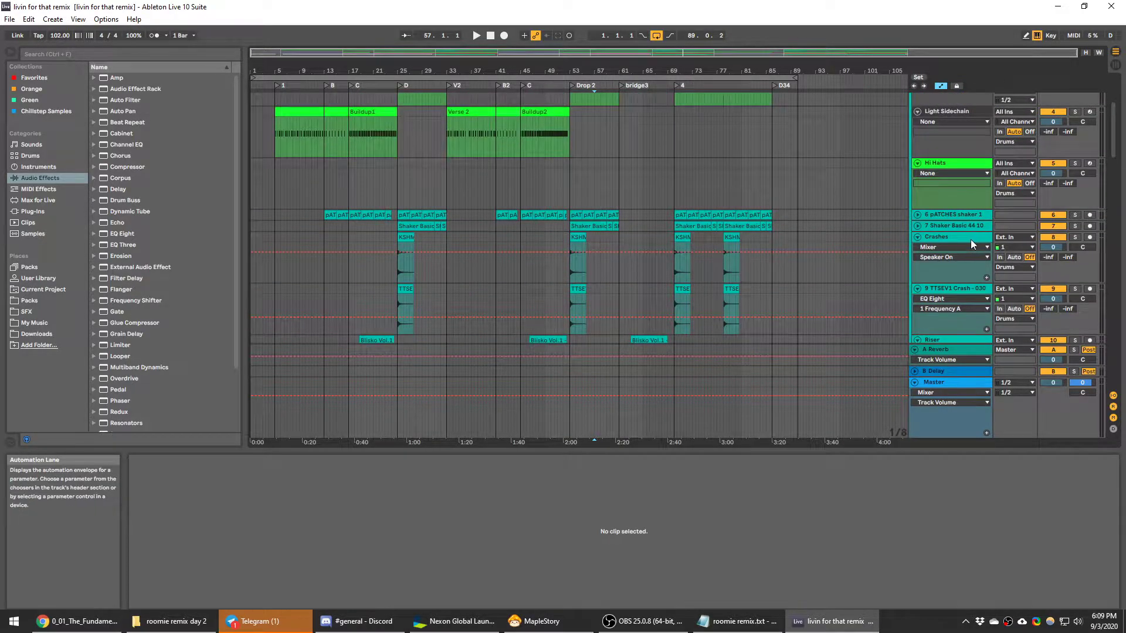
Fold all tracks in the arrangement into compact rows
click(971, 239)
scroll(670, 205, down, 8)
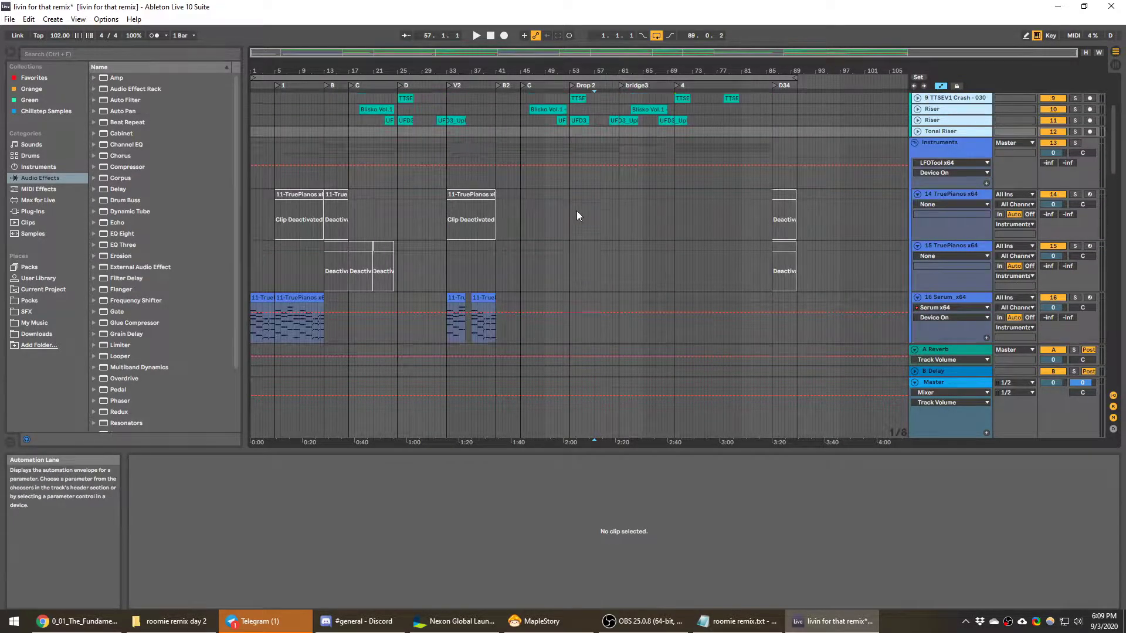
scroll(581, 209, up, 8)
scroll(897, 232, down, 7)
click(956, 206)
key(ctrl+a)
click(917, 205)
click(566, 204)
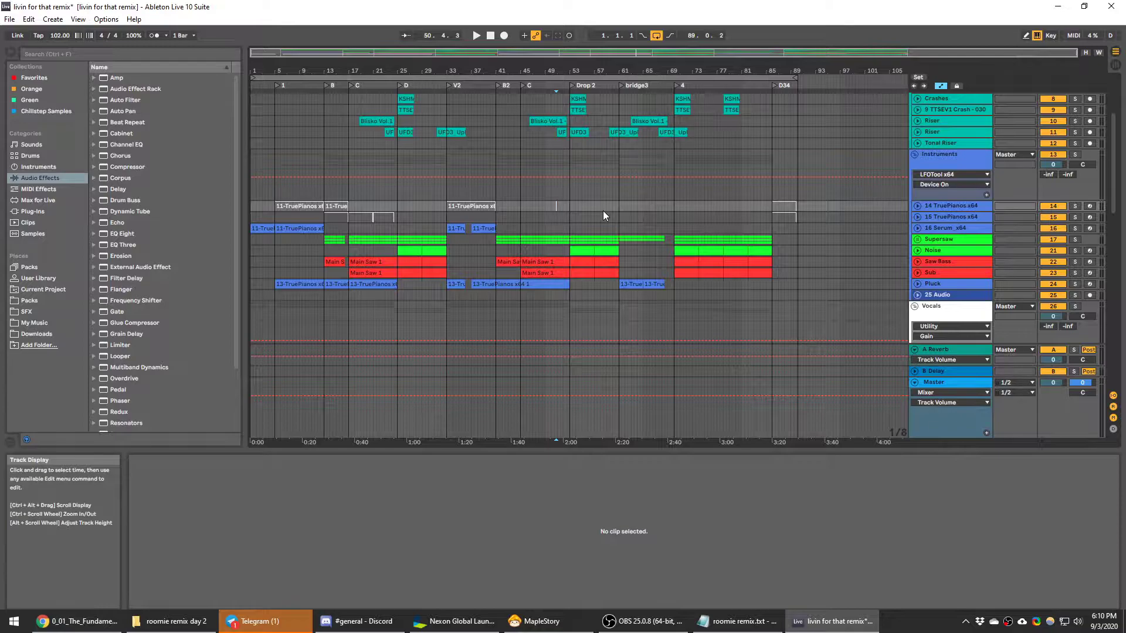
scroll(633, 163, up, 5)
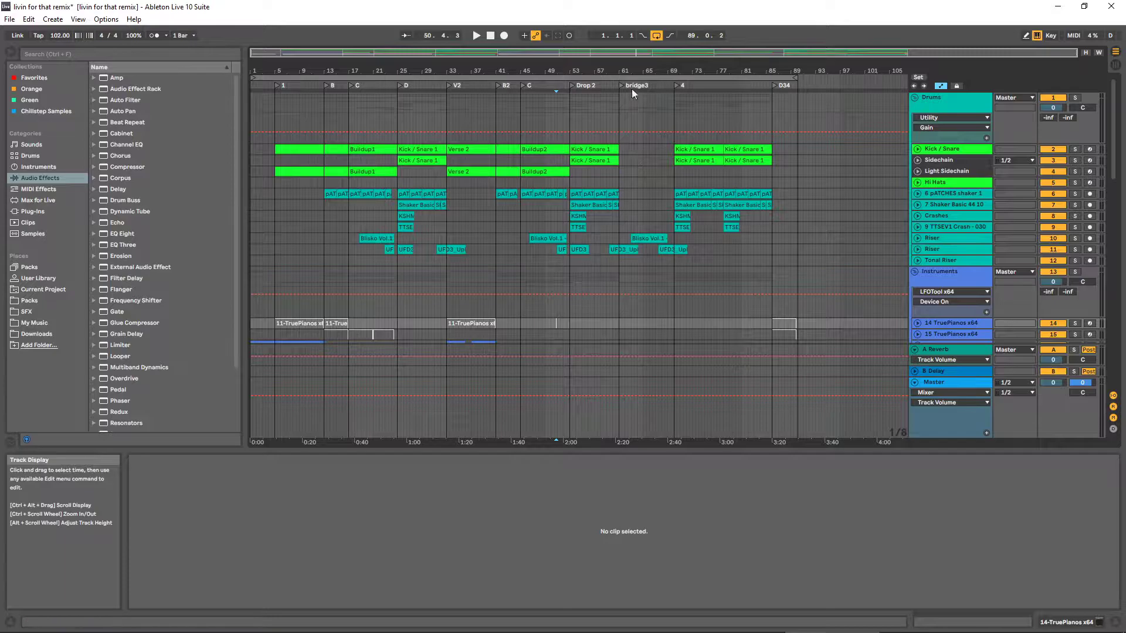
Reset the playback position and play the arrangement from the beginning
key(space)
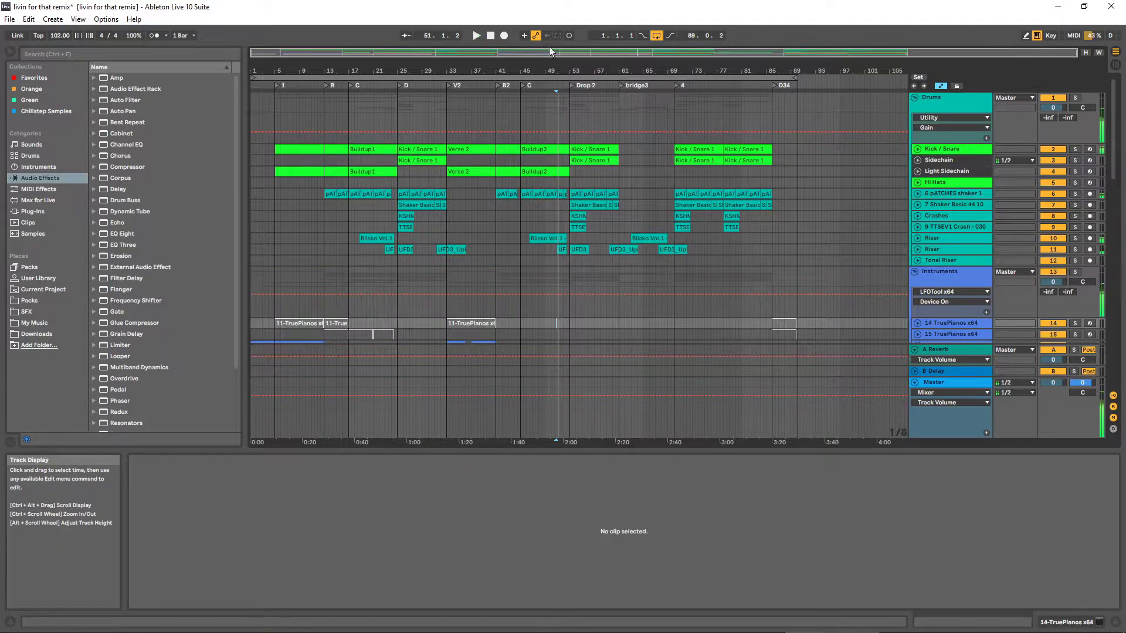
double_click(490, 36)
key(space)
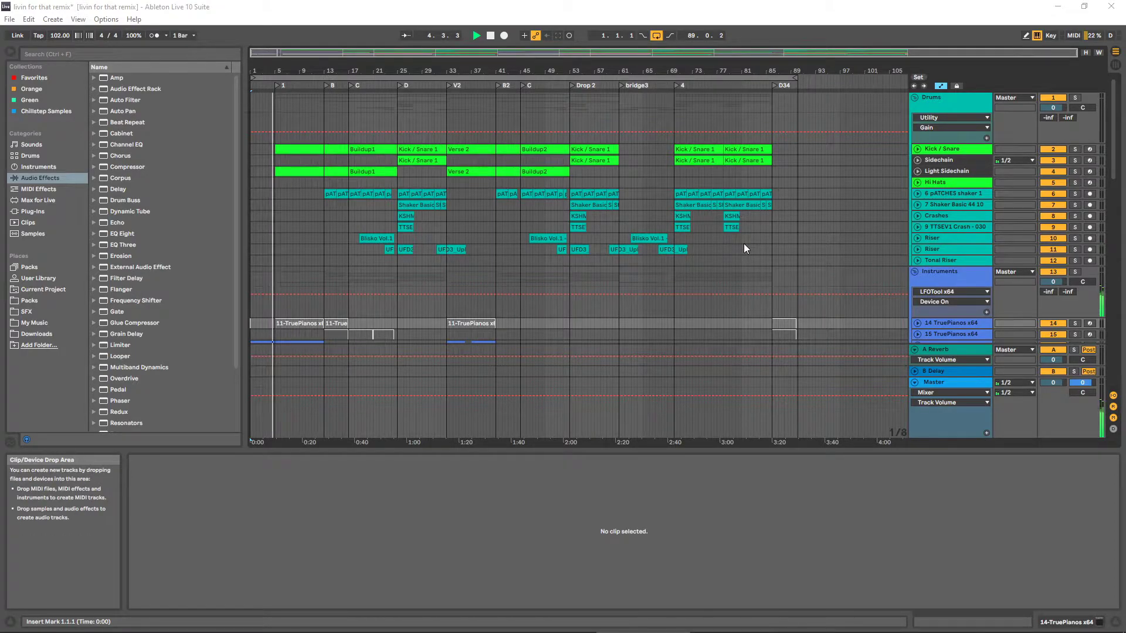
scroll(745, 239, down, 3)
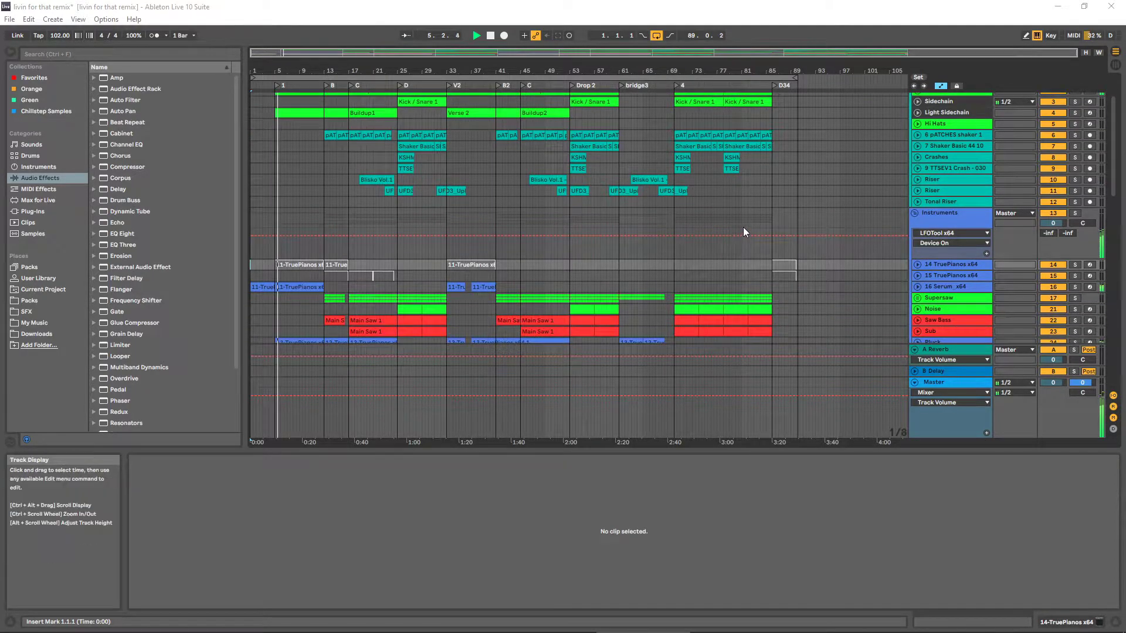
scroll(744, 232, down, 2)
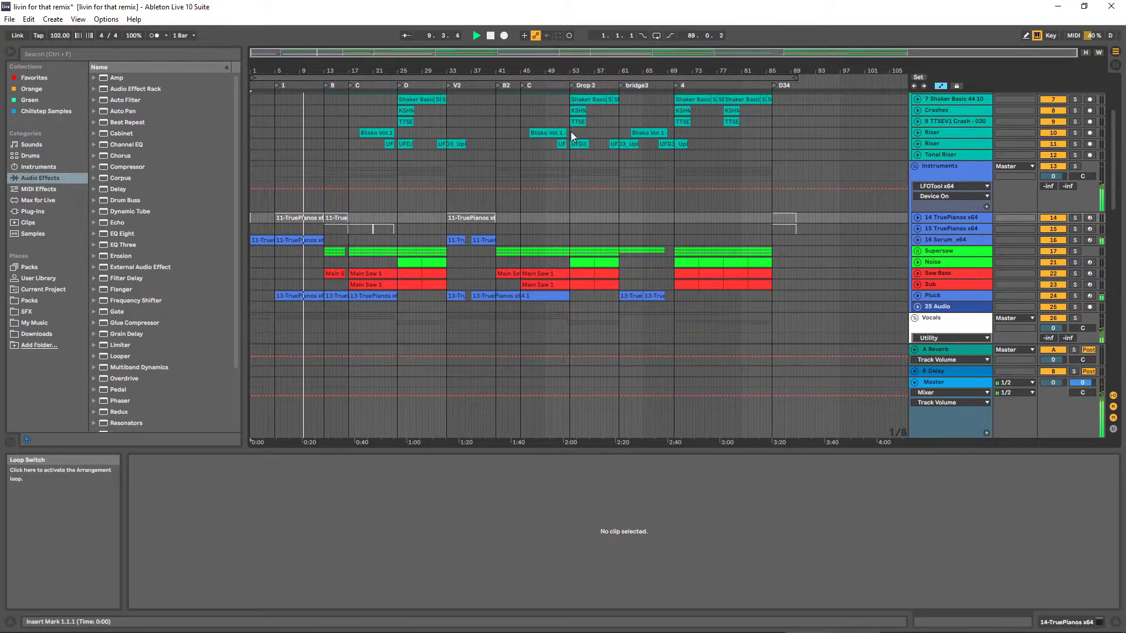
Unfold all tracks in the arrangement, including the Serum_x64 track, so their clips and automation show
click(917, 240)
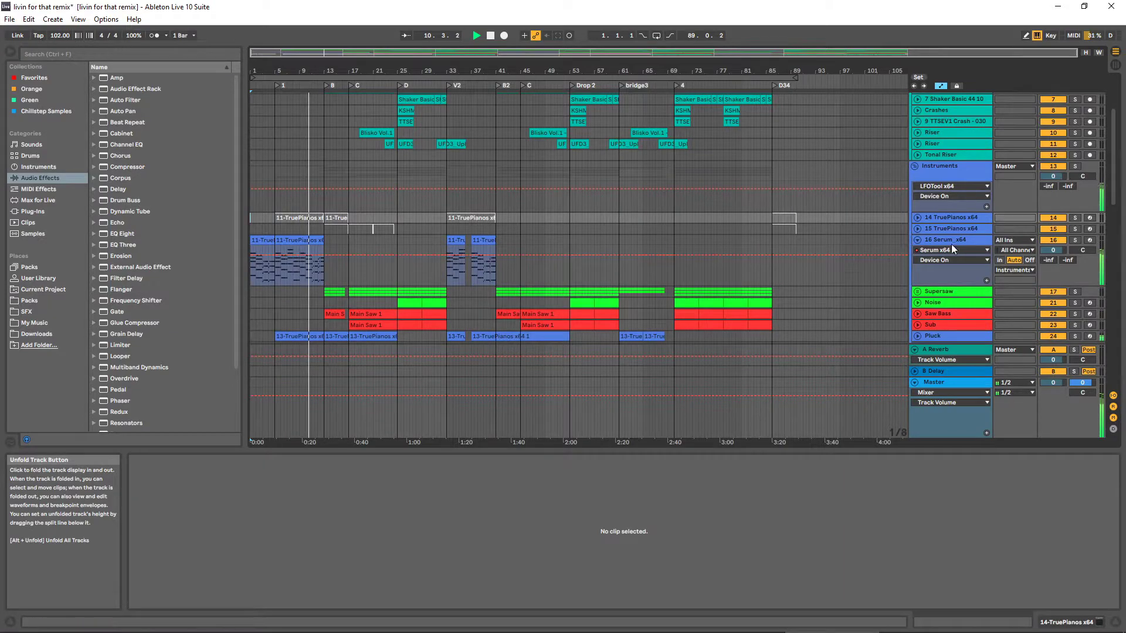
scroll(838, 263, up, 5)
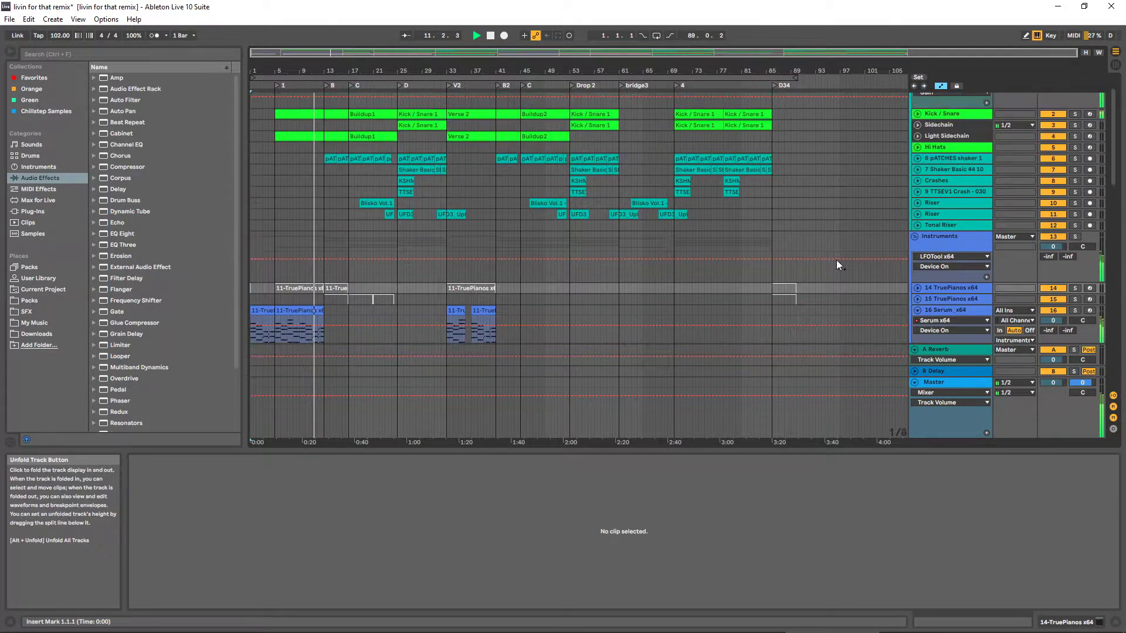
scroll(832, 254, down, 9)
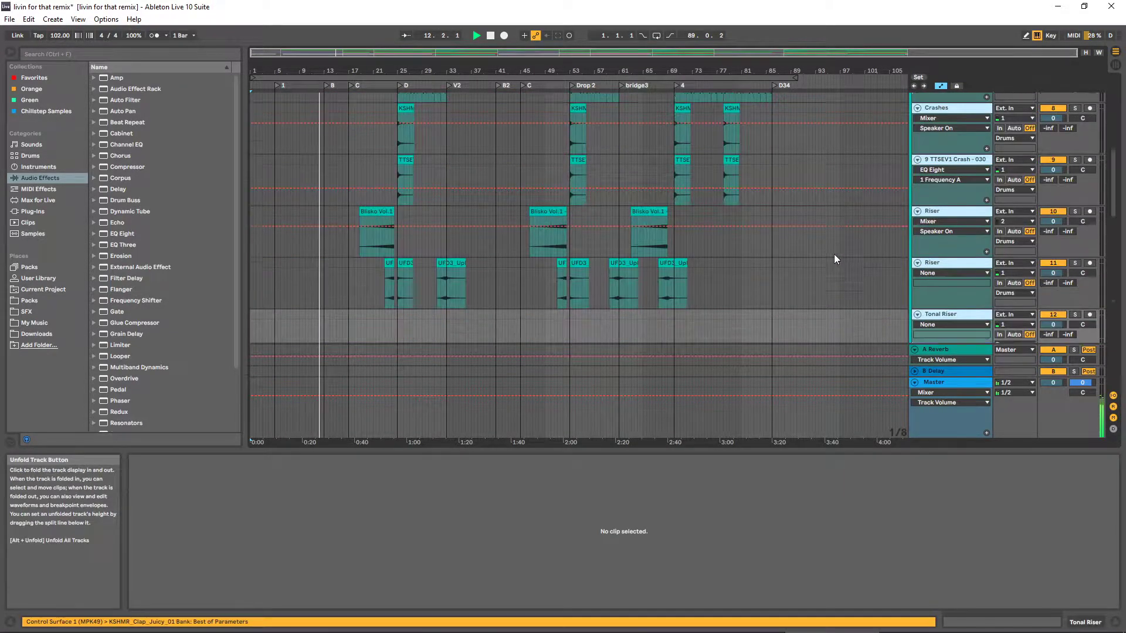
key(ctrl+a)
click(918, 232)
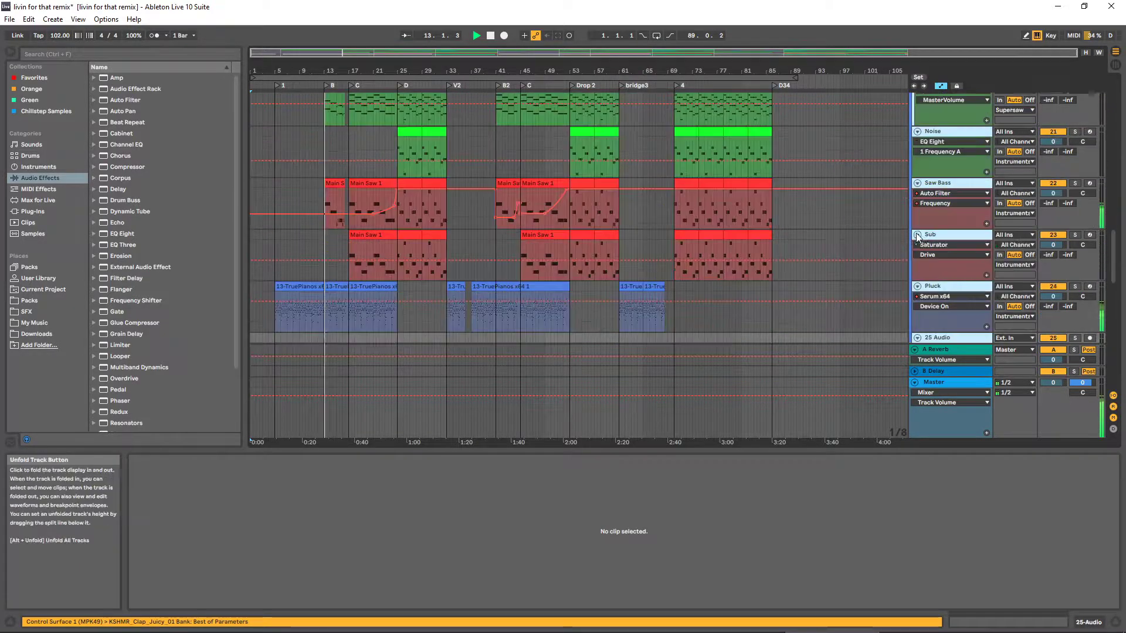
Collapse the empty detail view to enlarge the arrangement, and place the insert mark at 7.4.1 on the Main Saw track
scroll(441, 237, up, 4)
scroll(448, 234, down, 6)
scroll(898, 280, down, 5)
scroll(392, 201, up, 5)
drag(514, 453, 515, 610)
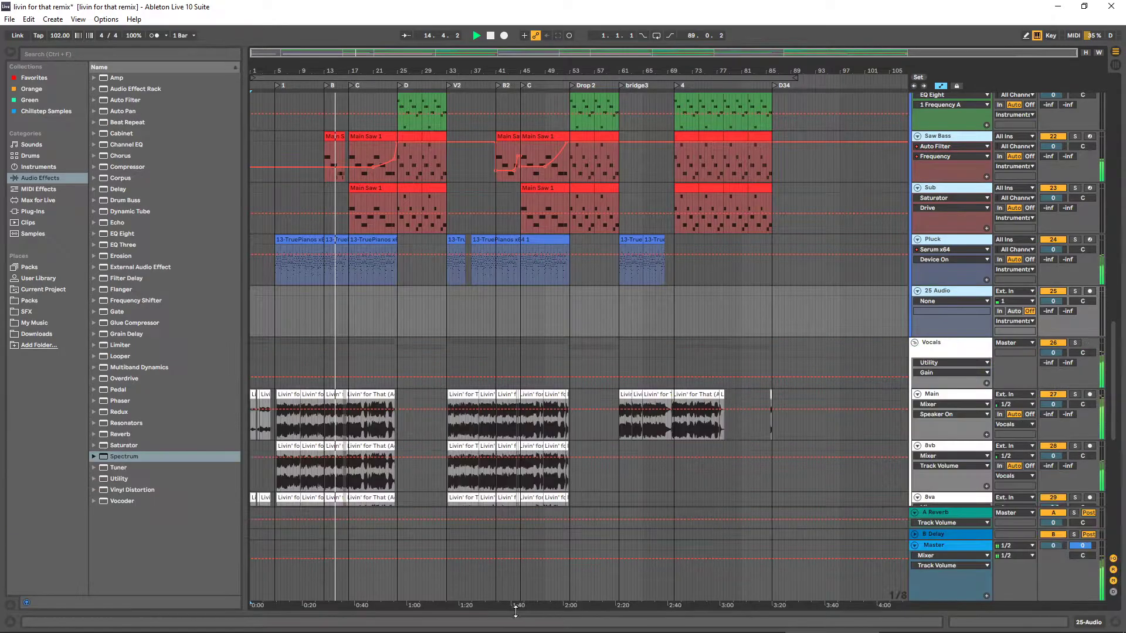
scroll(501, 278, up, 9)
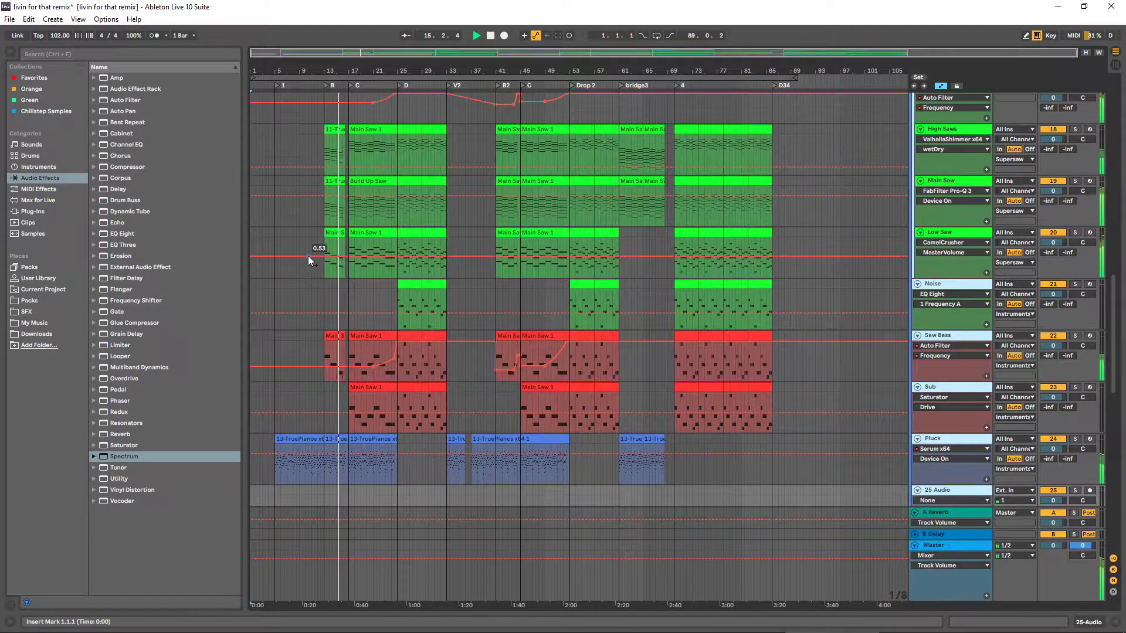
click(291, 215)
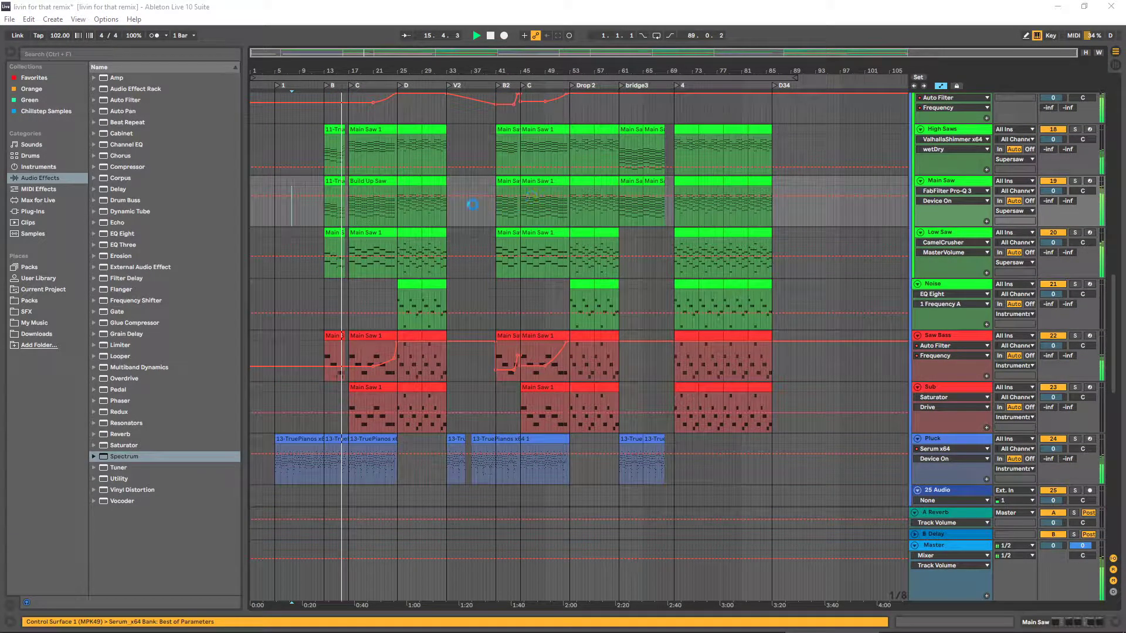
Examine the drum group's tracks, from Kick / Snare down to the crashes, while the song plays
scroll(475, 211, up, 3)
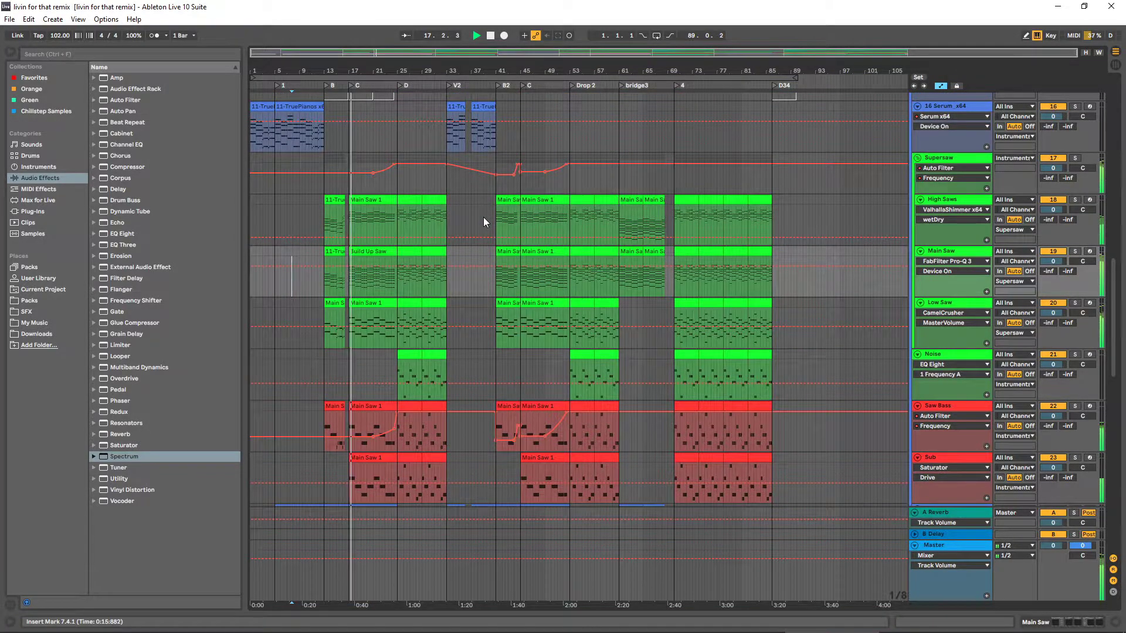
scroll(483, 217, up, 9)
scroll(487, 216, up, 20)
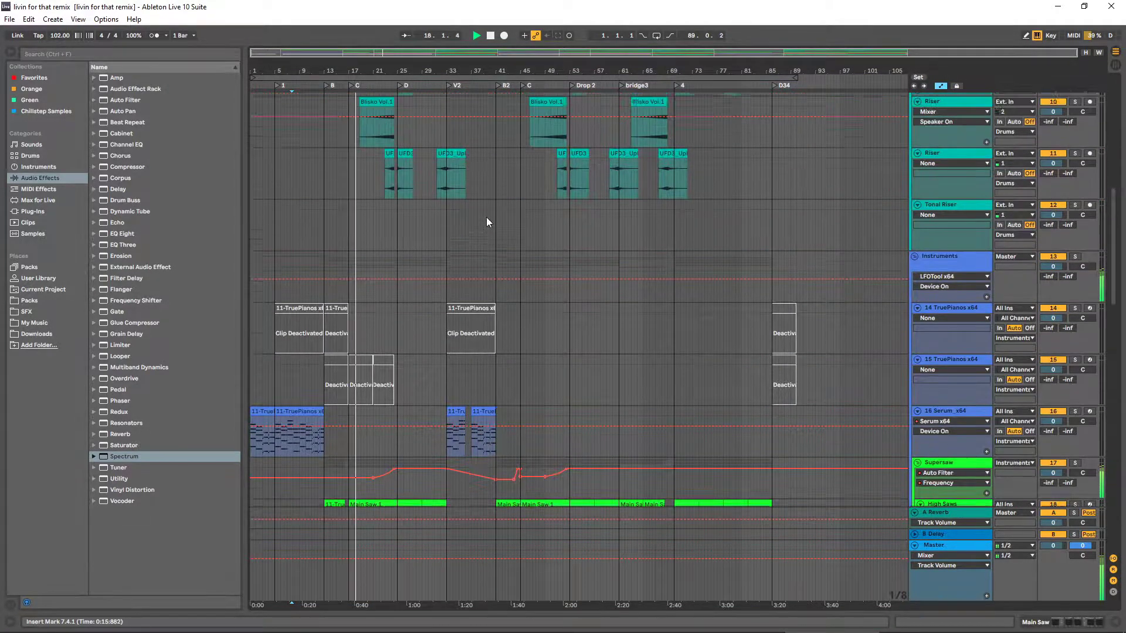
scroll(490, 218, up, 4)
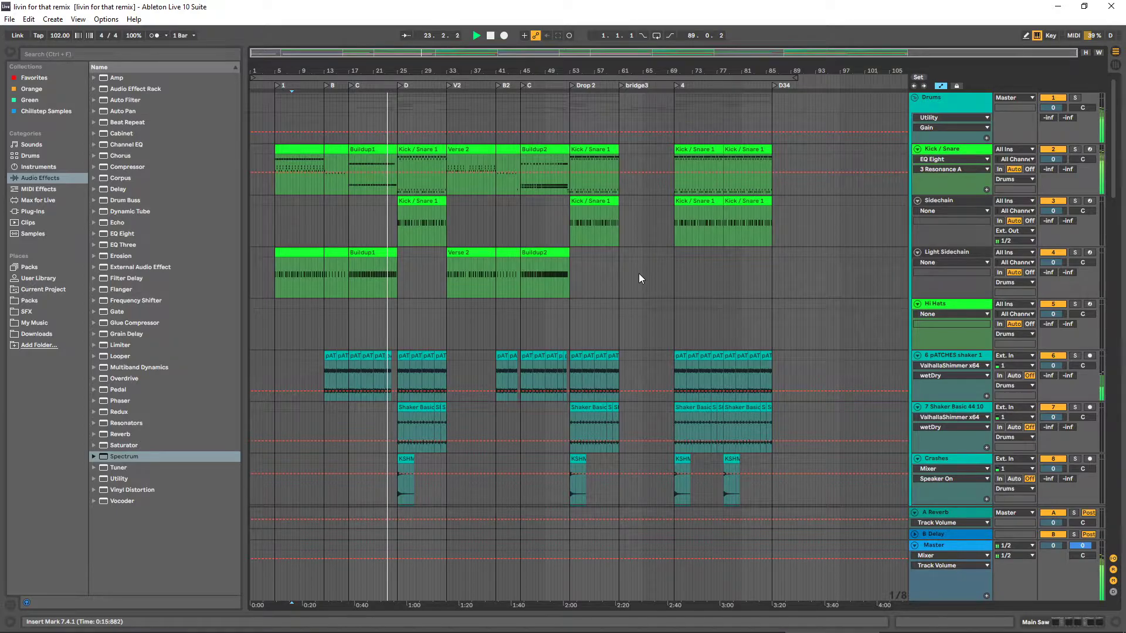
scroll(639, 273, down, 1)
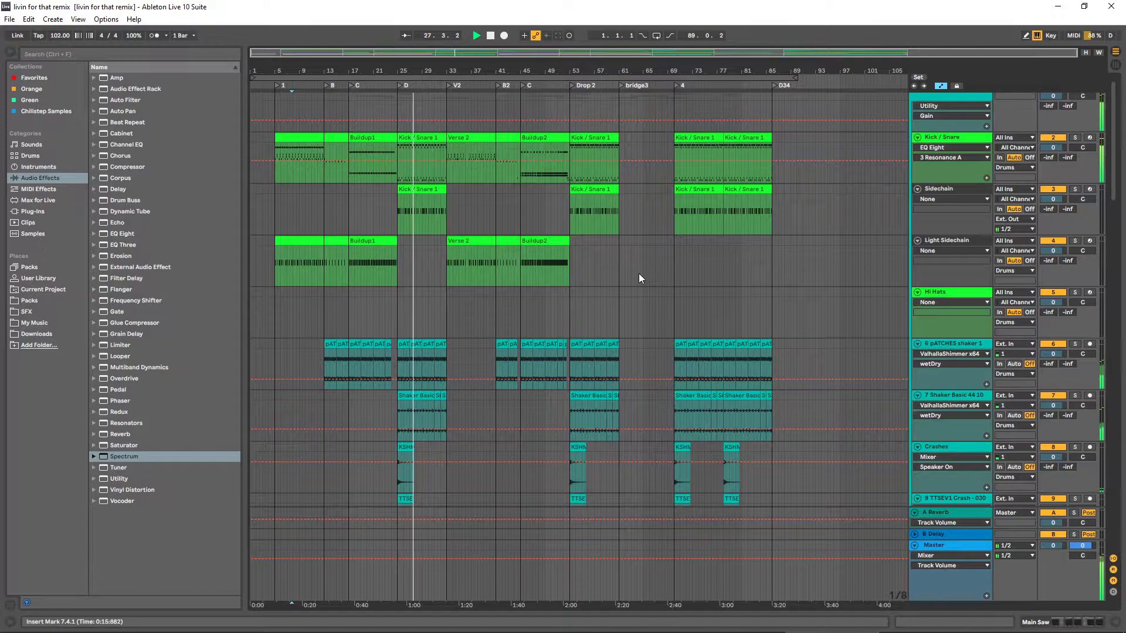
scroll(646, 275, up, 1)
scroll(646, 275, down, 1)
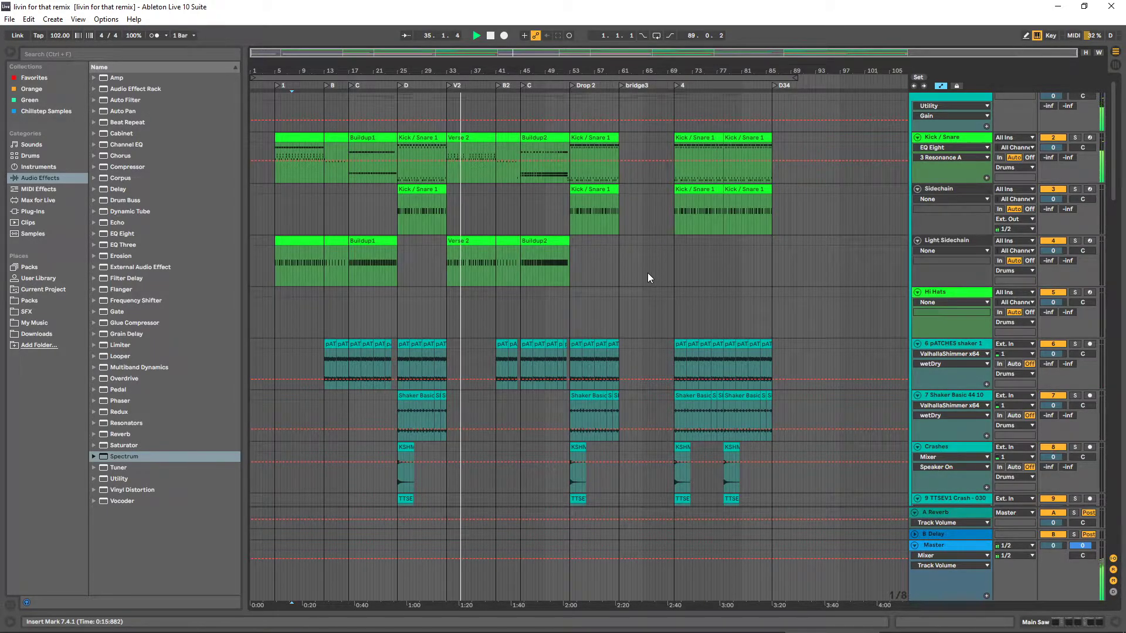
scroll(647, 272, down, 1)
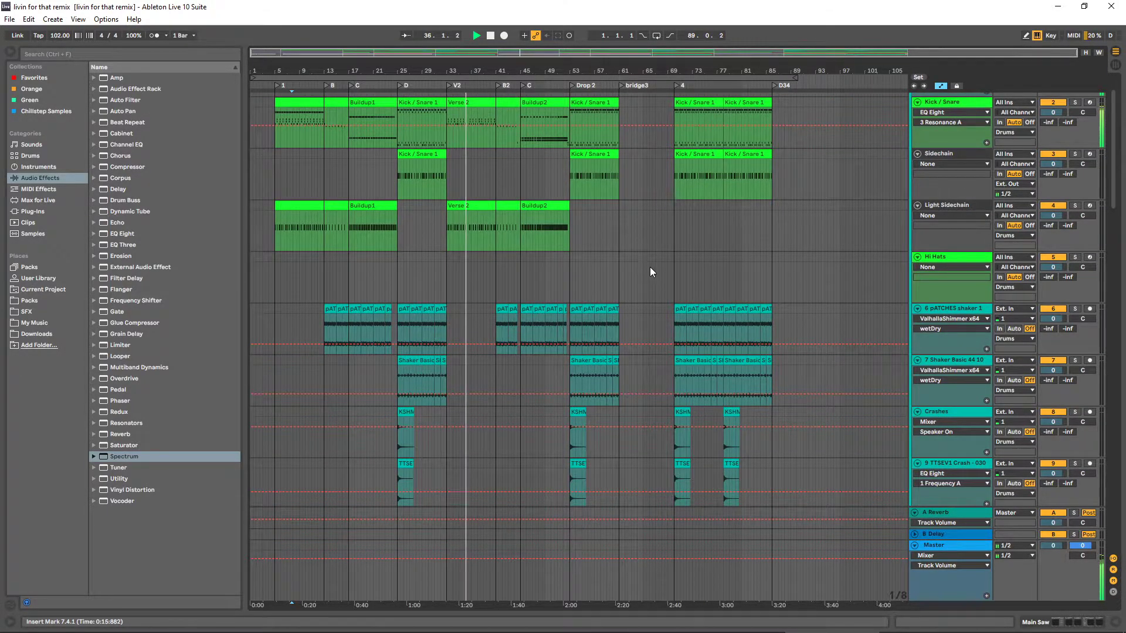
scroll(650, 271, up, 1)
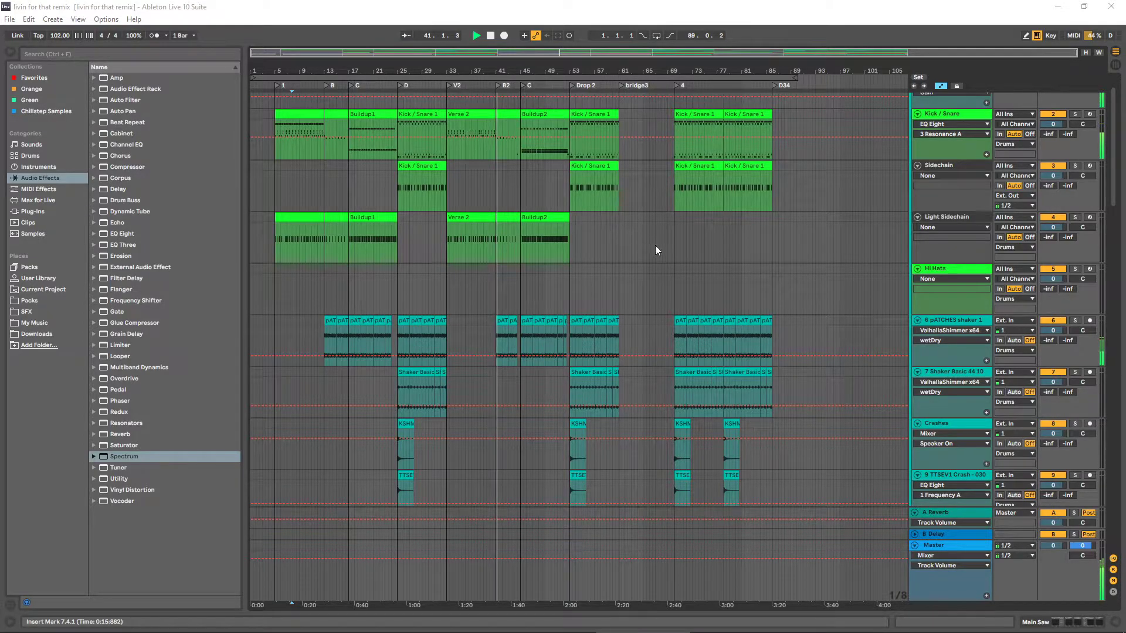
Examine the riser, piano, Serum, supersaw, bass and pluck tracks while the song keeps playing
scroll(642, 267, down, 6)
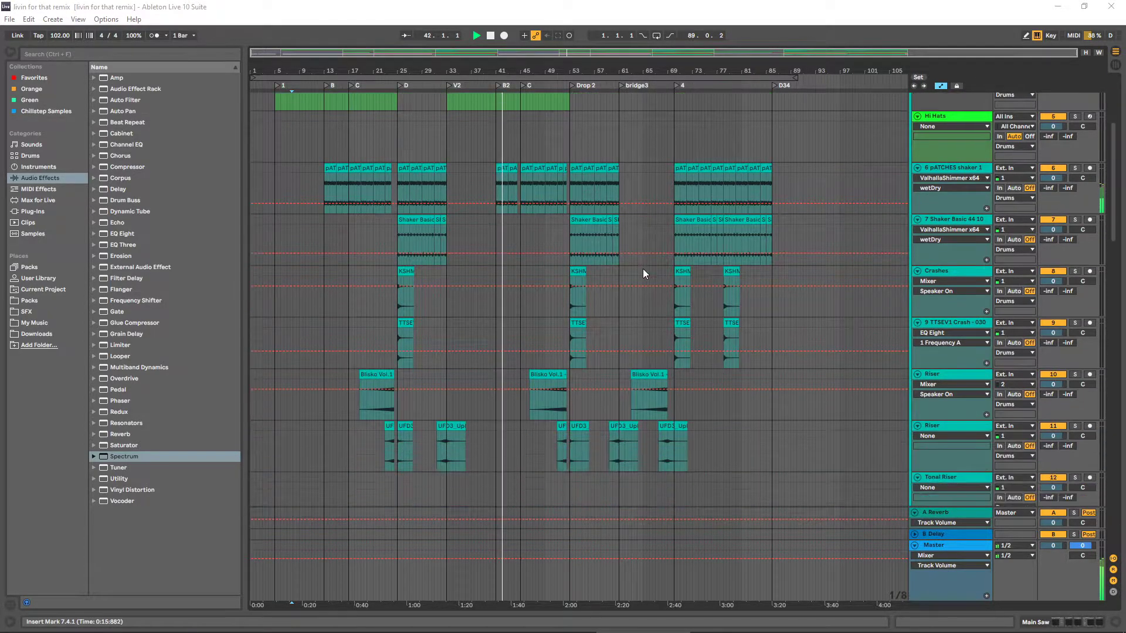
scroll(643, 270, down, 5)
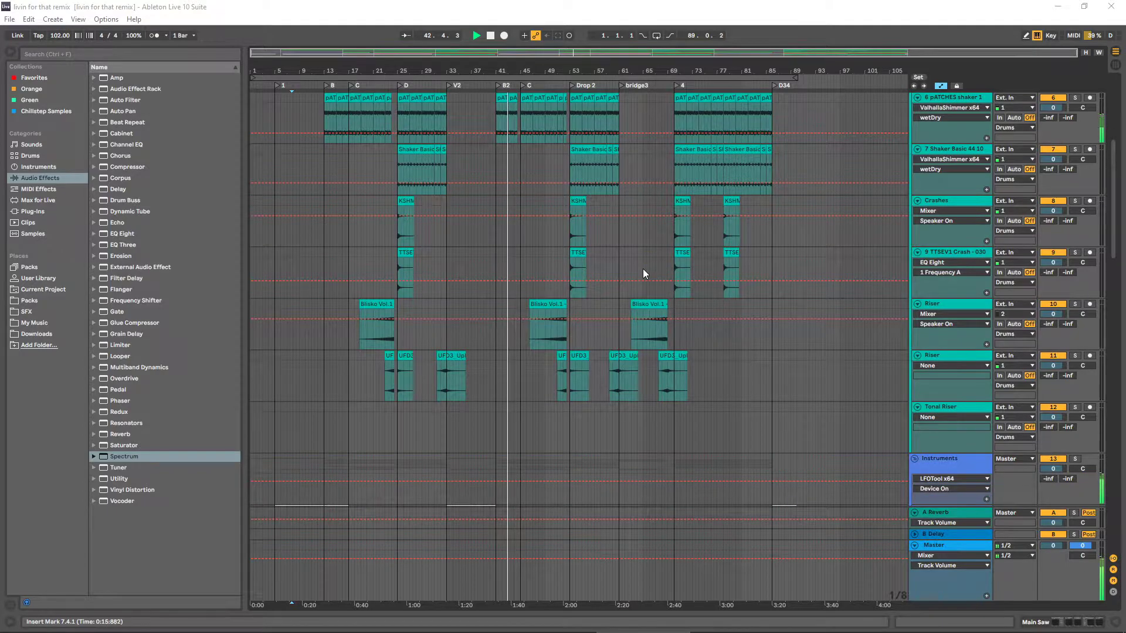
scroll(629, 282, down, 6)
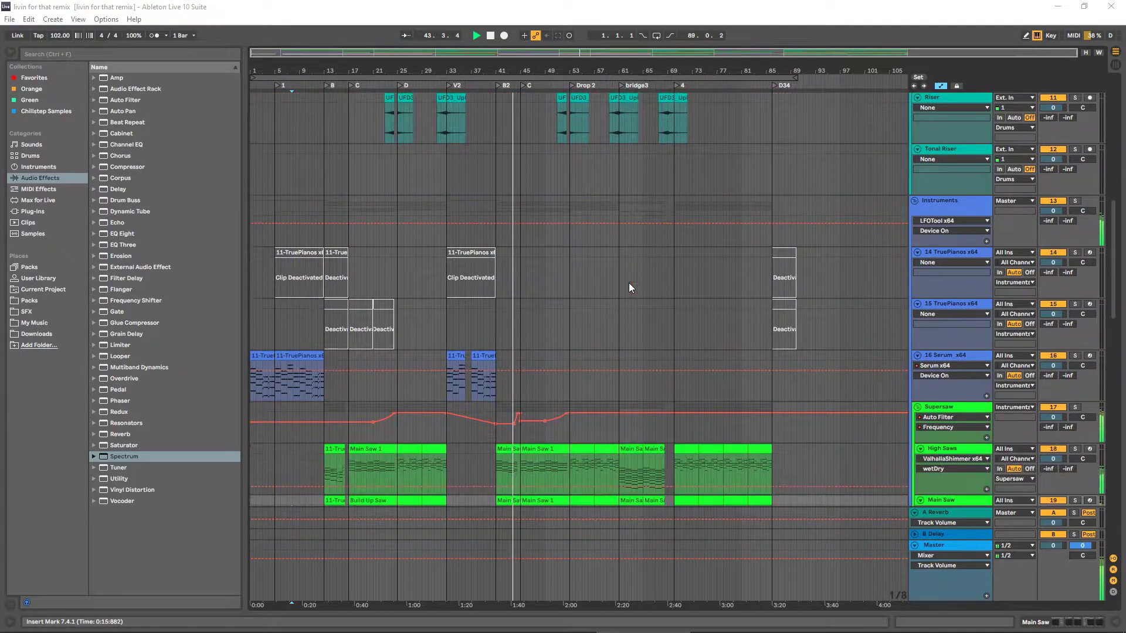
scroll(625, 299, down, 2)
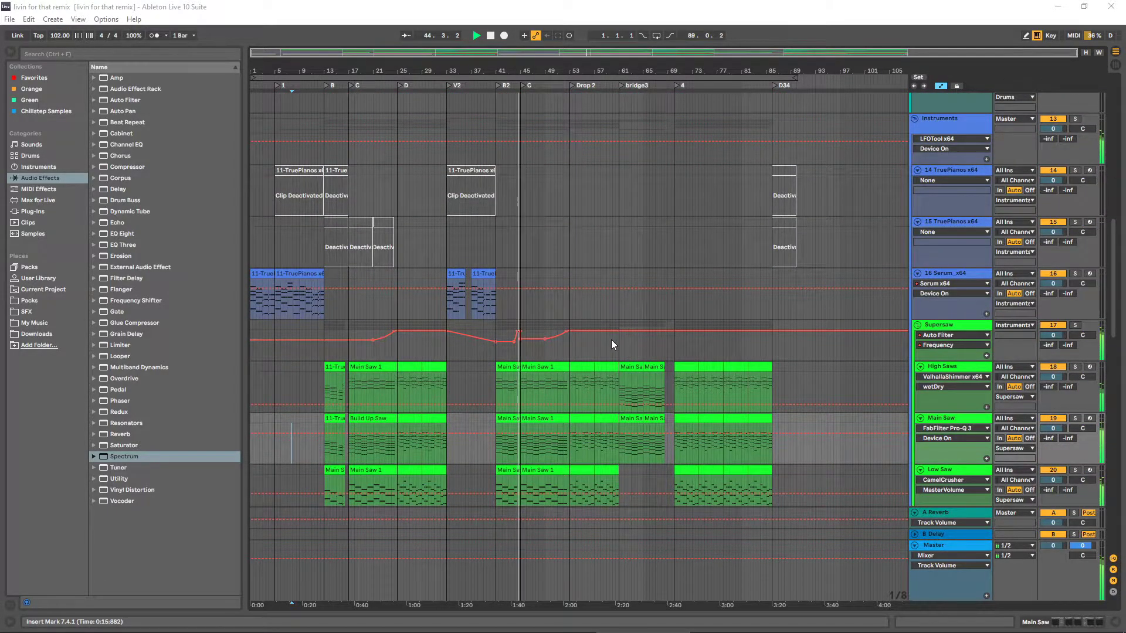
scroll(608, 346, down, 2)
scroll(610, 346, down, 3)
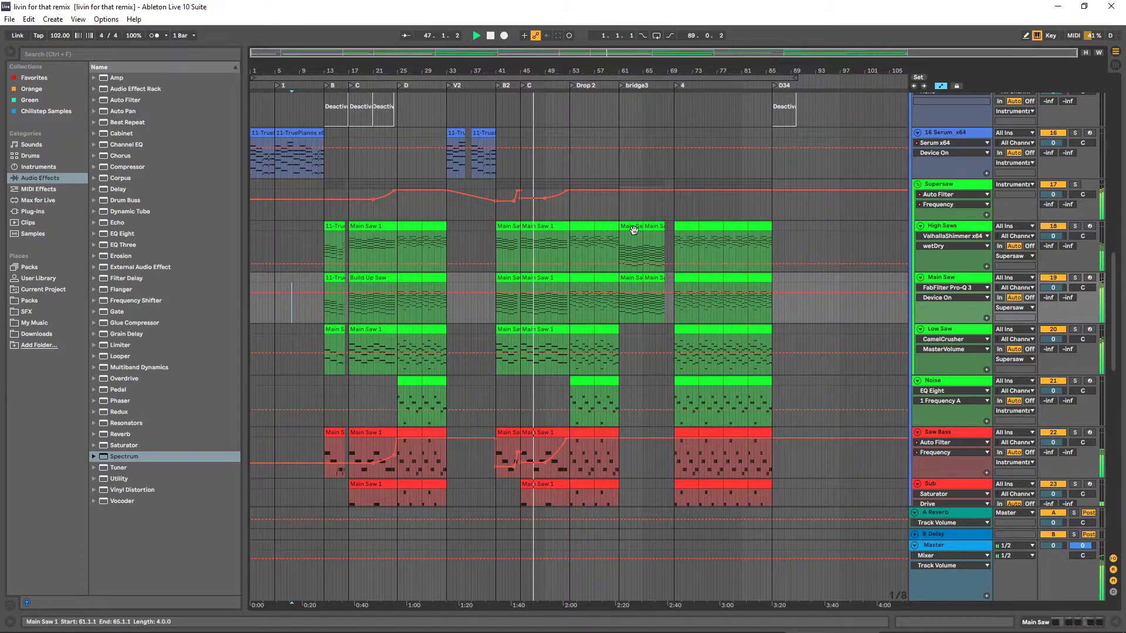
scroll(646, 265, down, 1)
scroll(641, 266, down, 4)
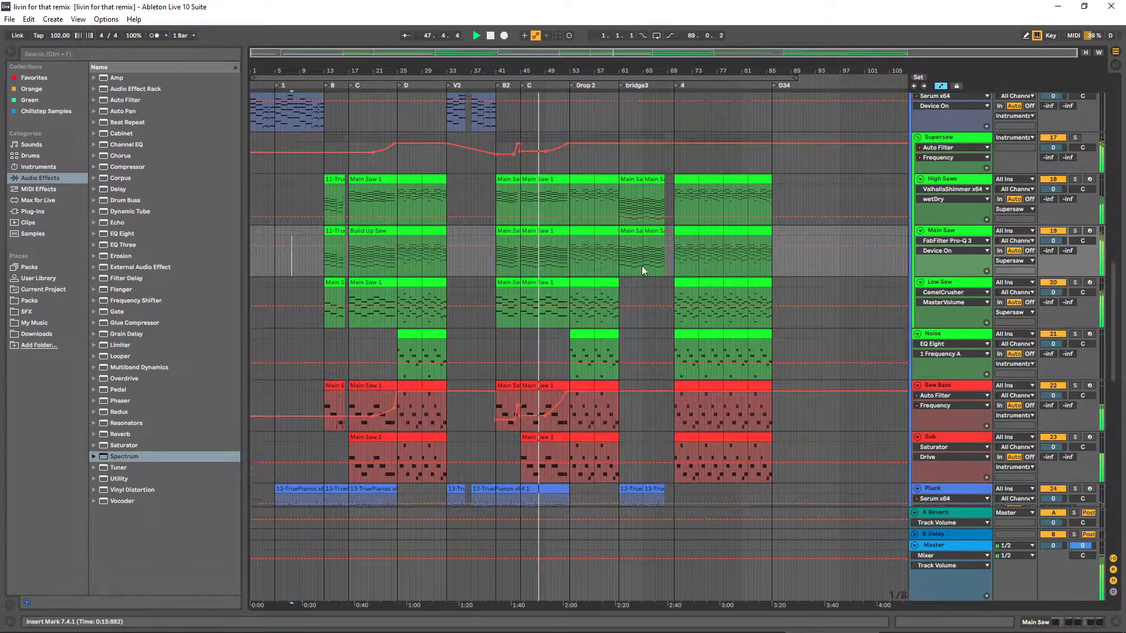
scroll(635, 281, down, 1)
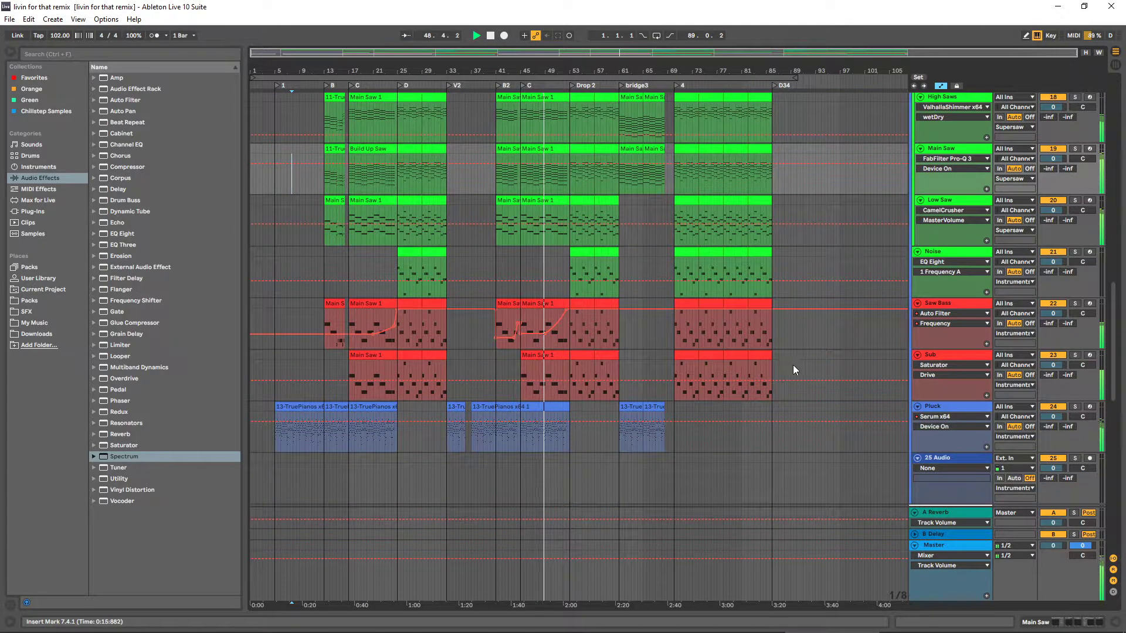
scroll(821, 354, down, 2)
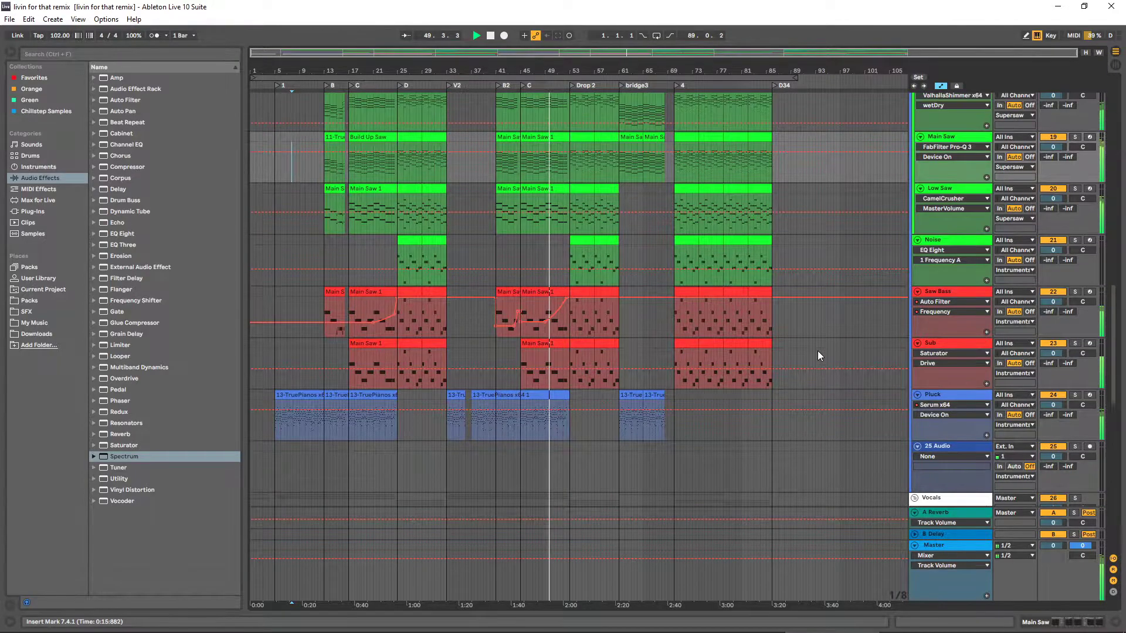
scroll(818, 352, up, 1)
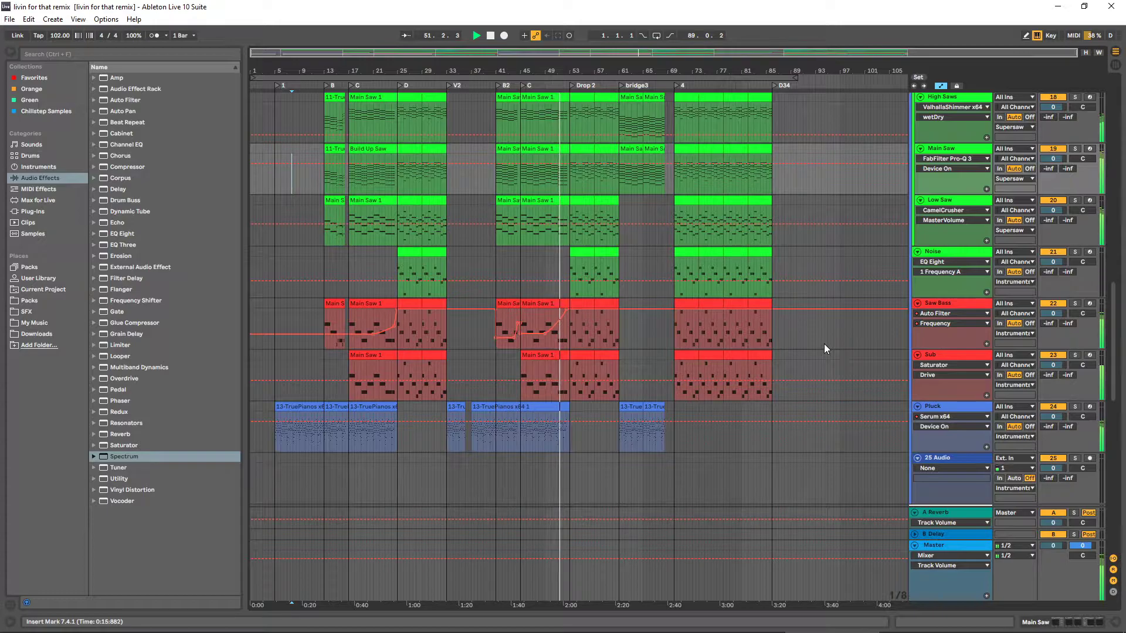
scroll(824, 343, up, 6)
scroll(846, 303, down, 4)
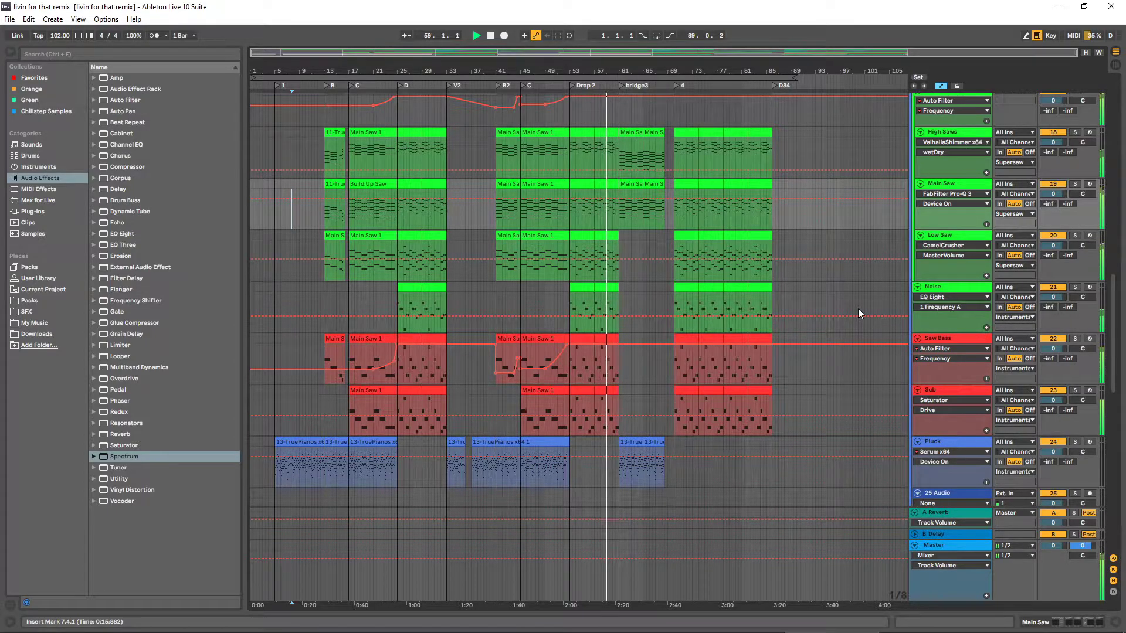
Check the master track's peak level in the Session View mixer and return to the arrangement's supersaw tracks
key(Tab)
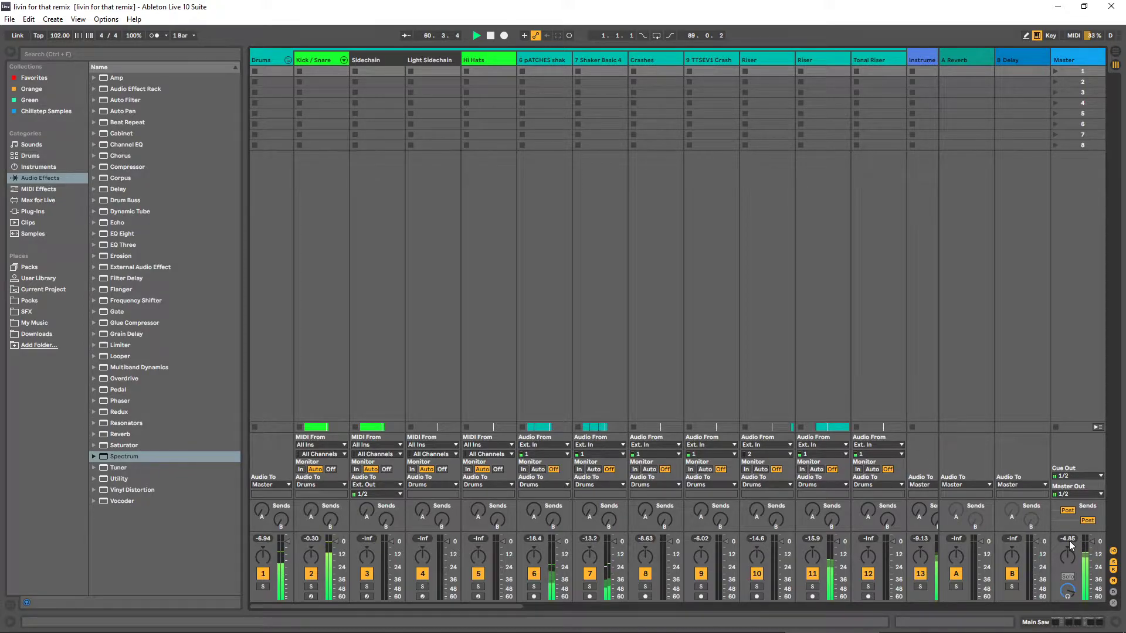
key(Tab)
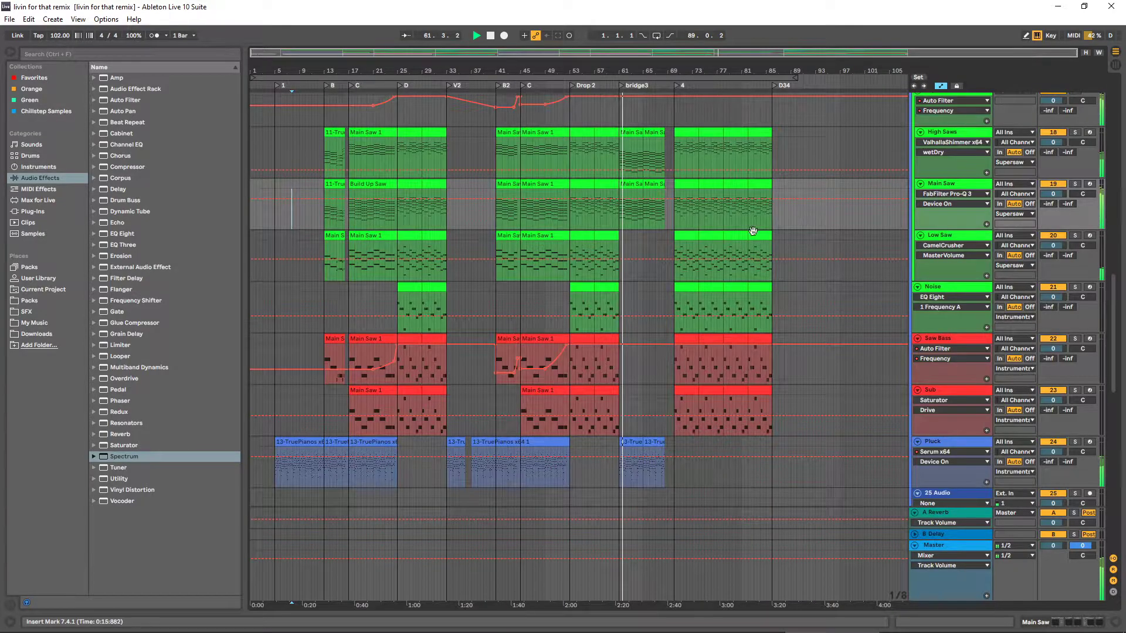
scroll(832, 269, down, 1)
scroll(833, 268, up, 1)
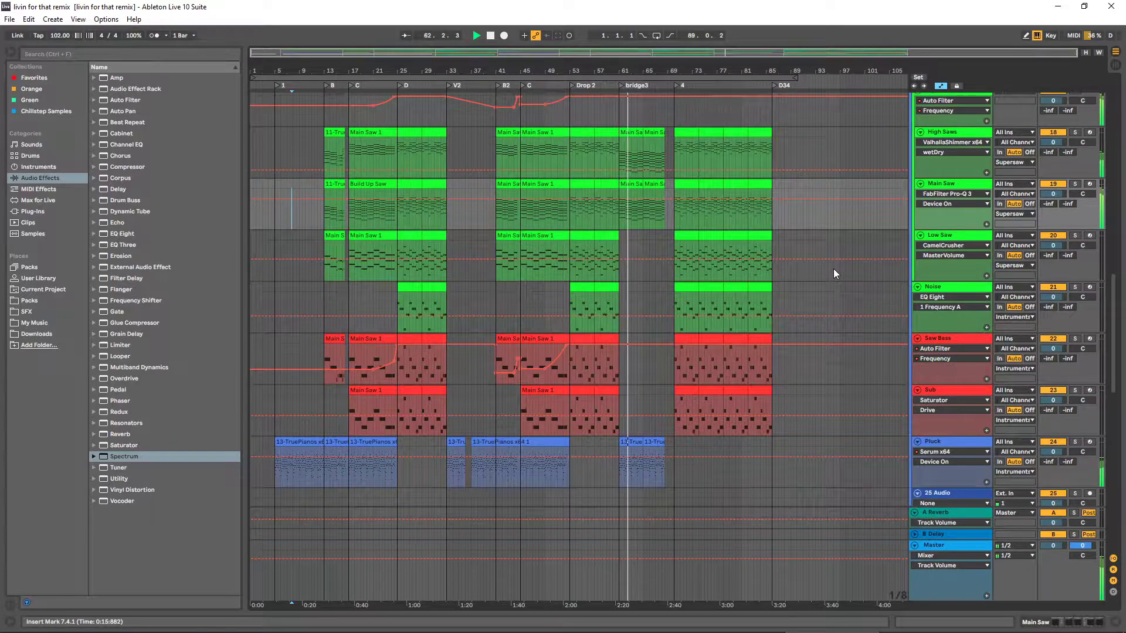
scroll(832, 269, up, 2)
scroll(834, 269, up, 1)
scroll(834, 270, down, 1)
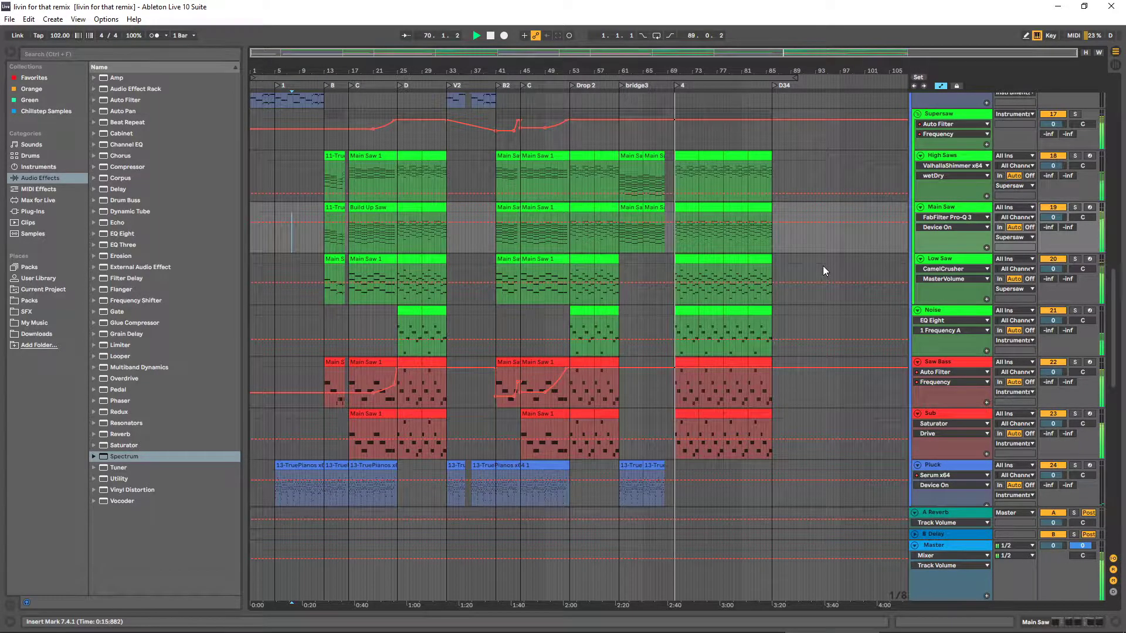
Examine the vocal and vocal chop tracks while the song plays, and check the master level in the Session View mixer
scroll(822, 266, up, 5)
scroll(827, 270, down, 5)
scroll(827, 271, down, 15)
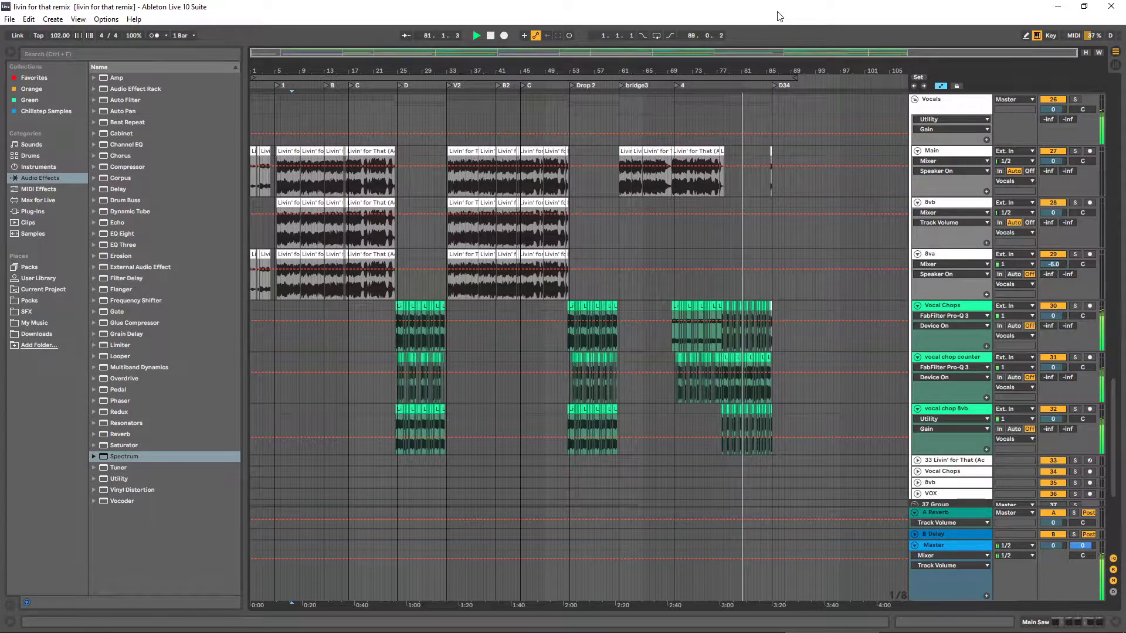
key(Tab)
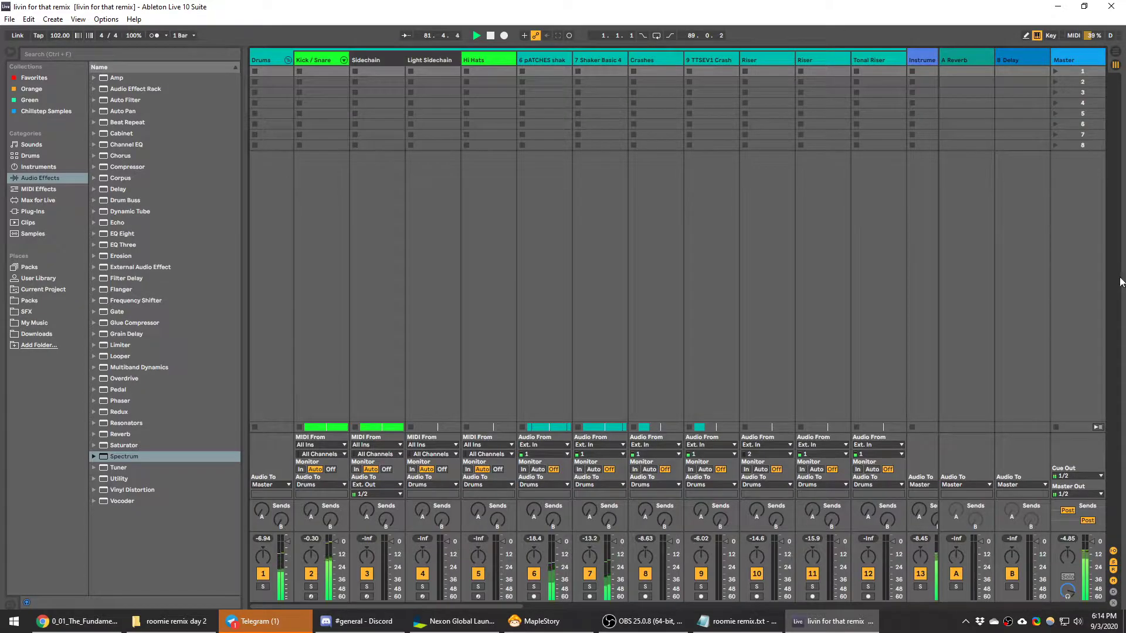
key(Tab)
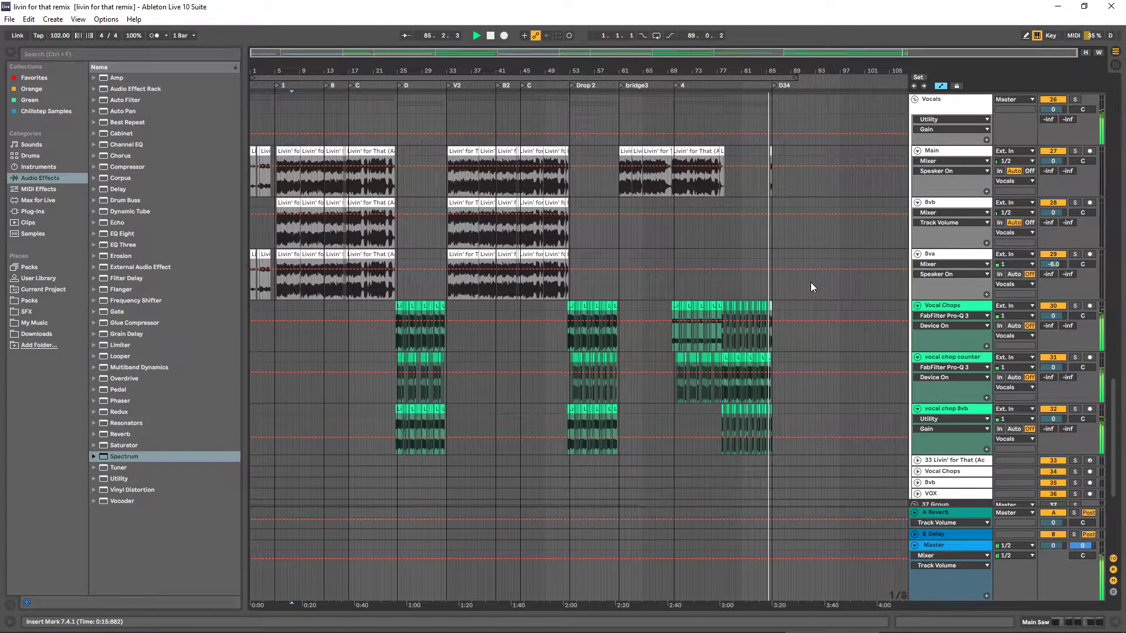
Stop playback after the song's final section and return to the Drums group at the start of the track list
scroll(813, 287, up, 1)
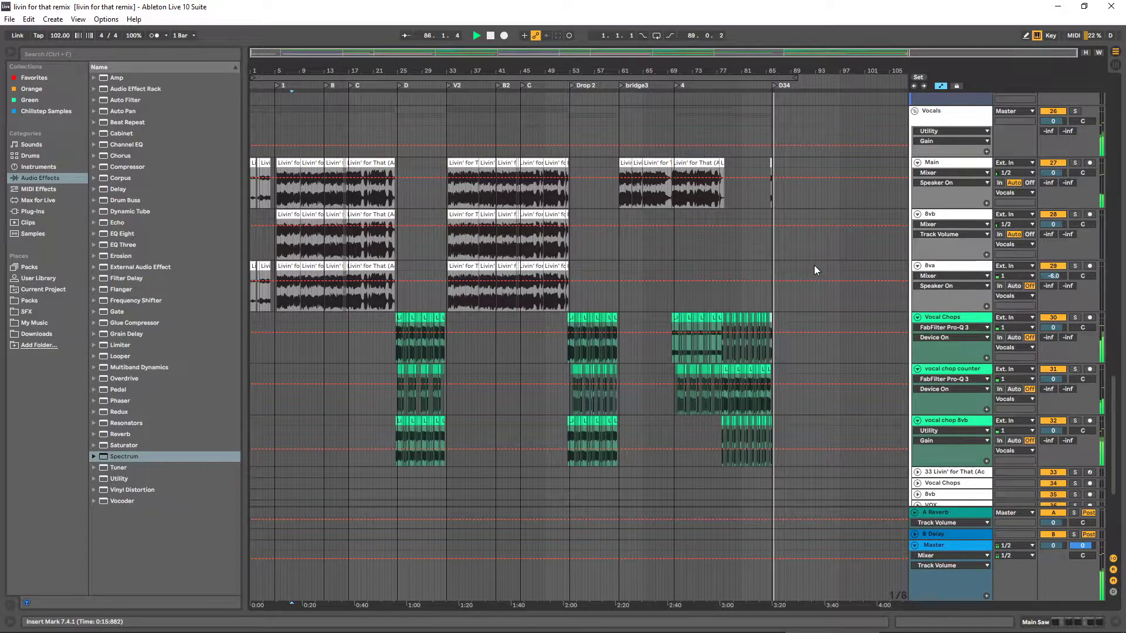
scroll(814, 265, up, 3)
scroll(820, 266, up, 6)
key(space)
scroll(442, 232, up, 10)
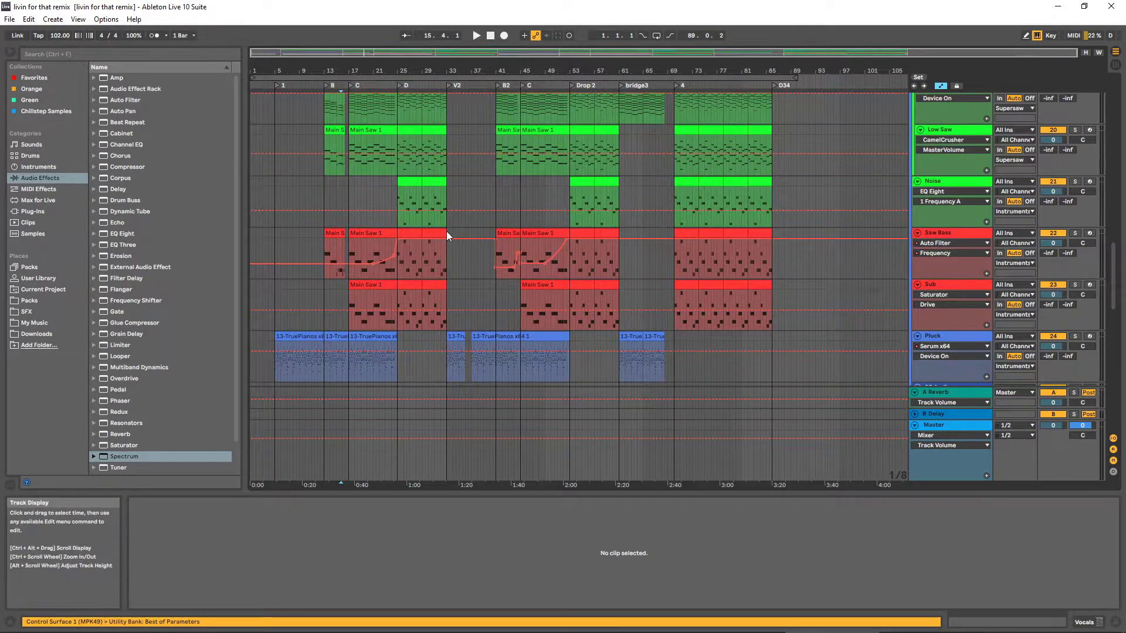
scroll(453, 232, up, 12)
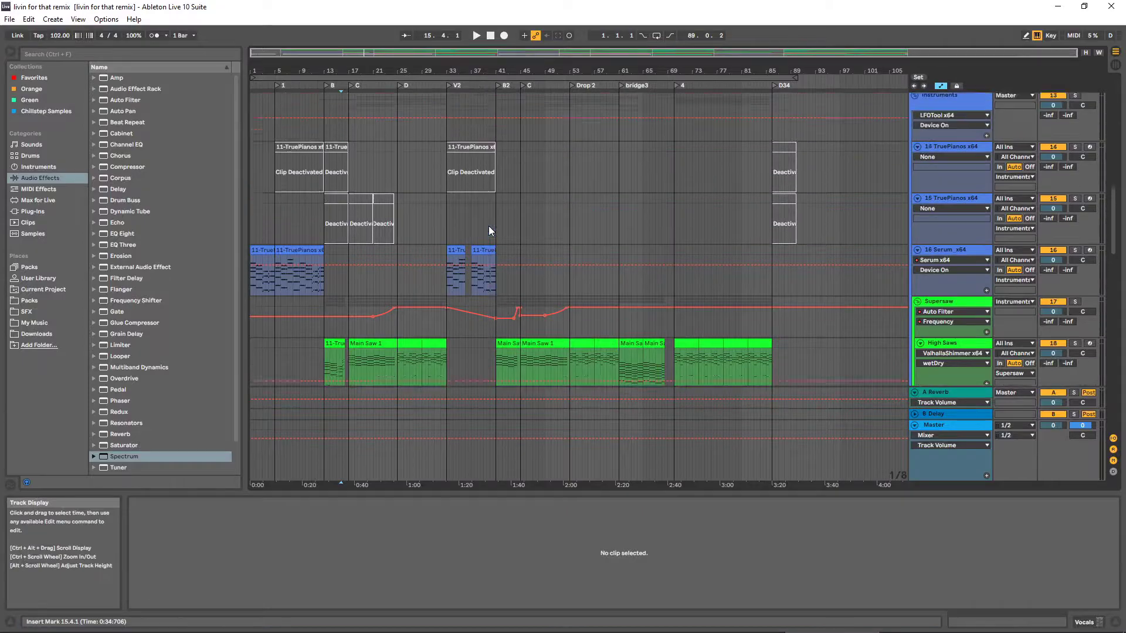
scroll(683, 258, up, 12)
Read the roomie remix.txt notes in Notepad, and return to Live to mark verse 2, the second buildup and the bridge on the sidechain tracks
key(alt+Tab)
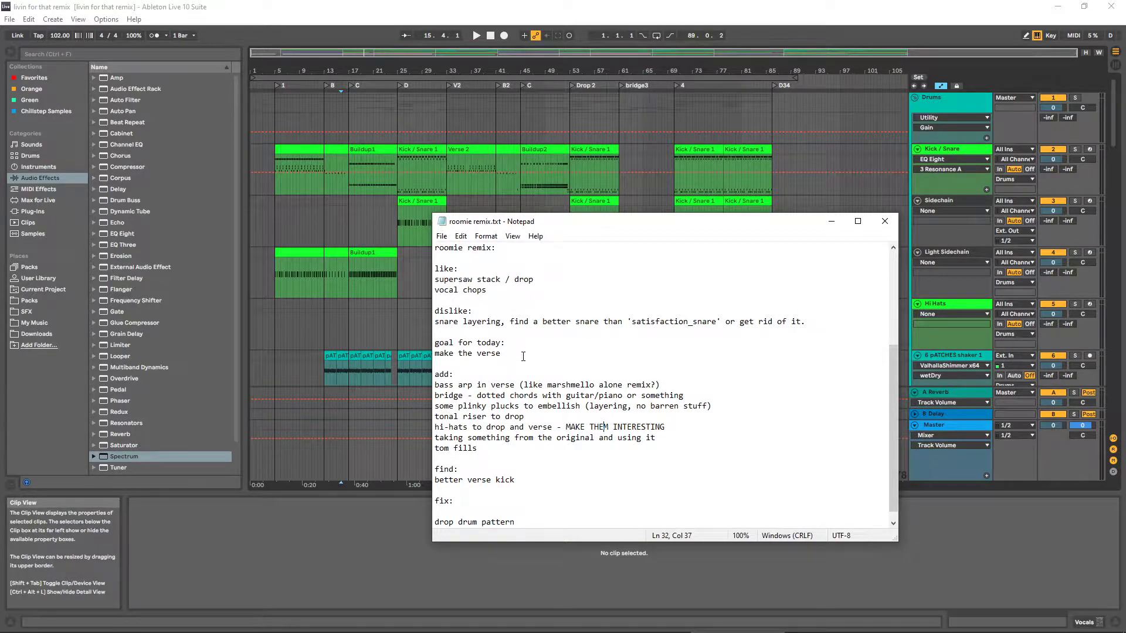
click(459, 233)
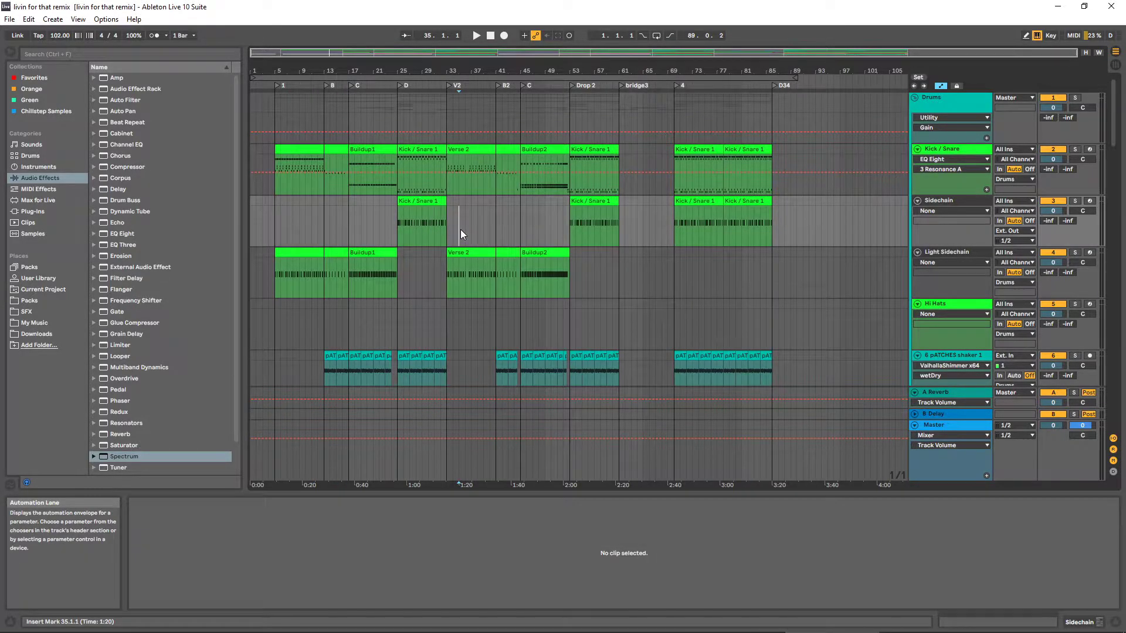
click(527, 229)
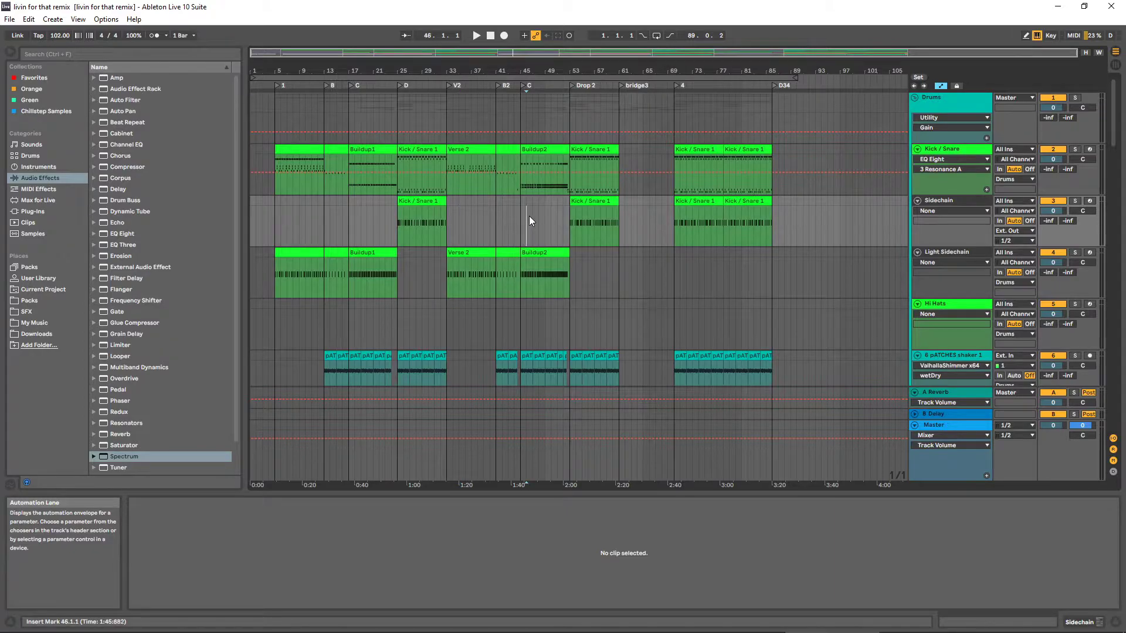
click(619, 261)
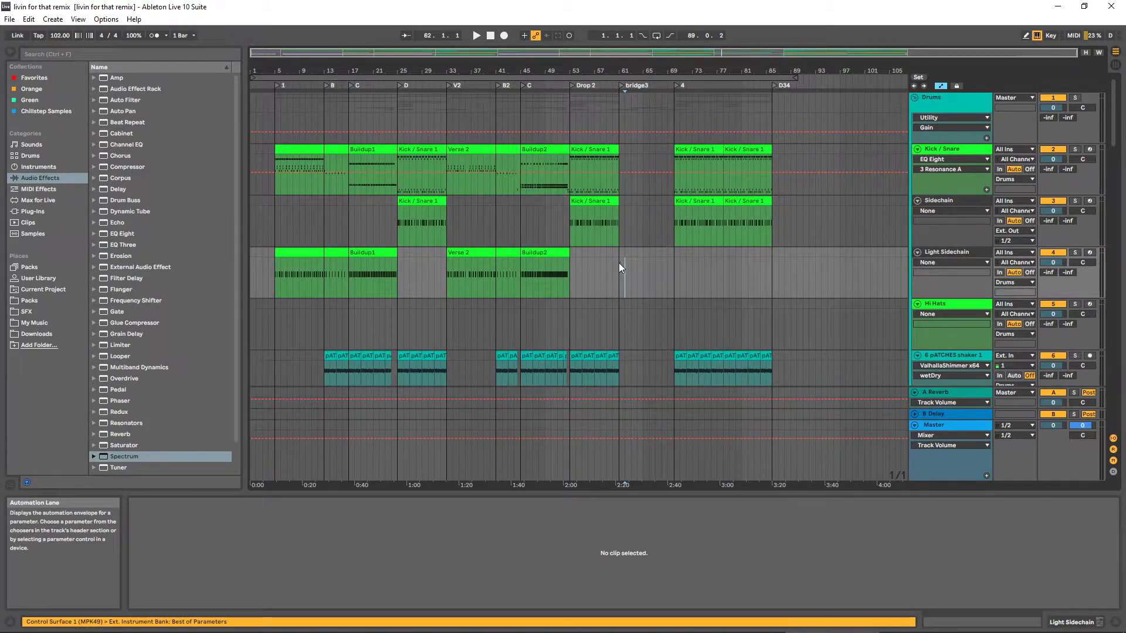
Examine the bridge section across the tracks, from the crashes and risers through the saws down to the vocals
scroll(657, 255, down, 1)
scroll(658, 256, down, 10)
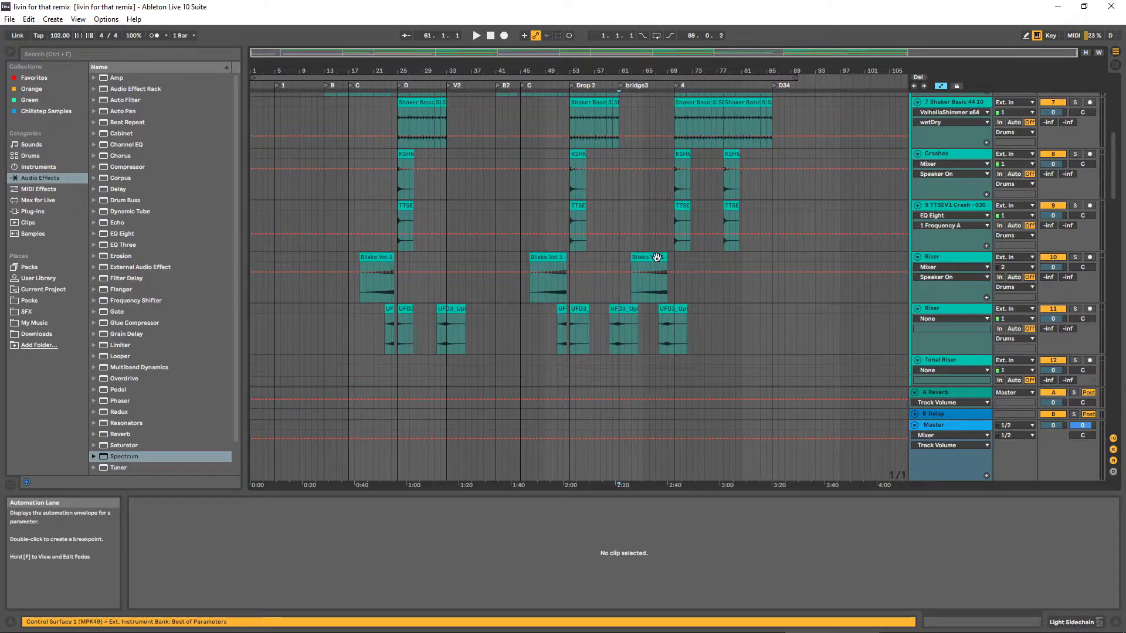
scroll(652, 258, down, 10)
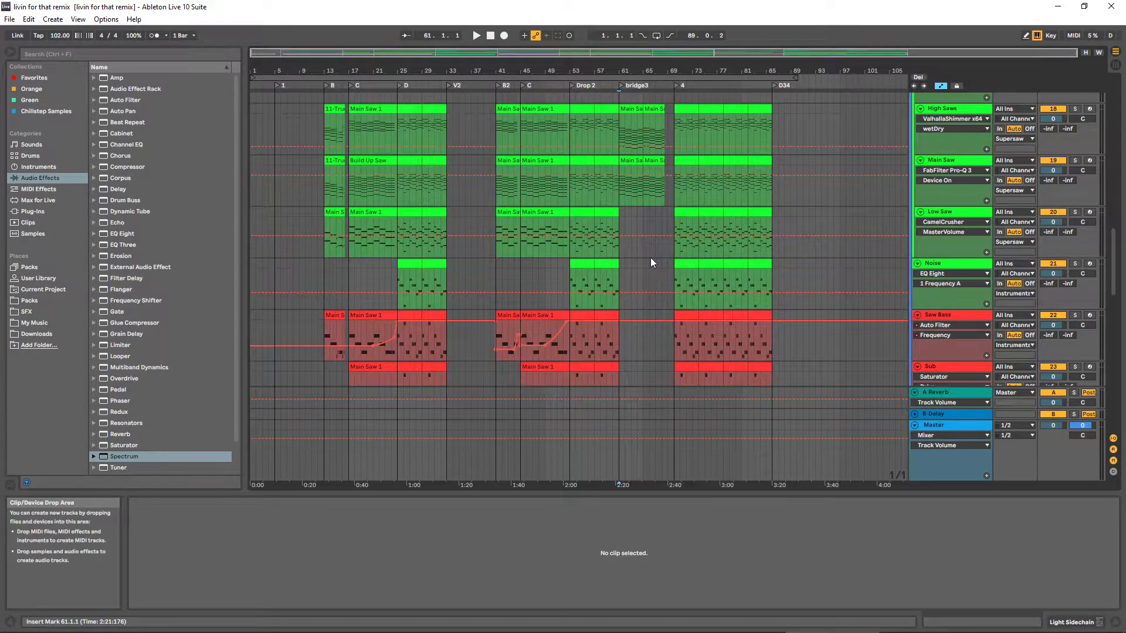
scroll(636, 260, down, 6)
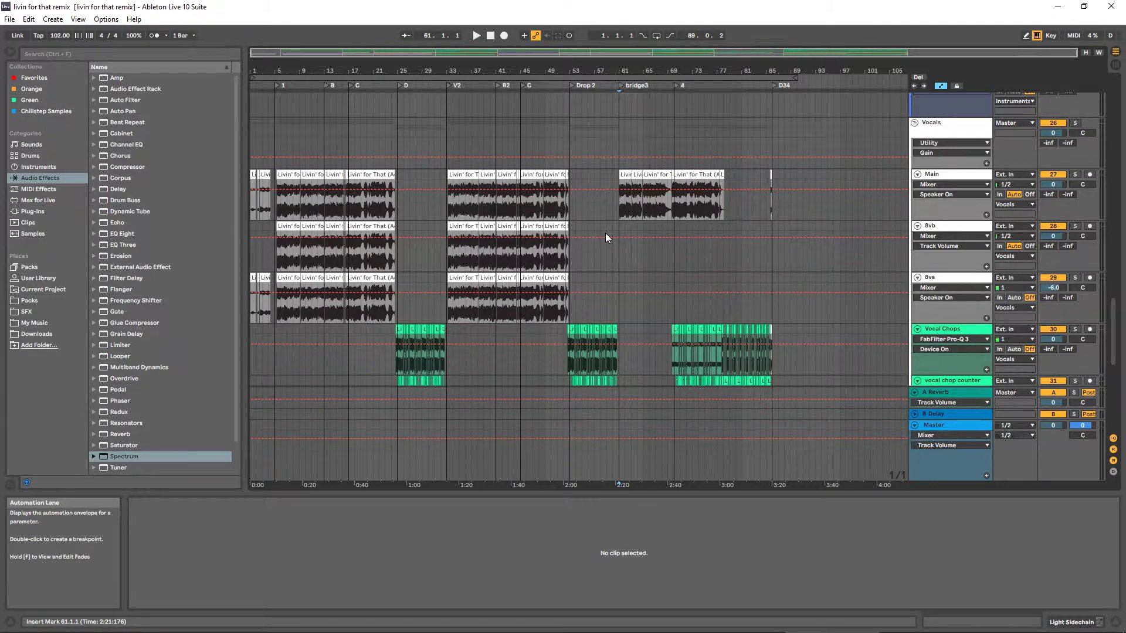
scroll(586, 206, down, 1)
Place the insert mark at 52.1.1 on the Vocals group and at 68.1.1 in the bridge clip of the Main vocal track
click(564, 150)
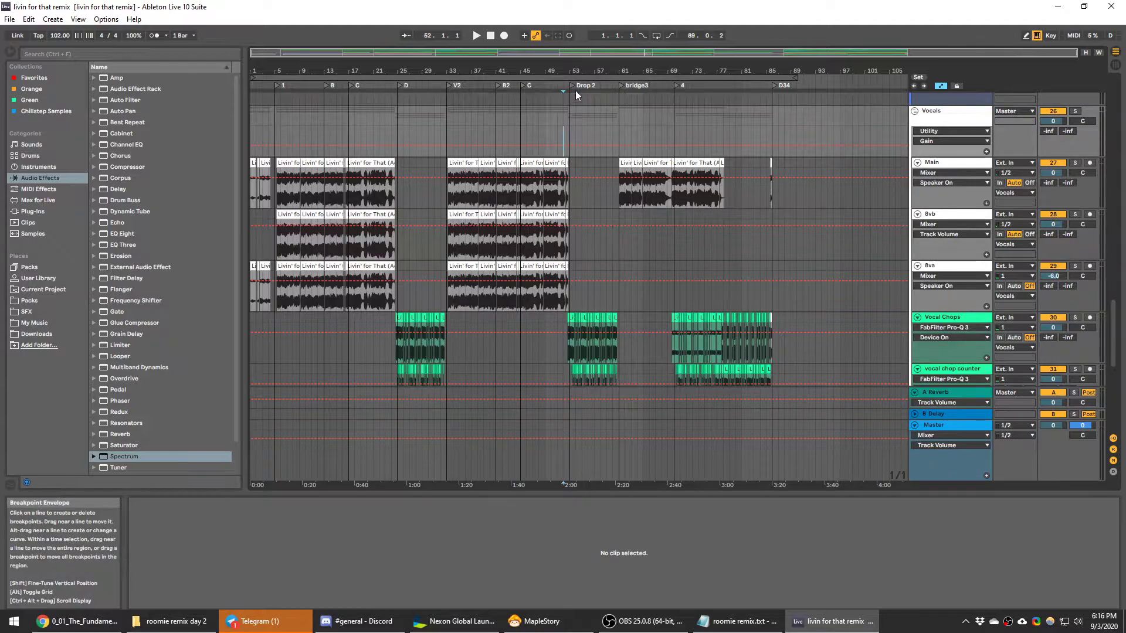
scroll(570, 74, up, 4)
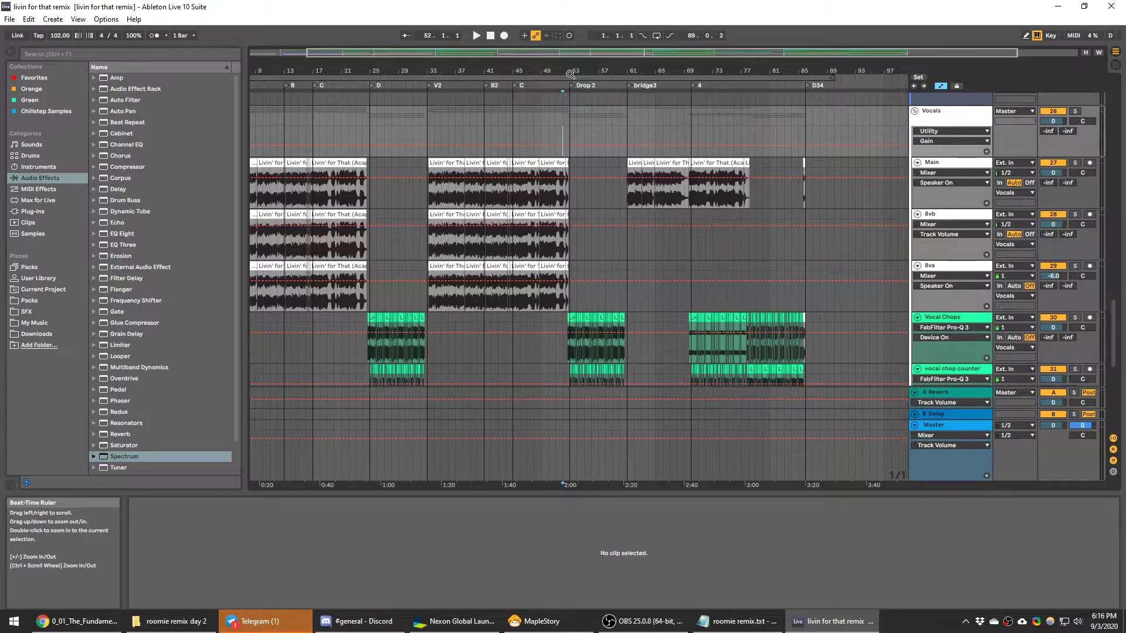
mouse_move(569, 72)
mouse_down()
mouse_move(568, 176)
mouse_move(569, 59)
mouse_up()
click(662, 190)
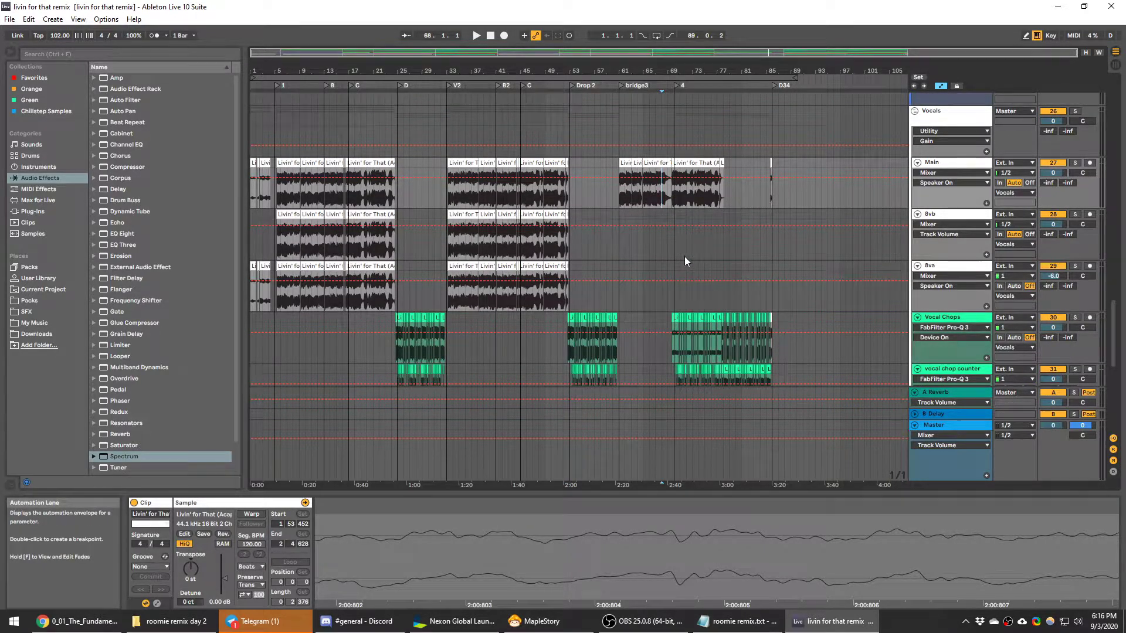
Compare the Main, 8vb and 8va vocals with the vocal chop tracks below them across the arrangement
scroll(695, 254, down, 6)
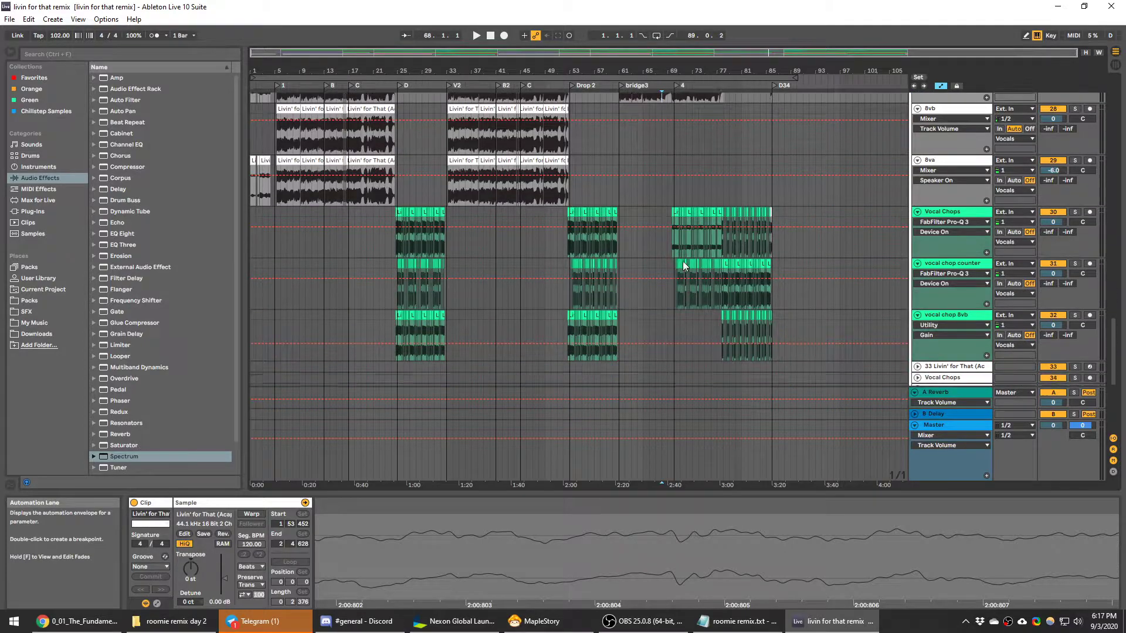
scroll(674, 263, up, 3)
scroll(698, 255, up, 3)
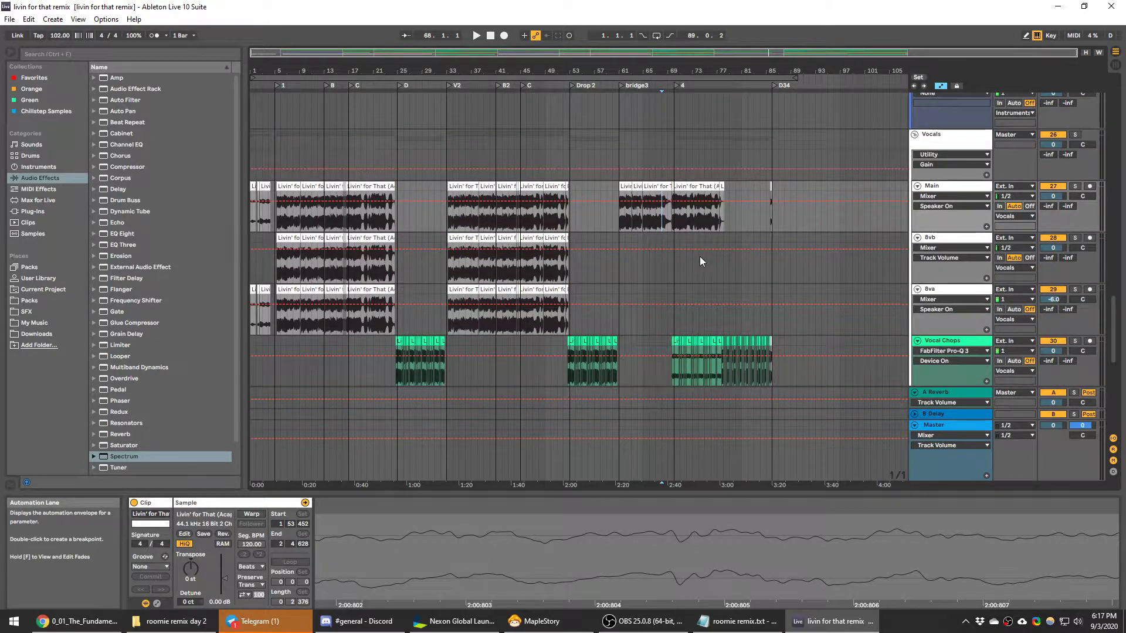
scroll(688, 252, down, 3)
scroll(555, 173, up, 3)
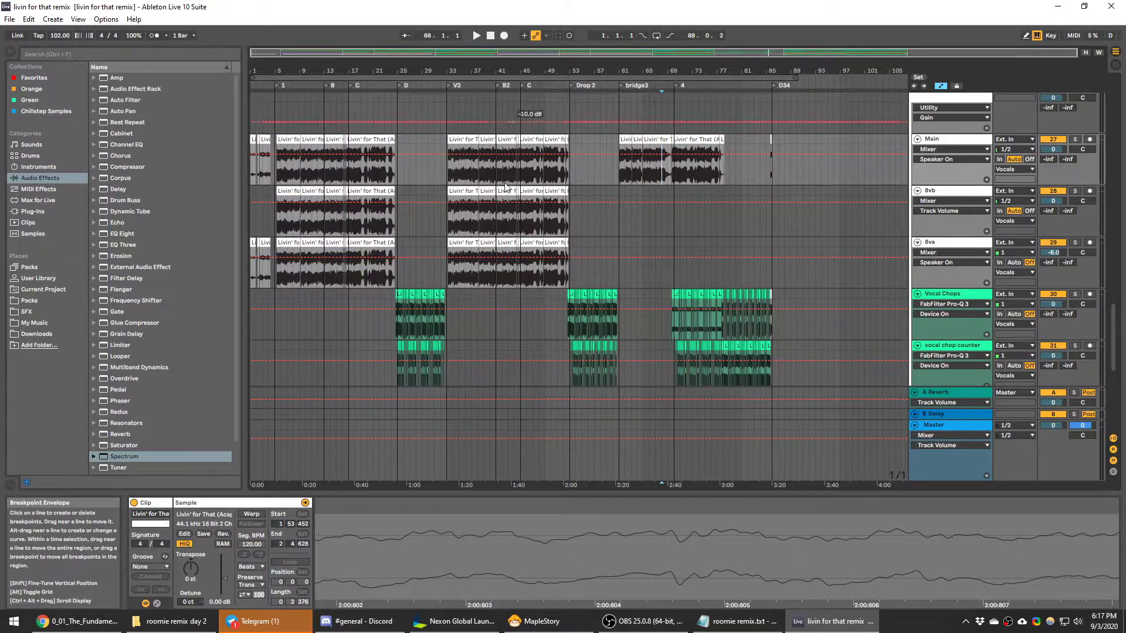
Highlight the empty ranges at Drop 2, bars 53 to 61, and section 4, bars 70 to 86, on the 8vb track
scroll(692, 233, down, 3)
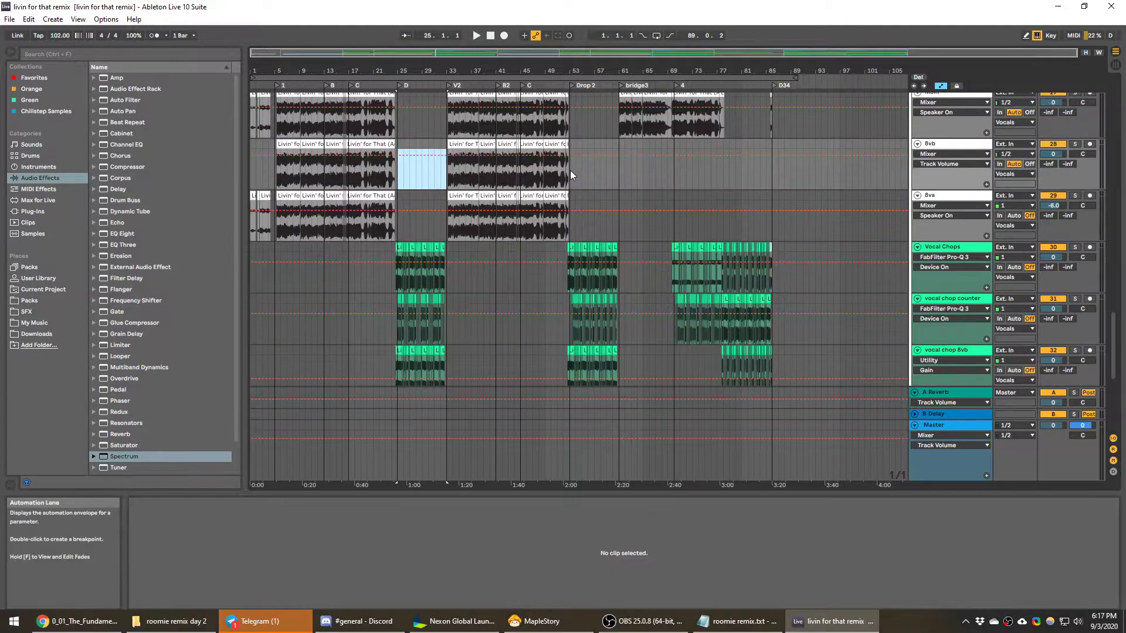
drag(570, 170, 621, 170)
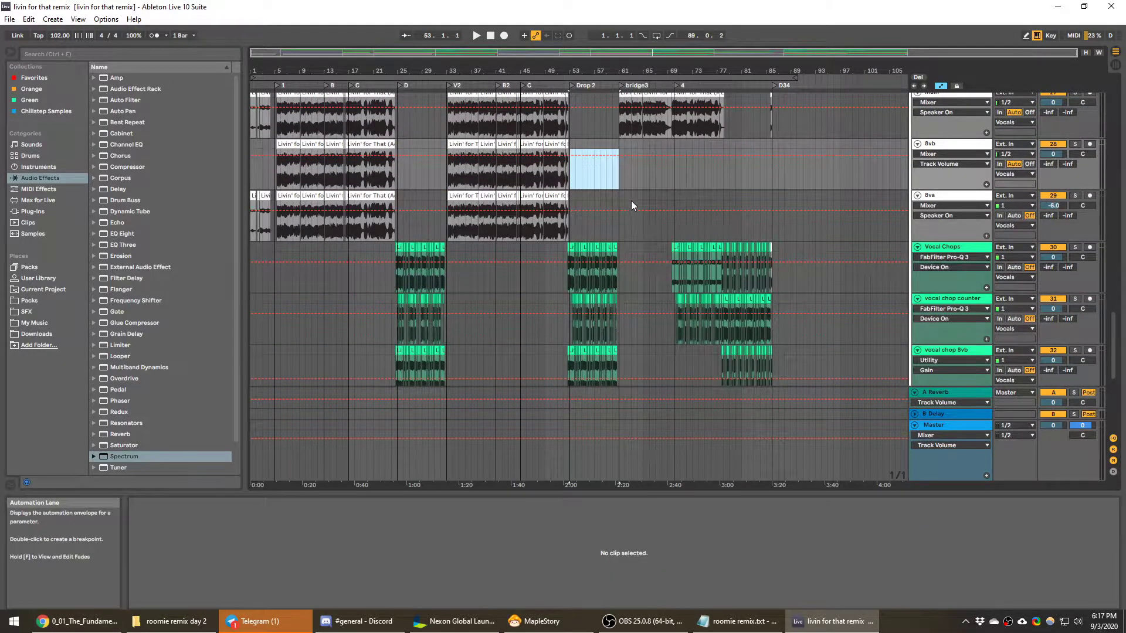
scroll(629, 199, down, 3)
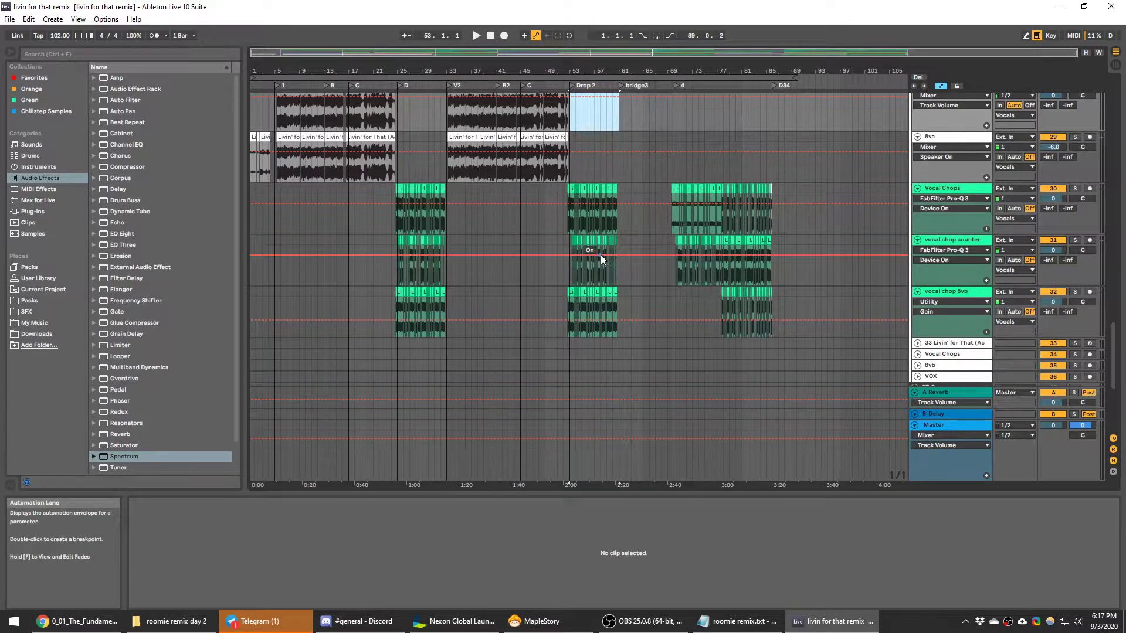
scroll(601, 255, up, 3)
scroll(662, 229, down, 2)
scroll(674, 210, up, 3)
drag(674, 177, 772, 179)
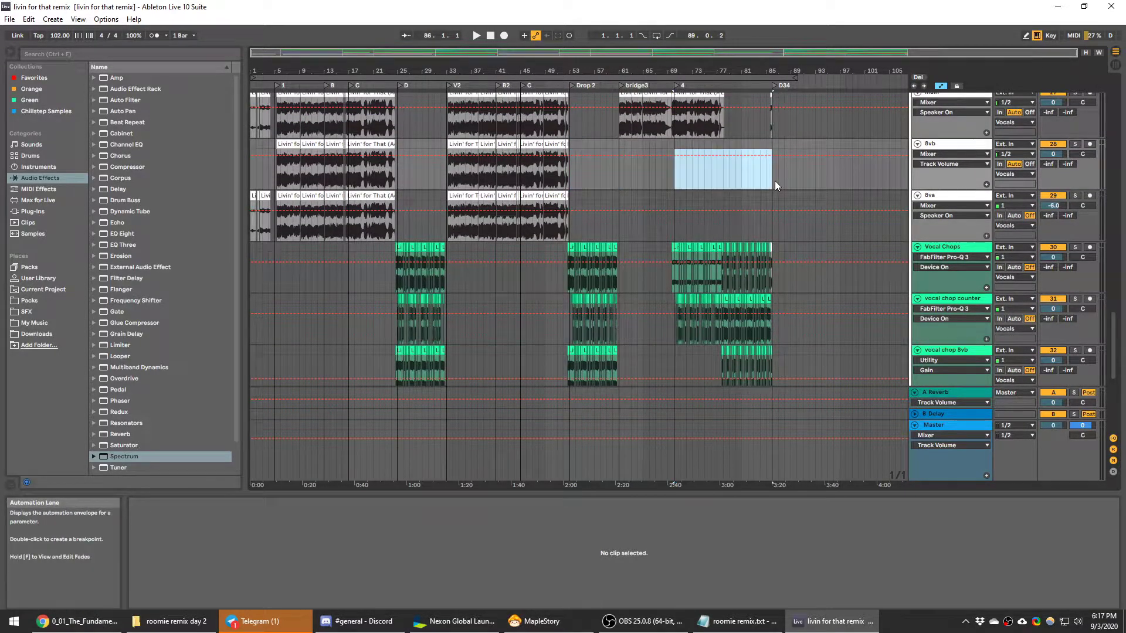
Place the insert mark at 78.1.1 on the 8va track and solo the Vocals group
drag(744, 59, 675, 68)
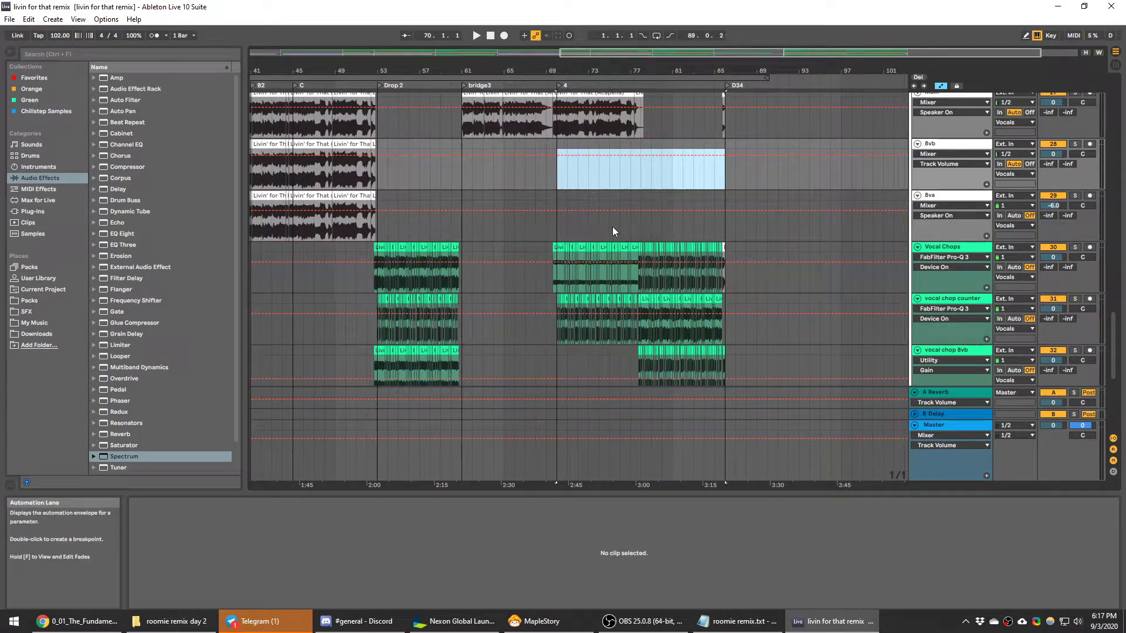
scroll(586, 225, up, 3)
scroll(575, 244, down, 2)
click(639, 240)
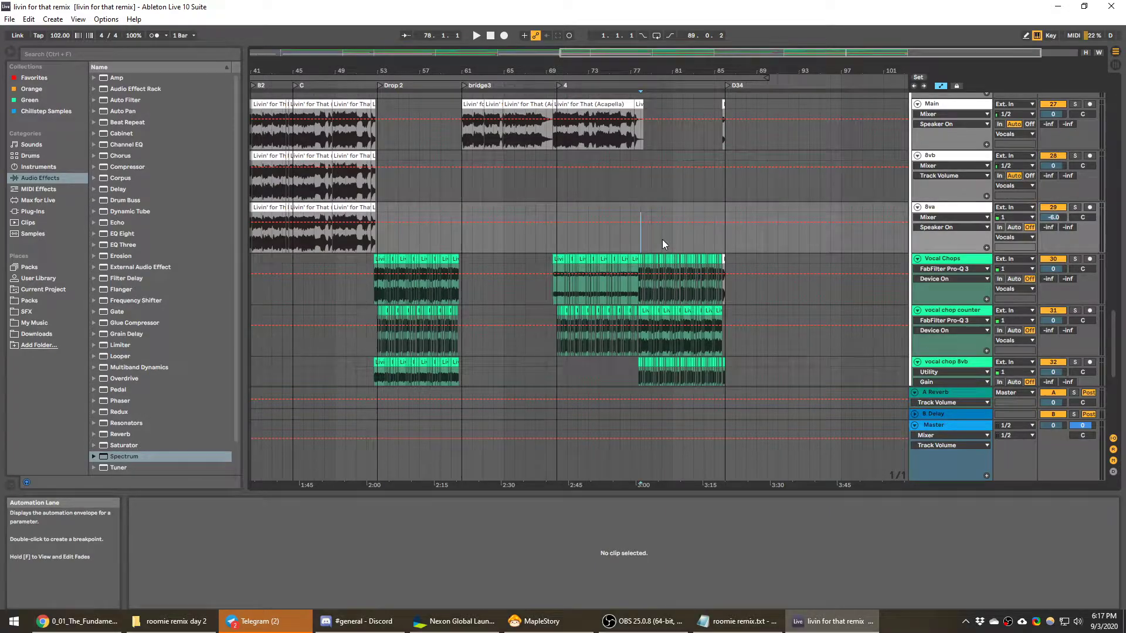
scroll(662, 239, up, 3)
scroll(800, 234, down, 5)
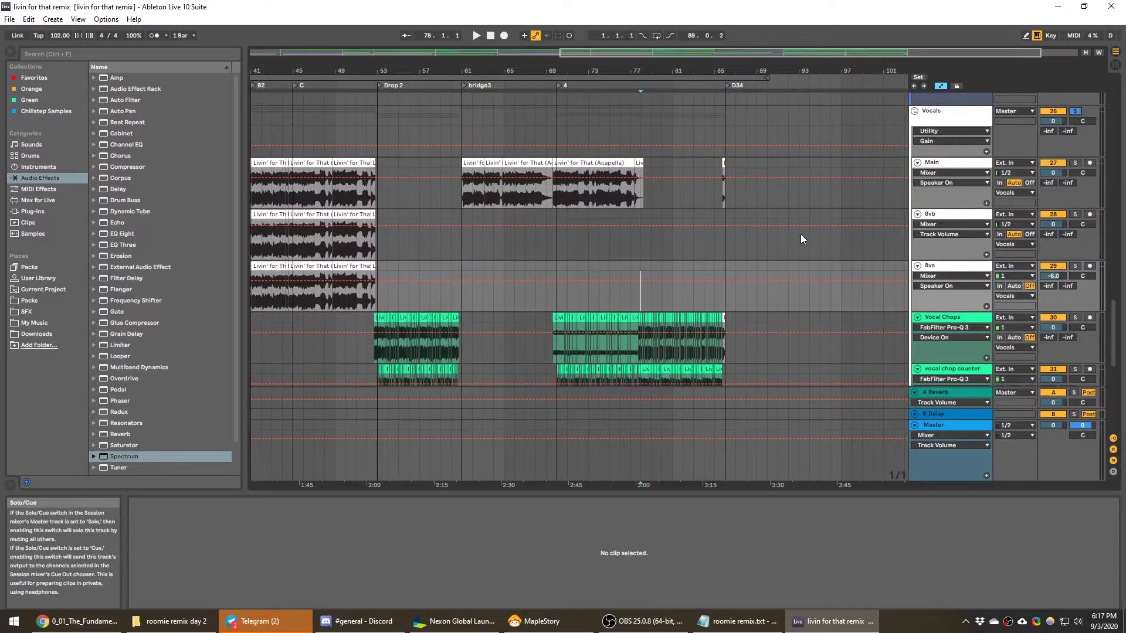
Play the soloed vocal chop layers from bar 78 of section 4 and stop playback
drag(651, 66, 645, 122)
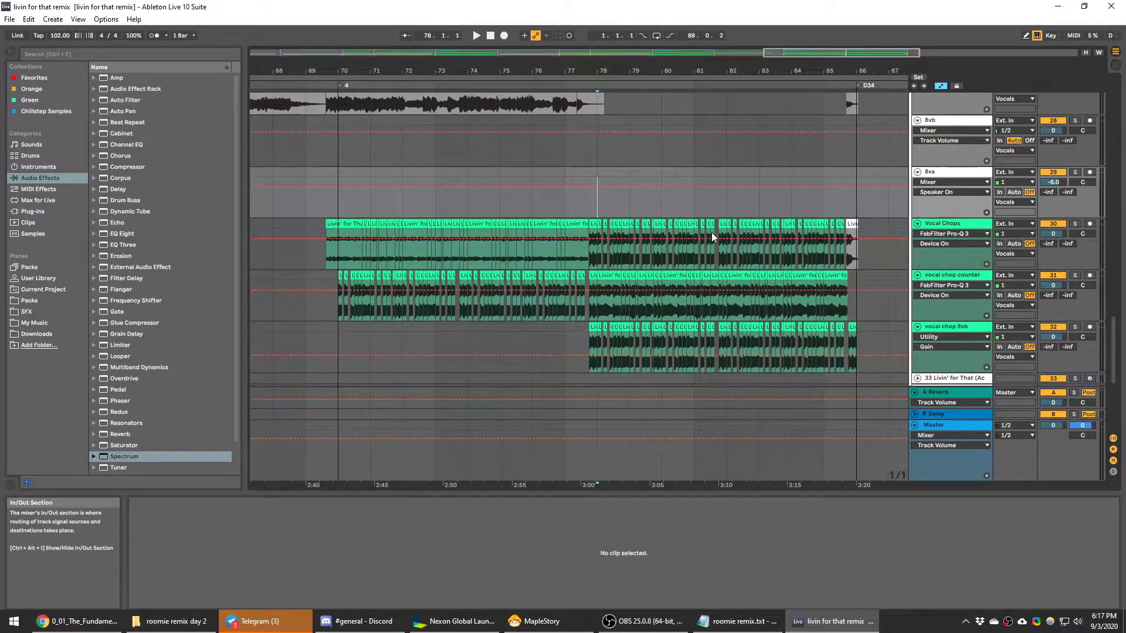
scroll(813, 221, up, 2)
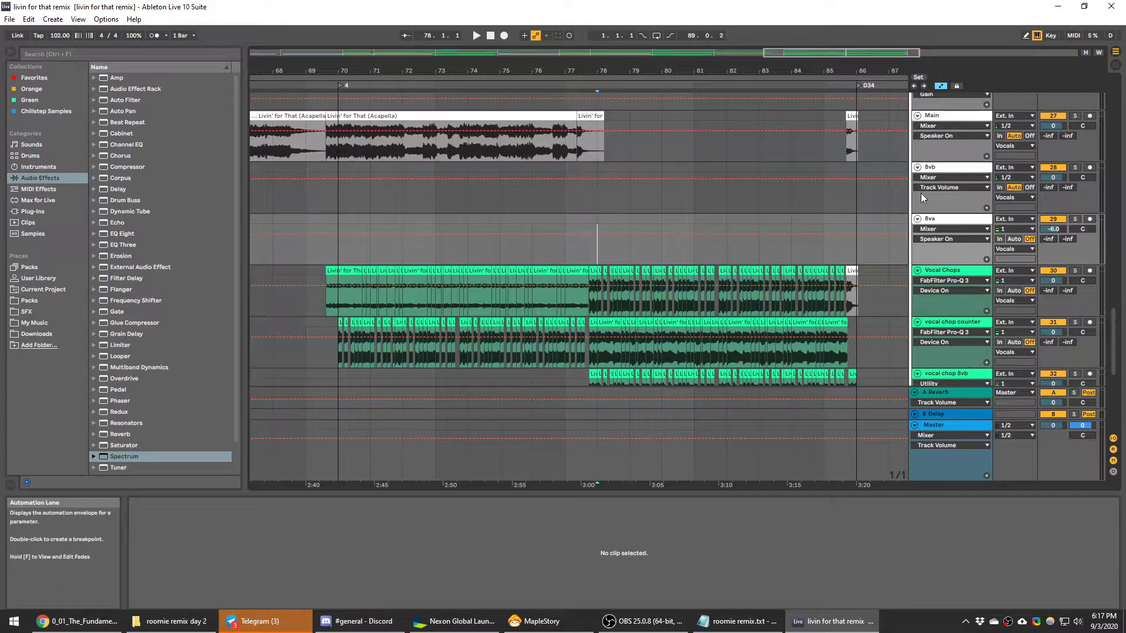
scroll(813, 221, down, 2)
scroll(587, 217, down, 4)
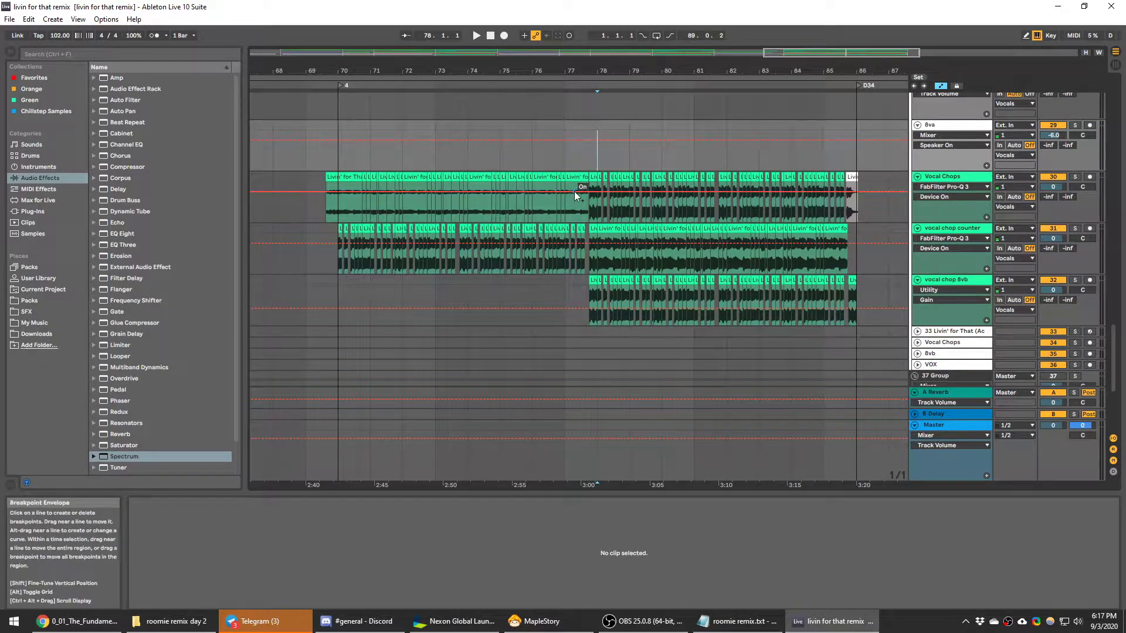
key(space)
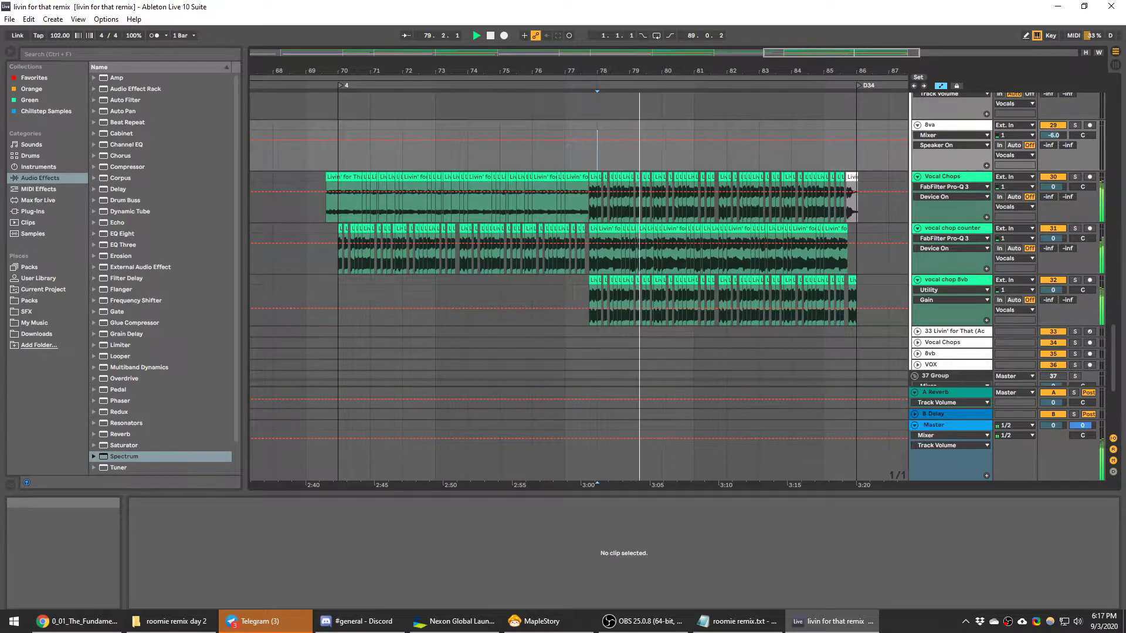
key(alt+Tab)
key(space)
Display the device chain of the Vocal Chops track
drag(516, 70, 516, 52)
scroll(683, 265, up, 1)
scroll(718, 278, down, 1)
click(960, 178)
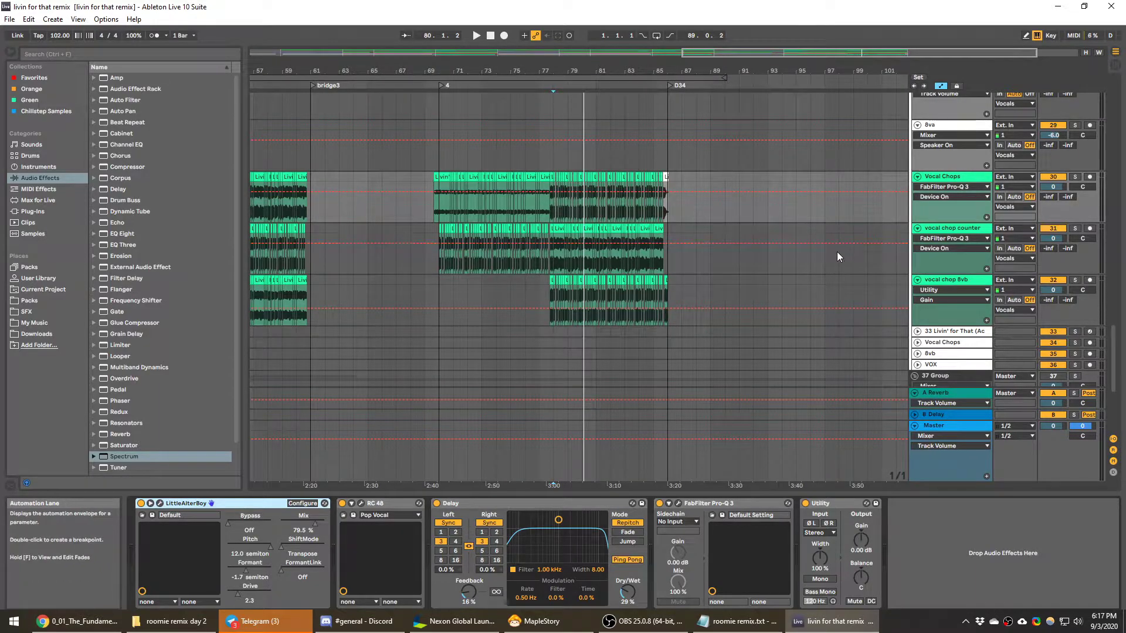
Return to the Drums group with the whole arrangement in view and select the Kick / Snare track
scroll(737, 243, up, 3)
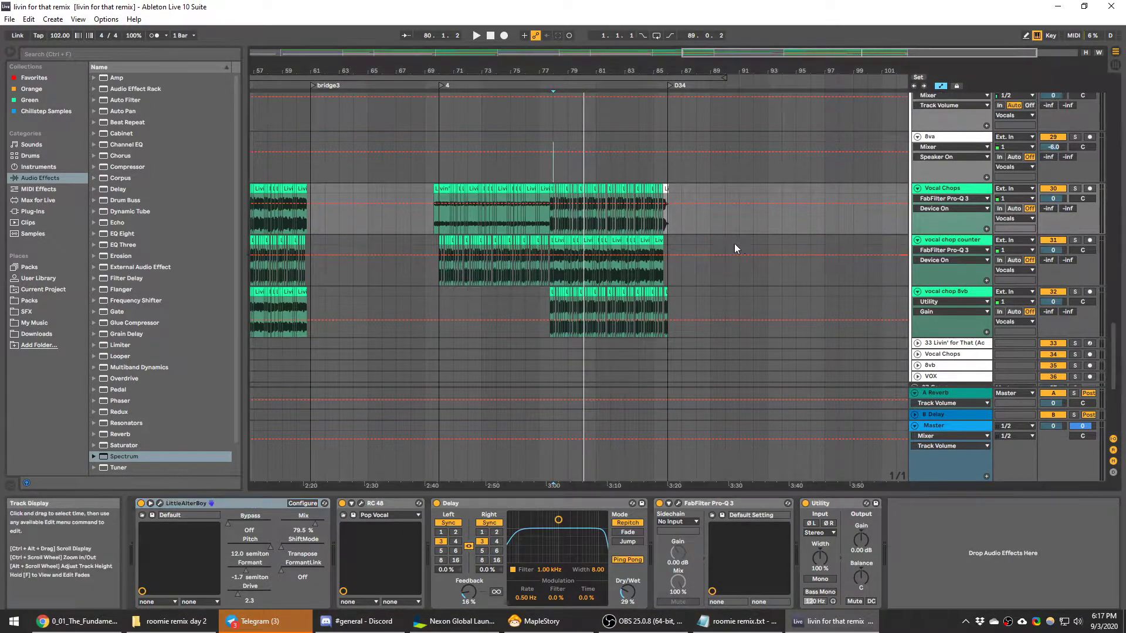
scroll(729, 242, up, 1)
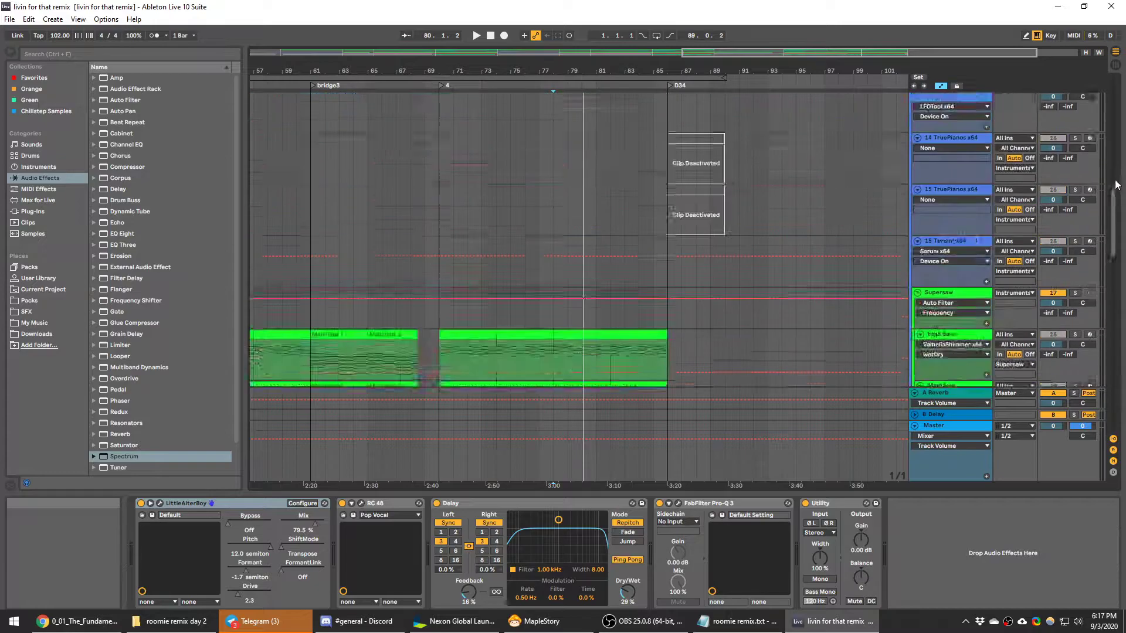
scroll(730, 243, up, 5)
key(w)
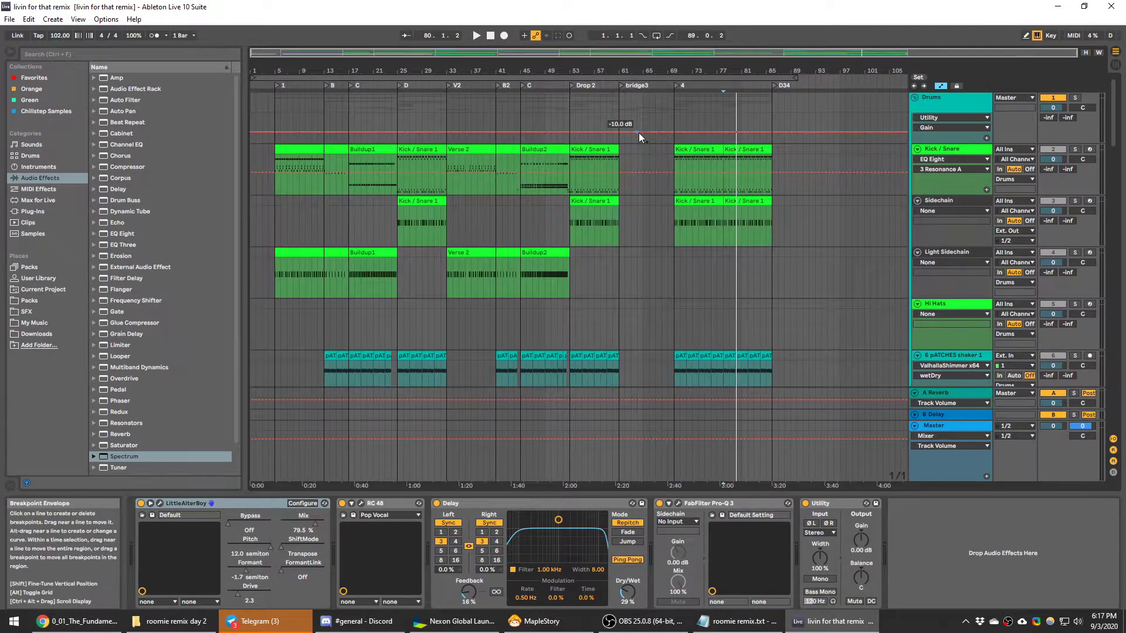
click(940, 150)
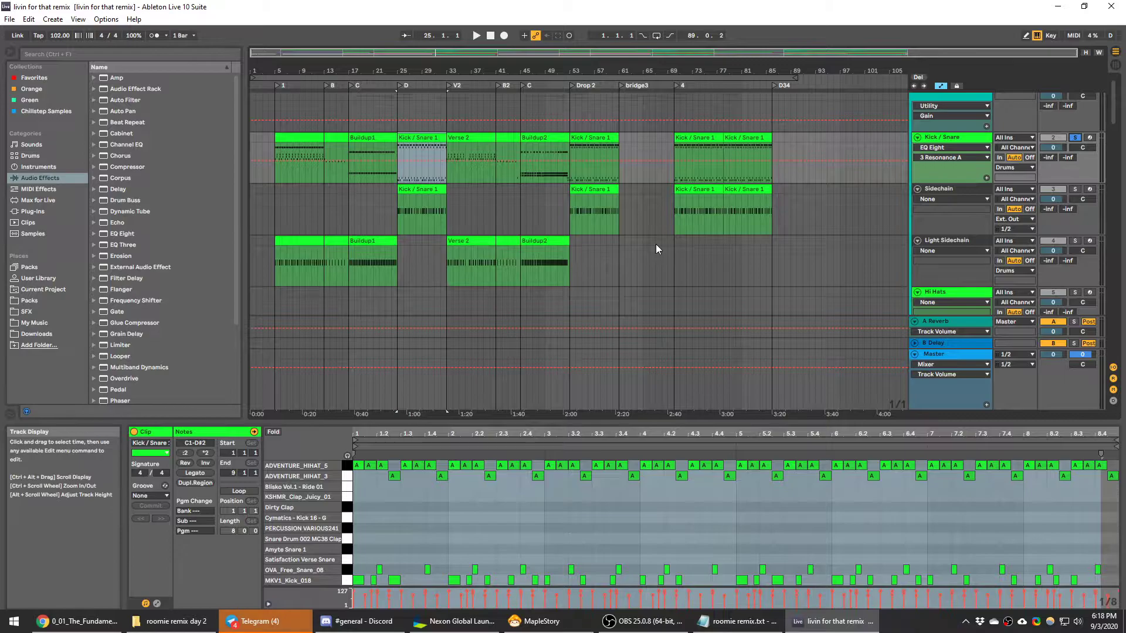
Look through the tracks down to the 01 Monsters reference, select that track and return to the Drums group
scroll(1112, 120, down, 4)
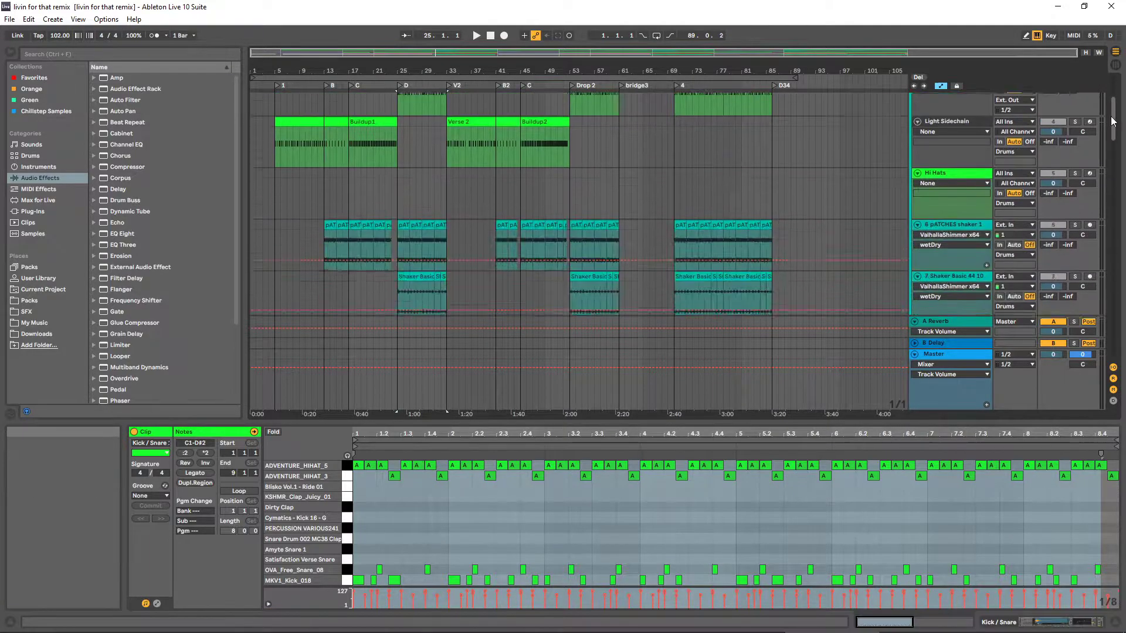
scroll(1112, 121, down, 10)
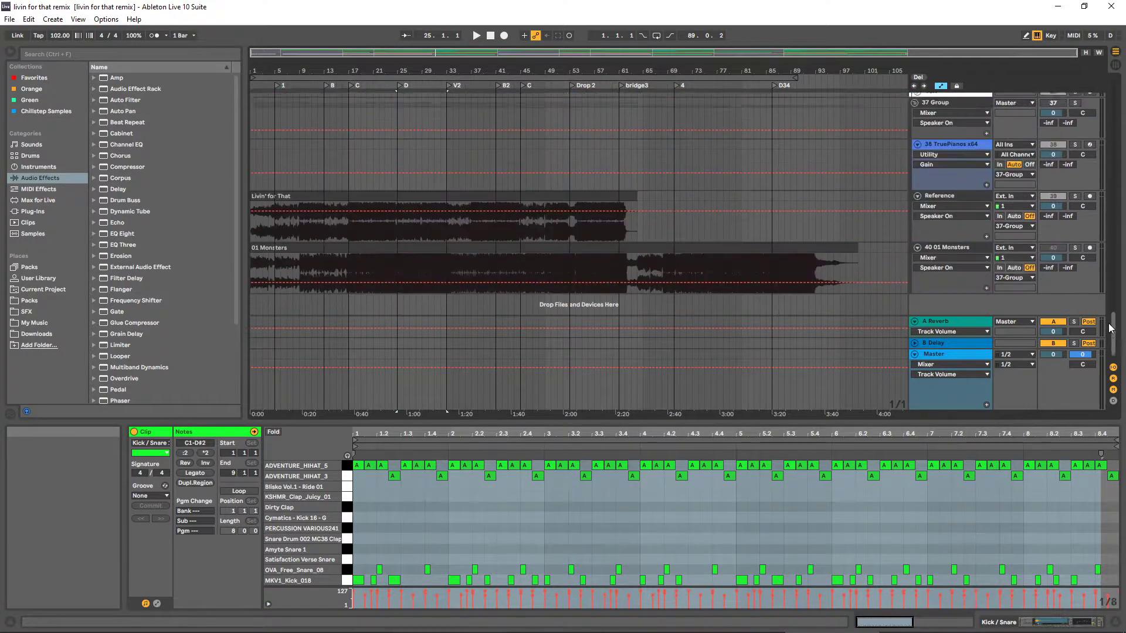
click(954, 243)
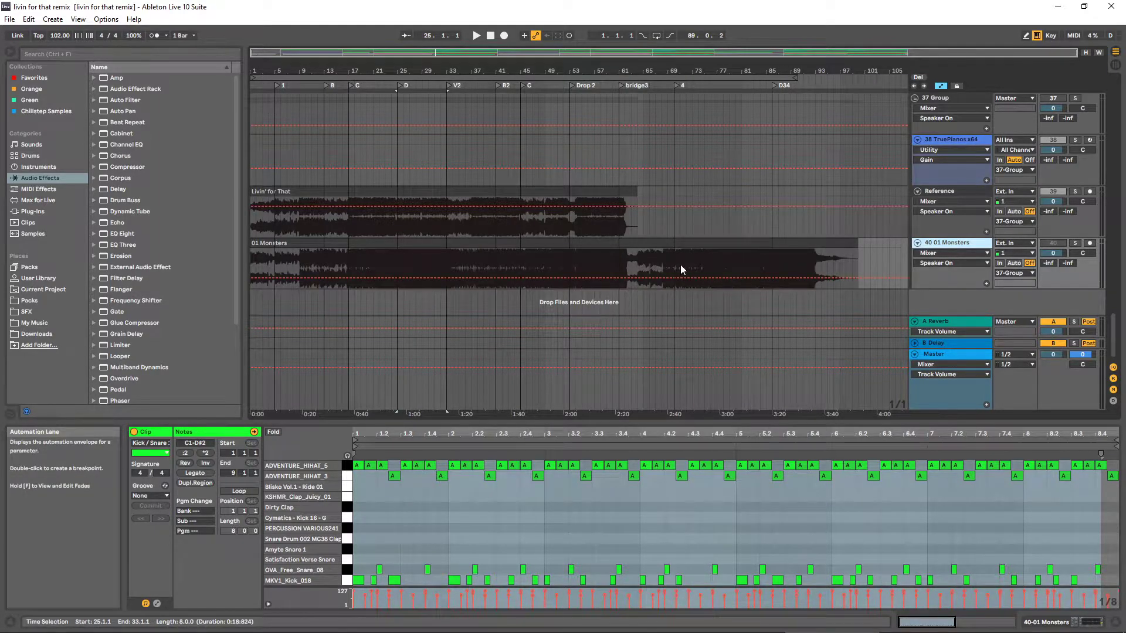
scroll(681, 267, up, 6)
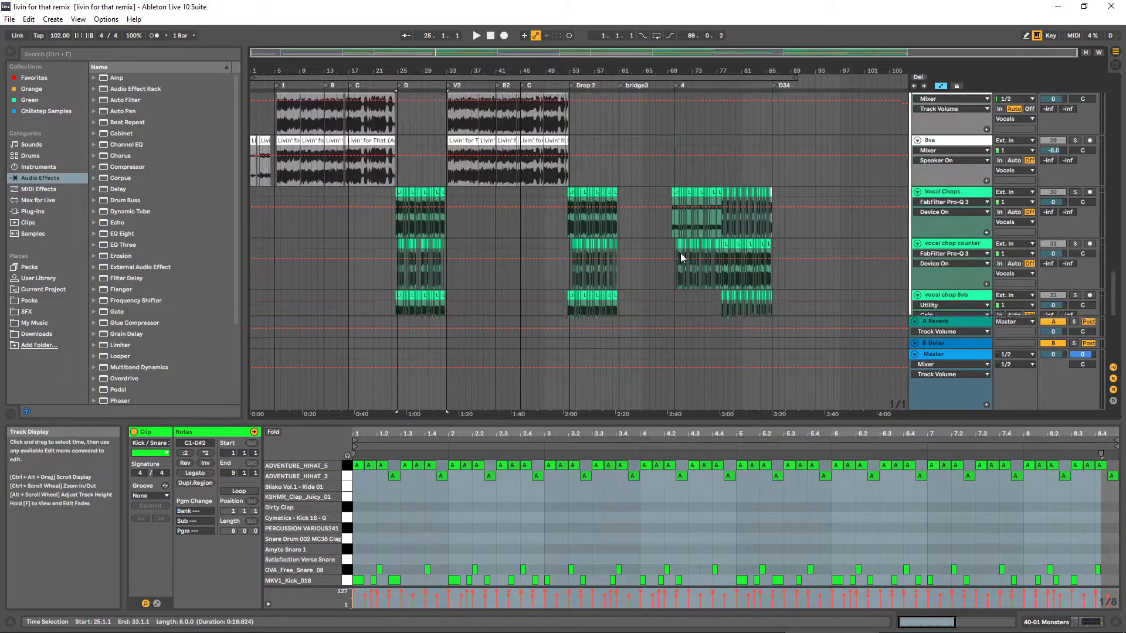
scroll(679, 253, up, 6)
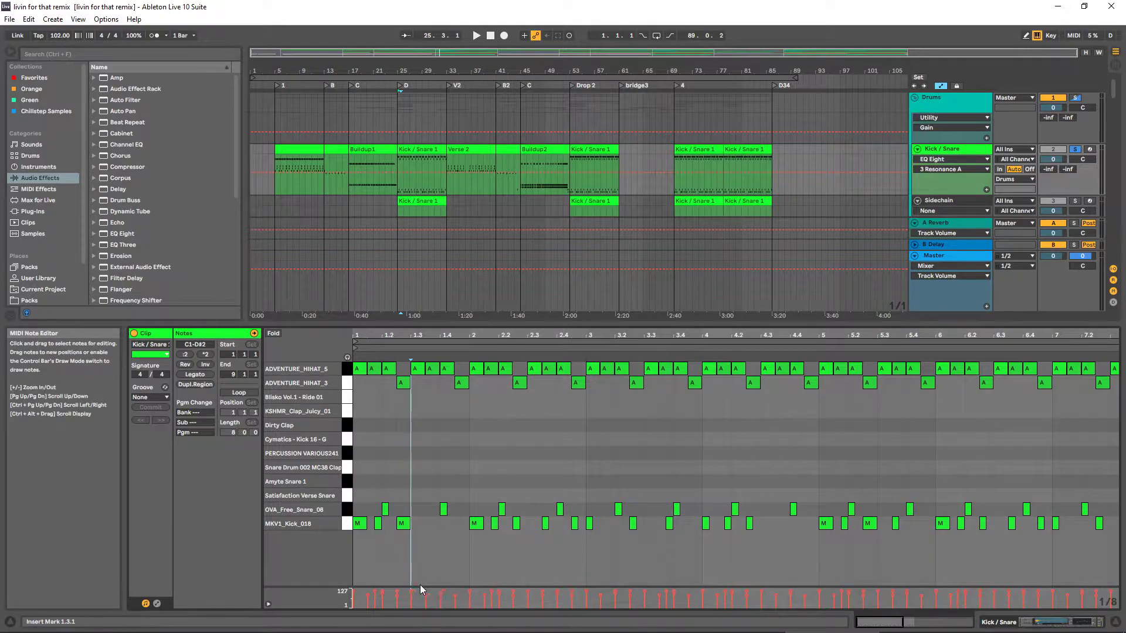
Enlarge the velocity lane of the section D Kick / Snare clip and check the ADVENTURE_HIHAT_5 notes at 1.1.3 and 1.2.1
drag(428, 586, 428, 534)
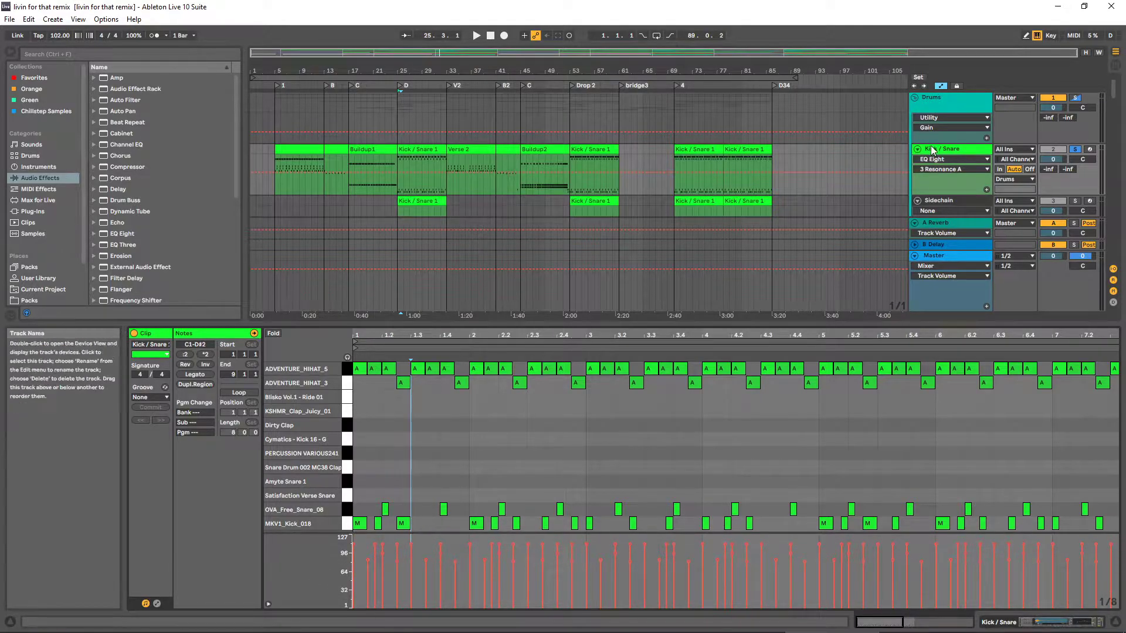
click(379, 369)
click(393, 369)
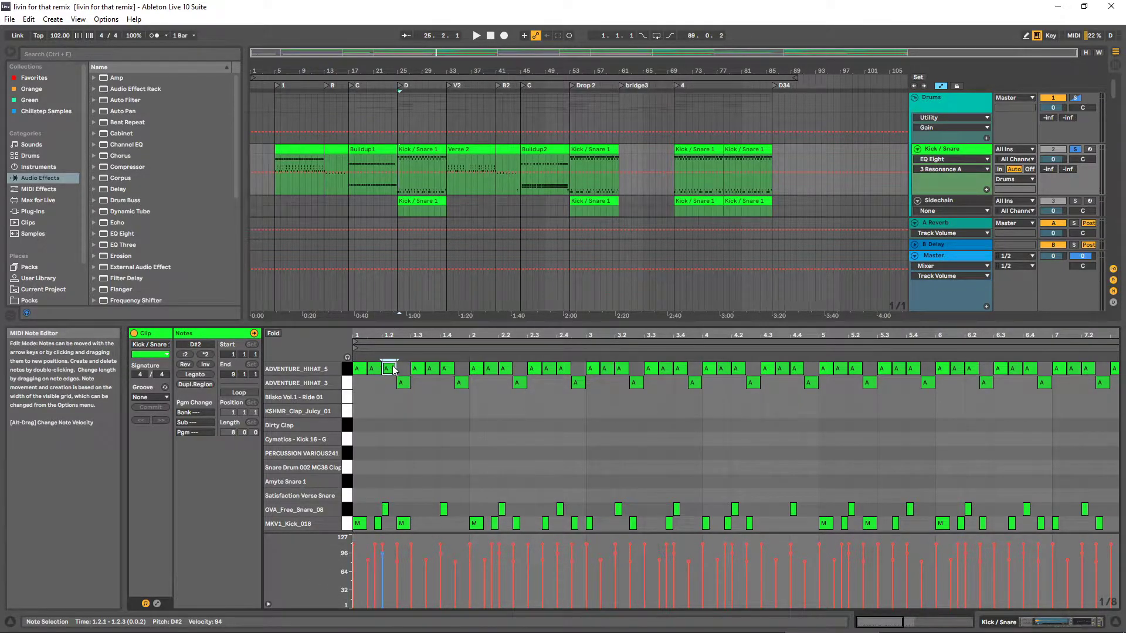
click(371, 369)
click(388, 370)
Solo both ADVENTURE_HIHAT pads in the Kick / Snare drum rack, play section D from bar 25 and stop playback
click(942, 154)
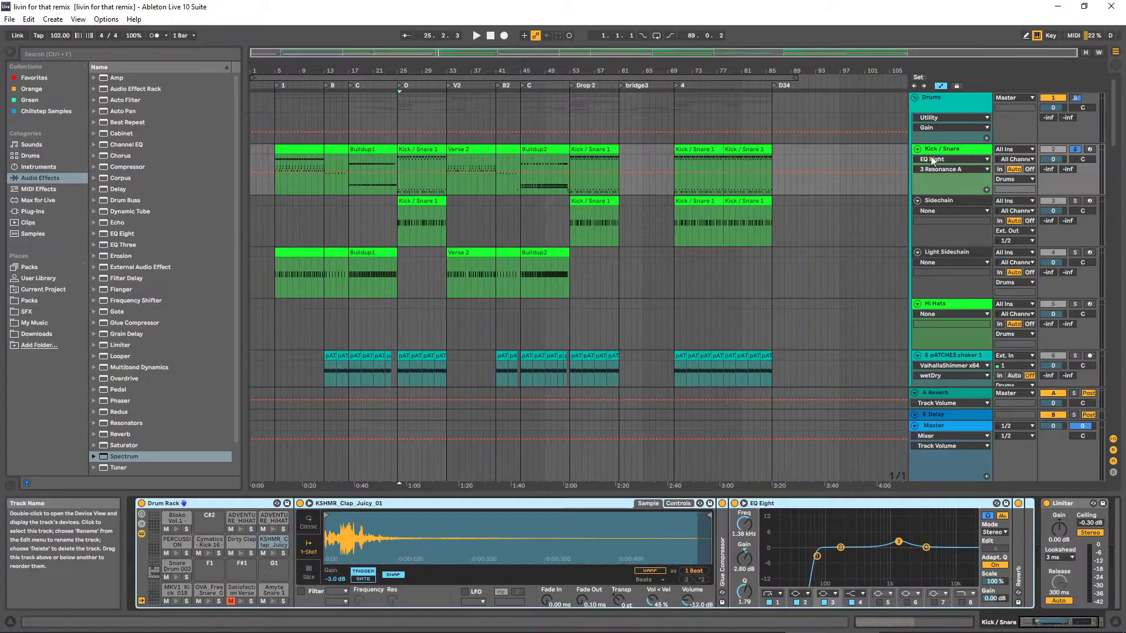
click(251, 529)
ctrl+click(283, 529)
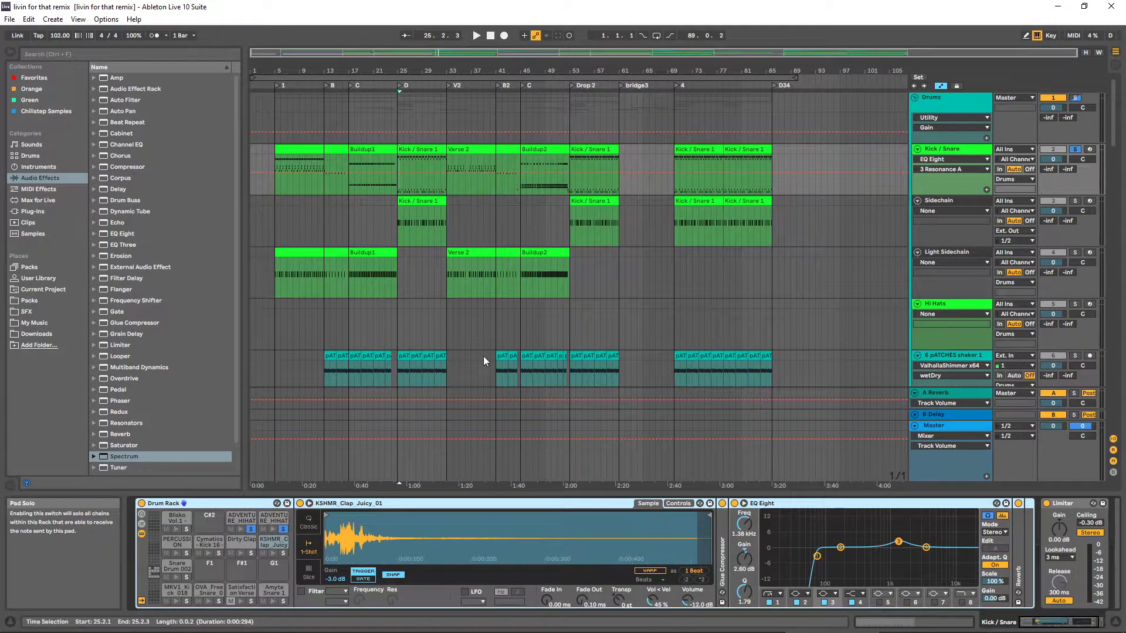
key(space)
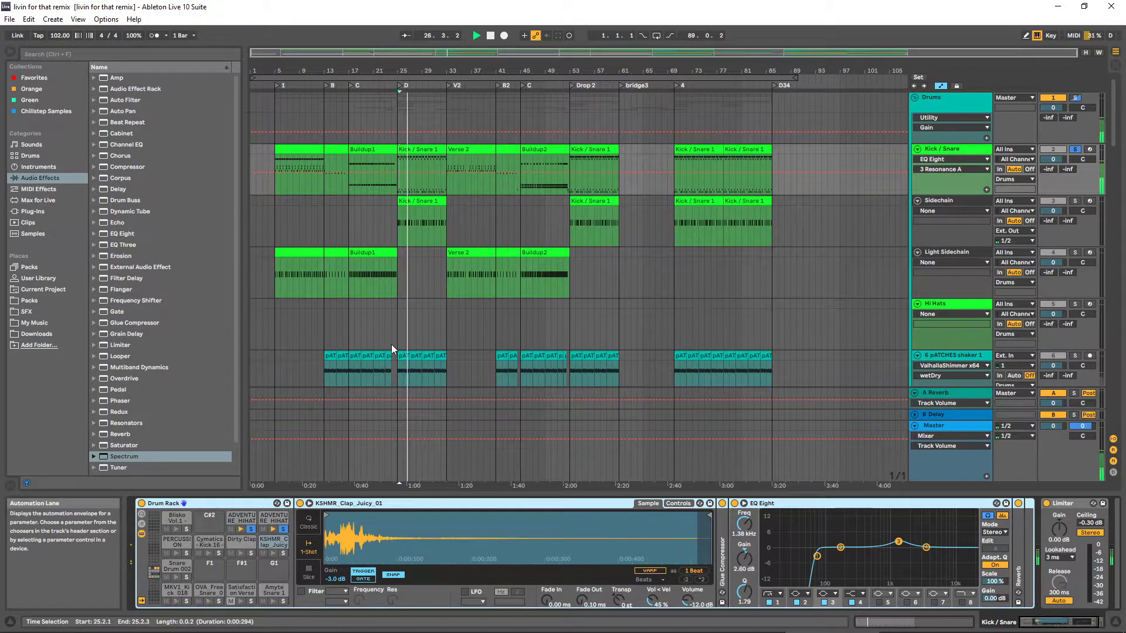
key(space)
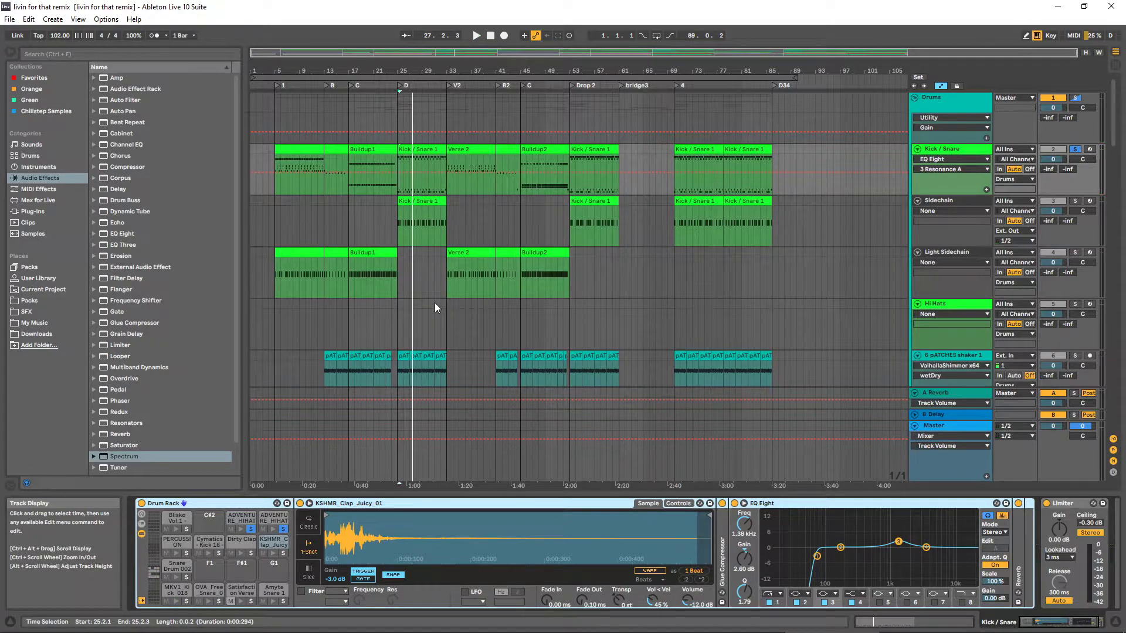
In the section D Kick / Snare clip, set the ADVENTURE_HIHAT_3 note at 1.2.3 to velocity 78 and the ADVENTURE_HIHAT_5 note at 1.1.3 to 79
double_click(423, 176)
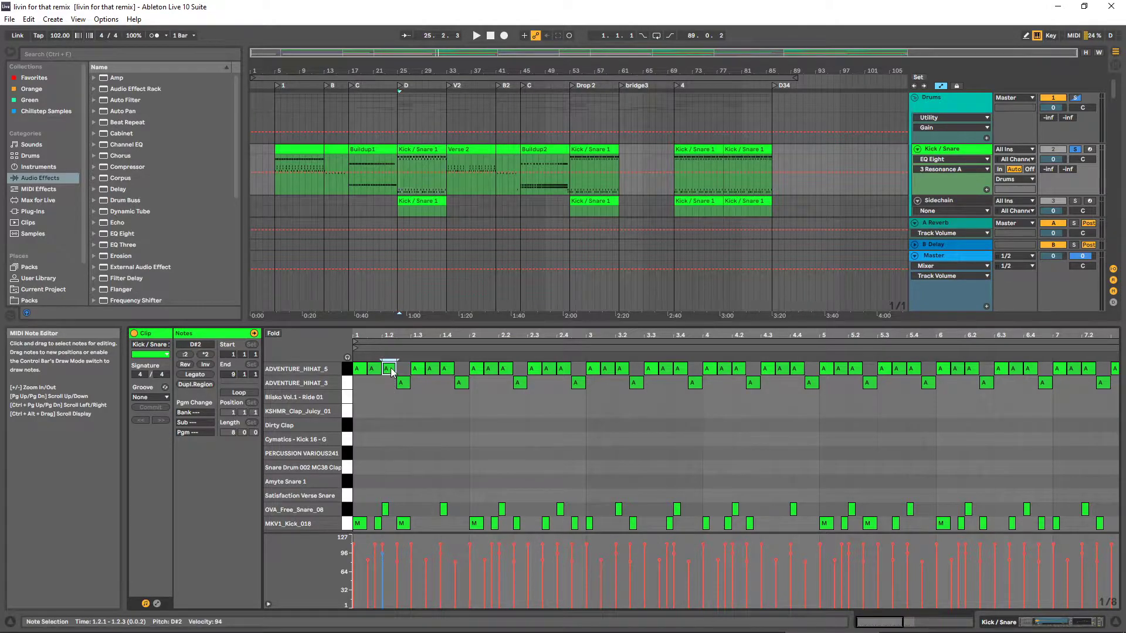
click(397, 563)
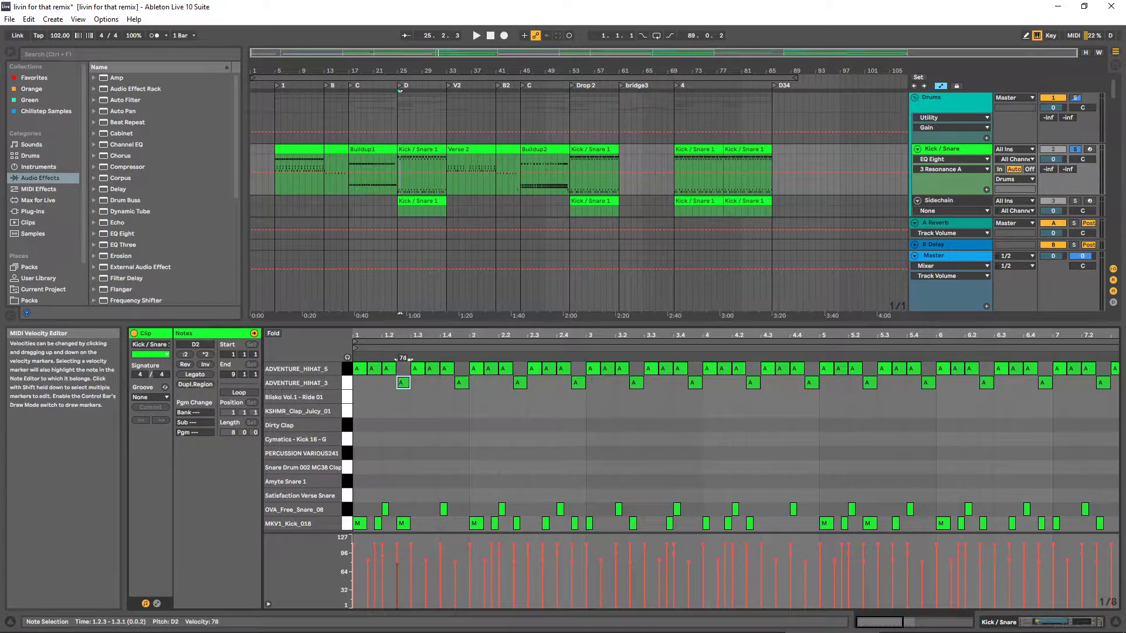
click(369, 561)
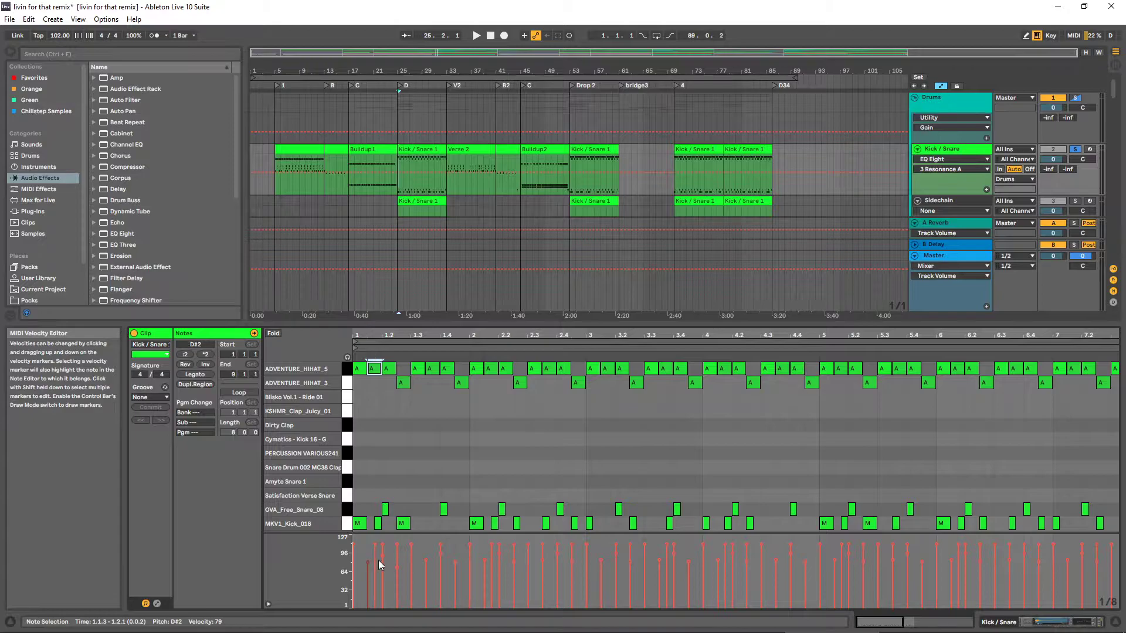
Select the first four hi-hat notes of the section D clip and duplicate them repeatedly through the end of bar 8
drag(357, 384, 410, 372)
key(ctrl+d)
key(ctrl+d)
key(ctrl+d)
key(ctrl+d)
key(ctrl+d)
key(ctrl+d)
key(ctrl+d)
key(ctrl+d)
key(ctrl+d)
key(ctrl+d)
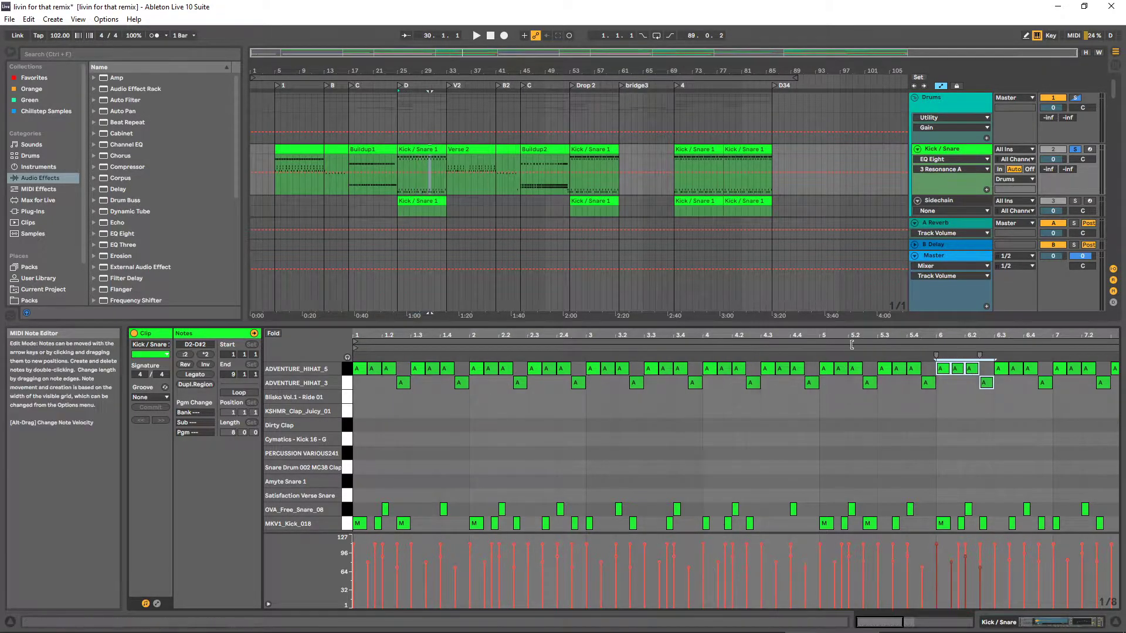
drag(680, 340, 680, 349)
key(ctrl+d)
key(ctrl+d)
key(ctrl+d)
key(ctrl+d)
key(ctrl+d)
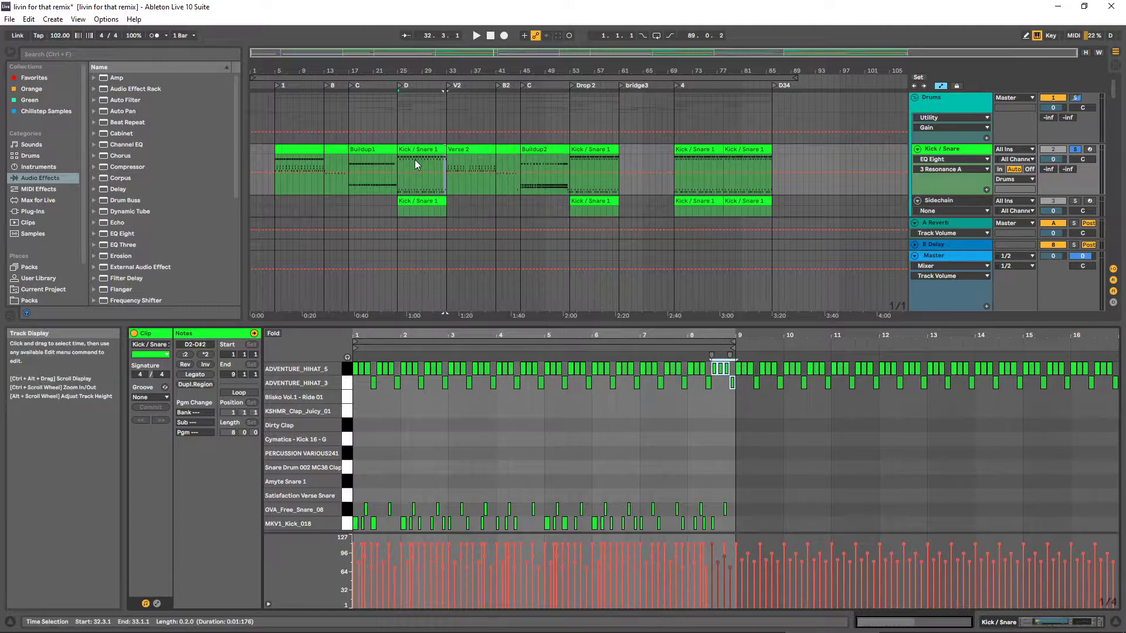
Play the Drop 2 Kick / Snare clip from bar 53, stop playback and place the insert mark at 55.1.3
click(593, 170)
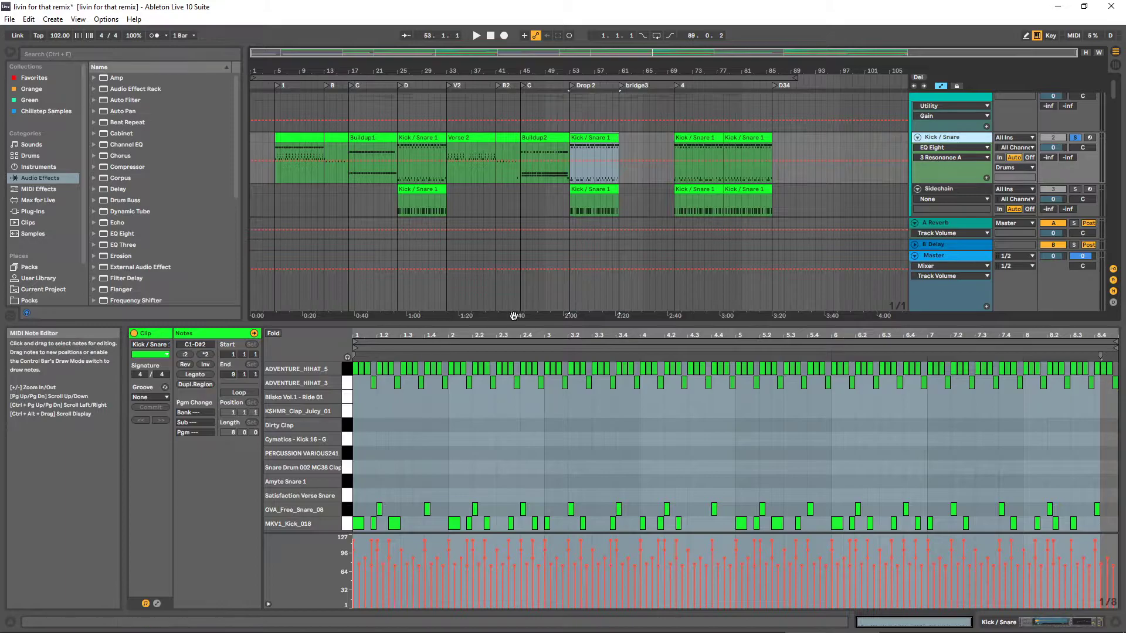
key(space)
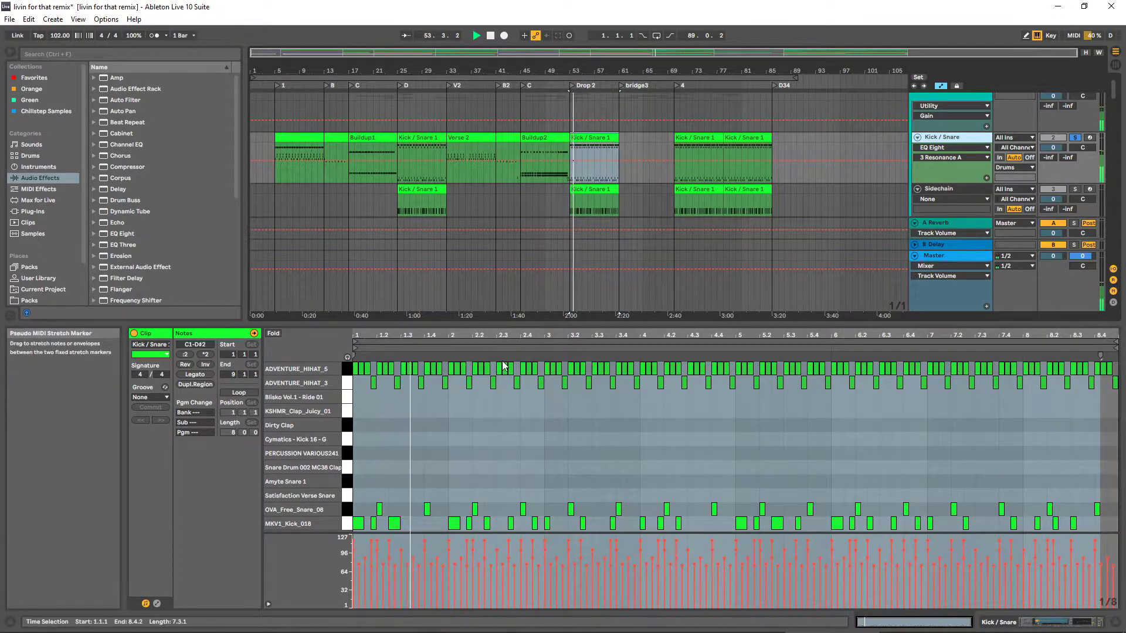
key(space)
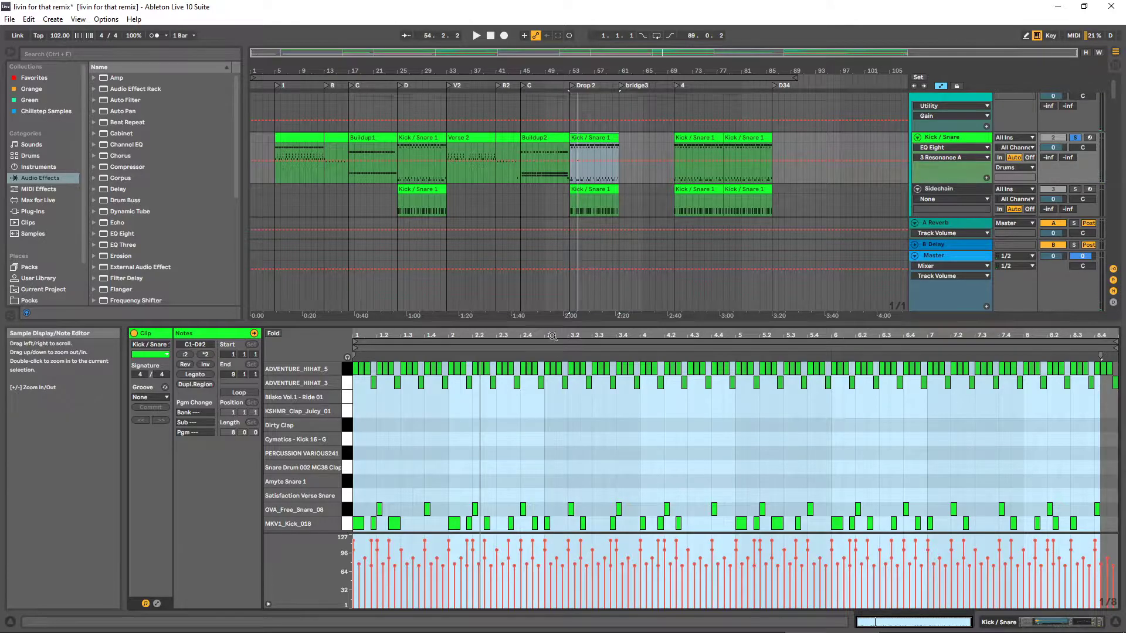
click(556, 431)
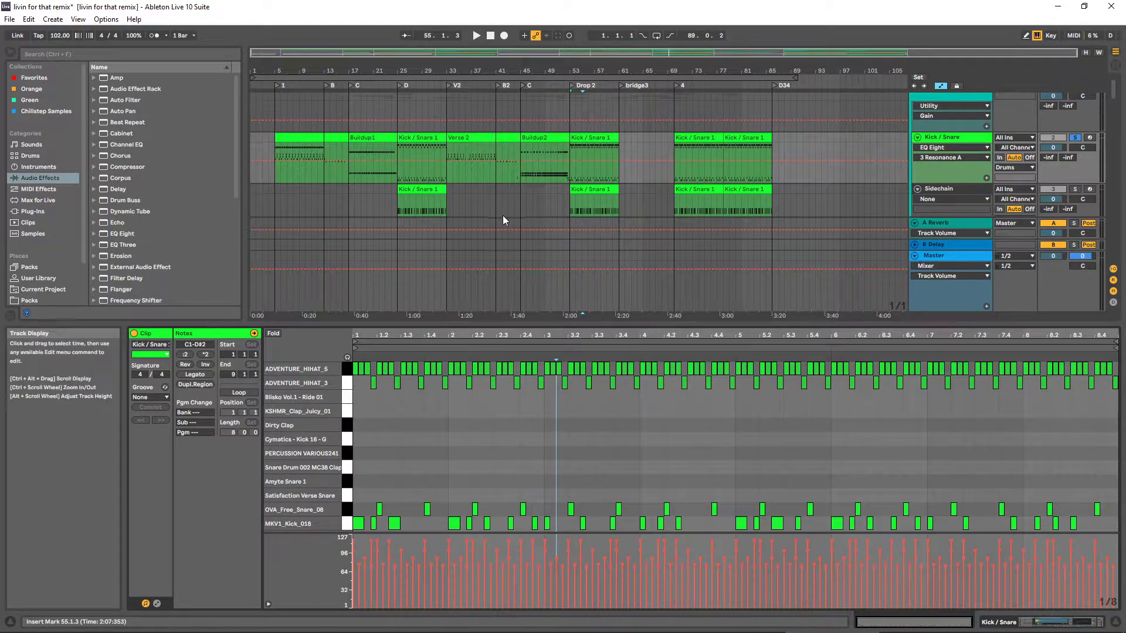
Select the Buildup1 clip on the Kick / Snare track and save the set
scroll(516, 208, down, 1)
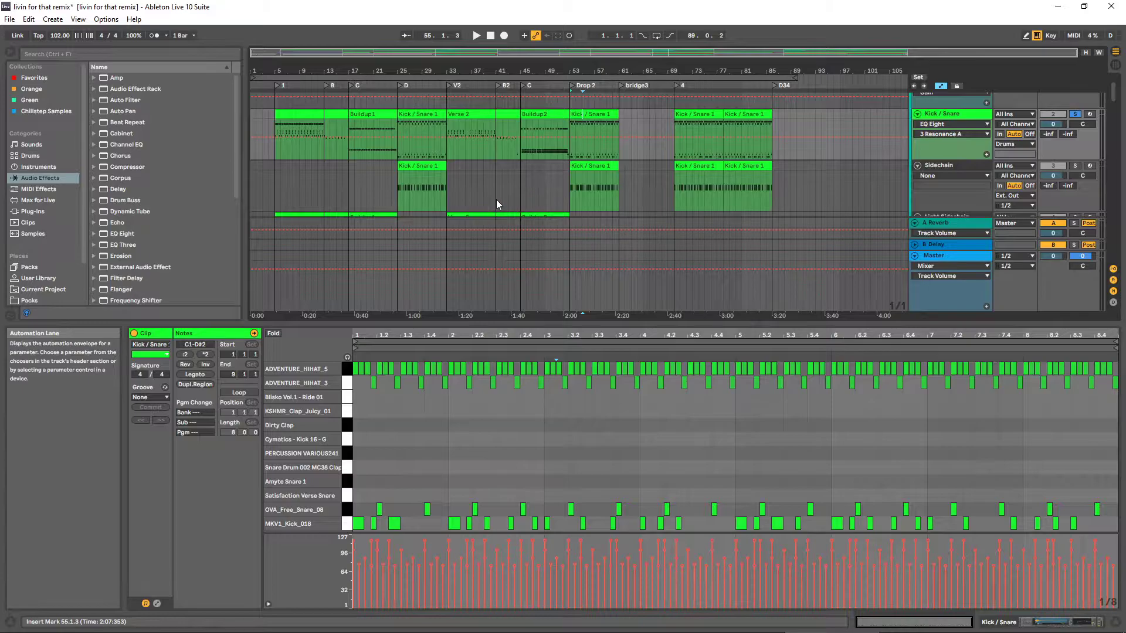
click(349, 122)
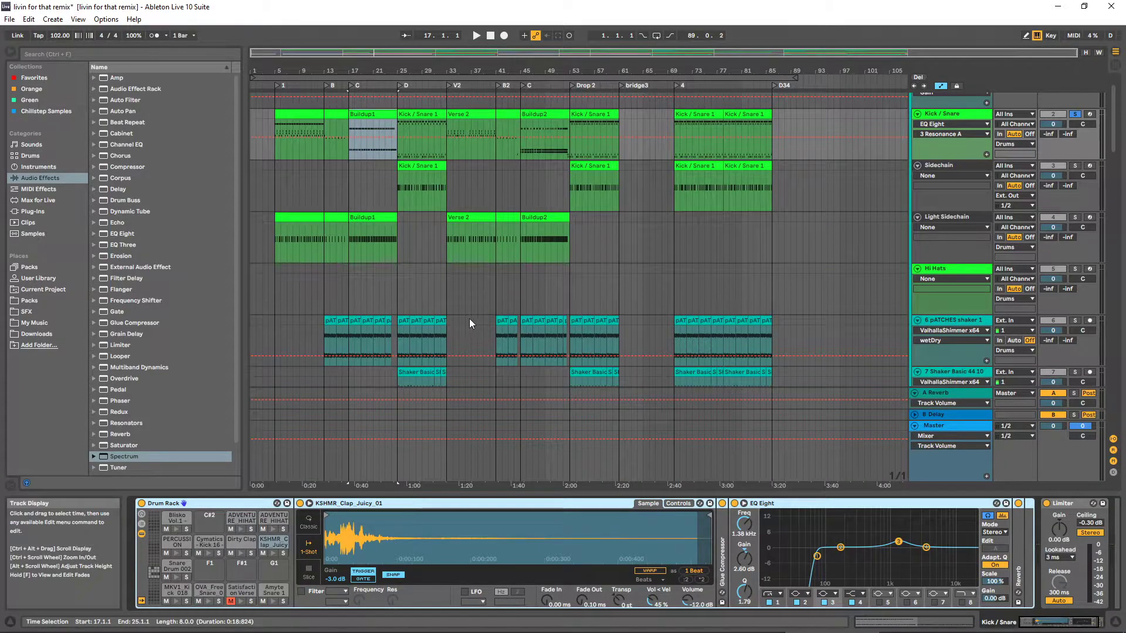
key(ctrl+s)
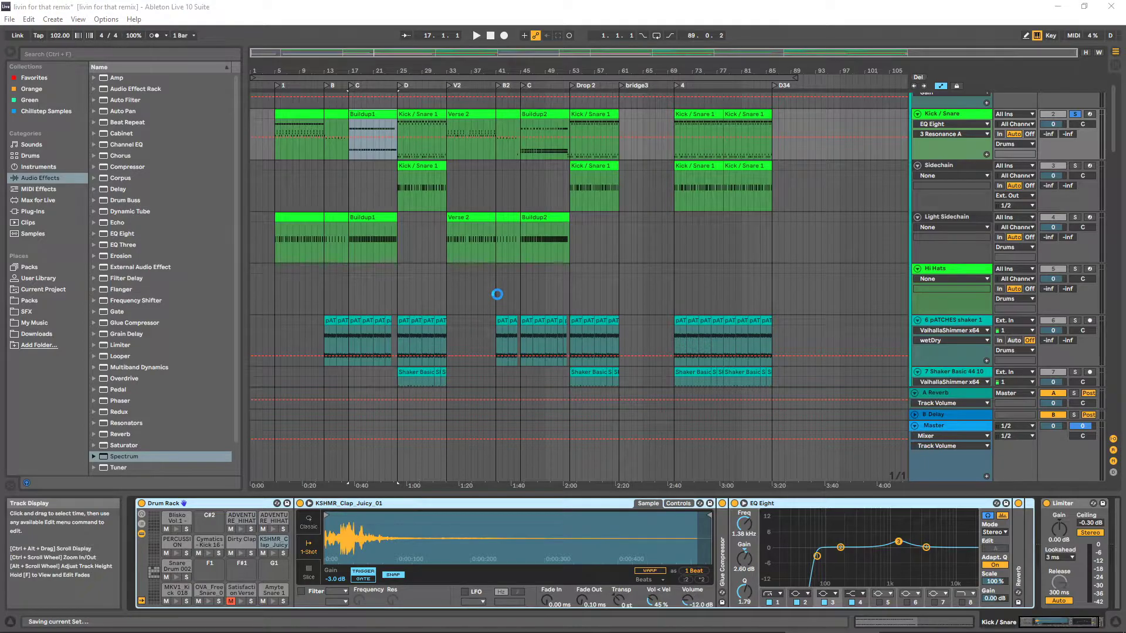
Unmute the Satisfaction Verse Snare pad in the drum rack and play the Buildup2 clip from bar 45
click(231, 602)
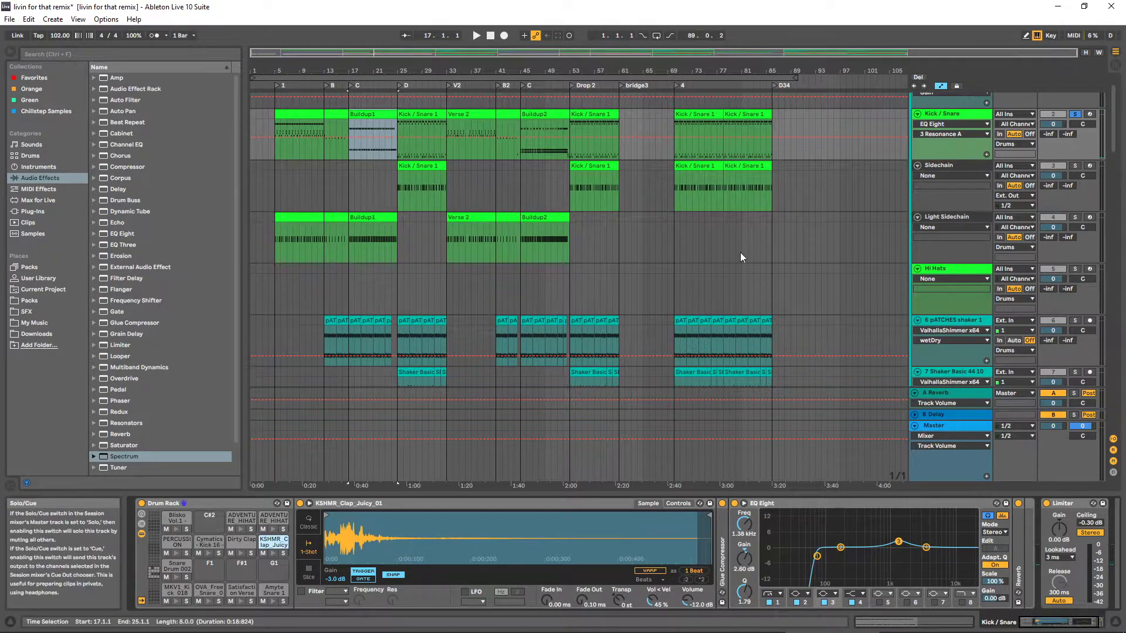
click(543, 121)
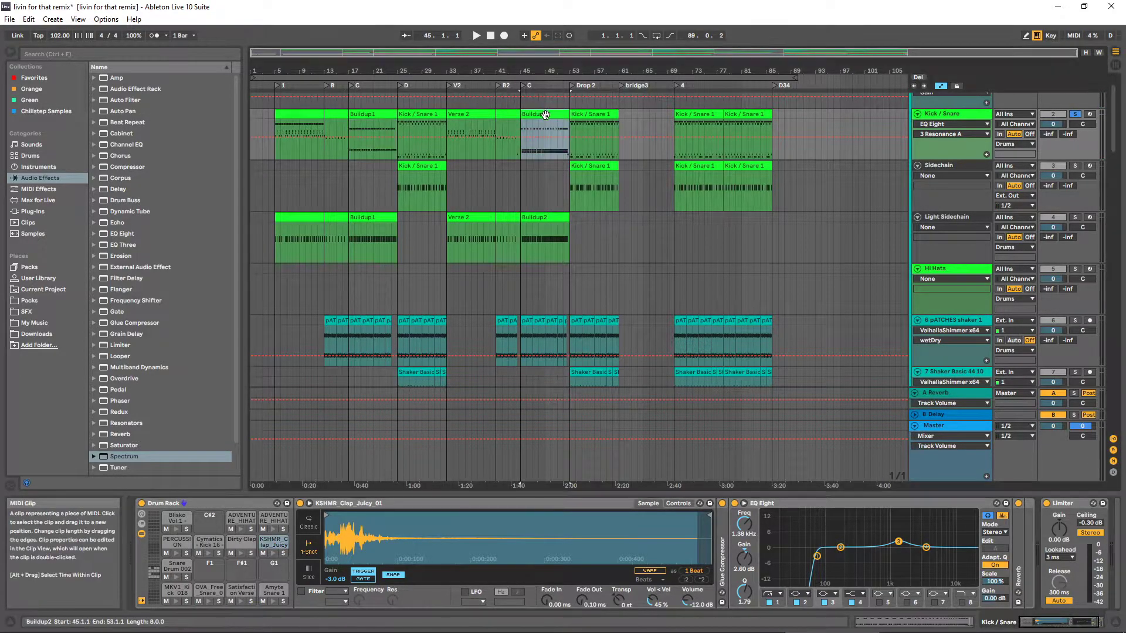
key(space)
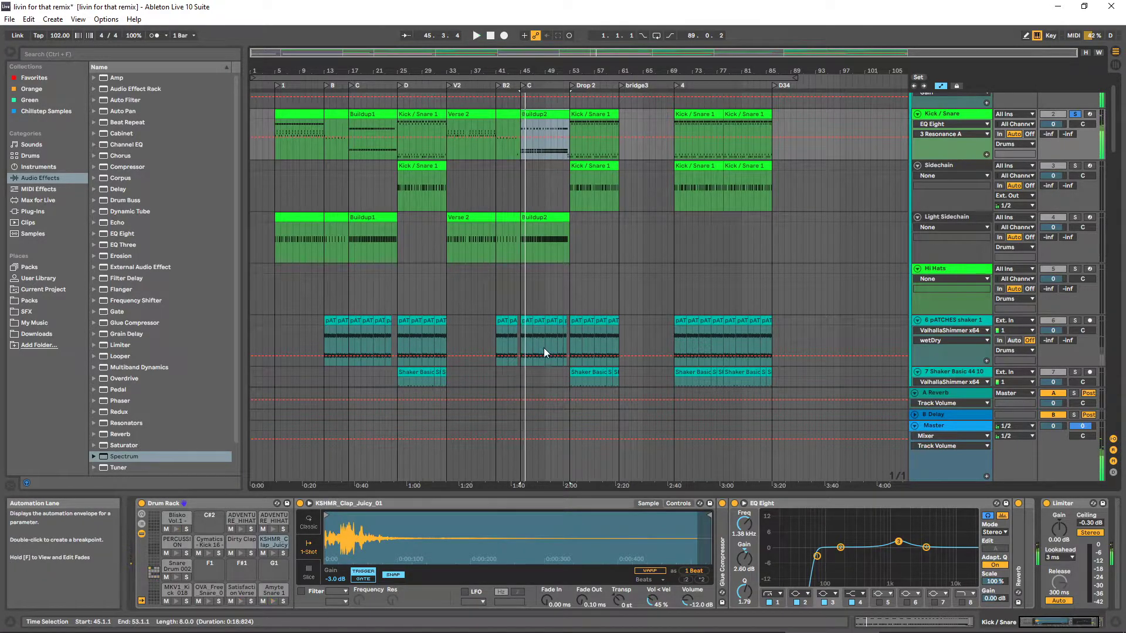
key(space)
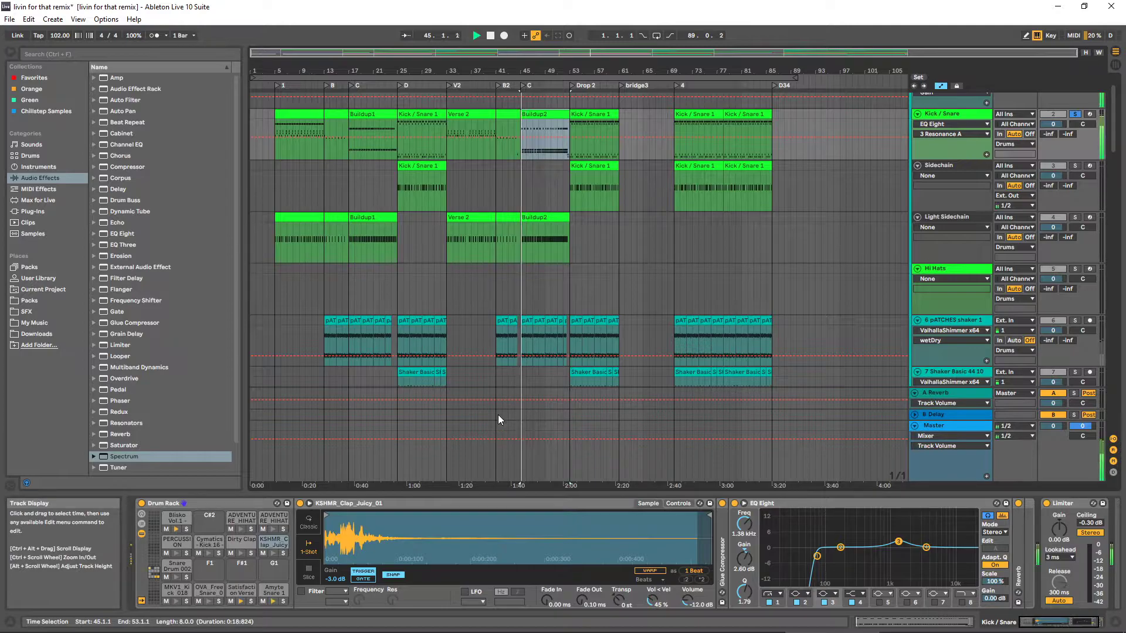
Solo the Satisfaction Verse Snare and Amyte Snare 1 pads to hear them in the Buildup2 clip and stop playback
click(251, 600)
click(282, 601)
key(space)
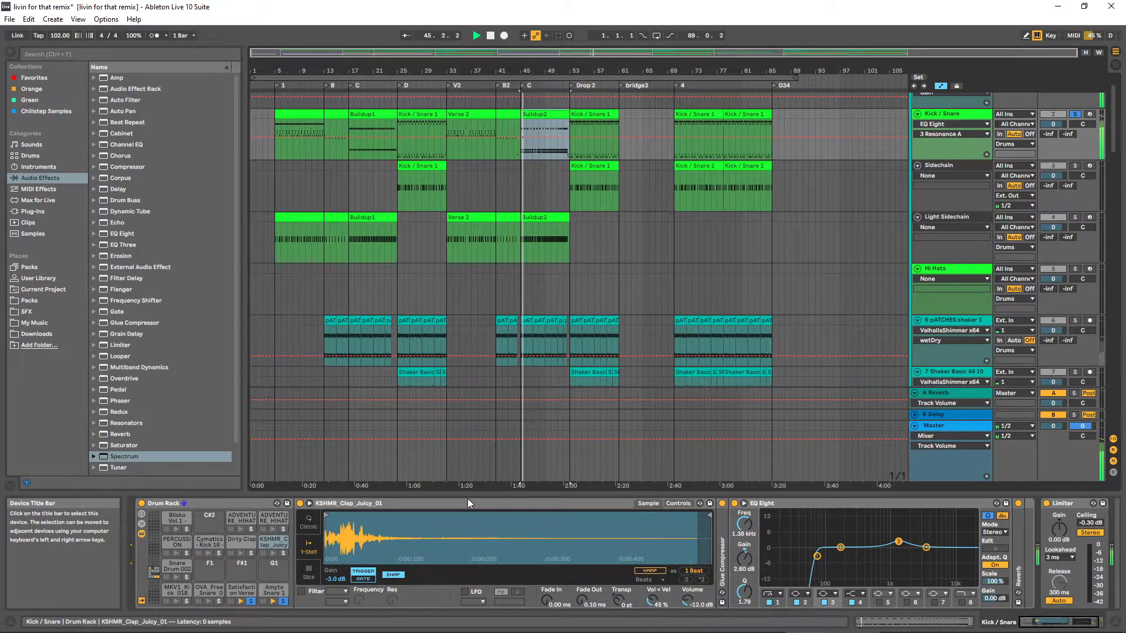
key(space)
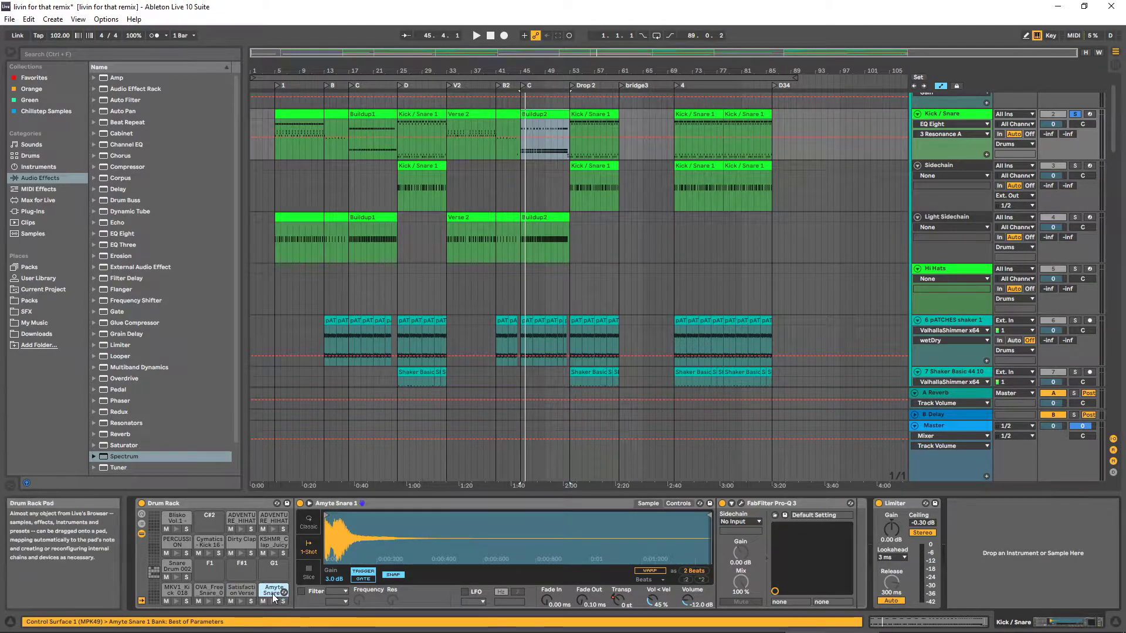
Compare the sample waveforms and device chains of the Satisfaction Verse Snare and Amyte Snare 1 pads
click(235, 592)
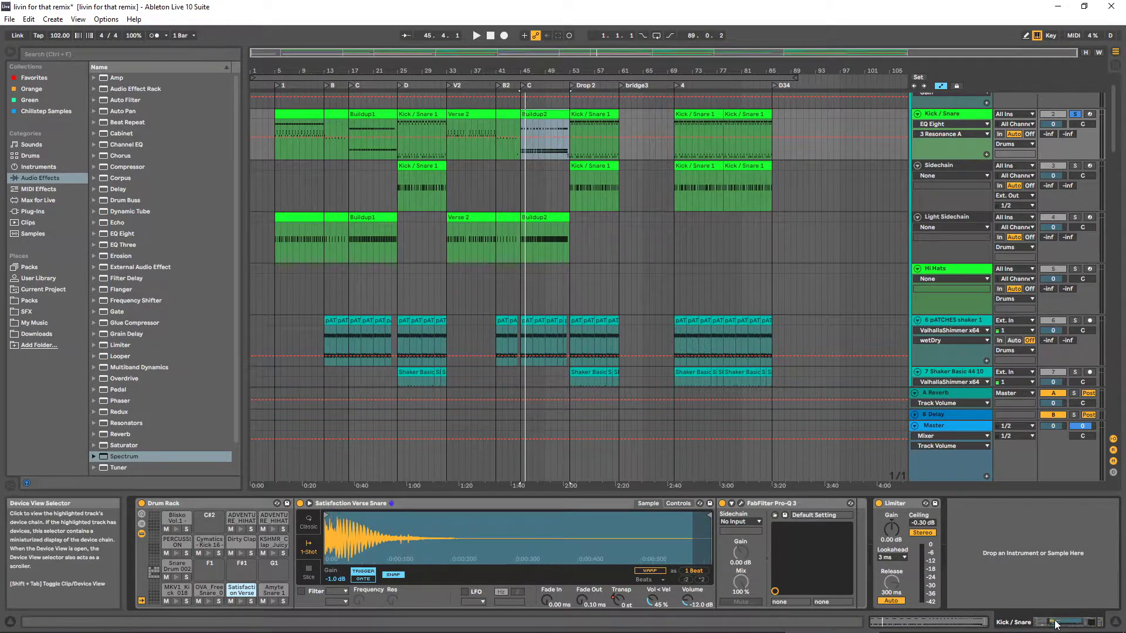
scroll(520, 272, down, 3)
scroll(522, 269, up, 3)
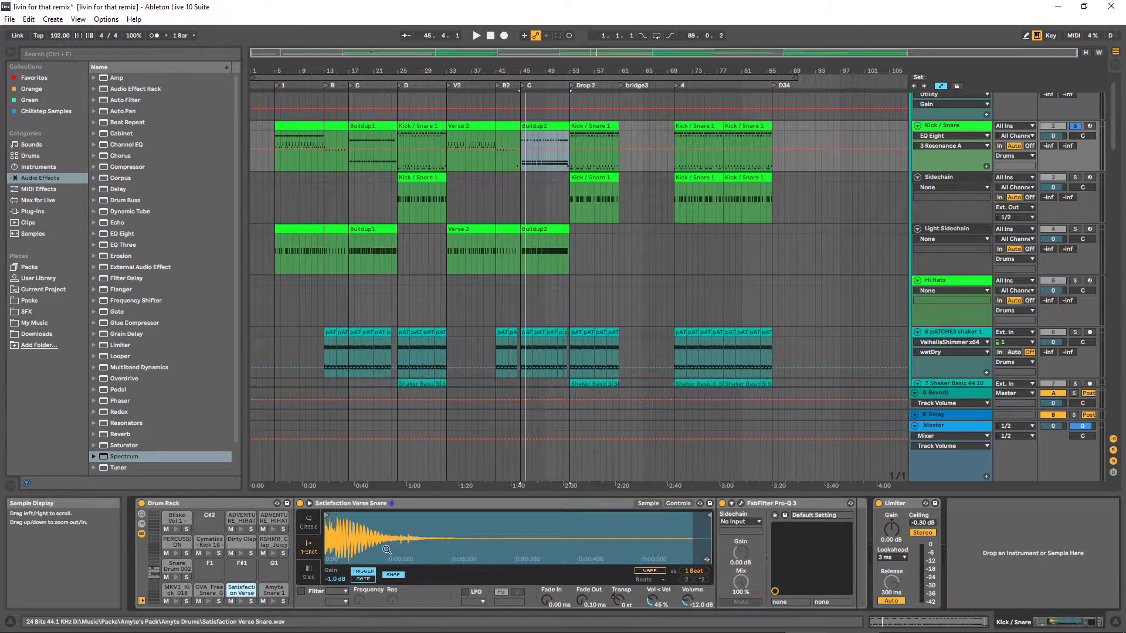
click(272, 589)
click(242, 589)
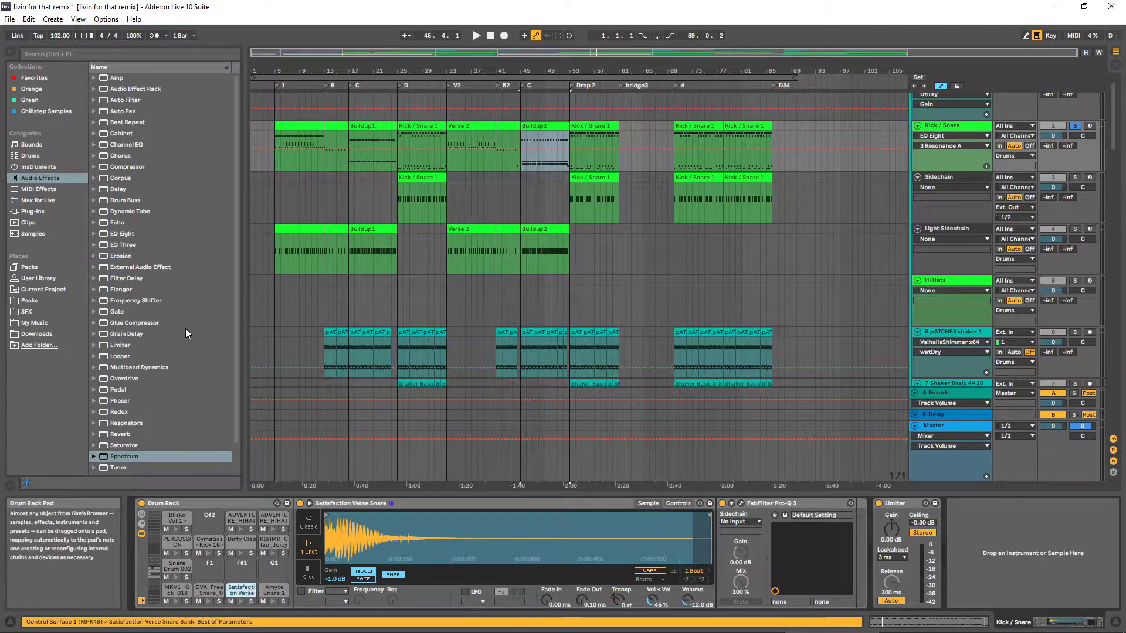
scroll(180, 286, down, 2)
scroll(181, 292, up, 2)
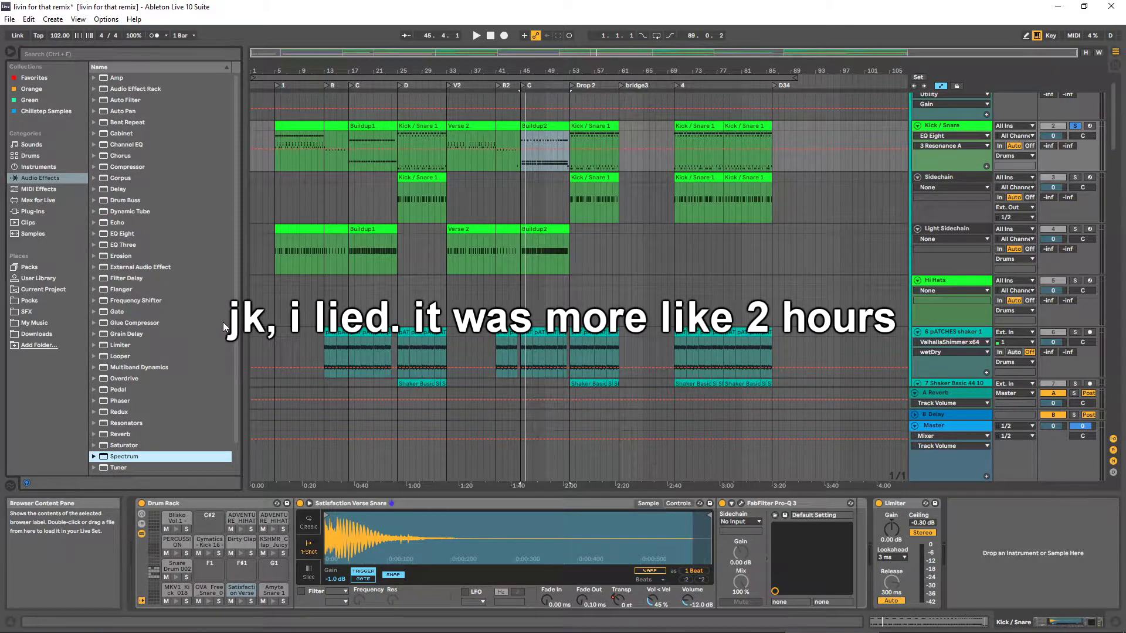
Select the Satisfaction Verse Snare pad again and open the Buildup1 clip's notes on the Kick / Snare track
click(241, 590)
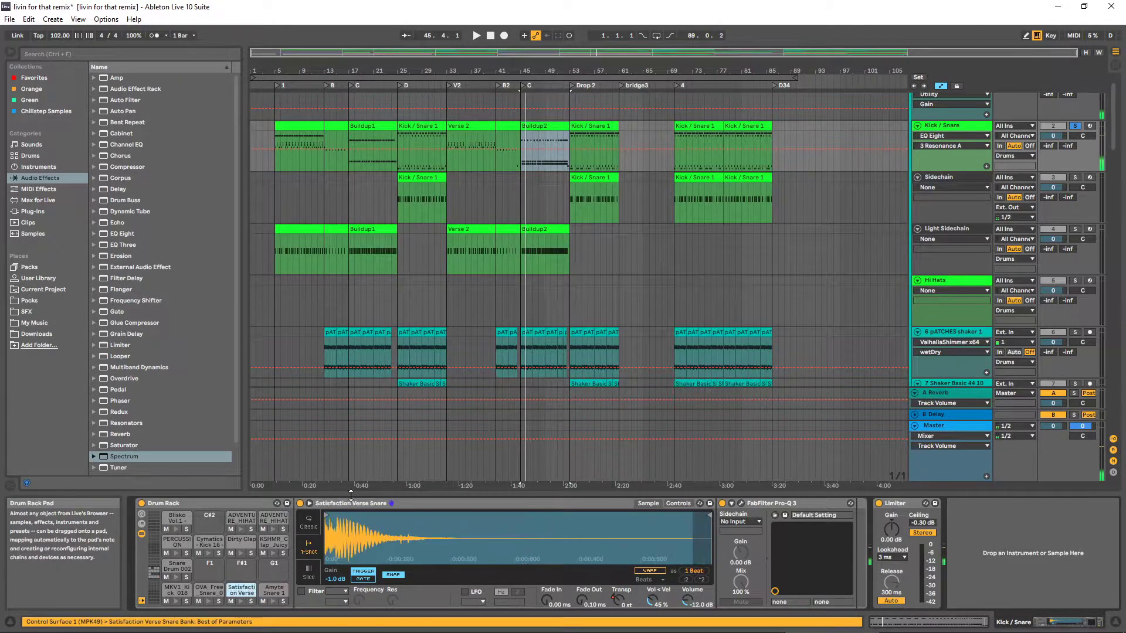
double_click(373, 149)
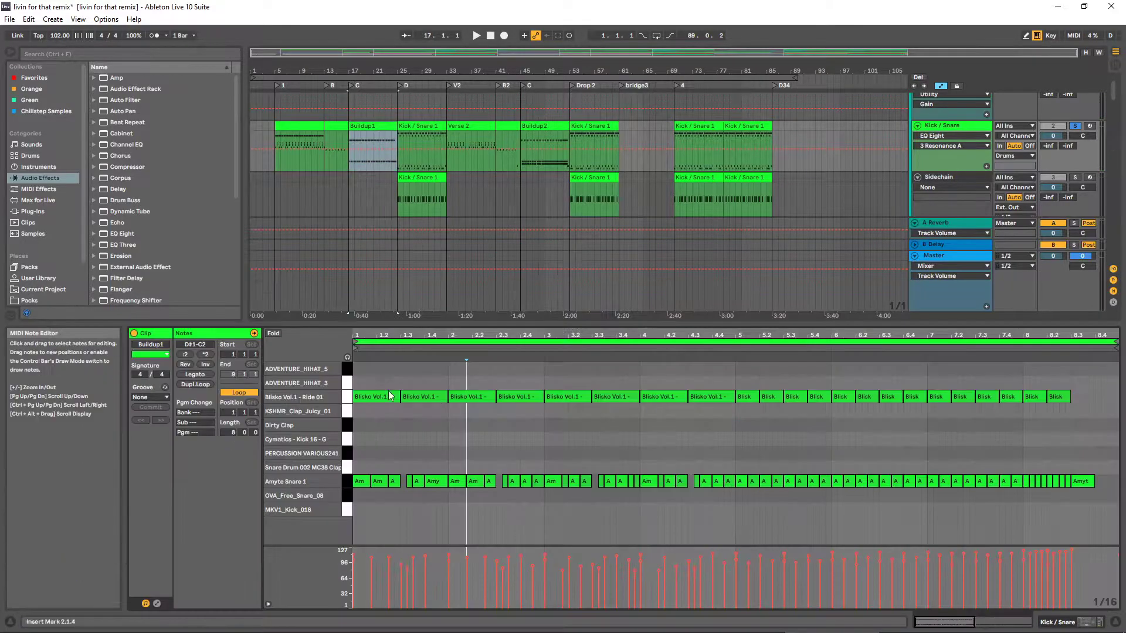
Delete all notes on the D1 row of the Buildup2 clip on the Kick / Snare track
click(534, 124)
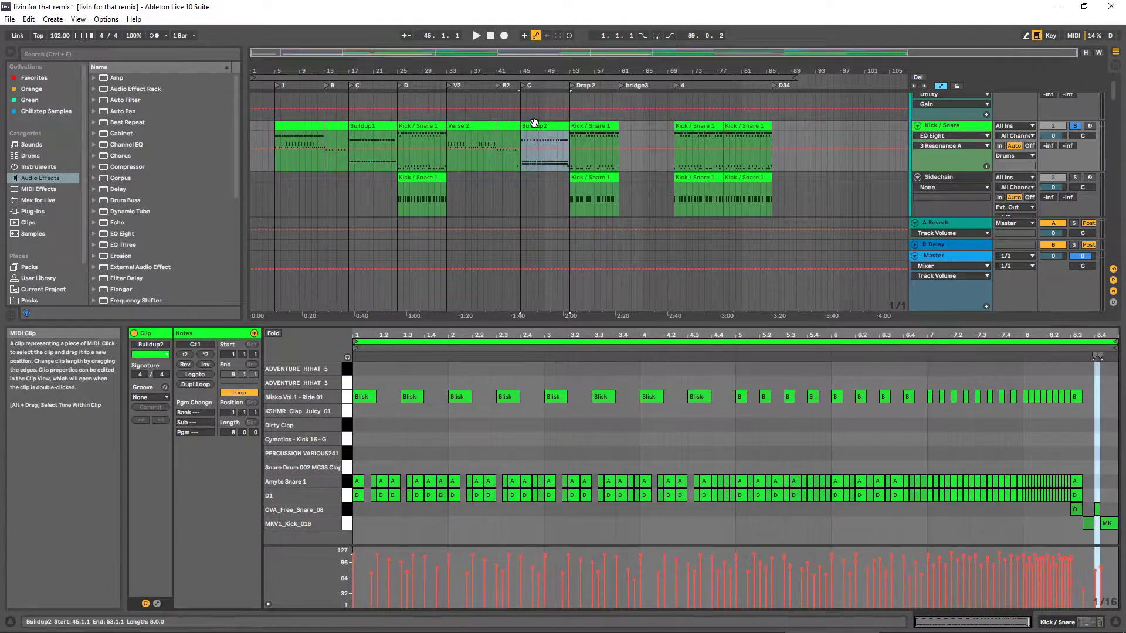
click(350, 499)
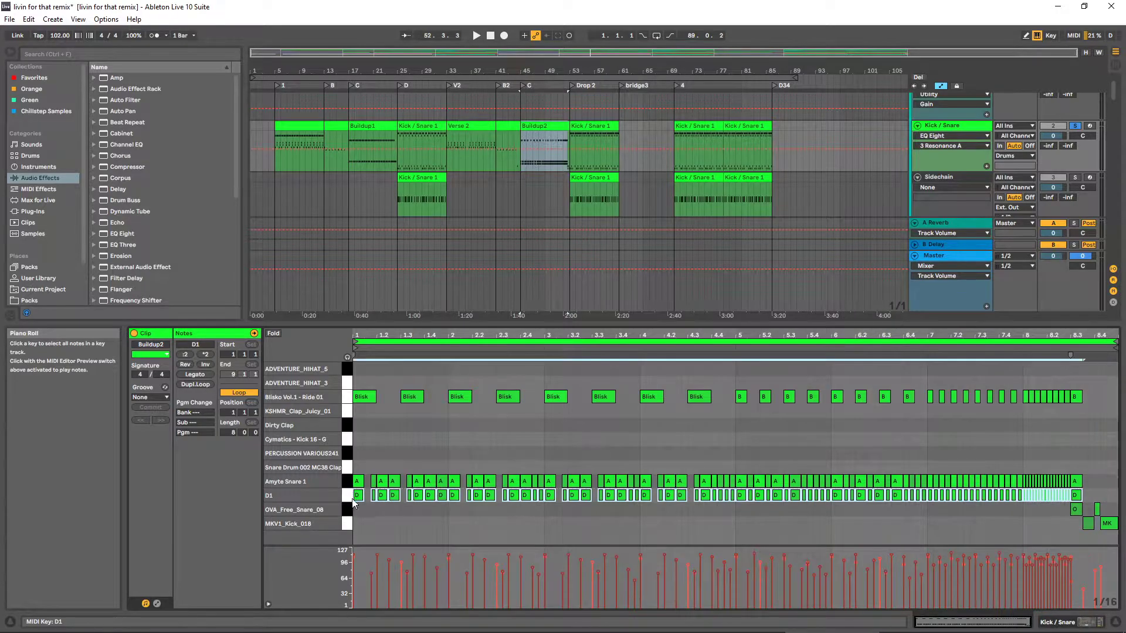
key(Delete)
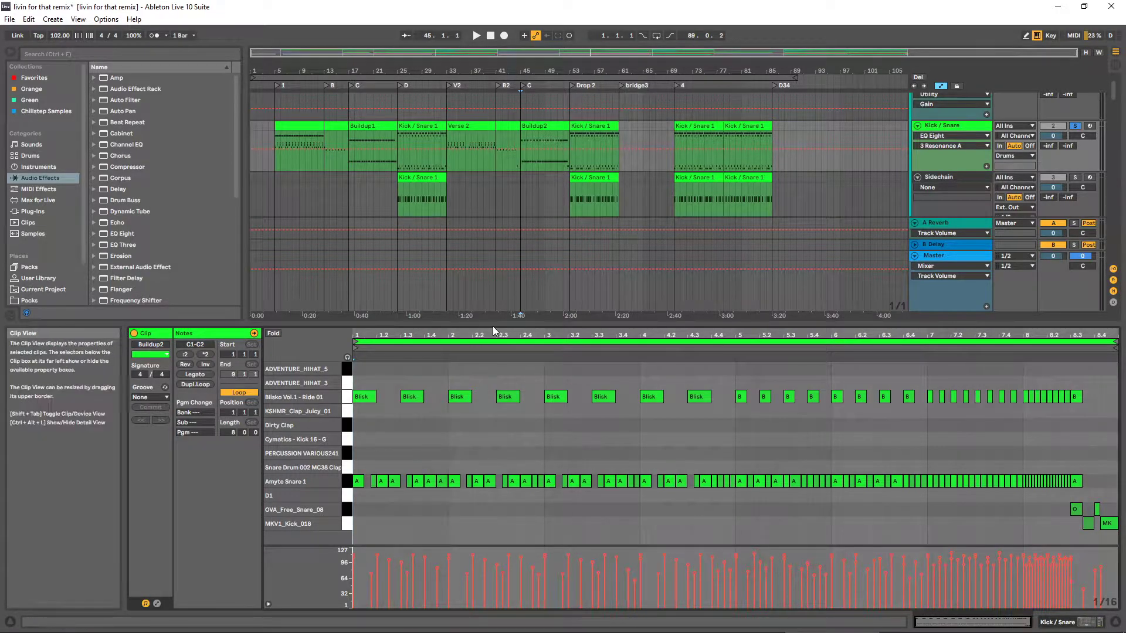
click(525, 126)
Compare the drum notes of the Kick / Snare track's verse clip at bar 5 with the Kick / Snare 1 clip at bar 25
click(298, 125)
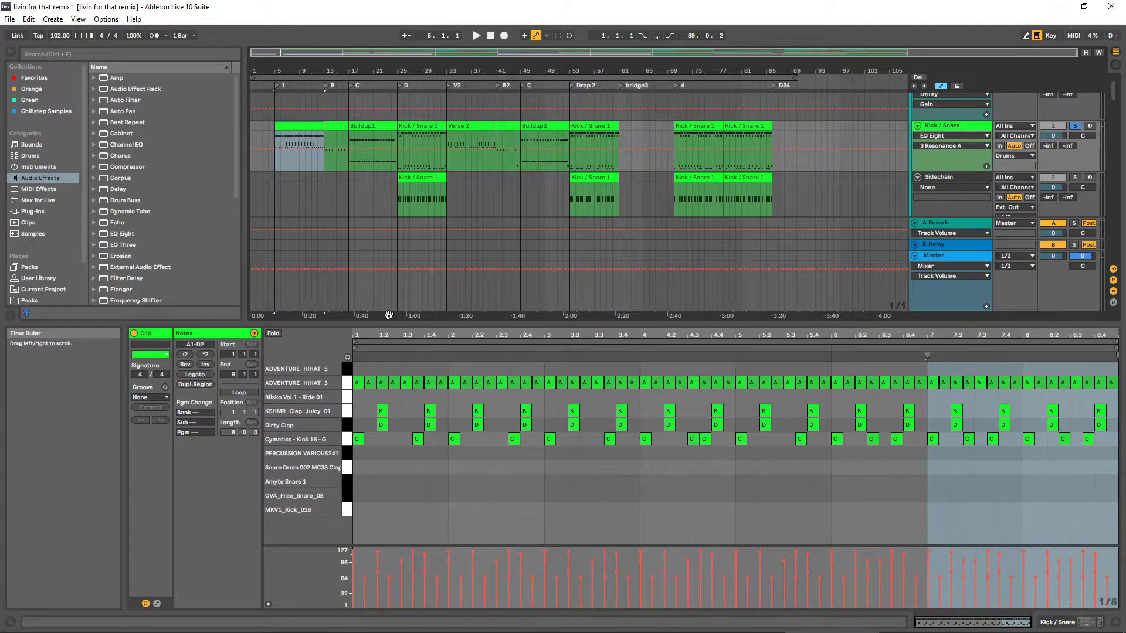
scroll(519, 258, up, 1)
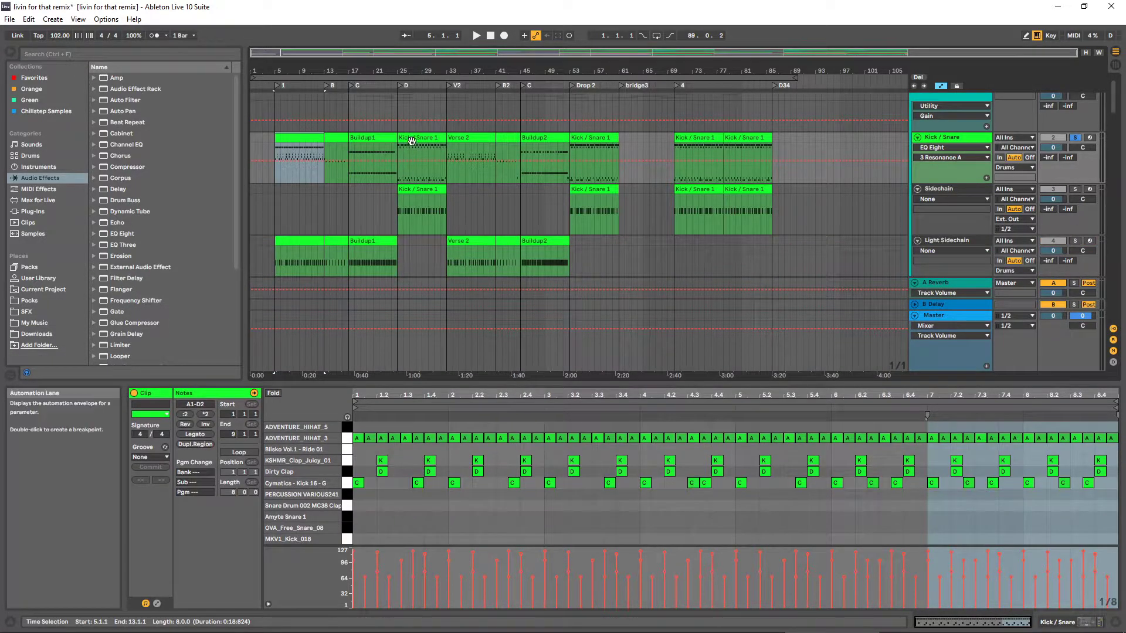
click(411, 140)
scroll(490, 220, down, 3)
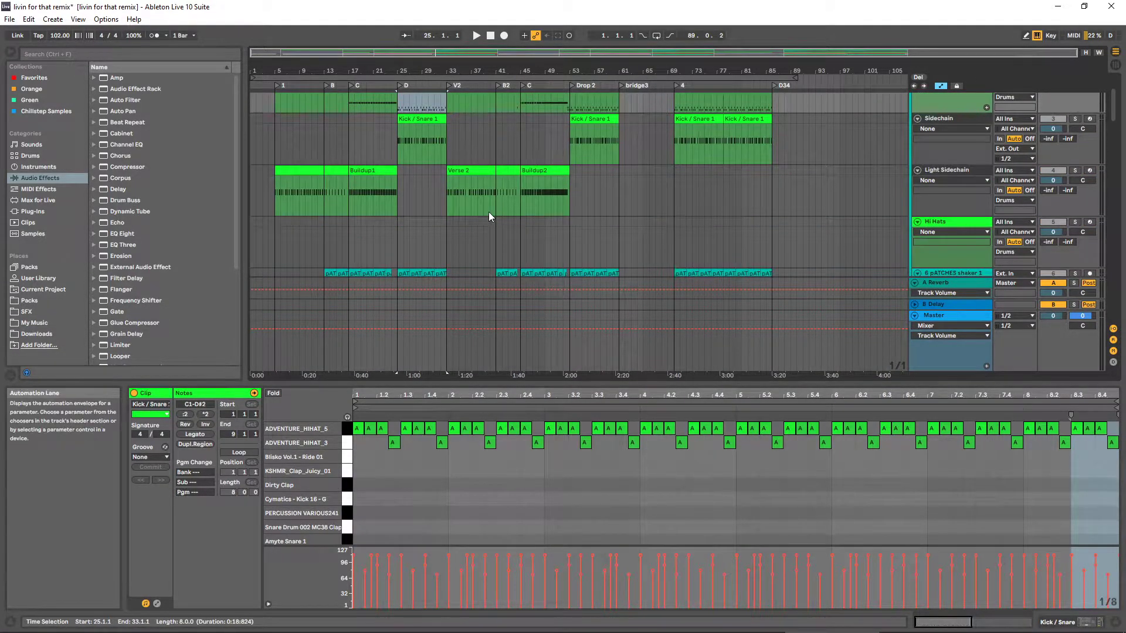
scroll(494, 214, up, 4)
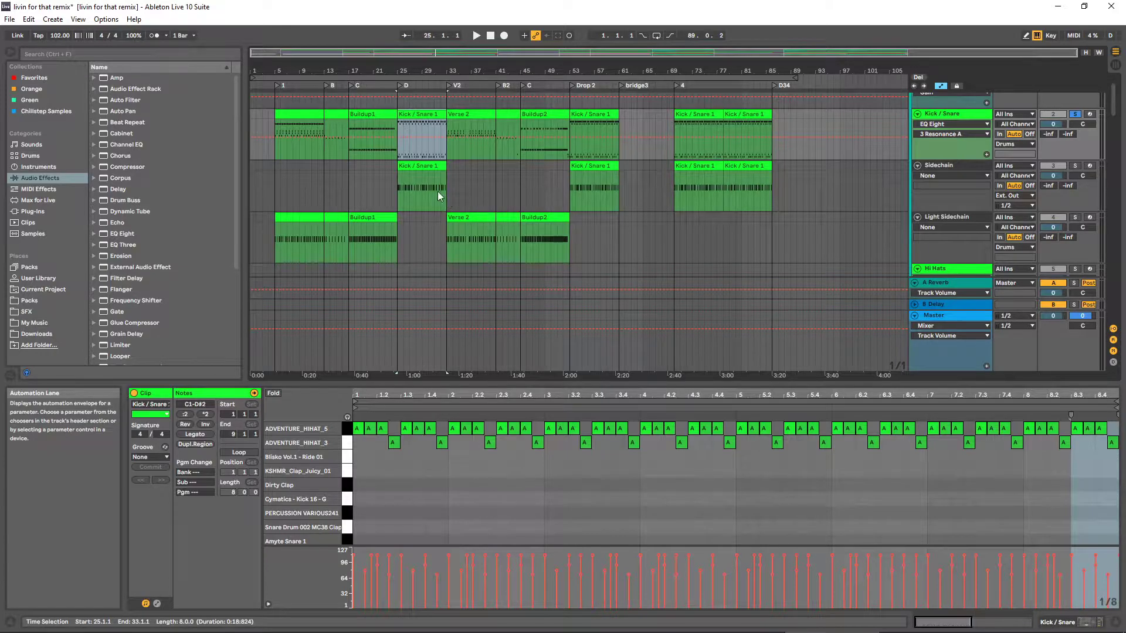
scroll(352, 170, up, 2)
click(307, 156)
click(413, 137)
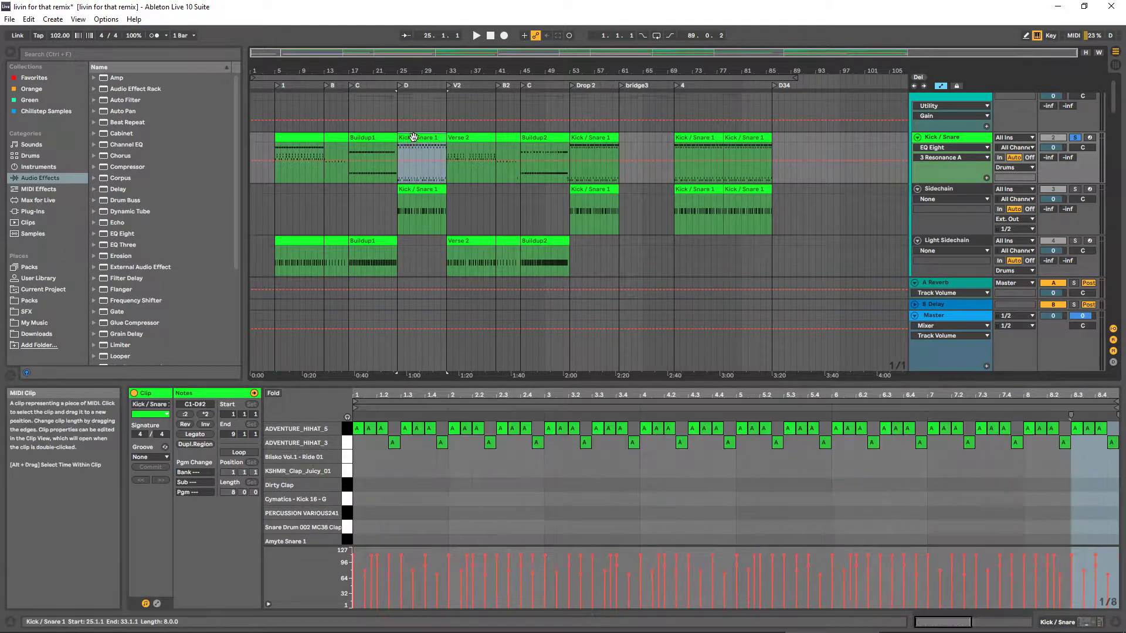
Examine the hi-hat, snare and kick rows in the Kick / Snare 1 clip at bar 25
scroll(550, 518, down, 2)
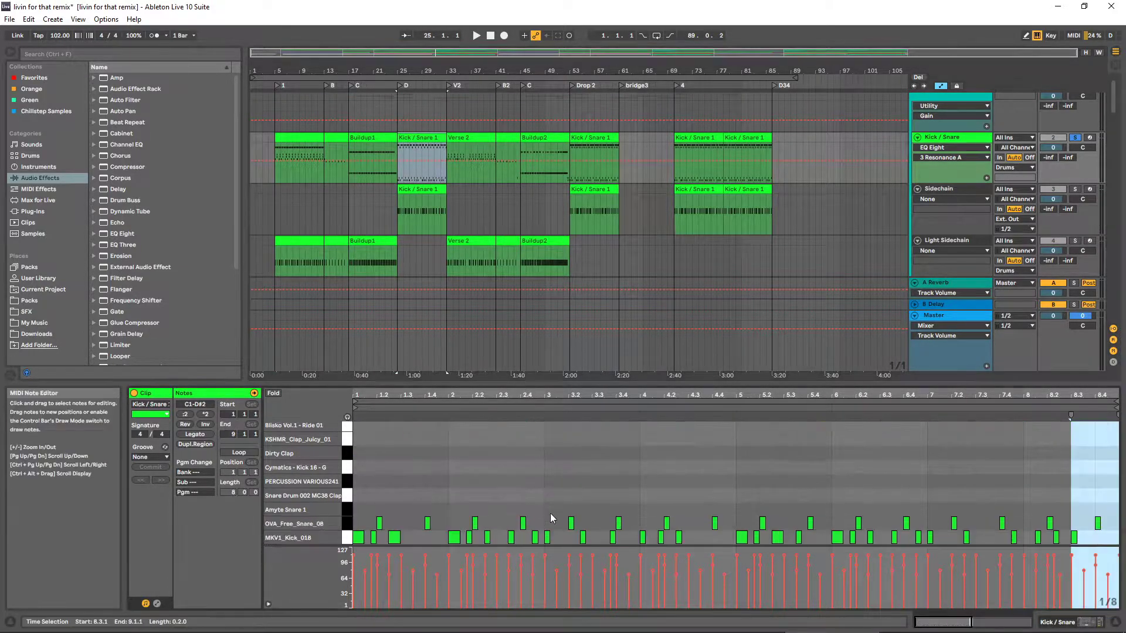
scroll(544, 495, up, 3)
scroll(548, 490, down, 3)
click(532, 485)
click(549, 476)
scroll(565, 473, up, 2)
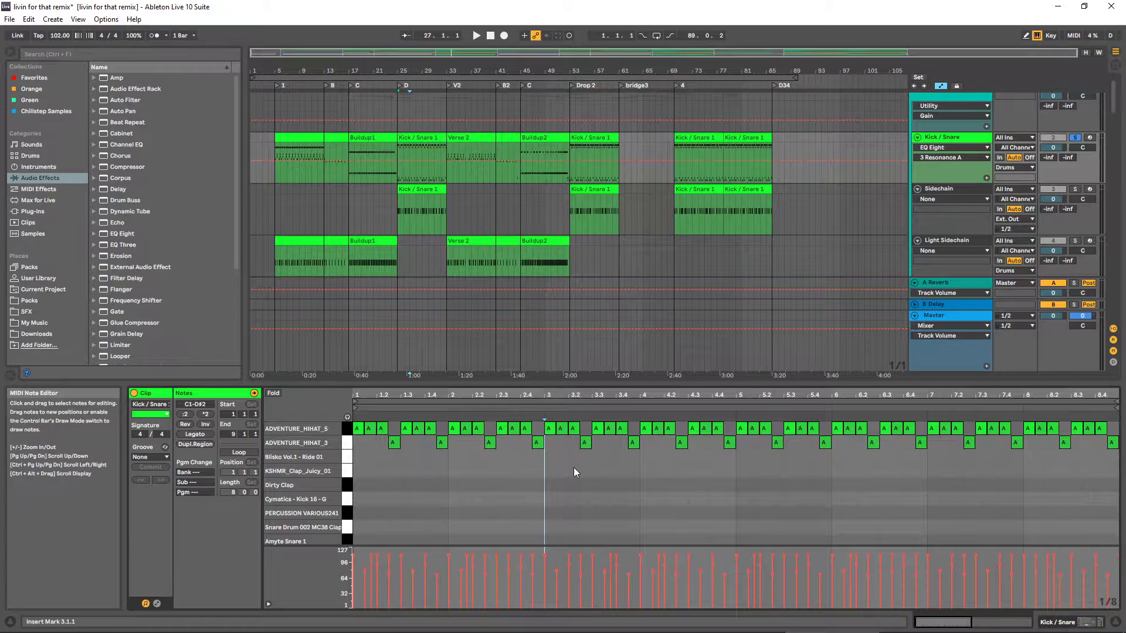
scroll(573, 469, down, 2)
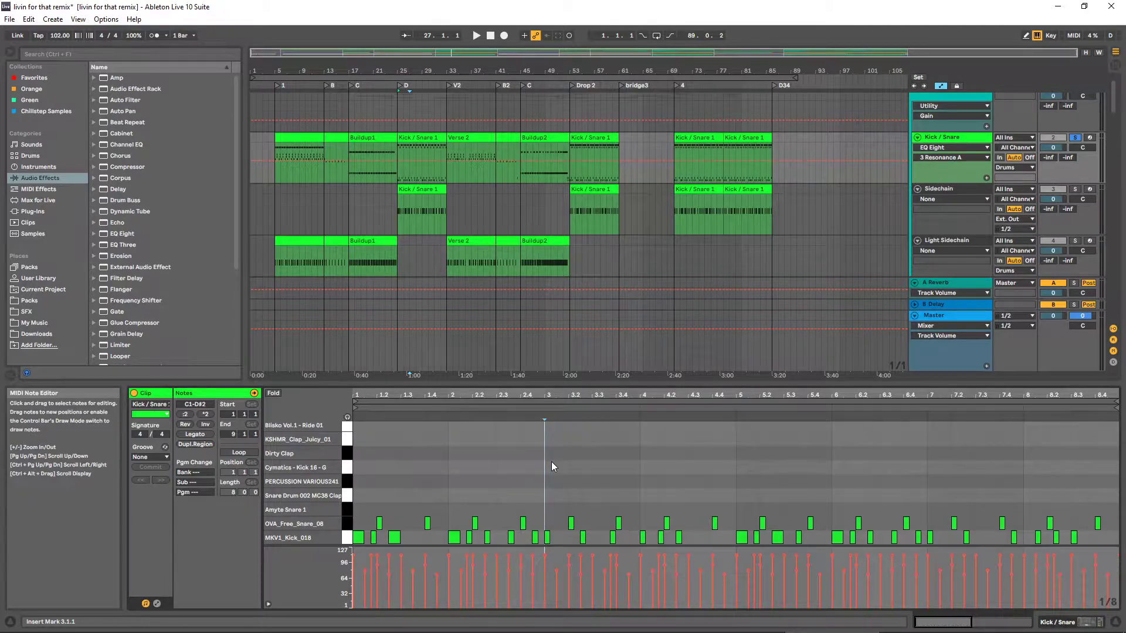
click(421, 138)
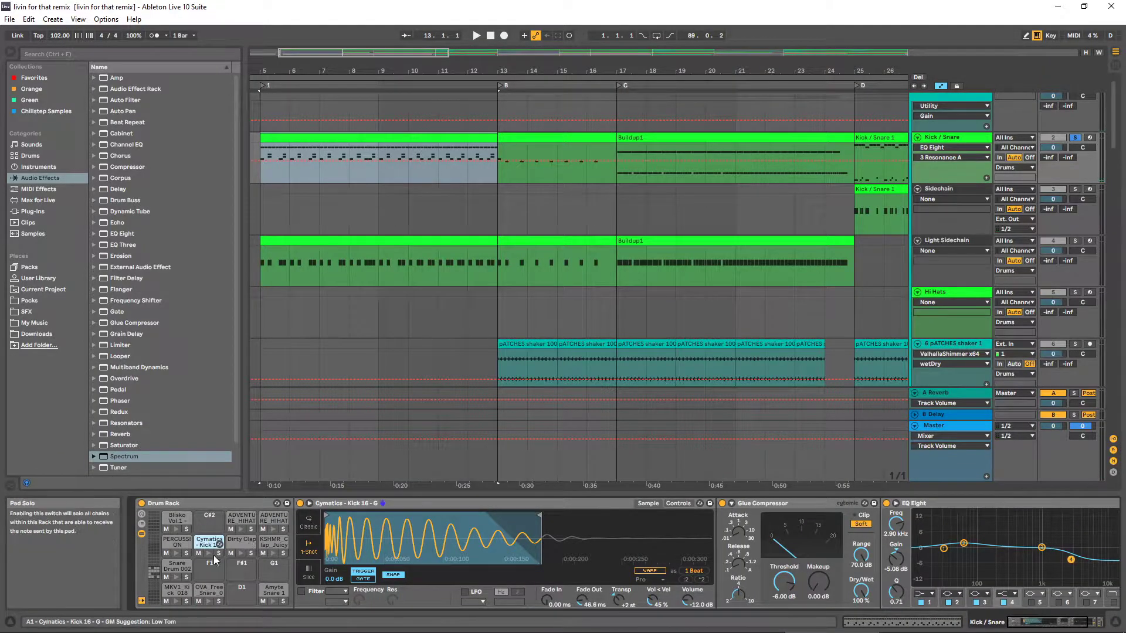
Audition the Dirty Clap and KSHMR_Clap_Juicy_01 pads in the drum rack with the verse drums
click(245, 541)
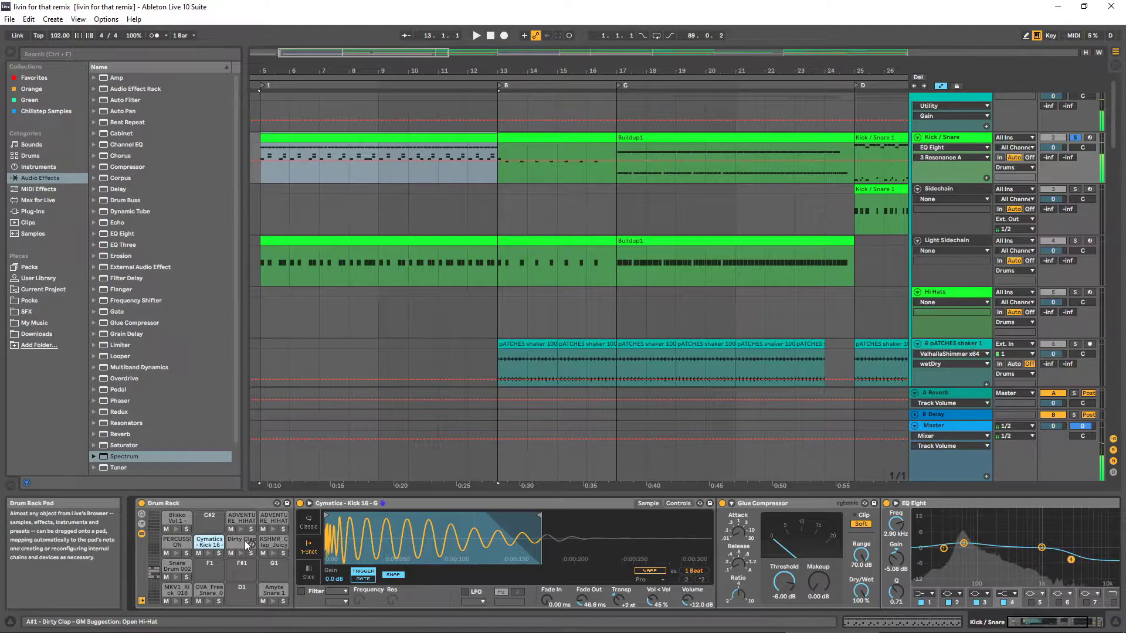
click(269, 553)
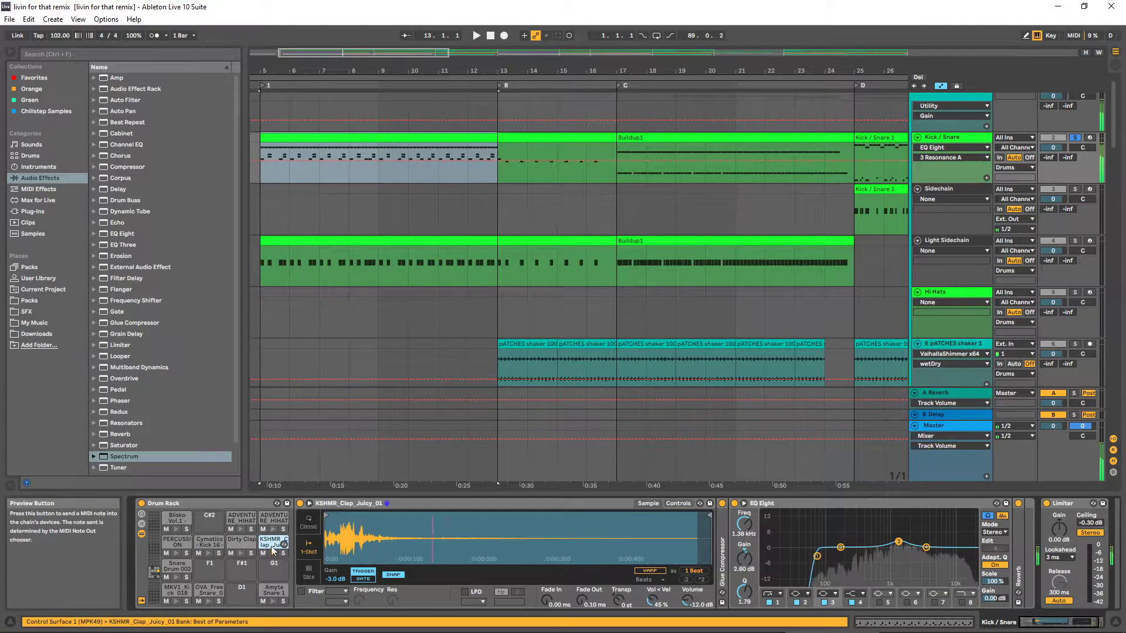
click(243, 541)
key(space)
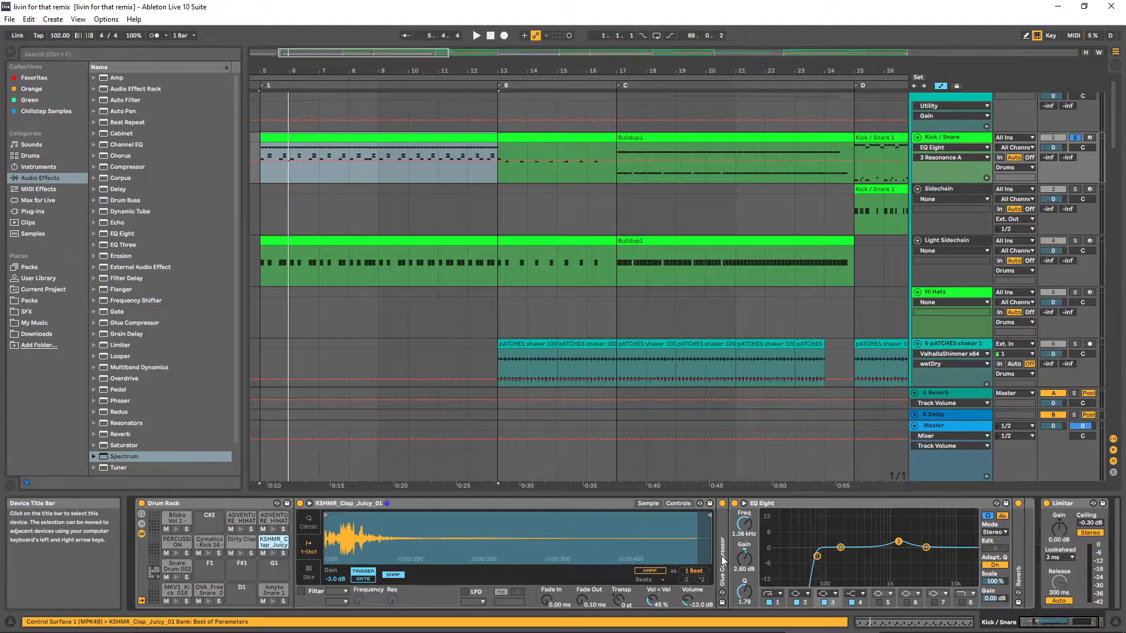
Expand the Glue Compressor on the KSHMR_Clap_Juicy_01 pad and compare the device chains of the Cymatics Kick 16, Dirty Clap and KSHMR clap pads
double_click(721, 556)
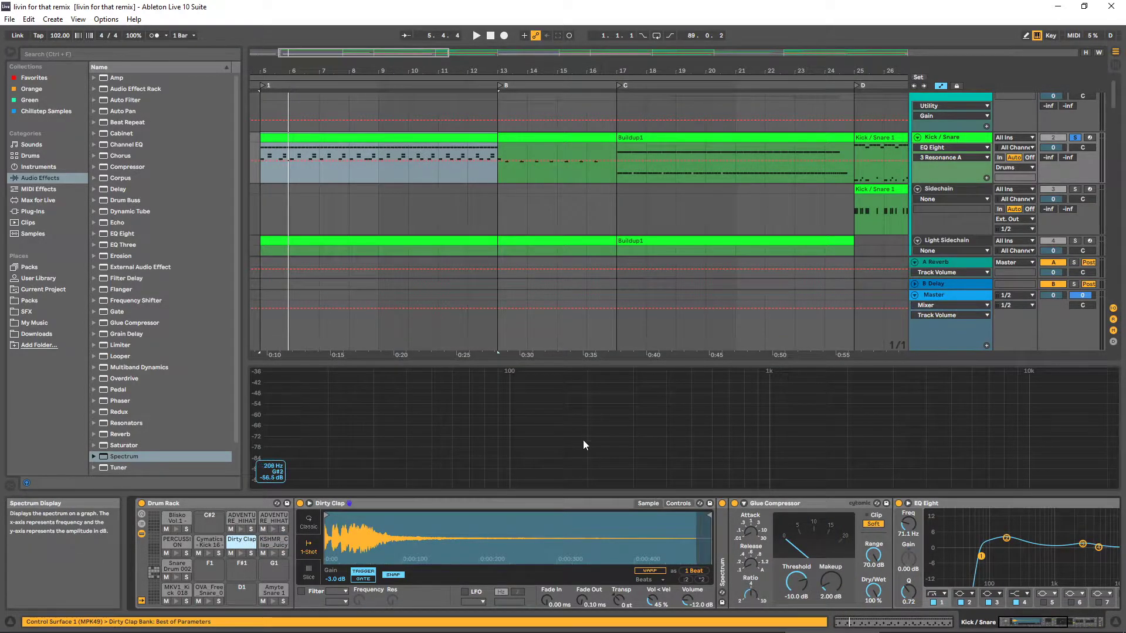
click(209, 542)
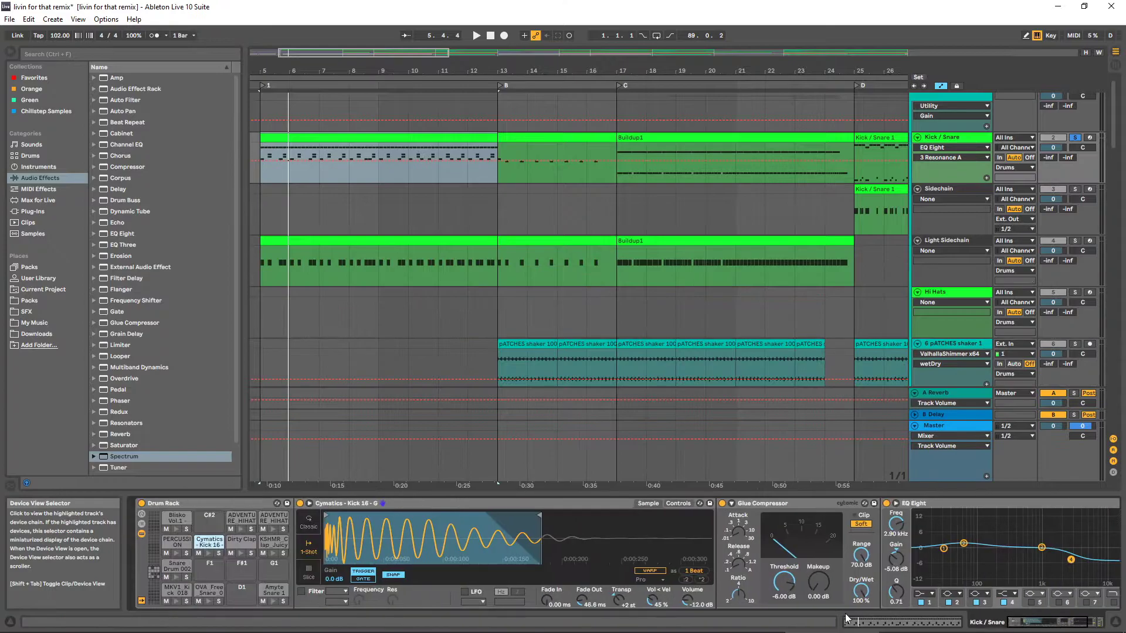
click(250, 548)
click(275, 543)
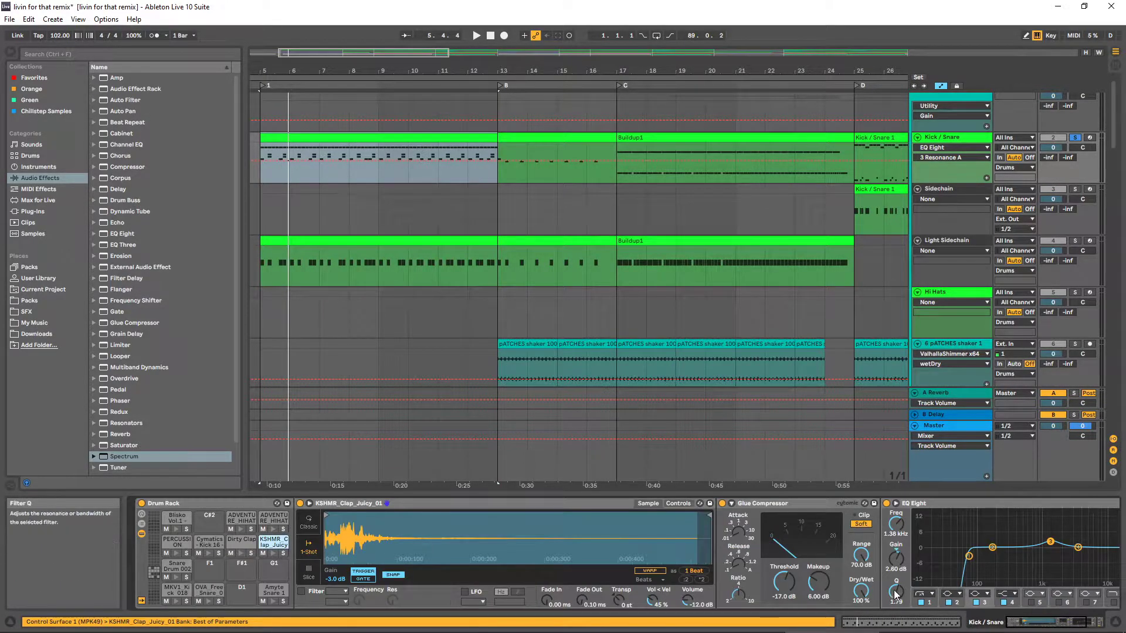
Show both LFOTool plug-ins of the Instruments group side by side to compare their volume curves
scroll(508, 249, down, 5)
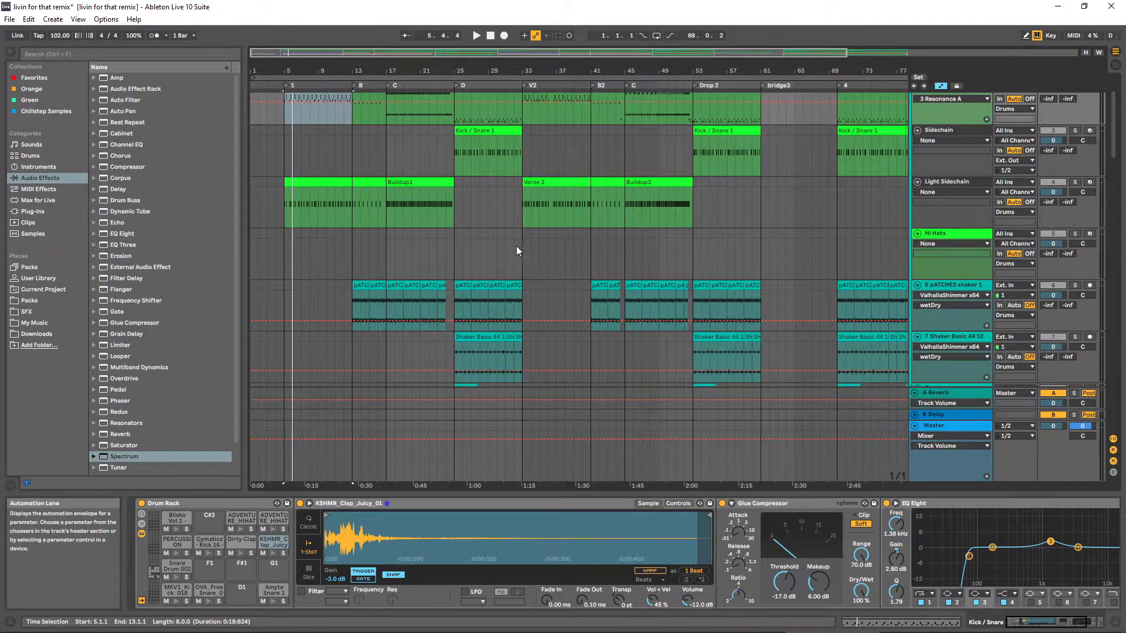
scroll(698, 284, down, 6)
scroll(756, 285, down, 2)
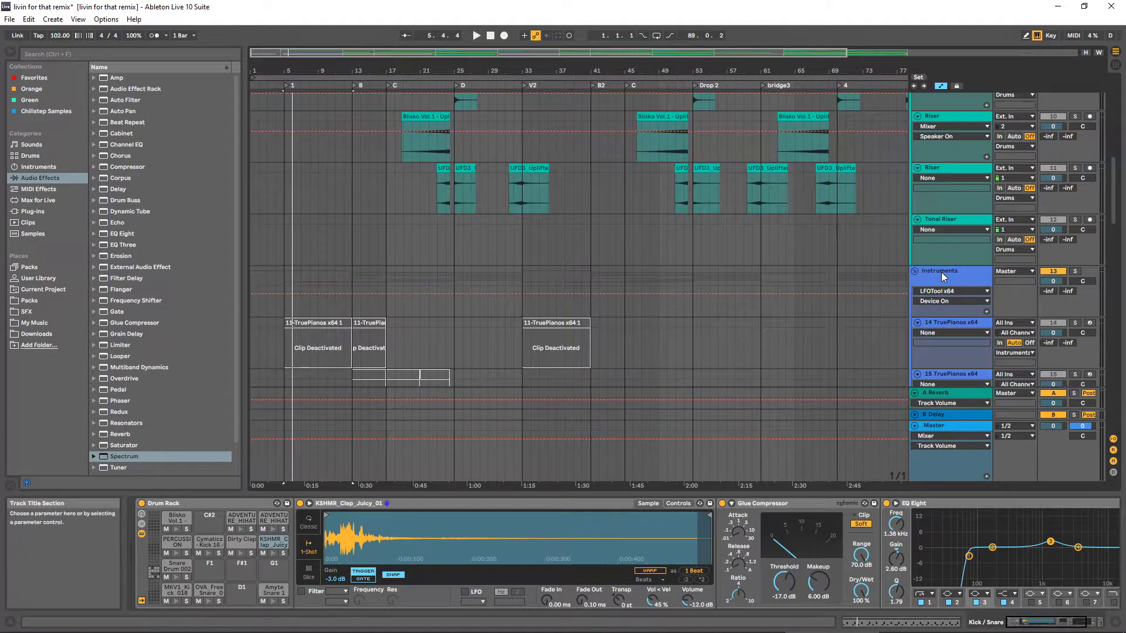
click(941, 272)
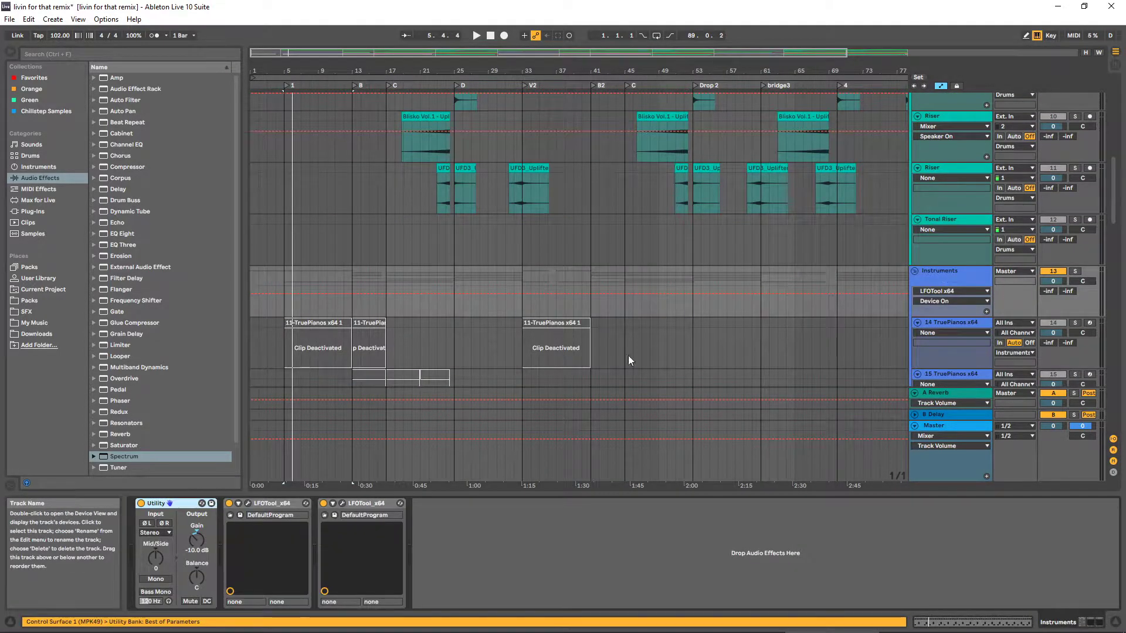
click(343, 505)
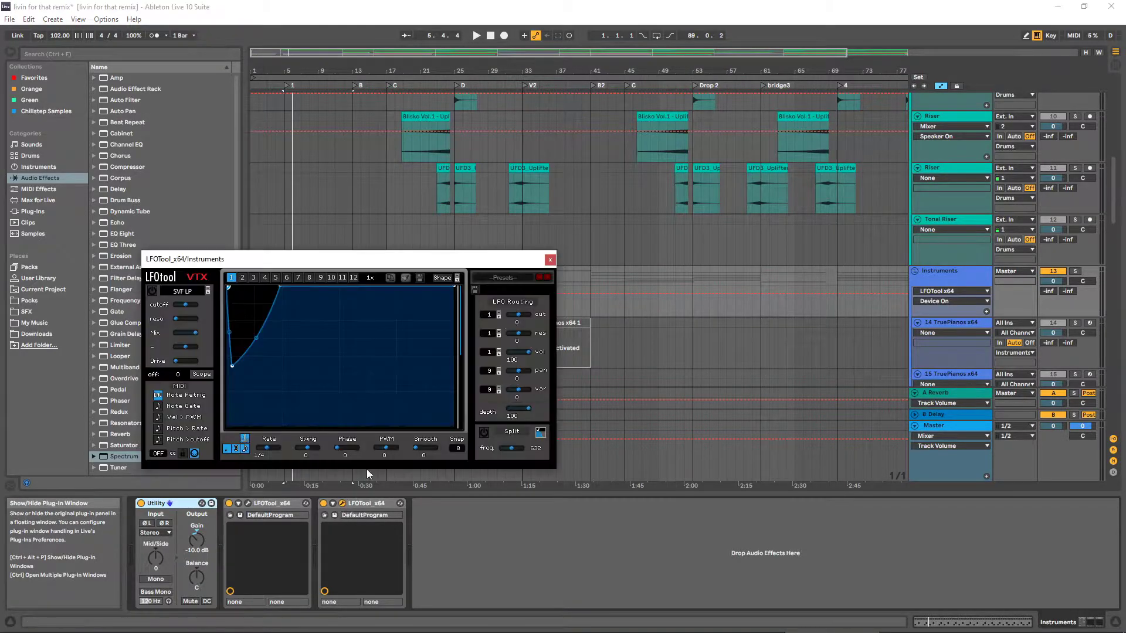
click(249, 506)
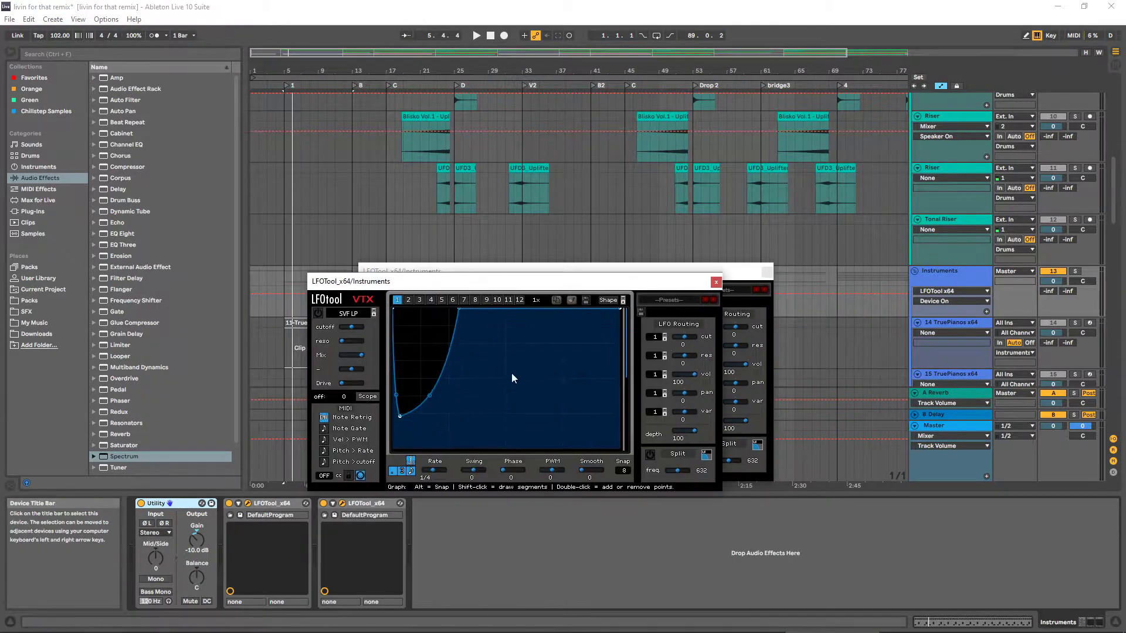
drag(678, 275, 871, 299)
Inspect the MIDI routing of the Light Sidechain track's external instrument device
scroll(560, 183, up, 10)
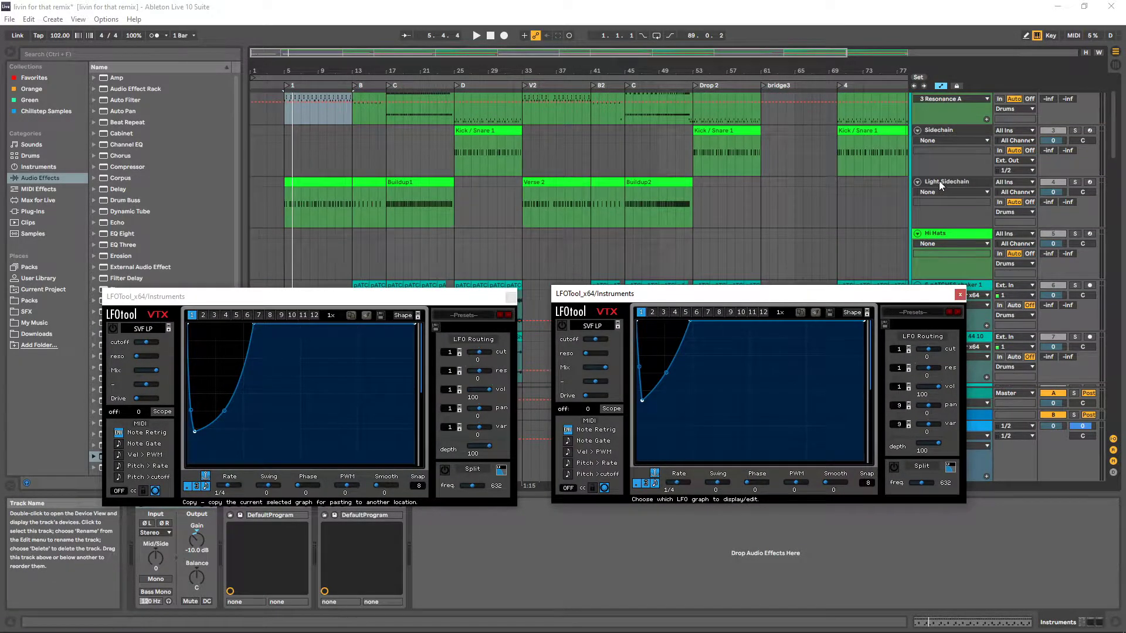
click(938, 181)
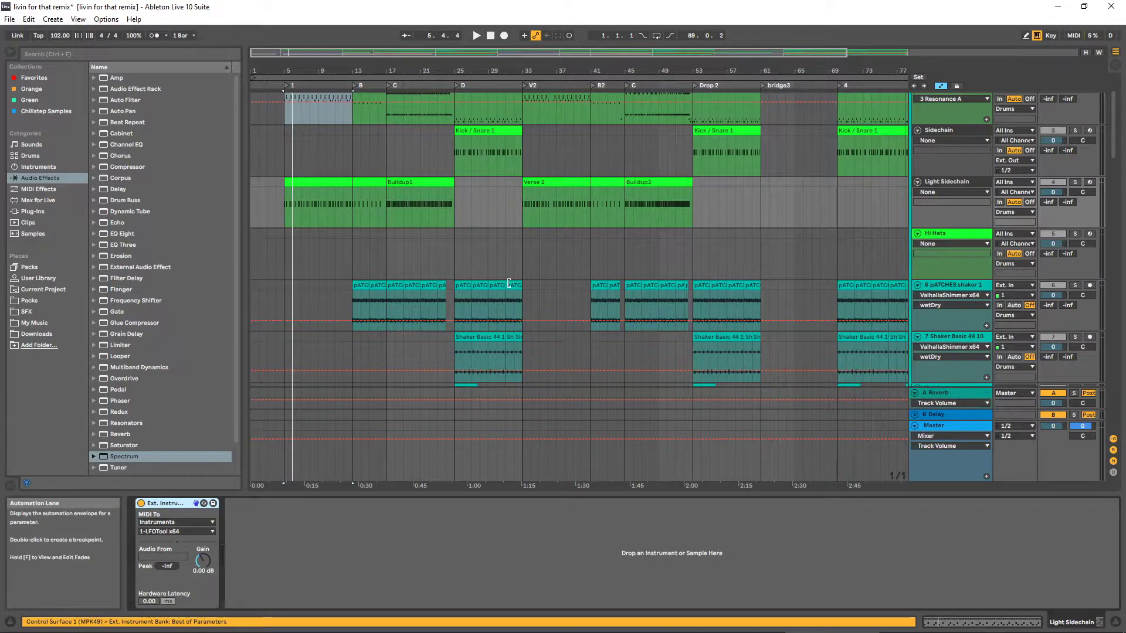
scroll(509, 283, up, 1)
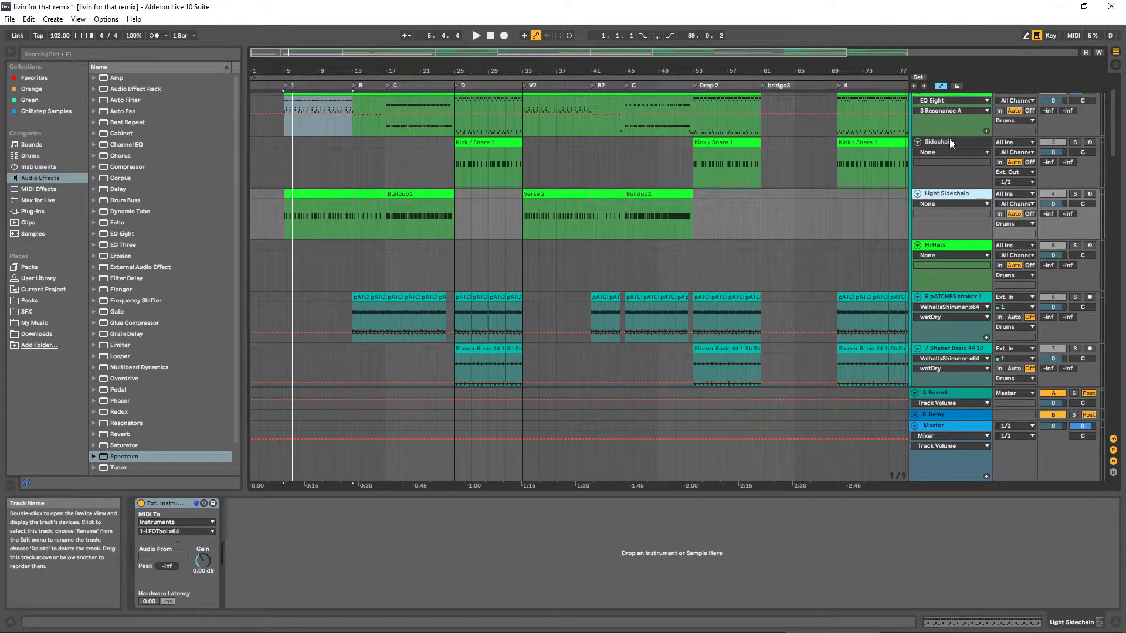
scroll(498, 317, down, 10)
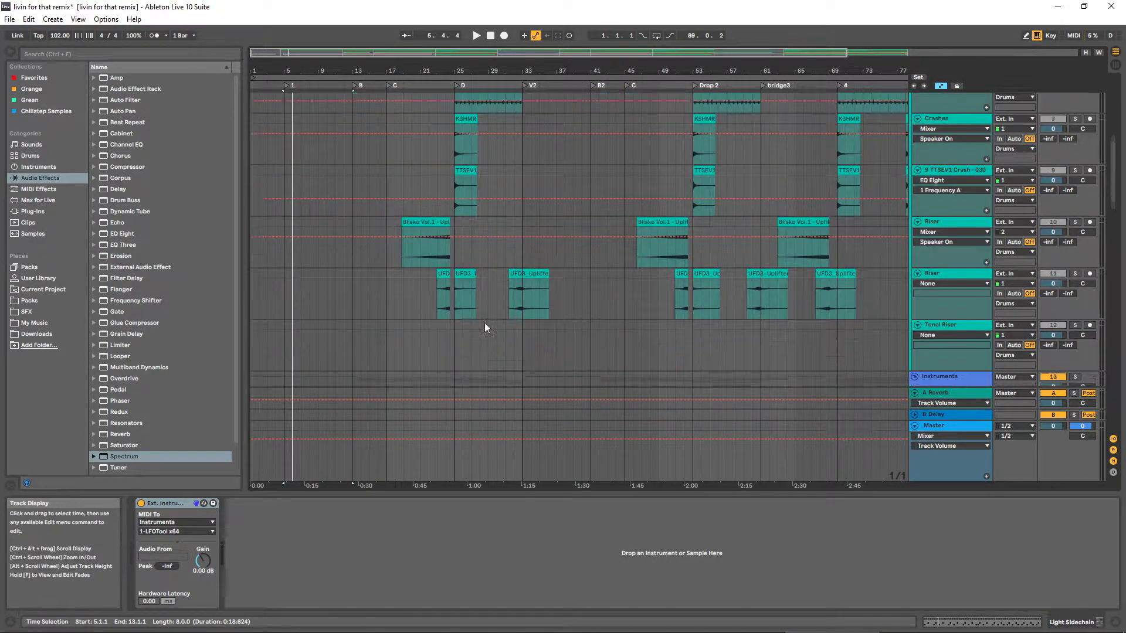
scroll(498, 316, down, 5)
scroll(662, 276, up, 1)
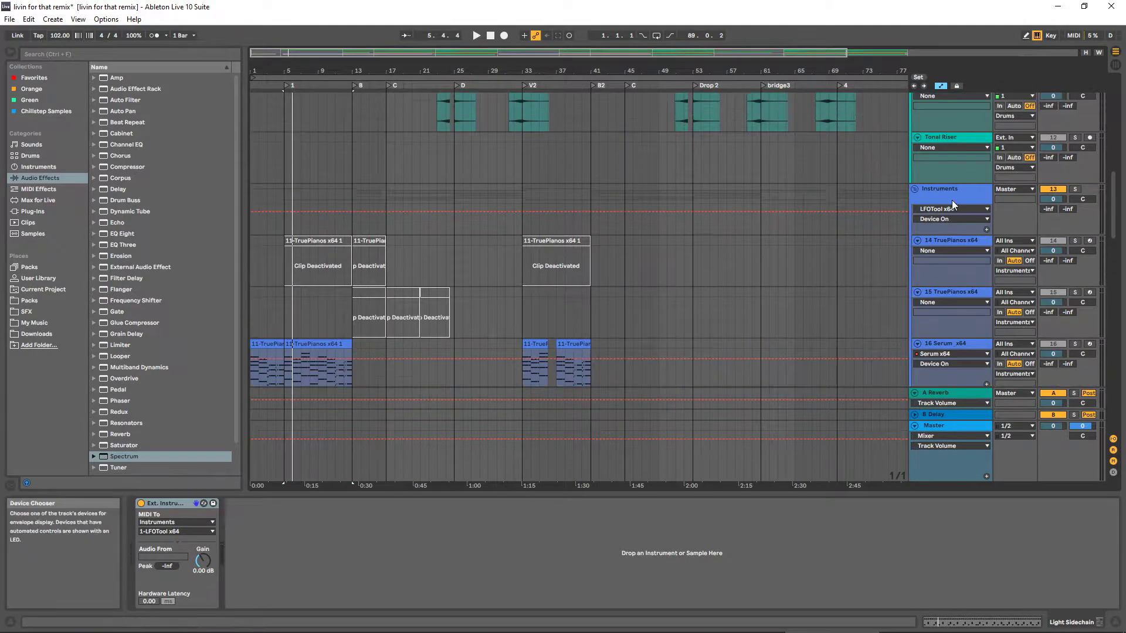
Examine the Instruments group's LFOTool curves again, viewing graphs 1 and 2 of the second instance, and close both plug-in windows
click(950, 201)
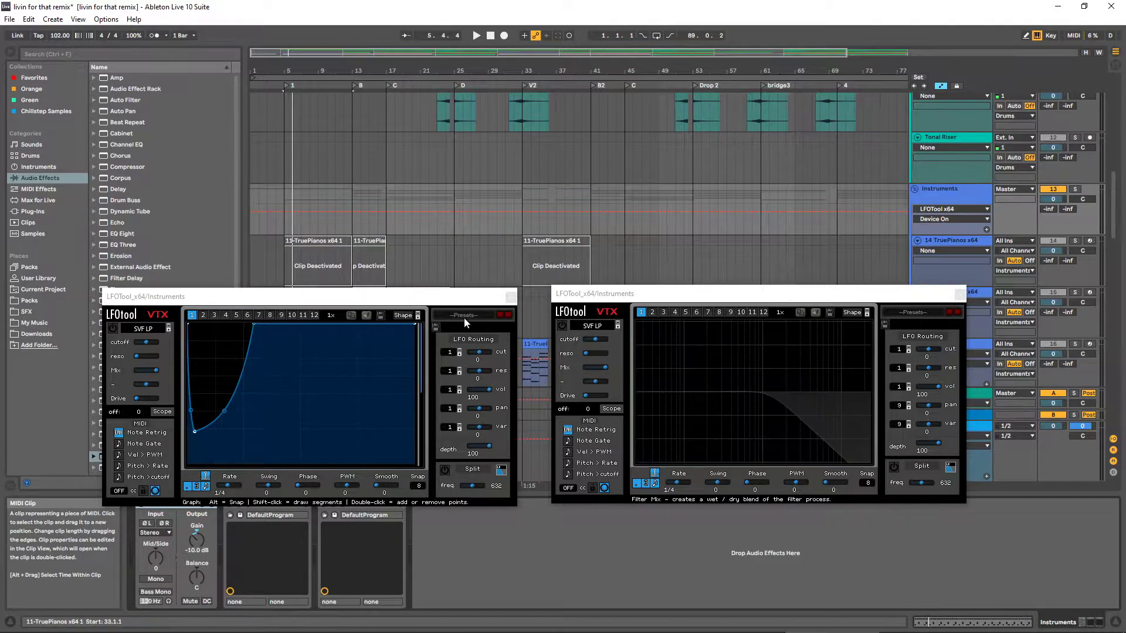
click(510, 298)
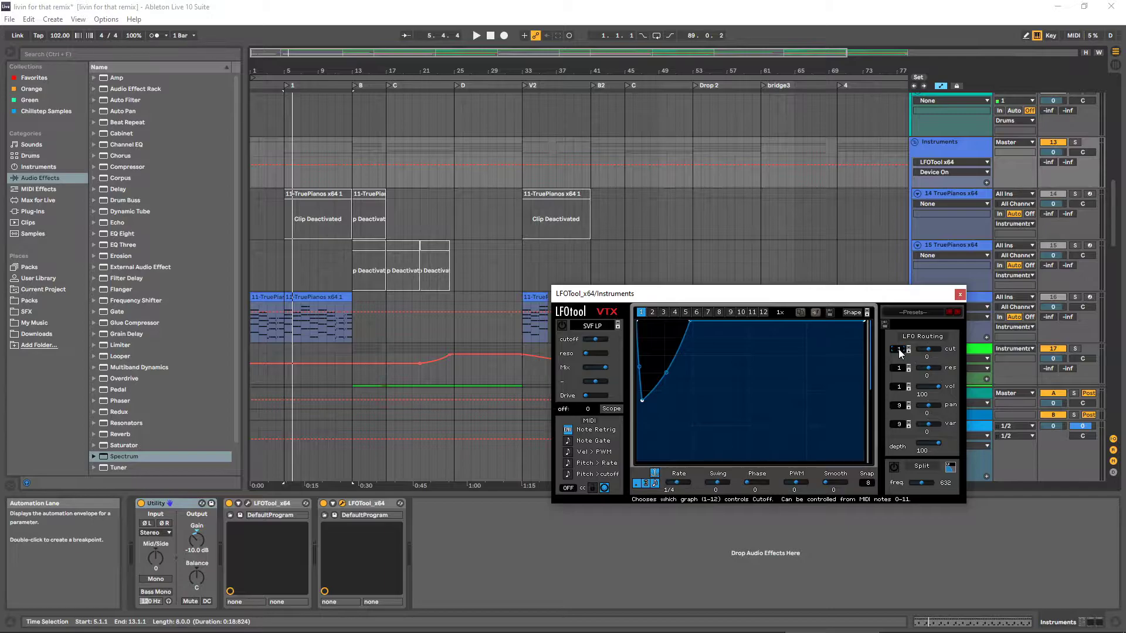
click(652, 312)
click(641, 312)
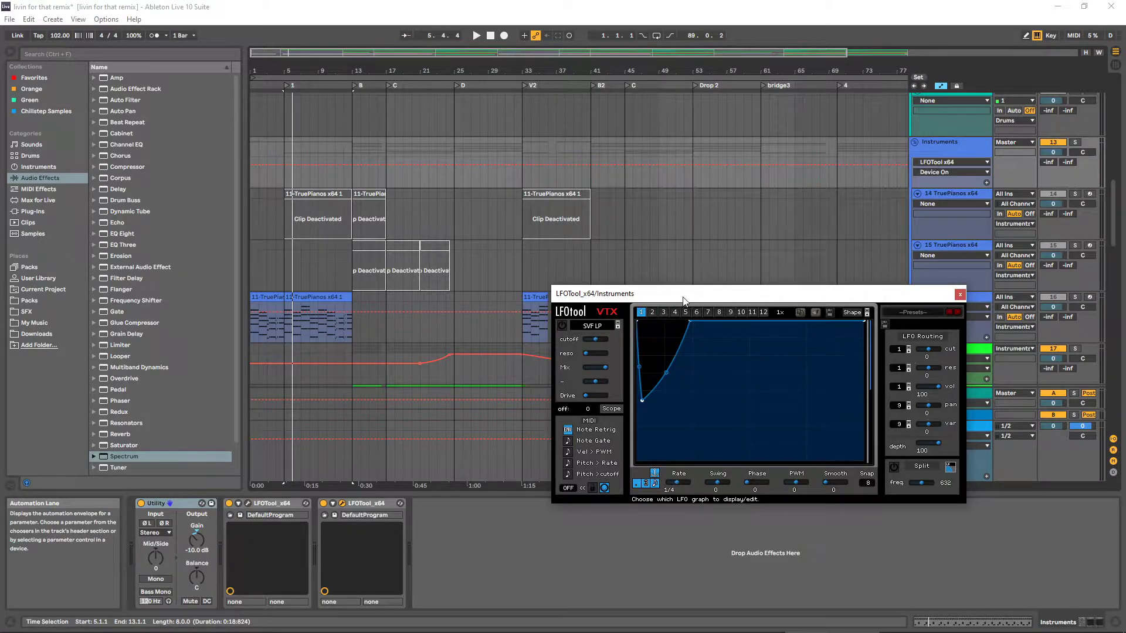
drag(683, 300, 677, 309)
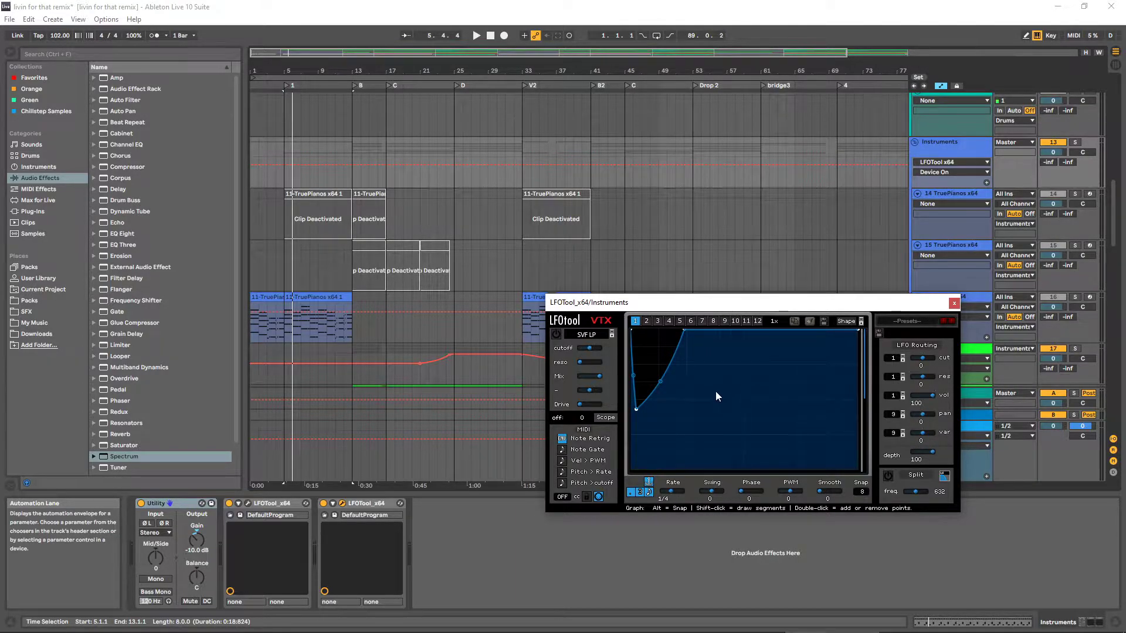
click(342, 503)
Show the FabFilter Pro-Q 3 curve in the MKV1_Kick_018 pad's device chain on the Kick / Snare track
scroll(443, 273, up, 3)
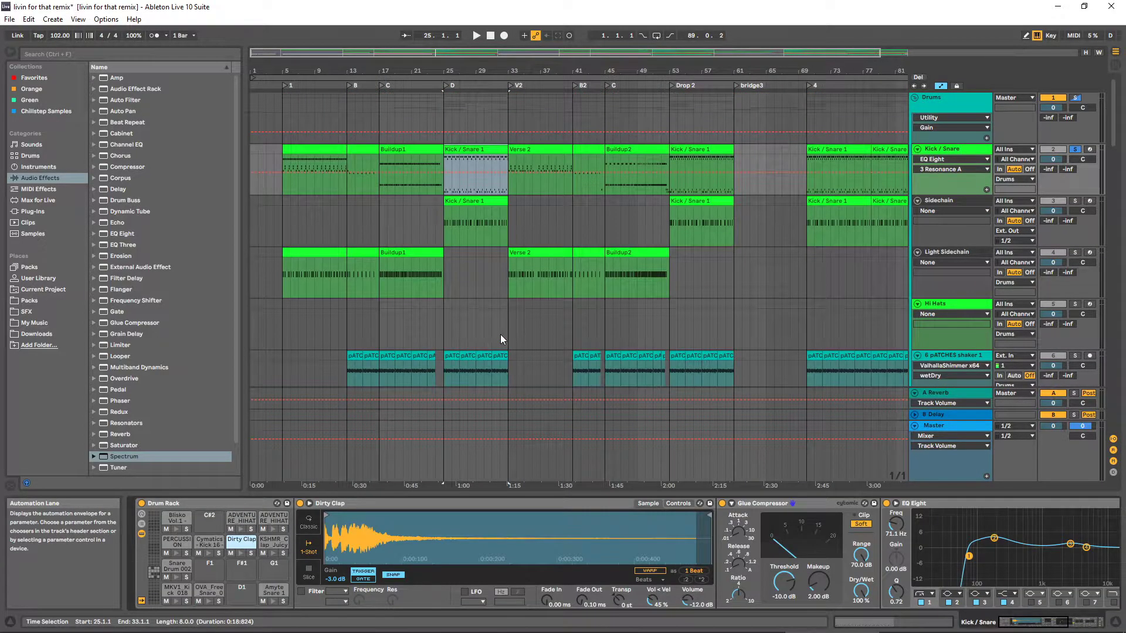
click(169, 590)
scroll(674, 557, right, 5)
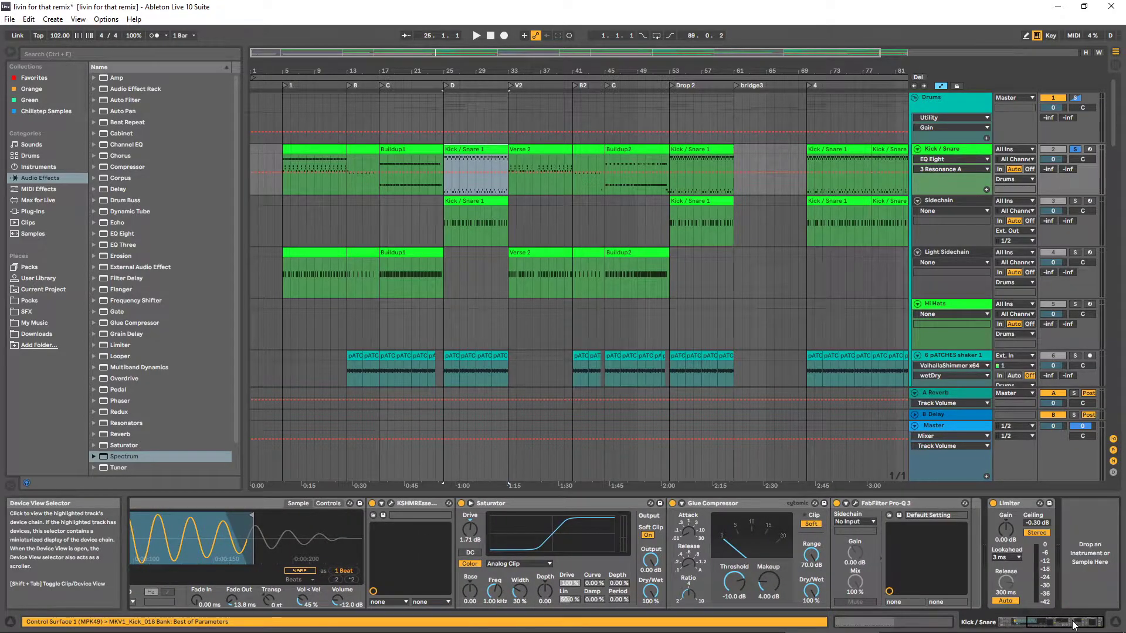
click(854, 503)
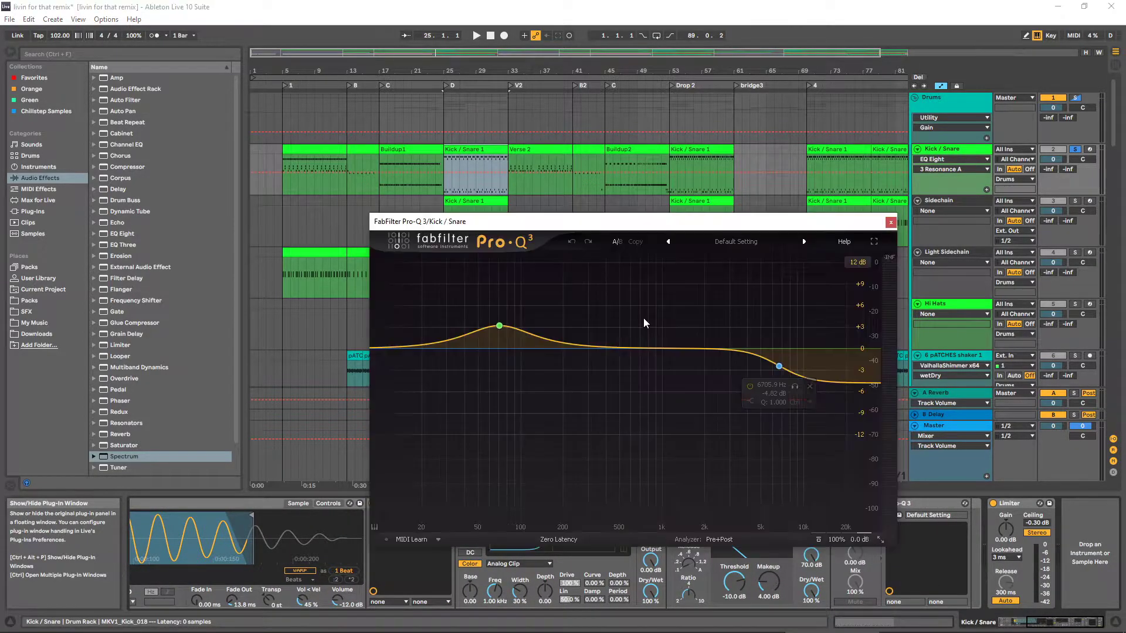
Close the Pro-Q 3 window and inspect the OVA_Free_Snare_08 pad's device chain, including the Glue Compressor and Transient Master settings
click(892, 222)
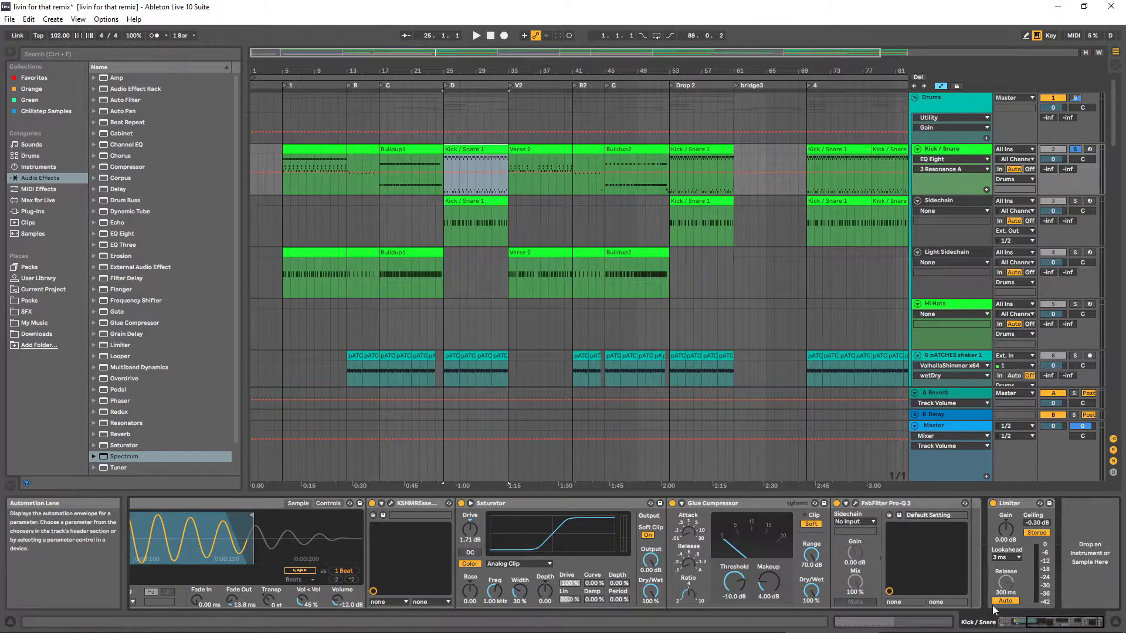
scroll(142, 540, left, 5)
click(209, 589)
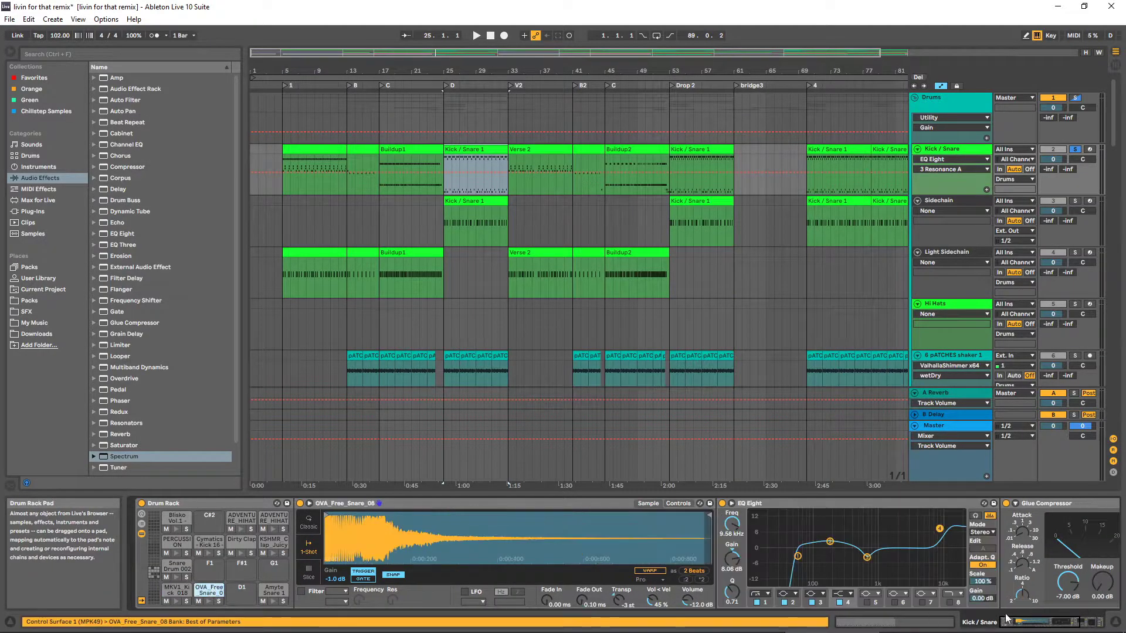
scroll(719, 549, right, 3)
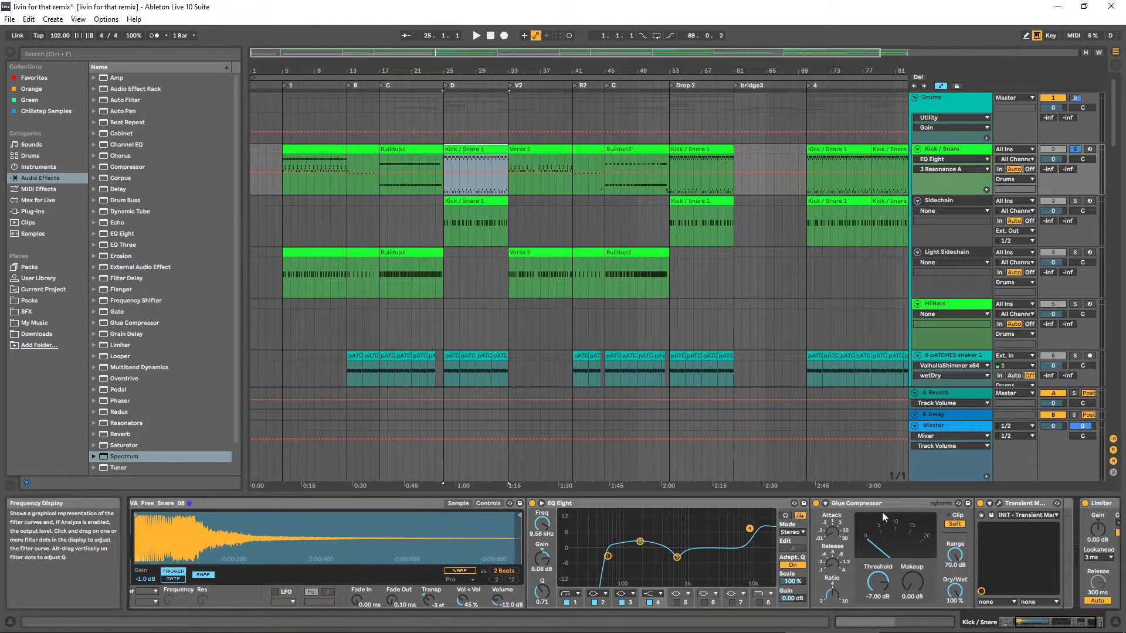
click(864, 515)
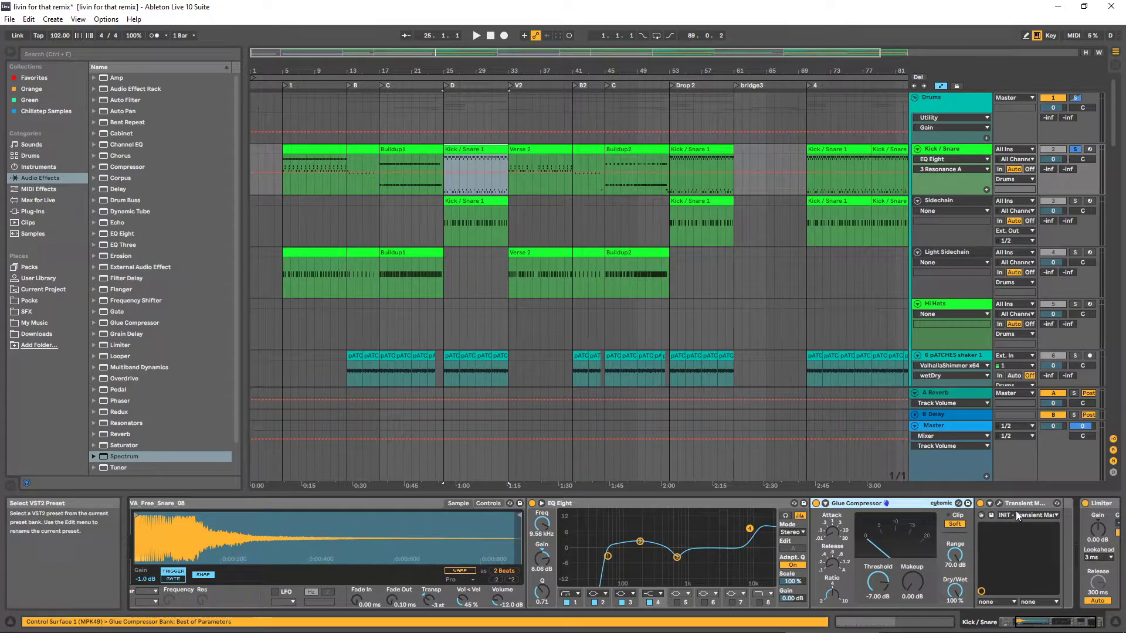
click(999, 503)
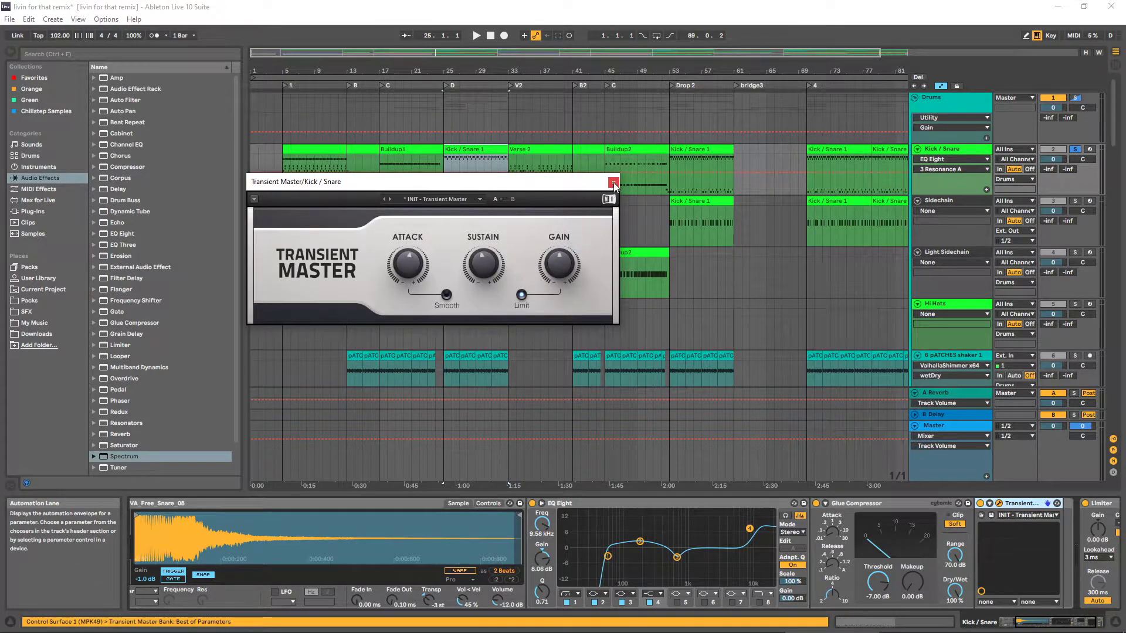
click(613, 182)
Go through the snare pad's chain once more from the sample onward, briefly showing the Transient Master window again
click(402, 560)
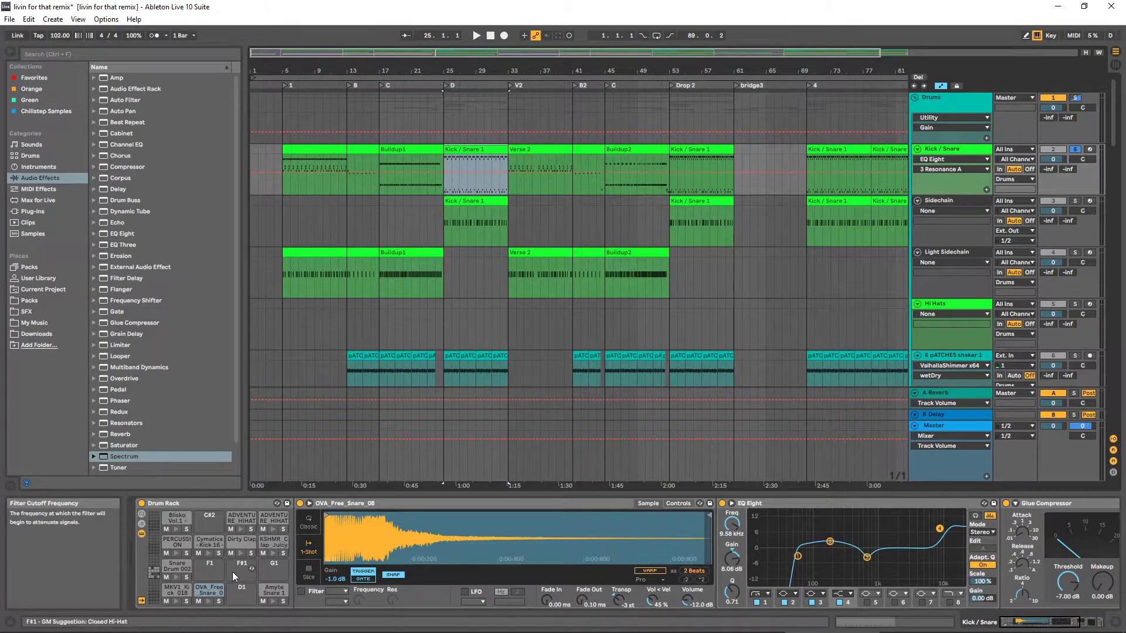
click(209, 600)
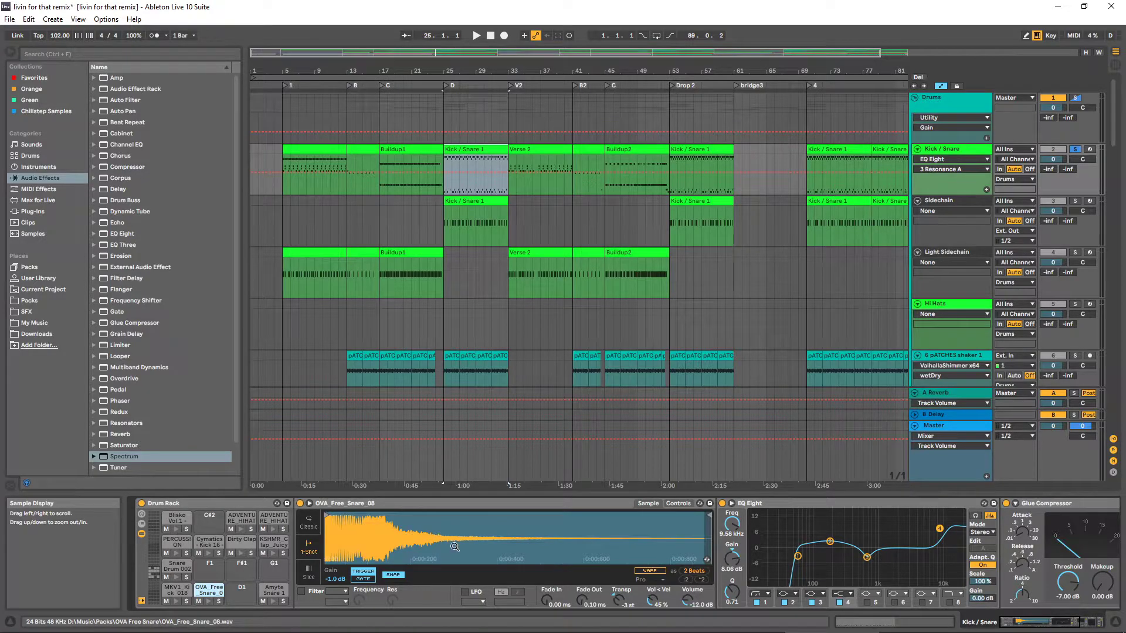
scroll(1033, 579, down, 5)
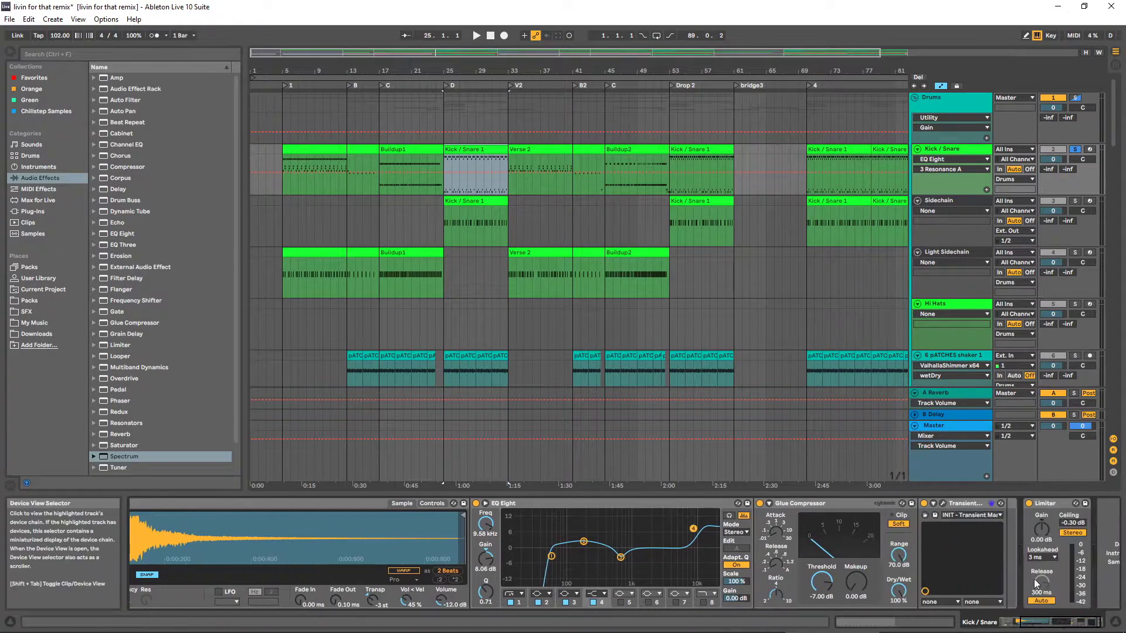
click(945, 505)
click(613, 182)
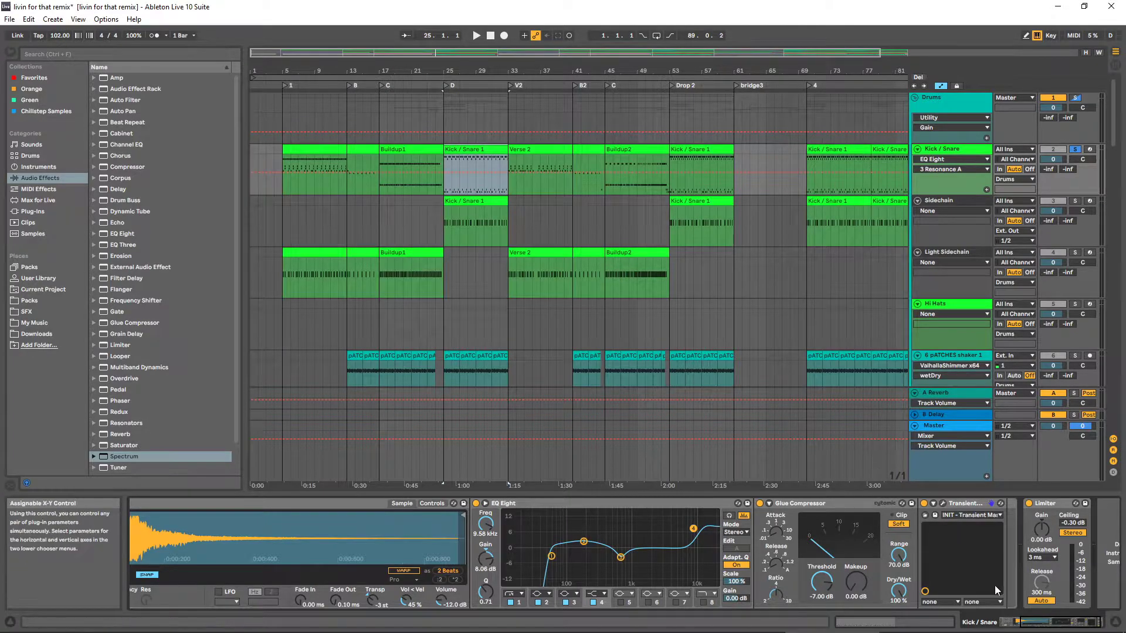
scroll(1030, 586, up, 5)
Solo the pATCHES shaker track, play it from bar 13, and examine its EQ Eight and ValhallaShimmer devices
scroll(356, 207, down, 3)
click(356, 207)
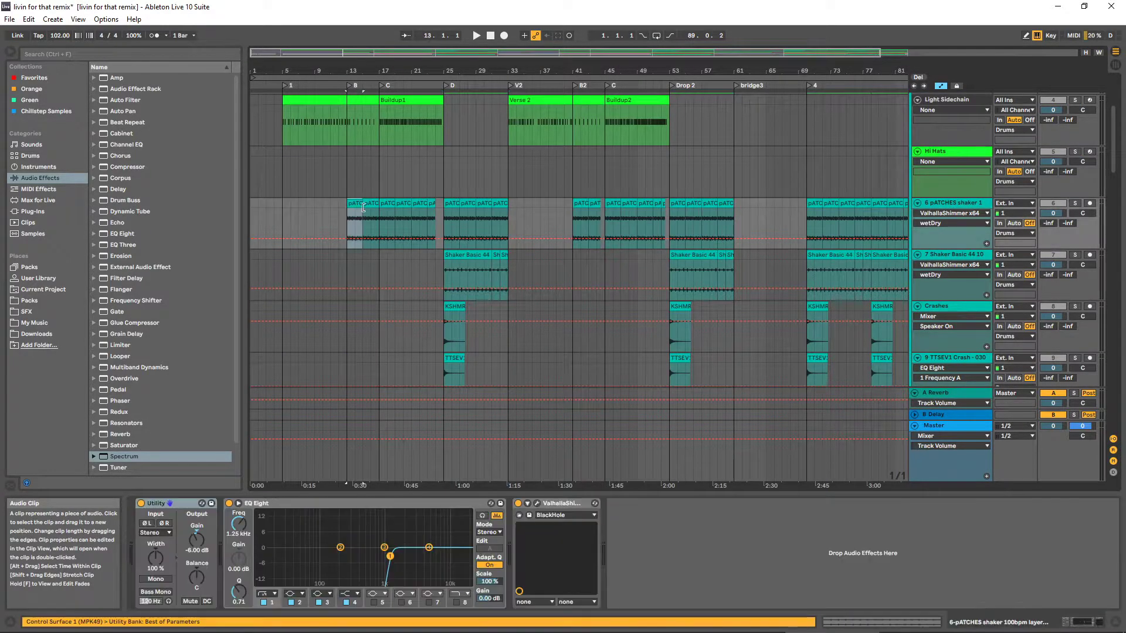
drag(457, 69, 457, 63)
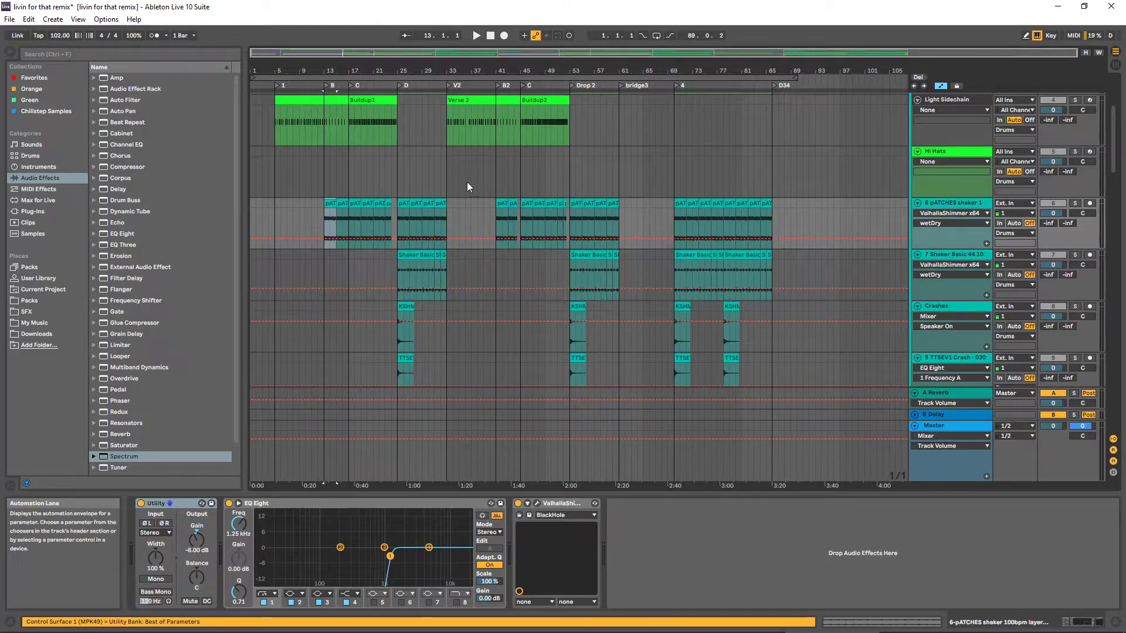
key(plus)
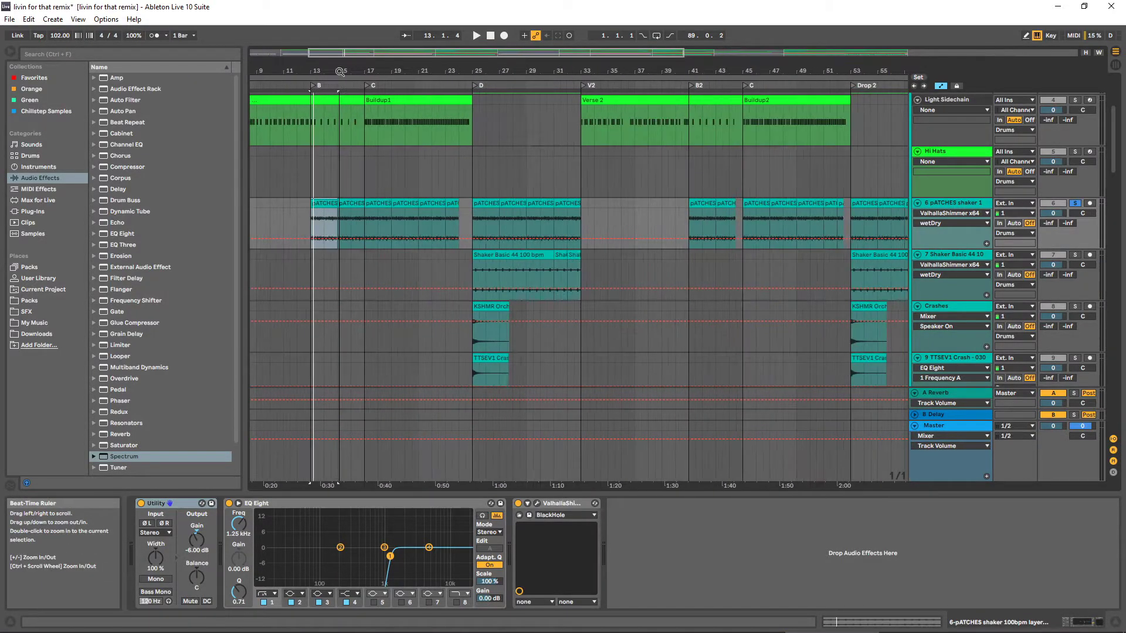
key(space)
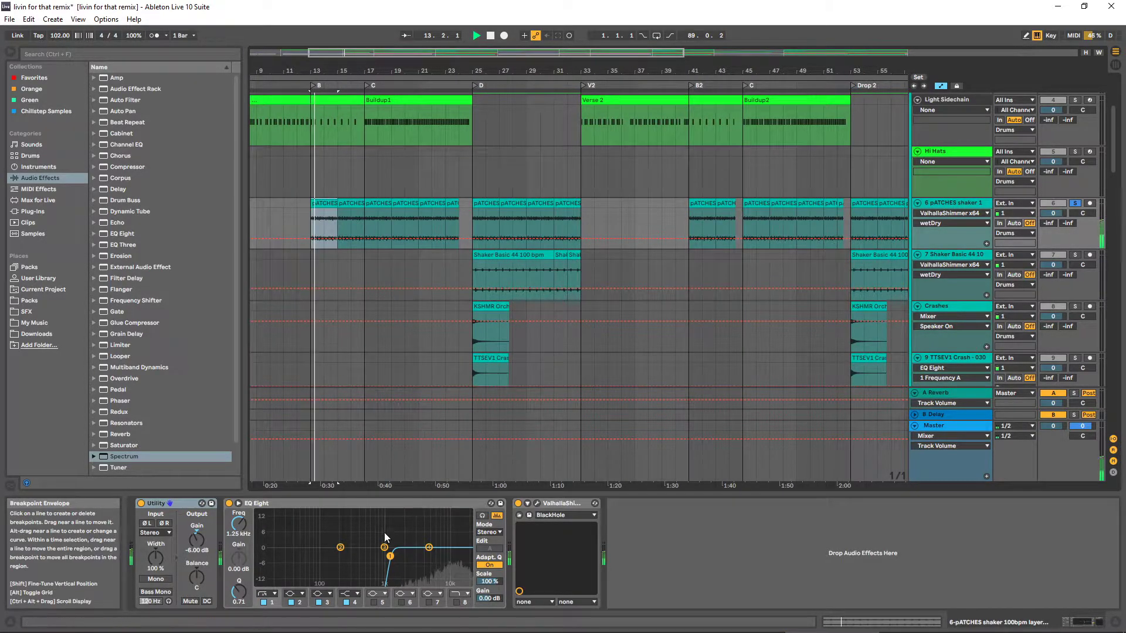
click(381, 503)
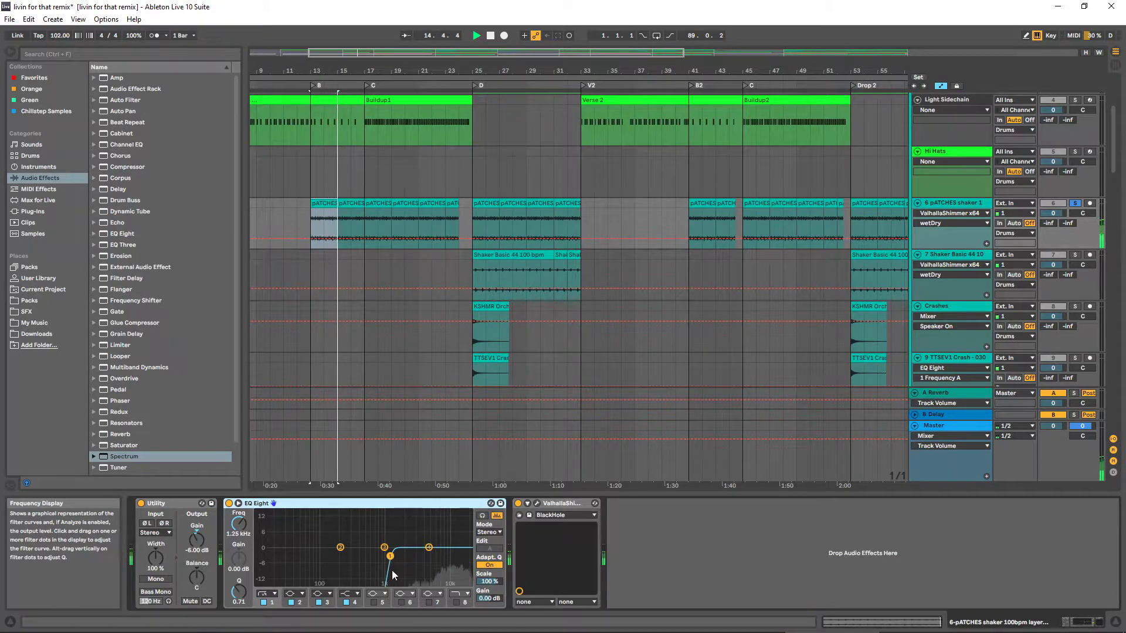
click(536, 503)
click(536, 503)
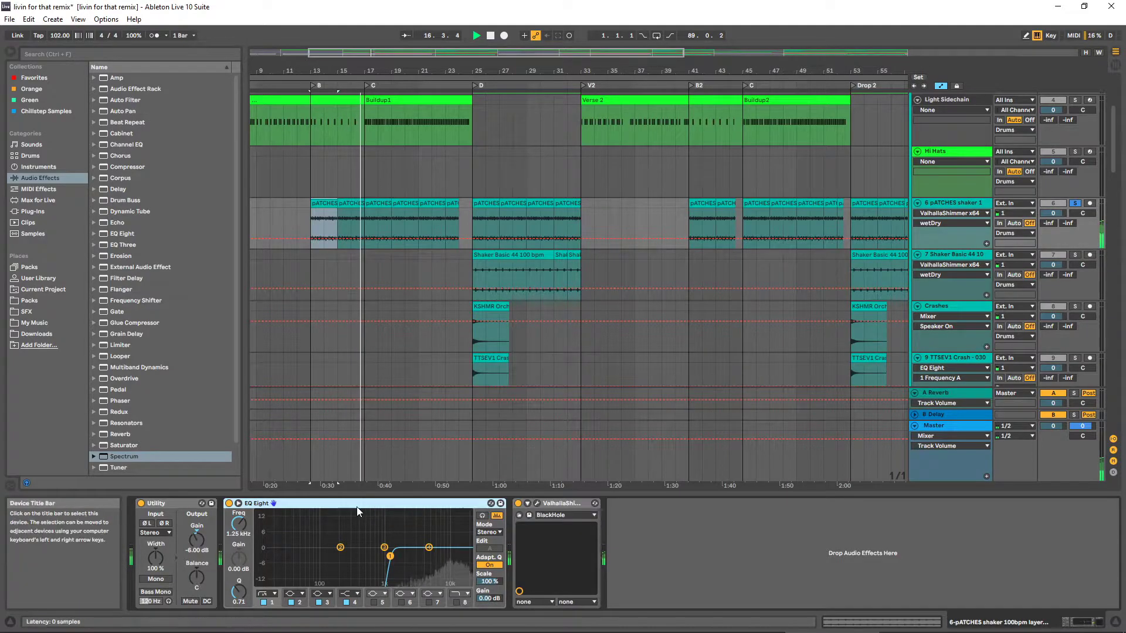
key(space)
Solo the Shaker Basic 44 track, play it from bar 25, and view its ValhallaShimmer plug-in window
scroll(494, 248, down, 2)
scroll(494, 244, up, 2)
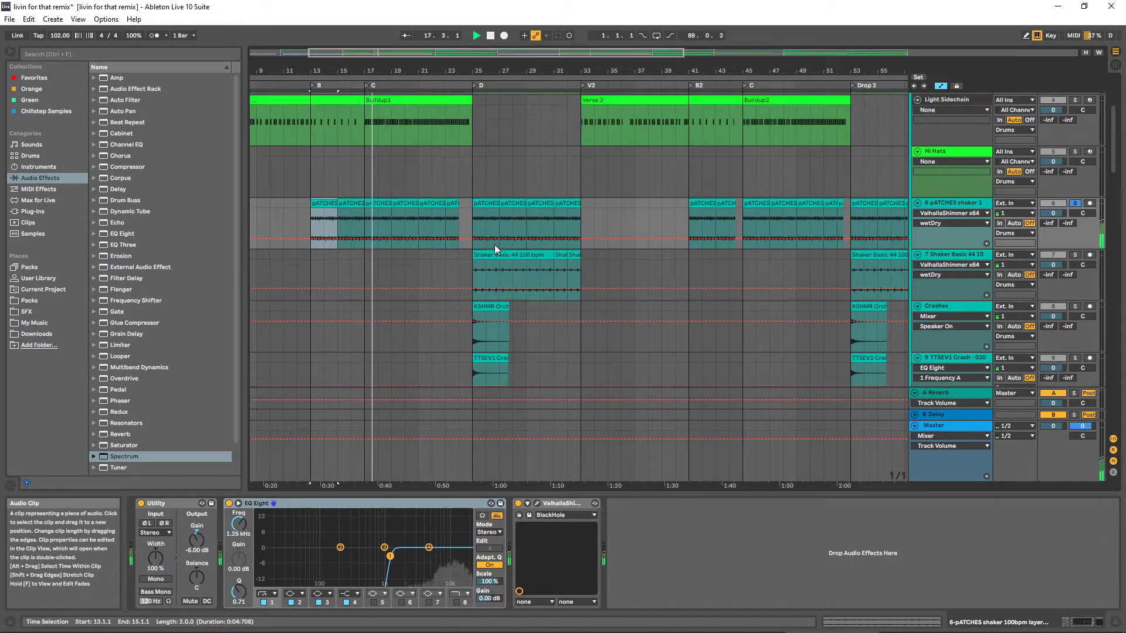
click(484, 253)
click(973, 255)
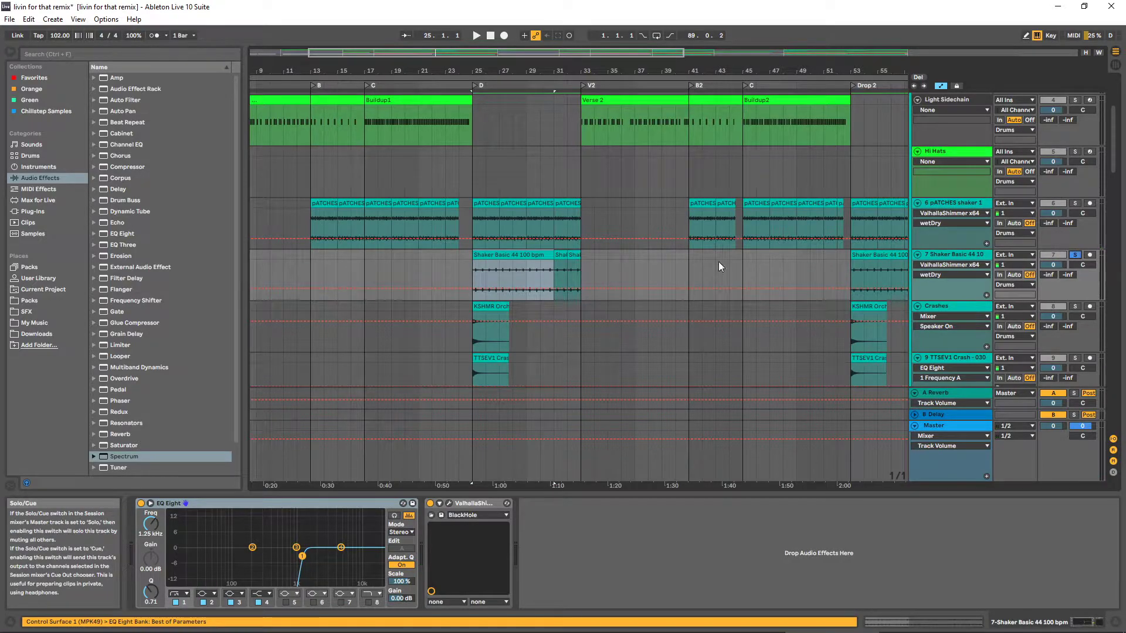
scroll(530, 252, up, 2)
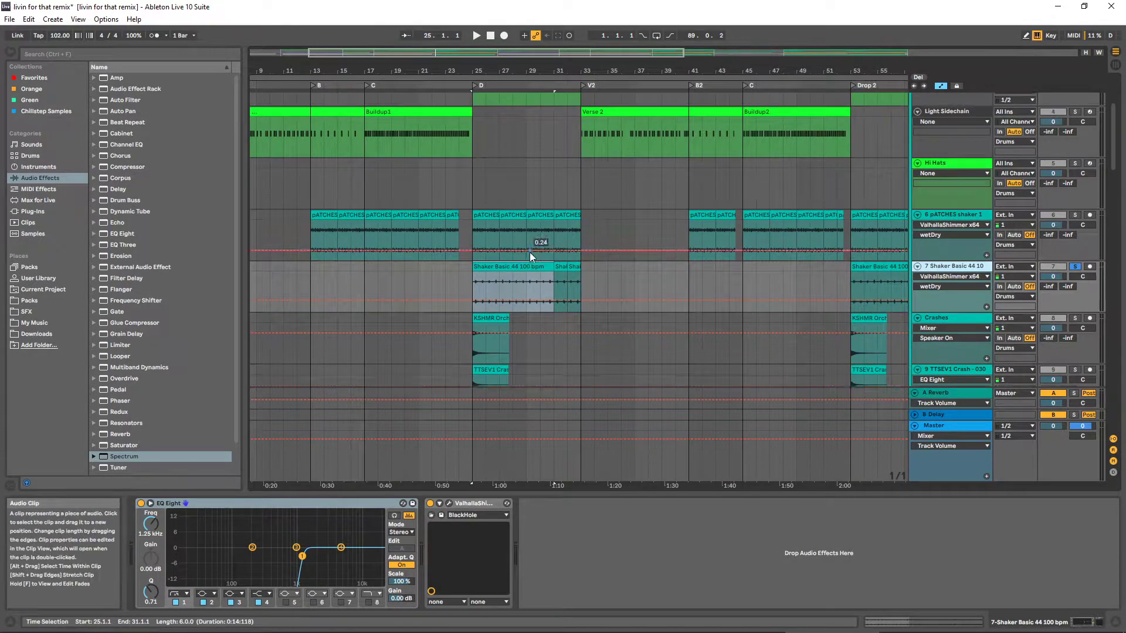
key(space)
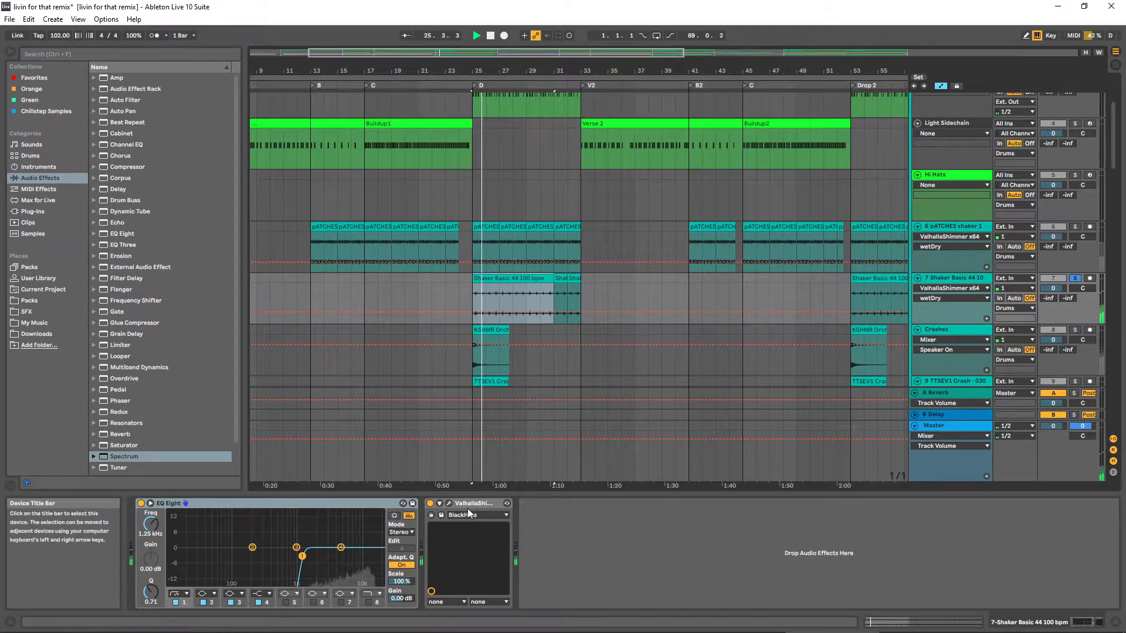
click(449, 503)
click(776, 358)
Show the Shaker Basic 44 100 bpm clip's sample waveform and solo the pATCHES shaker track together with it
double_click(483, 305)
drag(375, 396, 423, 355)
scroll(554, 242, down, 2)
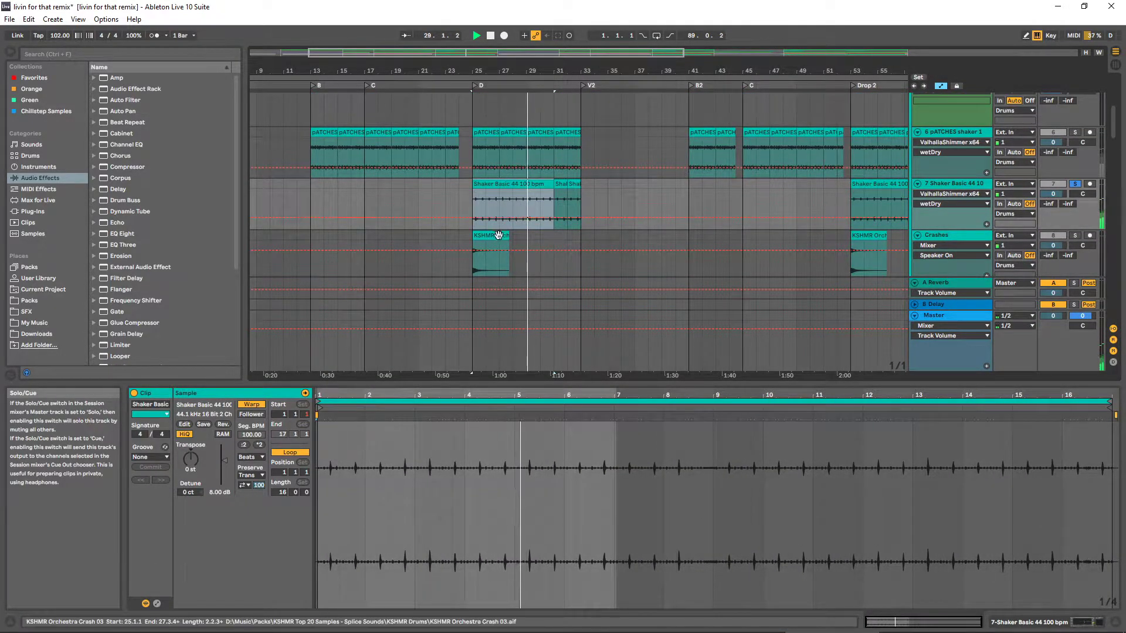
click(471, 204)
scroll(814, 183, up, 1)
click(1074, 156)
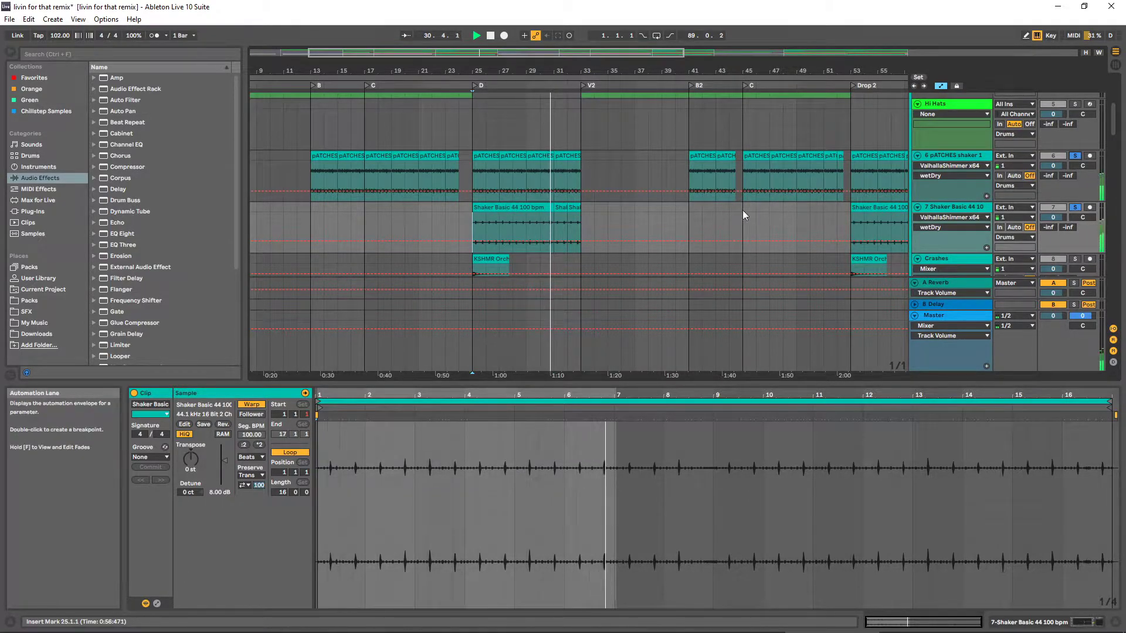
Compare the device chains of the KSHMR Orchestra Crash 03 and TTSEV1 Crash - 030 clips at the first drop
scroll(674, 218, down, 1)
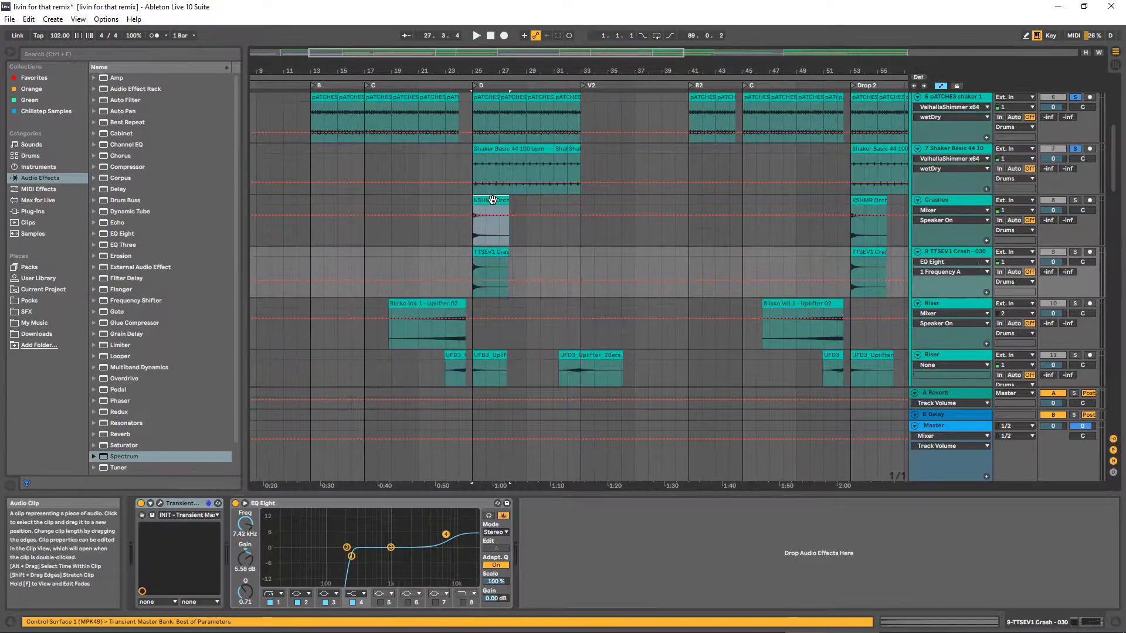
click(486, 253)
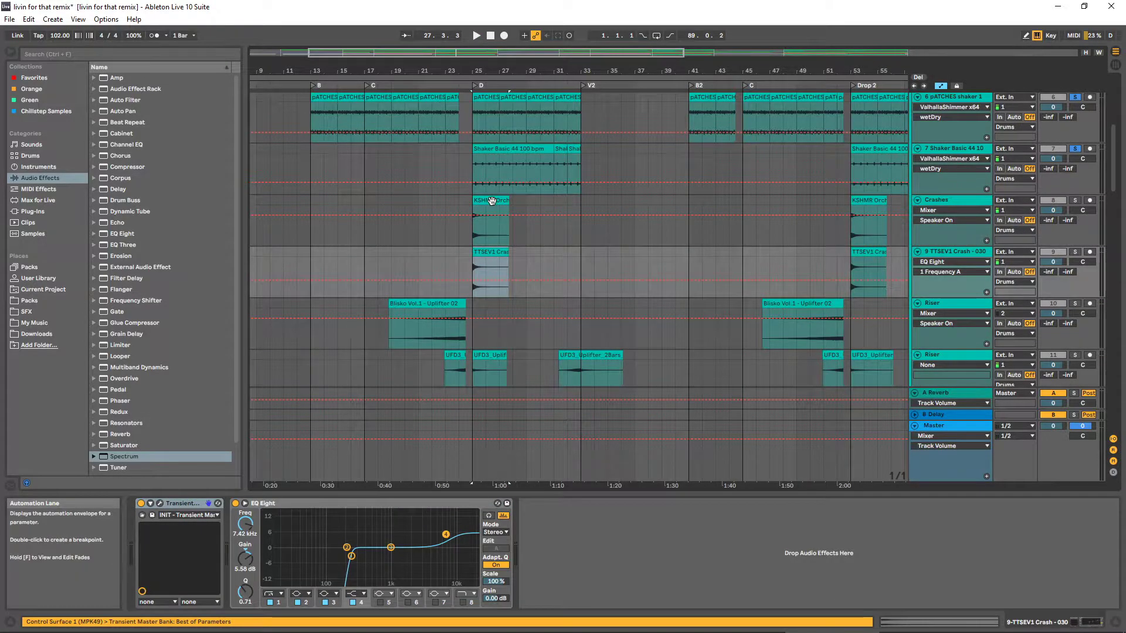
click(491, 233)
click(486, 255)
click(493, 202)
click(486, 263)
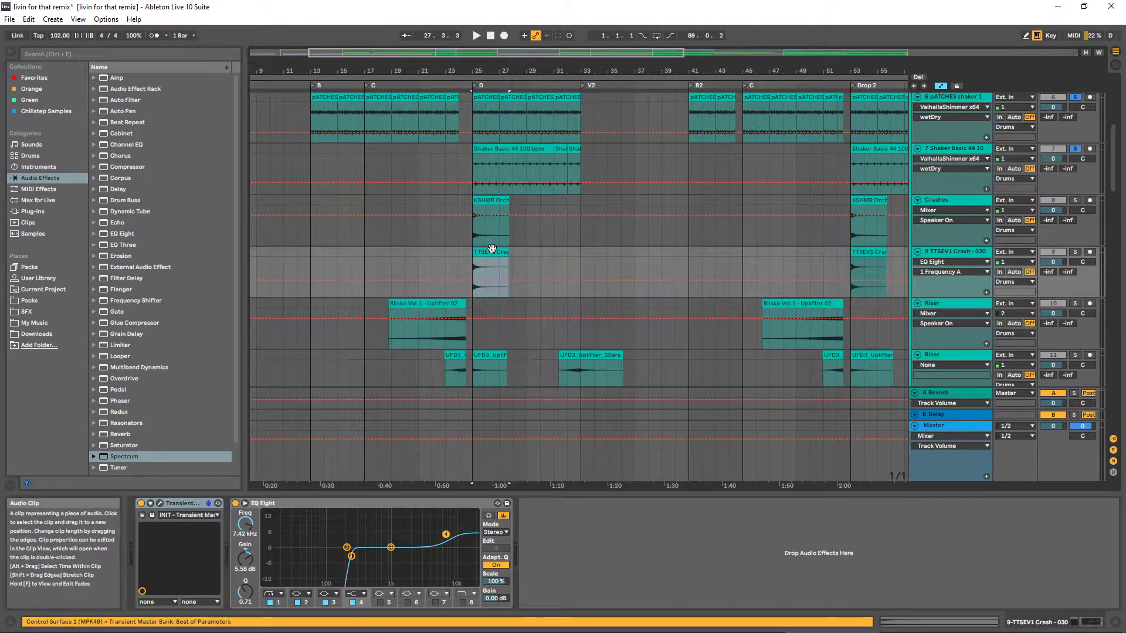
click(492, 210)
click(487, 254)
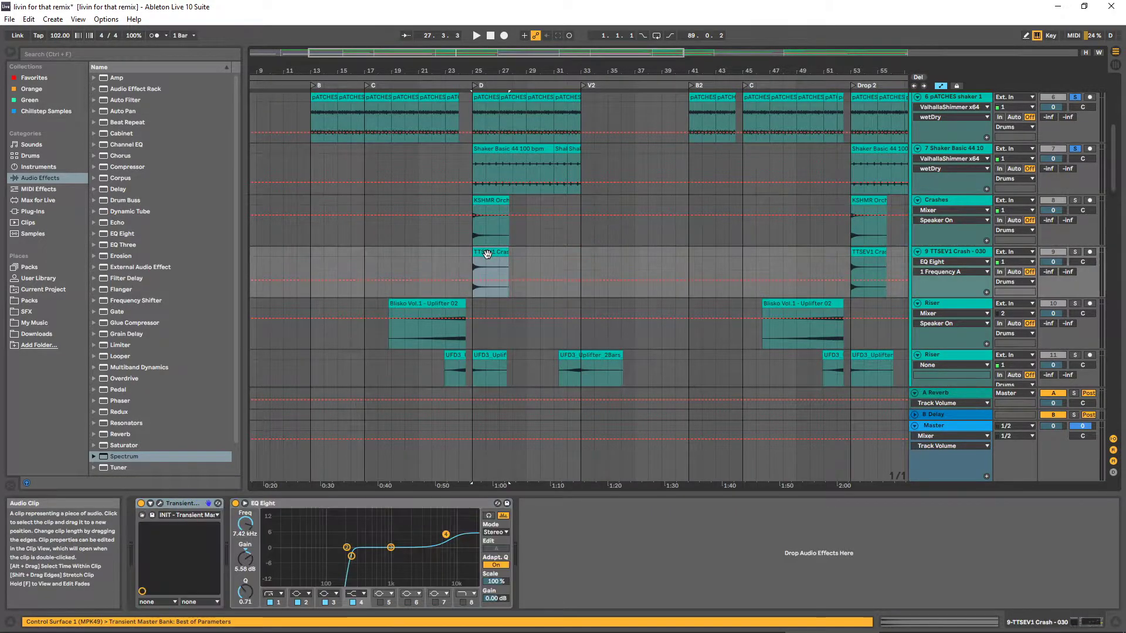
Play the two crash layers from bar 25 and switch solos to hear each crash track on its own
click(1075, 199)
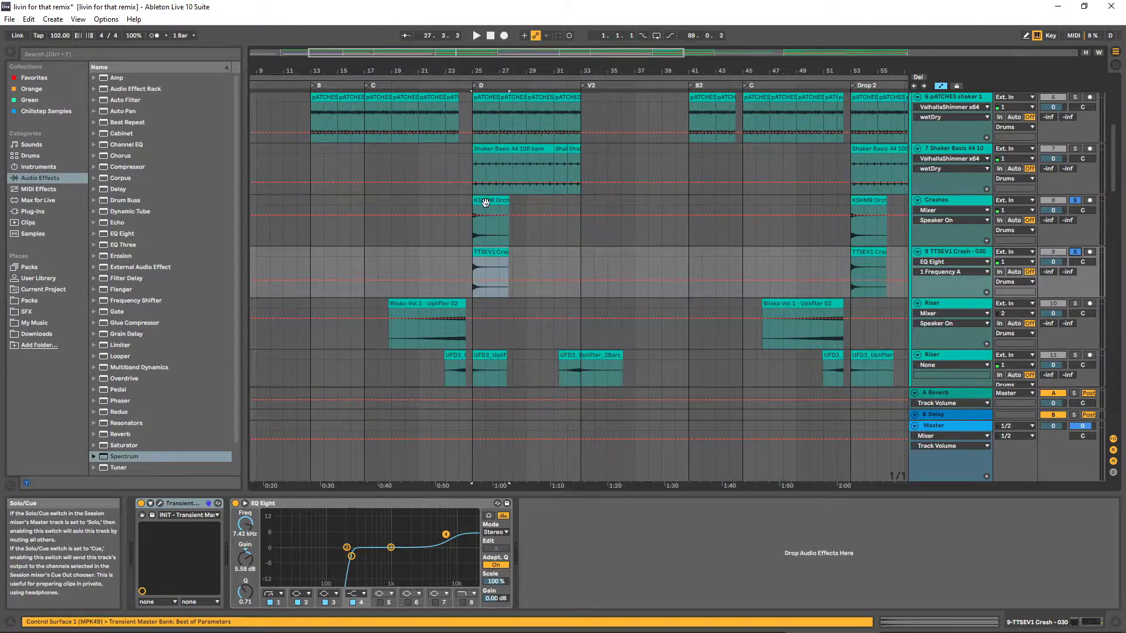
click(486, 202)
key(space)
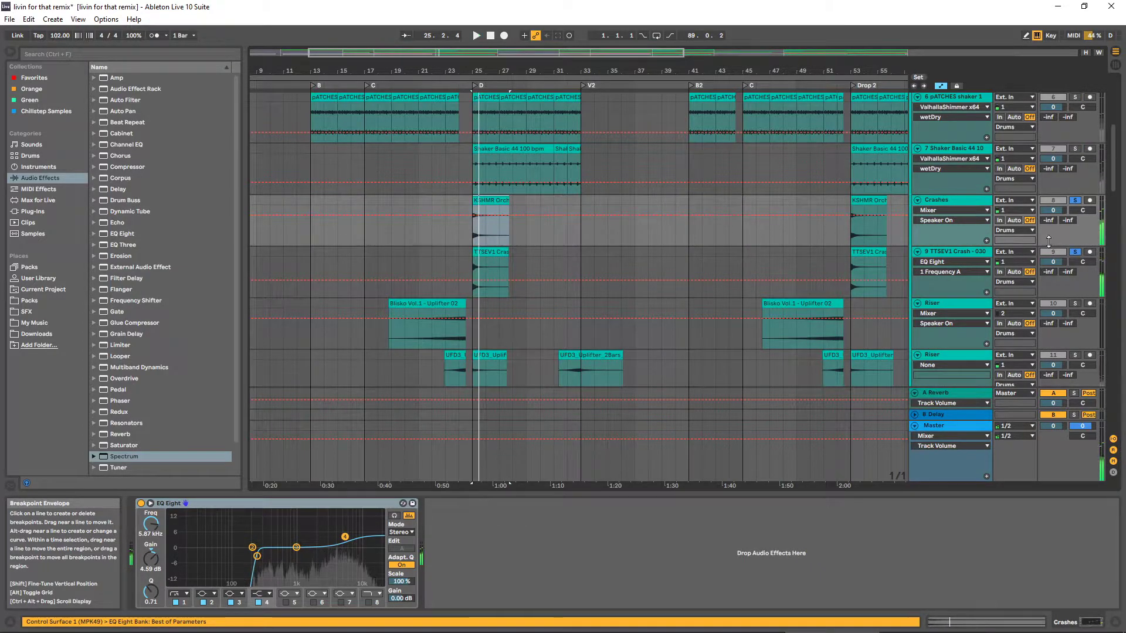
click(1075, 251)
key(space)
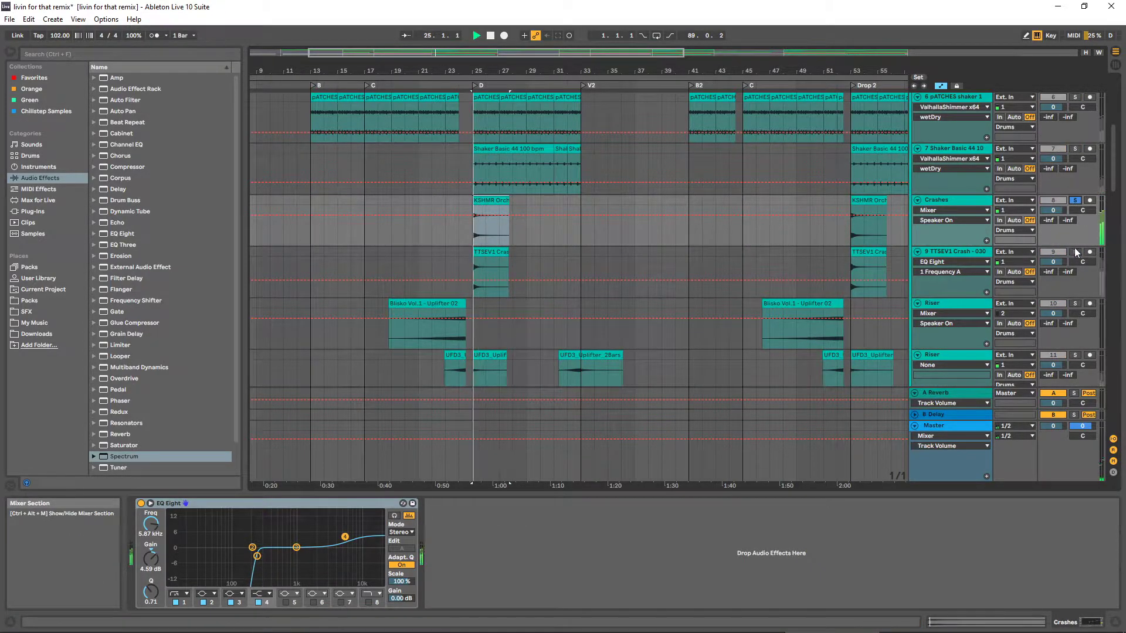
click(1074, 252)
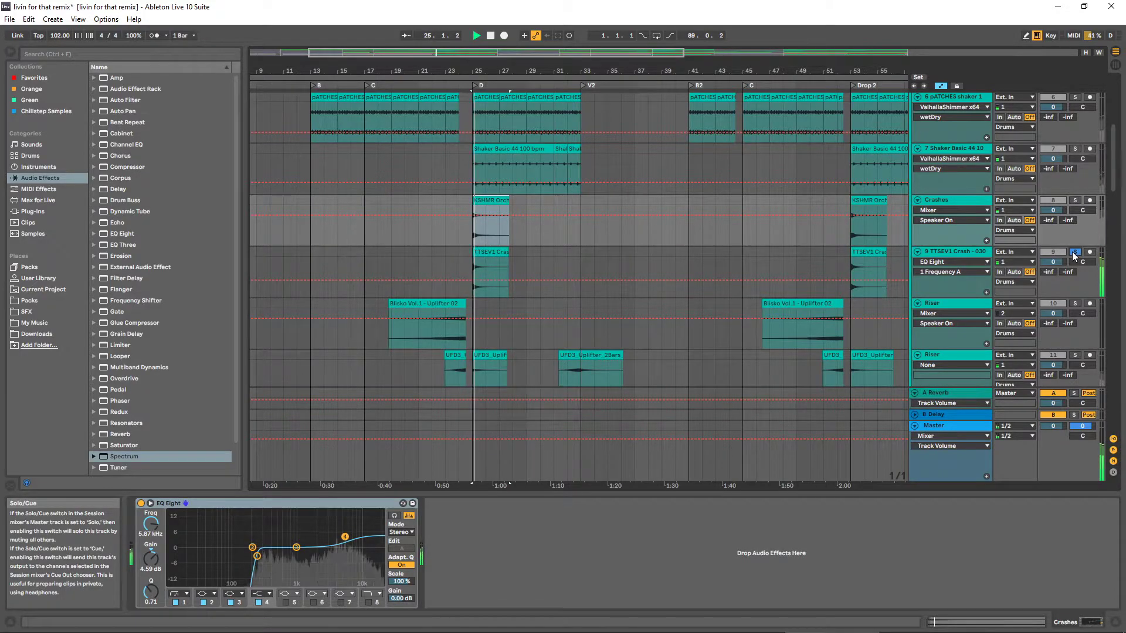
key(space)
Examine the waveforms of the two layered crash clips at bar 25 up close
drag(474, 72, 472, 134)
click(517, 251)
click(522, 197)
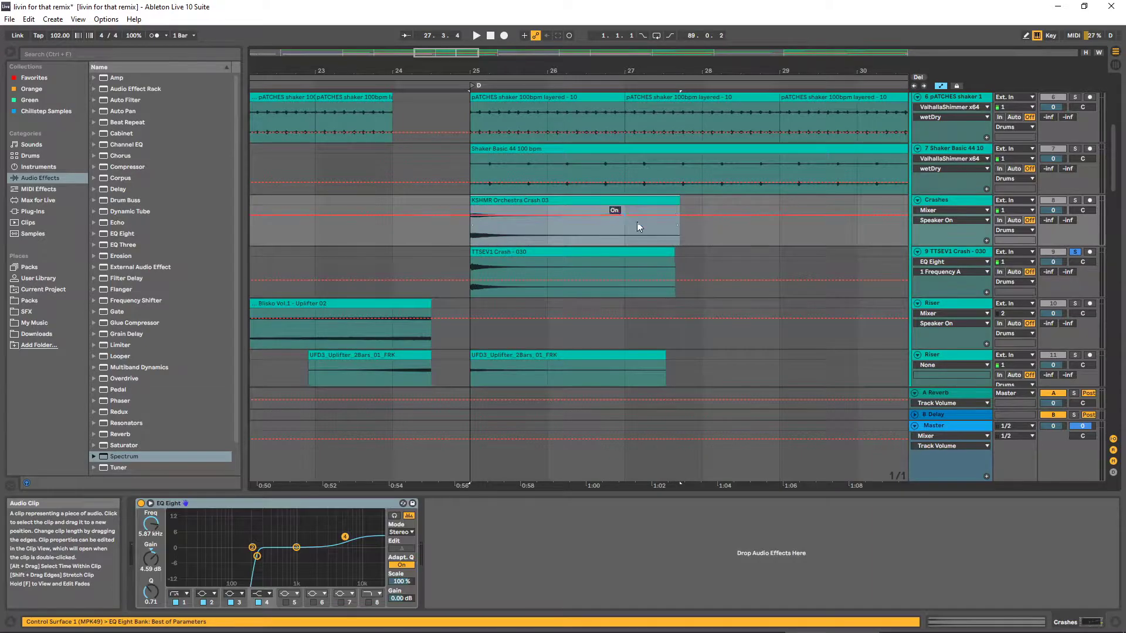
click(505, 252)
Solo the Crashes track along with the TTSEV1 Crash track and play both layers together from bar 25
drag(502, 75, 527, 62)
ctrl+click(1075, 201)
key(space)
scroll(630, 243, down, 1)
scroll(630, 245, up, 1)
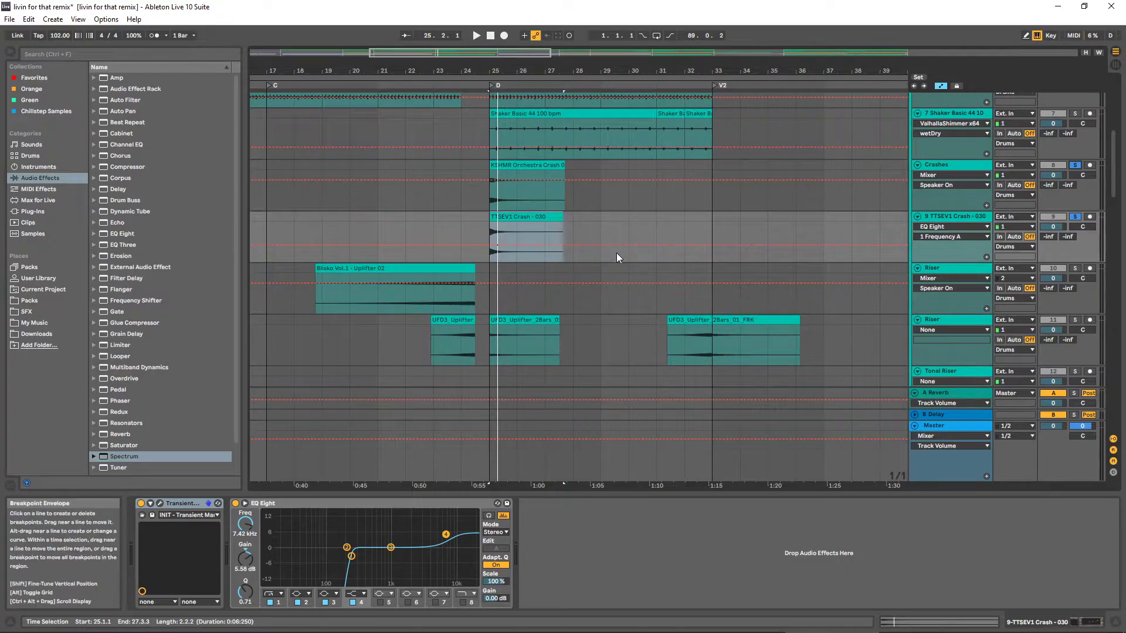
Solo the first Riser track and play the uplifter before the drop, switching the solo to the second Riser track during playback
scroll(612, 235, down, 3)
click(416, 269)
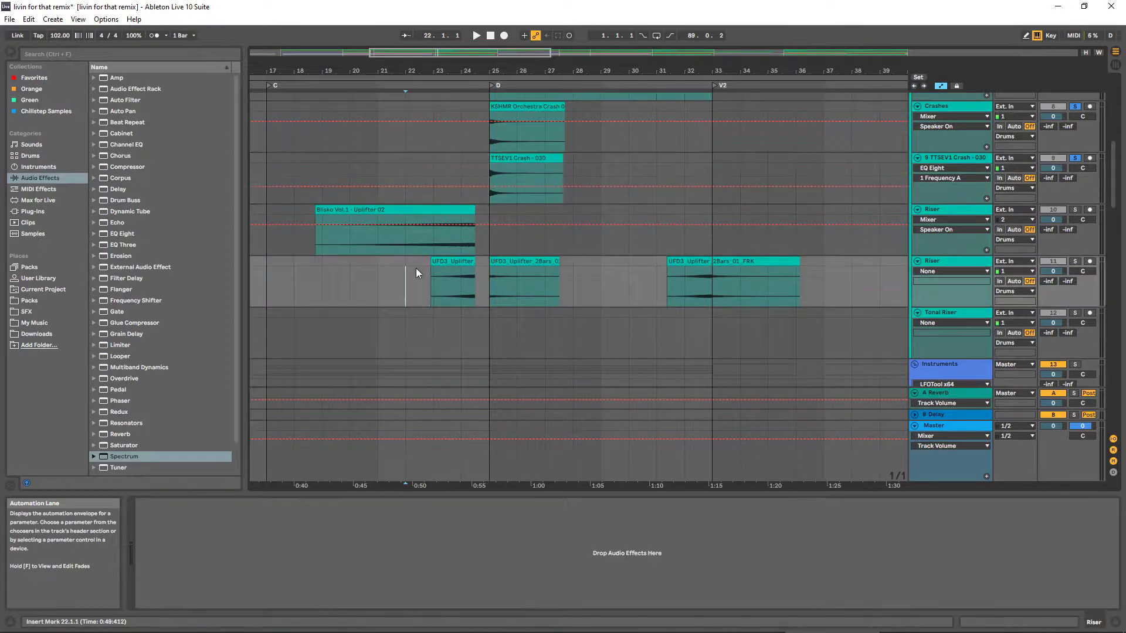
click(423, 244)
click(1074, 209)
key(space)
click(1075, 262)
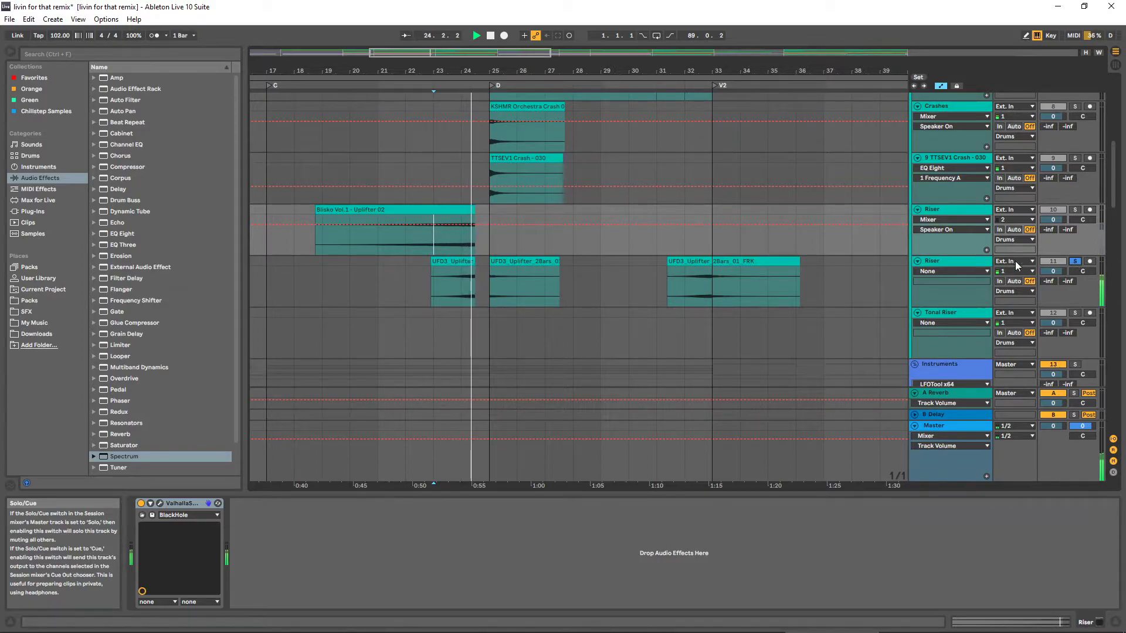
key(space)
Inspect the UFD3_Uplifter_2Bars_01_FRK clips around the drop and the Uplifter 02 clip on the first Riser track
click(467, 264)
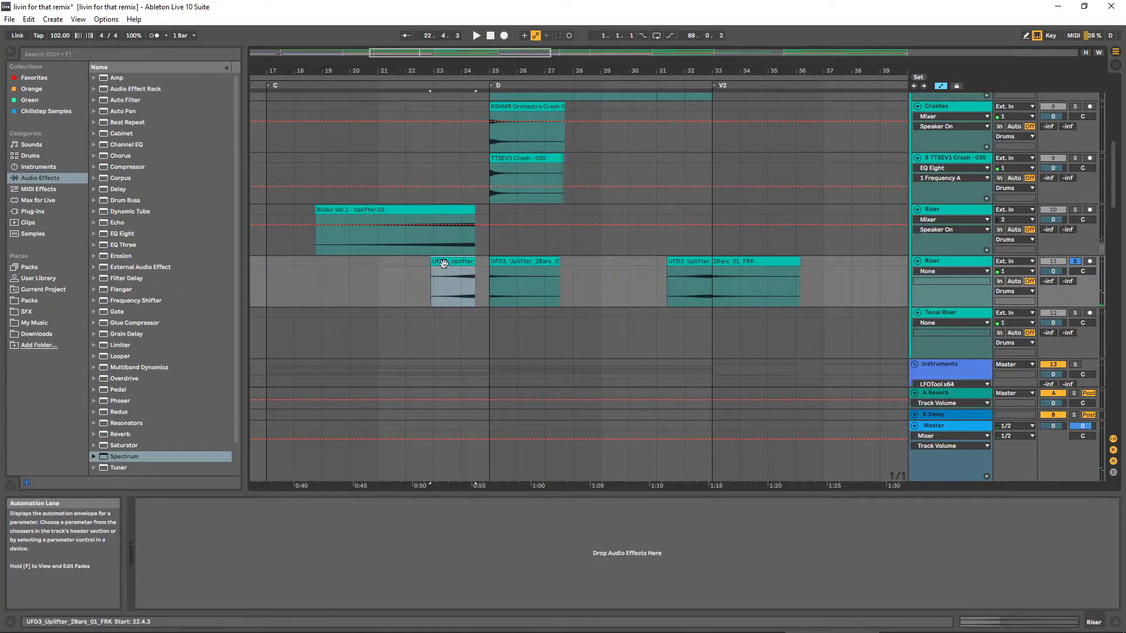
click(506, 263)
click(403, 211)
click(378, 219)
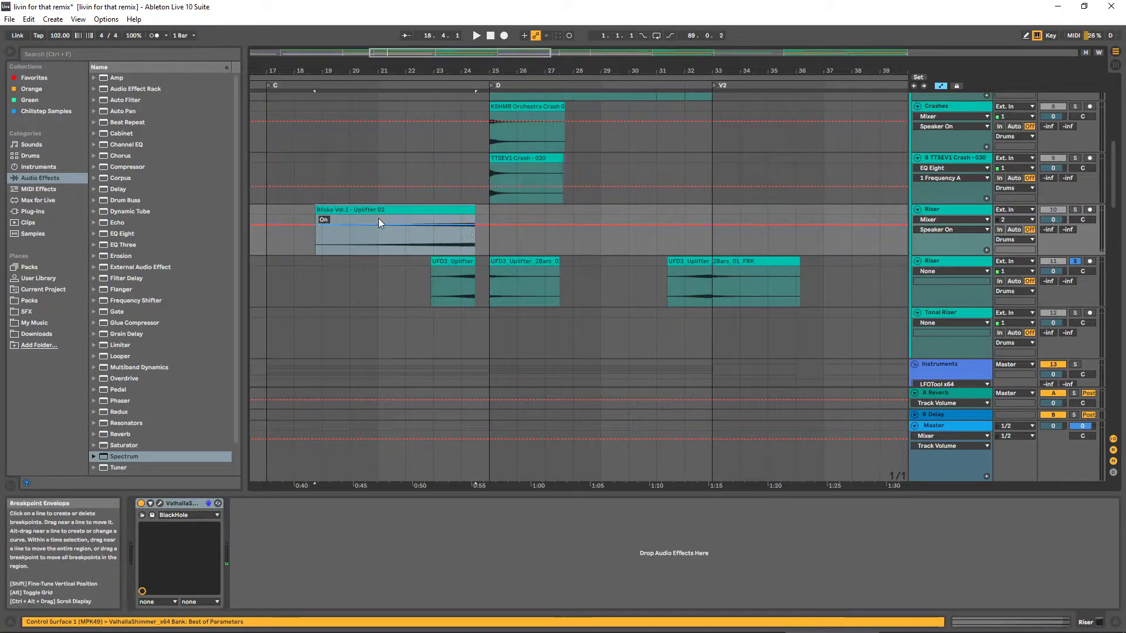
Find the Blisko Vol.1 - EDM Effects Pack folder among the installed sample packs
click(30, 300)
scroll(153, 211, down, 2)
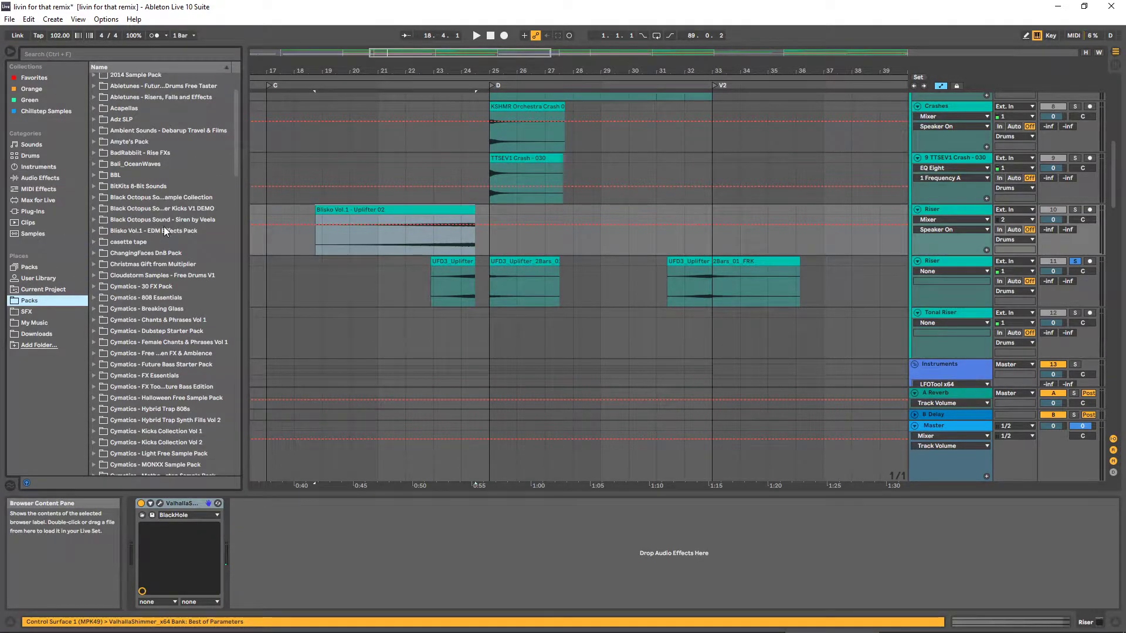
click(96, 231)
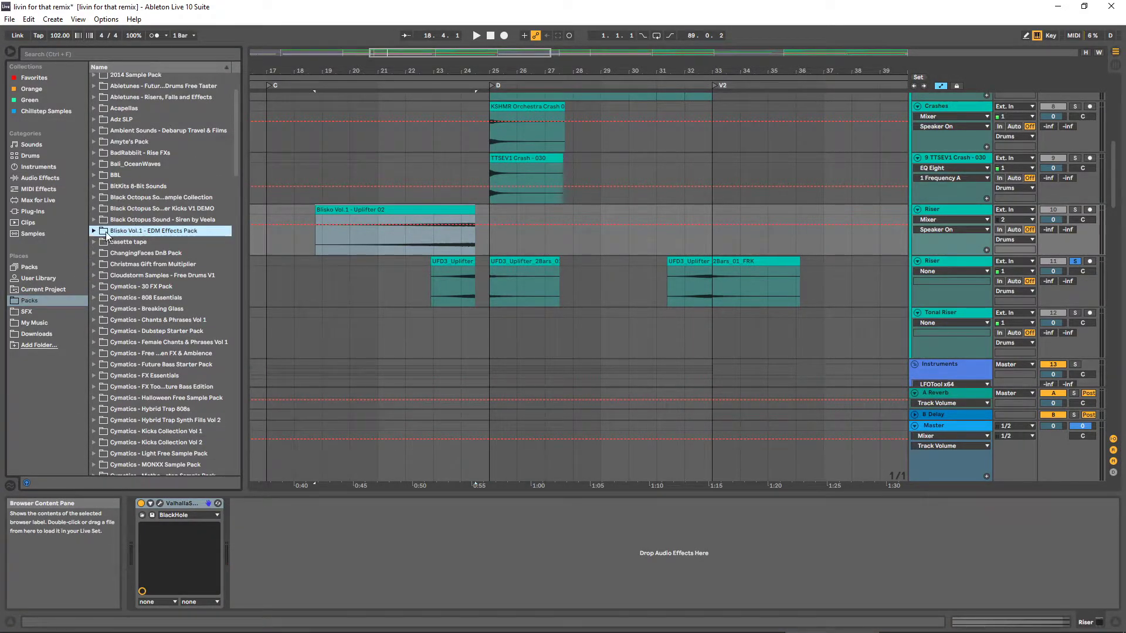
click(93, 231)
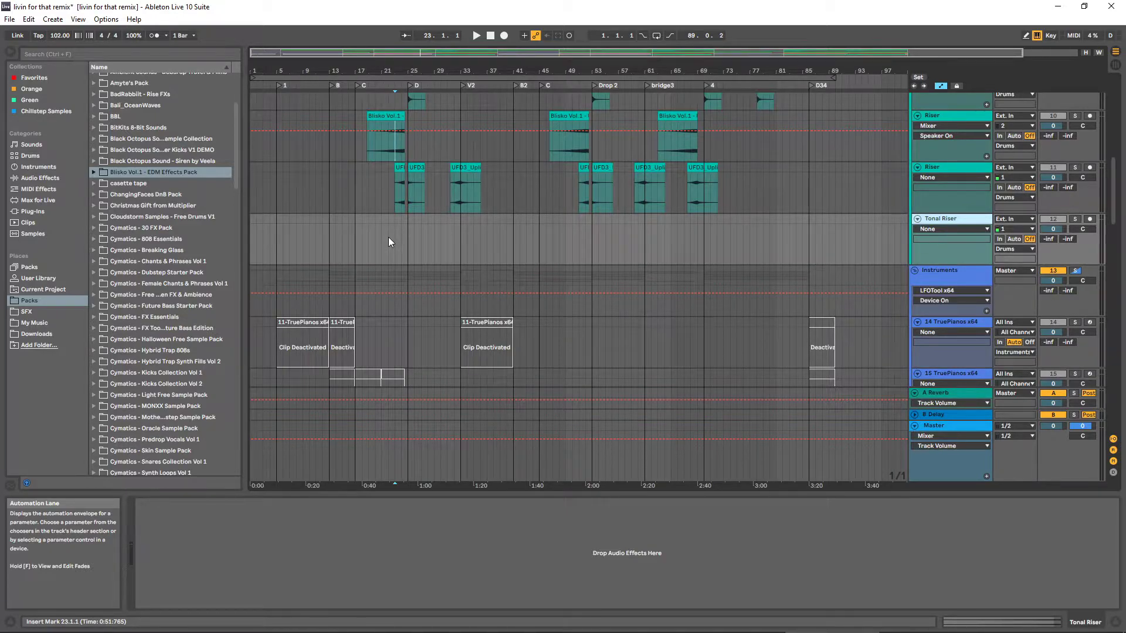
Show the Amyte Snare 1 Transpose automation on the Kick / Snare track in an enlarged lane
scroll(417, 226, up, 2)
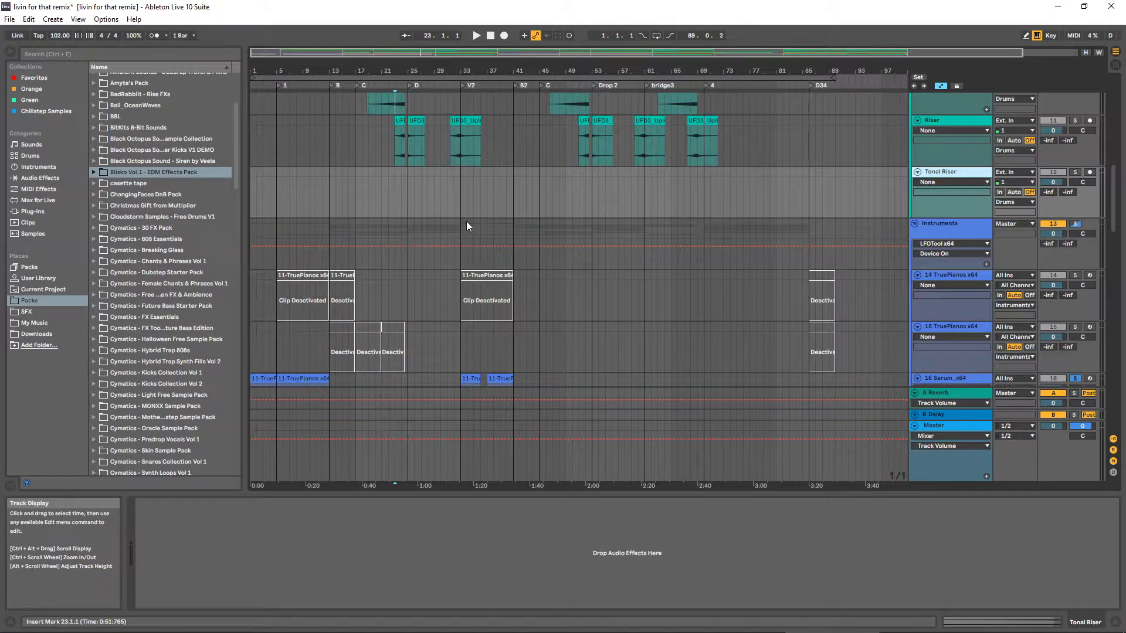
scroll(453, 223, down, 5)
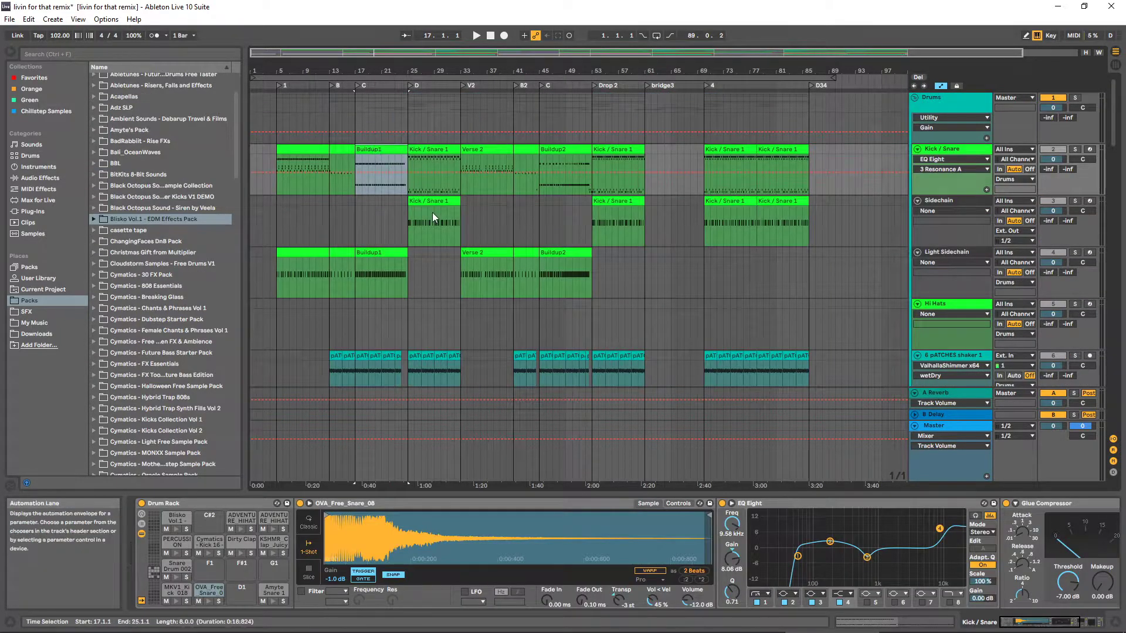
click(944, 160)
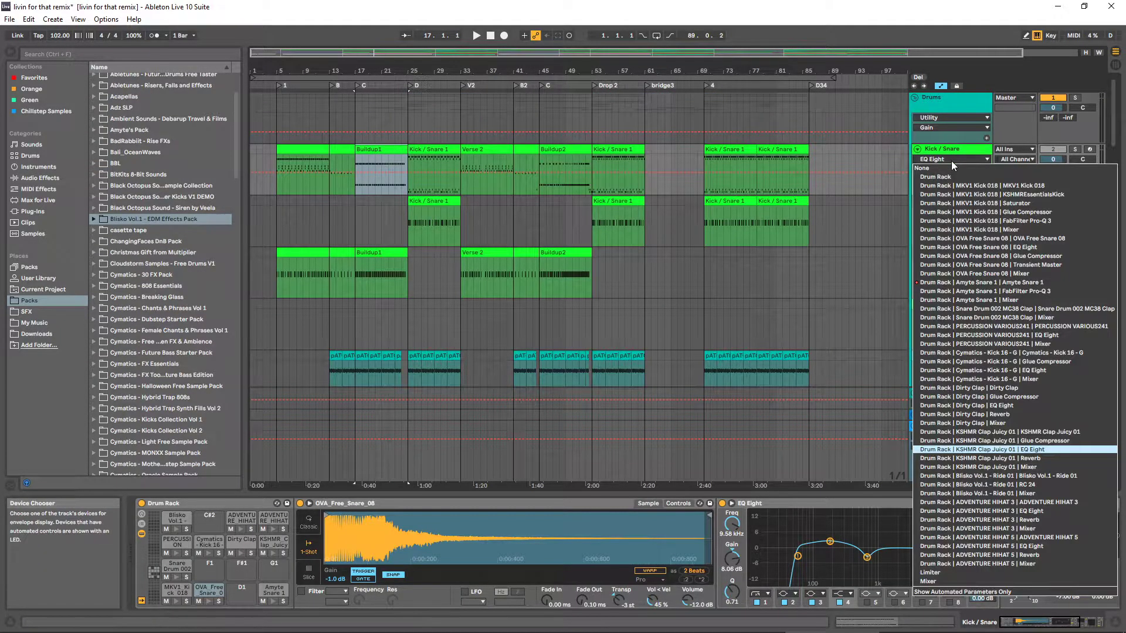
click(950, 283)
drag(947, 209, 948, 276)
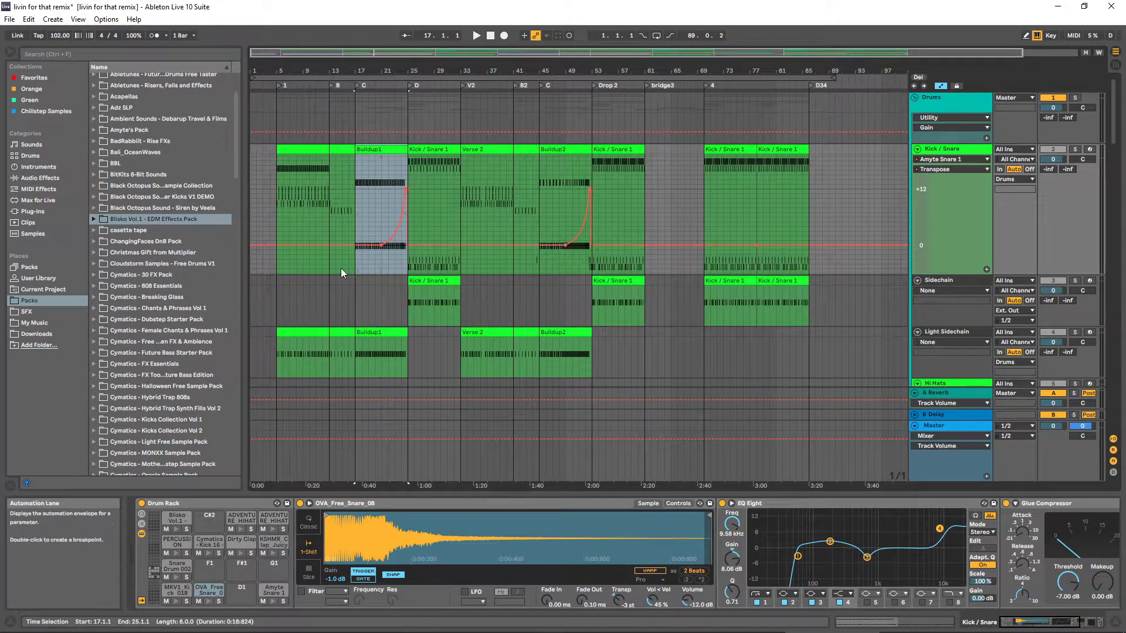
Add a high-pass Auto Filter at 26 Hz after Transient Master on the OVA_Free_Snare_08 pad and show its Frequency automation
click(41, 178)
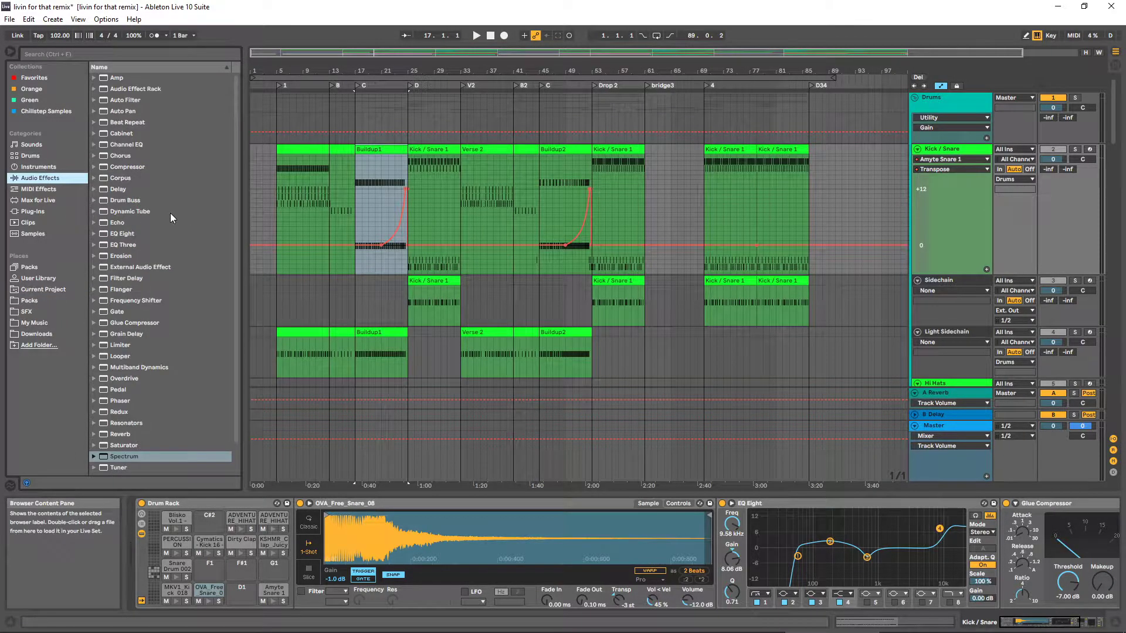
drag(1038, 621, 1071, 622)
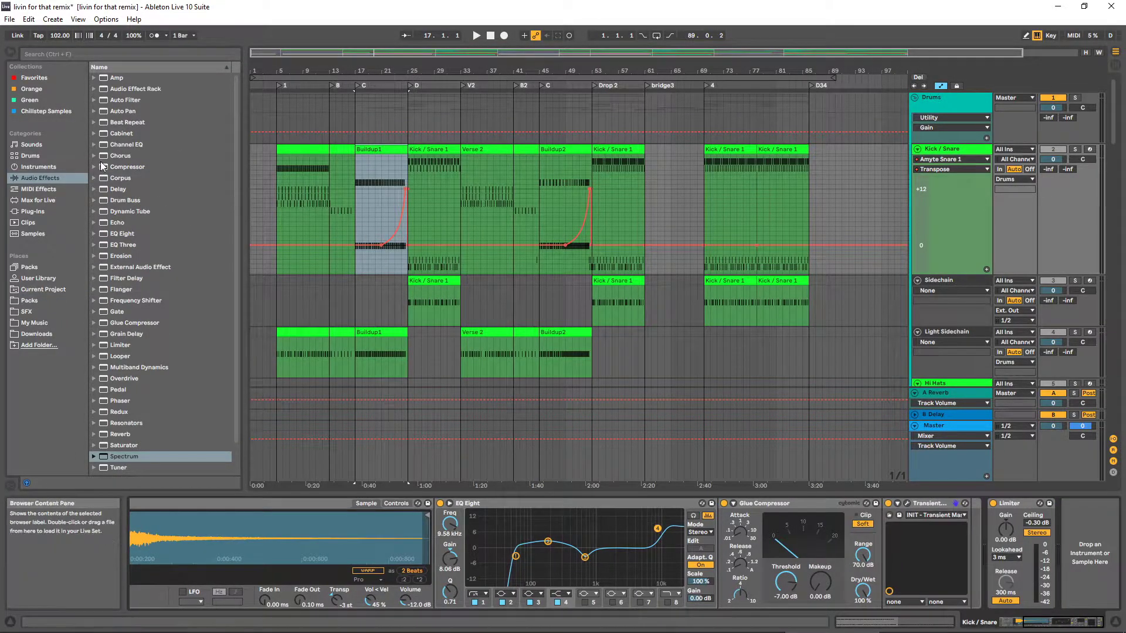
drag(133, 106, 951, 523)
drag(1050, 537, 1051, 539)
right_click(1053, 533)
click(991, 388)
drag(936, 274, 934, 200)
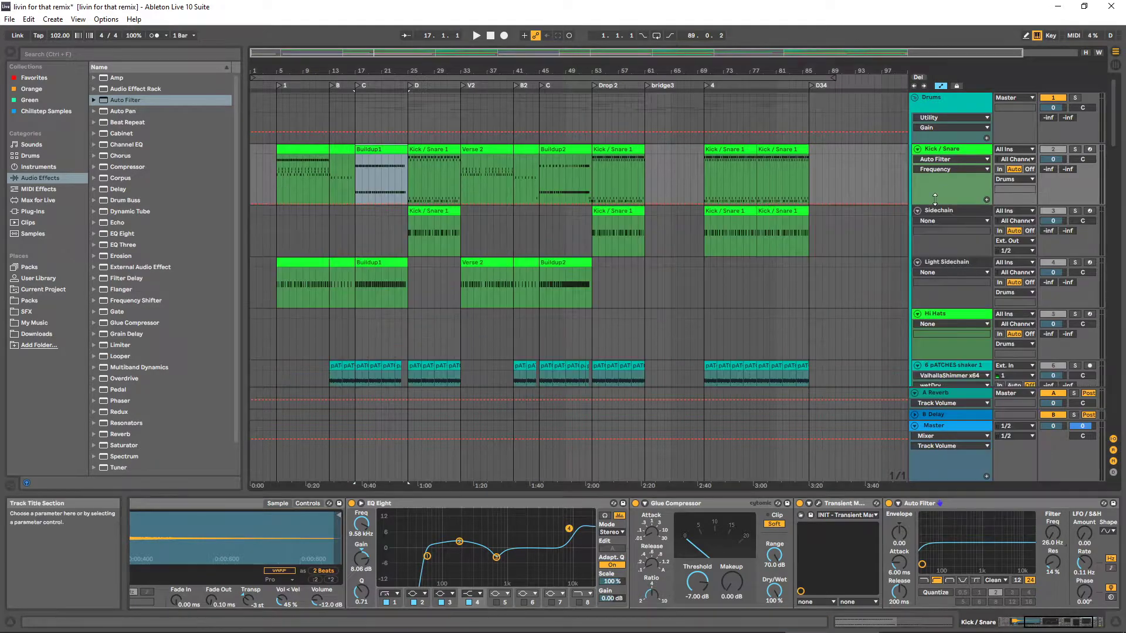
Draw an Auto Filter Frequency ramp over Buildup1, rising from bar 21 to about 238 Hz just before bar 25
key(plus)
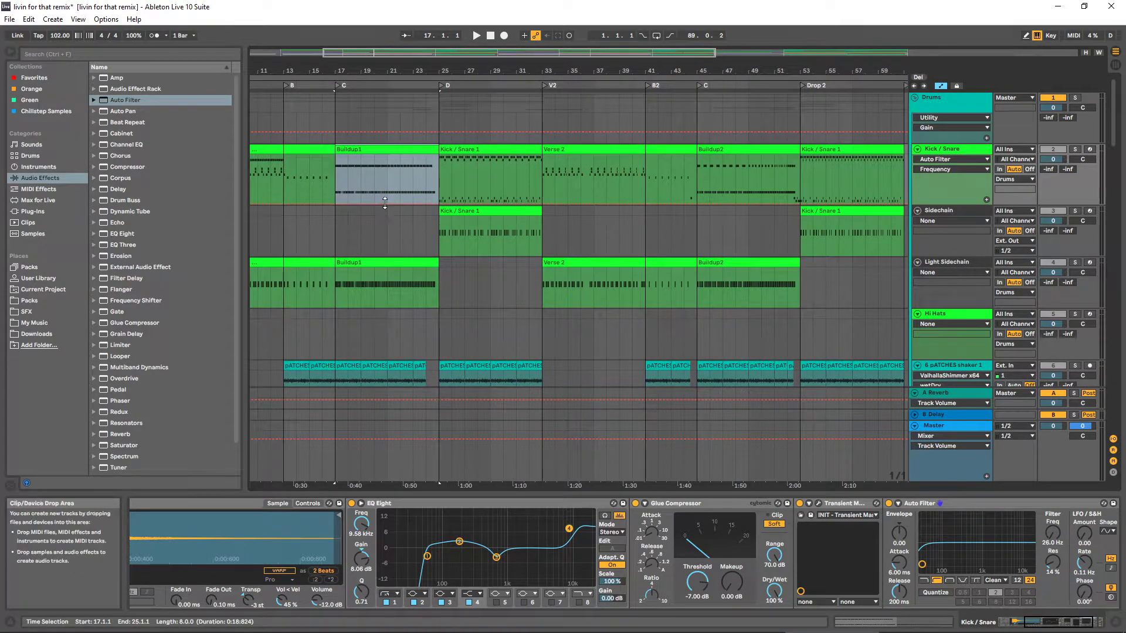
click(388, 179)
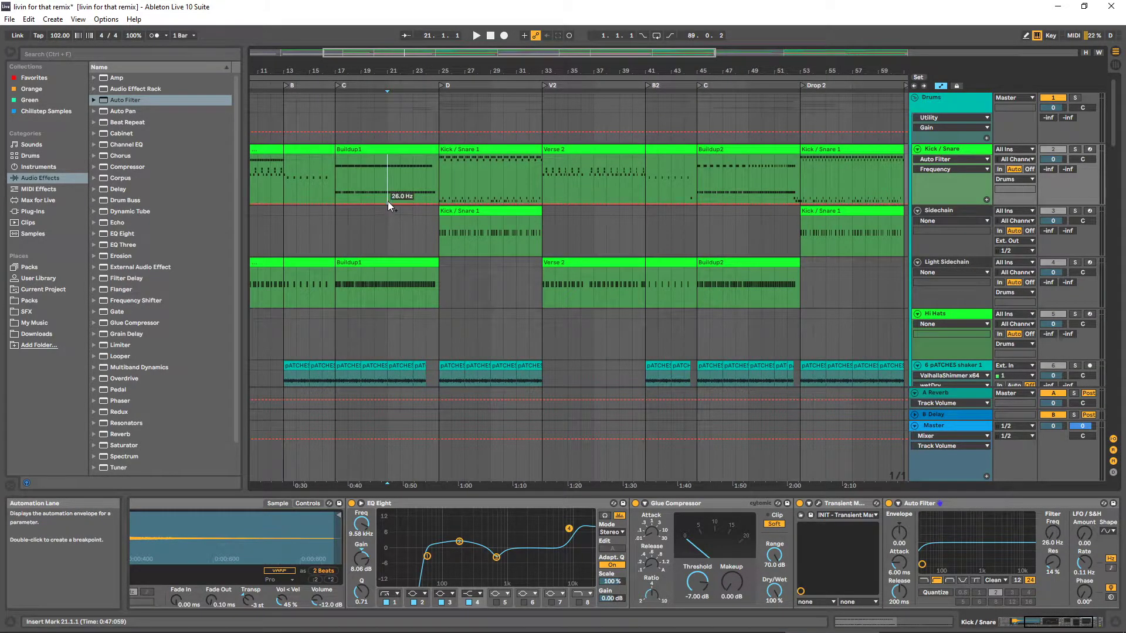
click(425, 203)
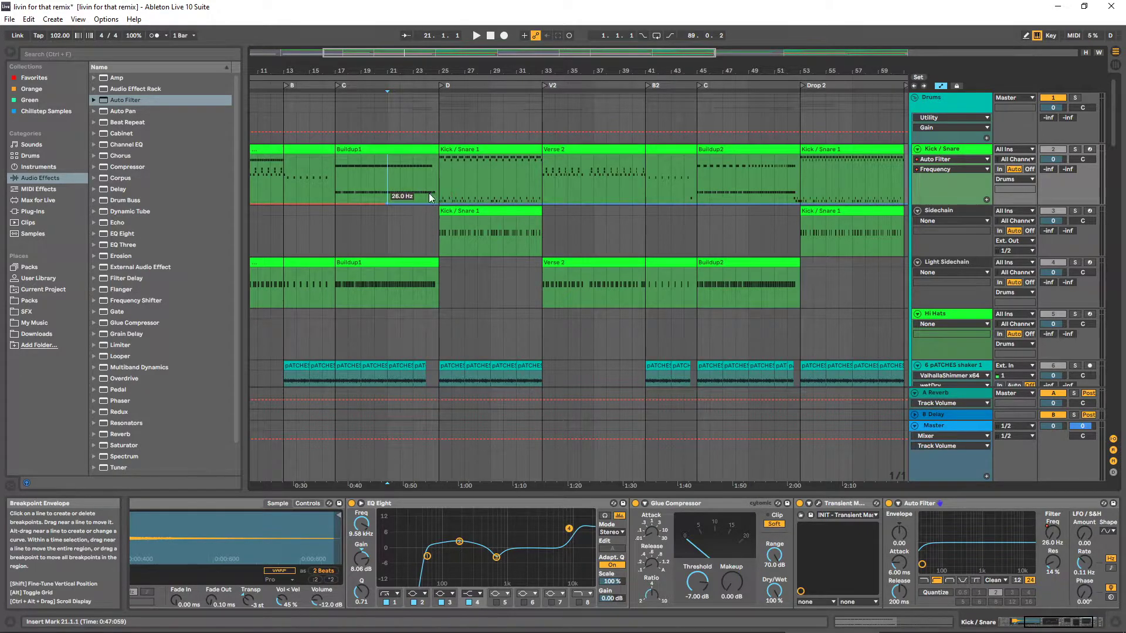
right_click(417, 180)
click(415, 83)
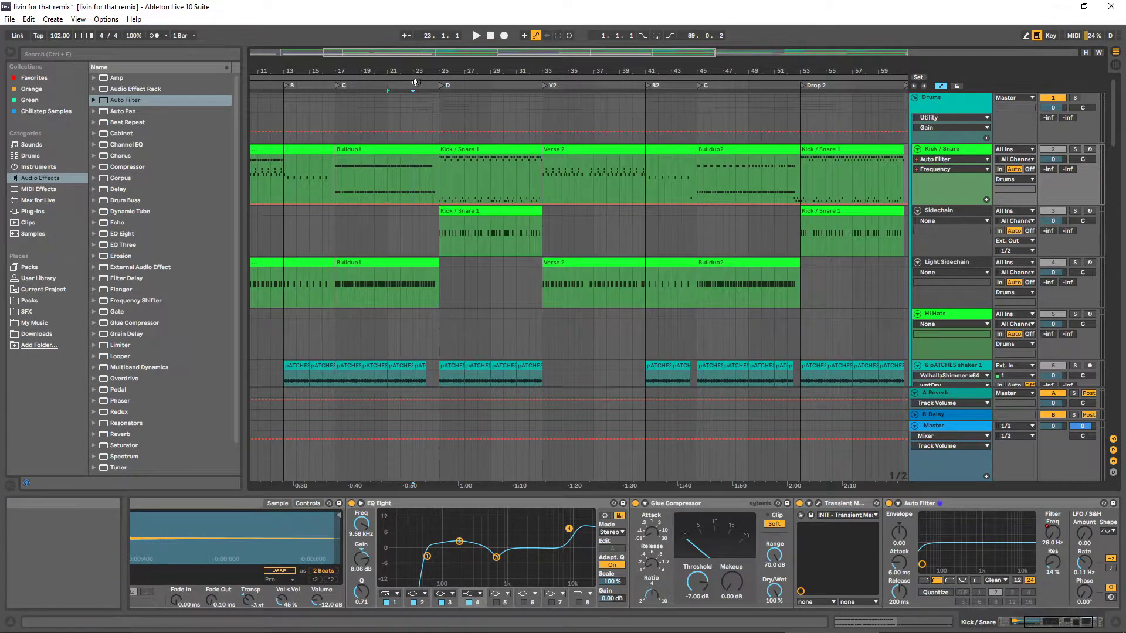
drag(415, 83, 417, 135)
drag(445, 204, 445, 189)
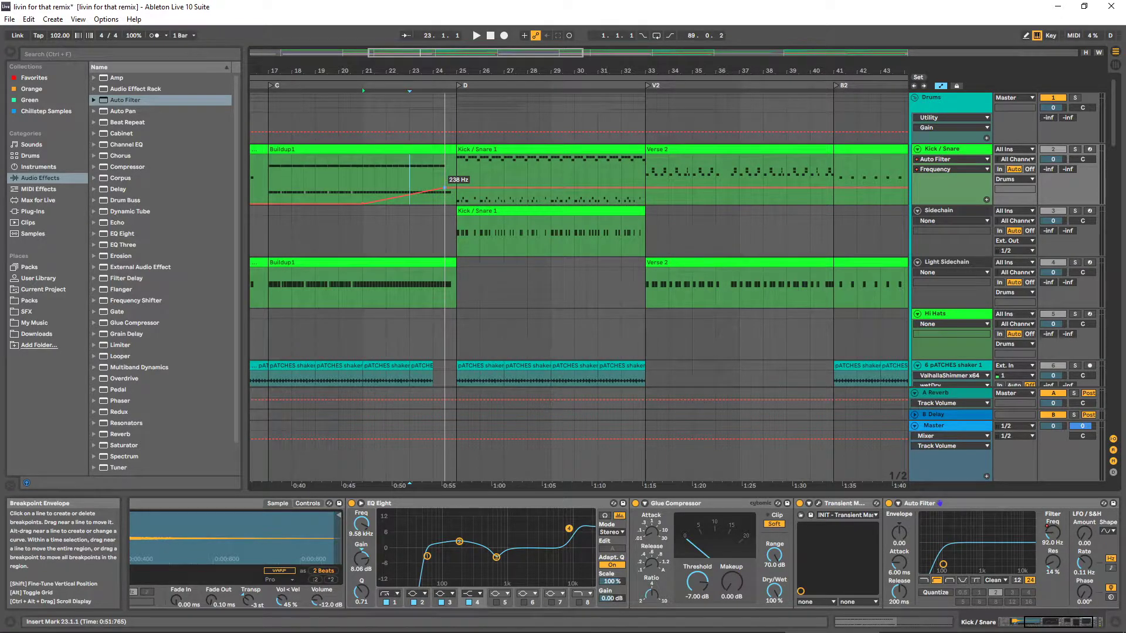
Solo the Kick / Snare track, play from bar 23 and raise the end breakpoint of the Frequency ramp
click(416, 179)
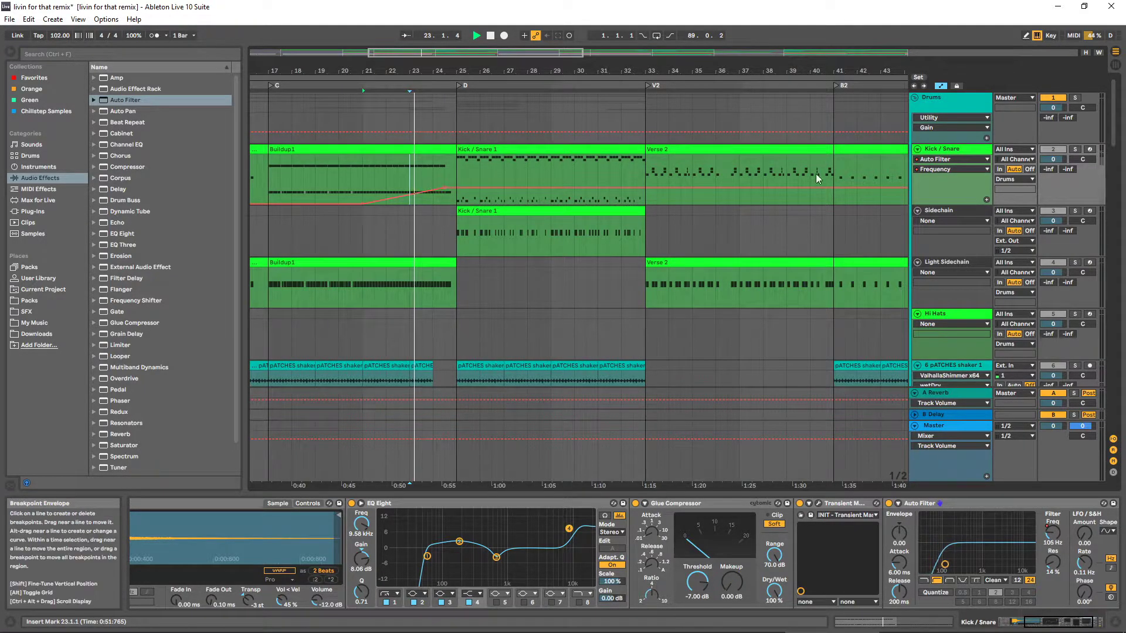
click(1075, 149)
key(space)
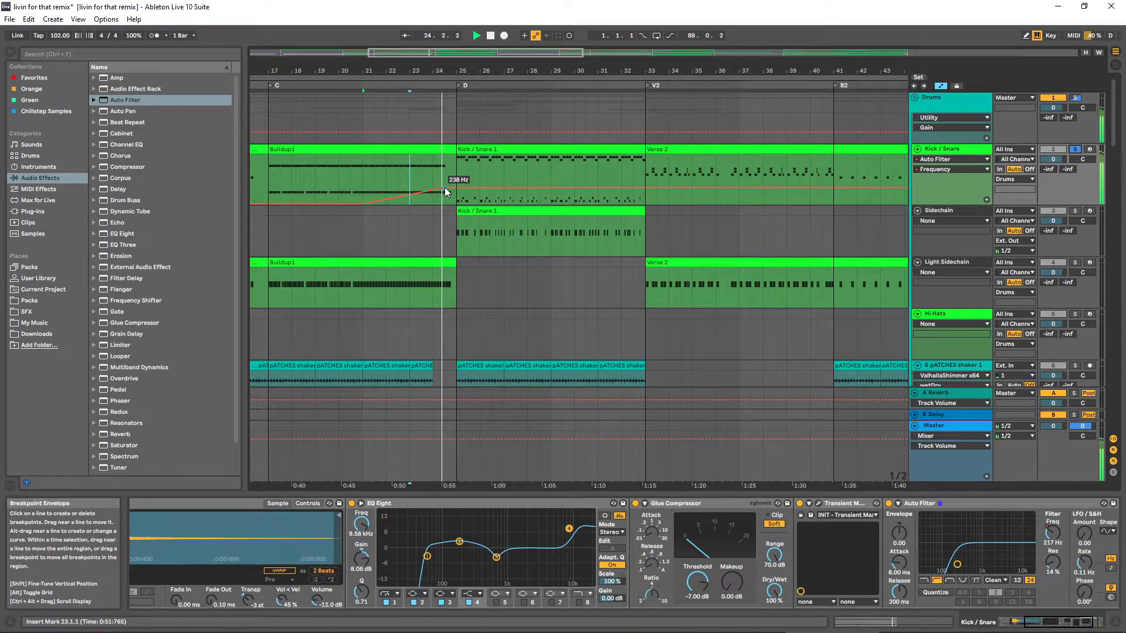
drag(445, 188, 445, 180)
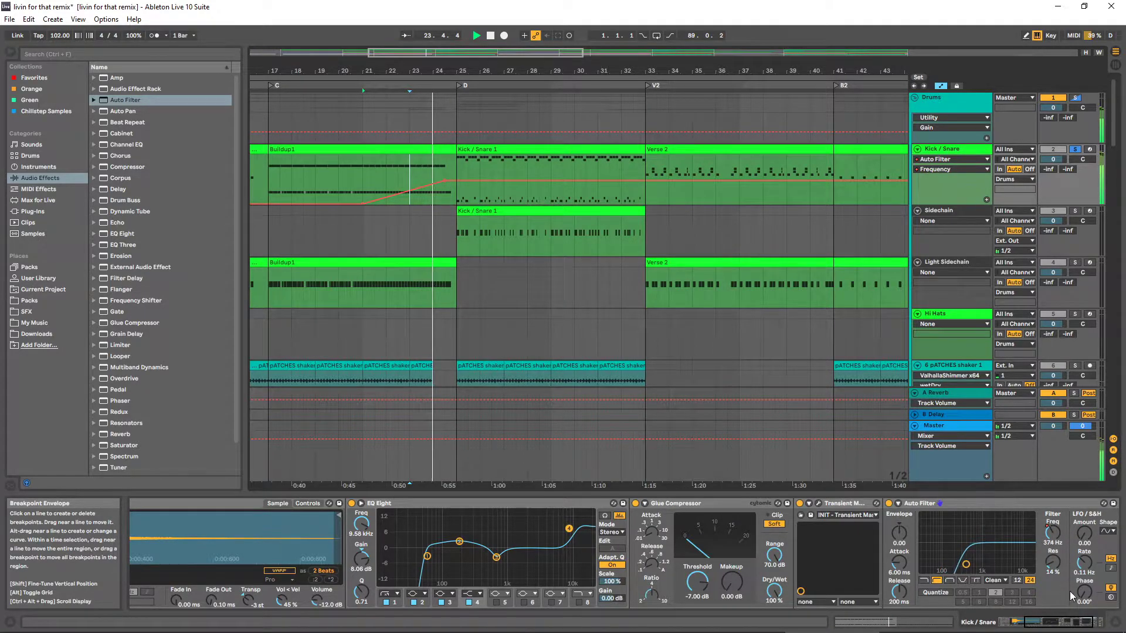
Move the Auto Filter from the OVA_Free_Snare_08 pad to the Amyte Snare 1 pad, after FabFilter Pro-Q 3
click(1048, 625)
key(space)
click(1049, 626)
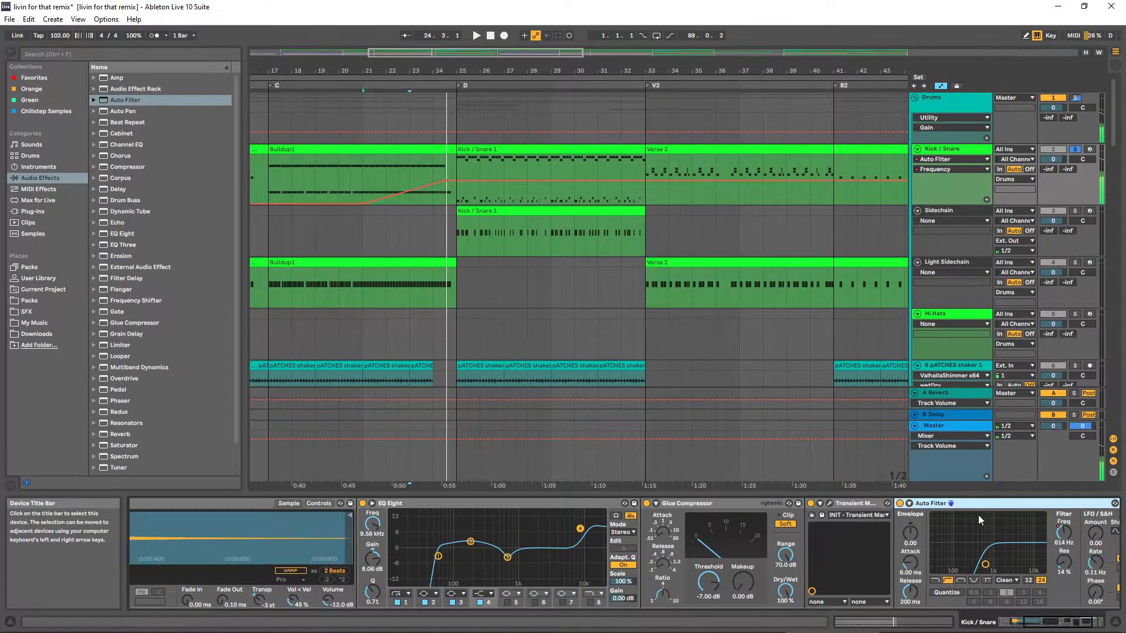
key(Delete)
click(1050, 626)
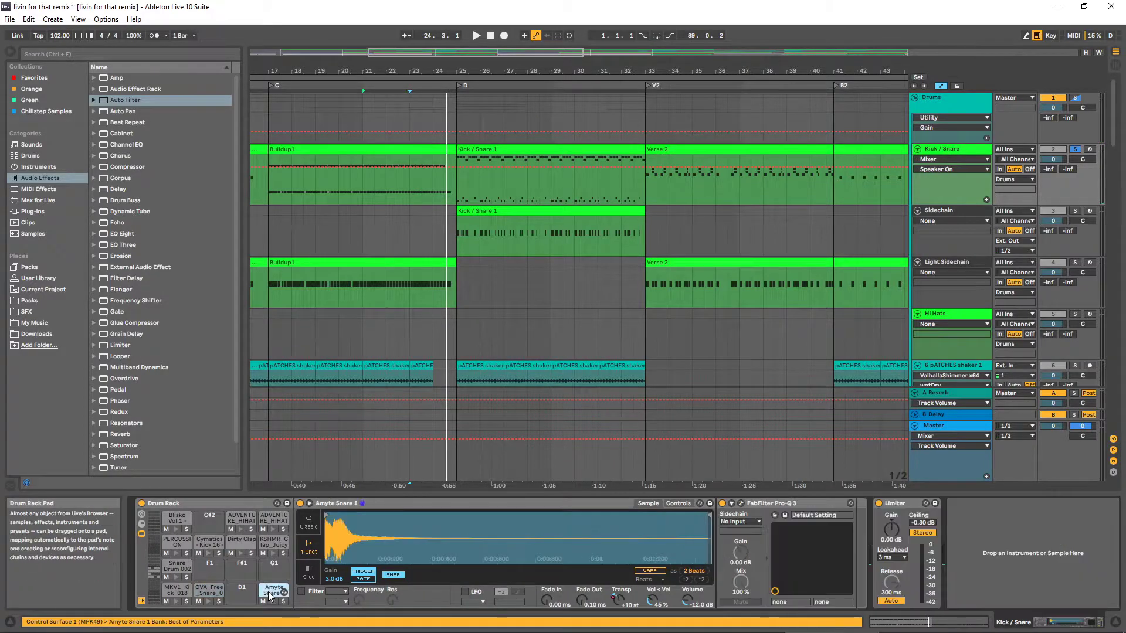
click(863, 533)
key(ctrl+z)
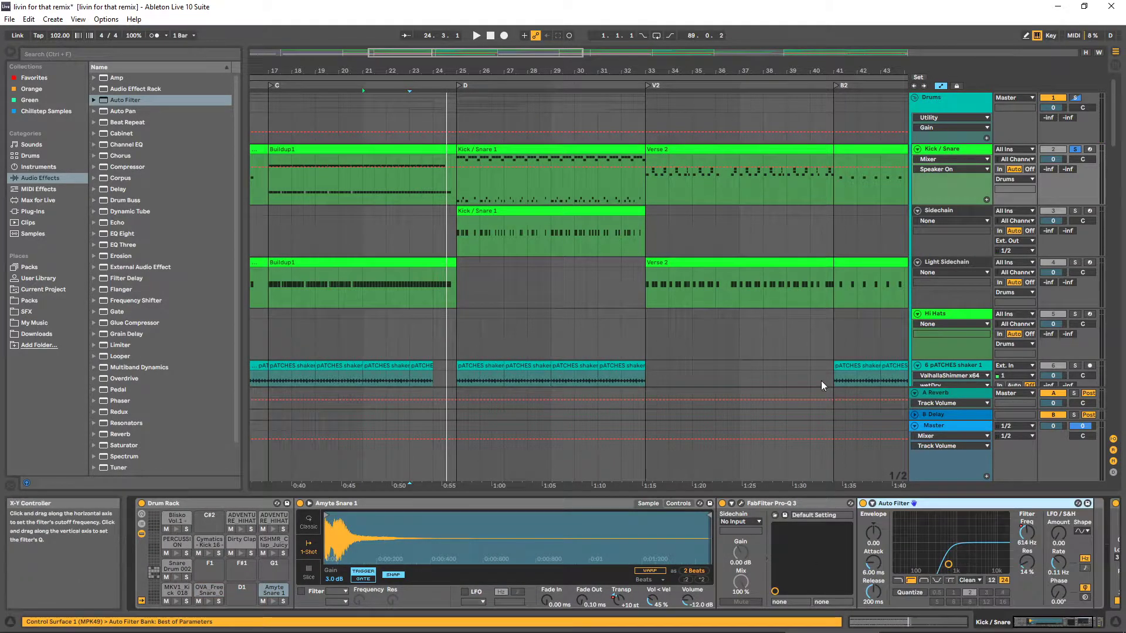
Show the moved filter's Frequency automation during playback and lower the ramp's end breakpoint to about 238 Hz
key(space)
right_click(1026, 532)
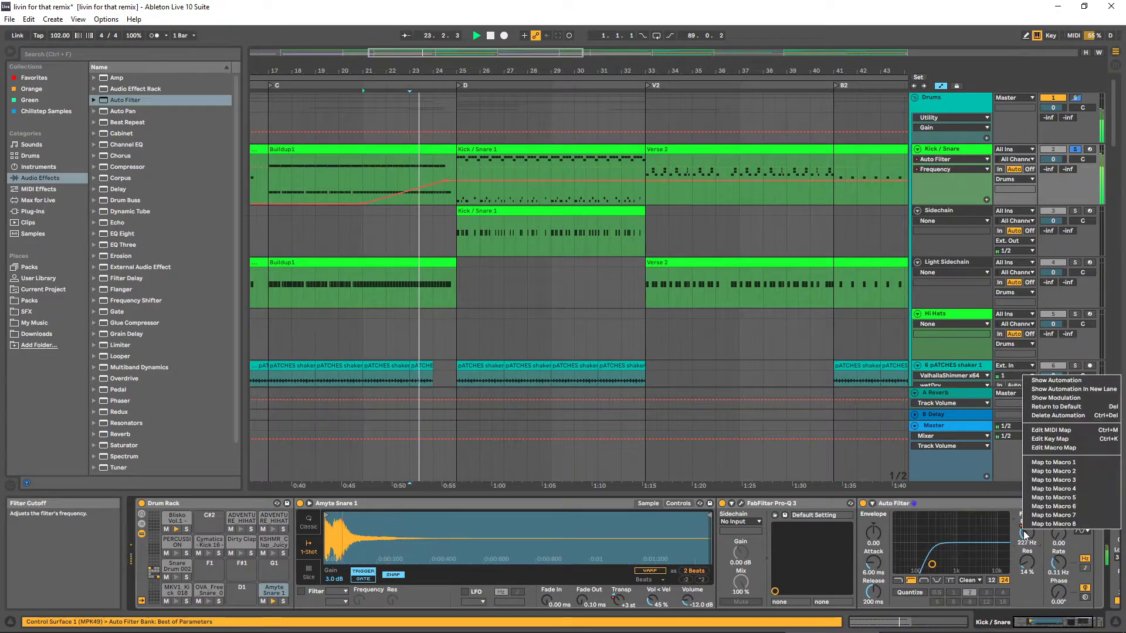
click(996, 387)
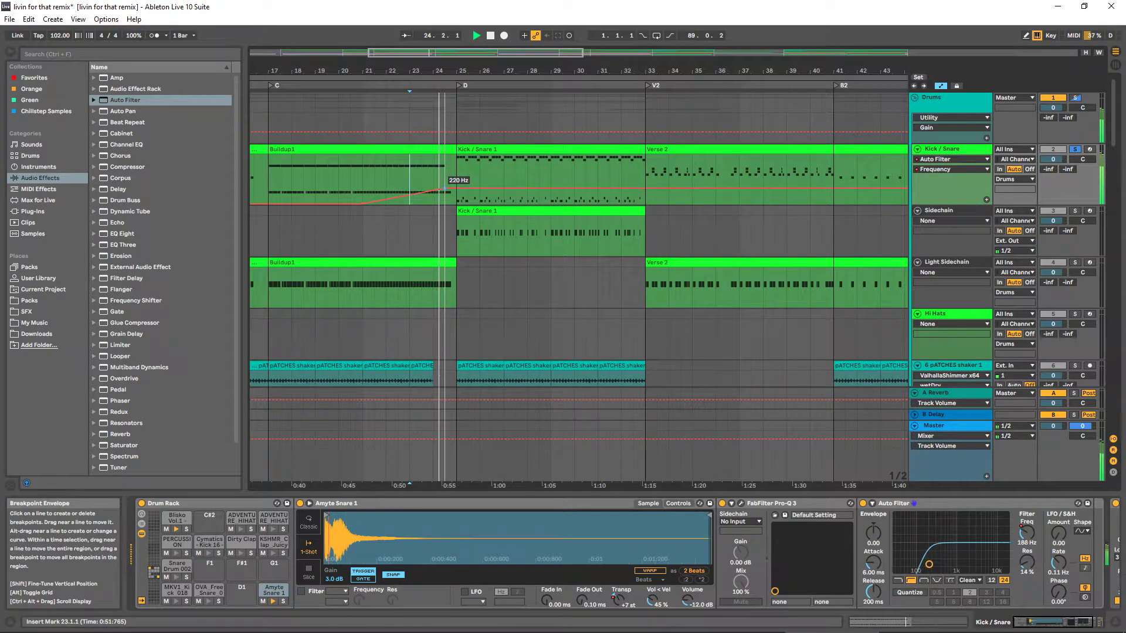
drag(445, 183, 446, 190)
Play from bar 21, raise the ramp's end breakpoint to about 301 Hz and return the envelope to its minimum at bar 25
click(367, 185)
key(space)
key(space)
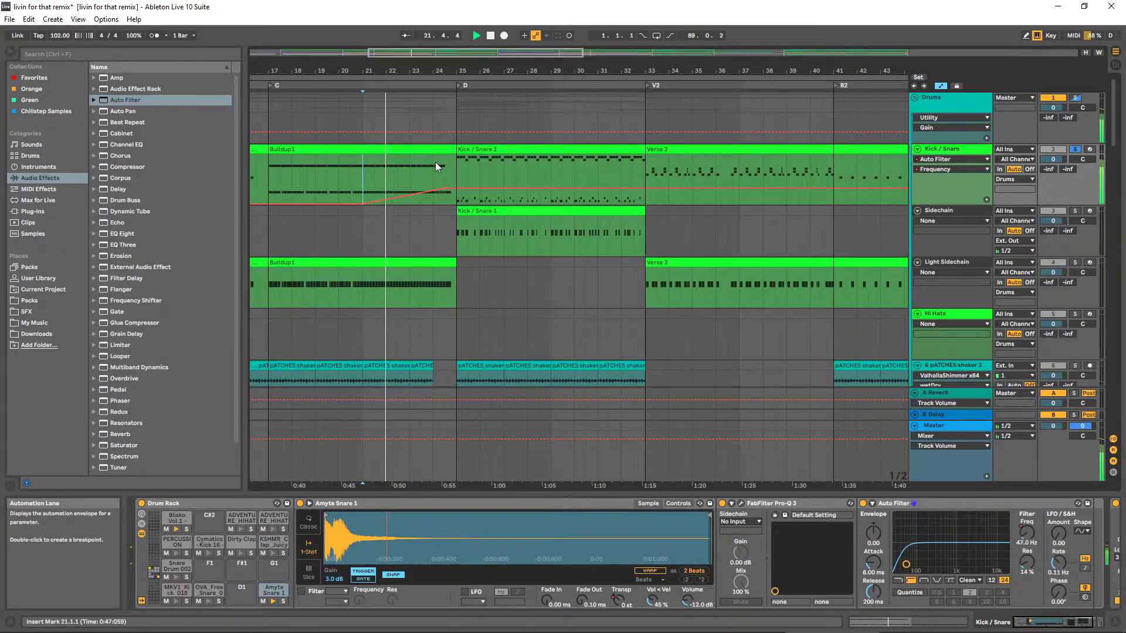
drag(469, 182, 447, 186)
key(space)
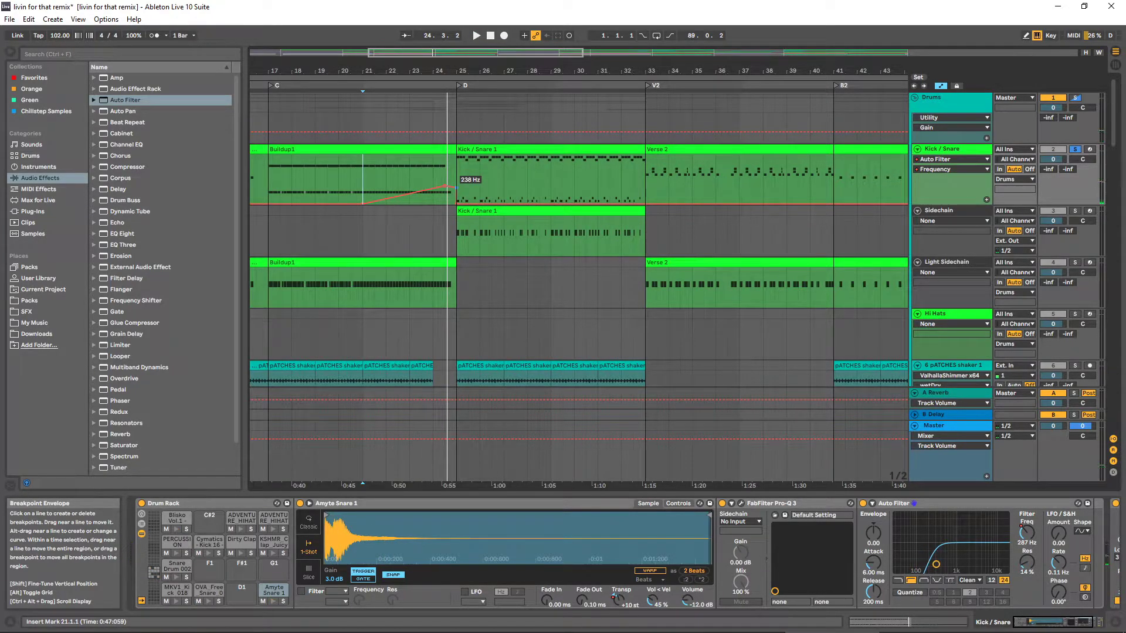
Replay from bar 24 and match the Frequency breakpoint at bar 25 to the ramp's 301 Hz end breakpoint
click(434, 175)
key(space)
key(space)
mouse_move(447, 191)
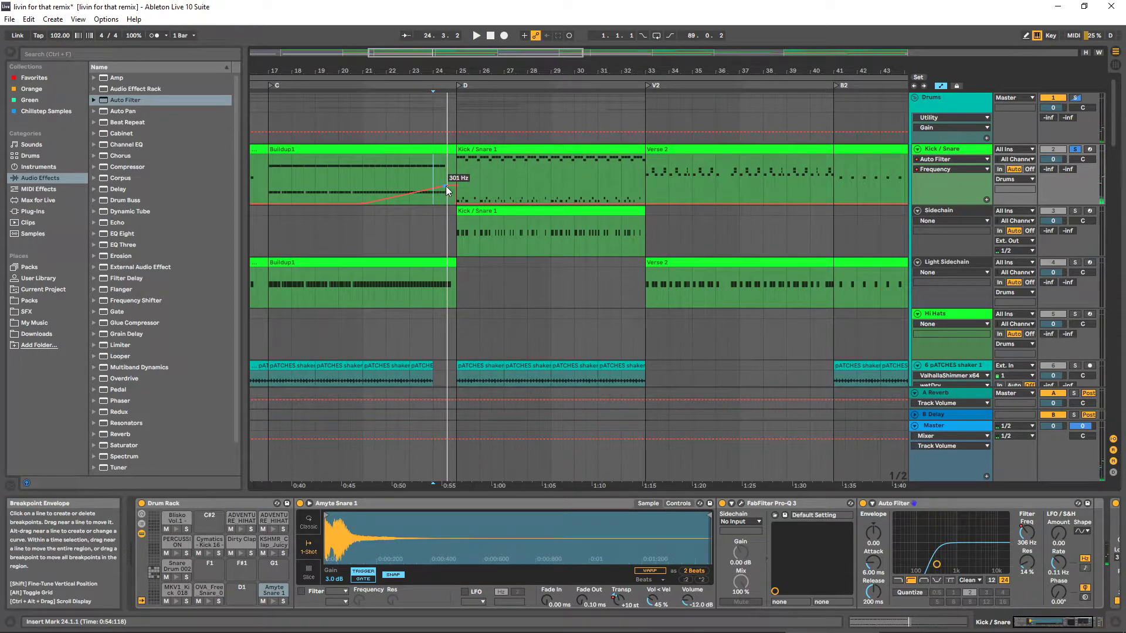
right_click(452, 191)
click(476, 207)
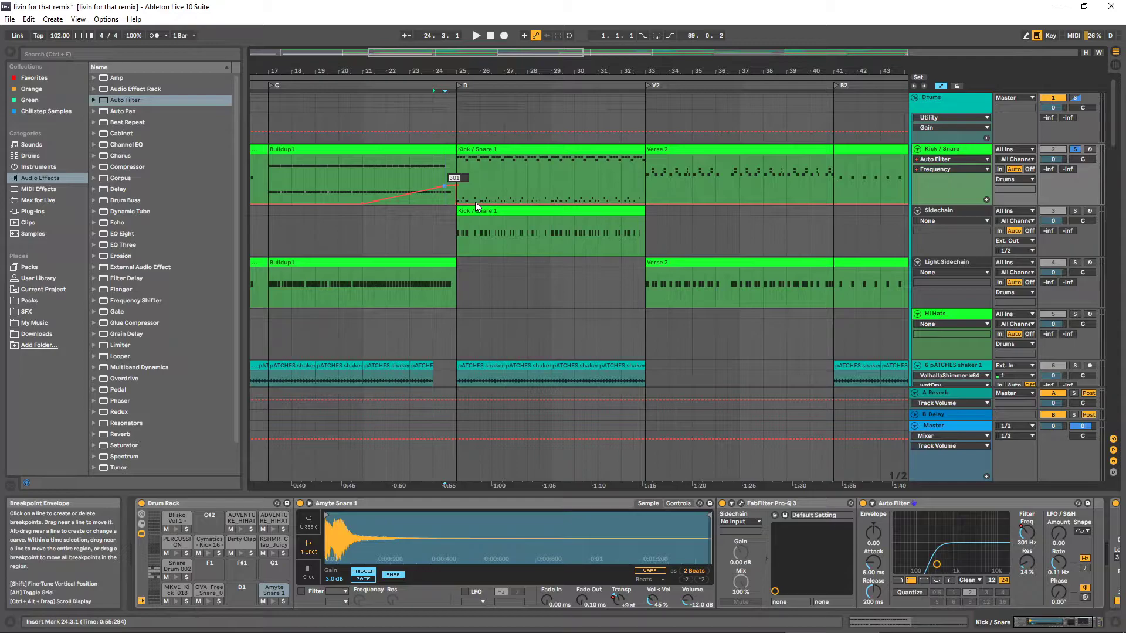
click(462, 197)
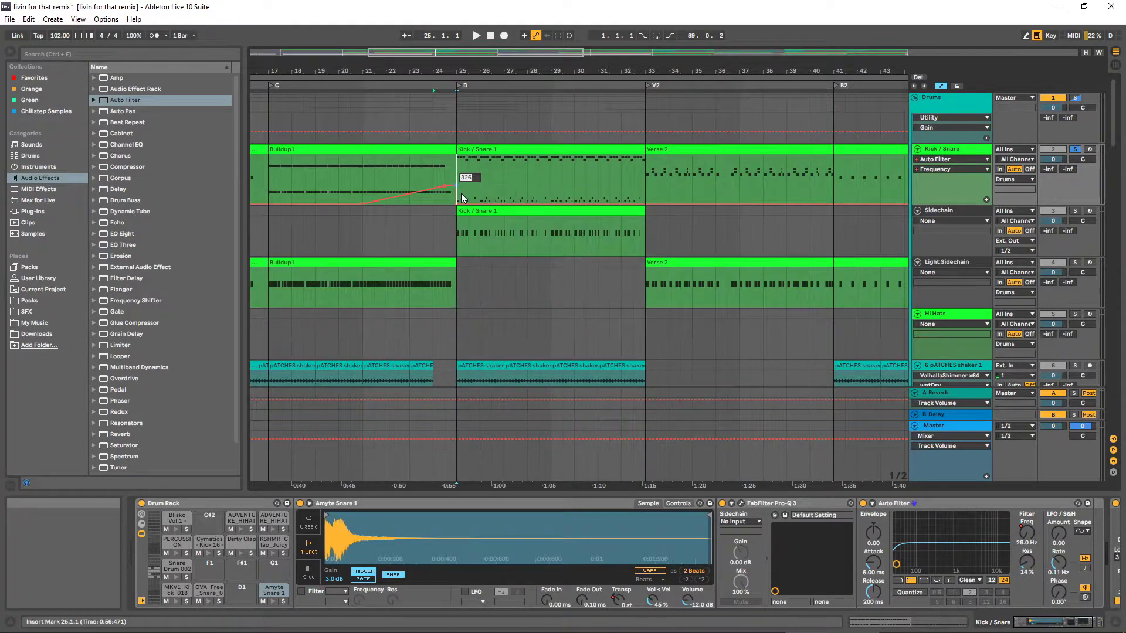
Play the build-up unsoloed from bar 21, then set the ramp's last two Frequency breakpoints to 252 Hz
click(362, 193)
key(space)
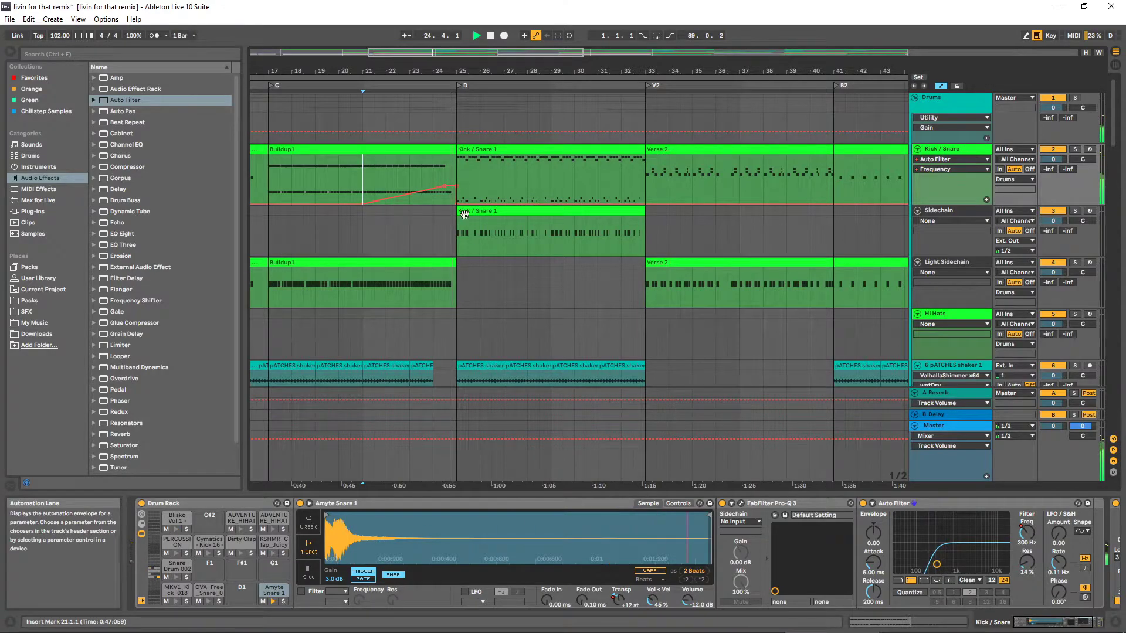
key(space)
click(451, 187)
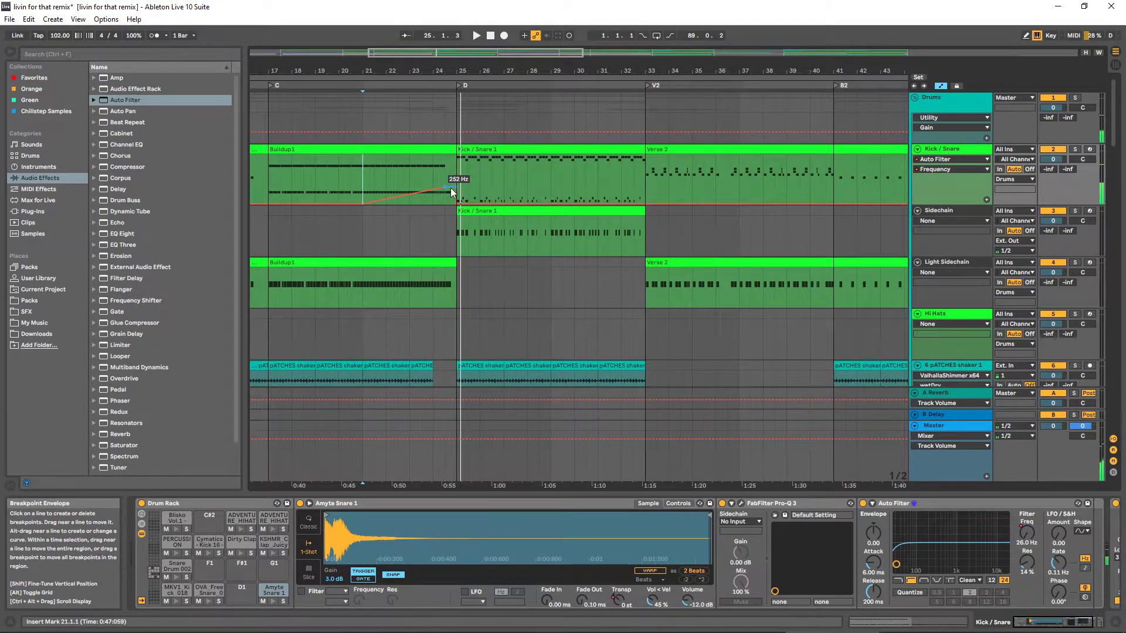
right_click(450, 186)
click(469, 194)
text(258)
key(Return)
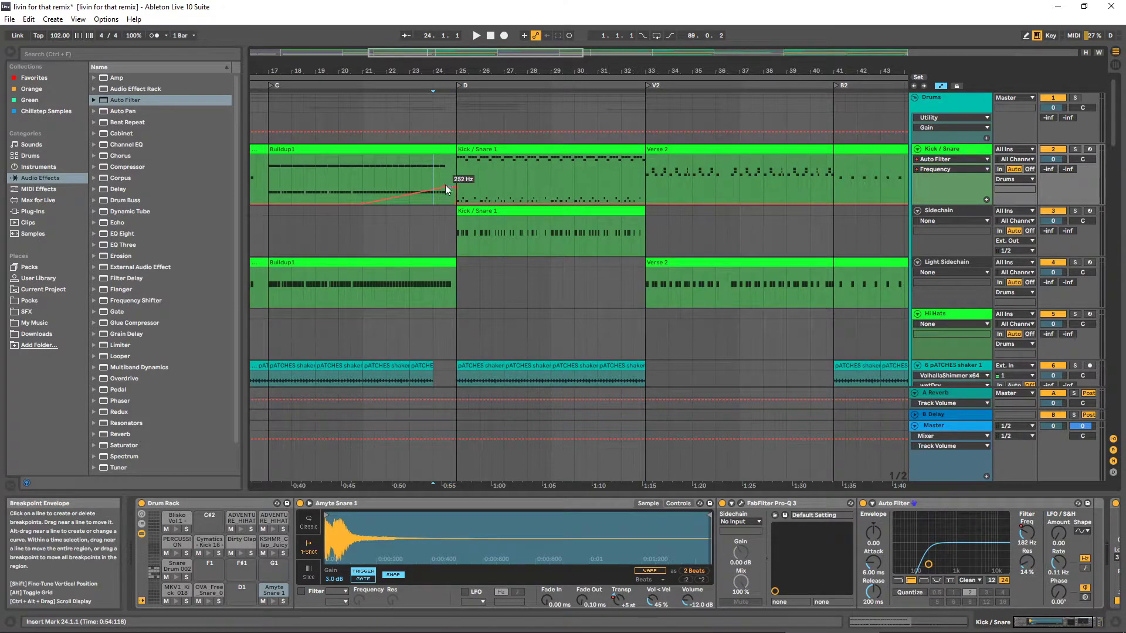
Copy the Frequency automation of Buildup1, bars 17 to 25, onto the Buildup2 section starting at bar 45
drag(269, 176, 456, 182)
key(minus)
key(minus)
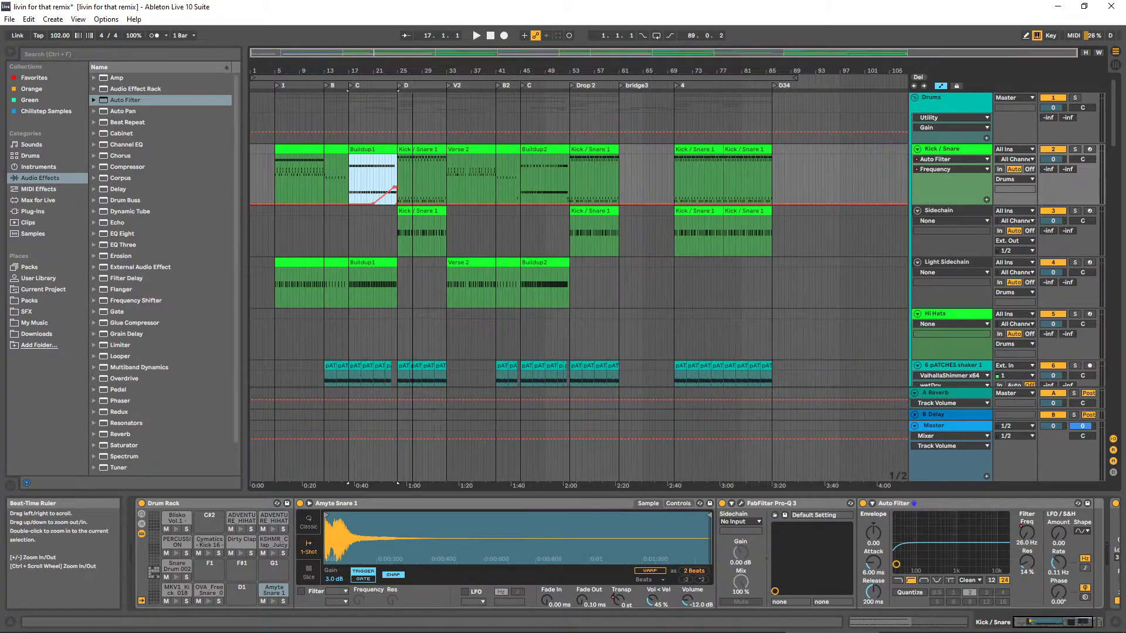
click(517, 170)
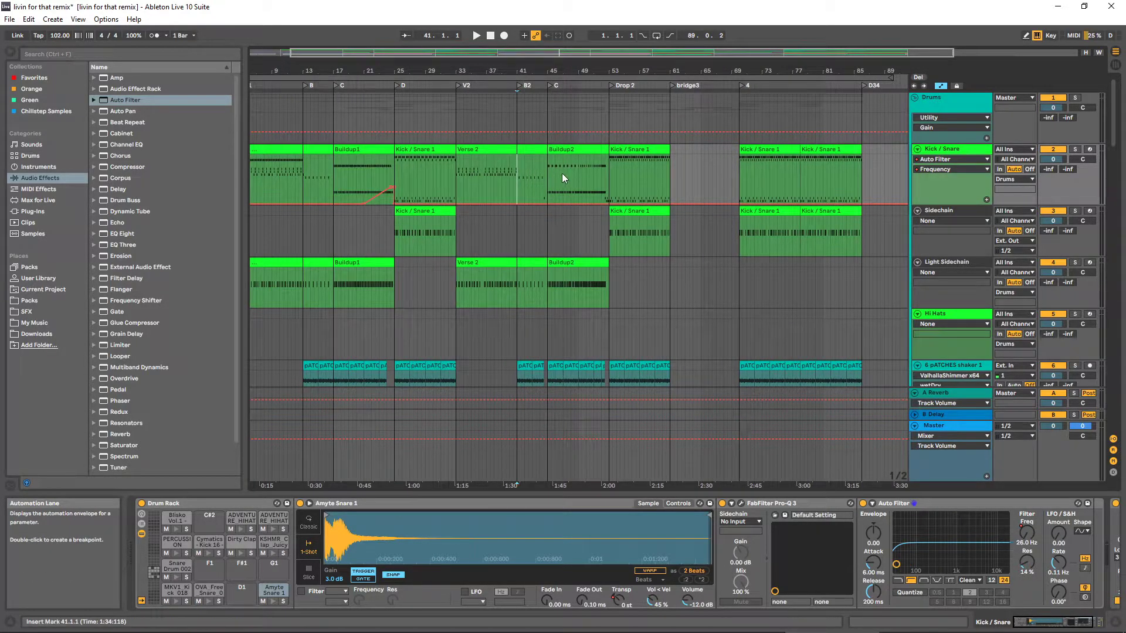
click(578, 174)
key(shift+Right)
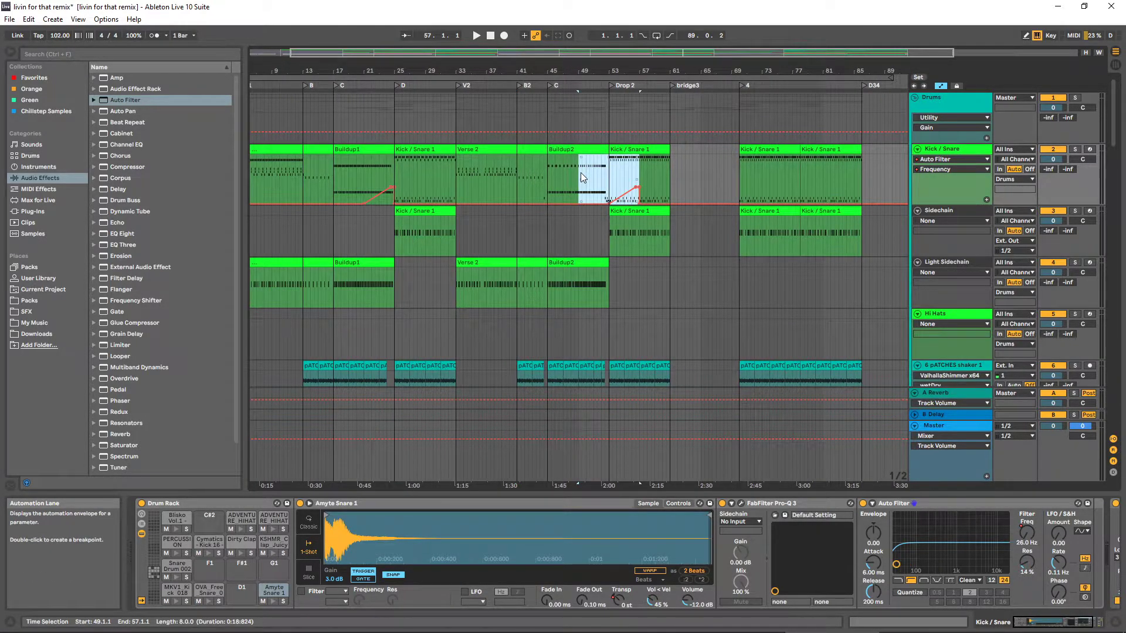
key(ctrl+z)
key(minus)
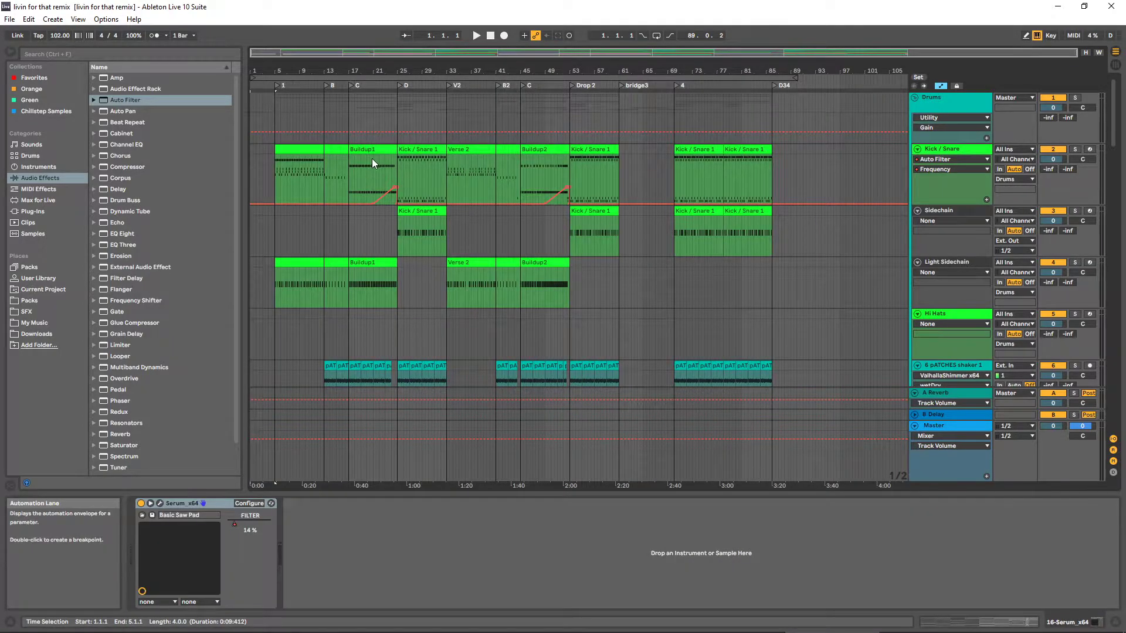
Locate the 16 Serum_x64 track and solo it
click(377, 153)
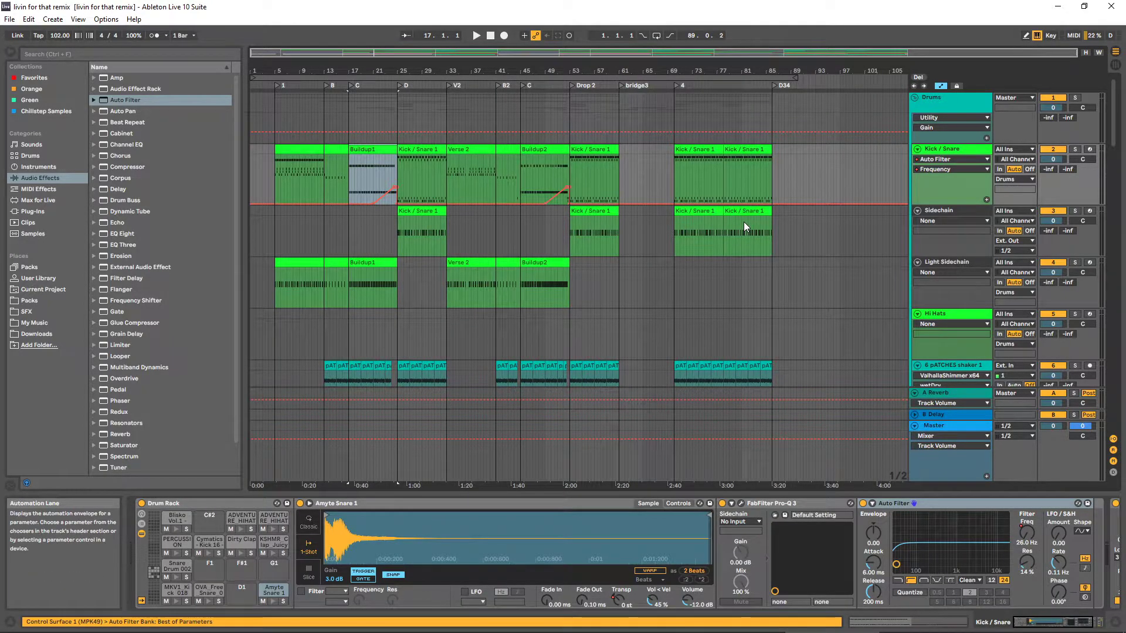
scroll(456, 245, down, 5)
scroll(452, 248, up, 4)
scroll(394, 266, down, 12)
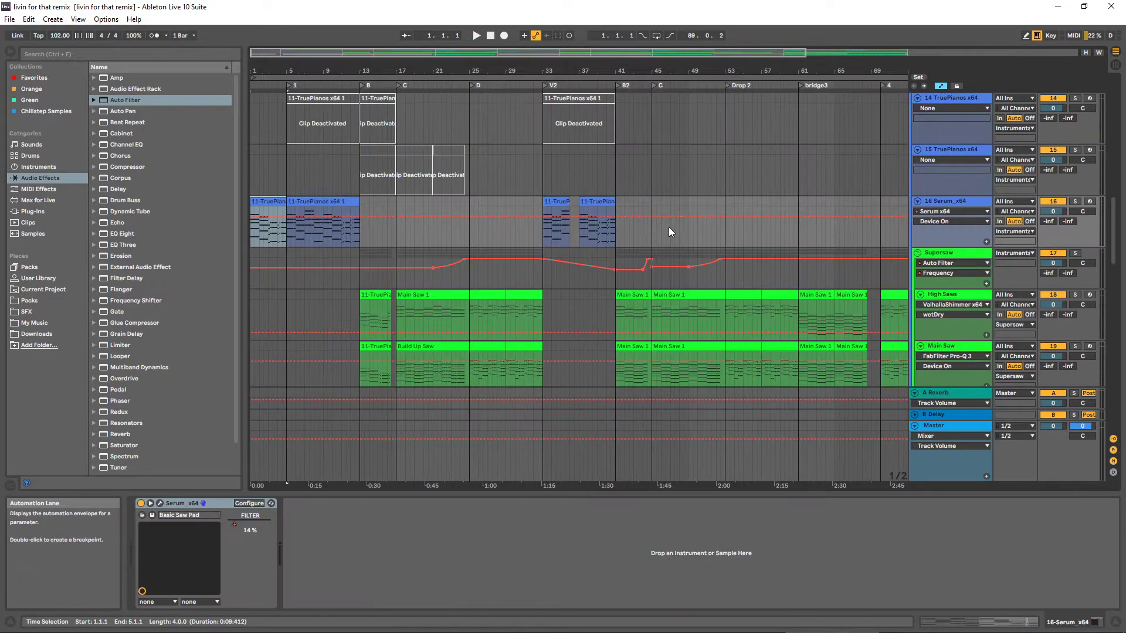
scroll(668, 226, up, 2)
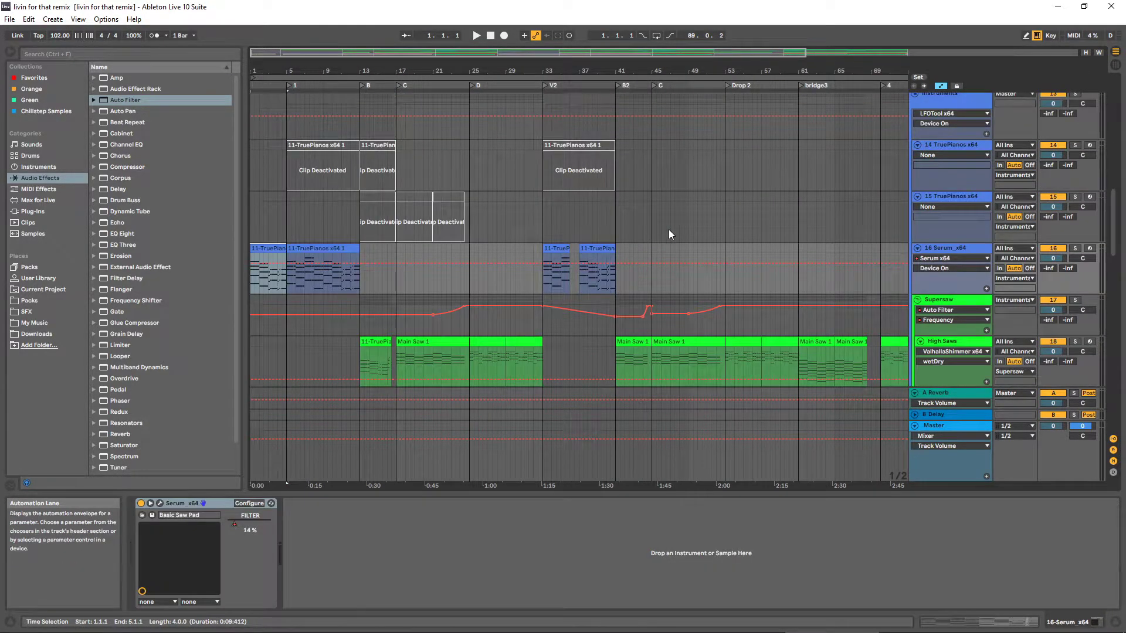
scroll(668, 230, down, 2)
click(1075, 214)
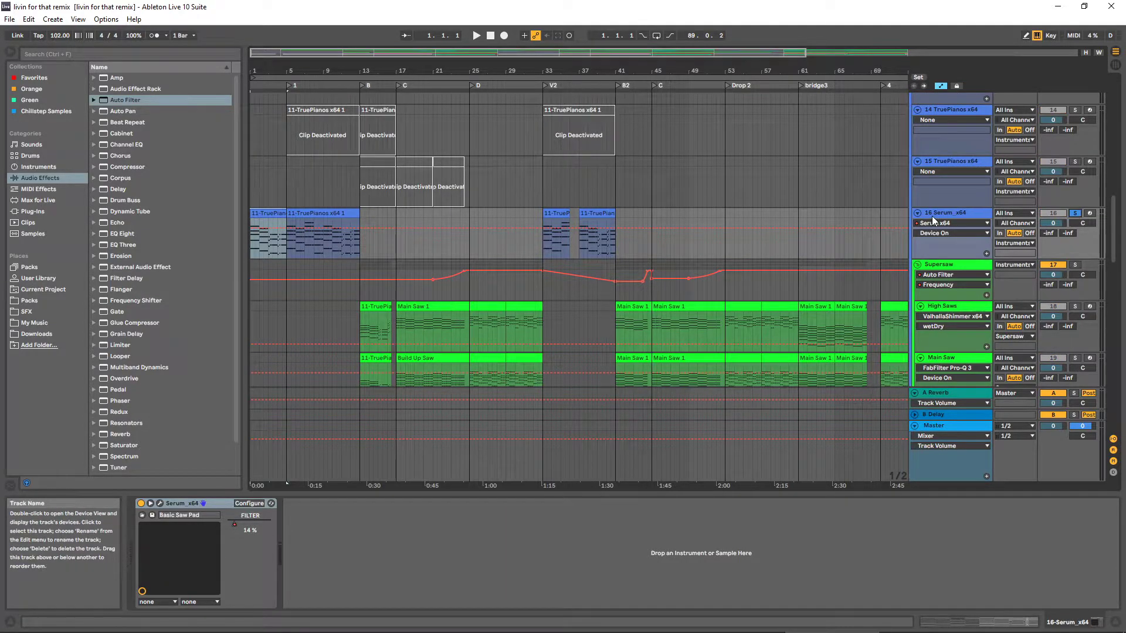
Open the 16 Serum_x64 track's synth, review its oscillator and effects pages, and close it
click(159, 504)
drag(722, 166, 768, 151)
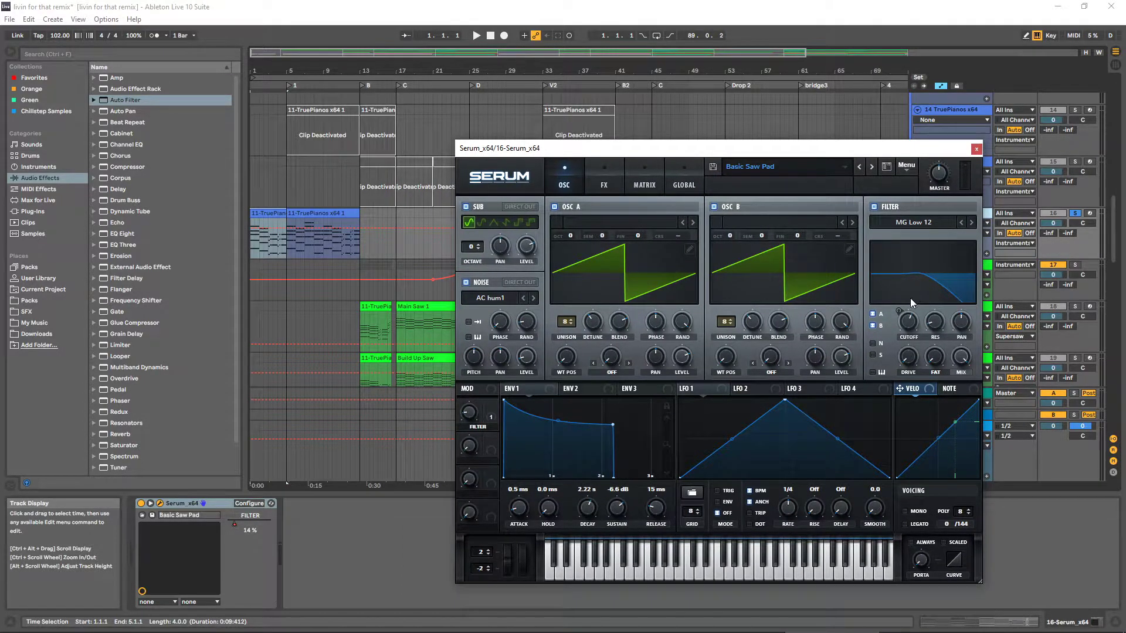
click(604, 183)
click(564, 184)
click(978, 150)
Play the soloed 16 Serum_x64 clip from bar 5 while viewing the synth's interface
scroll(586, 275, down, 3)
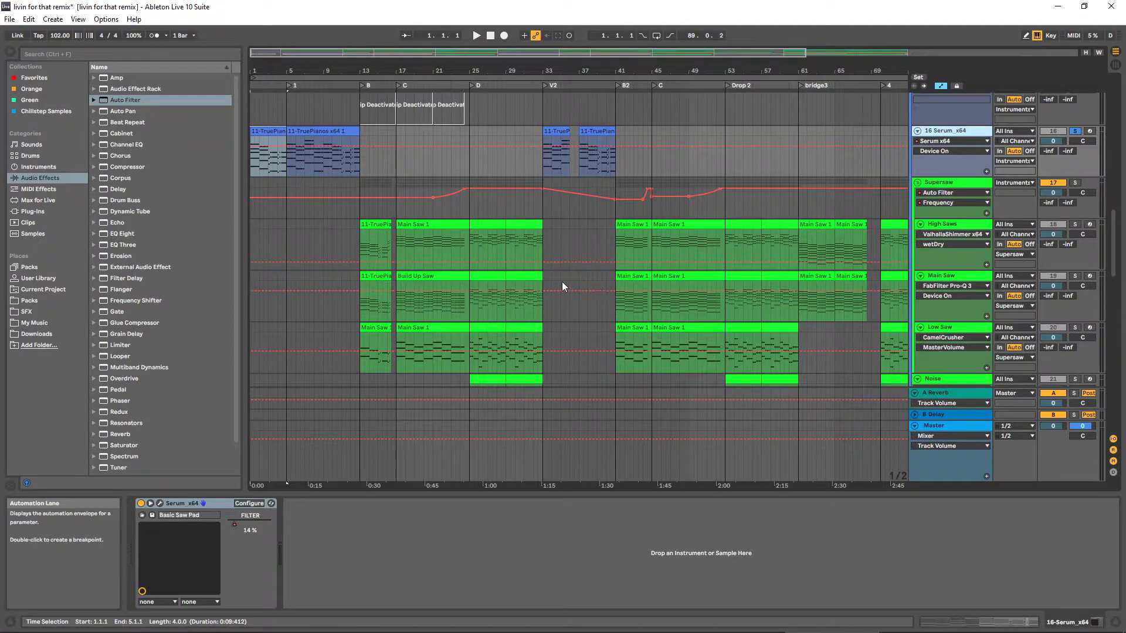
click(571, 251)
scroll(434, 211, up, 2)
click(294, 168)
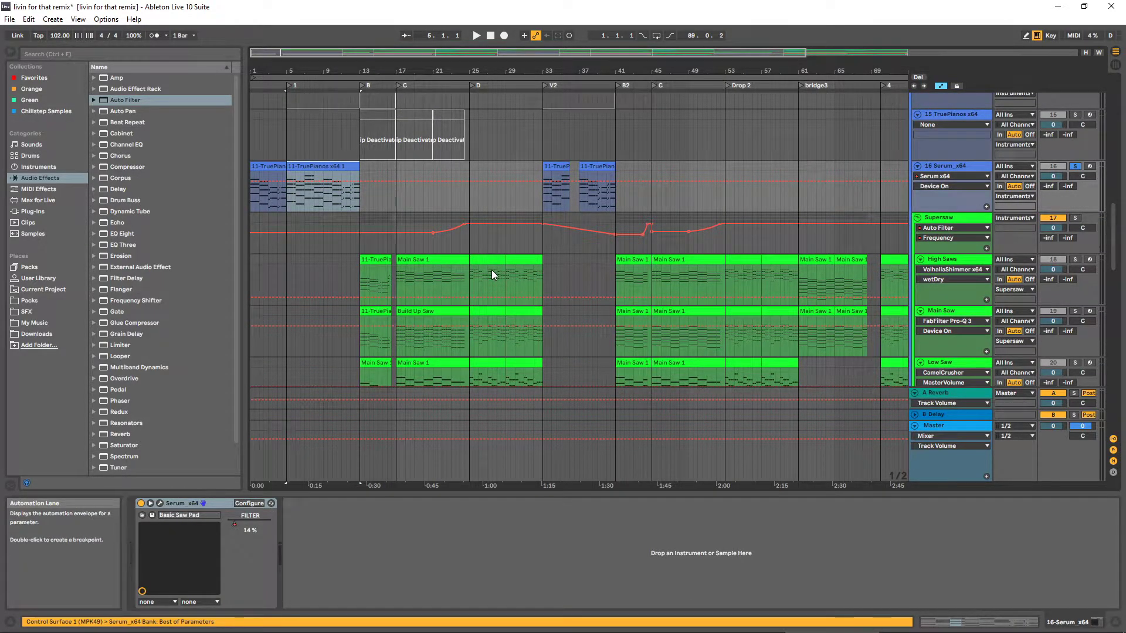
scroll(495, 277, up, 1)
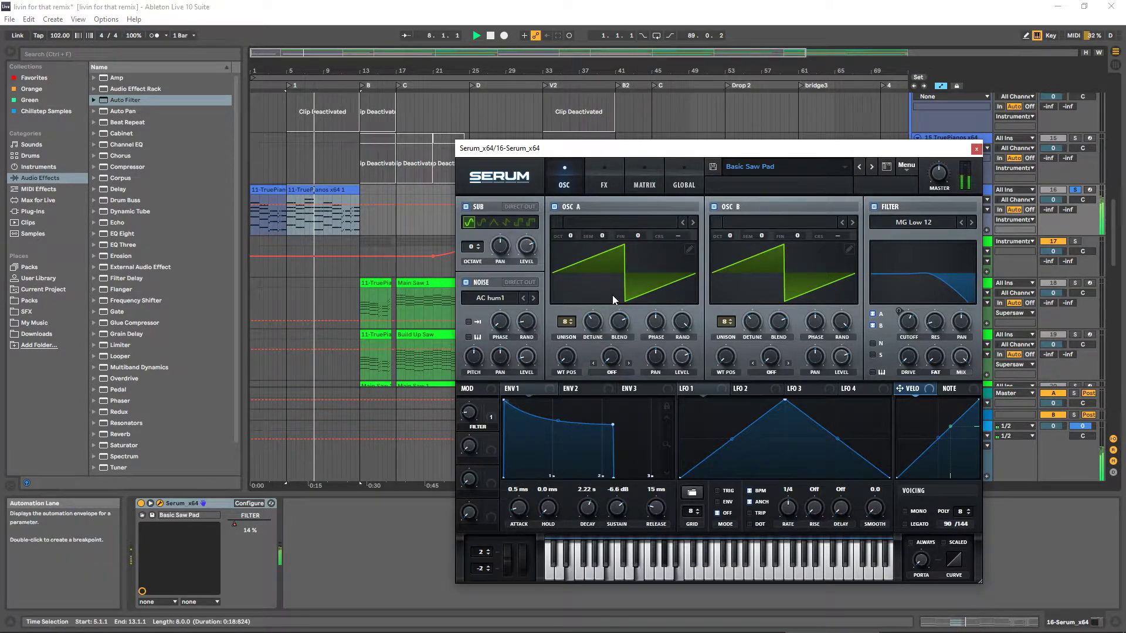
click(976, 148)
Solo the Main Saw track for comparison and stop playback
click(358, 350)
click(432, 352)
click(1073, 321)
key(space)
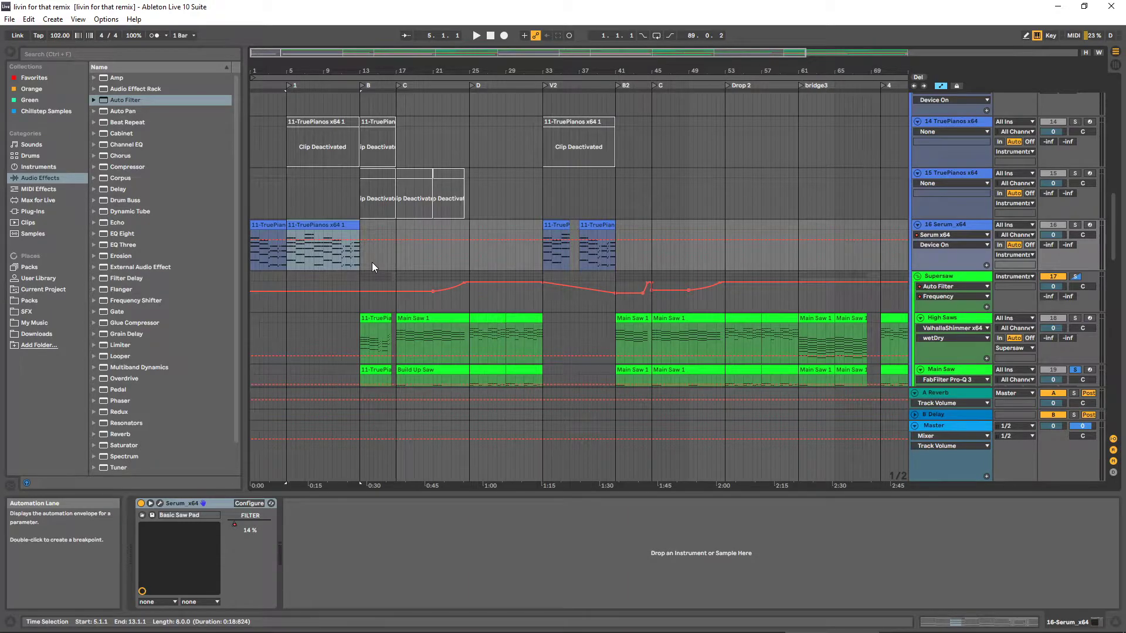
Display the FILTER automation on the 16 Serum_x64 track and play its ramp soloed from bar 11
drag(360, 258, 398, 228)
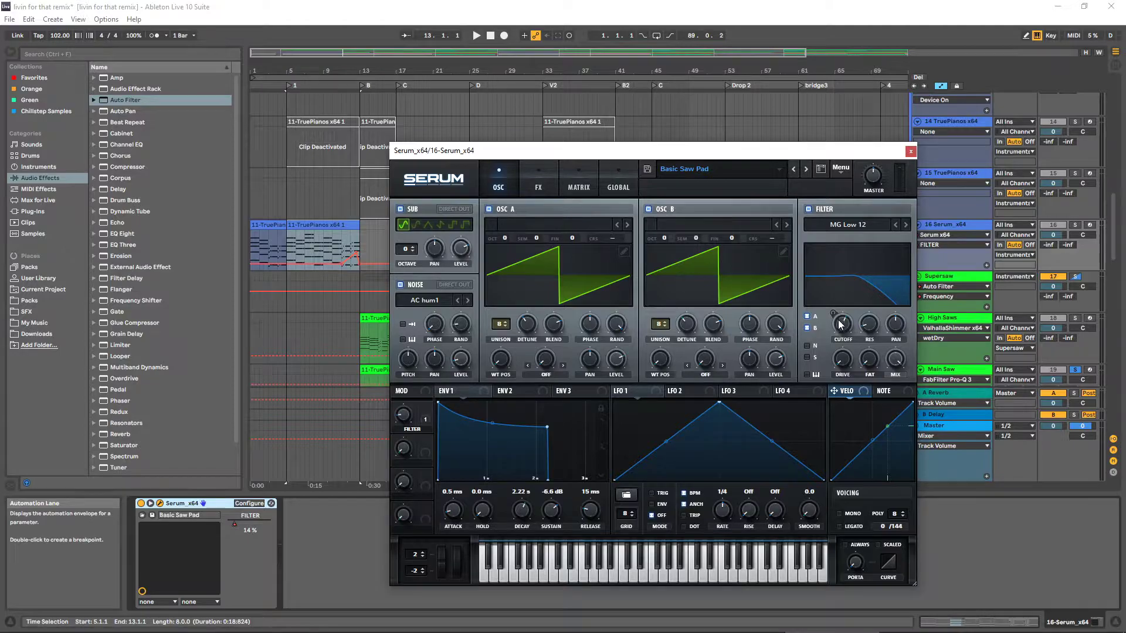
click(910, 151)
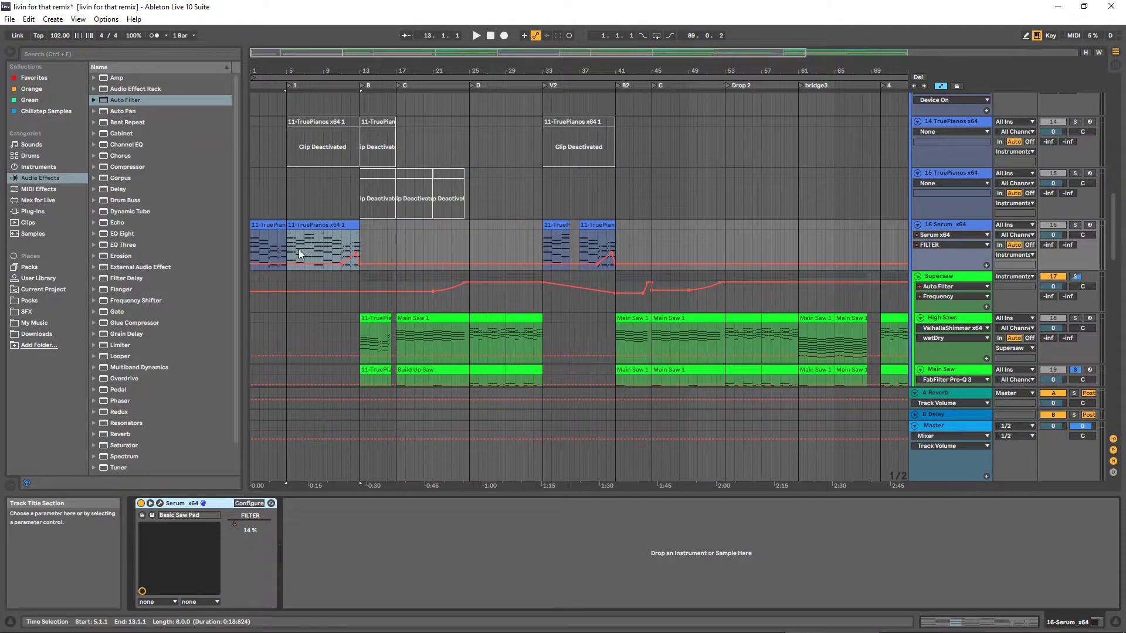
click(342, 241)
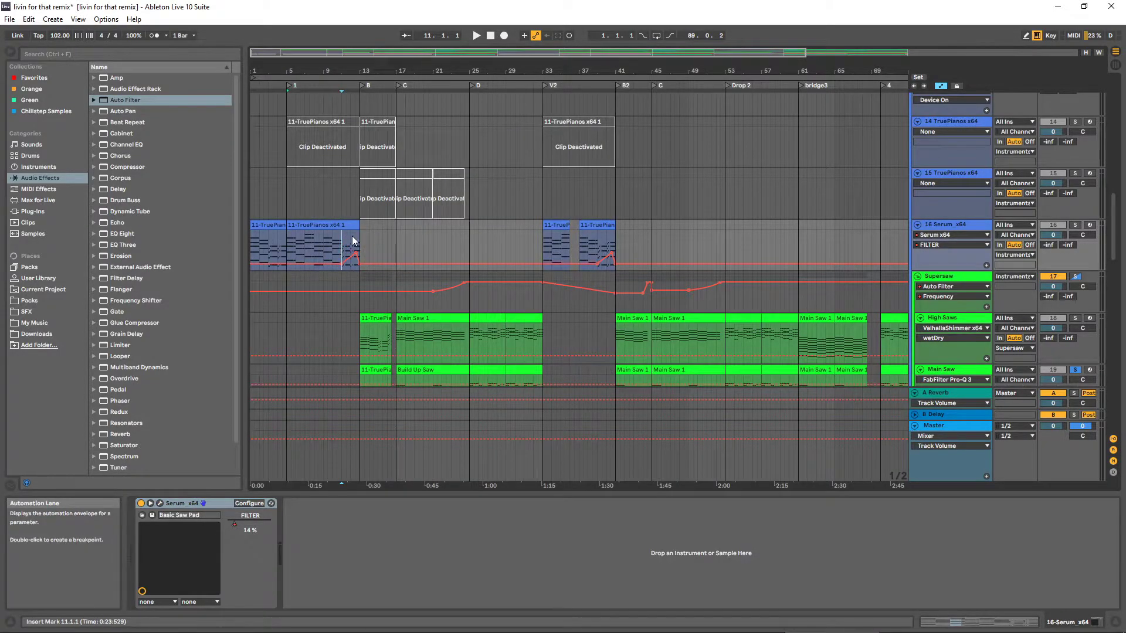
key(space)
drag(340, 76, 340, 99)
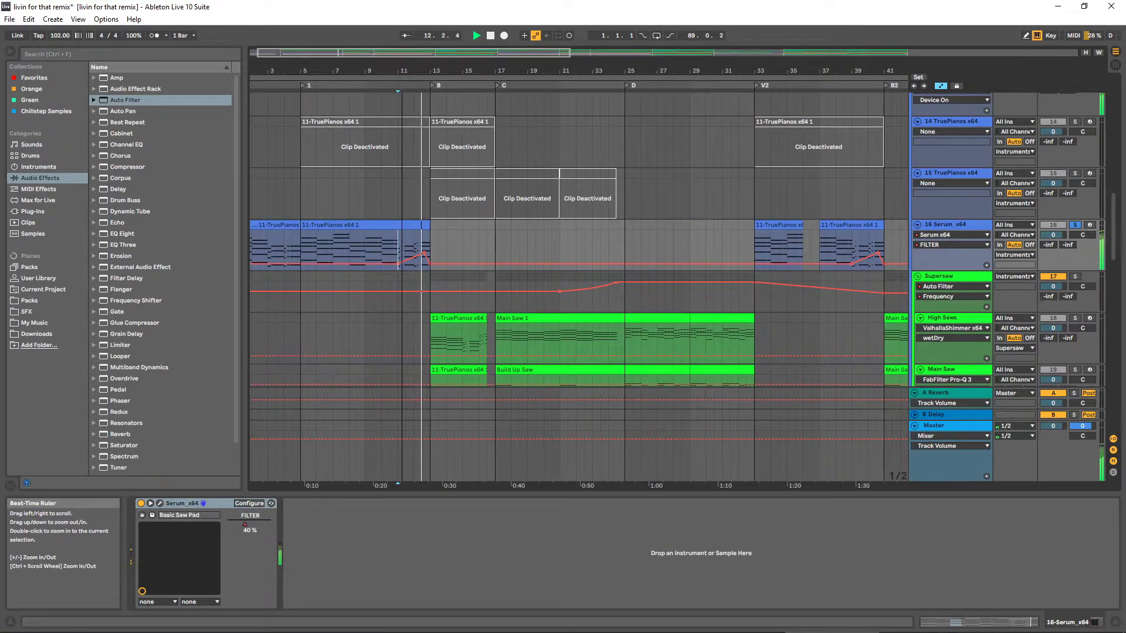
key(space)
key(minus)
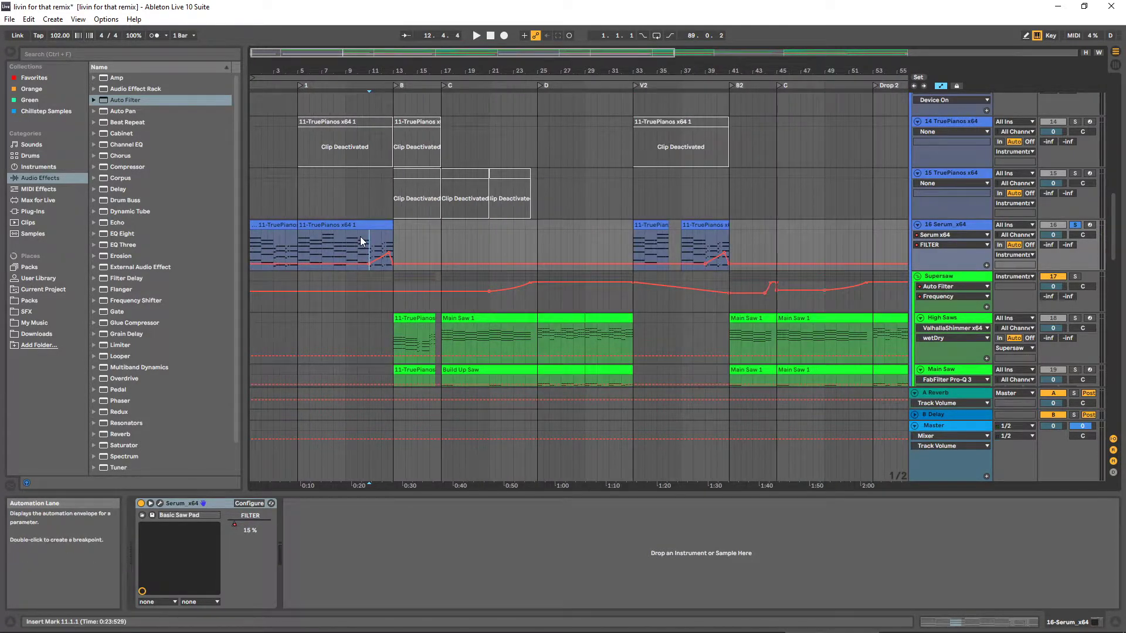
Open the notes of the 16 Serum_x64 clip spanning bars 5 to 13
double_click(360, 238)
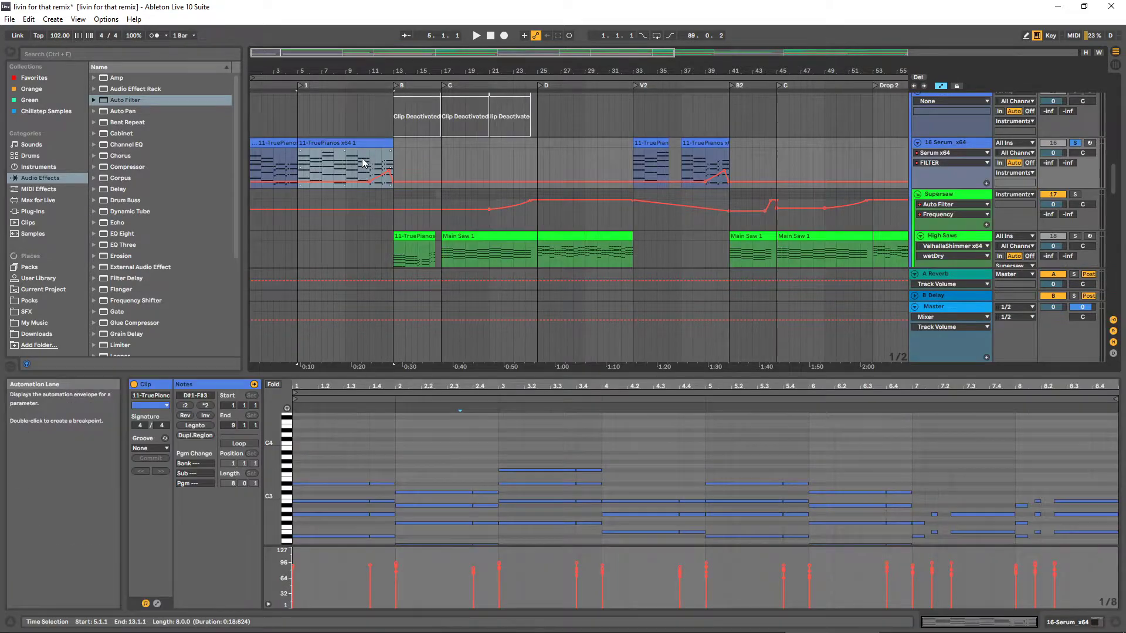
click(344, 160)
Try a copy of the build-up's Main Saw 1 clip at bar 5 on High Saws, then remove it
scroll(489, 202, down, 2)
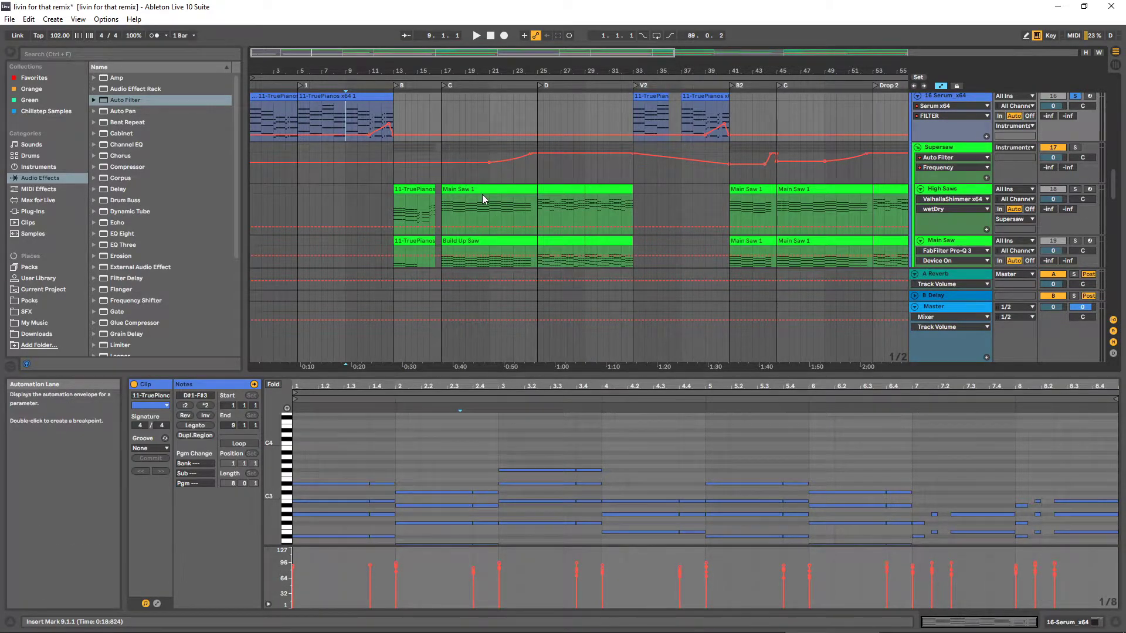
drag(482, 196, 339, 188)
key(Delete)
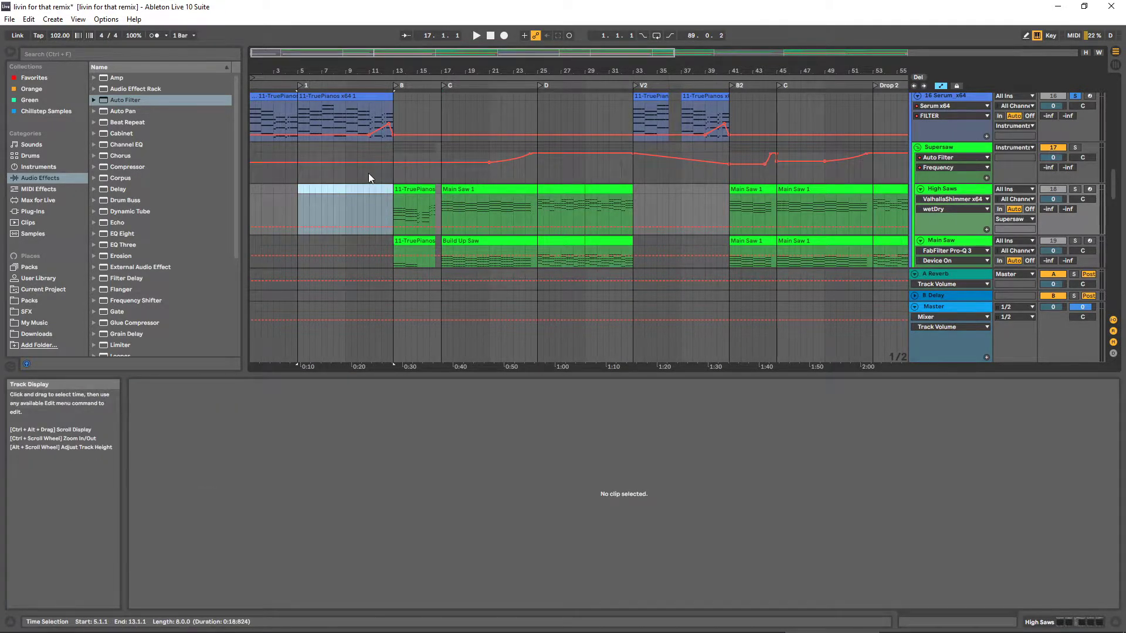
scroll(372, 184, up, 3)
Replay the 16 Serum_x64 filter ramp from bar 11 up to the High Saws entry
click(370, 176)
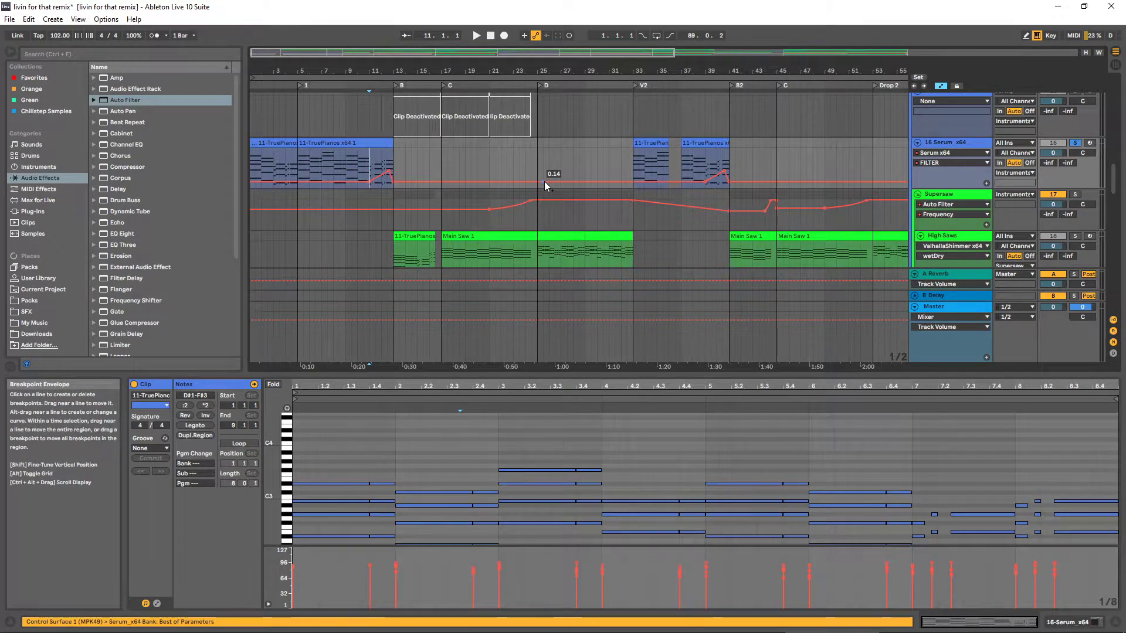
key(space)
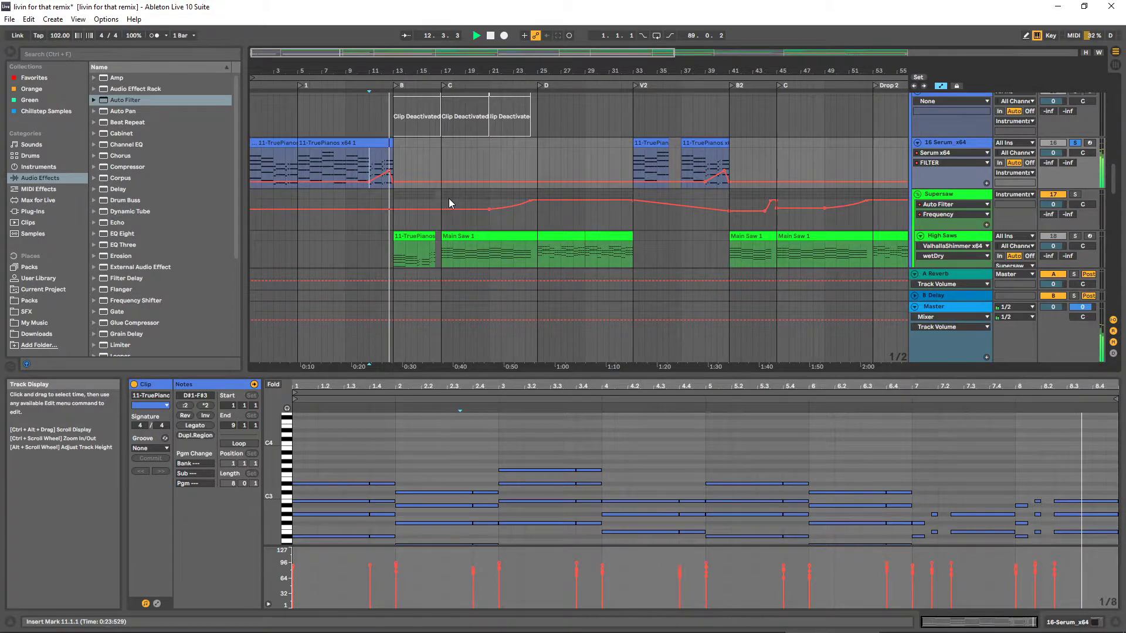
scroll(428, 204, down, 1)
scroll(353, 195, up, 1)
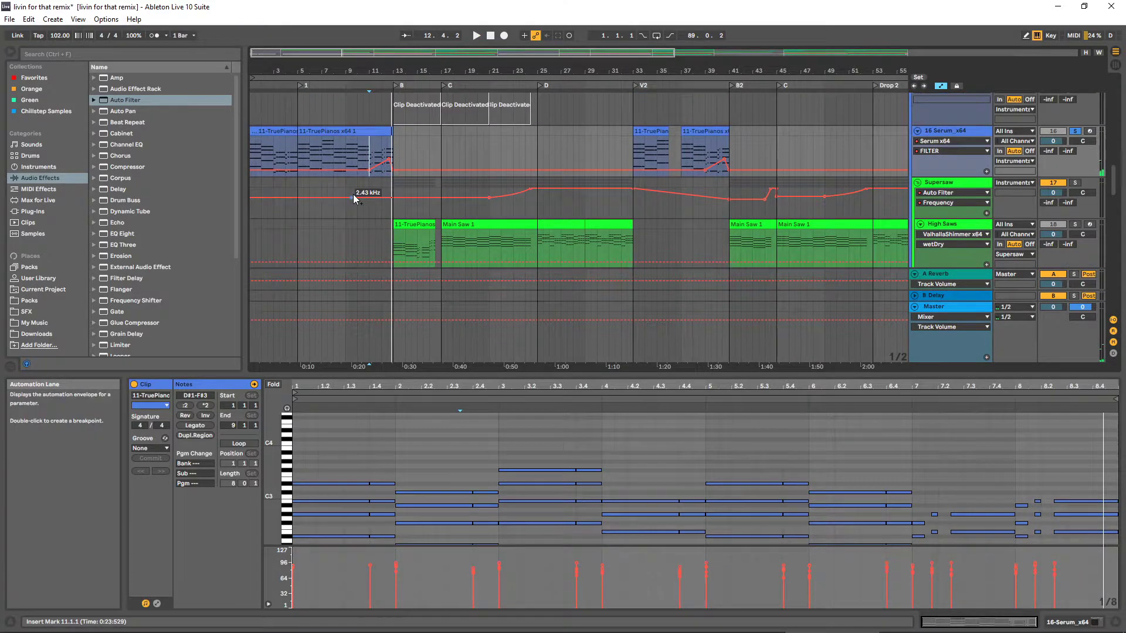
scroll(463, 208, down, 1)
Examine the device chains of the Supersaw group and its High Saws and Main Saw tracks
click(466, 213)
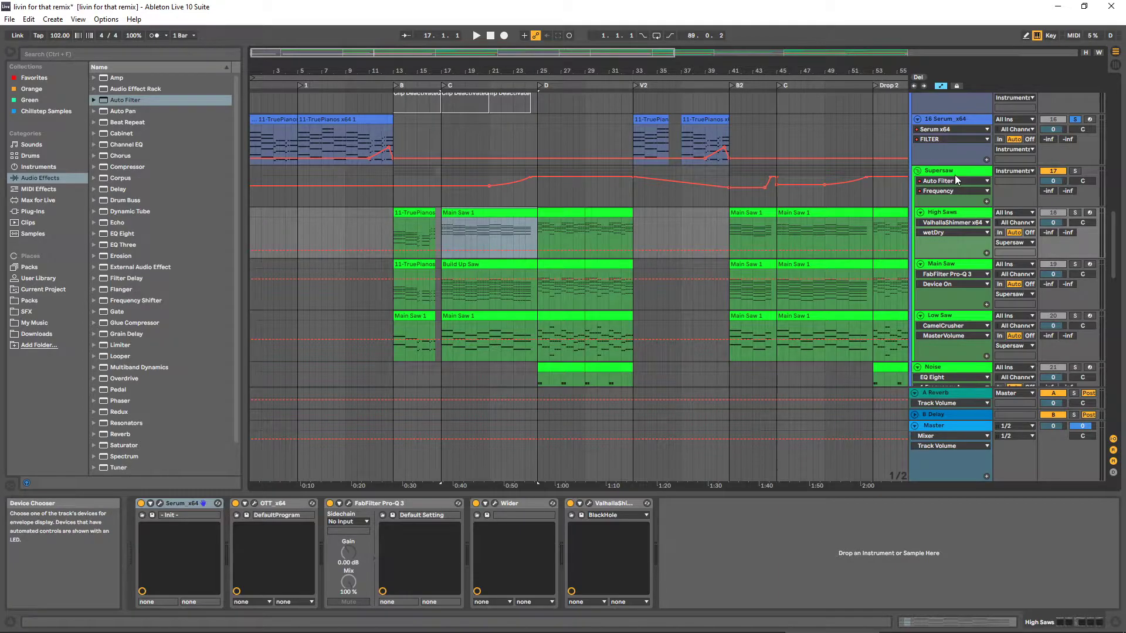
click(946, 200)
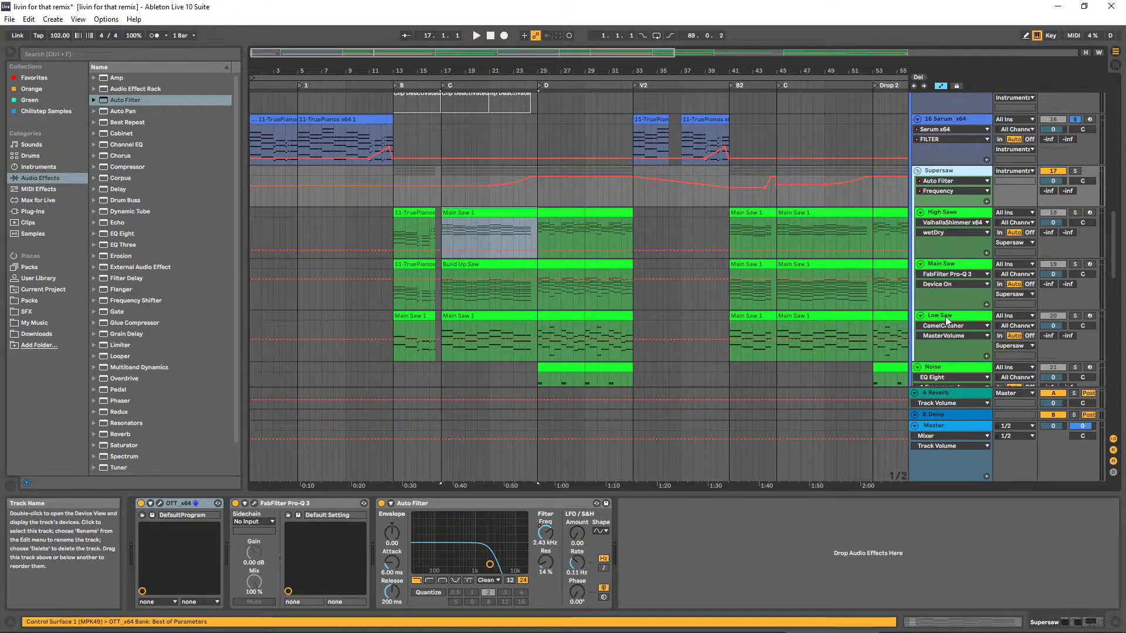
click(954, 212)
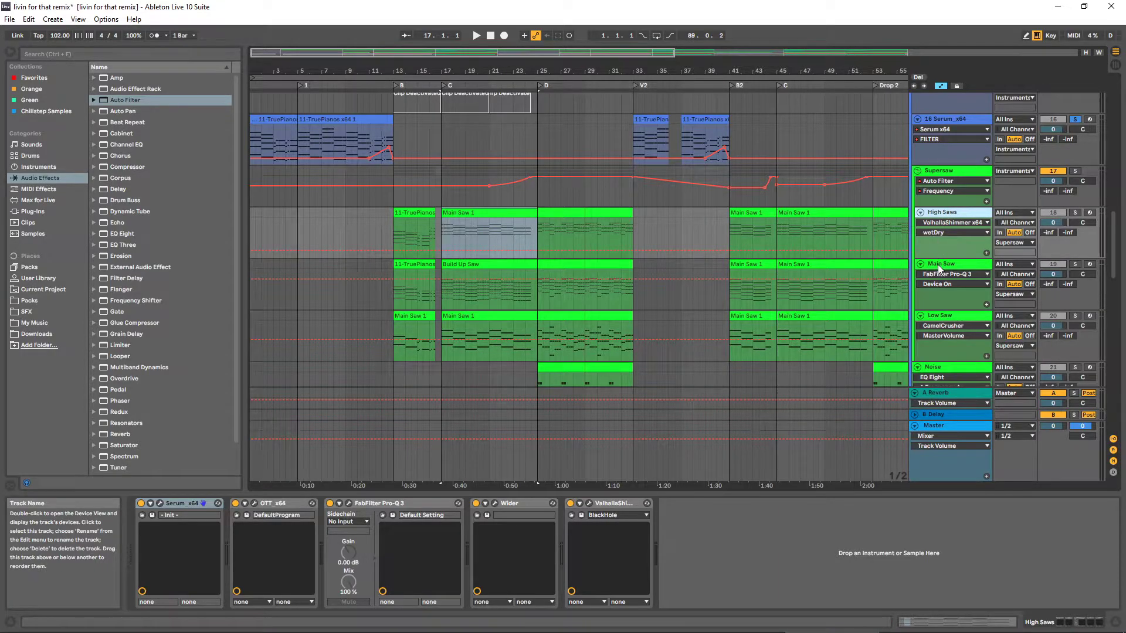
click(438, 231)
scroll(446, 246, down, 2)
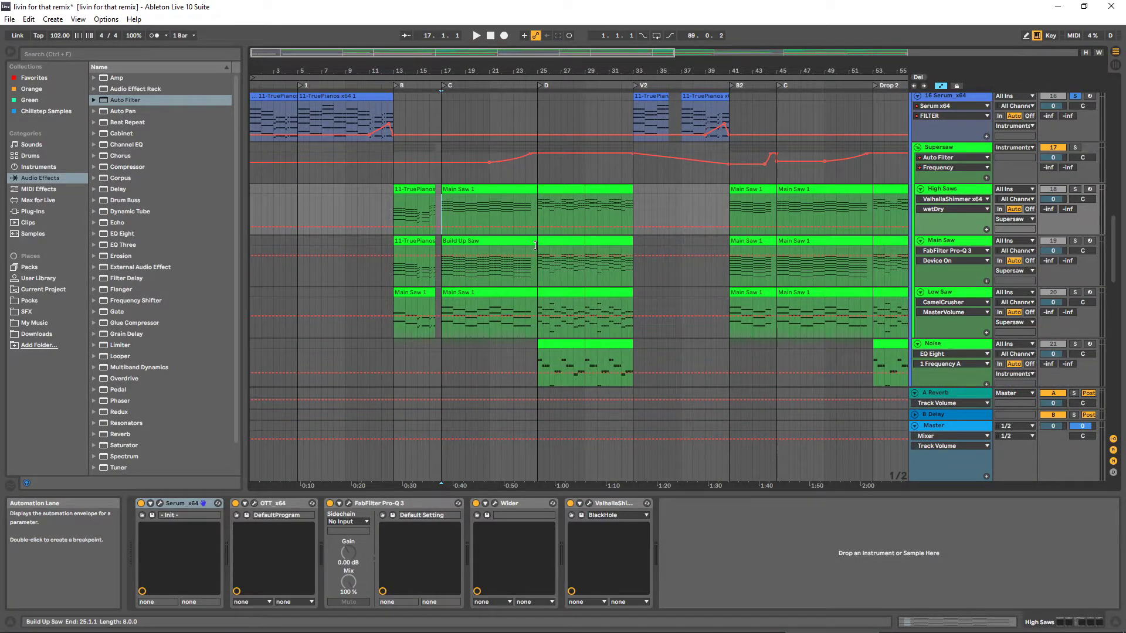
click(442, 263)
scroll(476, 262, up, 1)
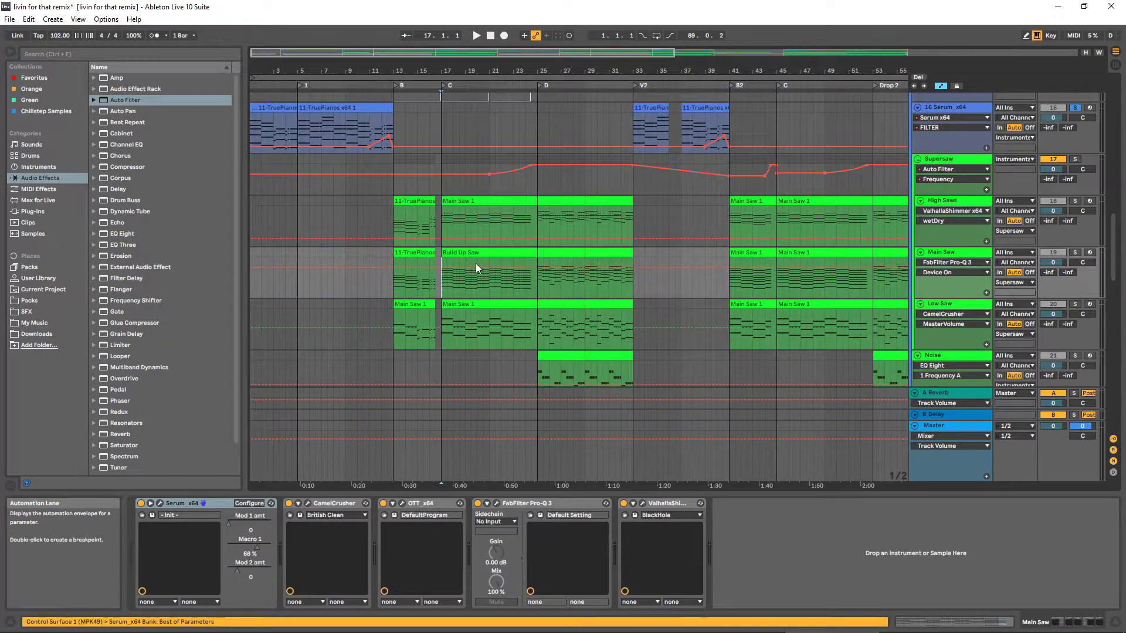
scroll(475, 263, down, 1)
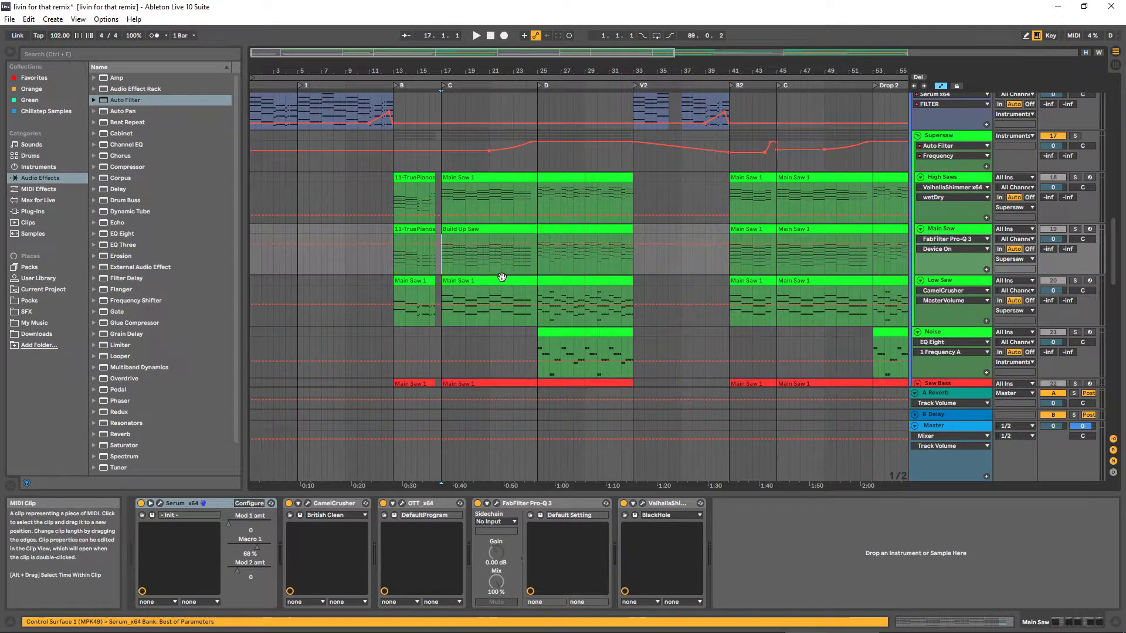
Play Main Saw soloed from bar 25, then review its CamelCrusher and OTT effects
drag(538, 247, 585, 246)
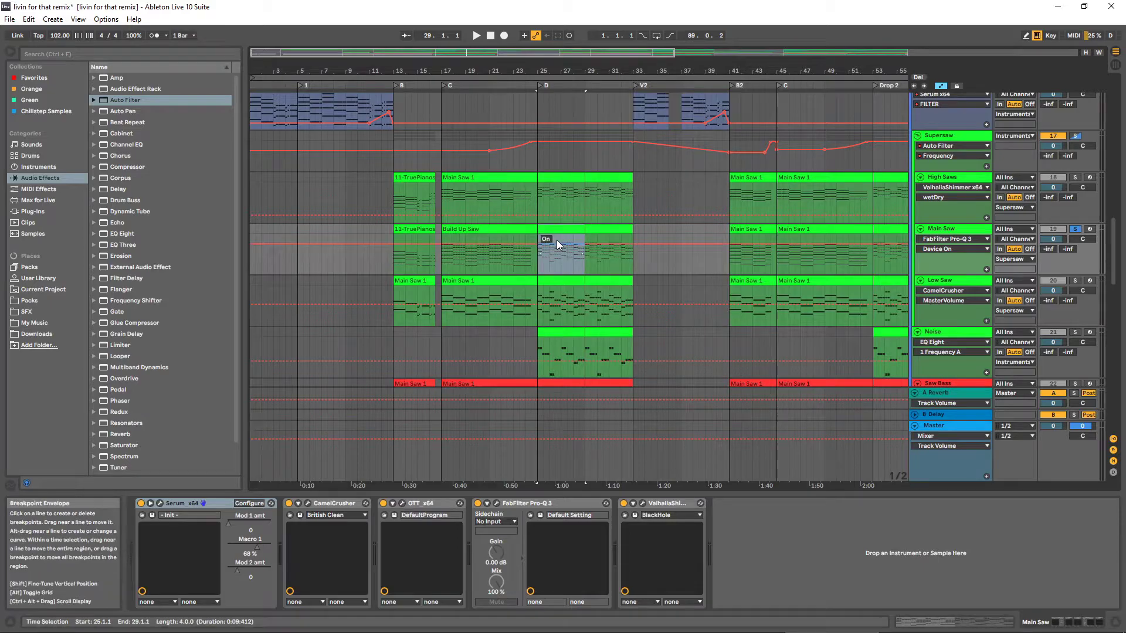
key(space)
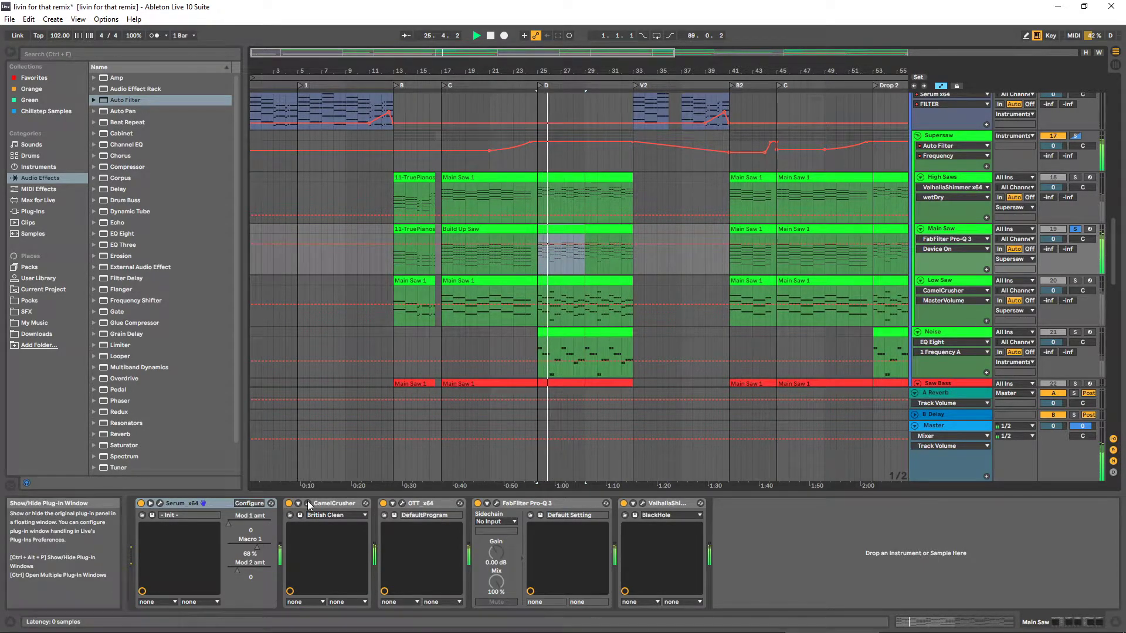
click(309, 504)
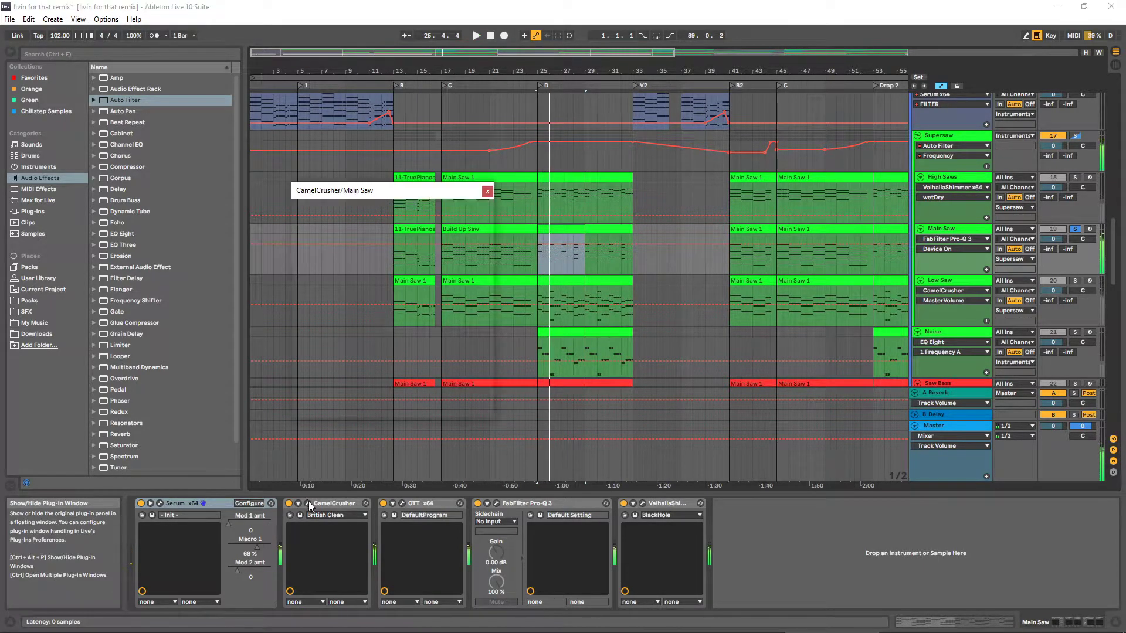
click(402, 503)
click(722, 275)
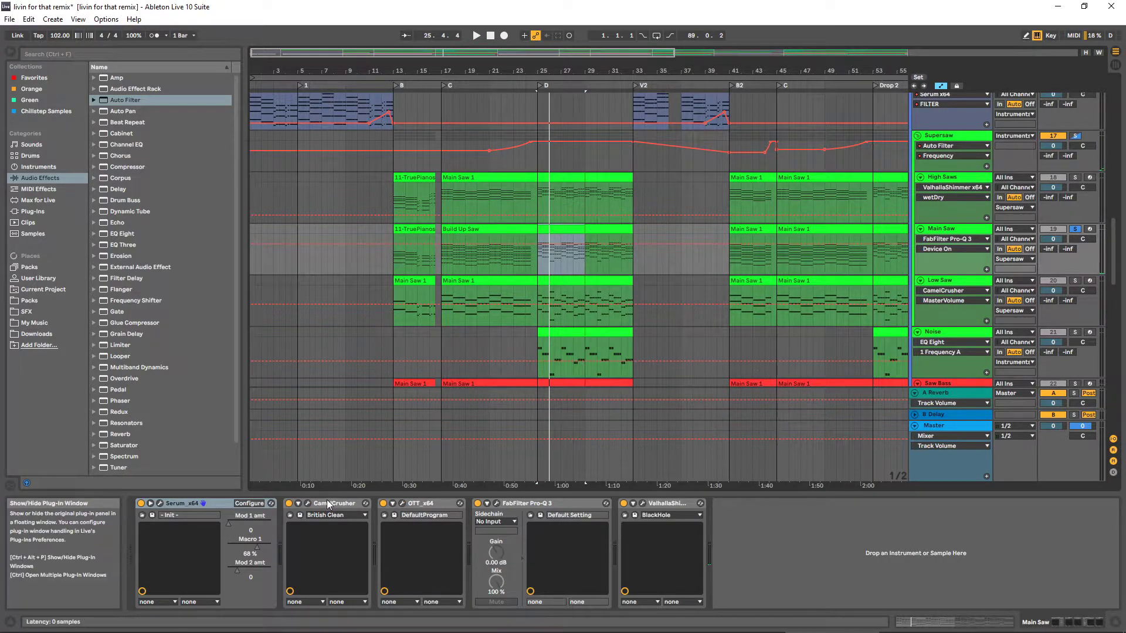
click(307, 503)
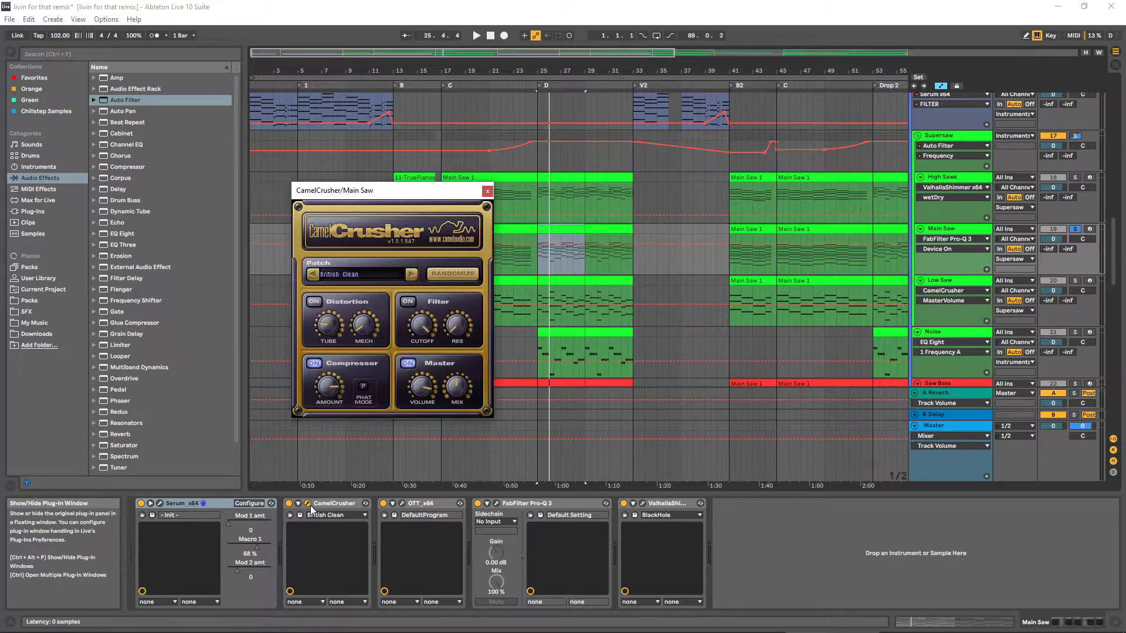
click(488, 191)
Review the FabFilter Pro-Q 3 curve and the ValhallaShimmer reverb settings on Main Saw
click(496, 503)
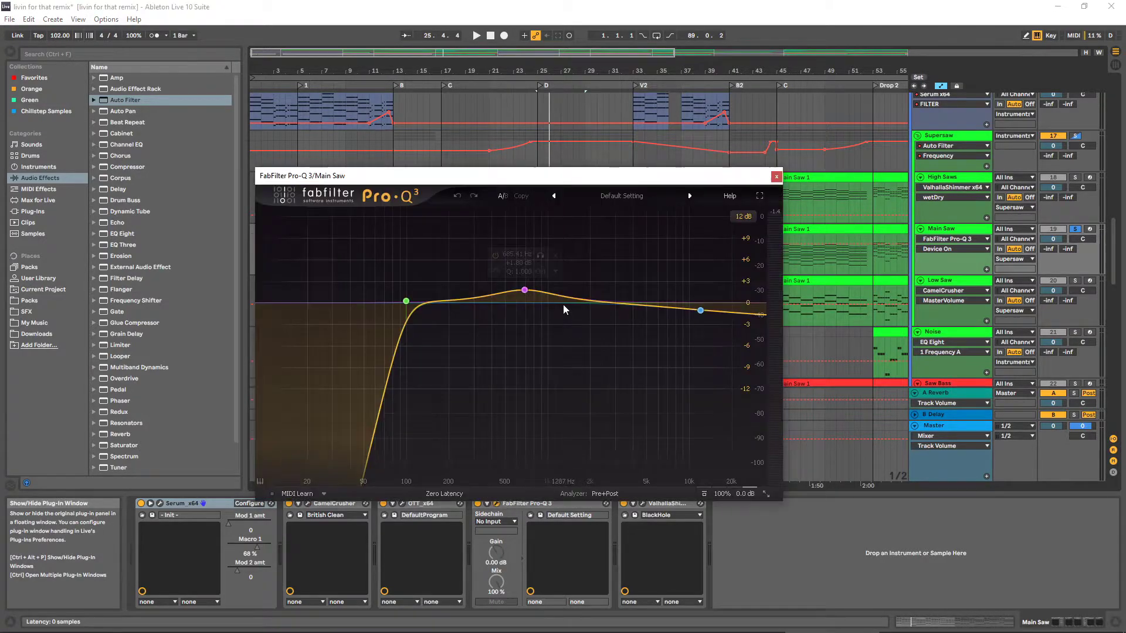
click(776, 177)
click(643, 503)
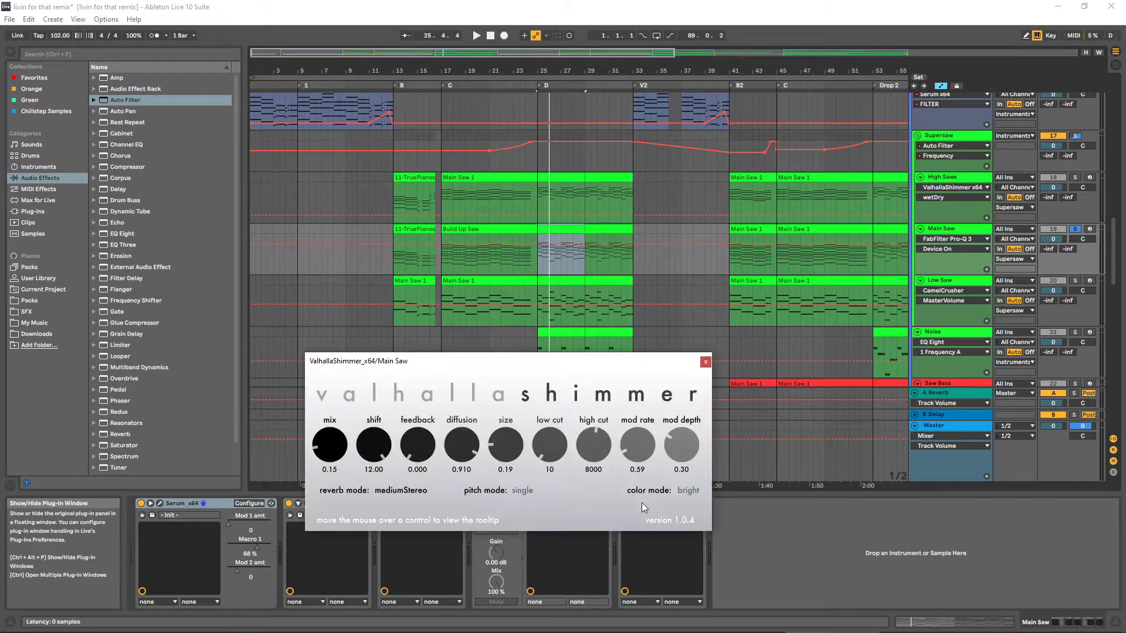
click(705, 362)
Open Main Saw's Serum synth to examine its oscillator settings, then close it
click(160, 503)
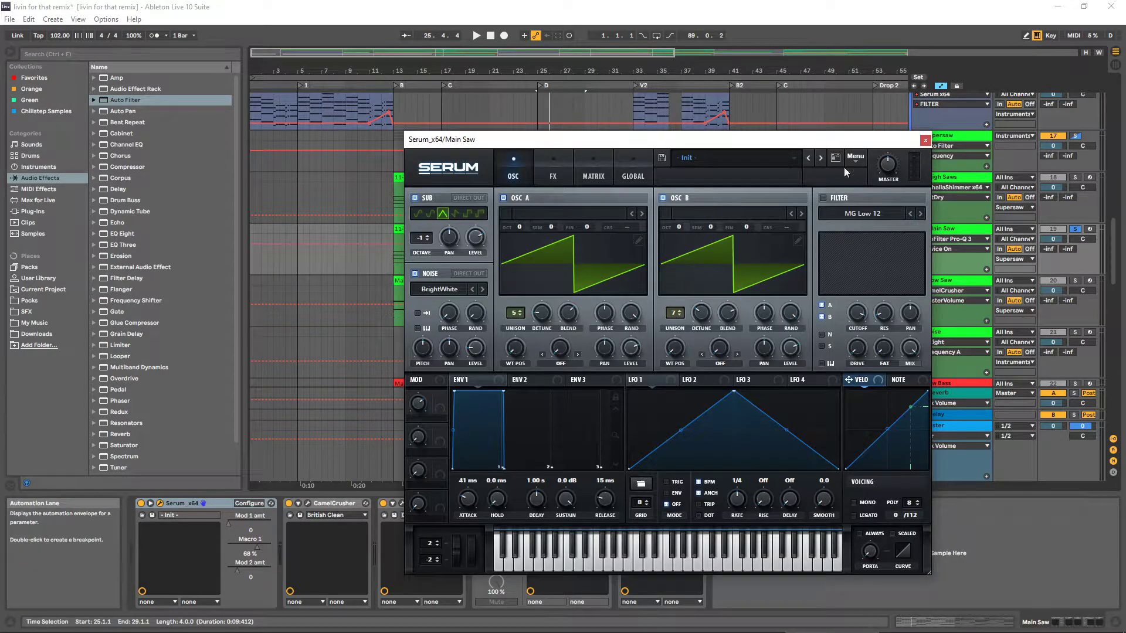
click(925, 140)
scroll(838, 295, up, 2)
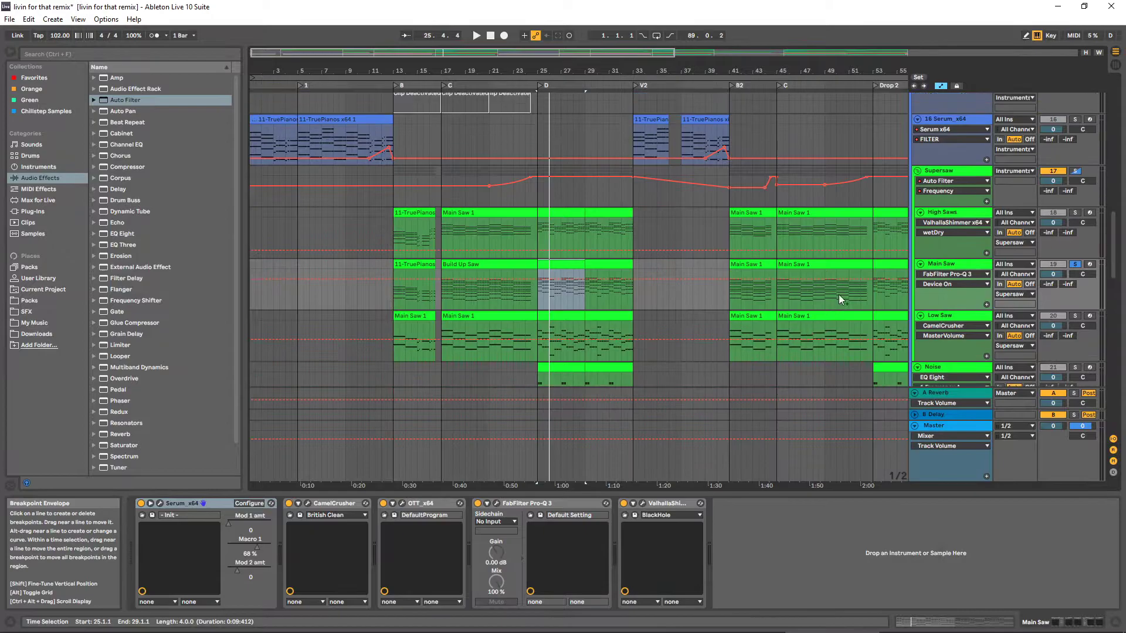
Solo the High Saws track and open its Serum synth to examine the oscillator settings, then close it
click(1075, 224)
click(976, 226)
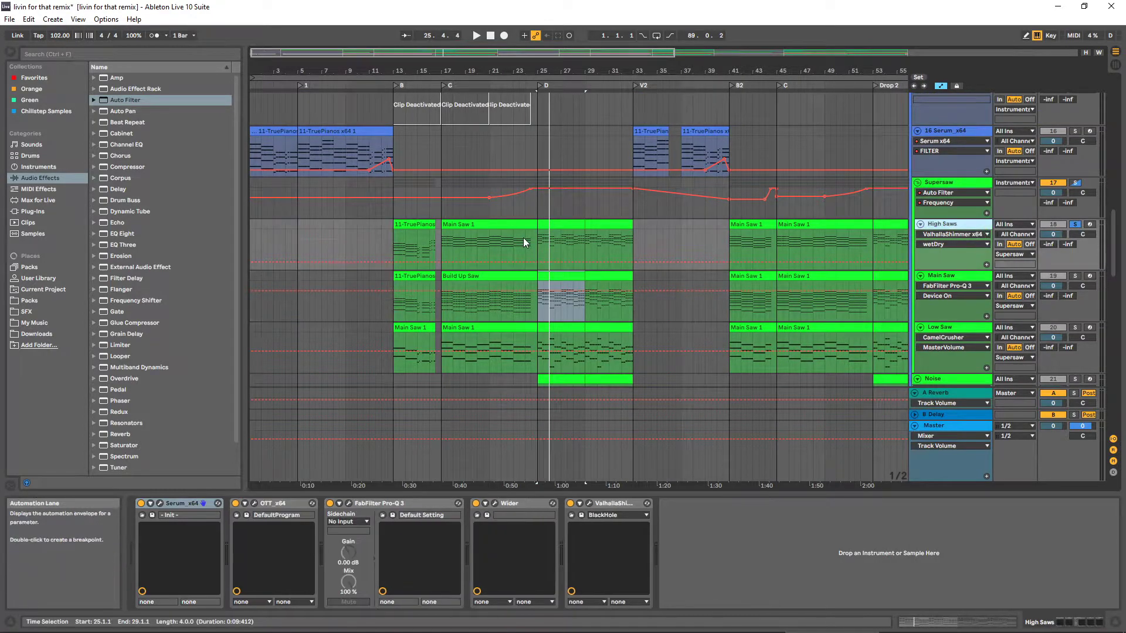
click(160, 503)
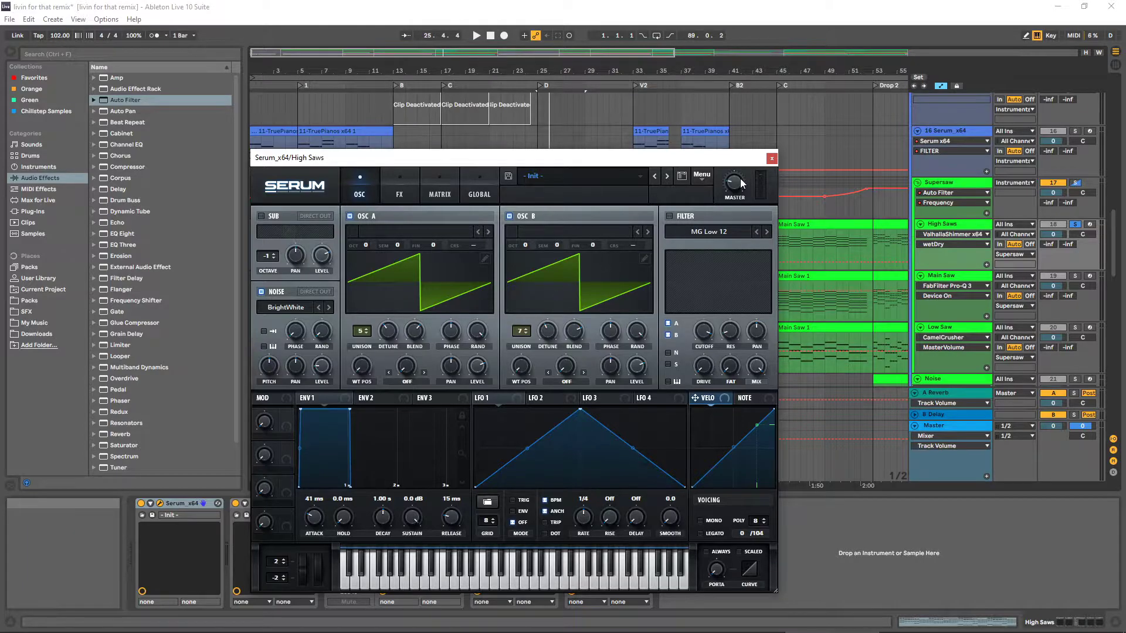
click(772, 158)
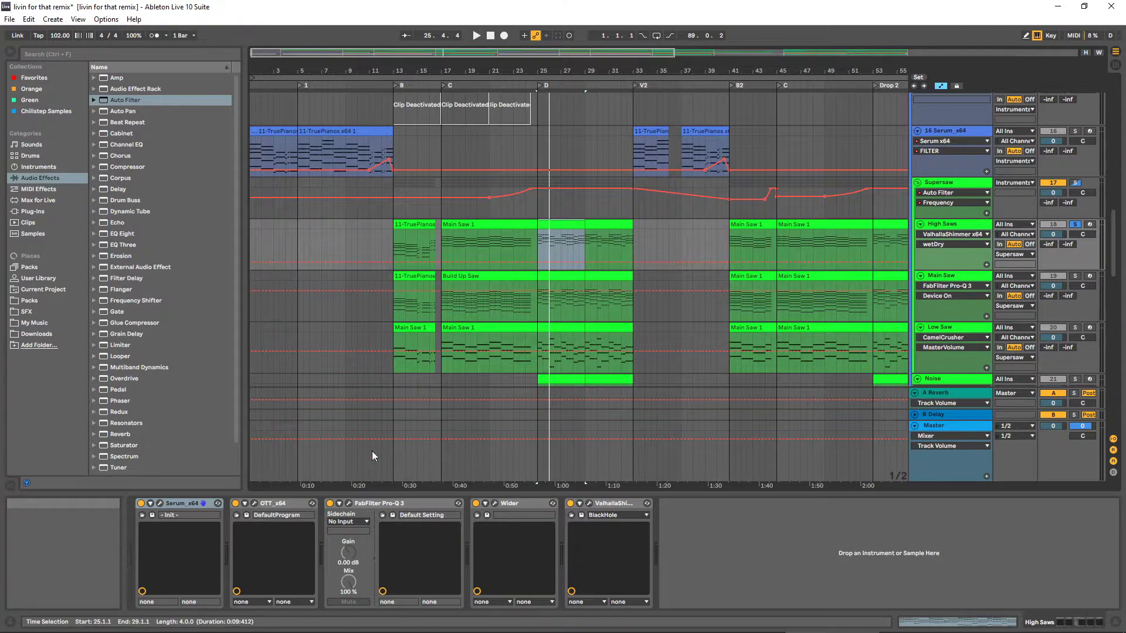
Play High Saws soloed from bar 25, review its FabFilter Pro-Q 3 curve and nudge the high-cut band slightly higher in frequency
click(279, 503)
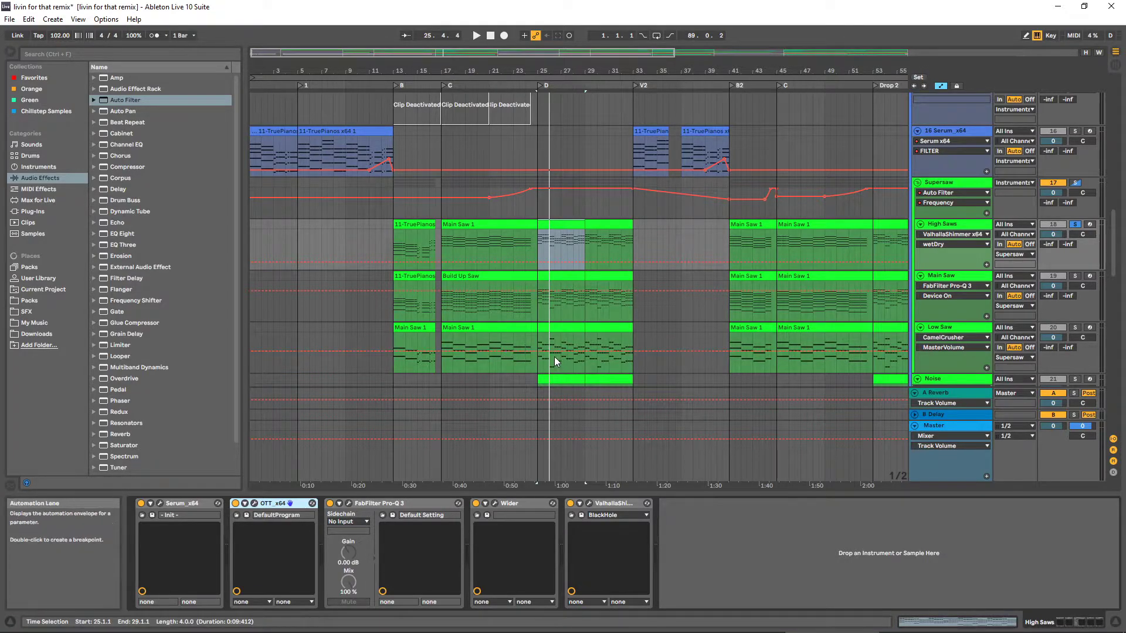
key(space)
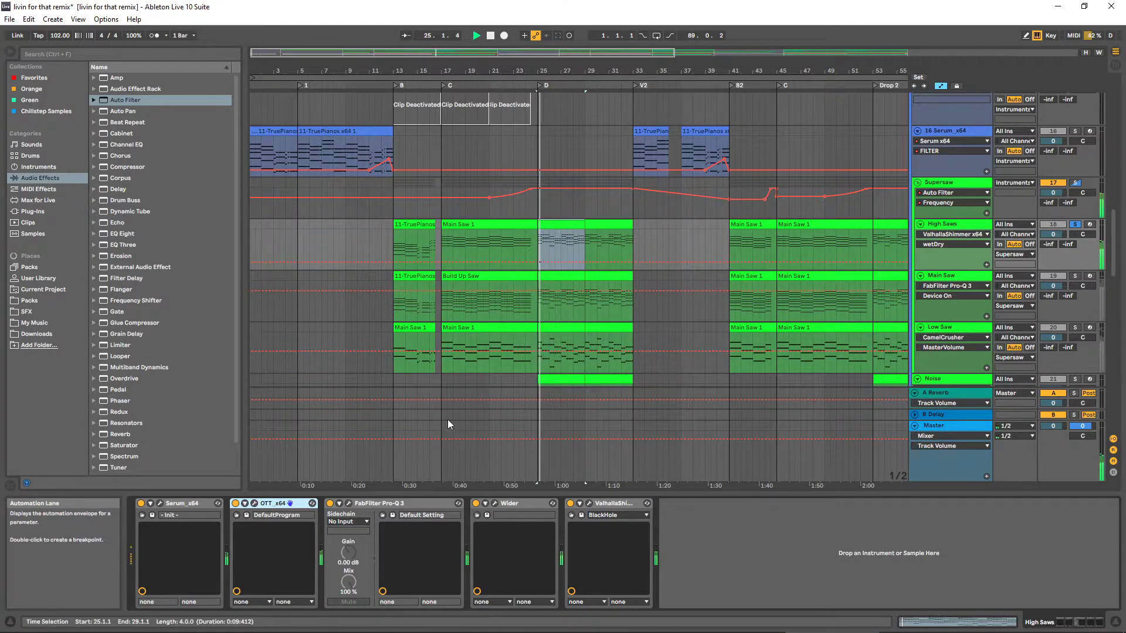
click(348, 503)
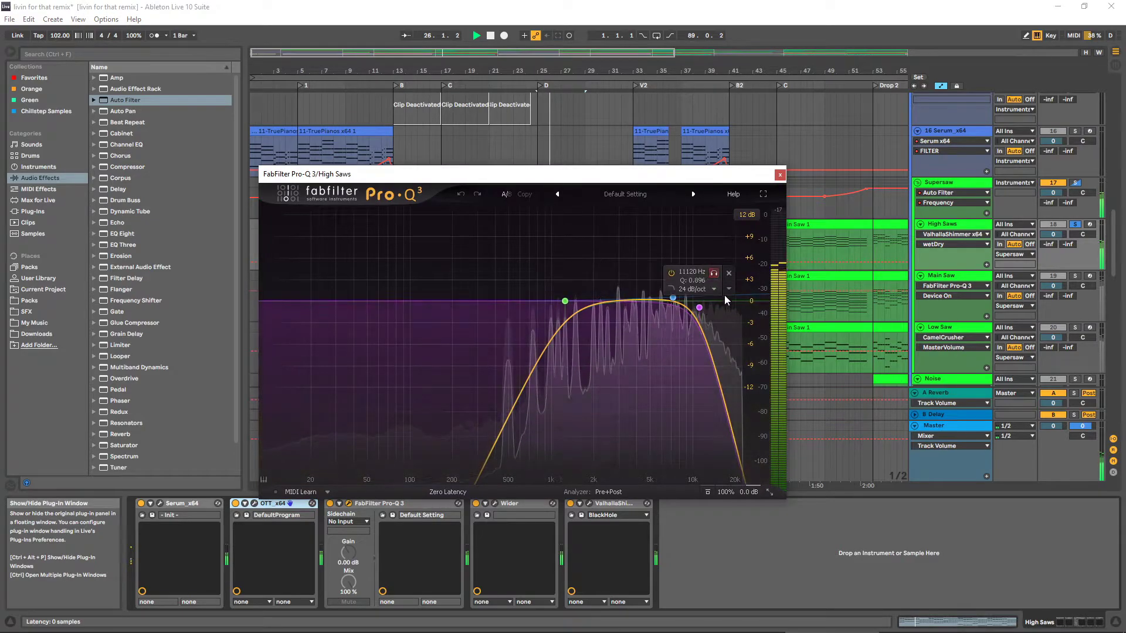
click(699, 308)
drag(698, 308, 702, 308)
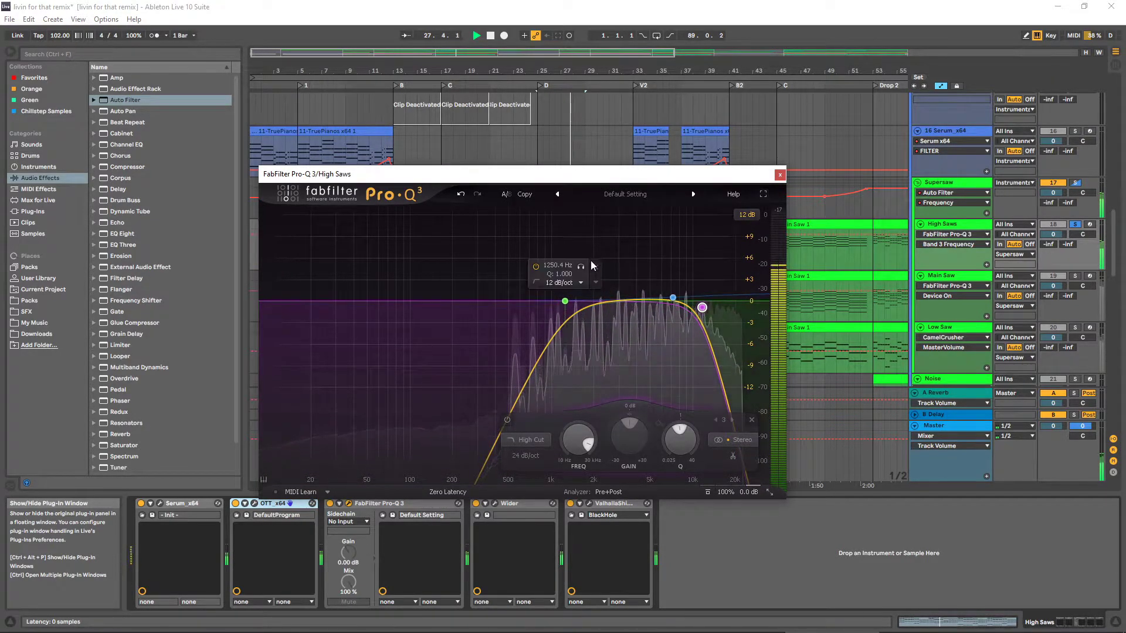
click(779, 175)
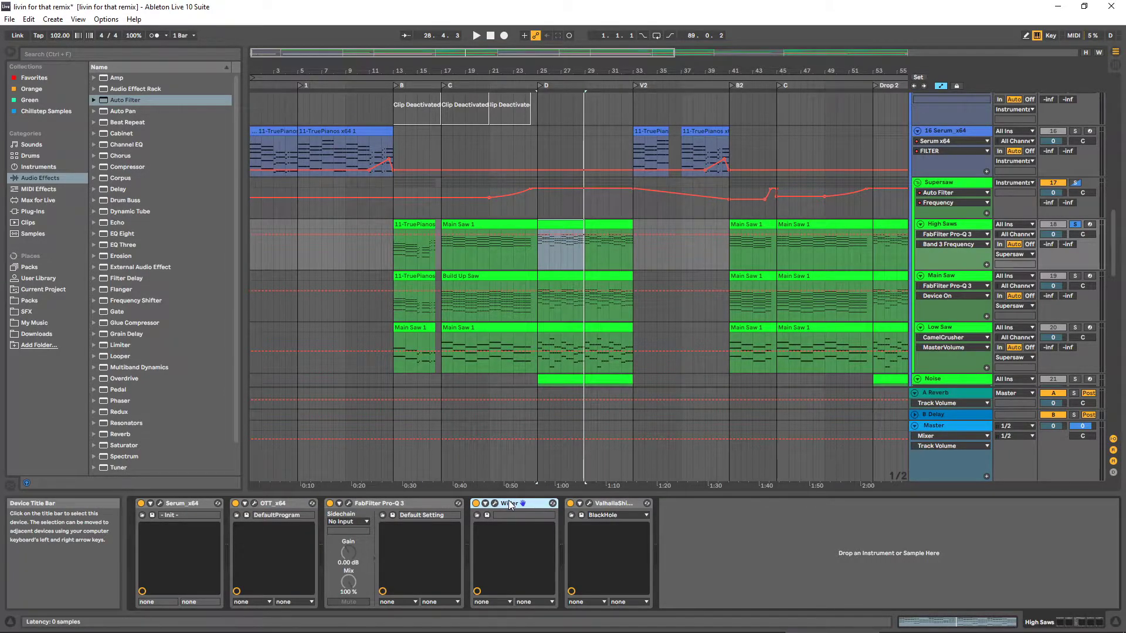
Review the Wider stereo amount and the ValhallaShimmer reverb settings on High Saws
click(496, 504)
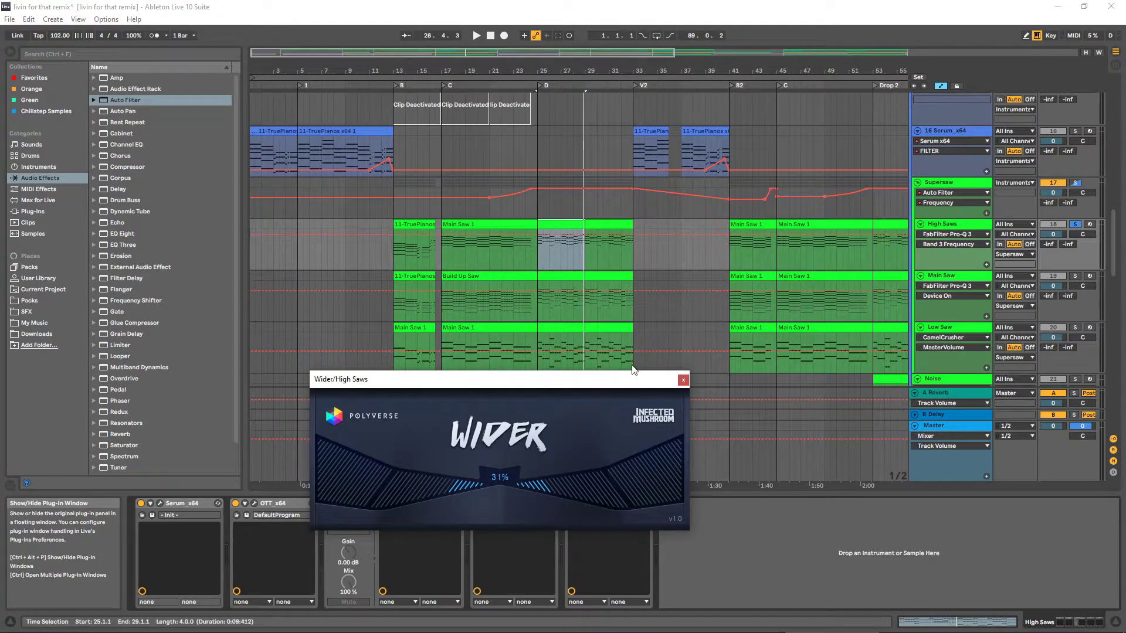
click(683, 381)
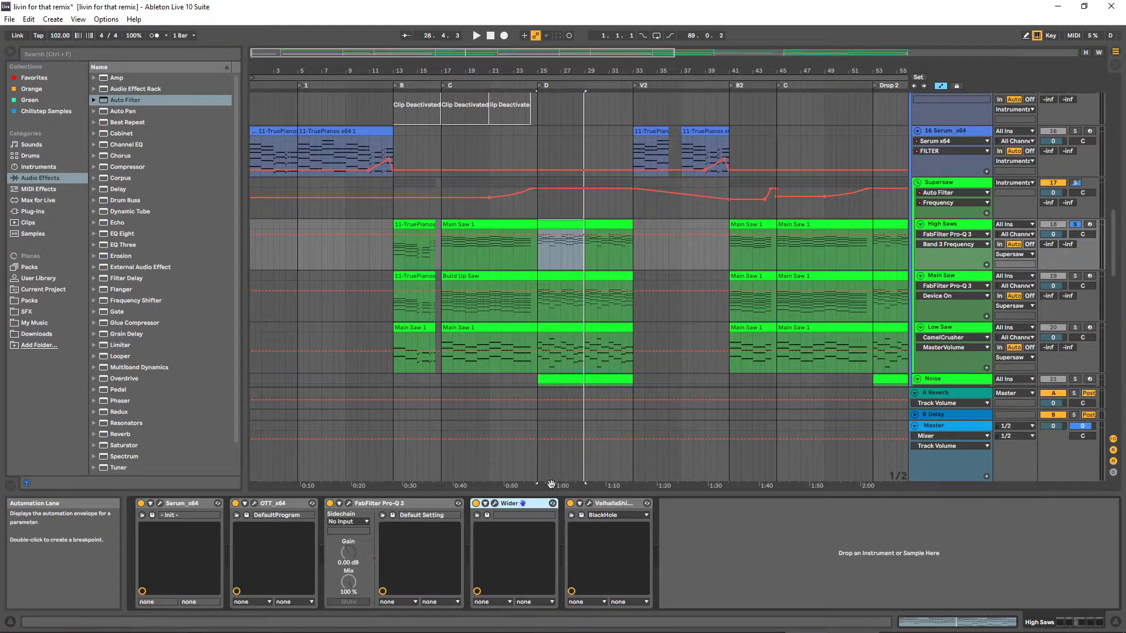
click(496, 504)
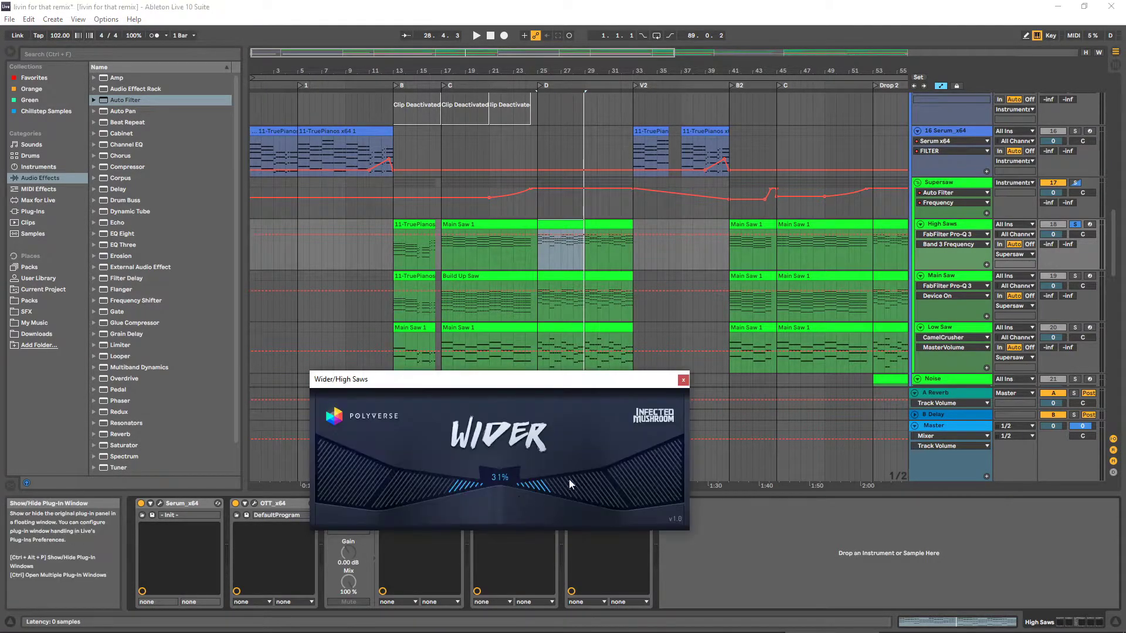
click(683, 381)
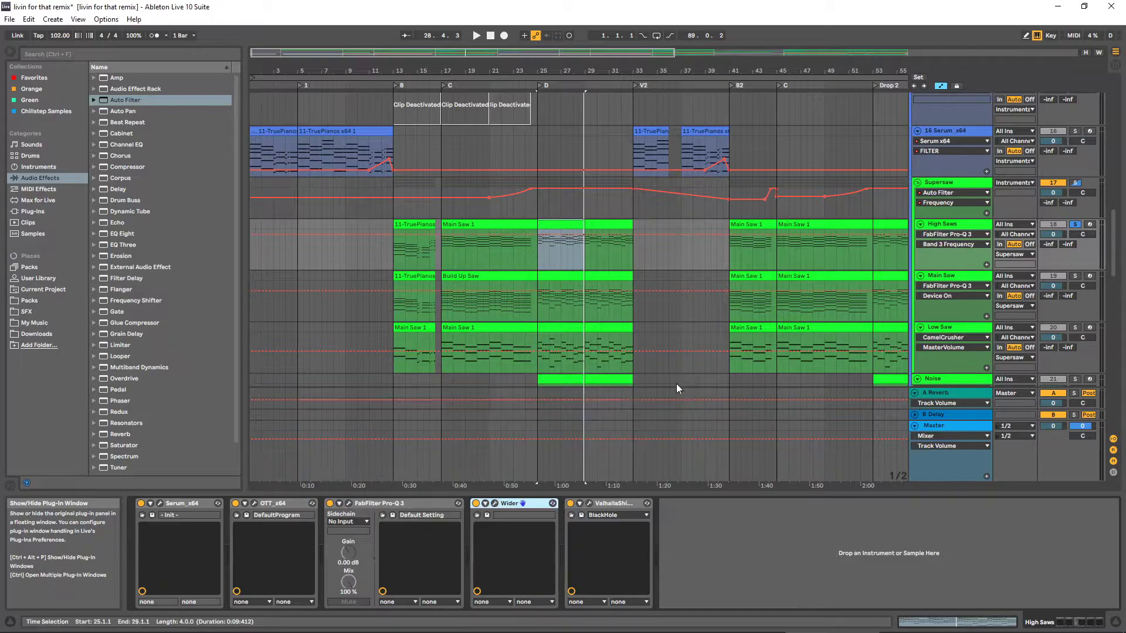
click(590, 504)
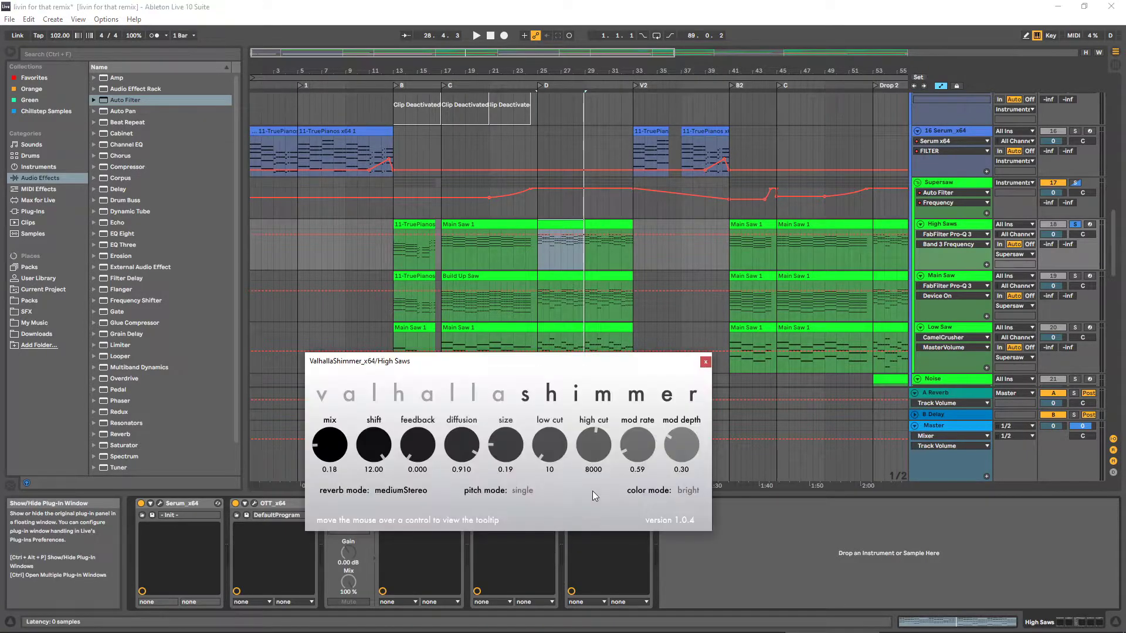
click(705, 362)
Solo Low Saw, play its clip from bar 17 and check its CamelCrusher settings
scroll(685, 271, down, 2)
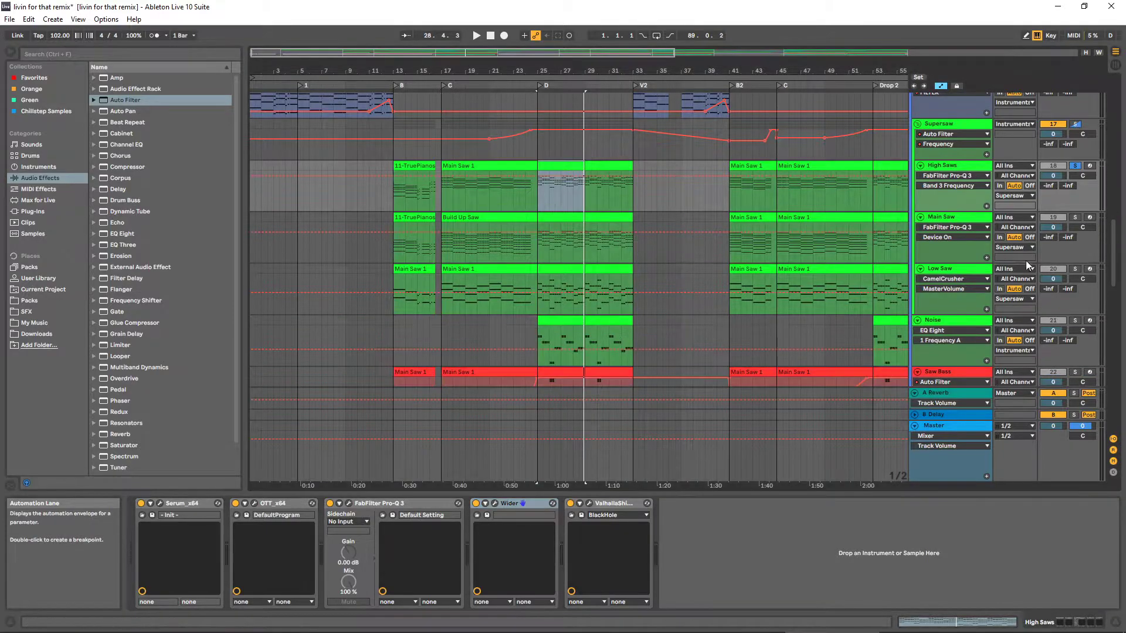
click(1075, 269)
click(470, 299)
key(space)
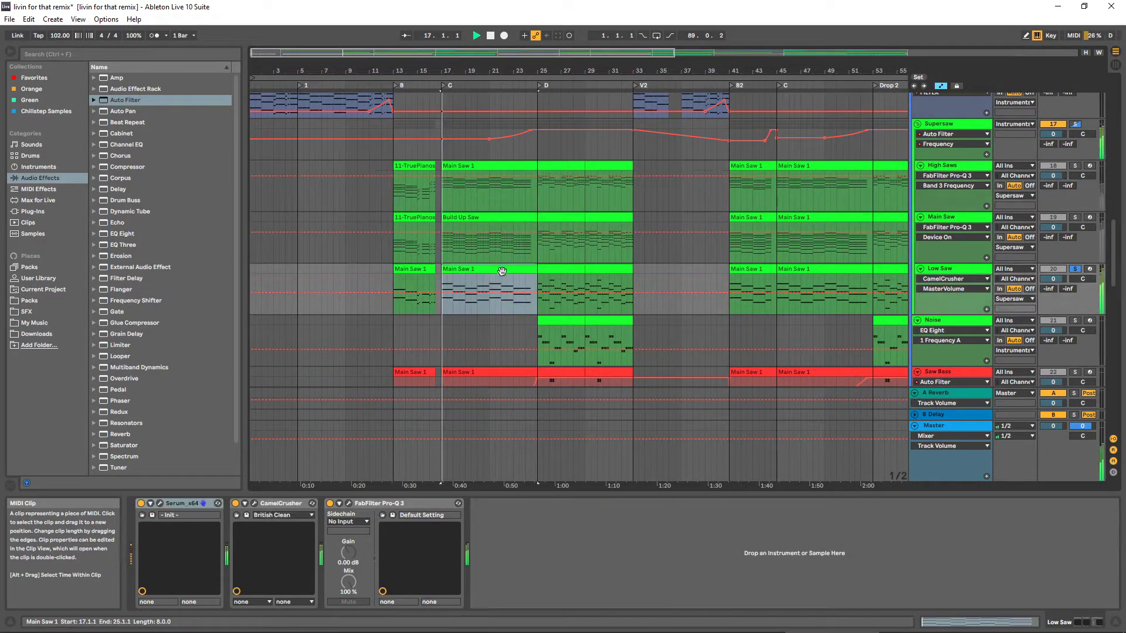
click(255, 503)
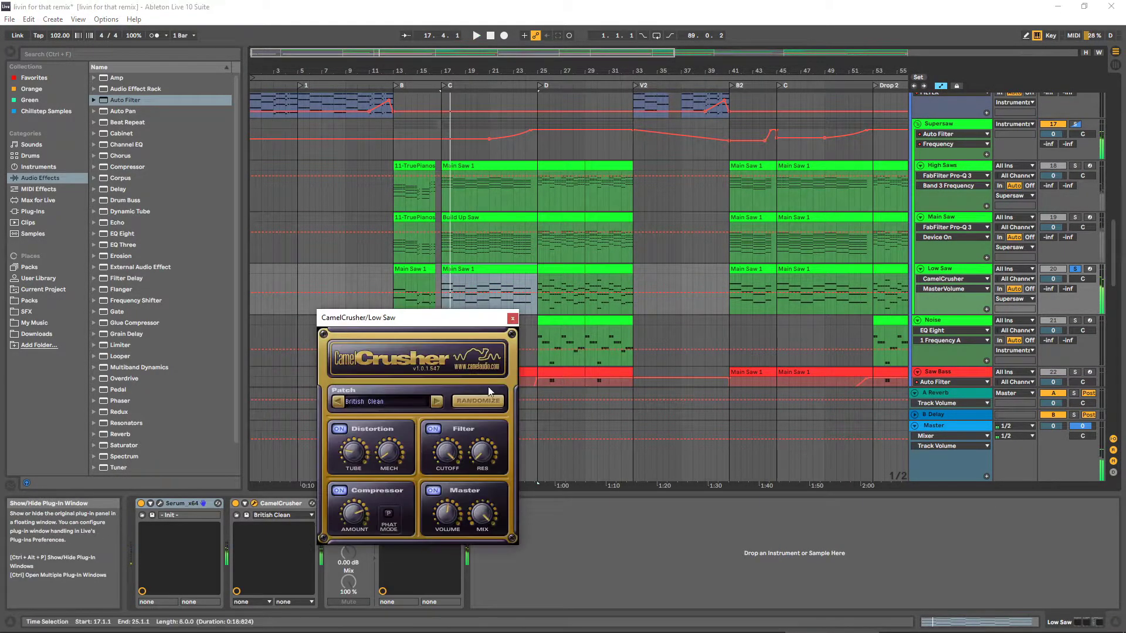
click(511, 320)
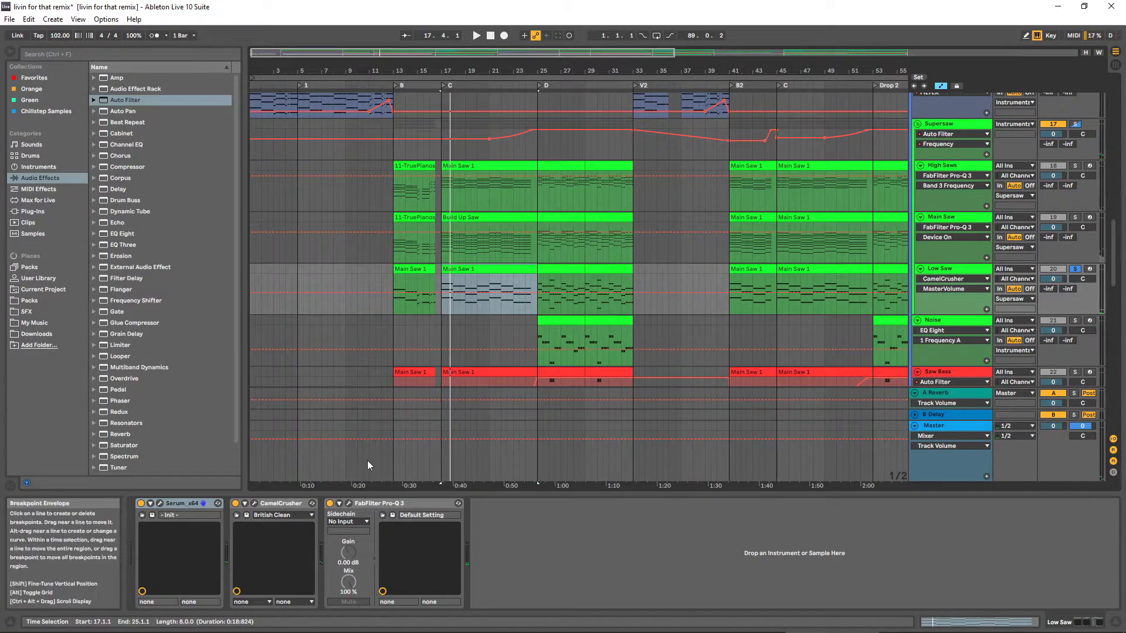
Open Low Saw's Serum synth, move its window clear to examine the oscillator, sub and filter settings, then close it
click(160, 503)
click(725, 215)
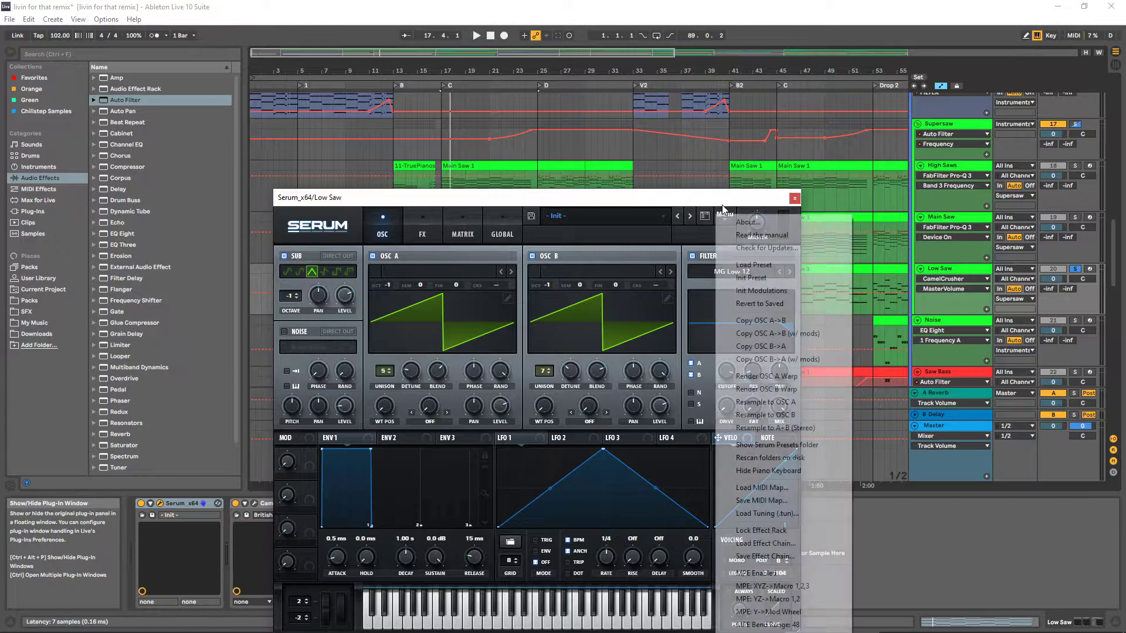
click(643, 209)
drag(650, 199, 661, 168)
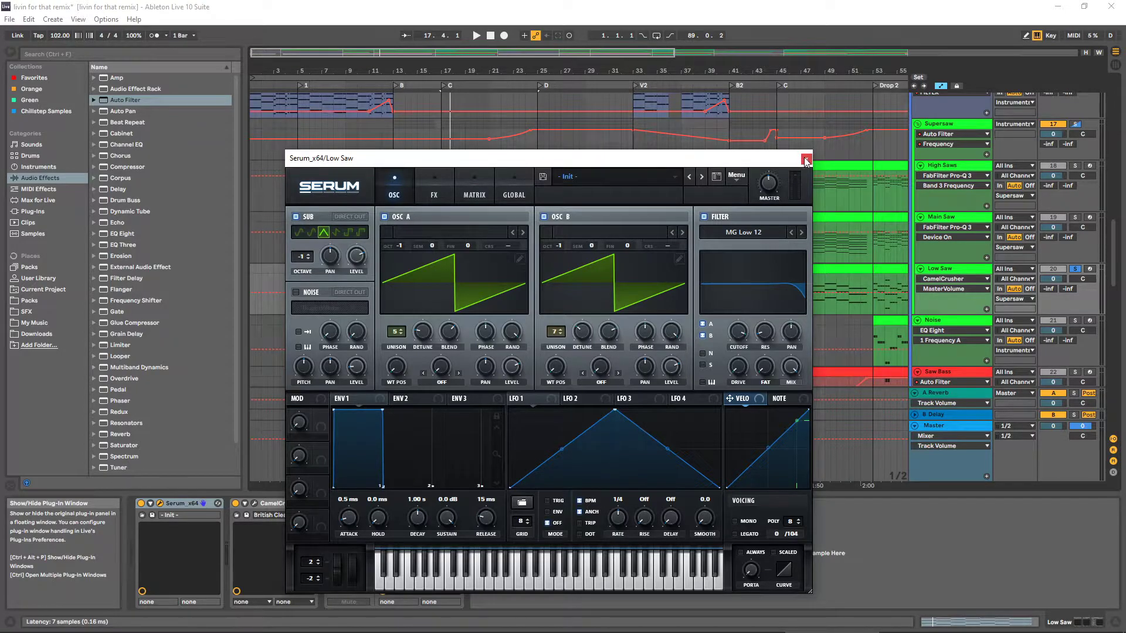
drag(790, 165, 511, 173)
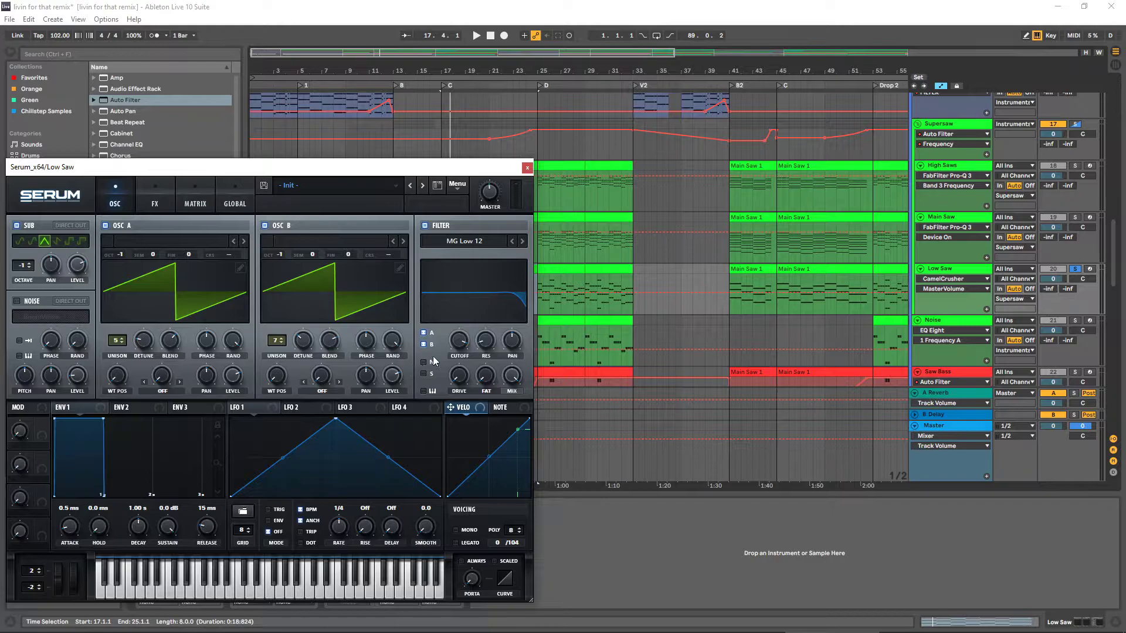
click(527, 169)
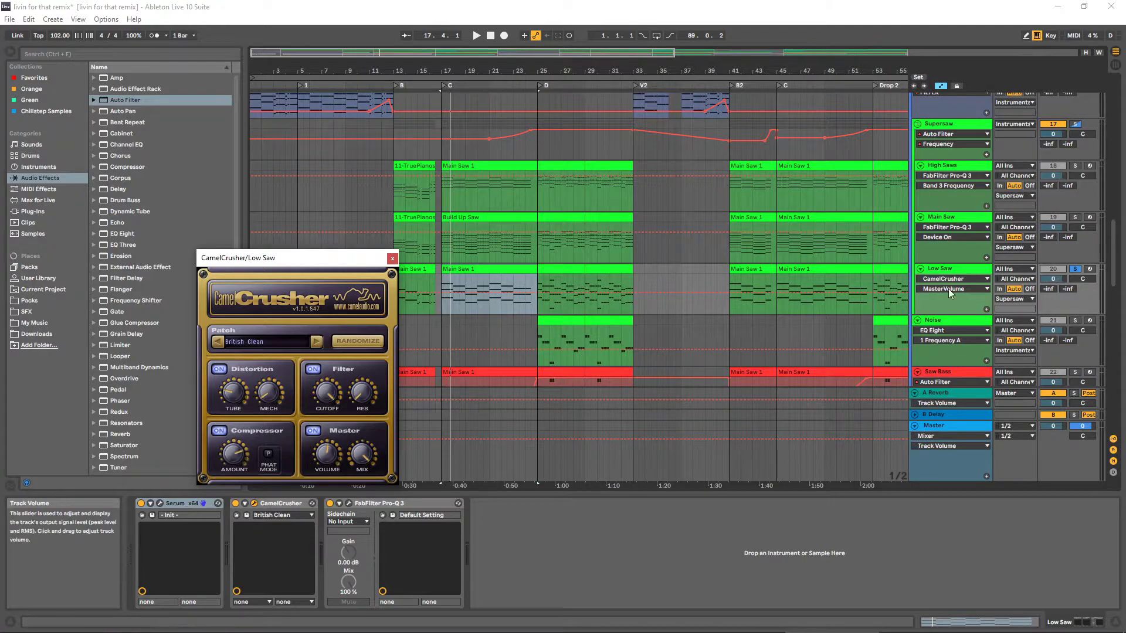
Play Low Saw to audition CamelCrusher's distortion, then examine the bands of its FabFilter Pro-Q 3 curve during playback
key(space)
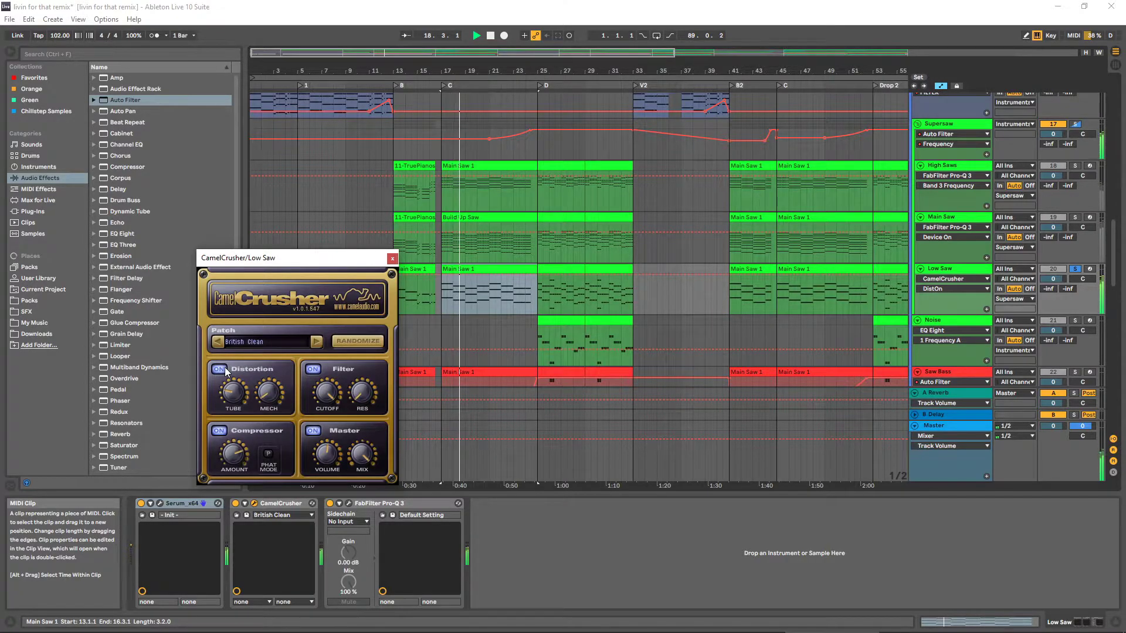
click(392, 258)
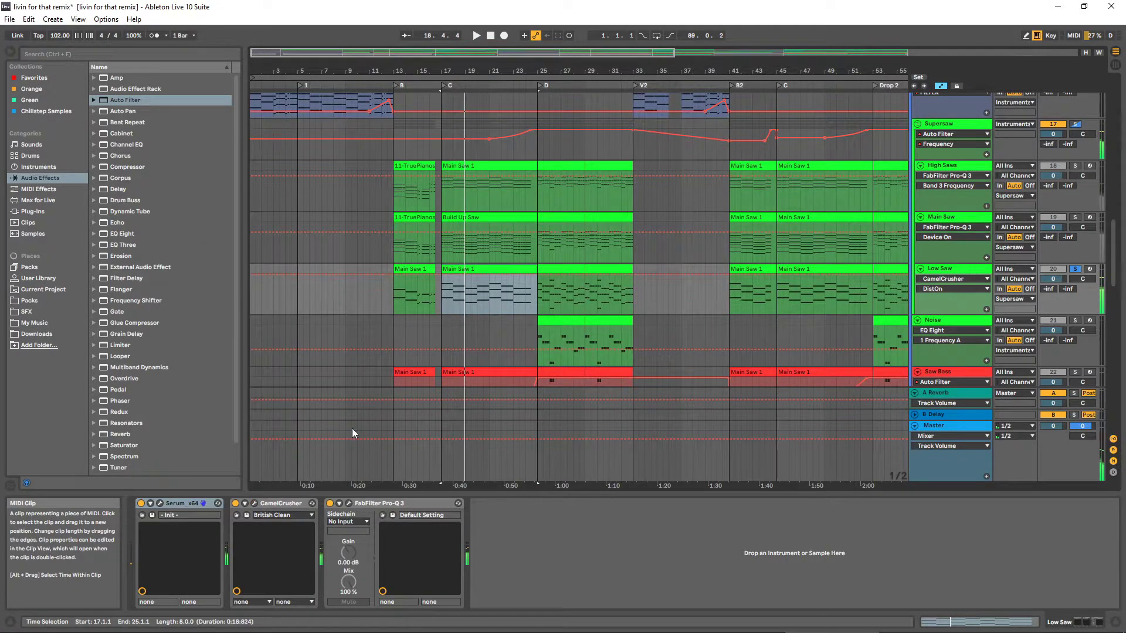
click(349, 504)
drag(751, 210, 755, 266)
key(space)
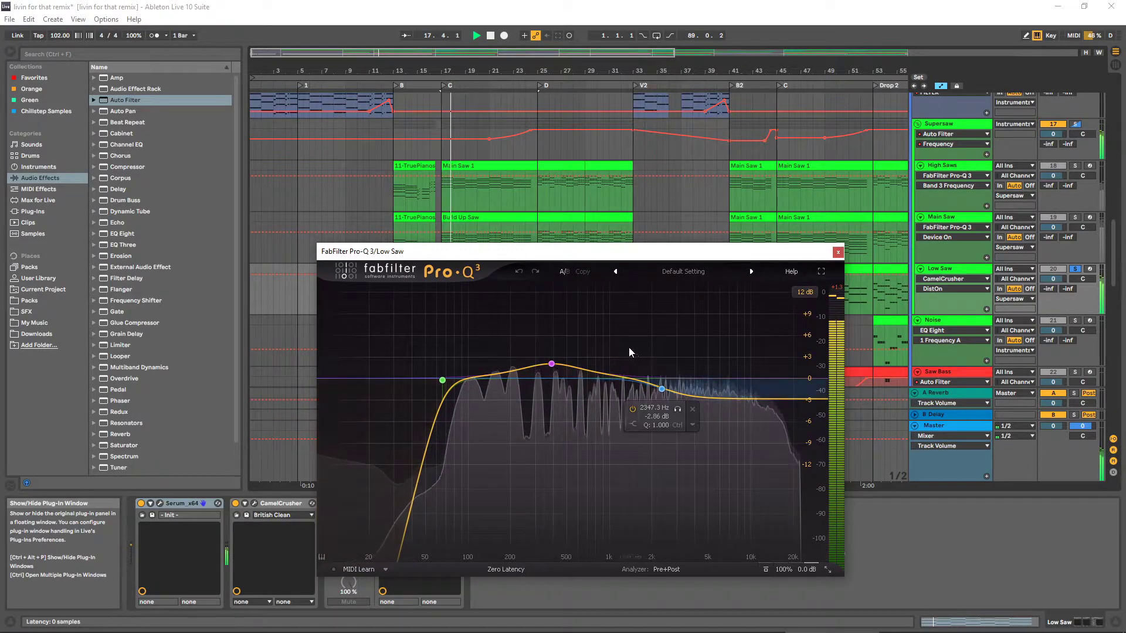
click(551, 364)
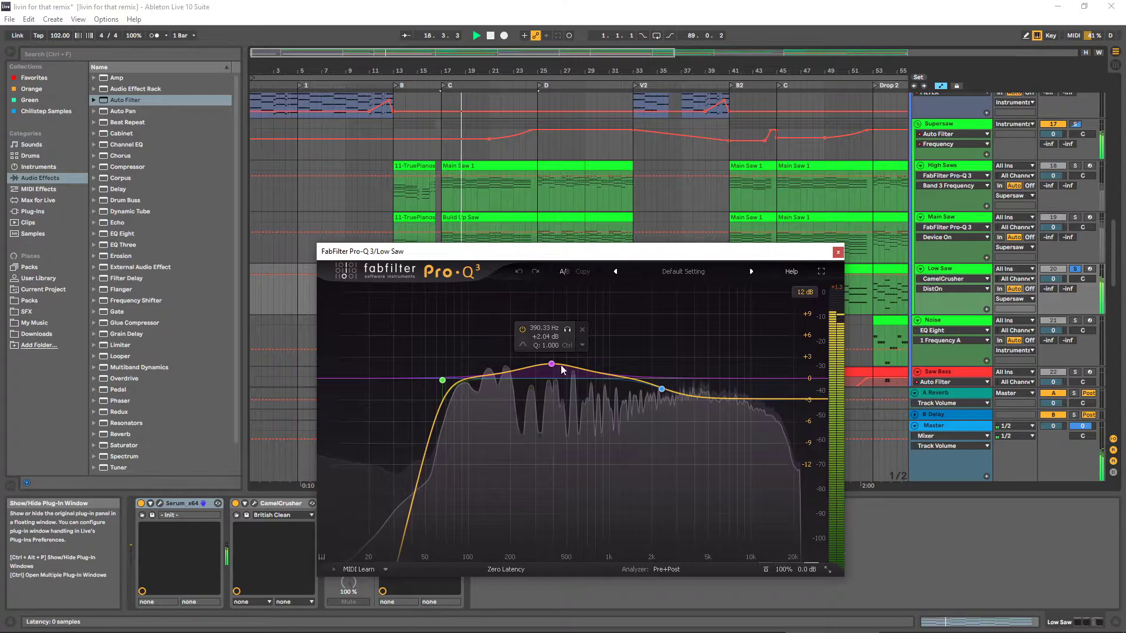
mouse_move(697, 395)
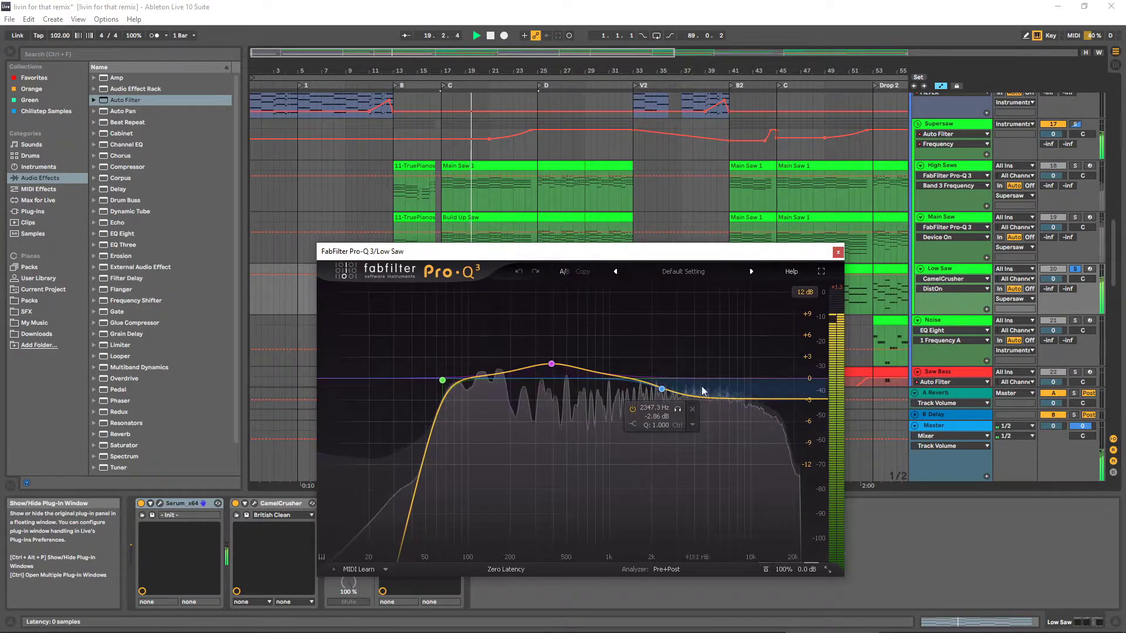
click(837, 252)
Review the OTT, FabFilter Pro-Q 3 and Auto Filter devices on the Supersaw group
scroll(903, 235, up, 1)
click(918, 218)
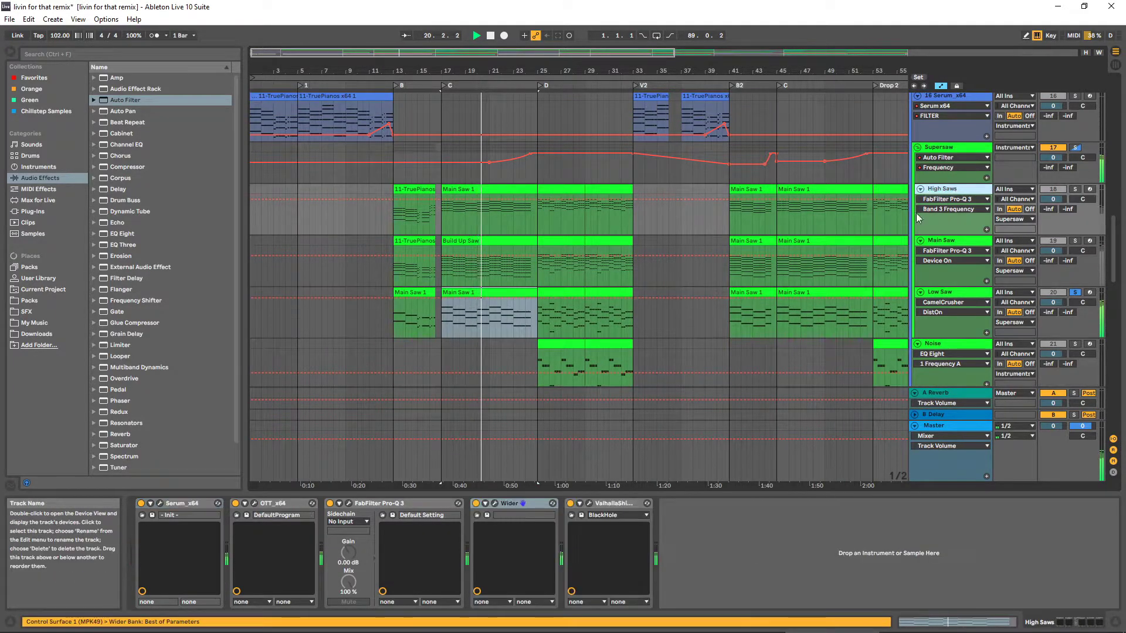
click(968, 146)
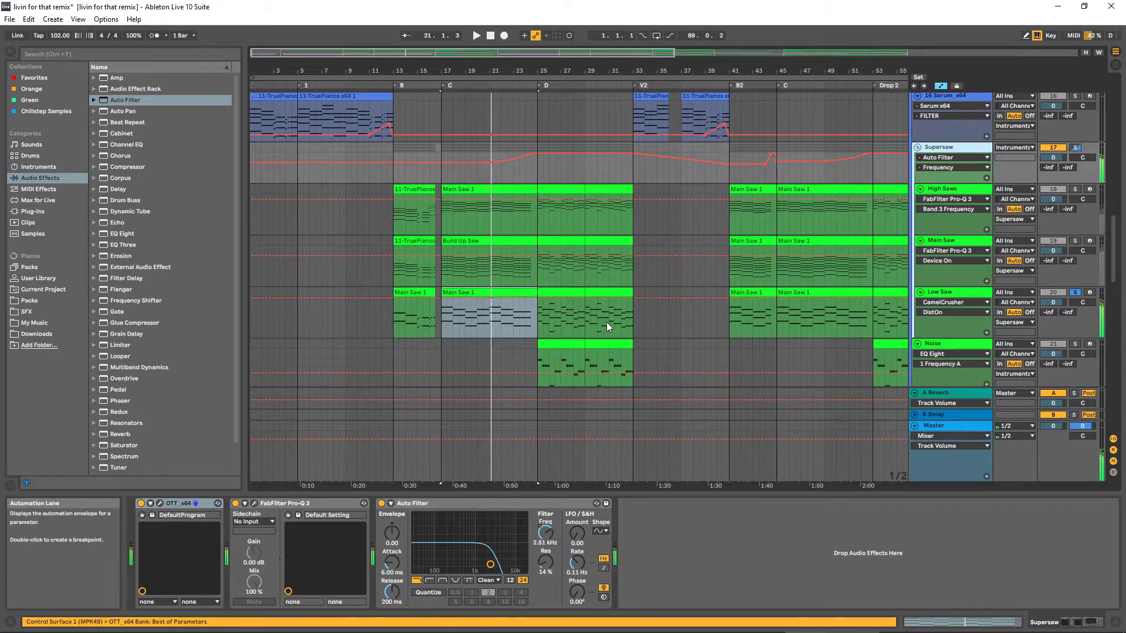
scroll(488, 198, up, 2)
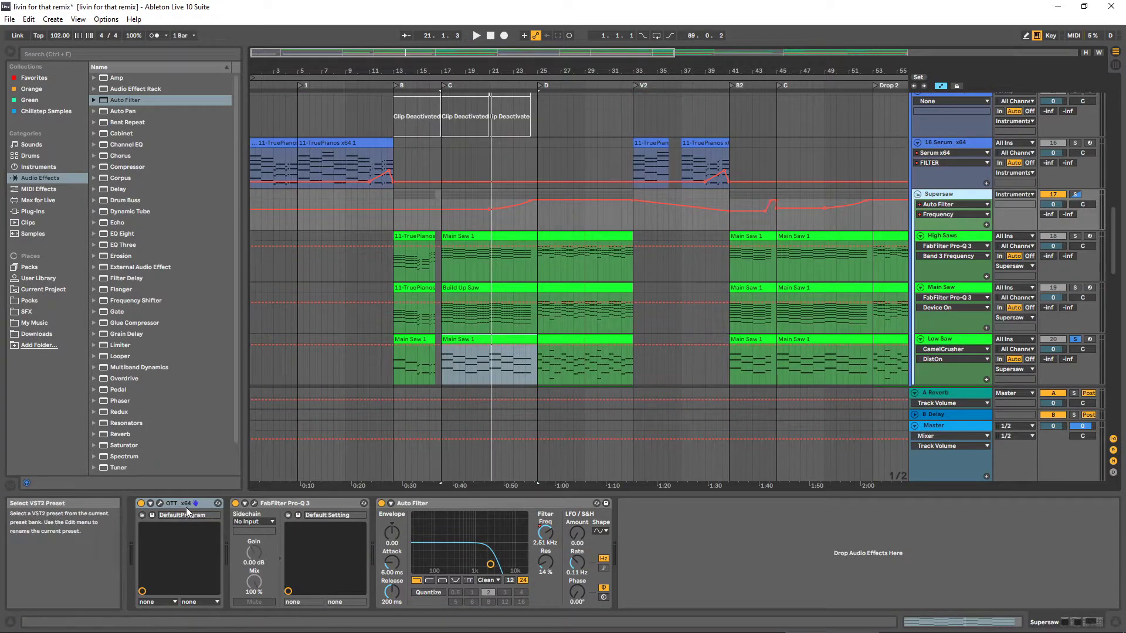
click(160, 503)
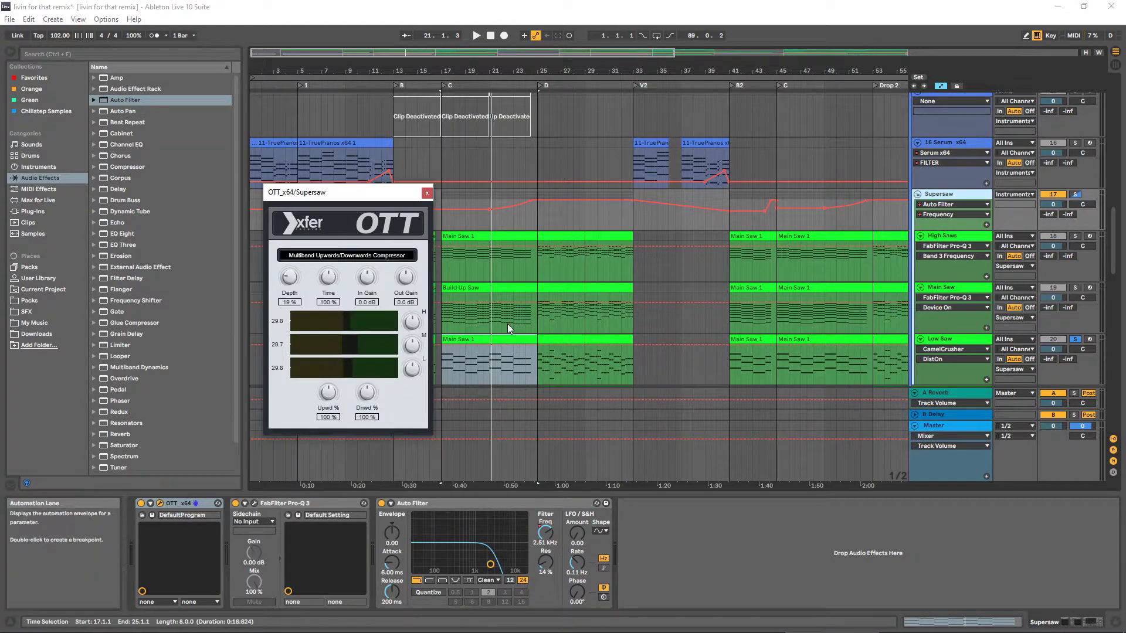
click(427, 195)
click(254, 503)
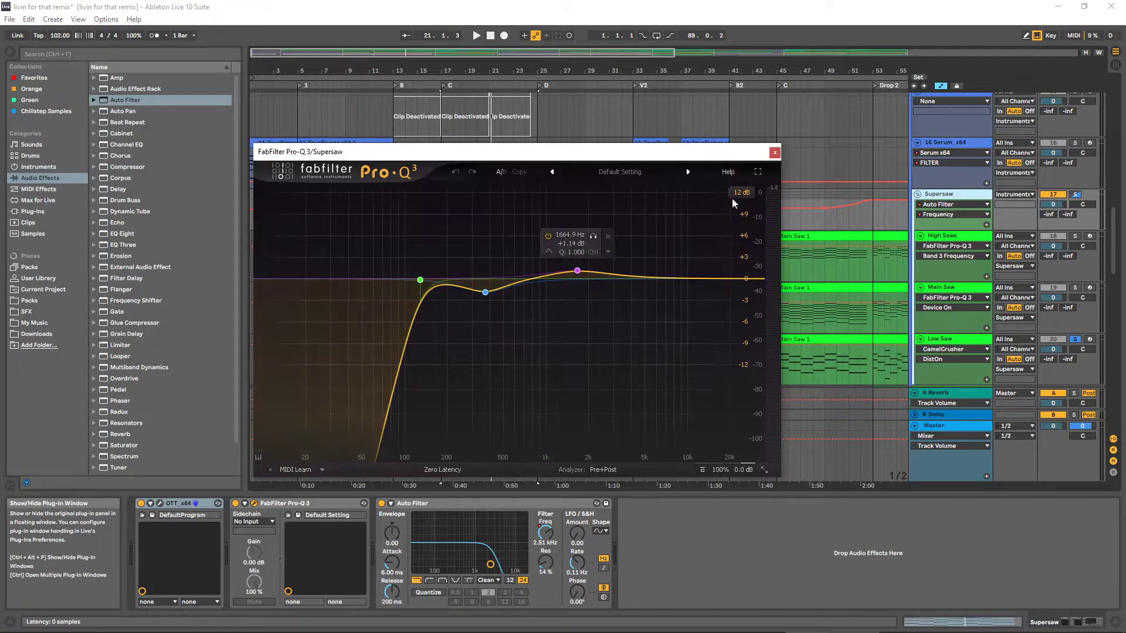
click(773, 153)
click(417, 518)
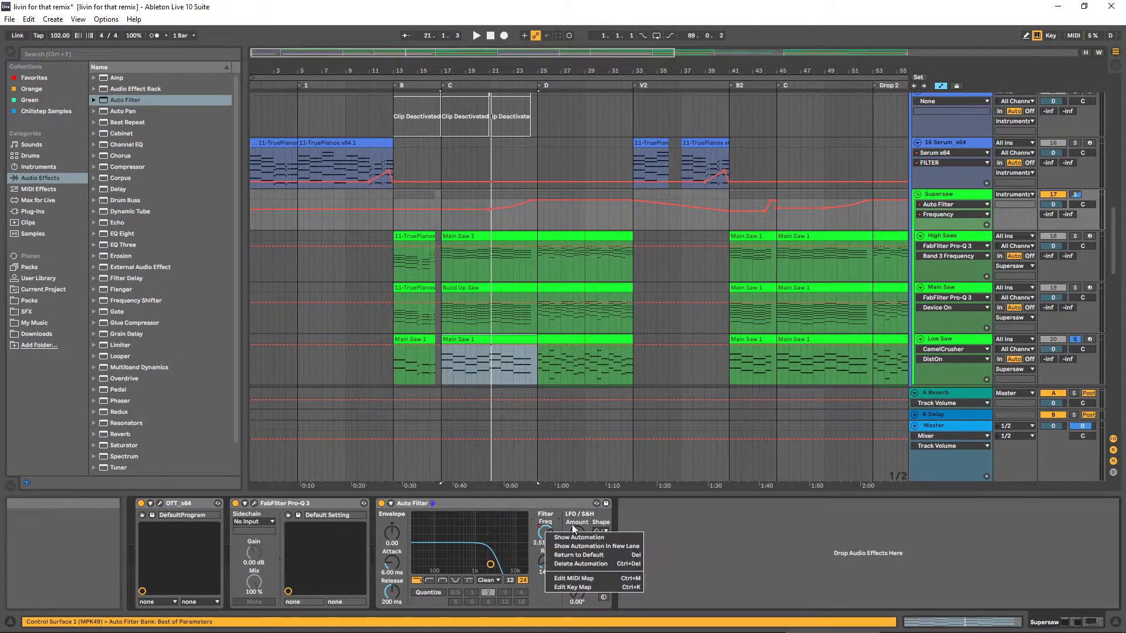
Solo the Noise track to view its Serum and EQ Eight chain, then bring up the Saw Bass device chain
scroll(608, 238, down, 5)
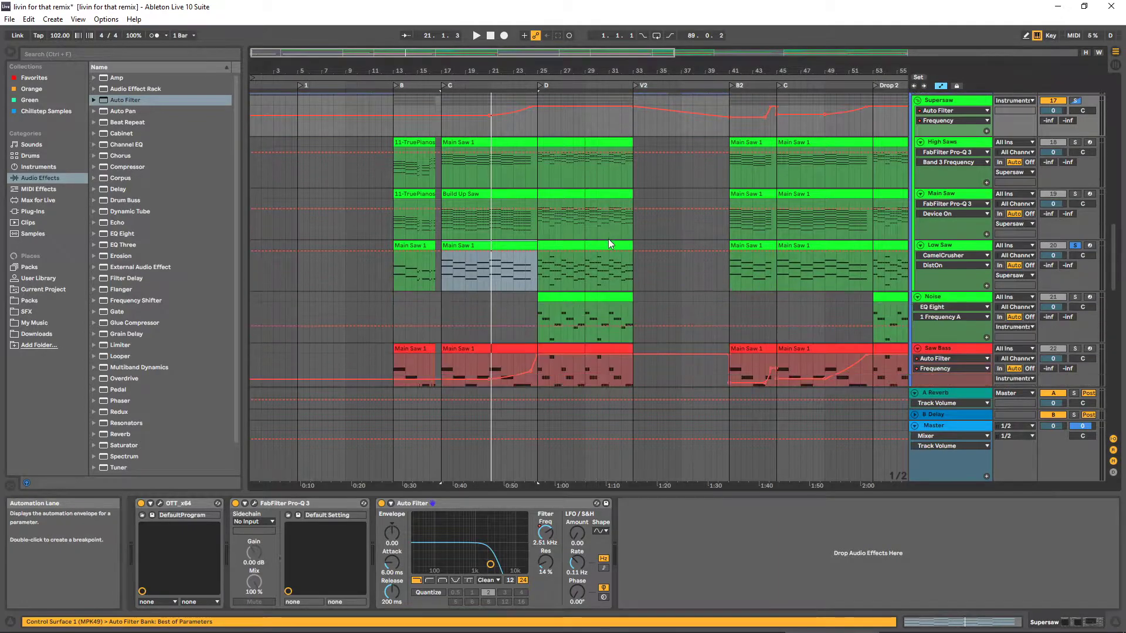
click(567, 273)
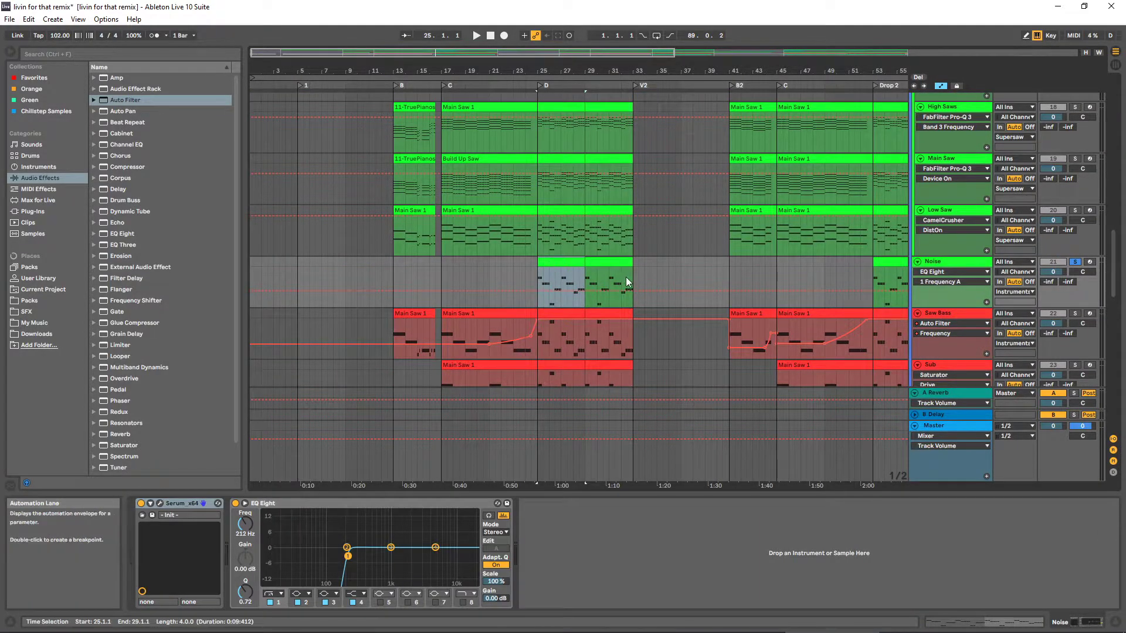
scroll(610, 266, down, 2)
scroll(593, 267, down, 1)
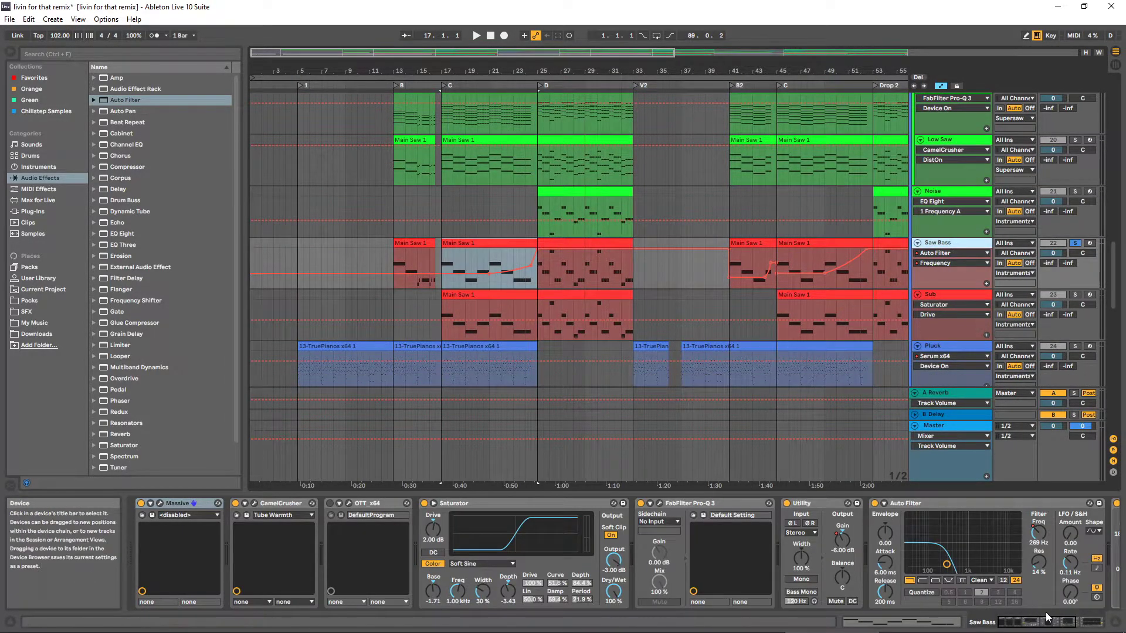
Open Saw Bass's Massive synth, examine its oscillator, filter and effect settings while auditioning the drop, then close it
mouse_move(1046, 623)
mouse_down()
mouse_move(1066, 628)
mouse_move(1032, 627)
mouse_up()
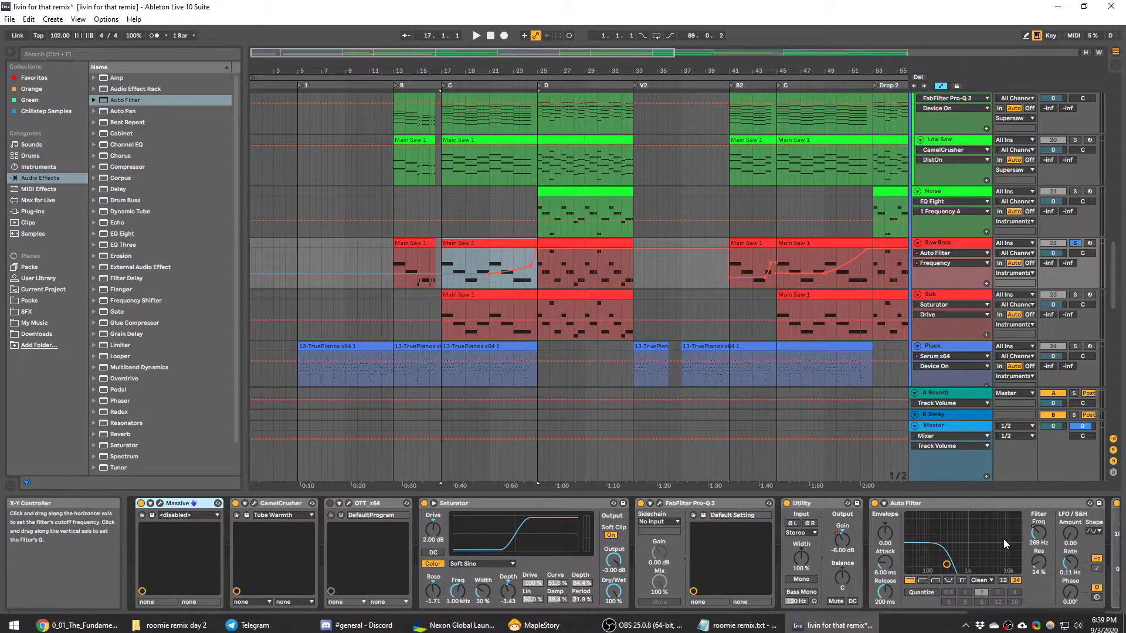
click(160, 504)
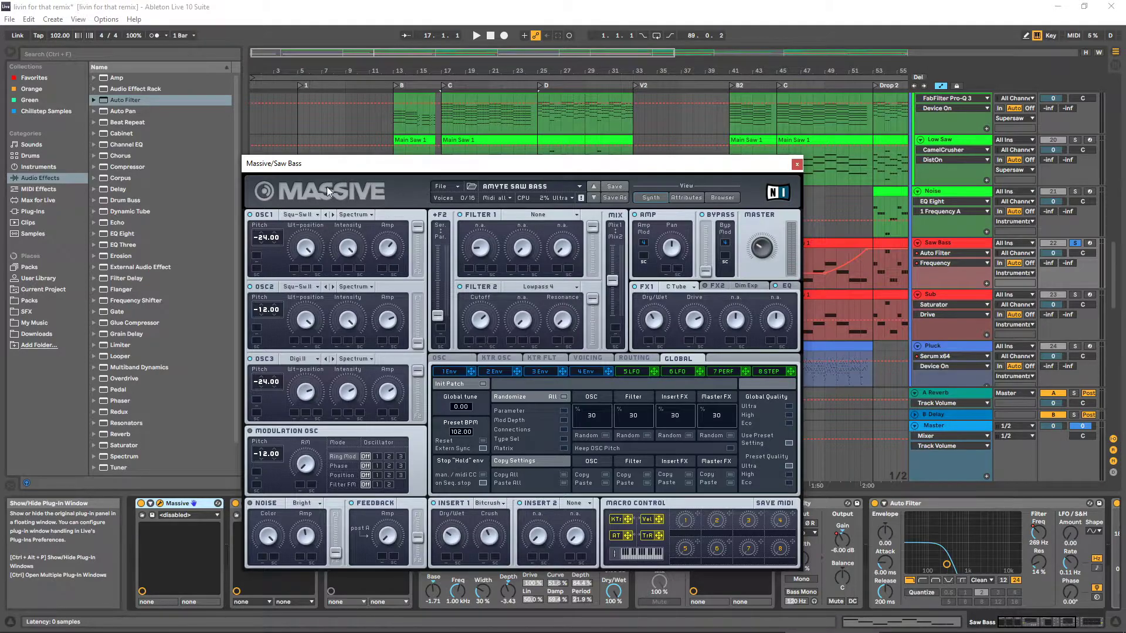
click(294, 359)
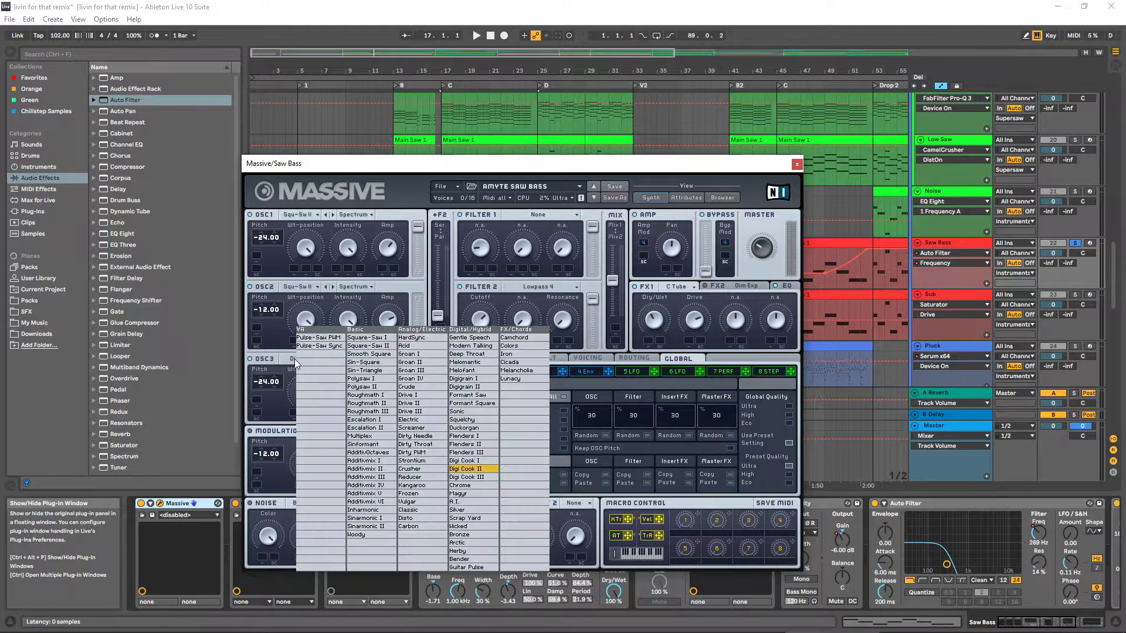
click(290, 359)
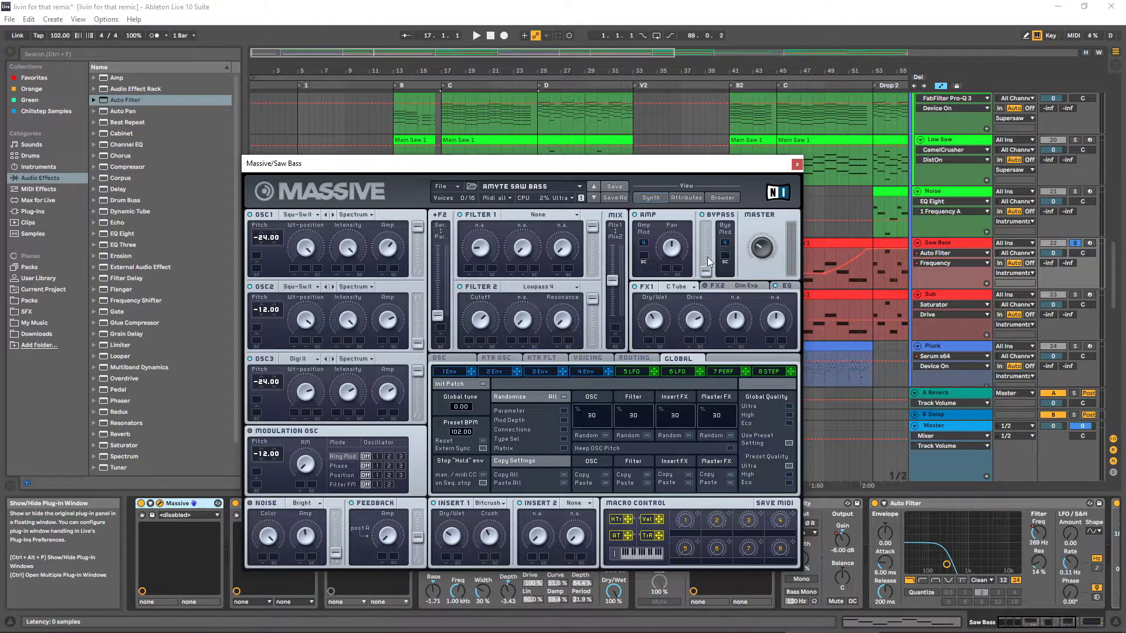
key(space)
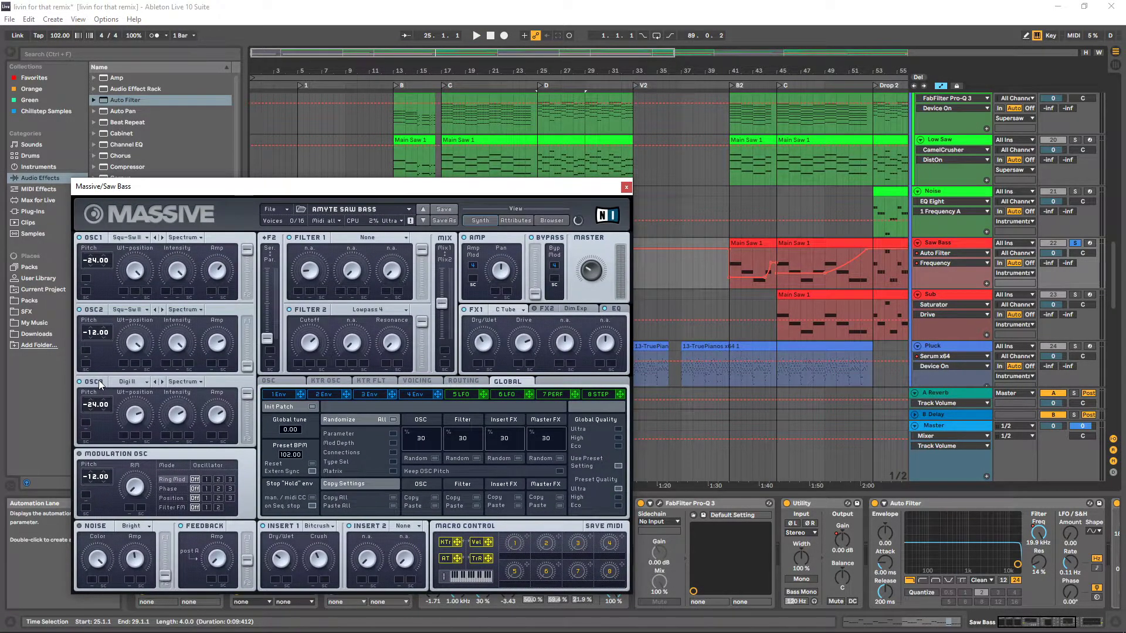
key(space)
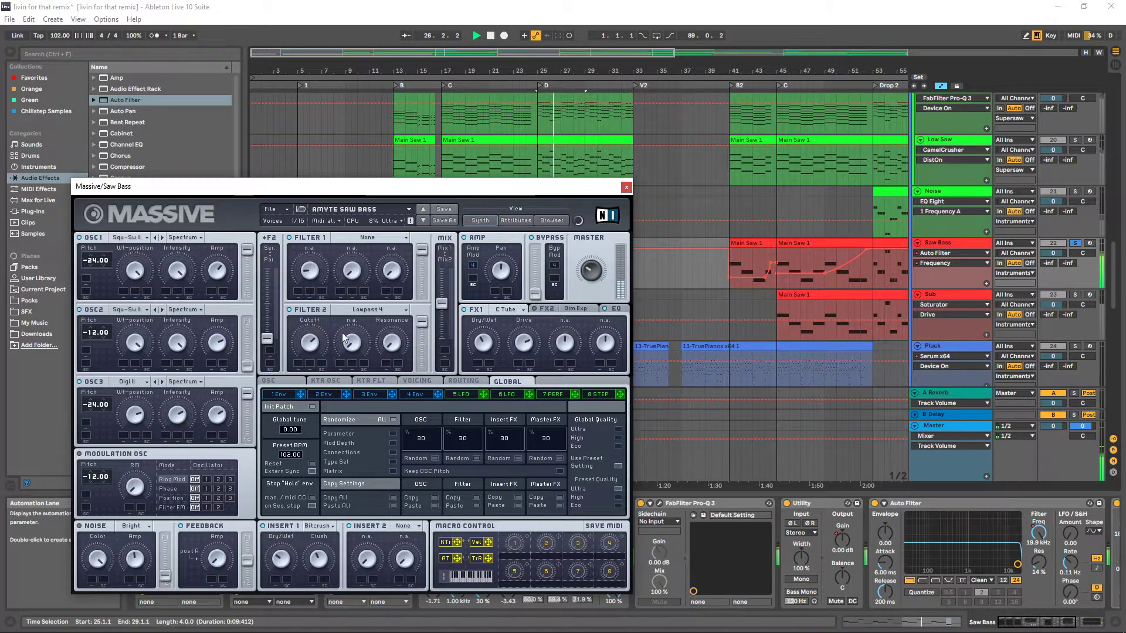
click(626, 189)
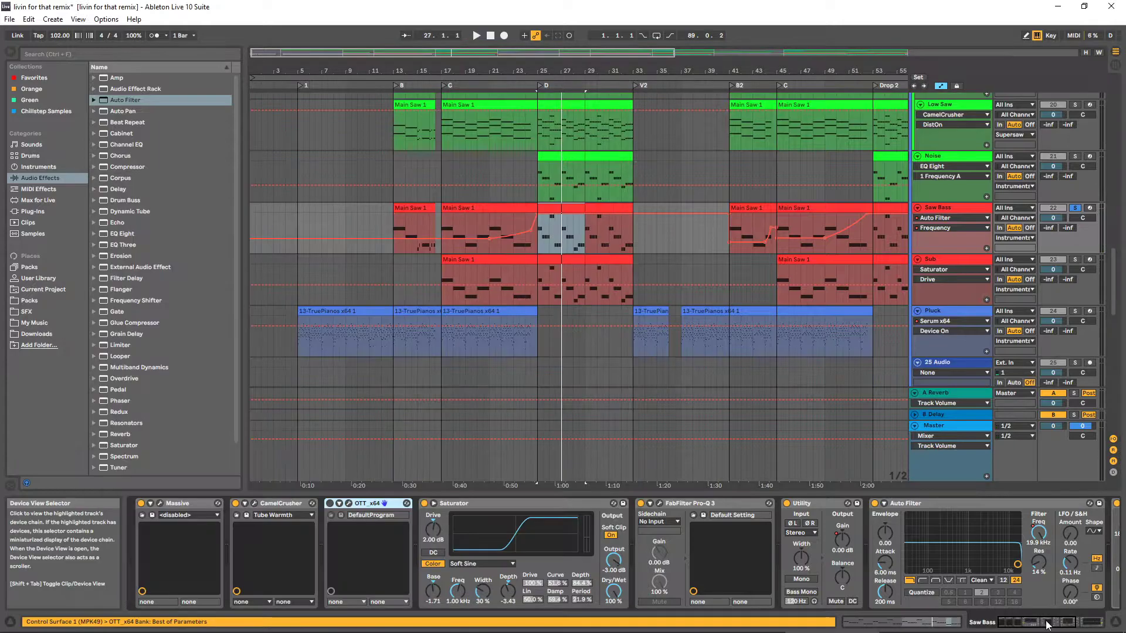
Delete the deactivated OTT from the Saw Bass chain and check its FabFilter Pro-Q 3
key(Delete)
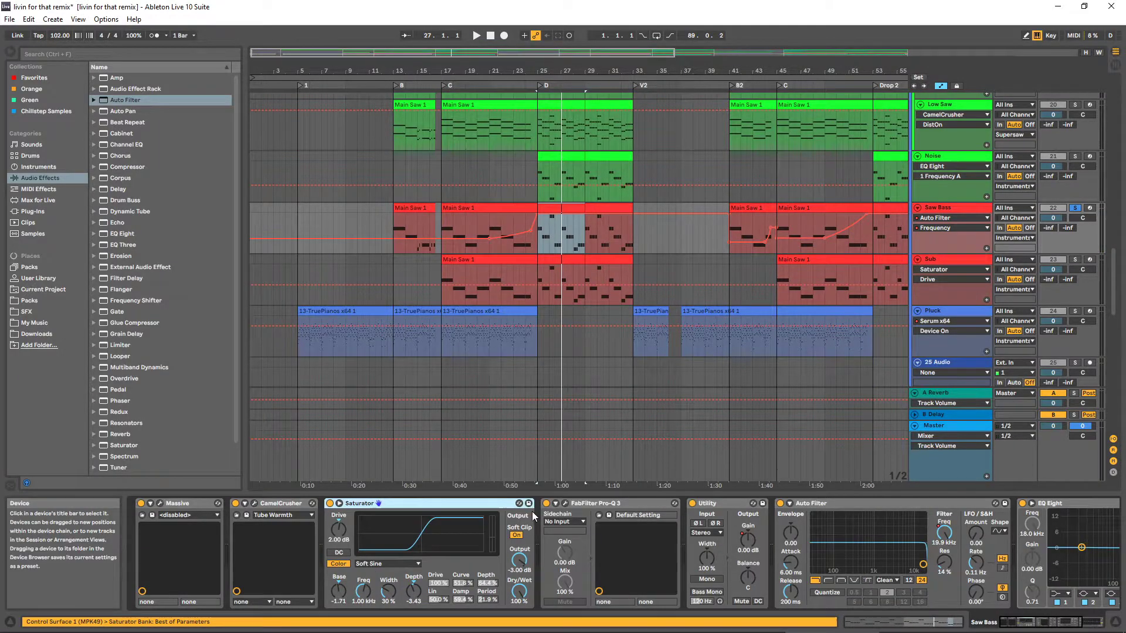
click(571, 508)
click(565, 503)
Bring up the Sub track's device chain and examine its Serum synth and FabFilter Pro-Q 3 high-cut curve
key(Down)
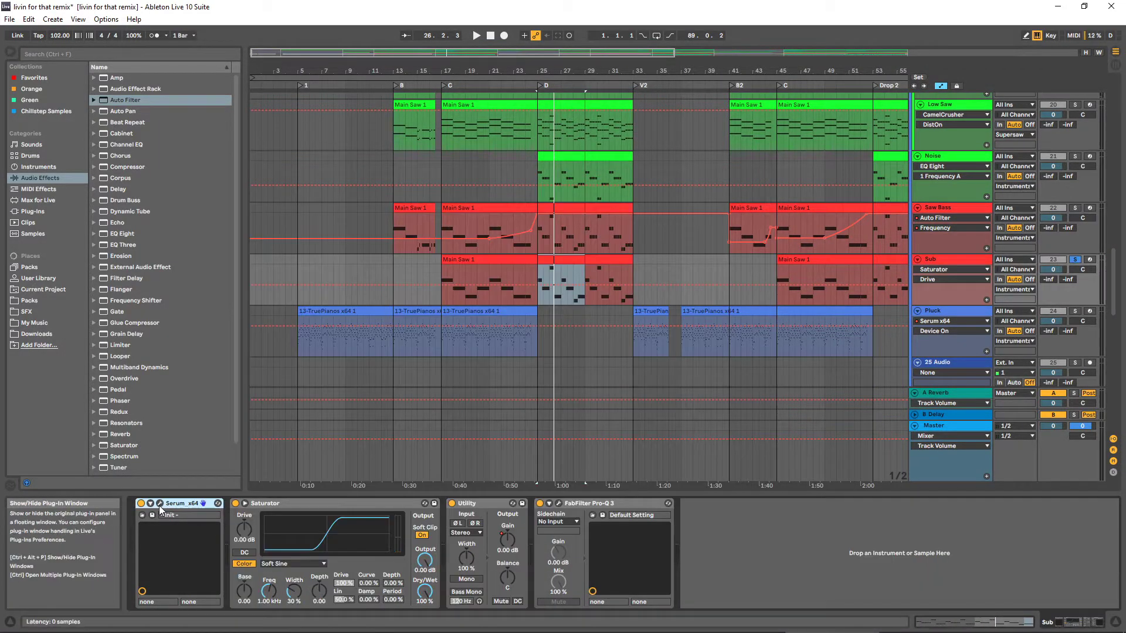
click(160, 504)
click(754, 65)
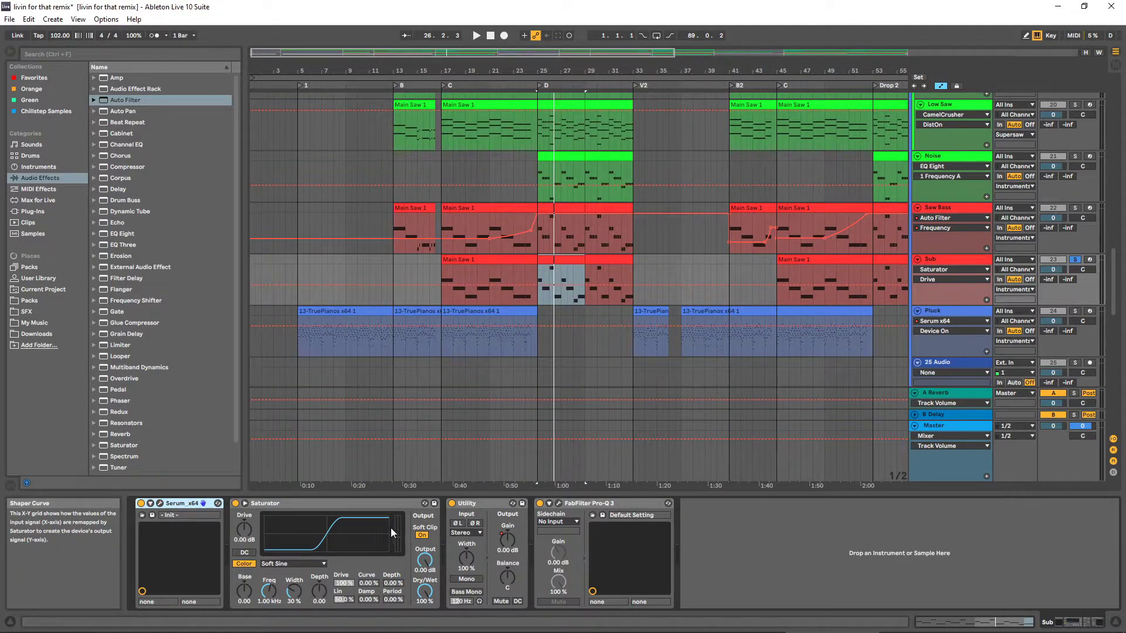
click(559, 503)
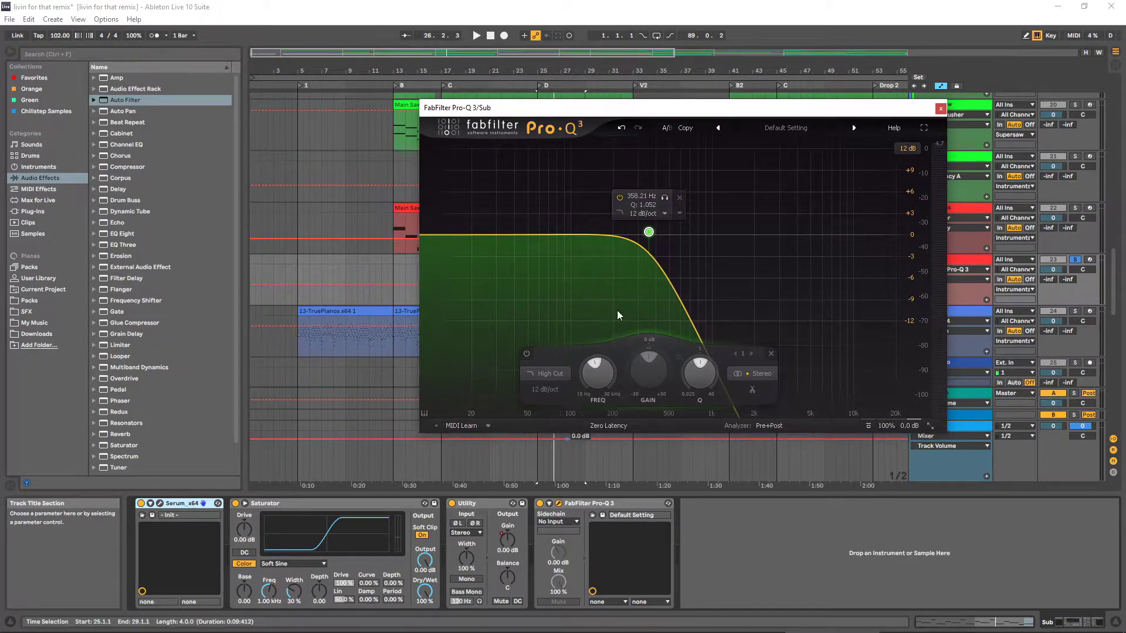
Compare the Sub in the full mix with its FabFilter Pro-Q 3 bypassed and re-enabled during playback
click(540, 503)
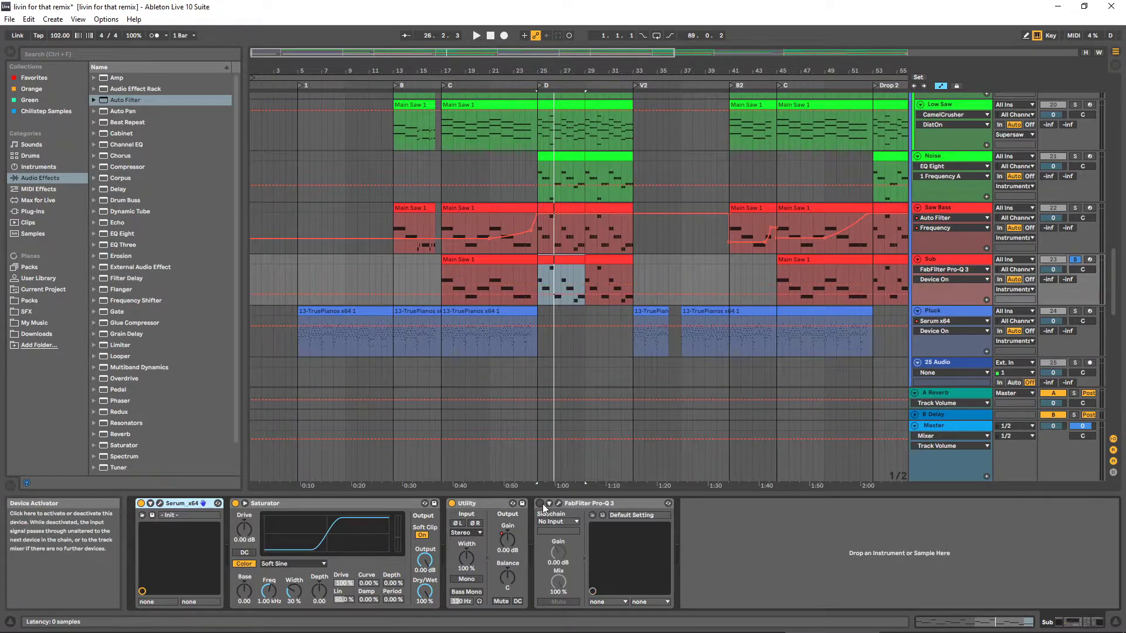
key(space)
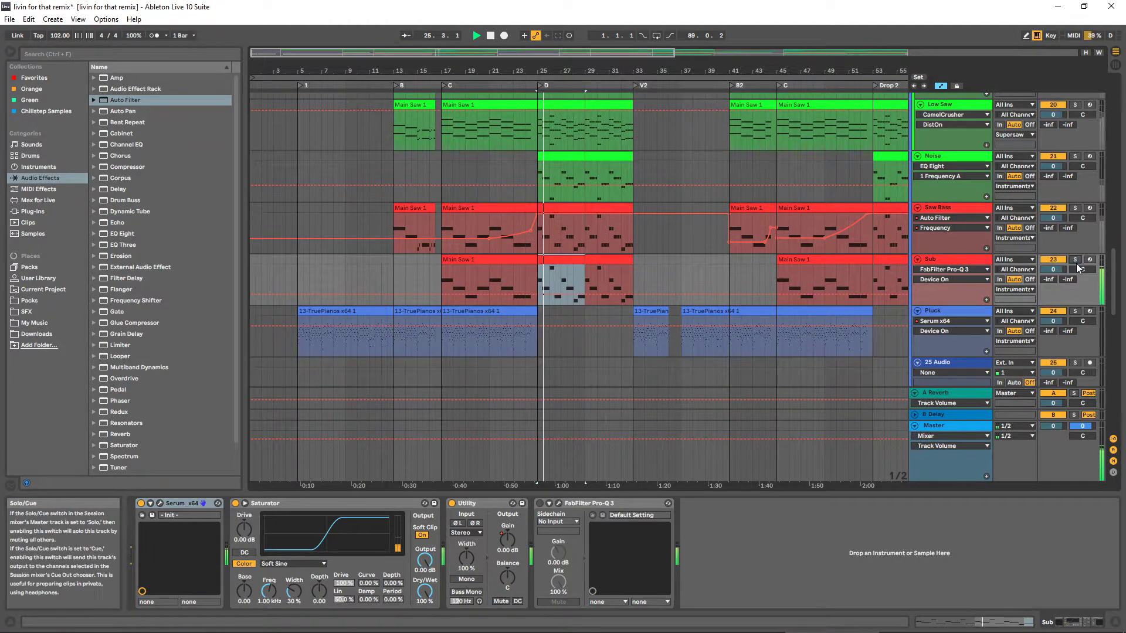
click(539, 504)
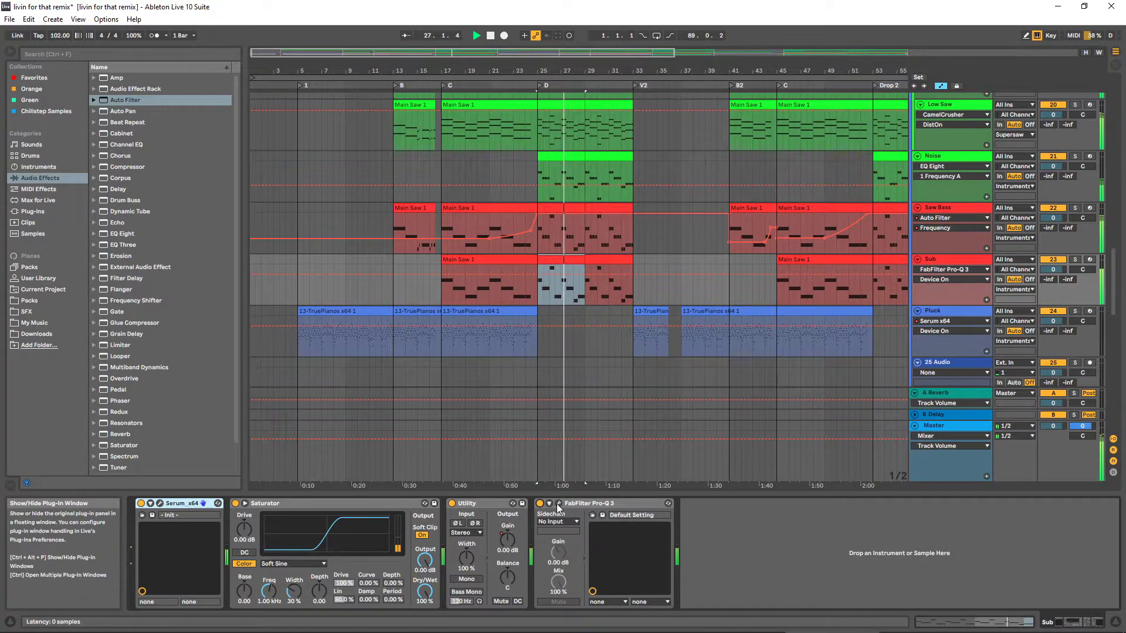
key(space)
Look over the Vocals group's Main, 8vb, 8va and vocal chop tracks across the arrangement
scroll(602, 311, down, 2)
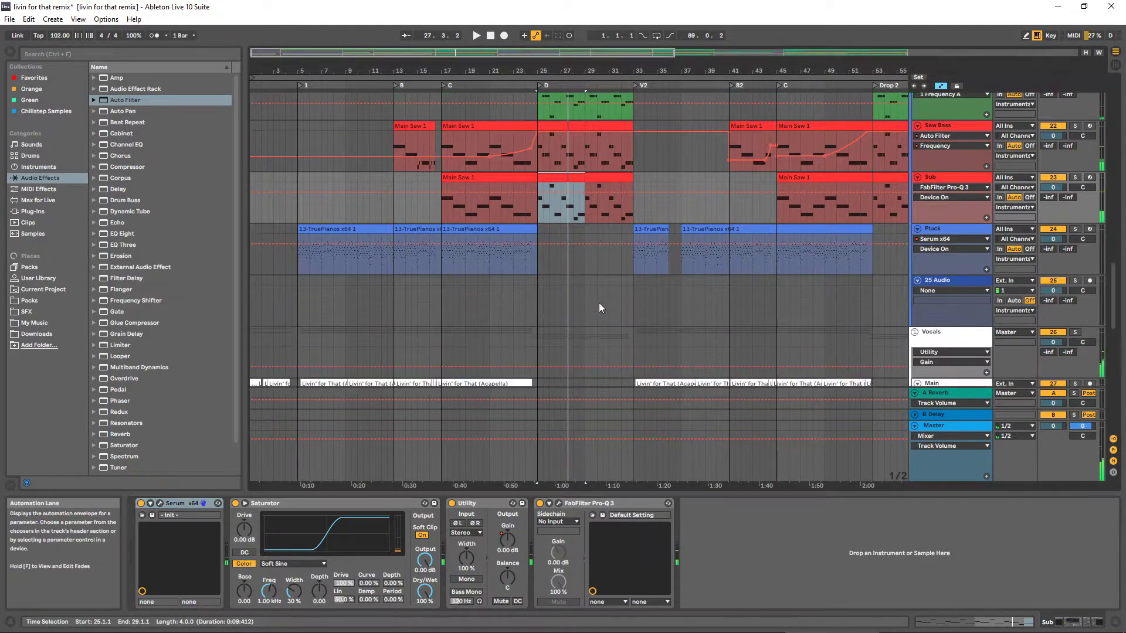
scroll(599, 301, down, 3)
scroll(599, 301, down, 4)
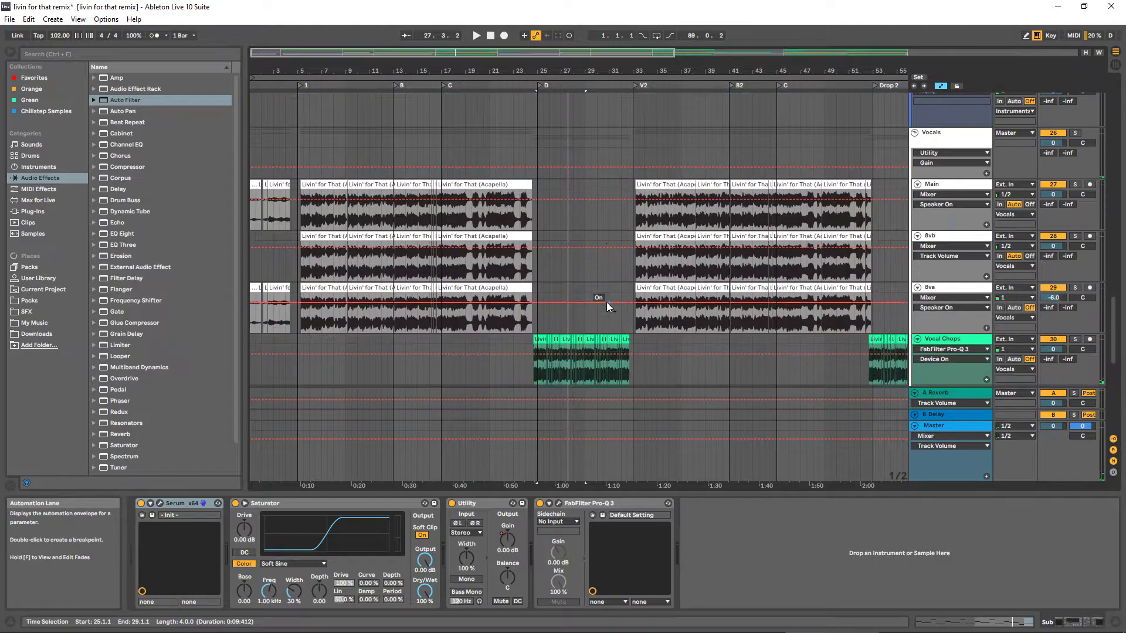
scroll(588, 305, down, 1)
scroll(560, 267, up, 3)
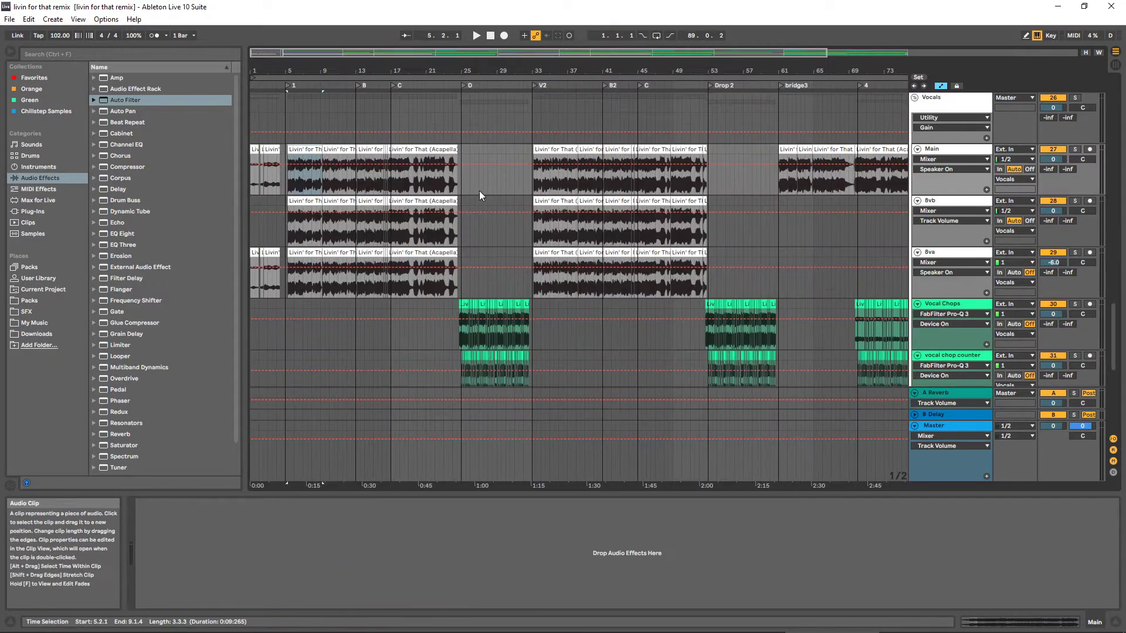
scroll(489, 188, down, 2)
scroll(551, 228, up, 2)
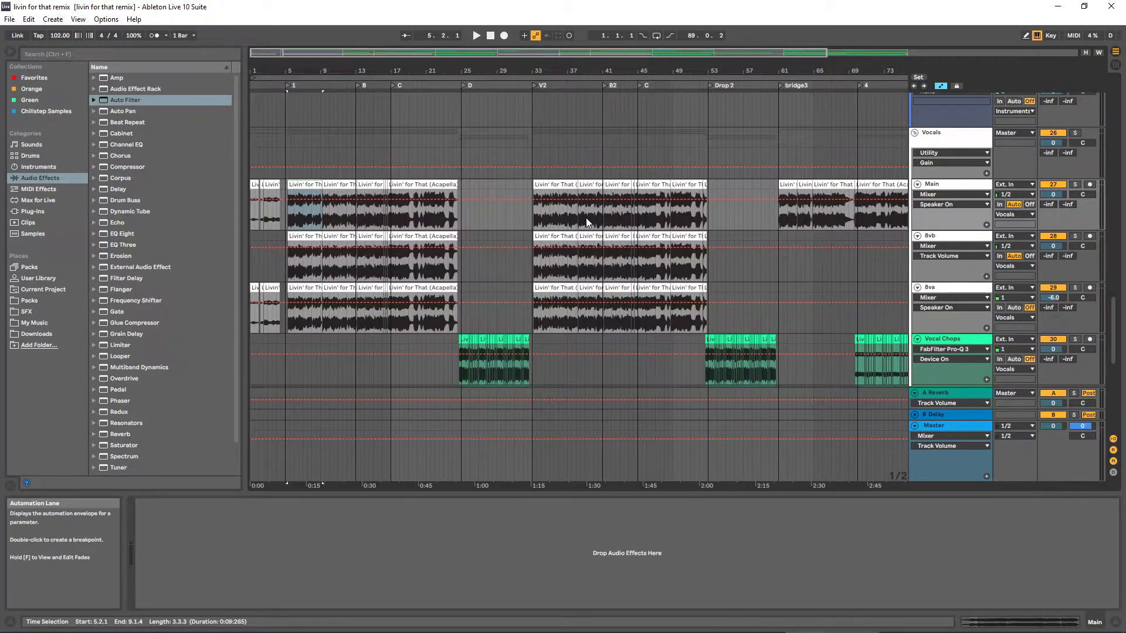
Solo the 8vb vocal layer within the Vocals group and play its acapella from the start of the first verse
drag(398, 72, 397, 143)
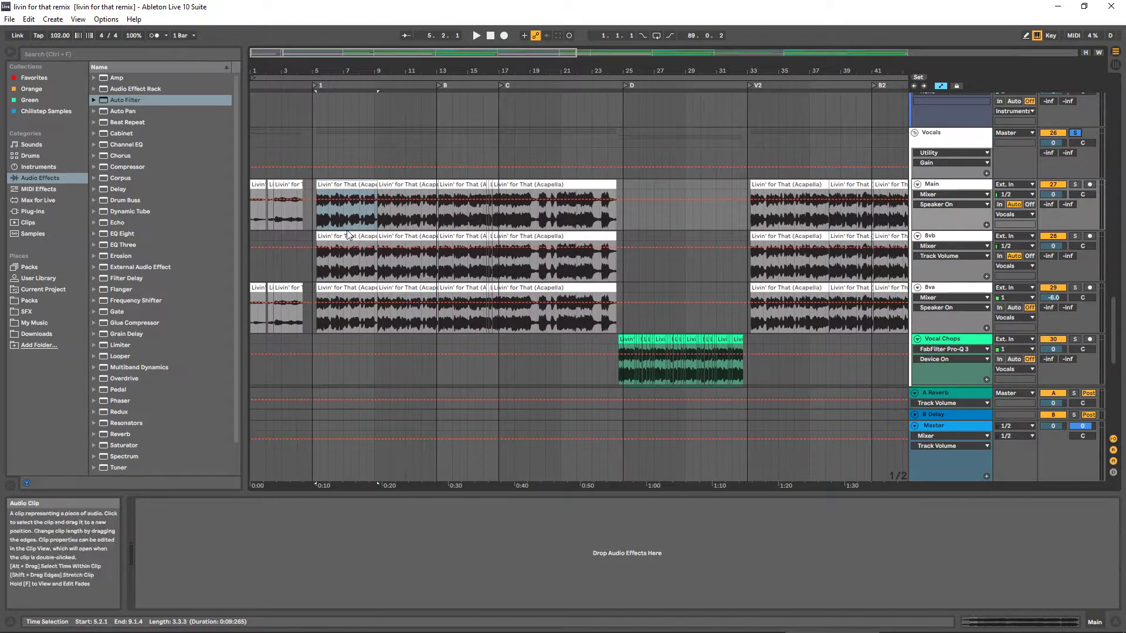
drag(550, 72, 550, 41)
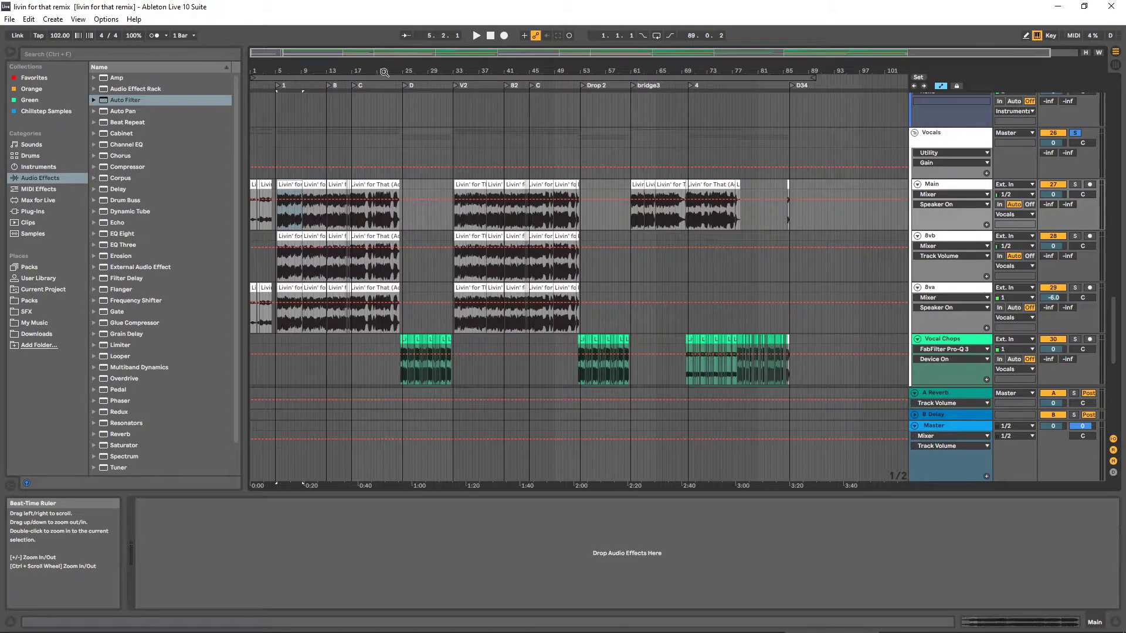
drag(384, 72, 450, 212)
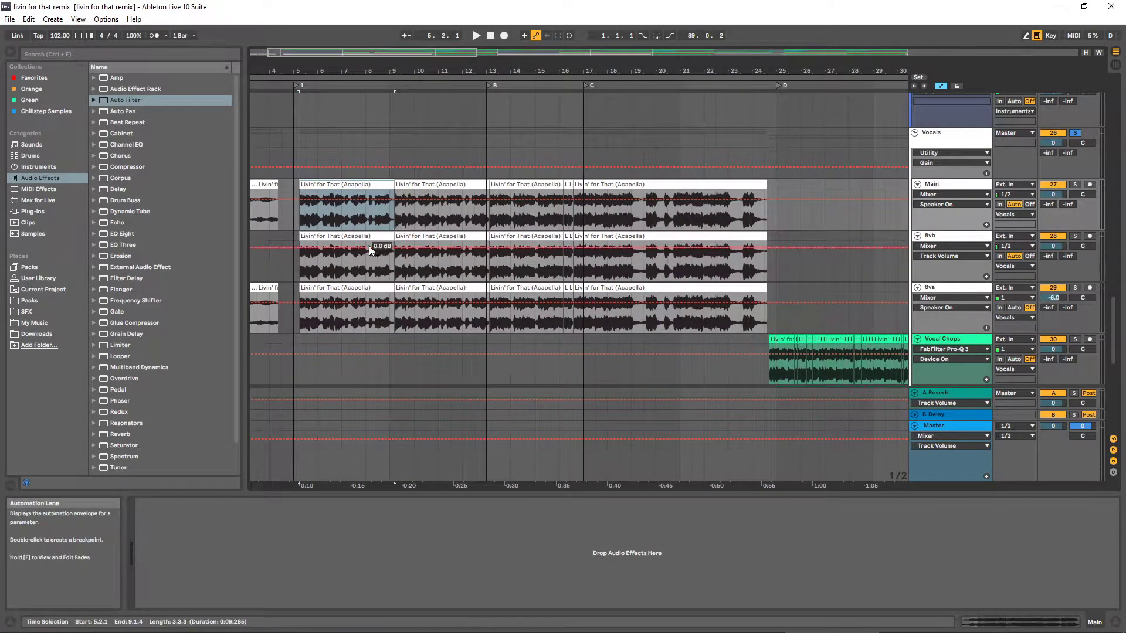
click(1074, 236)
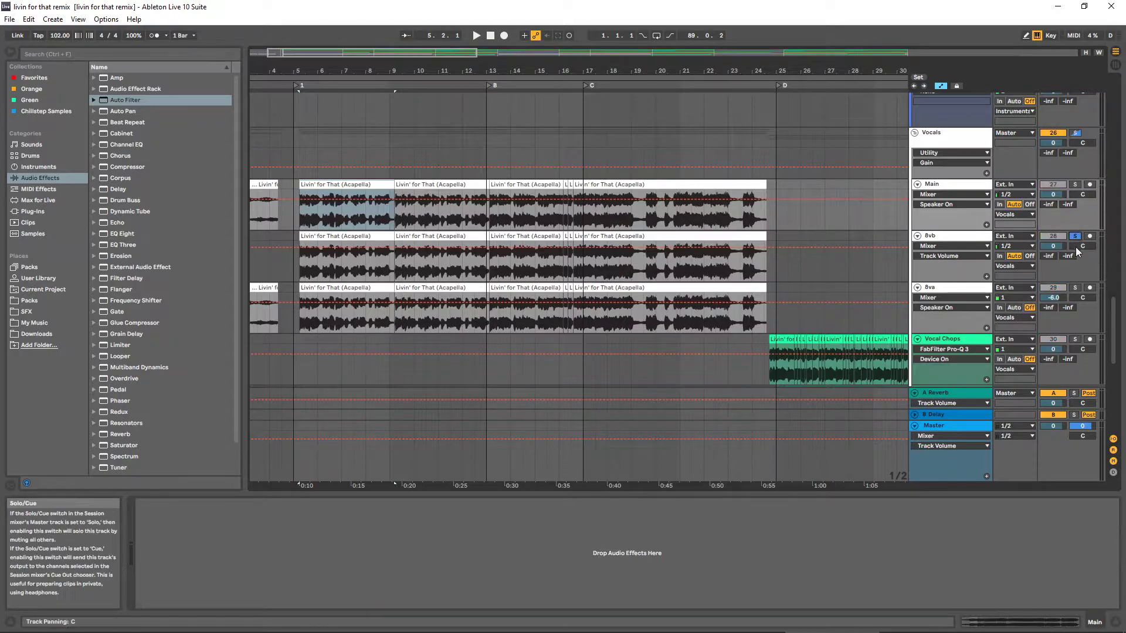
click(301, 233)
key(space)
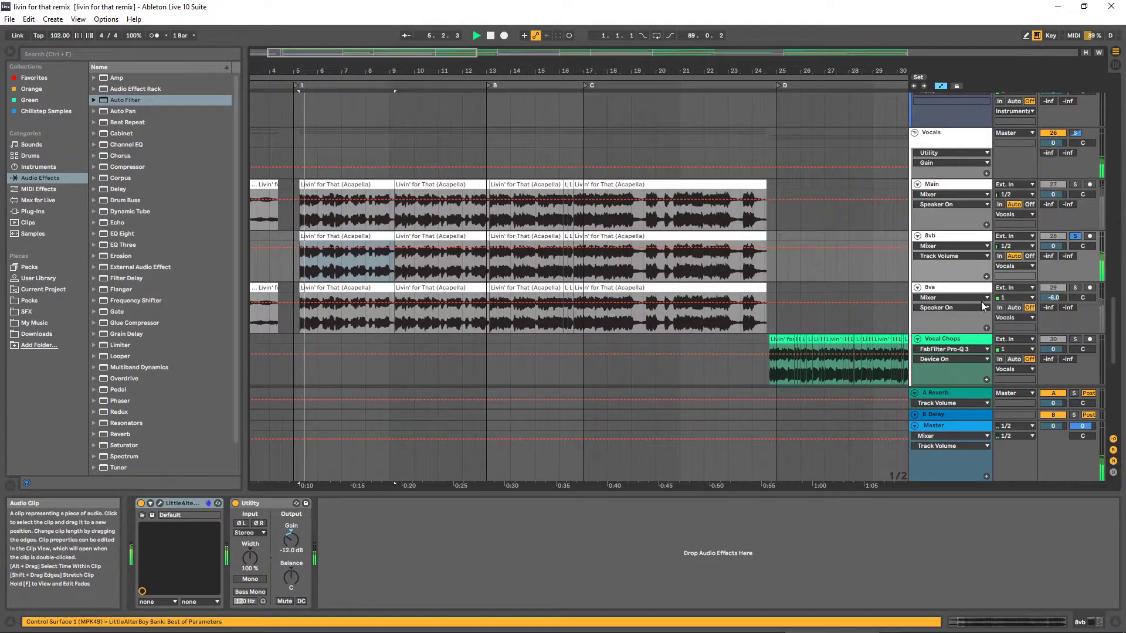
Solo the 8va vocal layer to audition it, then examine its LittleAlterBoy pitch and formant settings and close the plug-in
click(1075, 288)
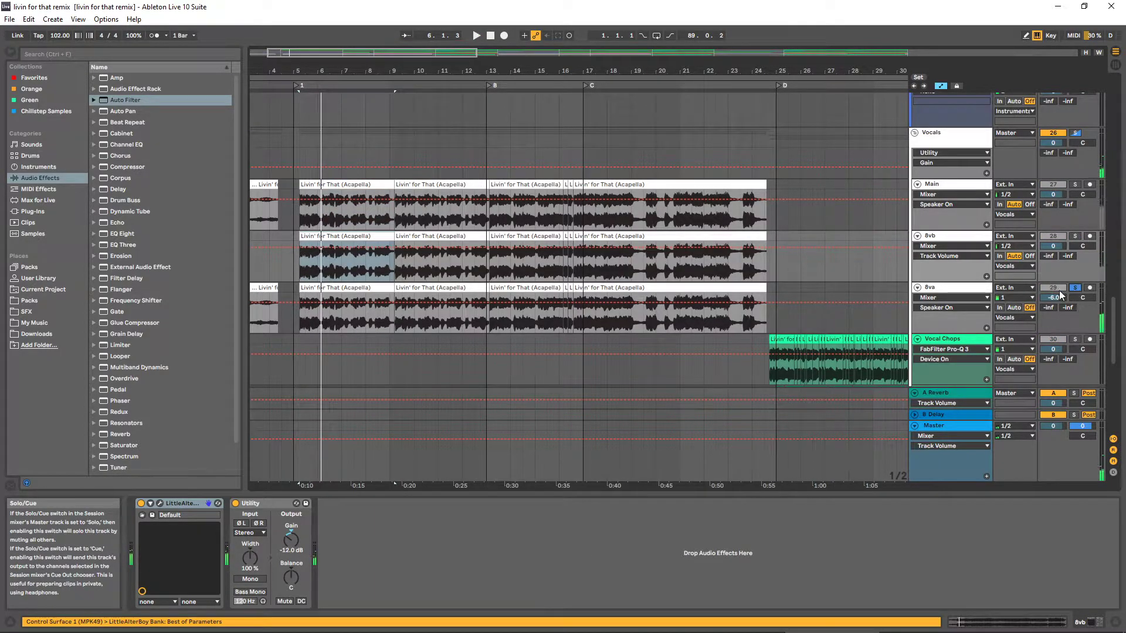
click(959, 291)
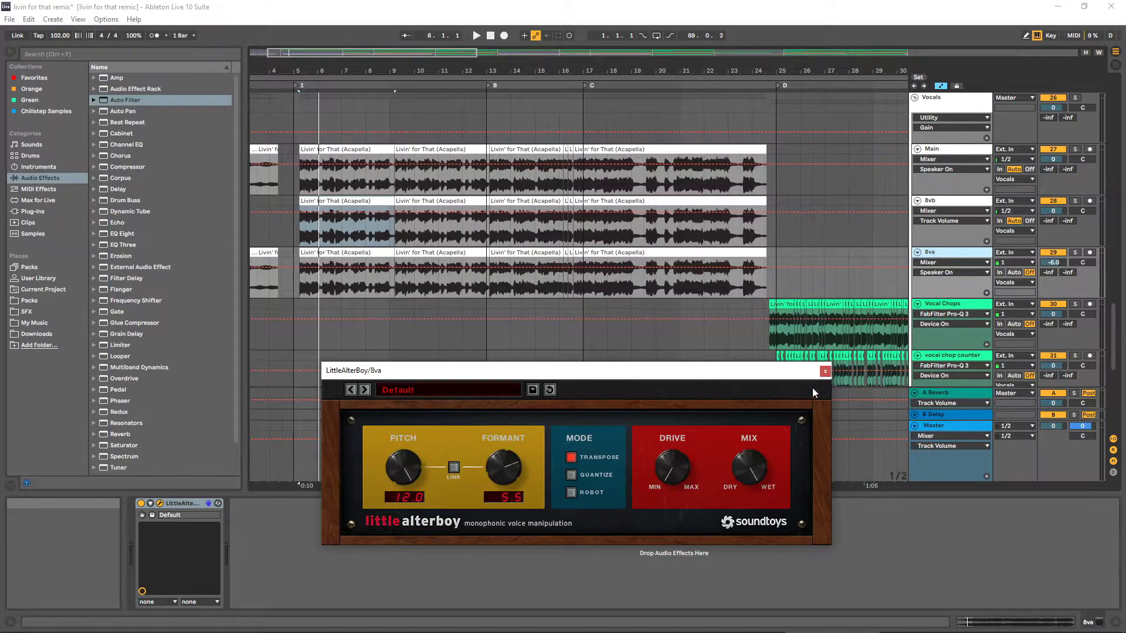
click(825, 370)
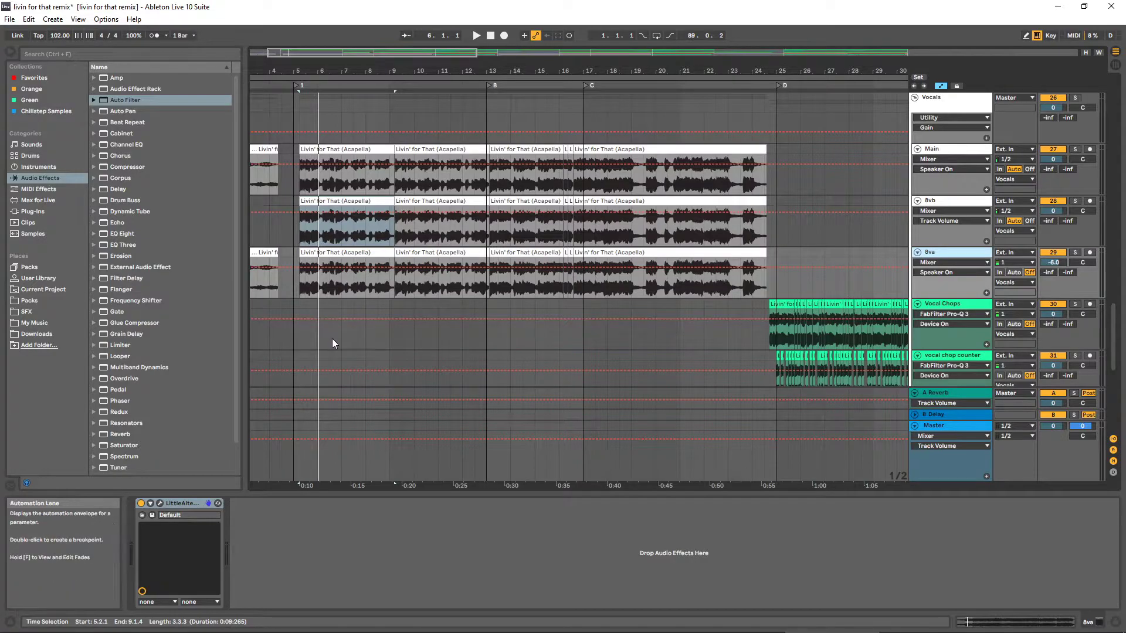
Select the first verse's opening clip on the 8va track and save the project
shift+click(376, 280)
key(ctrl+s)
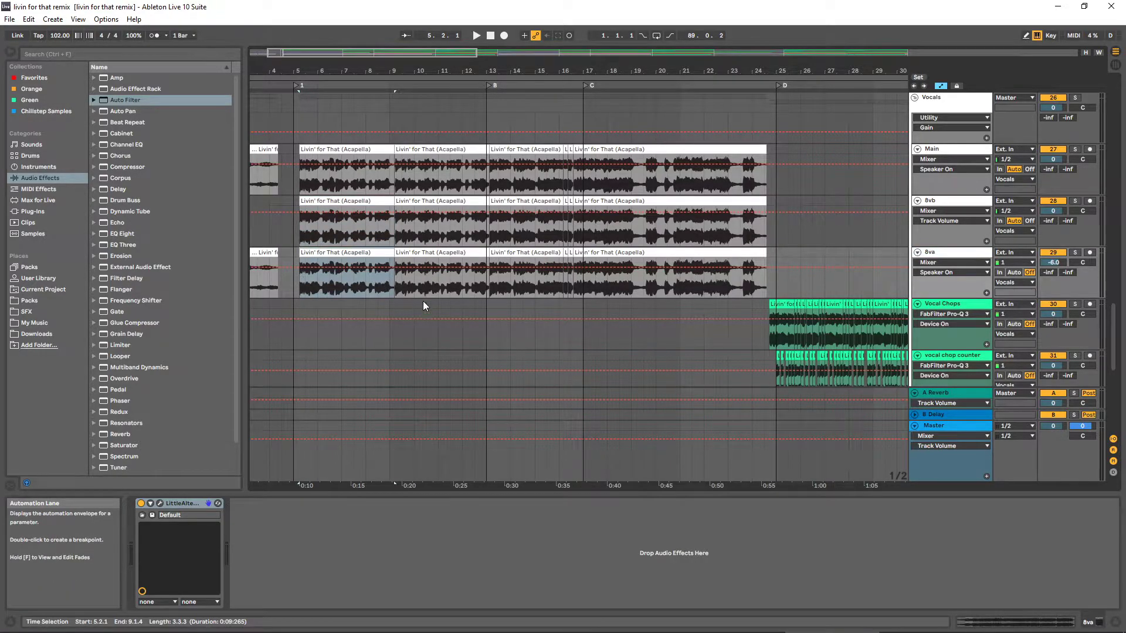
scroll(475, 298, down, 1)
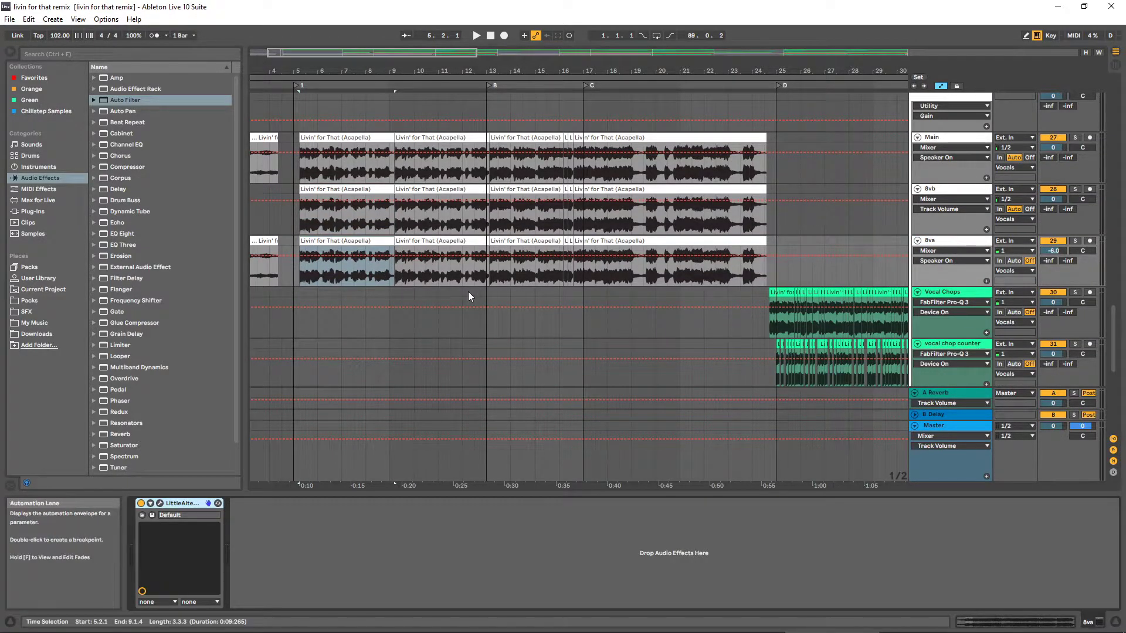
scroll(467, 293, up, 1)
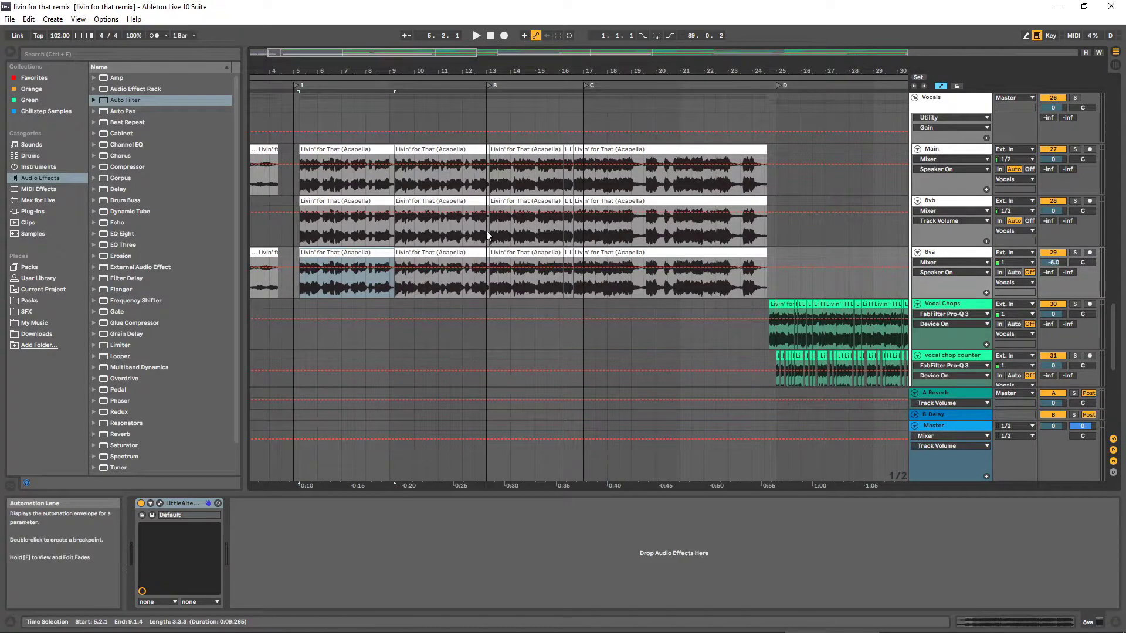
Solo the Vocal Chops track and play its chops through the start of drop section D
drag(713, 71, 712, 68)
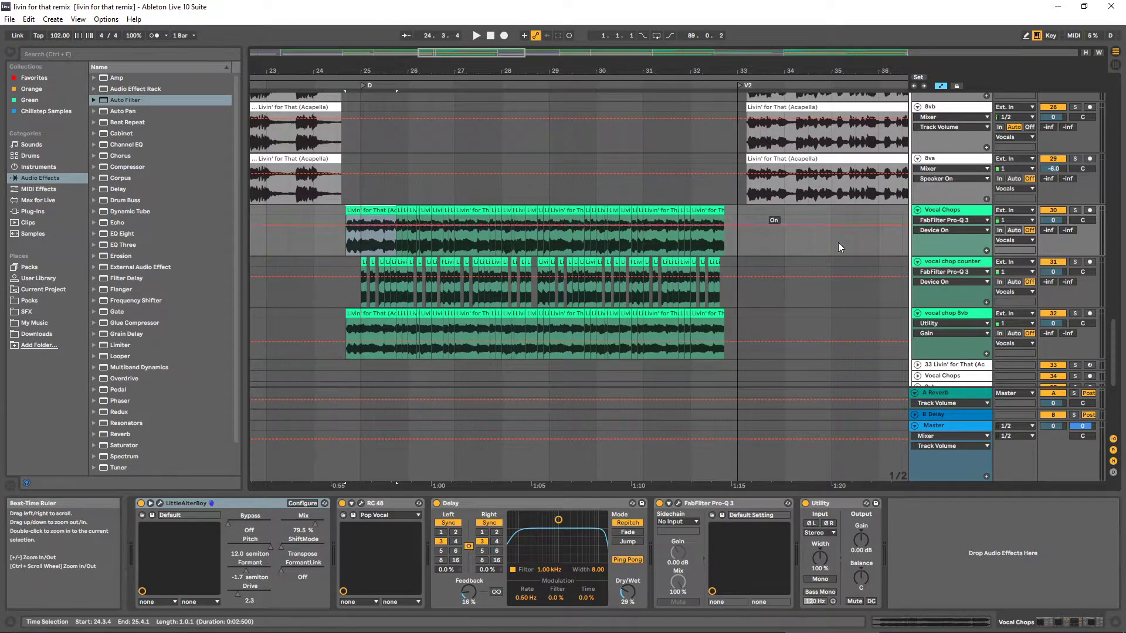
click(1075, 211)
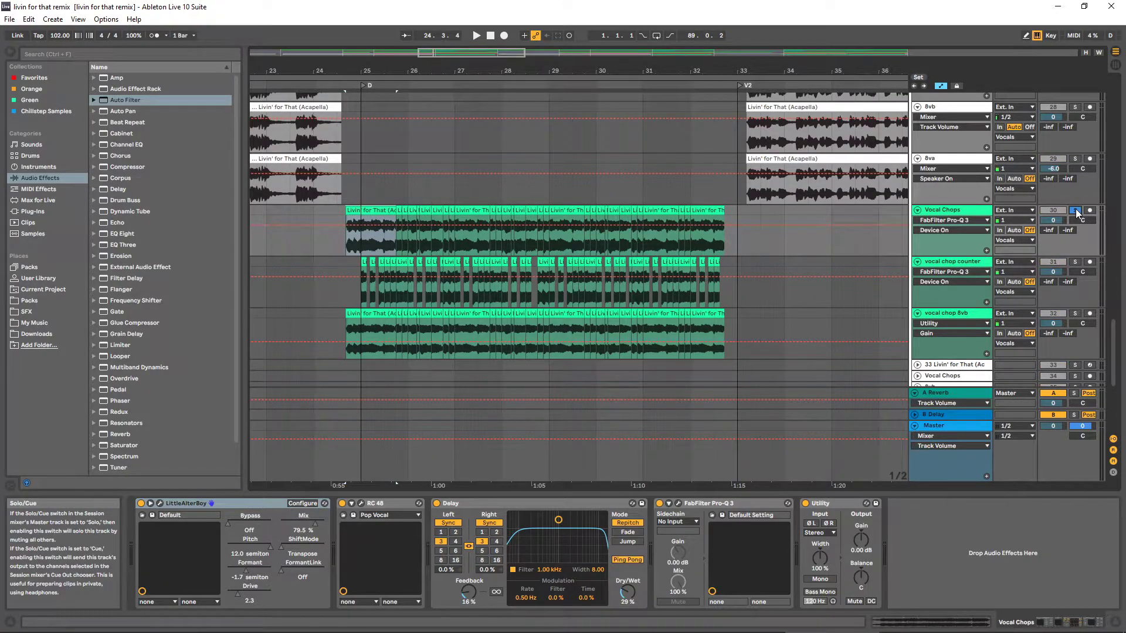
key(space)
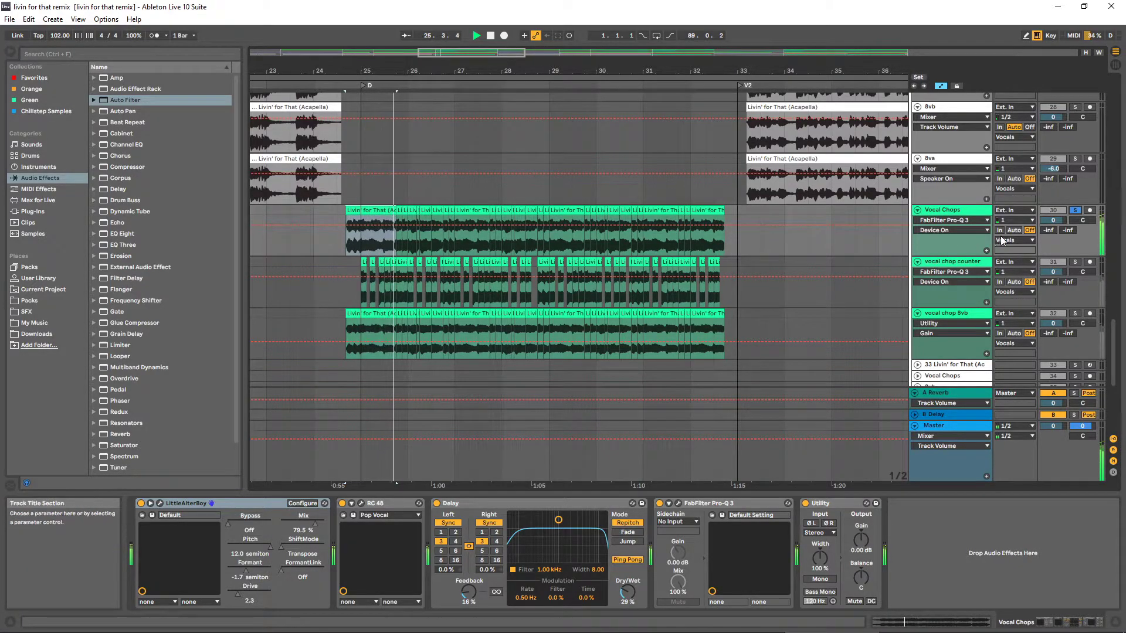
key(space)
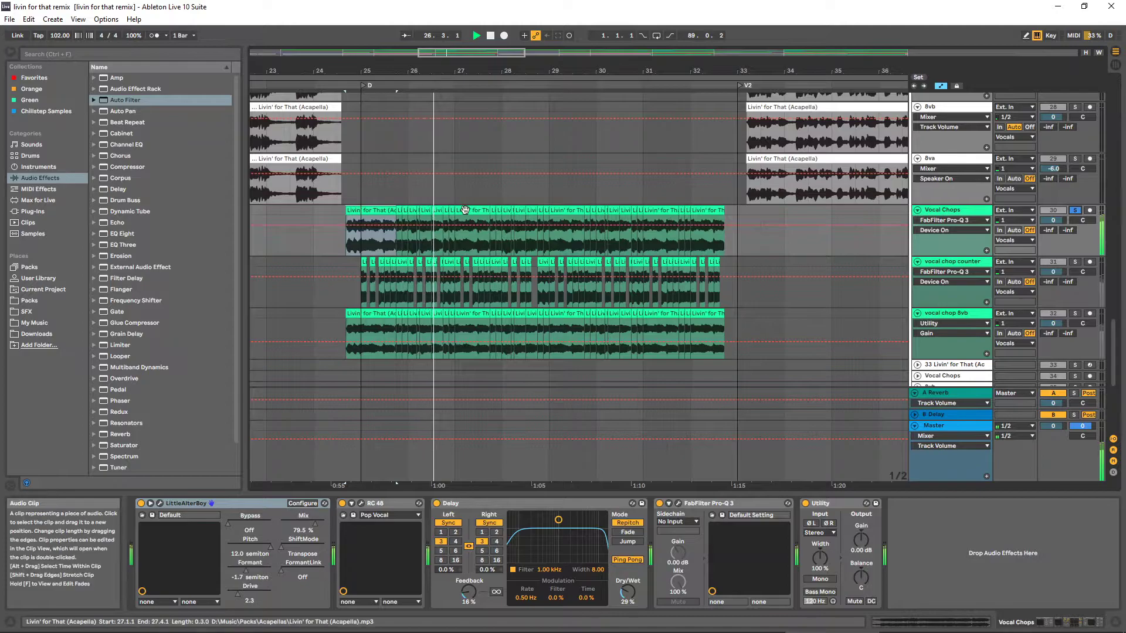
Open a Vocal Chops clip in the middle of bar 26 and audition it while examining its sample waveform and warp settings
click(438, 213)
double_click(438, 213)
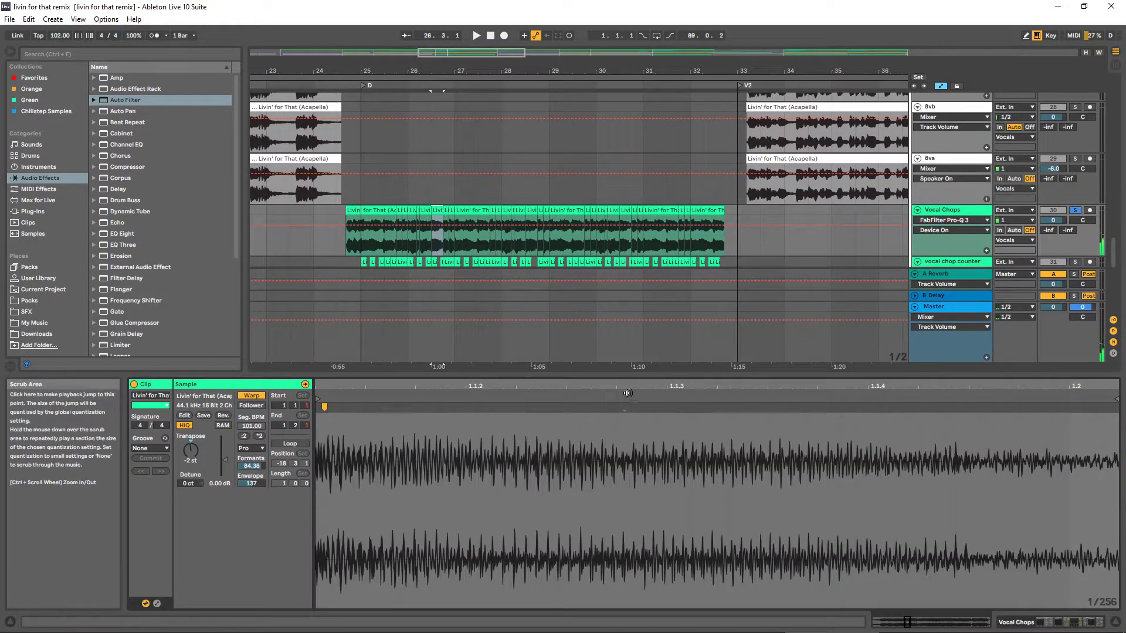
drag(634, 387, 588, 365)
key(space)
key(space)
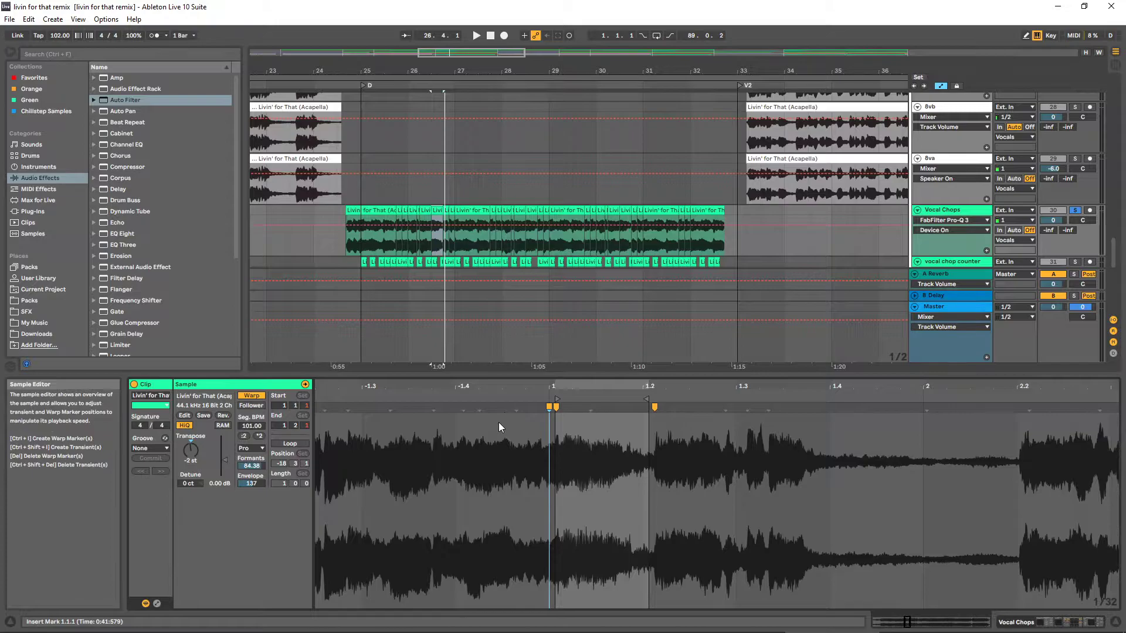
Try stretching the Vocal Chops clip by moving its end warp marker to about beat 1.2.3, then undo the warp change
drag(603, 387, 605, 400)
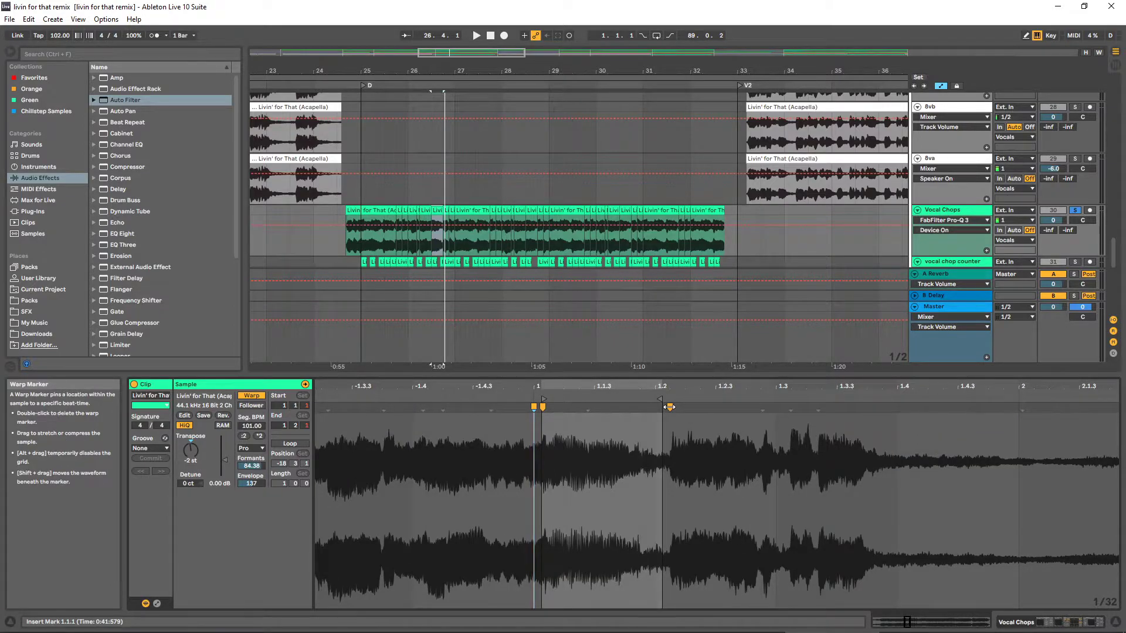
drag(668, 406, 718, 406)
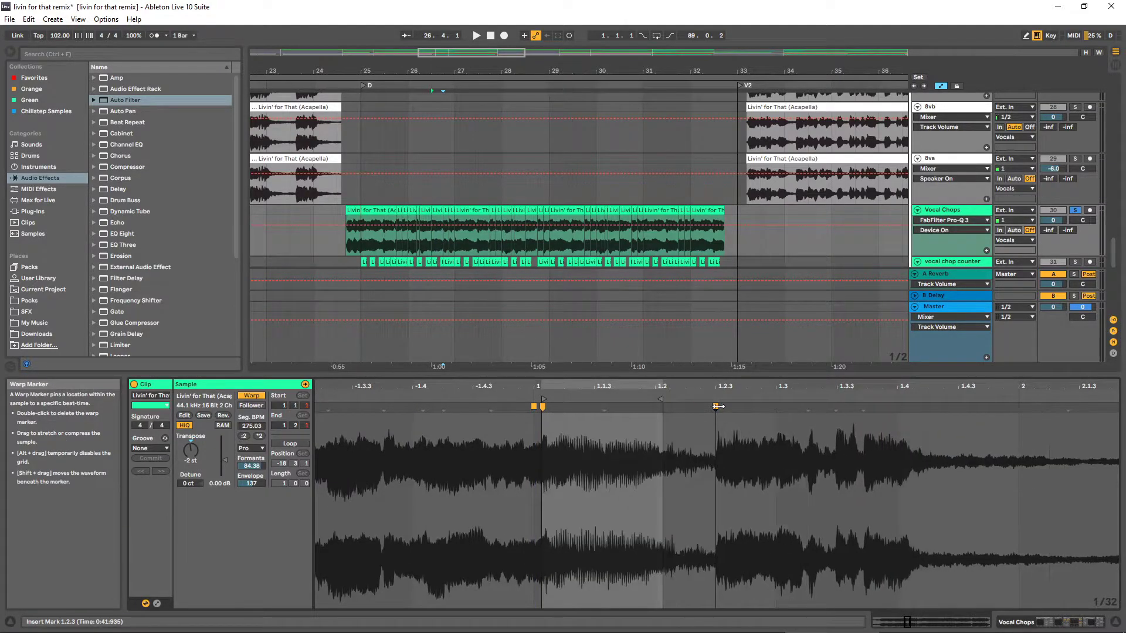
key(space)
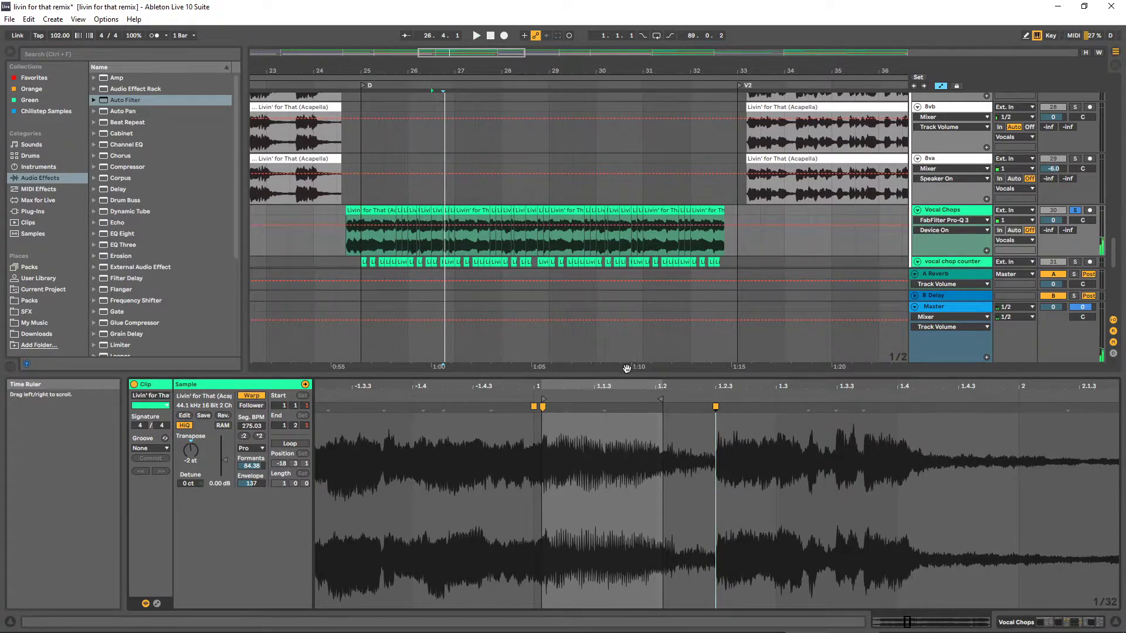
key(ctrl+z)
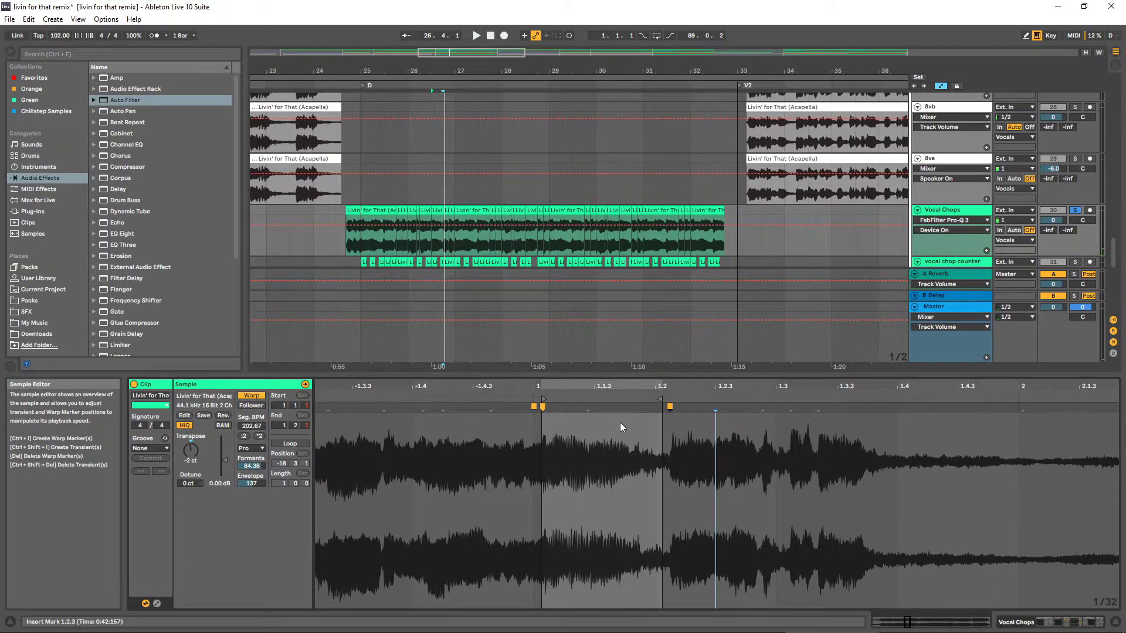
click(618, 399)
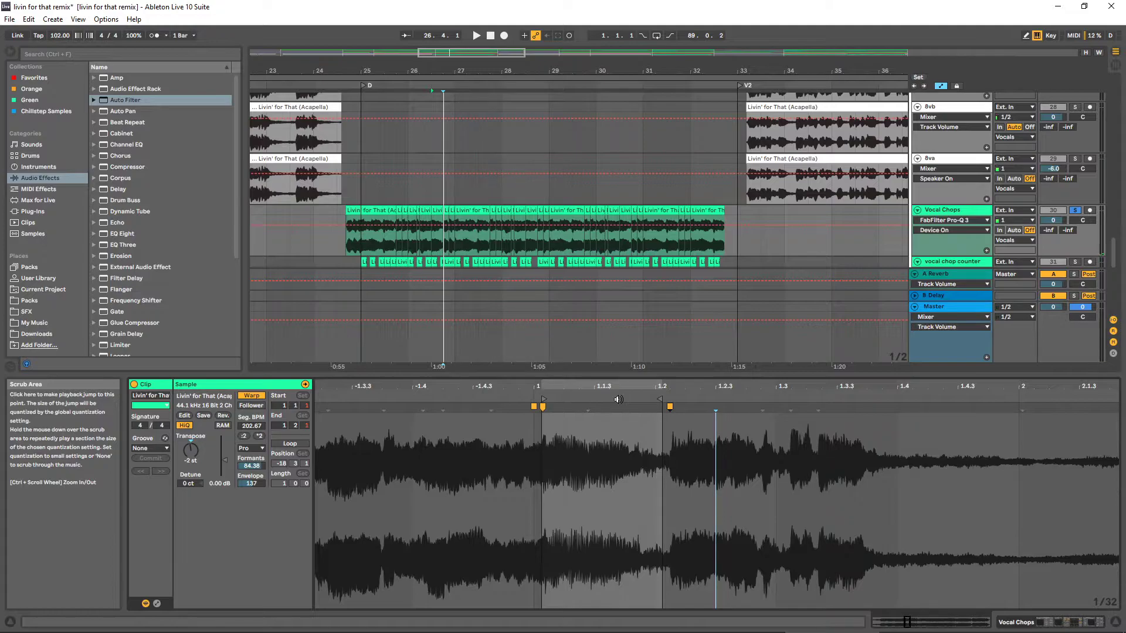
Save the project with the Vocal Chops and vocal chop counter tracks in view
scroll(565, 257, down, 1)
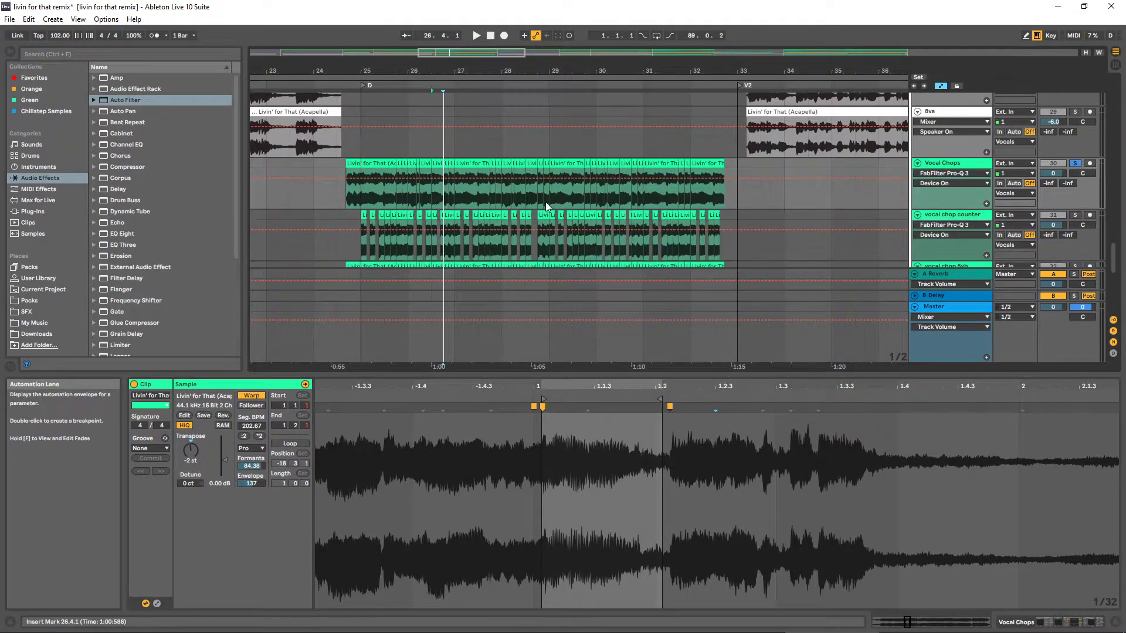
drag(572, 72, 572, 47)
key(ctrl+s)
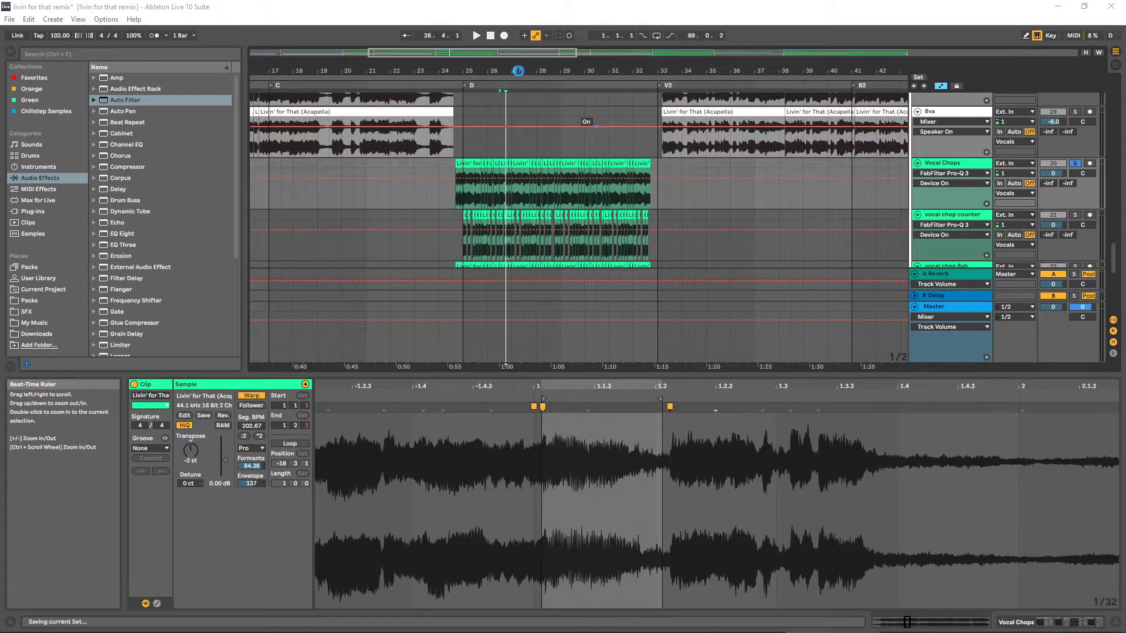
Select the opening clip at bar 25 on the vocal chop counter track and solo that track
drag(512, 68, 512, 88)
click(411, 235)
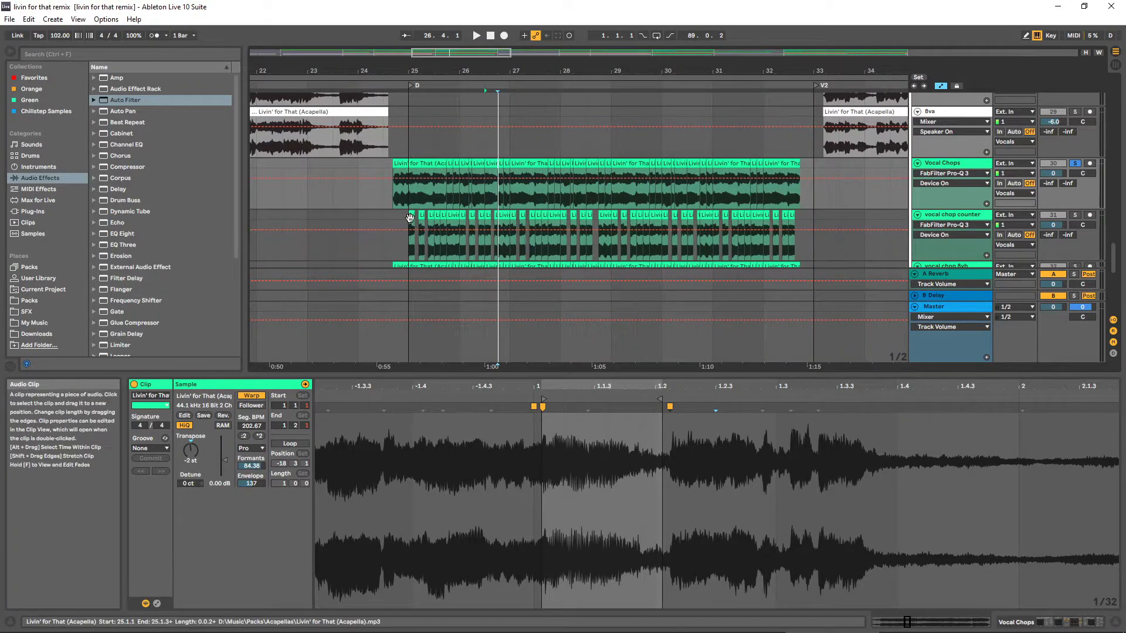
click(1075, 214)
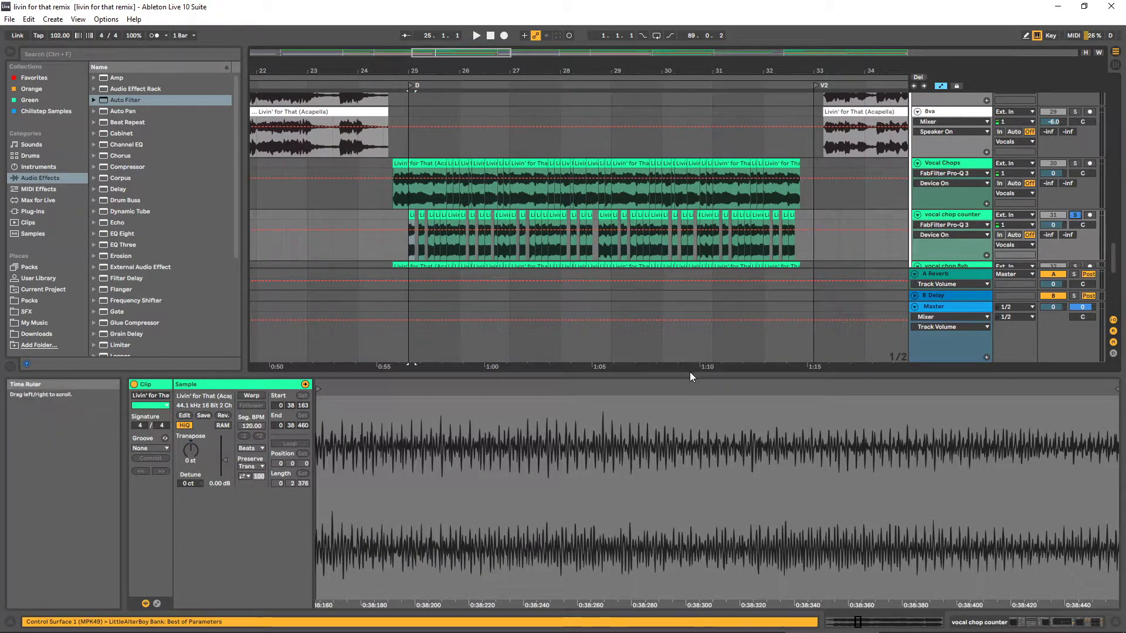
Play the soloed vocal chop counter track in the first drop and show its device chain
scroll(668, 225, down, 2)
key(space)
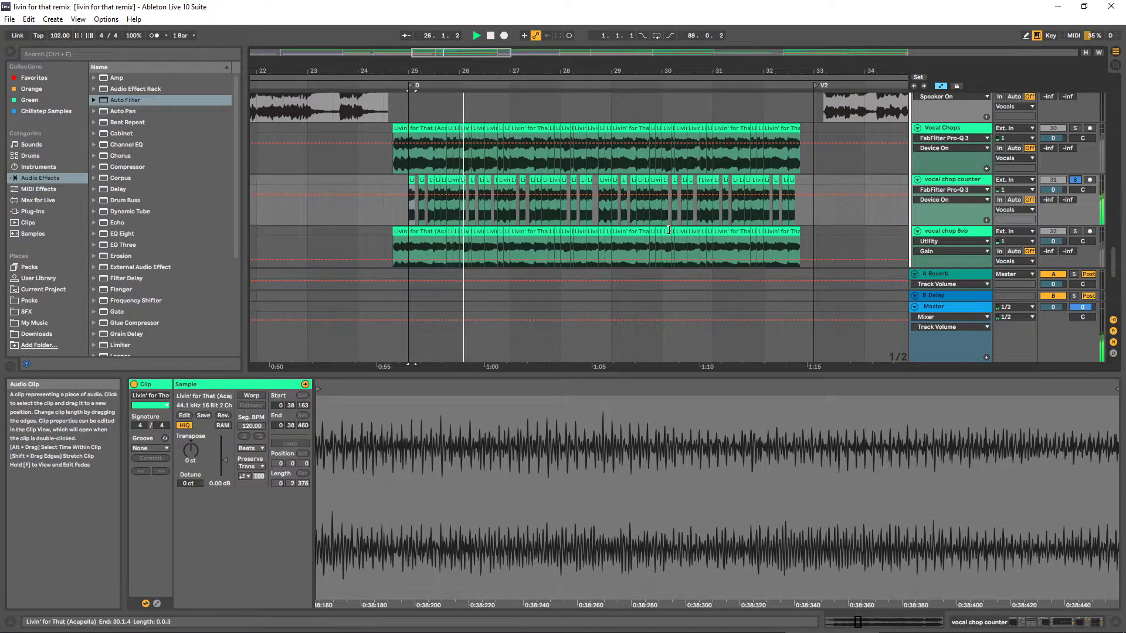
key(space)
double_click(954, 182)
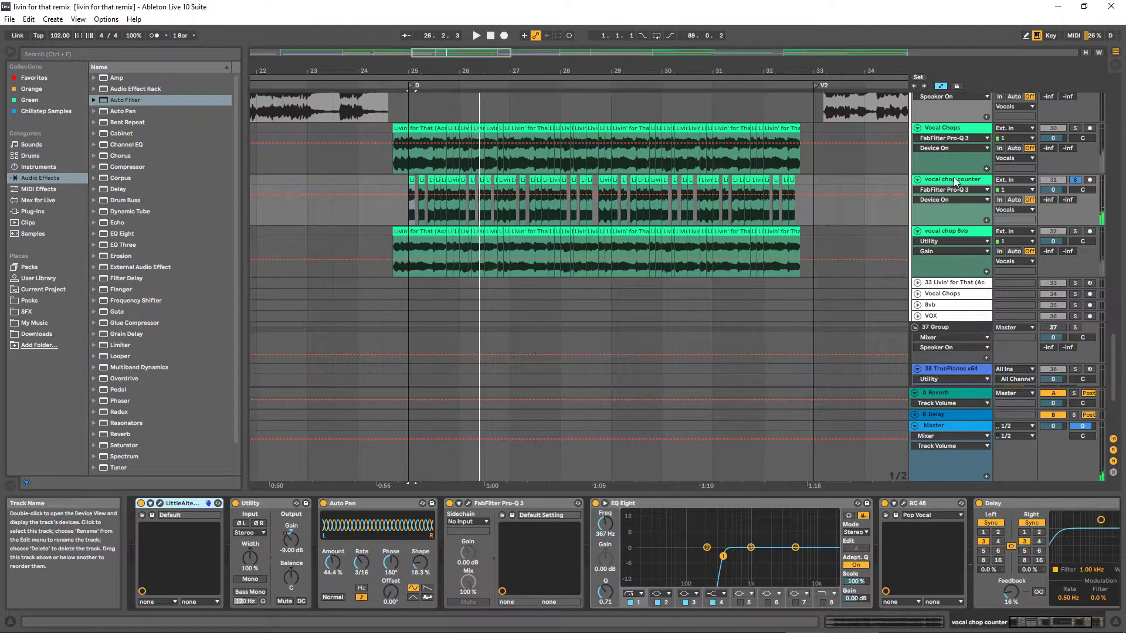
Audition the Vocal Chops and vocal chop counter tracks soloed together, and unsolo both
drag(520, 76, 520, 72)
ctrl+click(1075, 129)
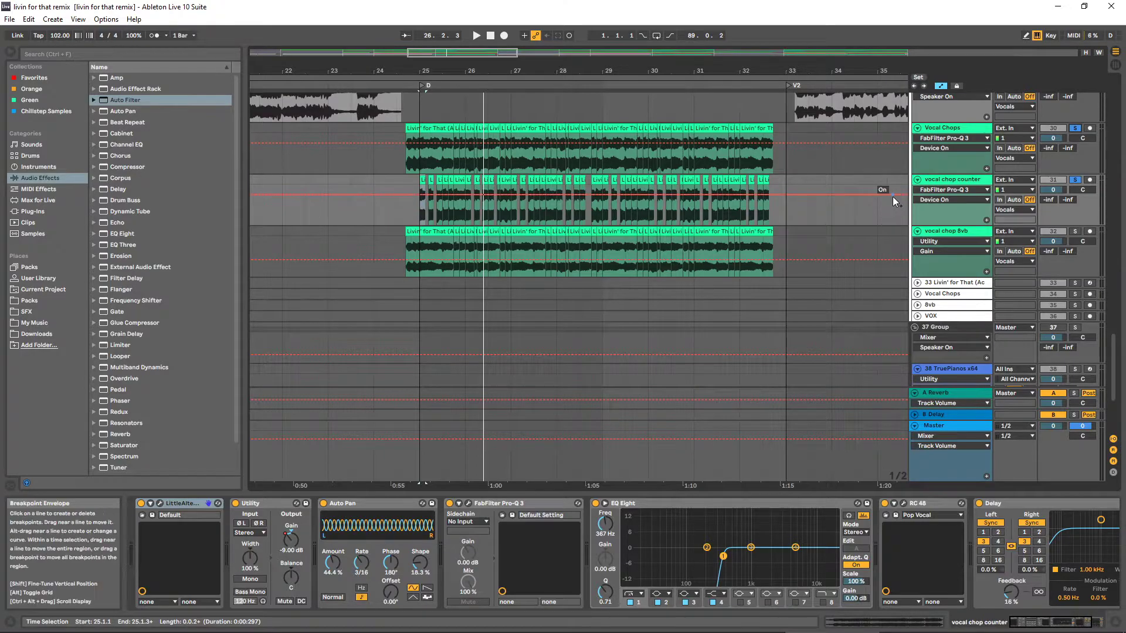
key(space)
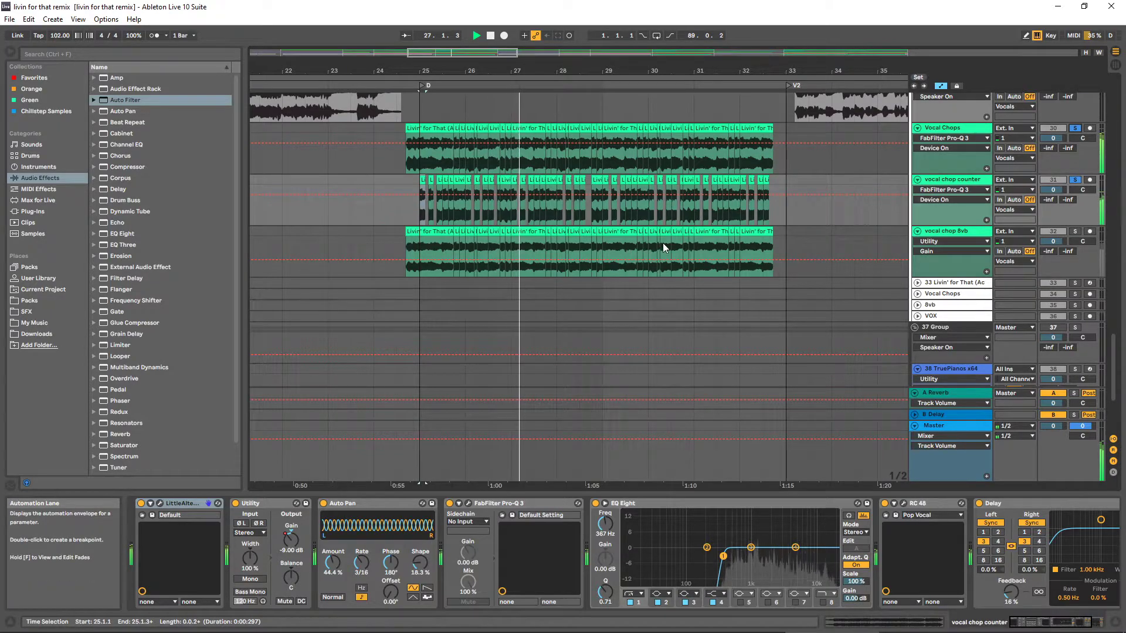
key(space)
click(1074, 180)
click(1075, 129)
Audition the vocal chop 8vb track on its own from the start of its first drop clips
mouse_move(580, 71)
mouse_down()
mouse_move(495, 75)
mouse_move(506, 77)
mouse_up()
scroll(429, 243, up, 1)
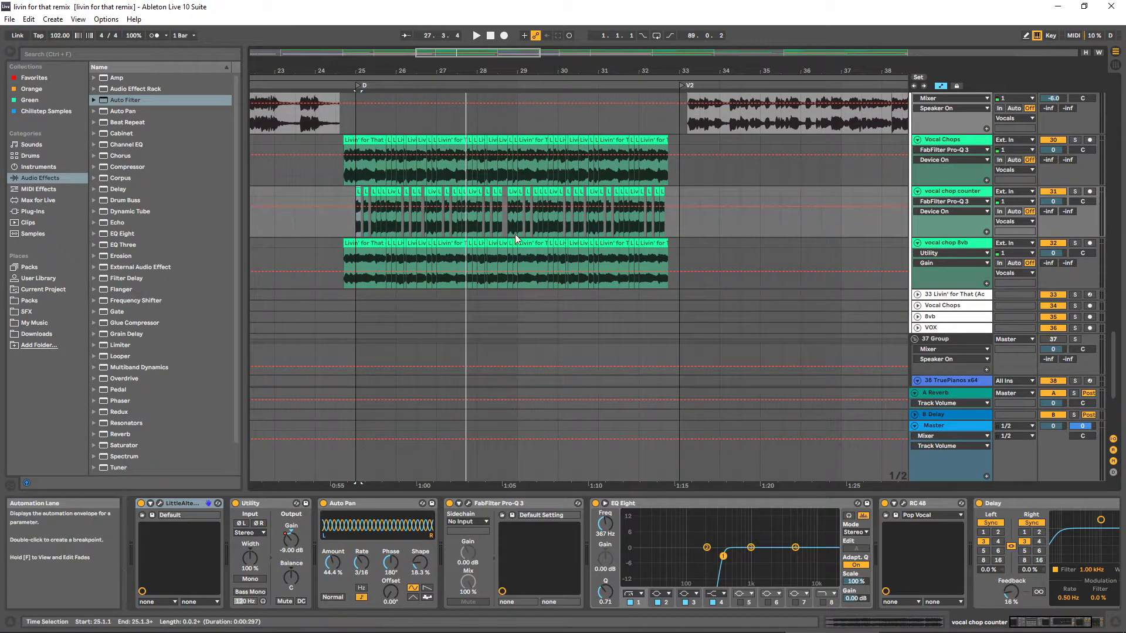
scroll(462, 254, up, 2)
click(711, 276)
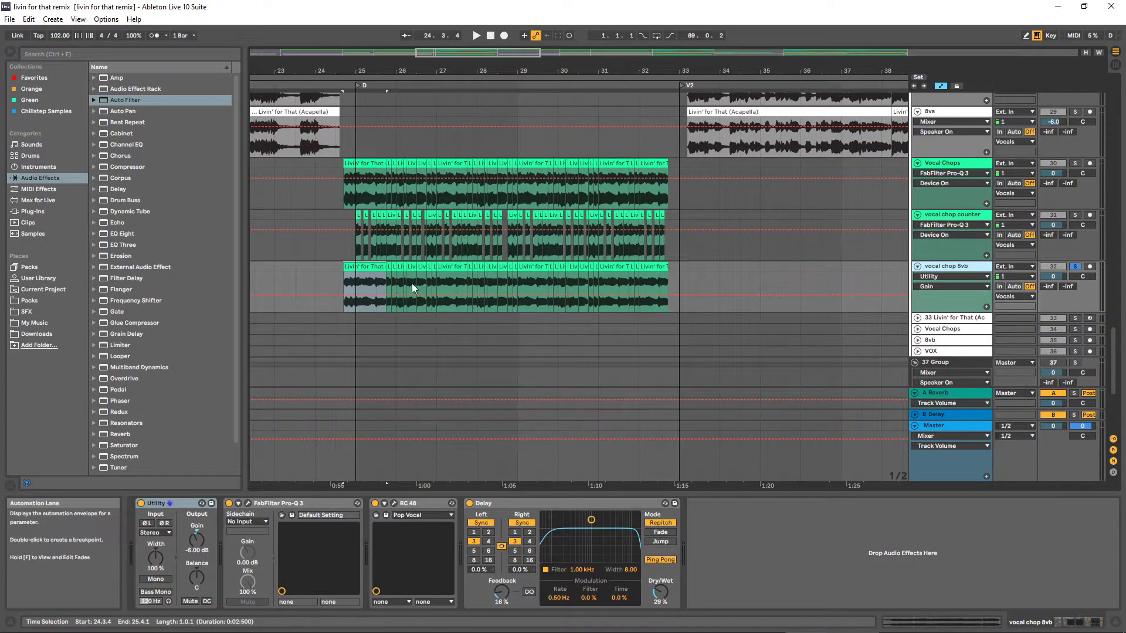
key(space)
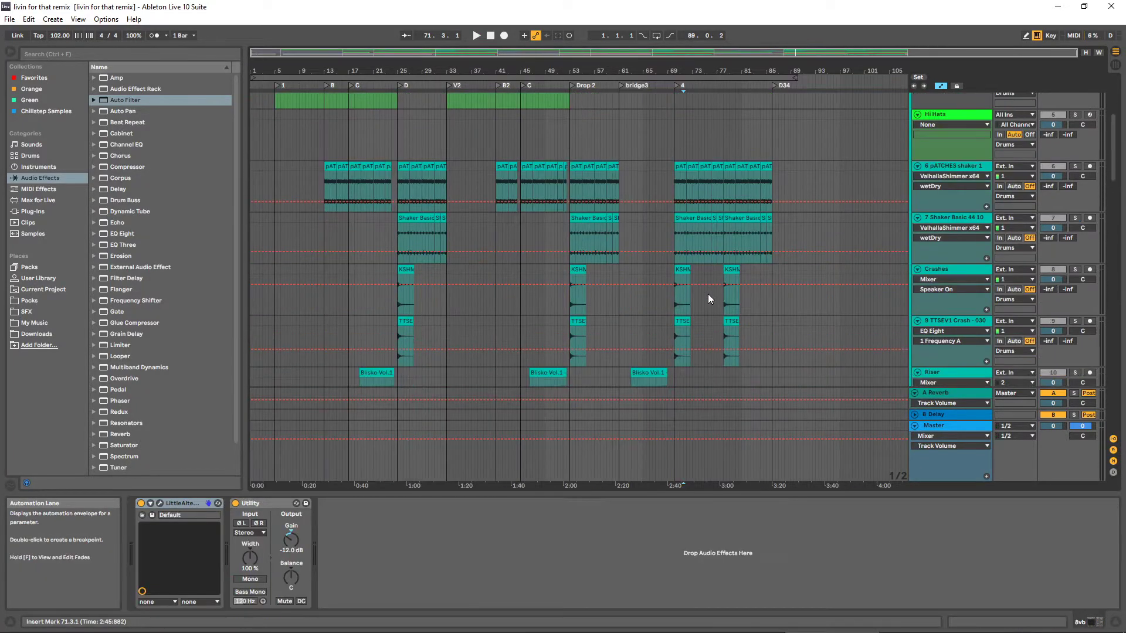
Examine the whole arrangement, from the drum, riser and synth tracks down to the vocals and reference tracks
scroll(706, 290, down, 3)
scroll(704, 287, down, 10)
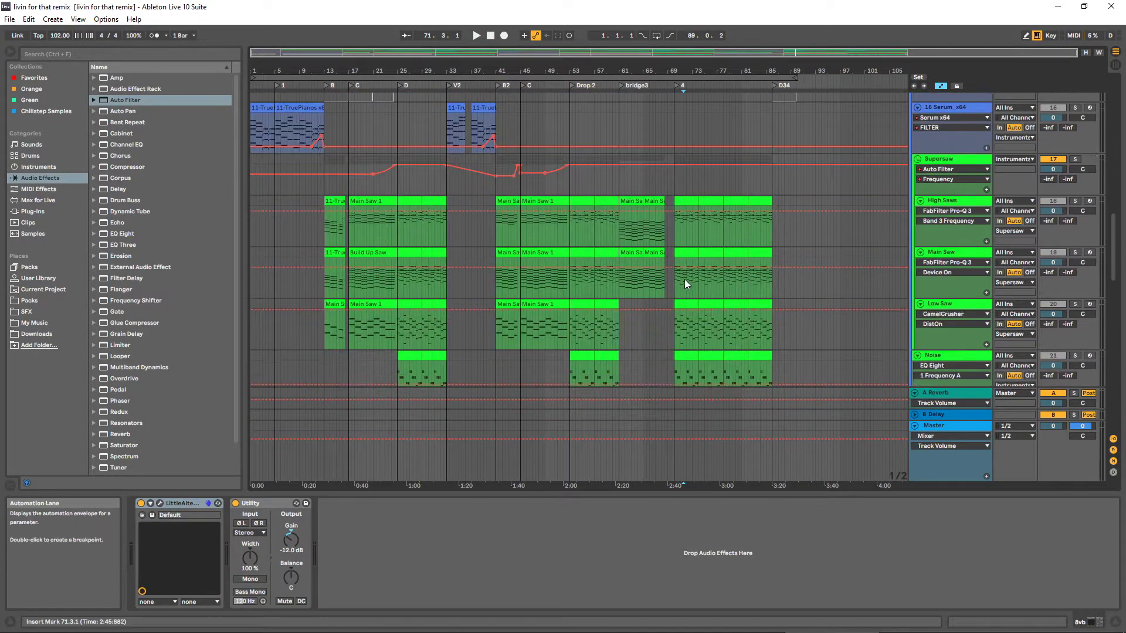
scroll(668, 279, down, 15)
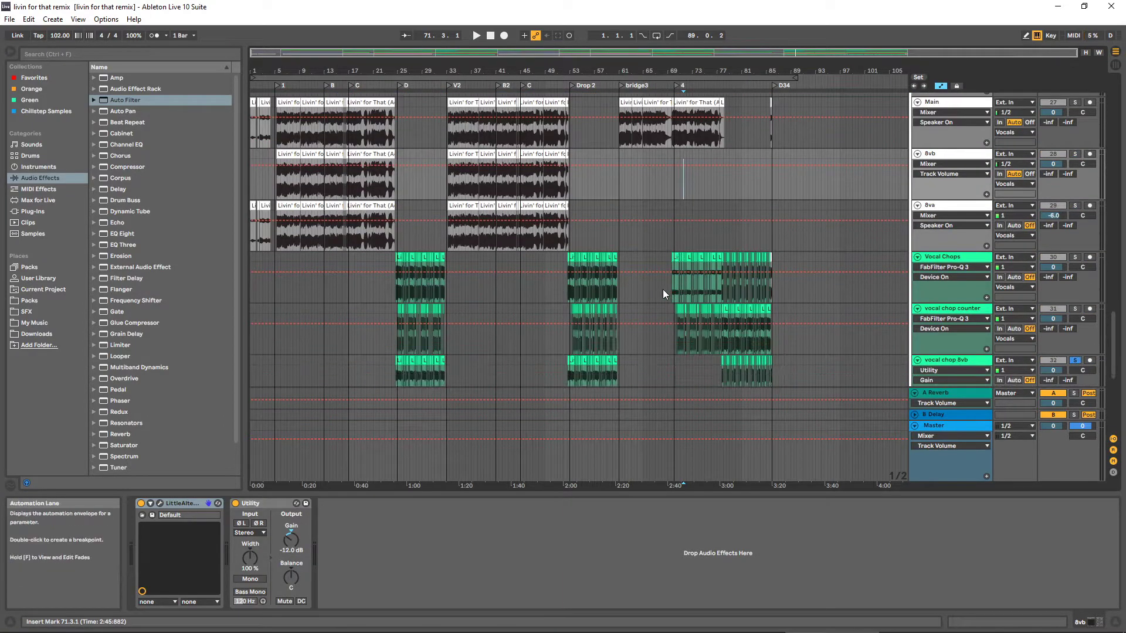
scroll(653, 293, down, 3)
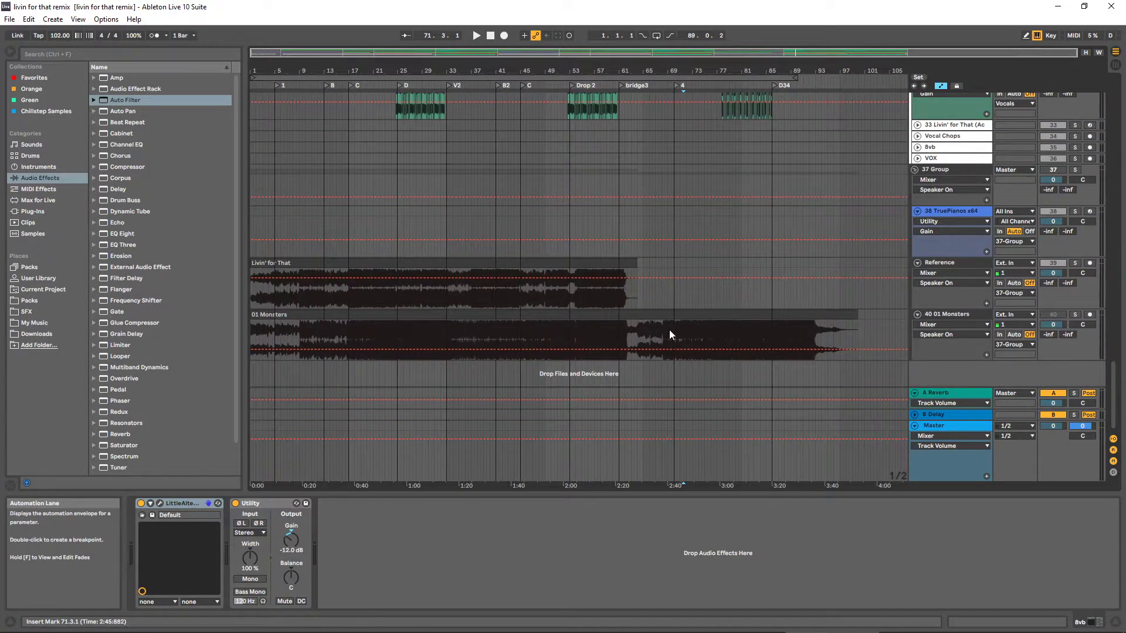
scroll(670, 329, up, 20)
click(466, 204)
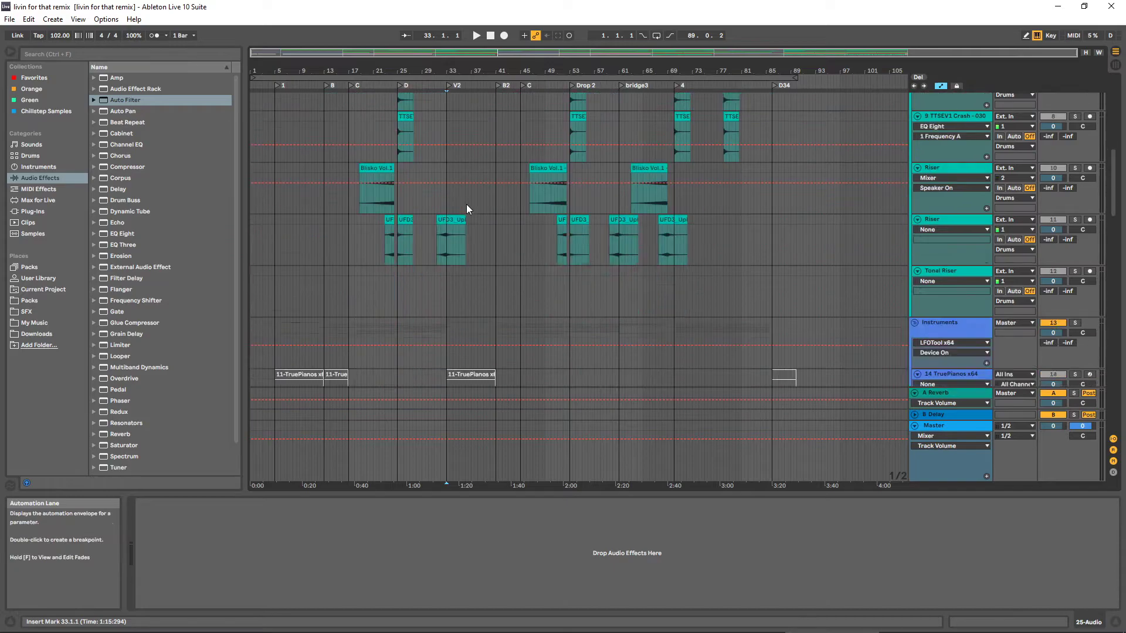
scroll(468, 217, down, 8)
scroll(446, 220, up, 4)
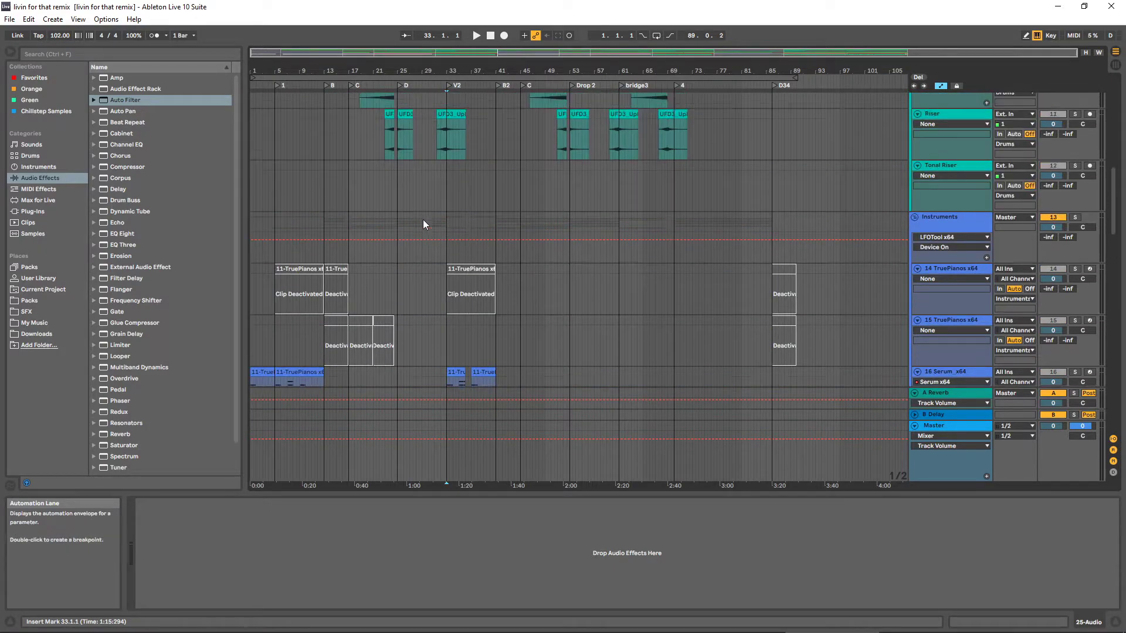
Play the arrangement from bar 5 while reviewing the Serum, supersaw and bass tracks
click(273, 256)
scroll(499, 261, down, 3)
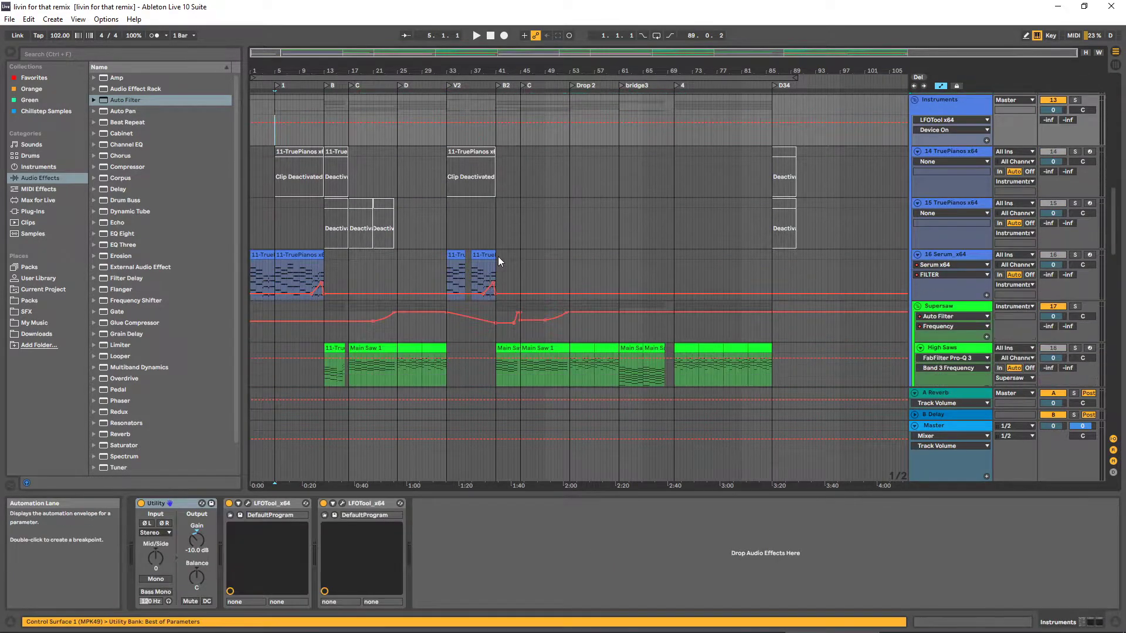
key(space)
click(1075, 306)
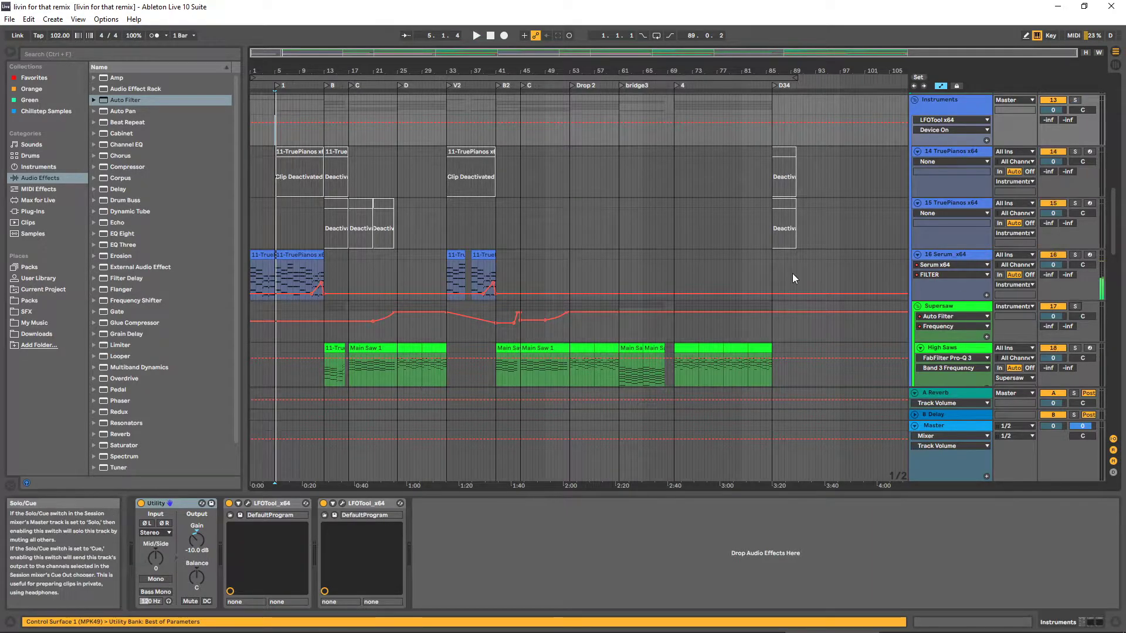
scroll(369, 206, down, 4)
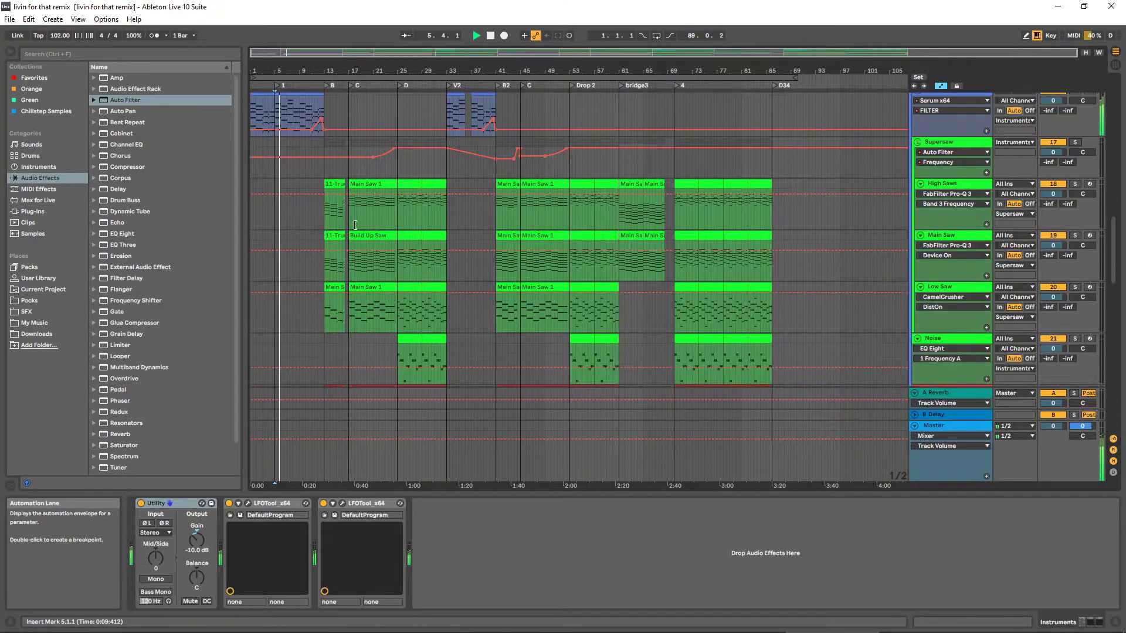
scroll(352, 228, down, 3)
scroll(350, 230, down, 3)
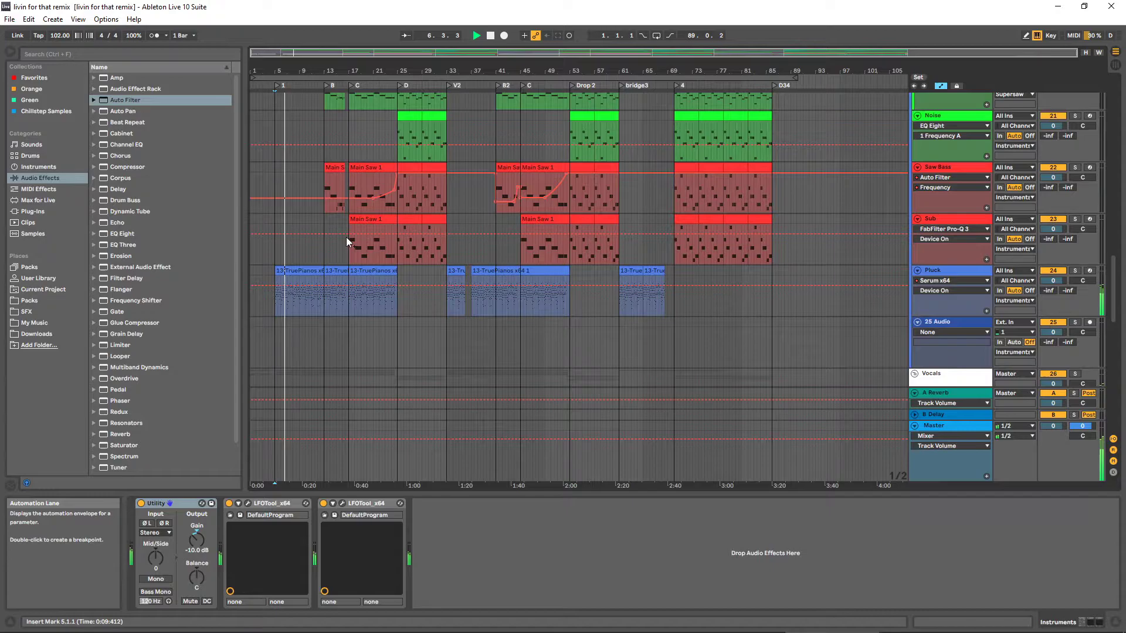
Solo the Pluck track and play its first clip from bar 5
scroll(350, 240, down, 1)
click(279, 225)
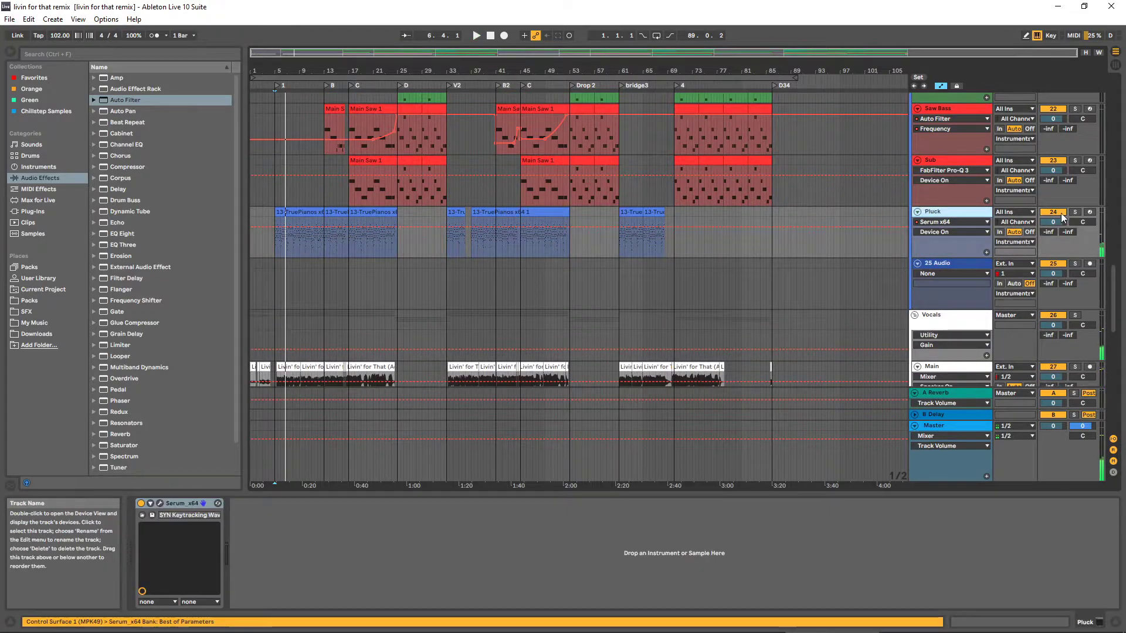
click(279, 225)
key(space)
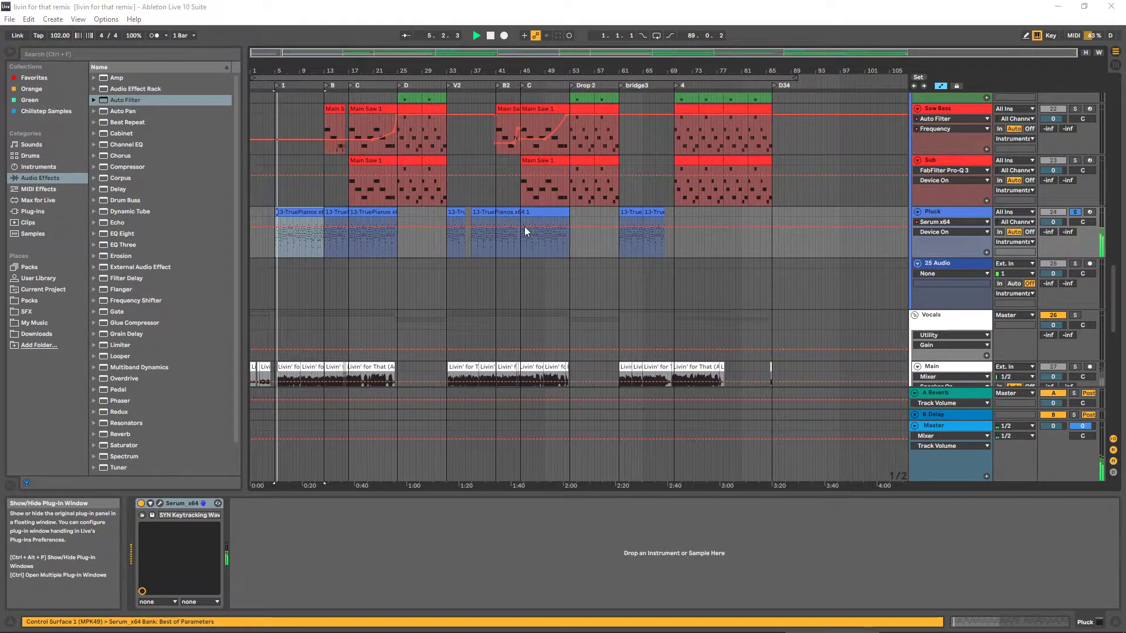
Open Pluck's Serum synth and check its current preset in the VR Serum Presets Vol. 1 user folder
key(ctrl+alt+p)
click(686, 156)
mouse_move(675, 286)
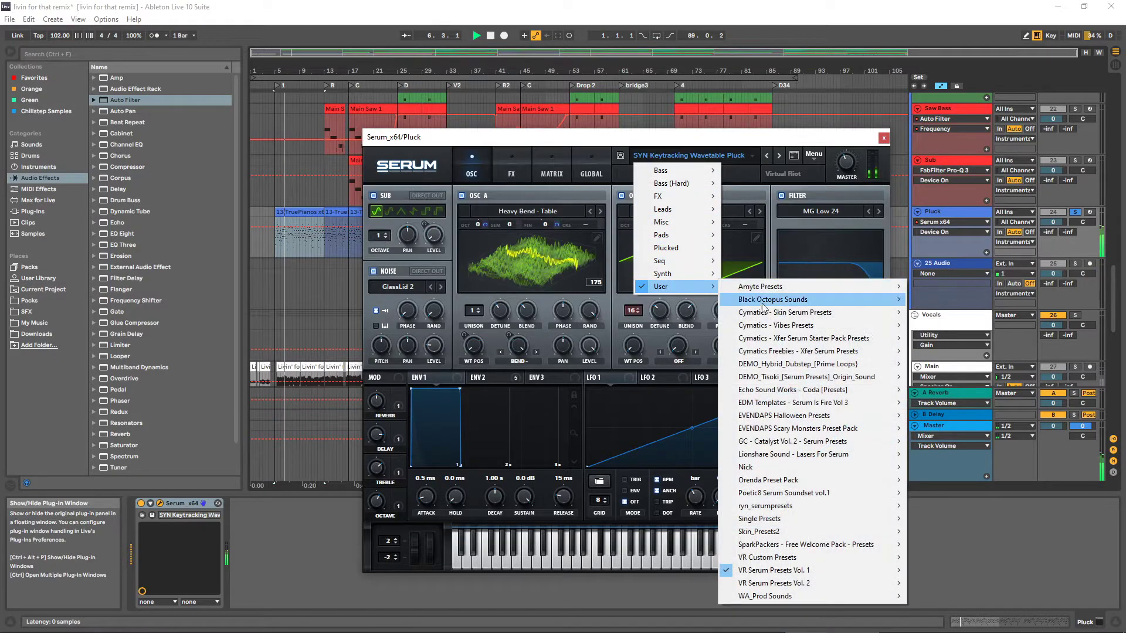
mouse_move(774, 570)
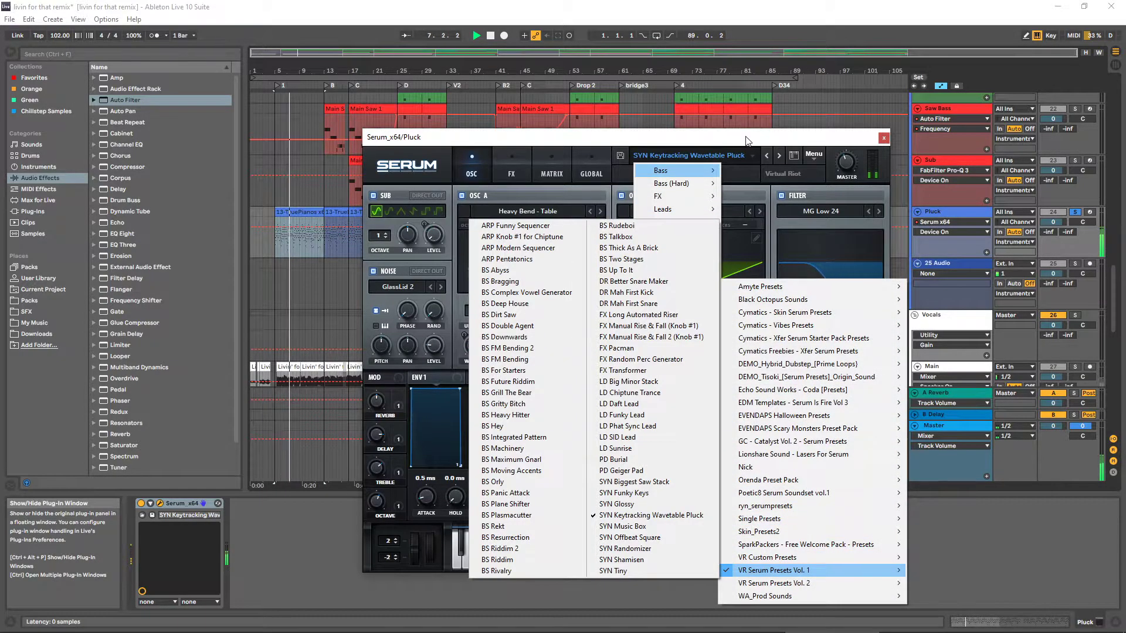
click(746, 140)
key(ctrl+alt+p)
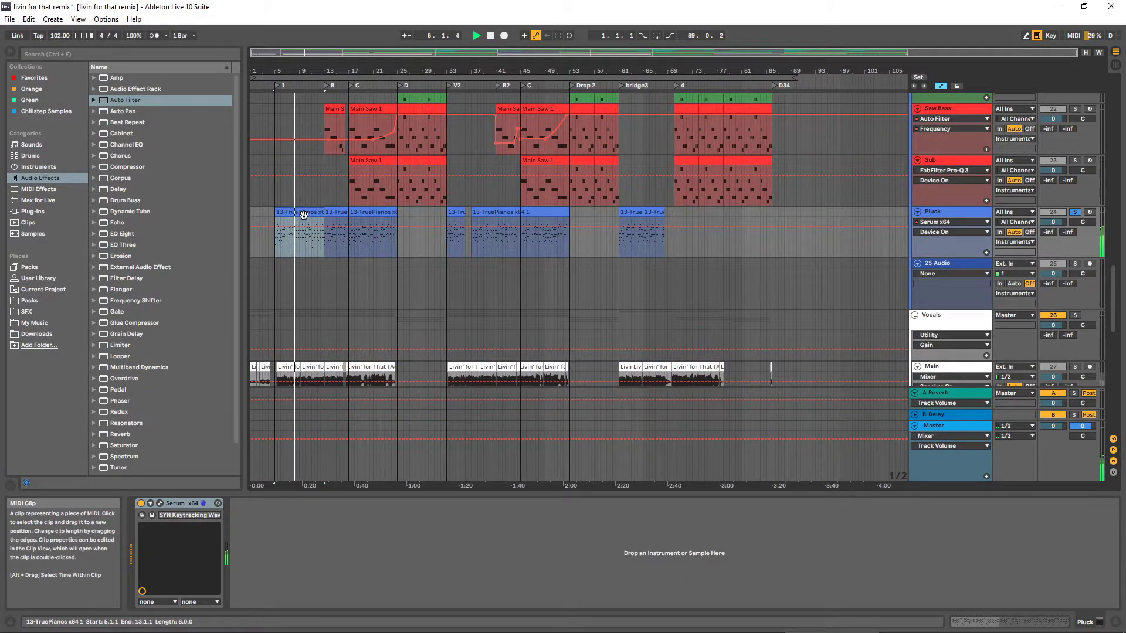
Open the first Pluck MIDI clip and examine its note pattern across the upper and lower octaves
double_click(303, 214)
key(space)
click(315, 337)
drag(314, 328, 440, 426)
scroll(430, 432, up, 3)
scroll(431, 432, down, 7)
scroll(494, 427, up, 3)
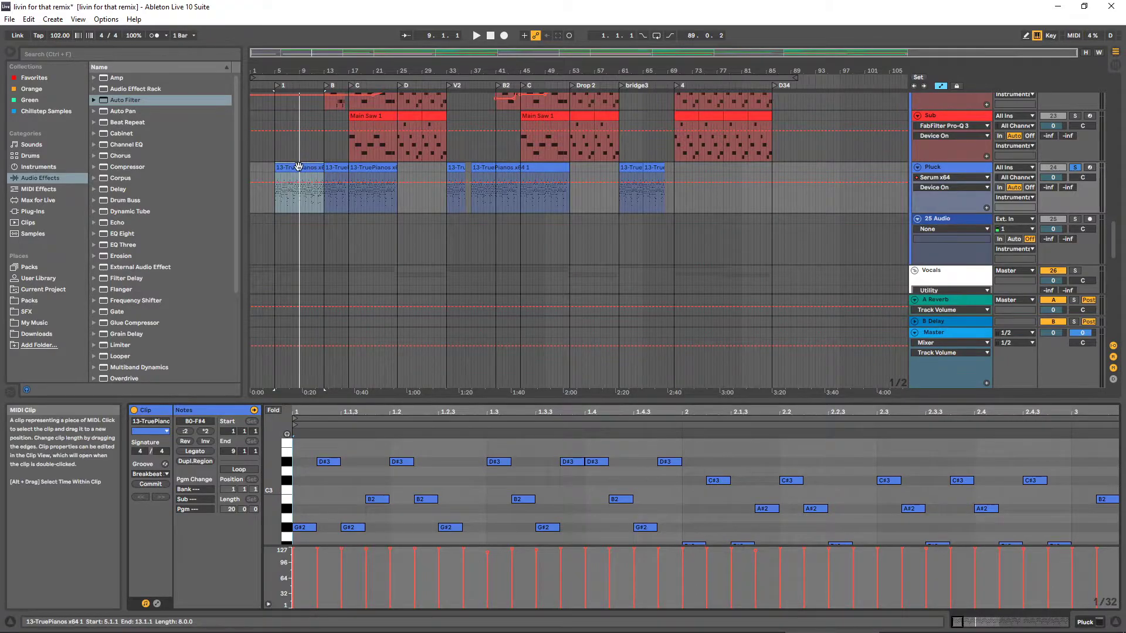
scroll(530, 471, up, 2)
scroll(530, 472, down, 3)
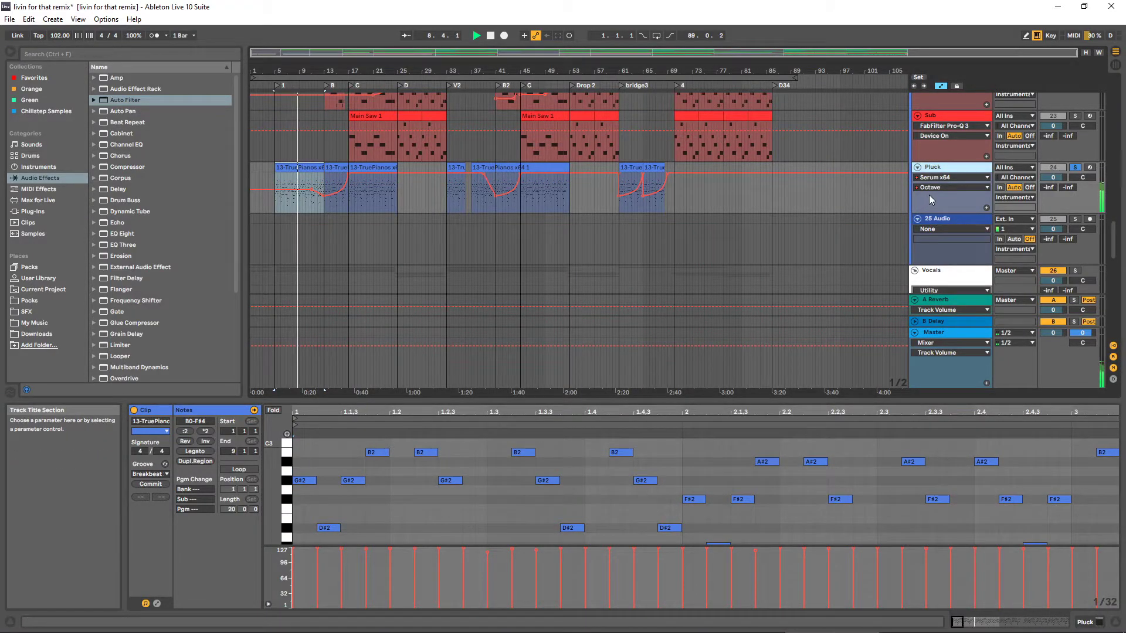
Show Pluck's Serum automation envelopes for Reverb, delay and Treble one after another
click(930, 188)
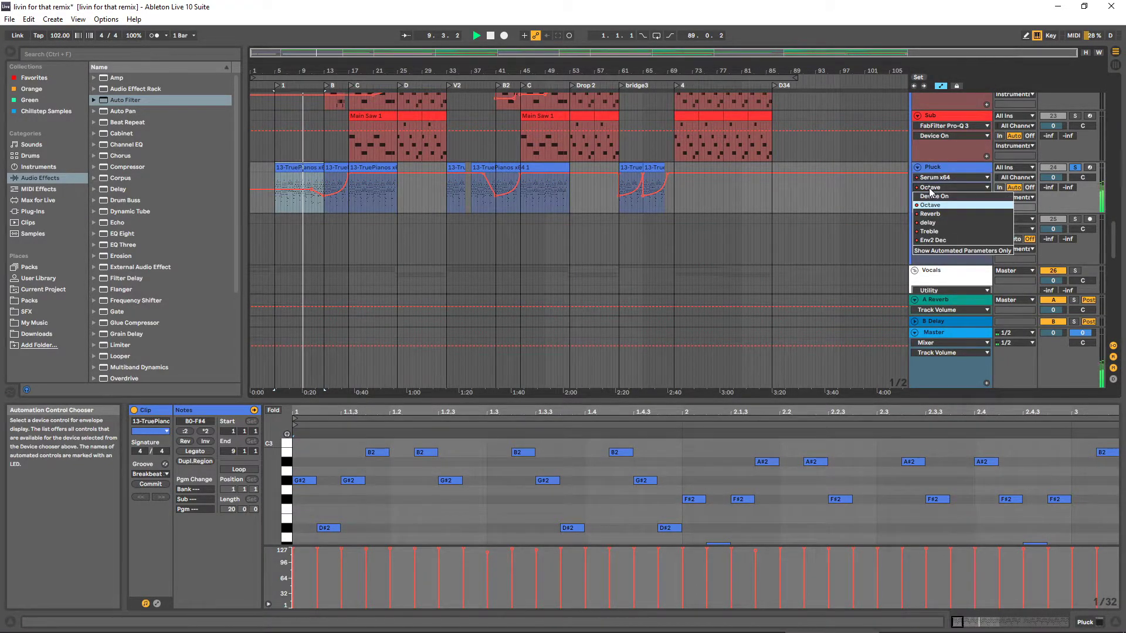
click(931, 213)
click(932, 189)
click(929, 222)
click(931, 188)
click(928, 231)
key(shift+Tab)
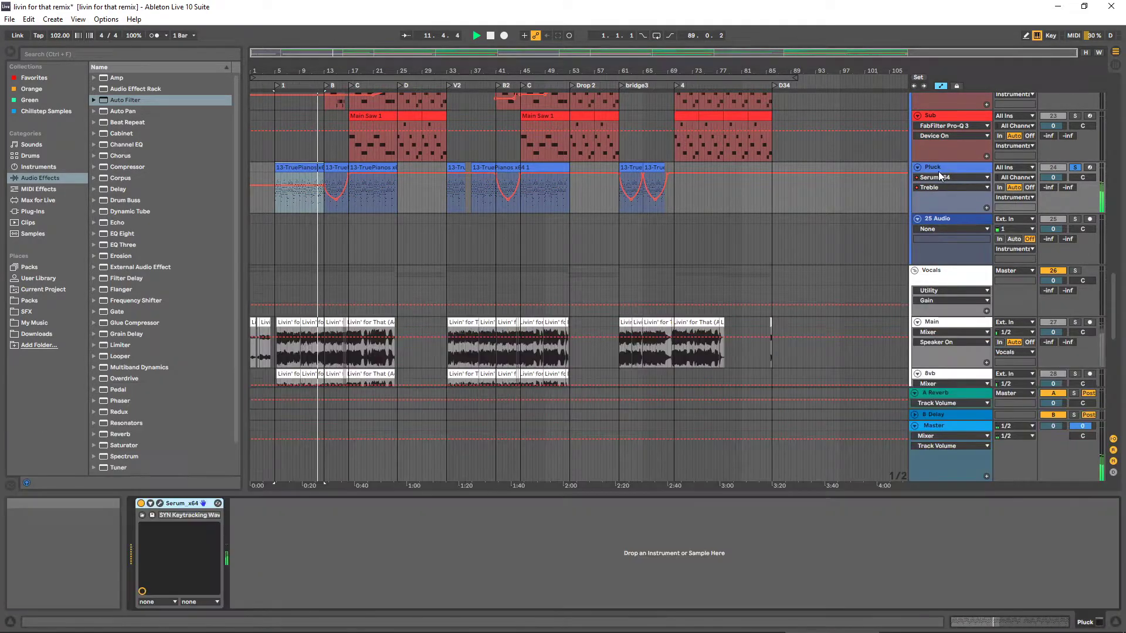
click(161, 503)
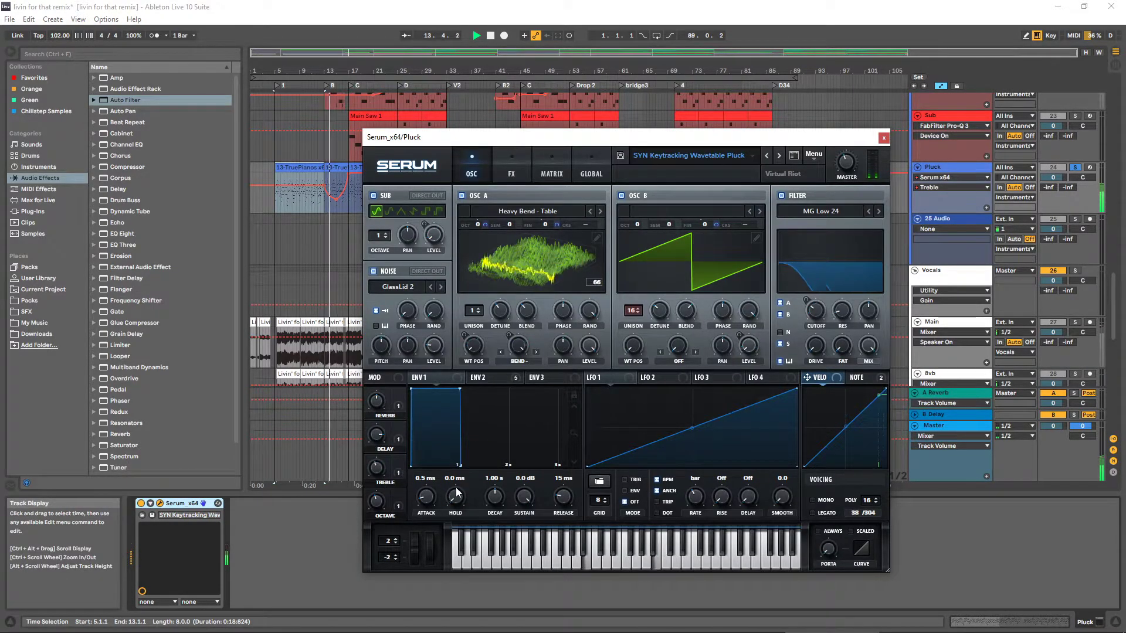
click(884, 140)
Save the project and stop playback
scroll(428, 286, up, 3)
key(ctrl+s)
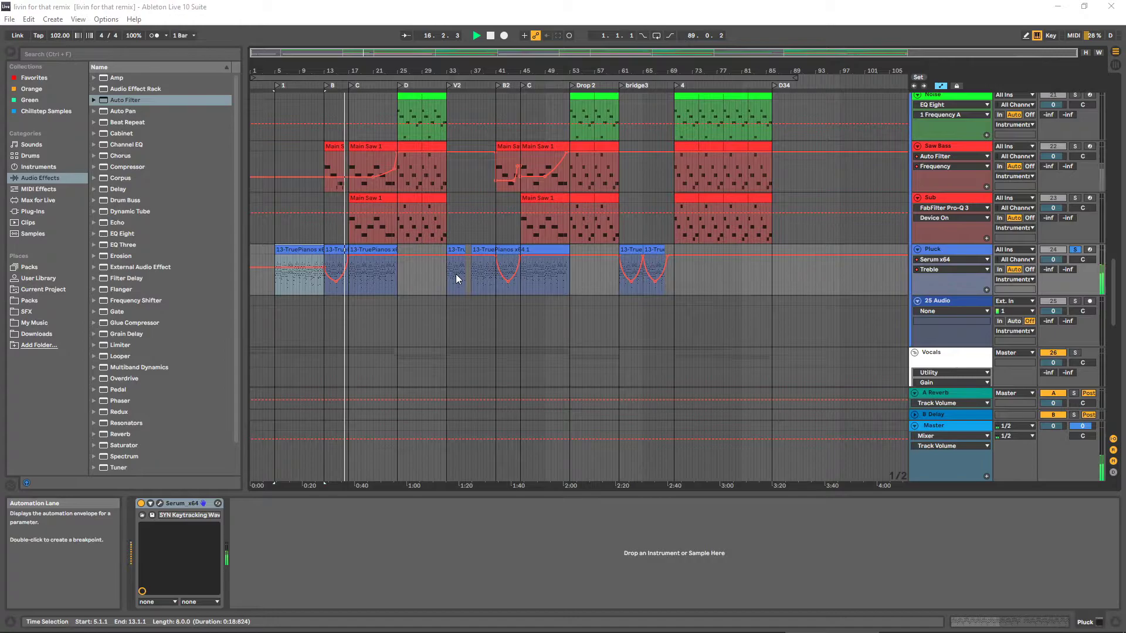
scroll(456, 273, up, 6)
key(space)
Play the arrangement from bar 5 while reviewing the drum tracks and the 16 Serum_x64 pad clip
scroll(980, 203, up, 2)
scroll(723, 215, up, 6)
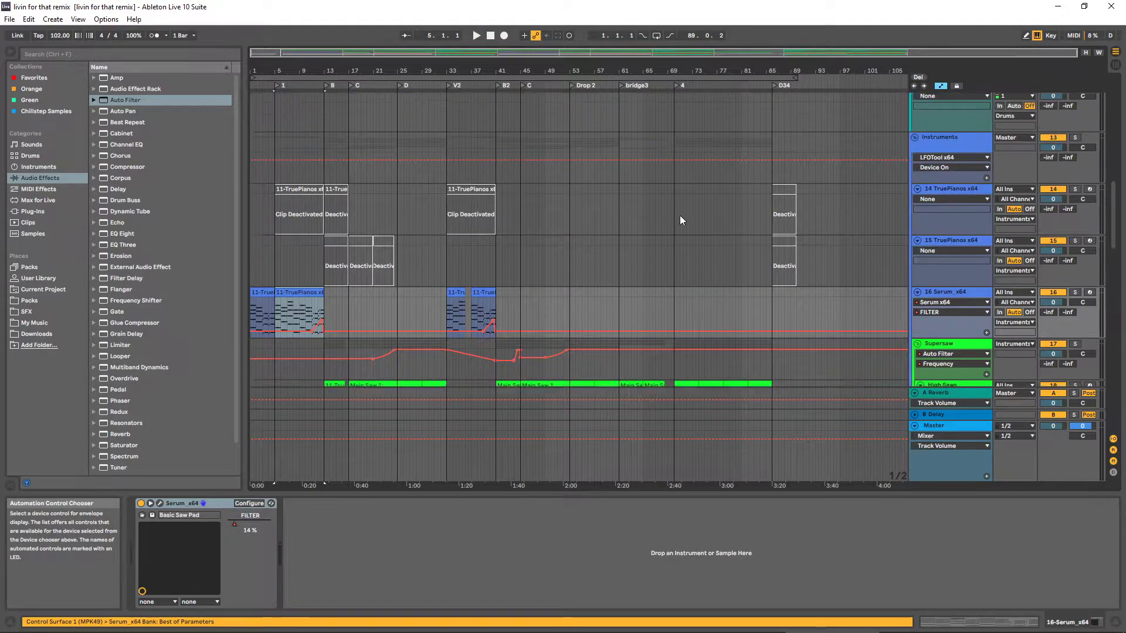
scroll(470, 246, up, 6)
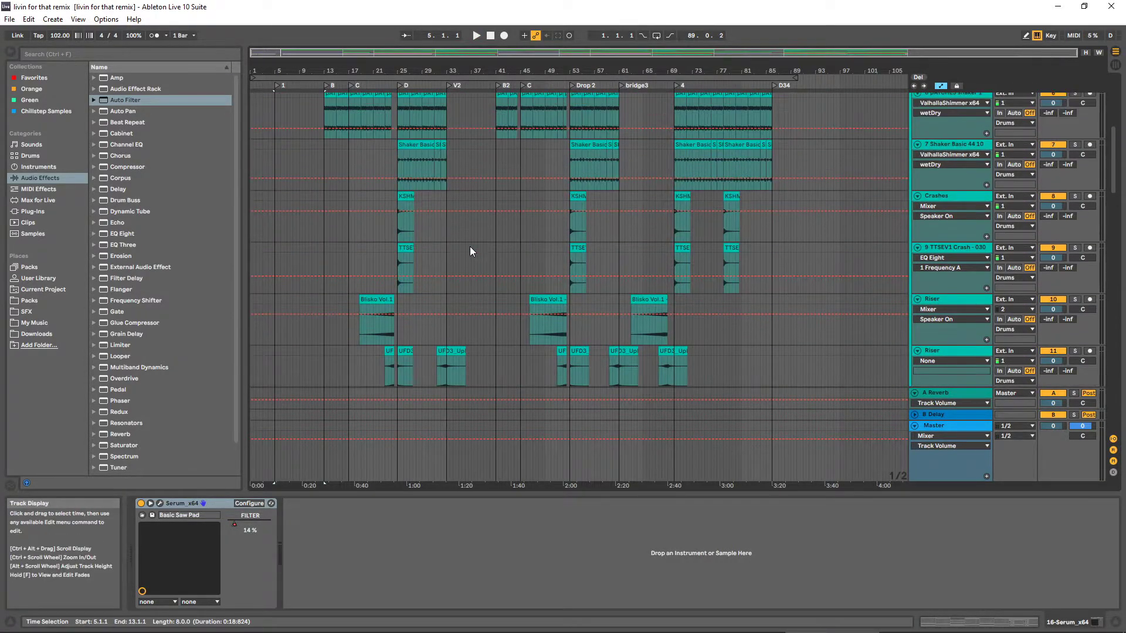
key(space)
scroll(457, 245, down, 12)
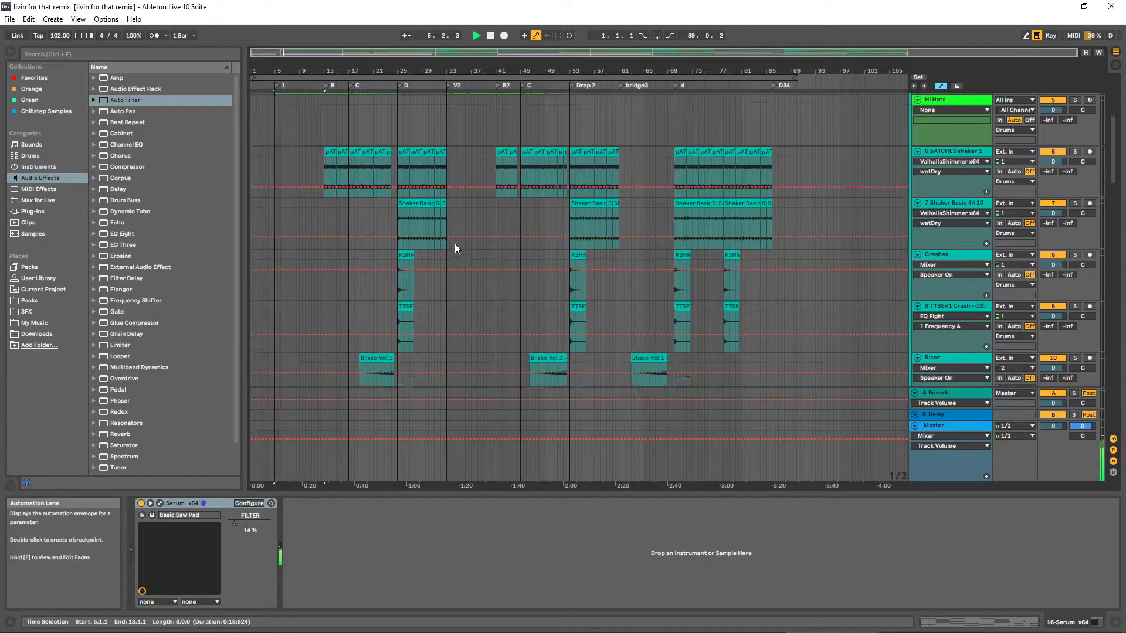
key(space)
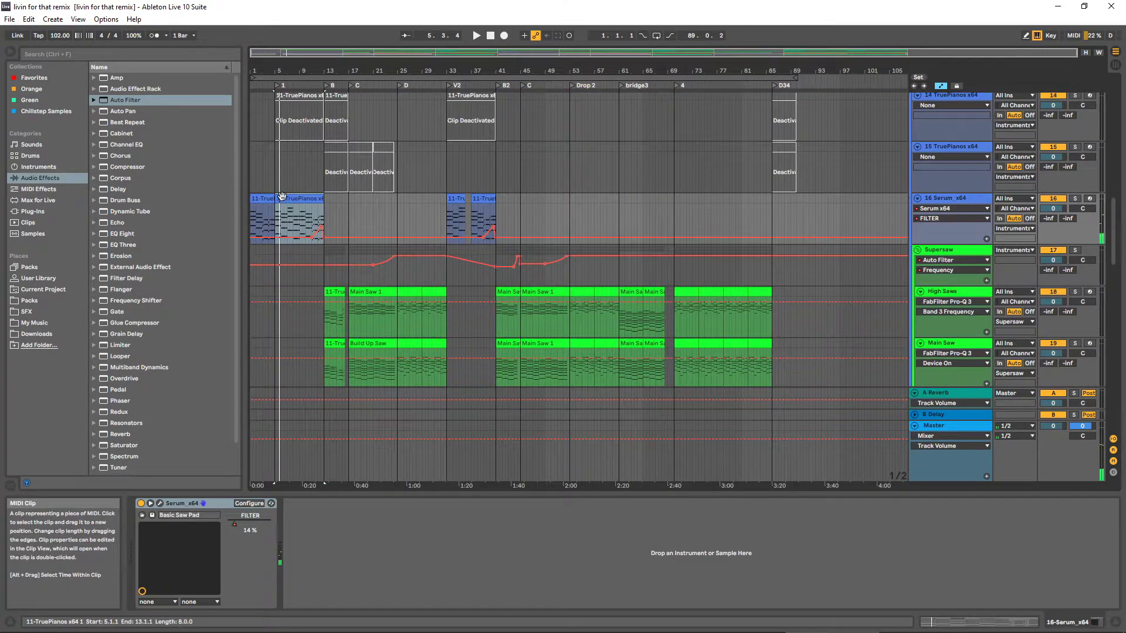
Look over the bass, pluck, vocal, chop and supersaw tracks down to the Reference tracks, briefly playing from bar 5
scroll(328, 295, down, 6)
scroll(314, 287, down, 4)
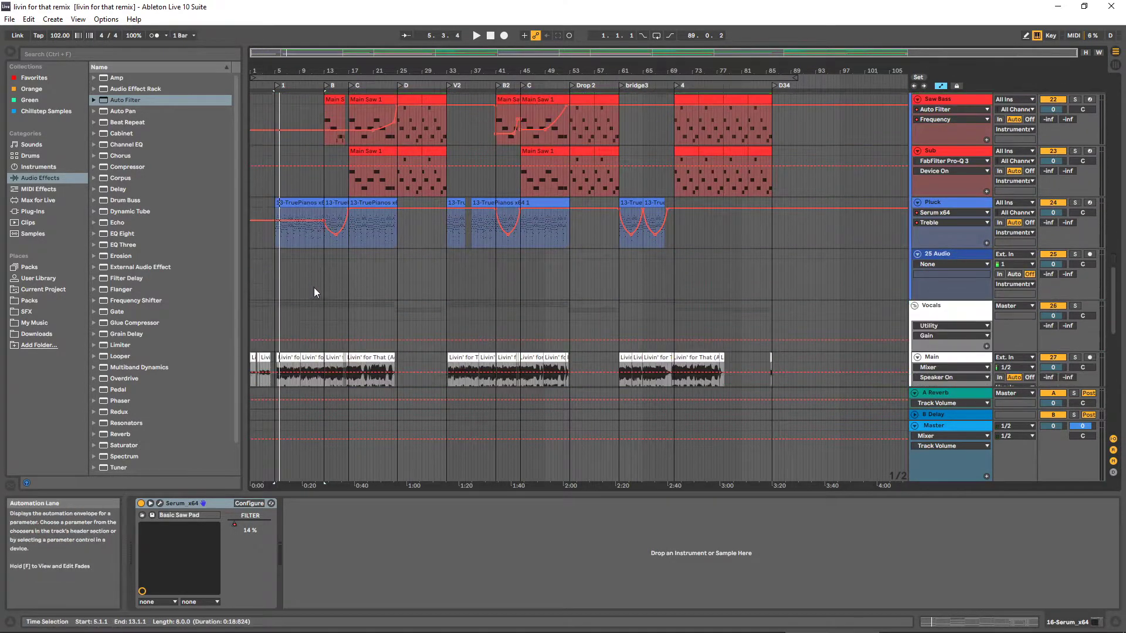
key(space)
scroll(340, 291, down, 3)
key(space)
scroll(411, 300, down, 1)
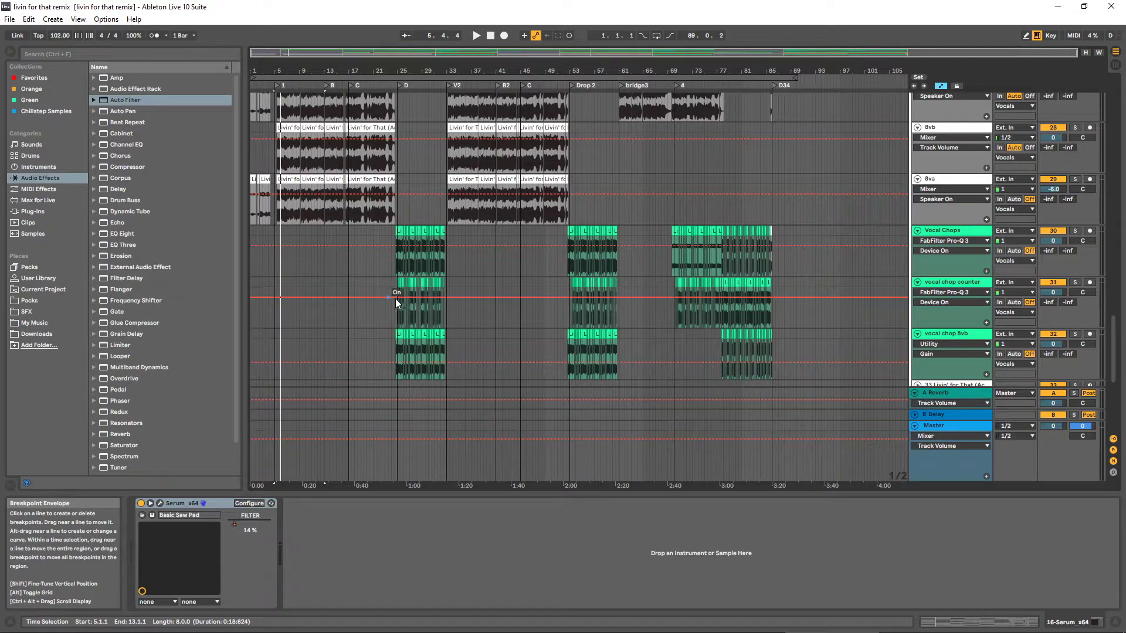
scroll(392, 298, up, 7)
scroll(401, 244, up, 6)
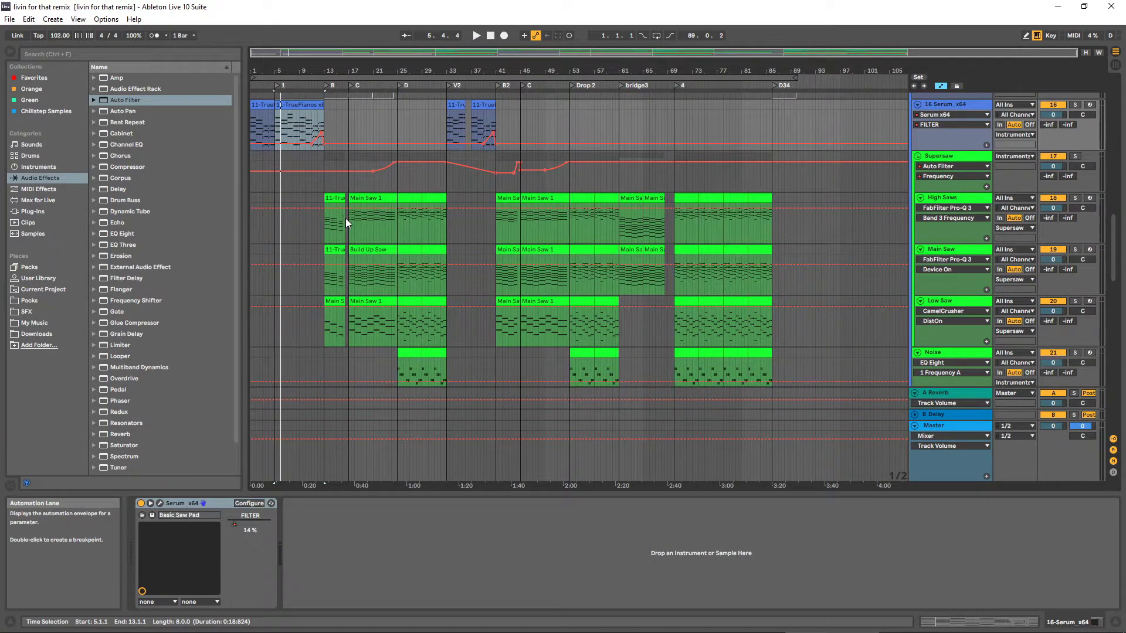
scroll(517, 288, down, 12)
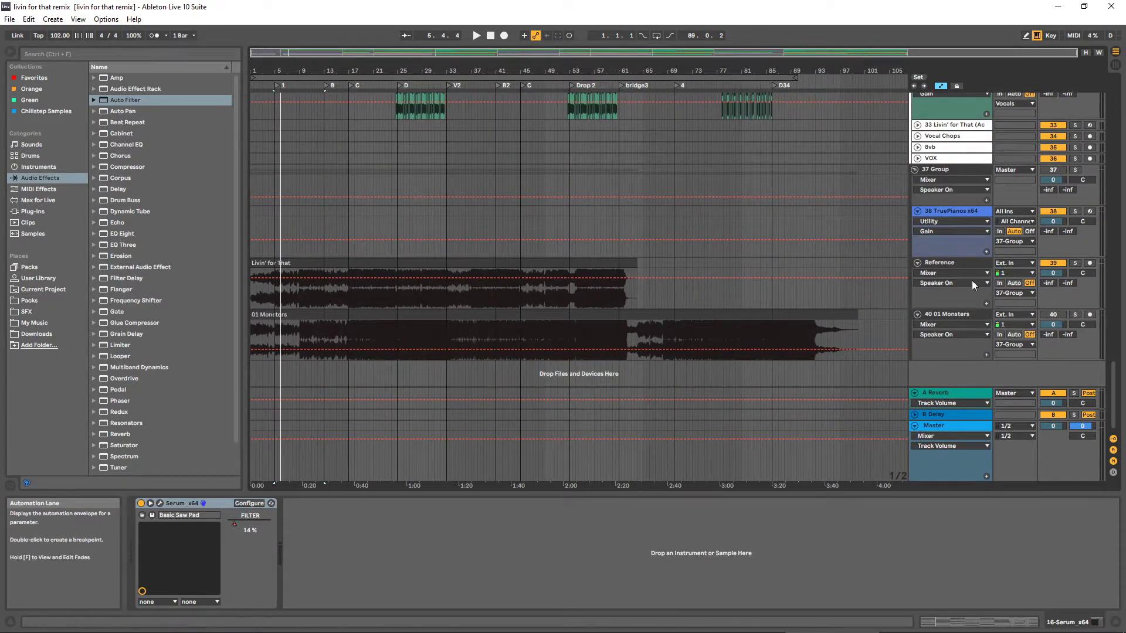
Solo the 37 Group and play the Reference track from bar 1
click(1075, 170)
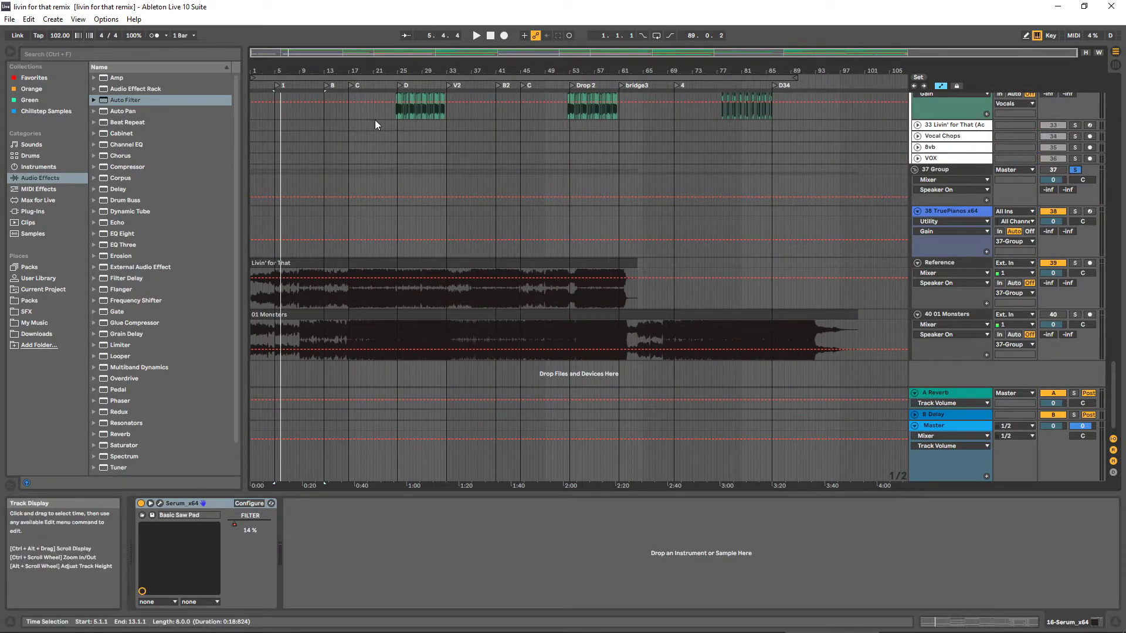
click(491, 35)
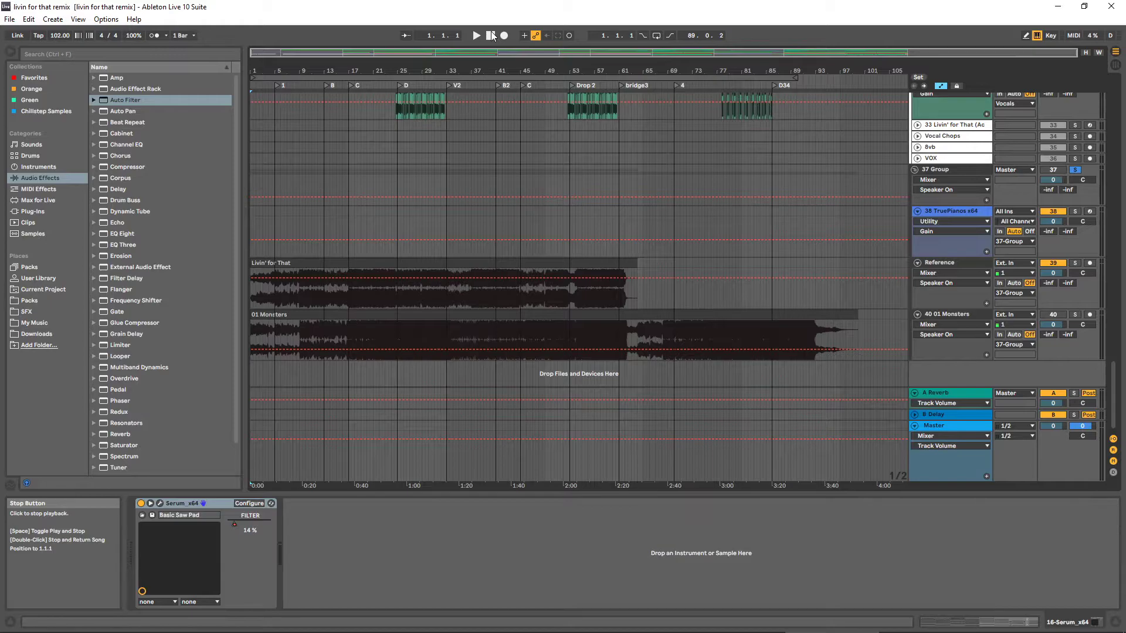
drag(316, 71, 315, 89)
key(space)
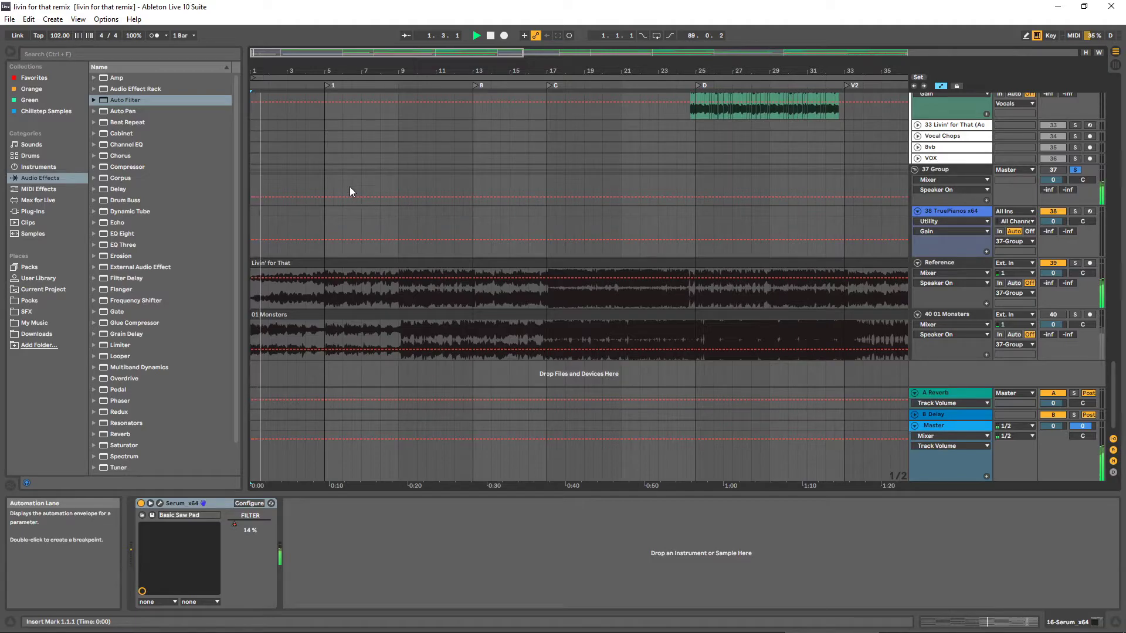
drag(378, 195, 392, 238)
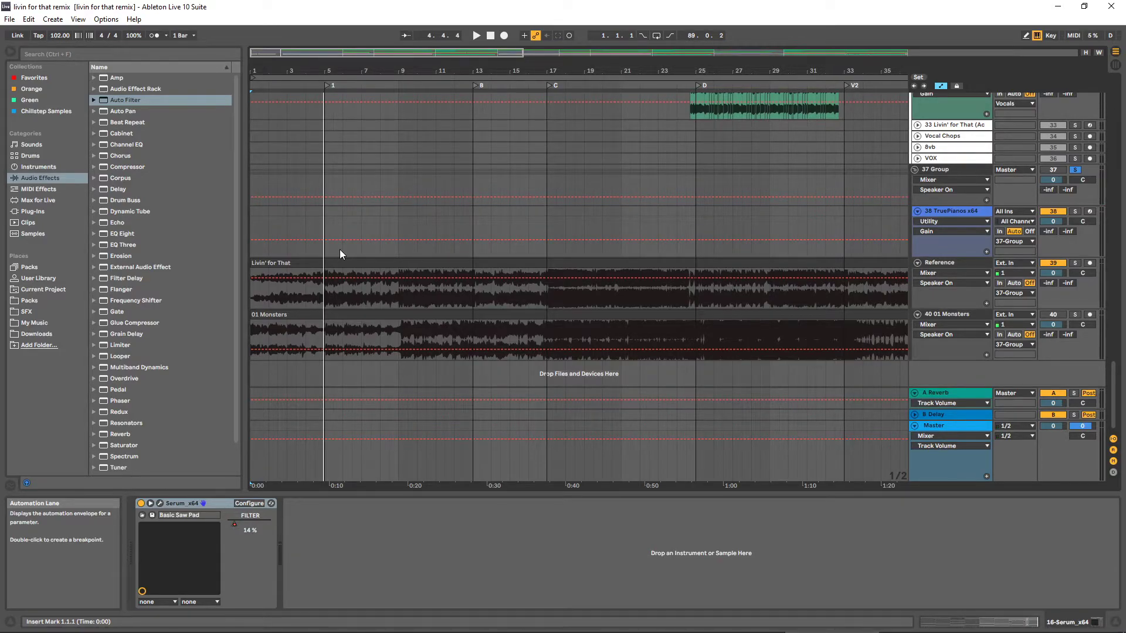
key(space)
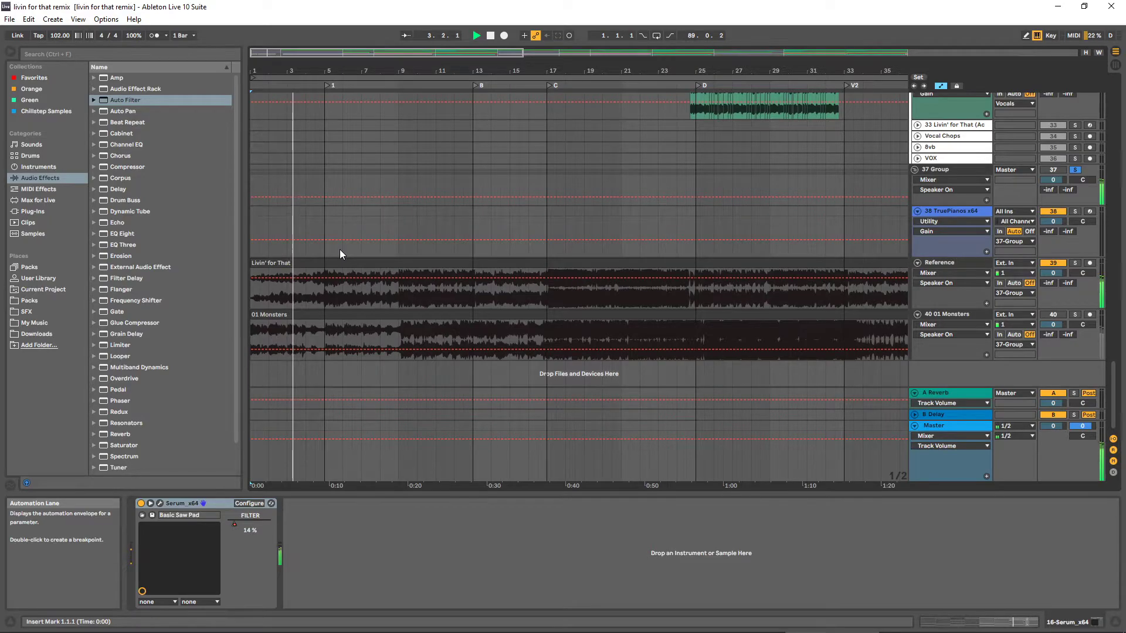
Activate the deactivated clip at bar 13 on the 15 TruePianos x64 track
scroll(340, 249, up, 5)
scroll(410, 296, up, 5)
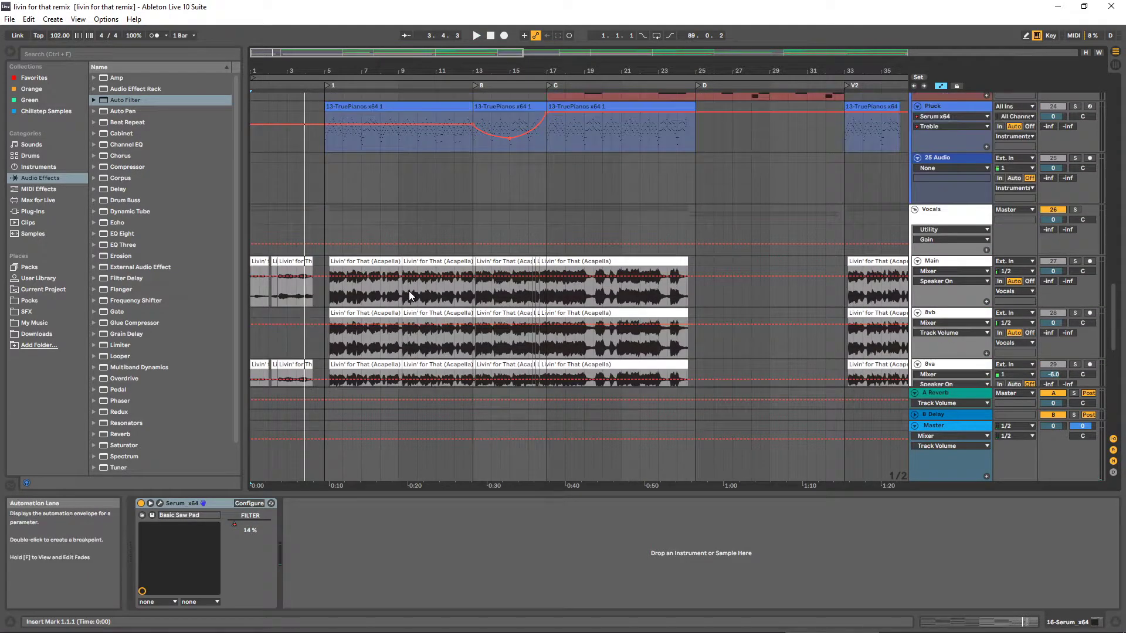
scroll(409, 290, up, 8)
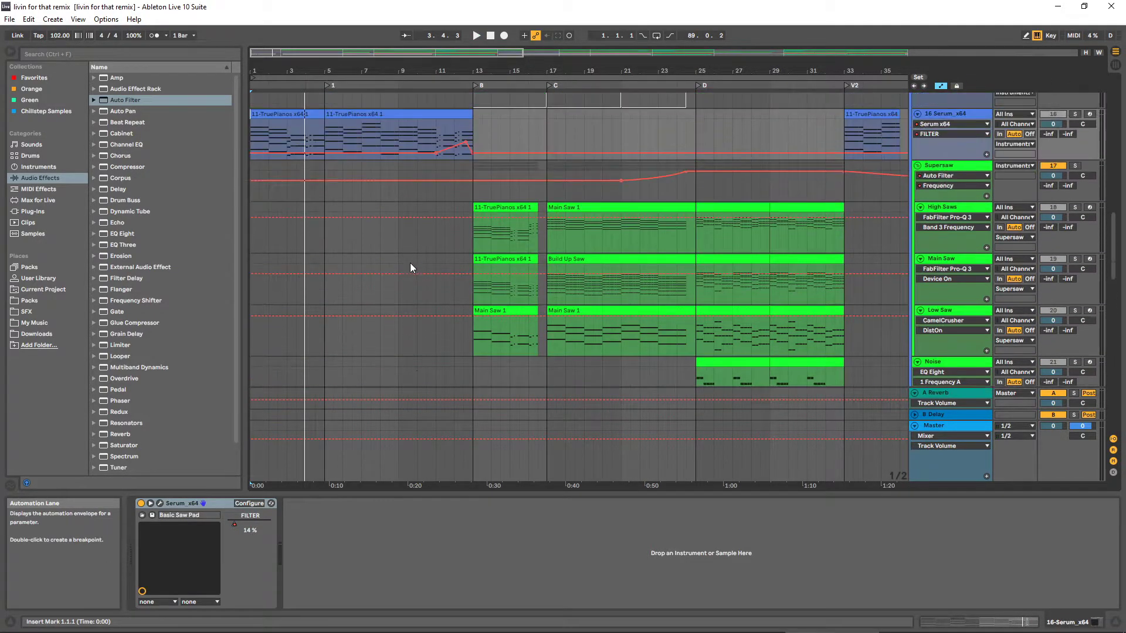
scroll(410, 262, up, 5)
click(389, 199)
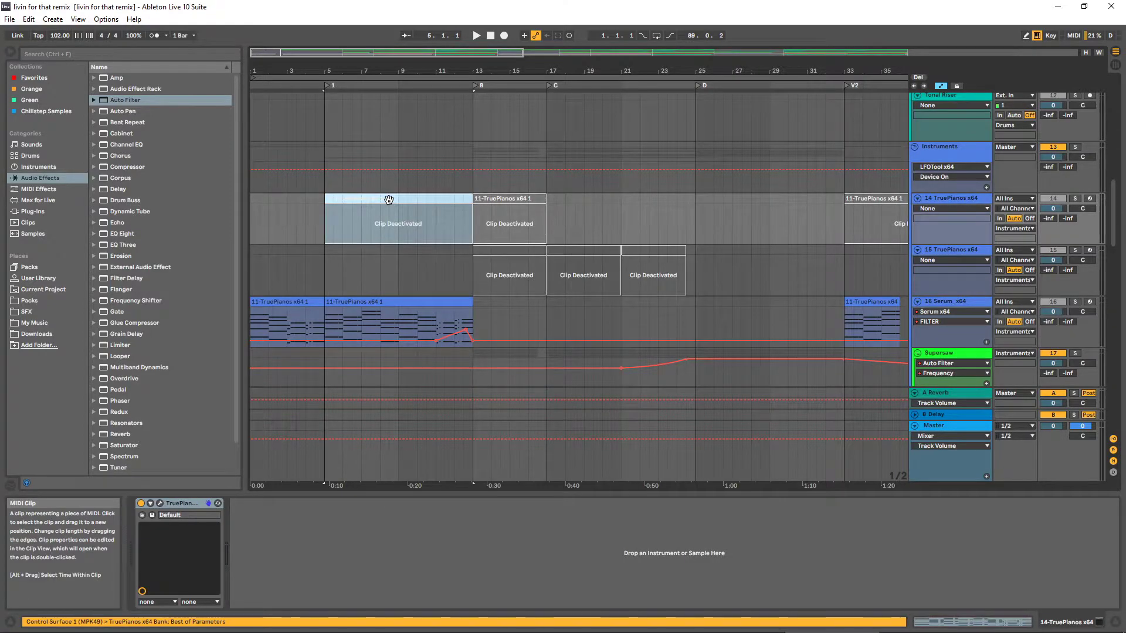
key(0)
key(0)
click(506, 252)
key(0)
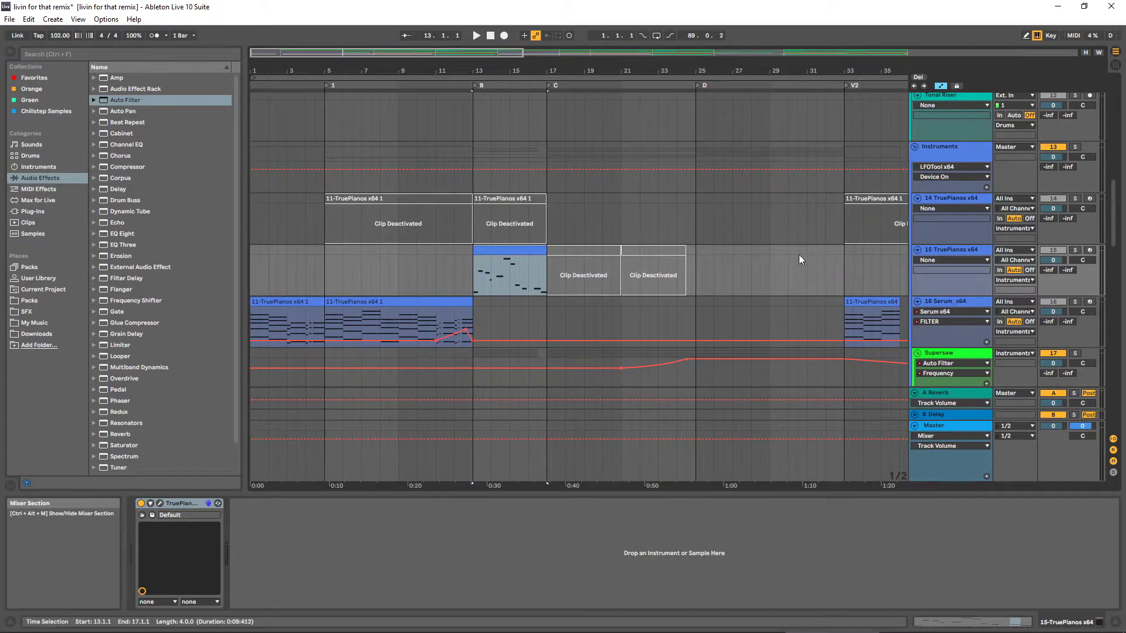
Try the 15 TruePianos x64 melody clip at bar 1 and play it soloed
drag(501, 253, 275, 253)
key(plus)
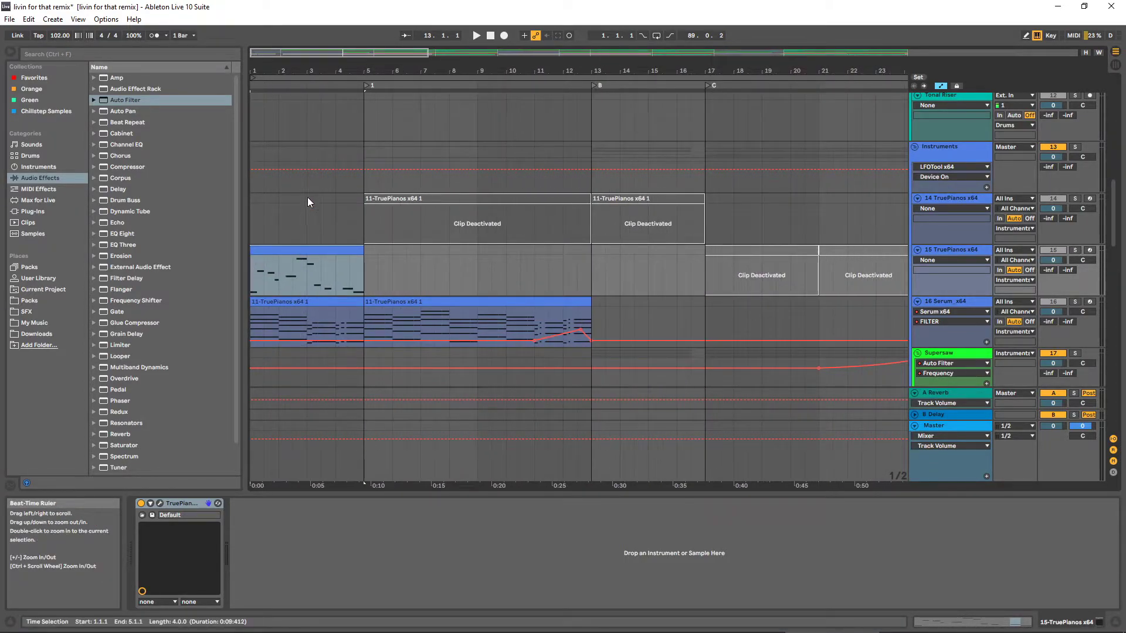
scroll(428, 227, down, 3)
key(space)
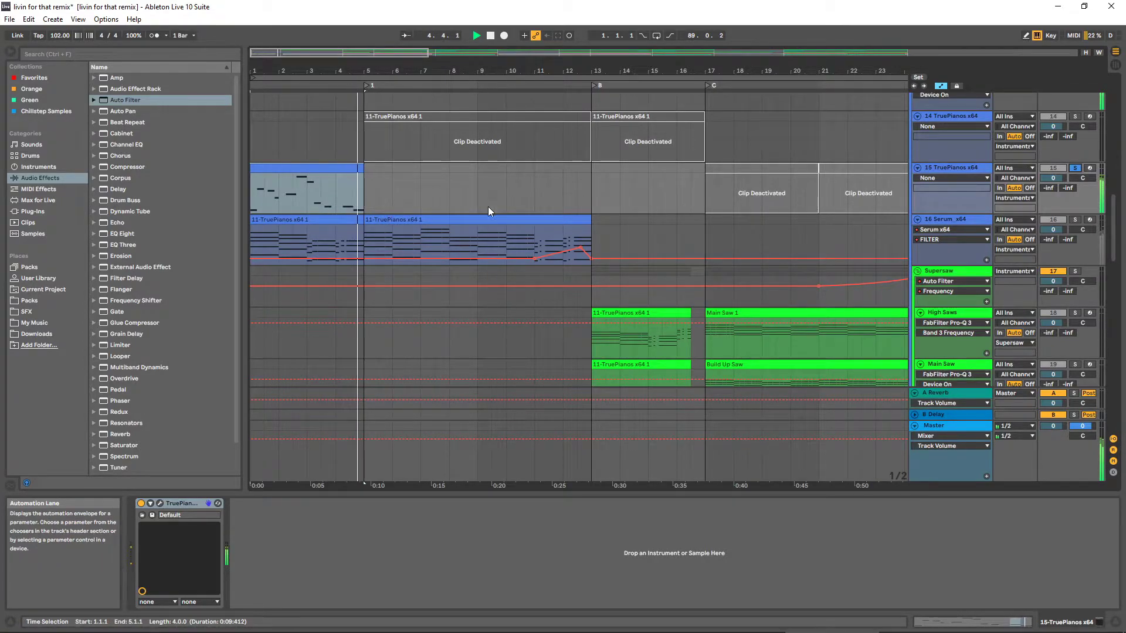
click(1075, 167)
click(974, 202)
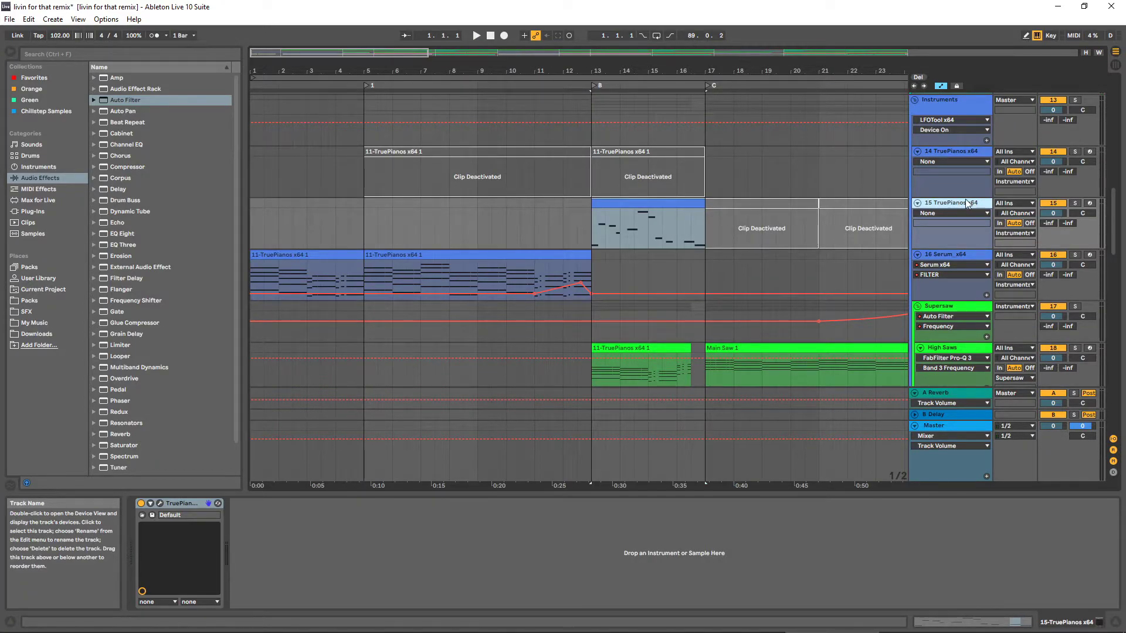
Open the bar 13 clip's notes and extend the B3 and F#3 notes to where their following notes begin
double_click(648, 229)
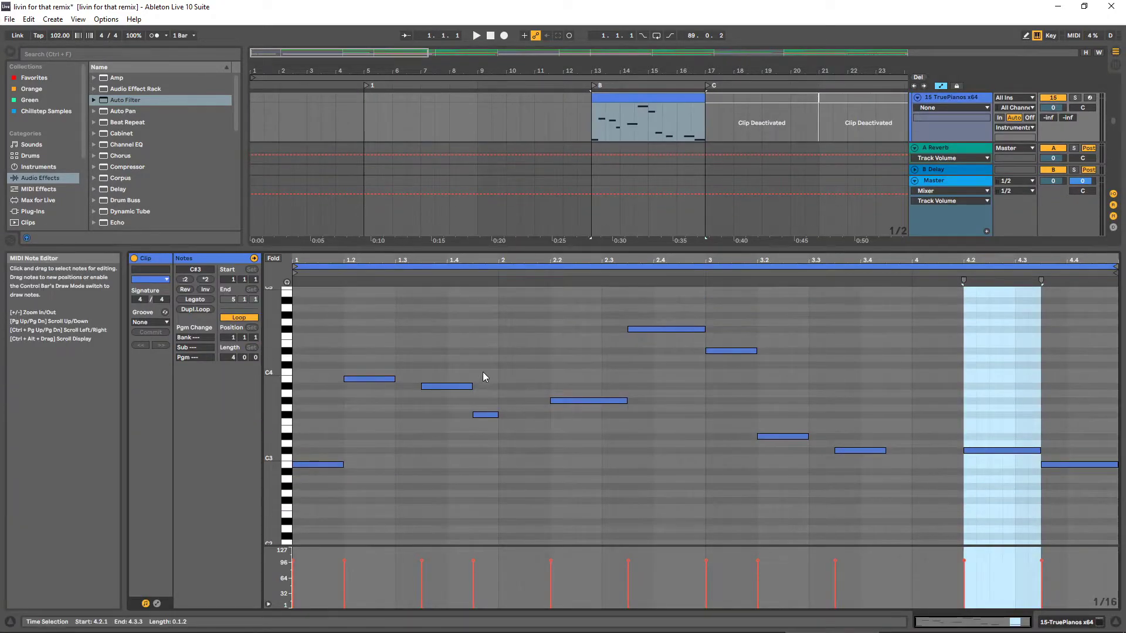
click(369, 379)
drag(394, 379, 420, 379)
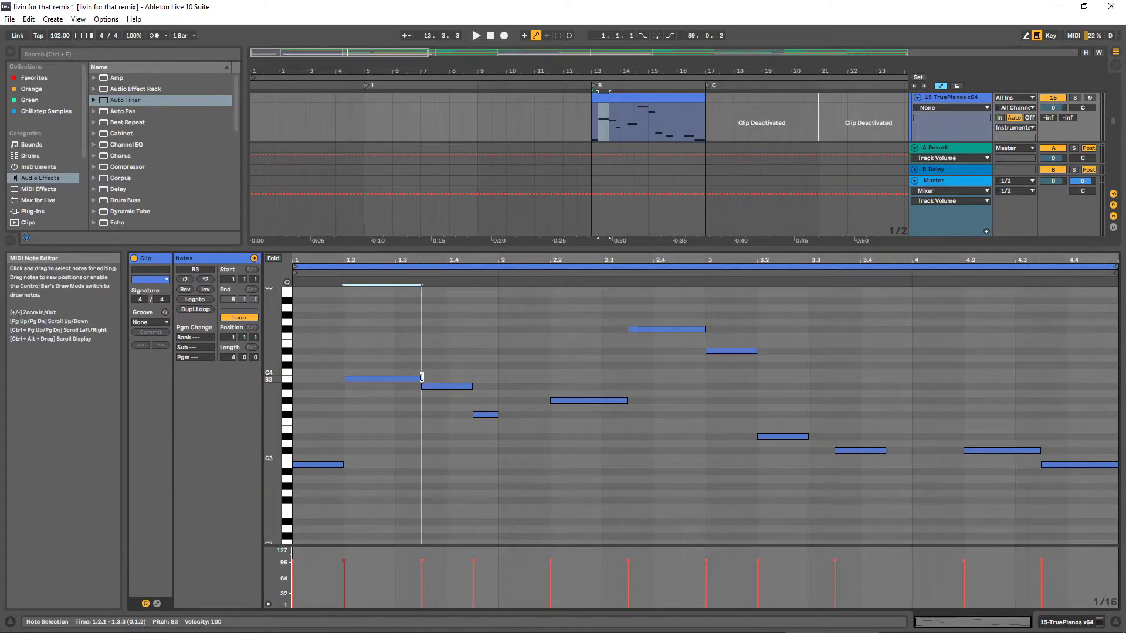
scroll(558, 417, up, 3)
drag(497, 473, 547, 473)
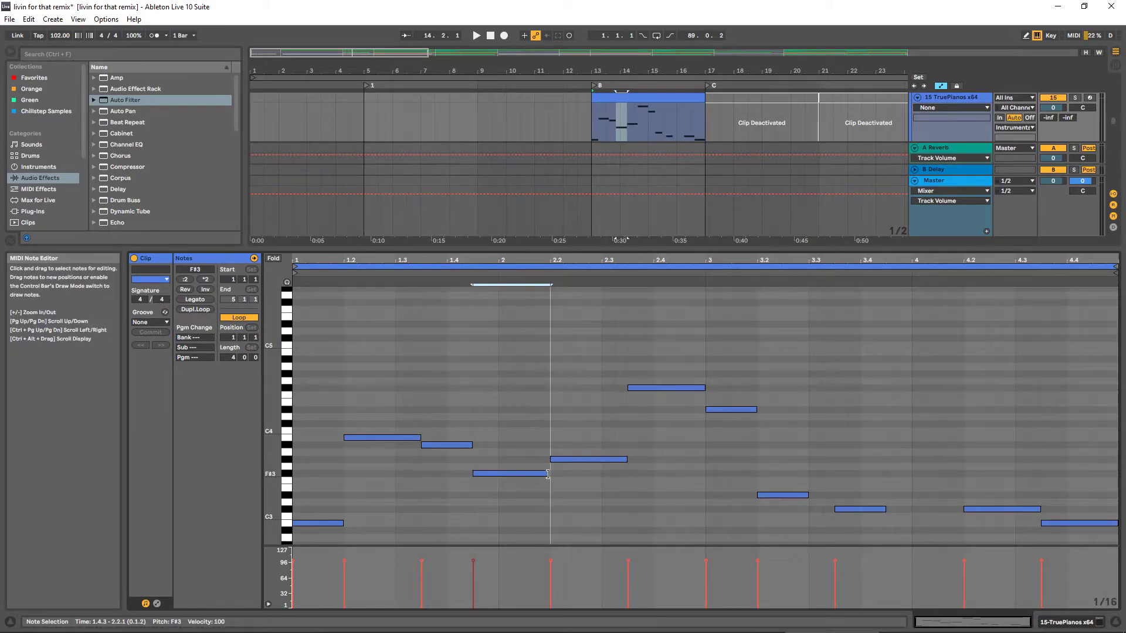
Extend the melody note at 3.2 to 3.3.3 and the following C#3 note to 4.2.1
click(801, 495)
shift+click(882, 509)
drag(884, 509, 949, 512)
click(905, 510)
scroll(874, 477, down, 5)
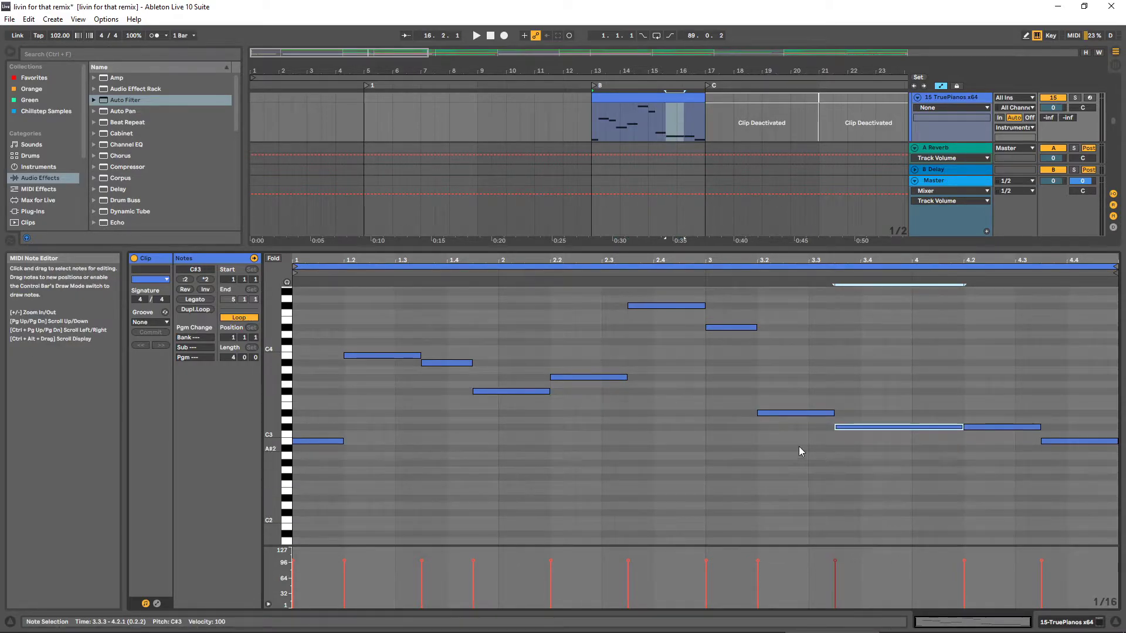
Insert a MIDI track below 15 TruePianos x64 and move the bar 13 melody clip onto it
drag(633, 253, 639, 285)
scroll(554, 426, down, 2)
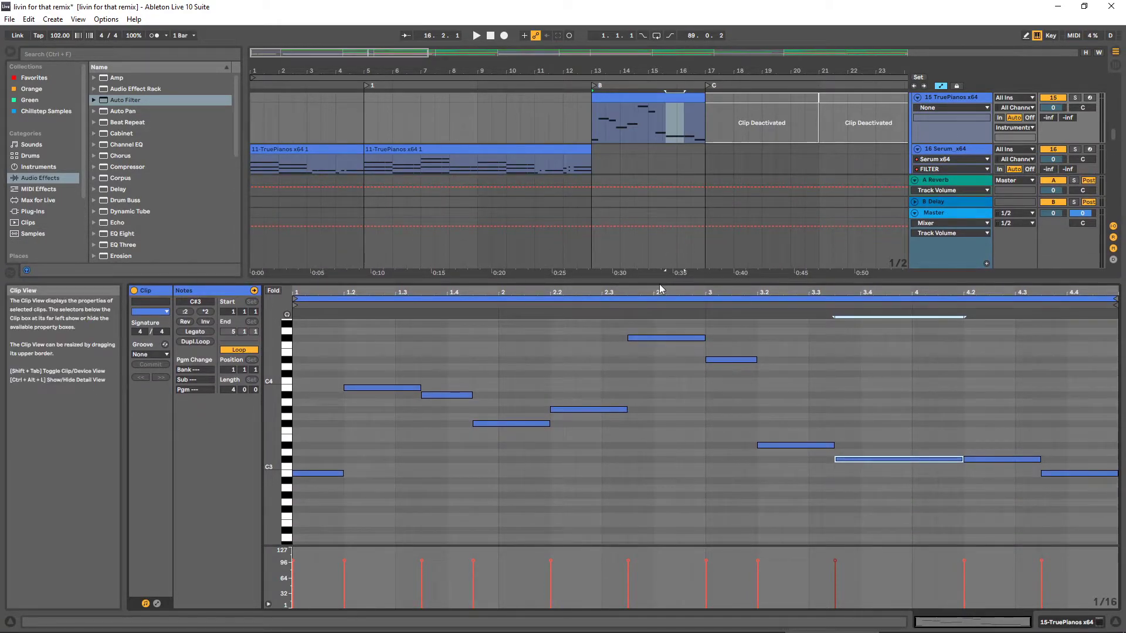
drag(658, 283, 667, 298)
scroll(660, 304, up, 3)
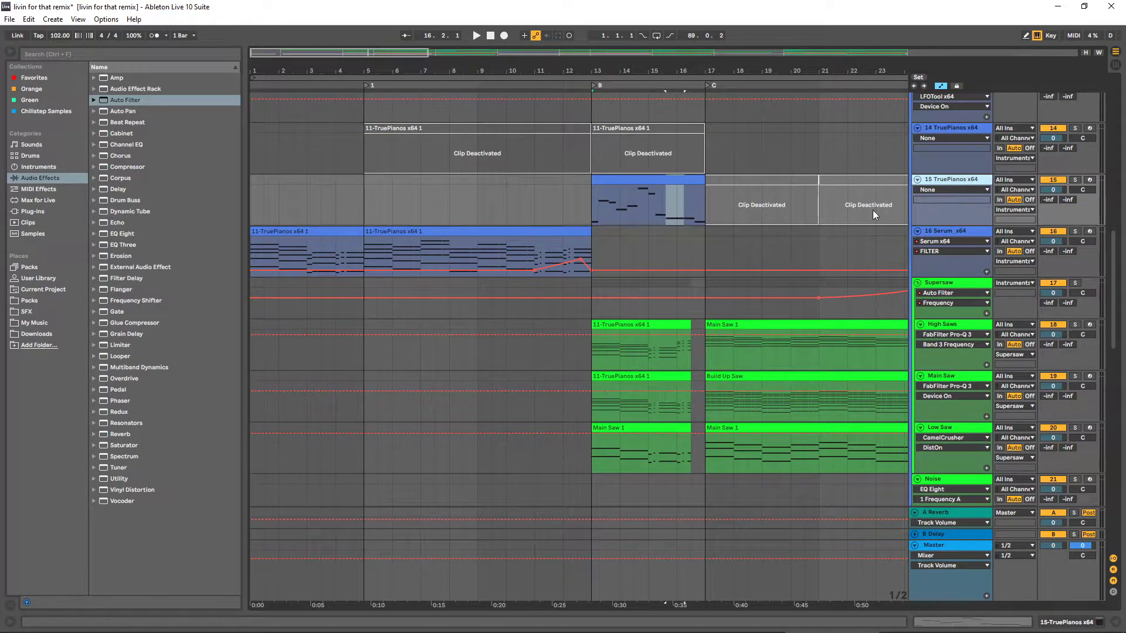
key(ctrl+shift+t)
drag(648, 194, 651, 258)
Load the Serum_x64 plug-in onto the new 16 MIDI track
double_click(967, 242)
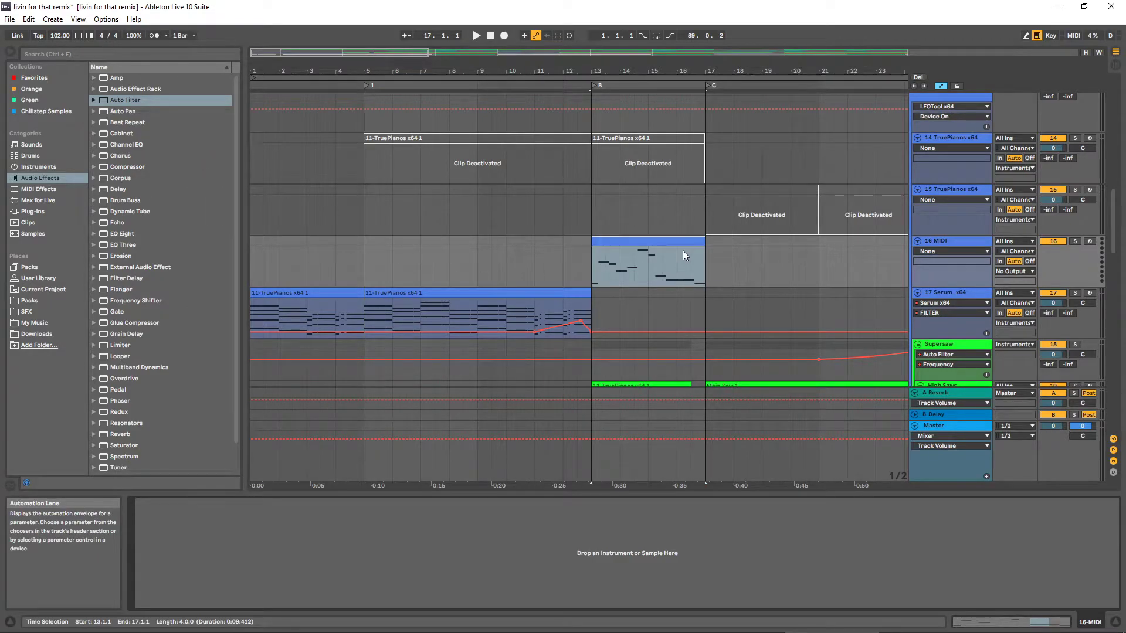
click(958, 241)
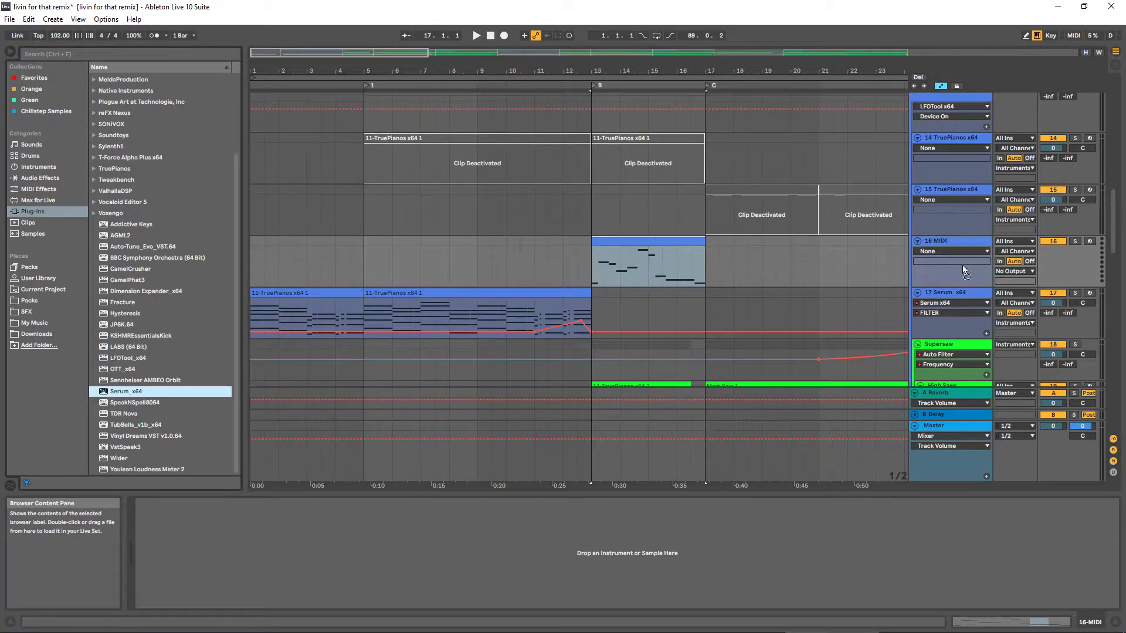
key(Return)
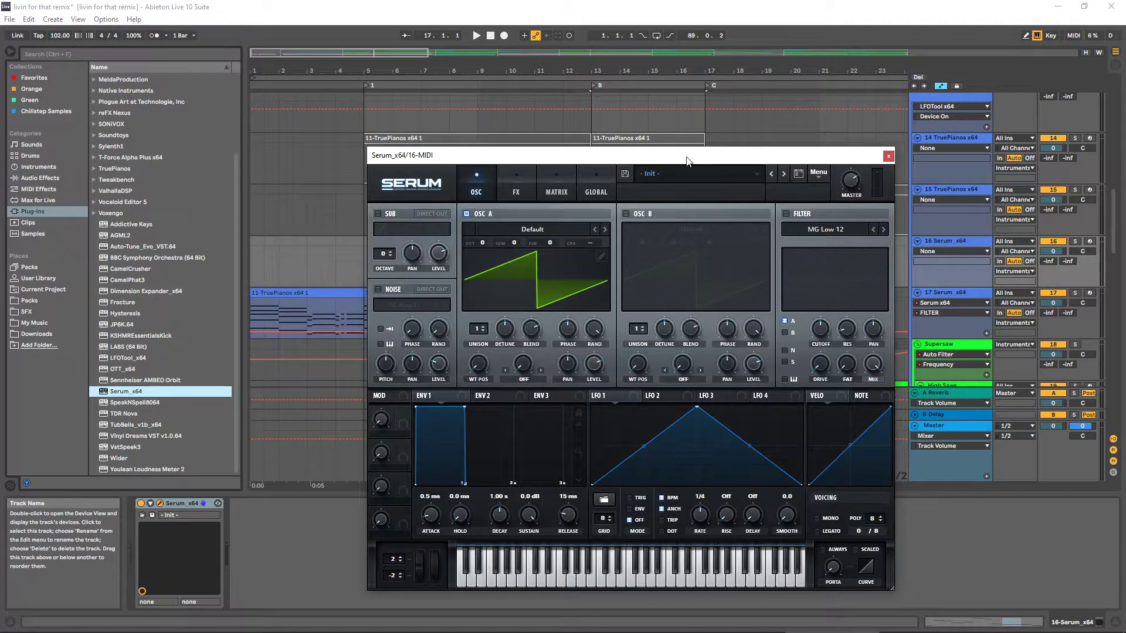
Load the PLUCK - Dainty preset from the Cymatics - Vibes Presets user folder in Serum
click(589, 170)
mouse_move(592, 298)
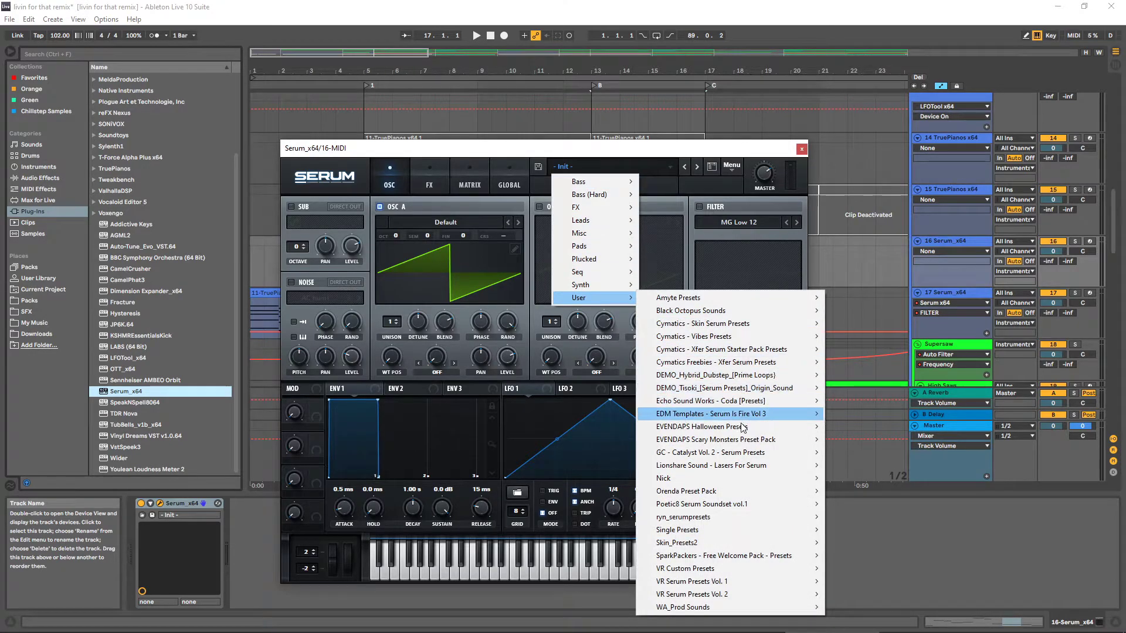
mouse_move(743, 443)
mouse_move(745, 492)
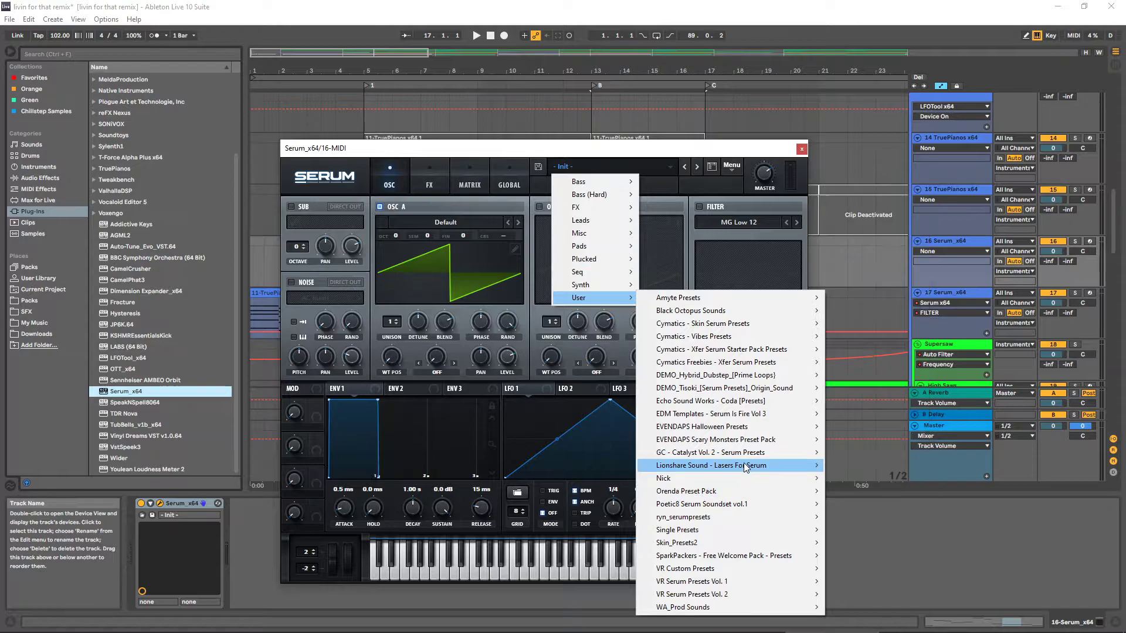
mouse_move(749, 425)
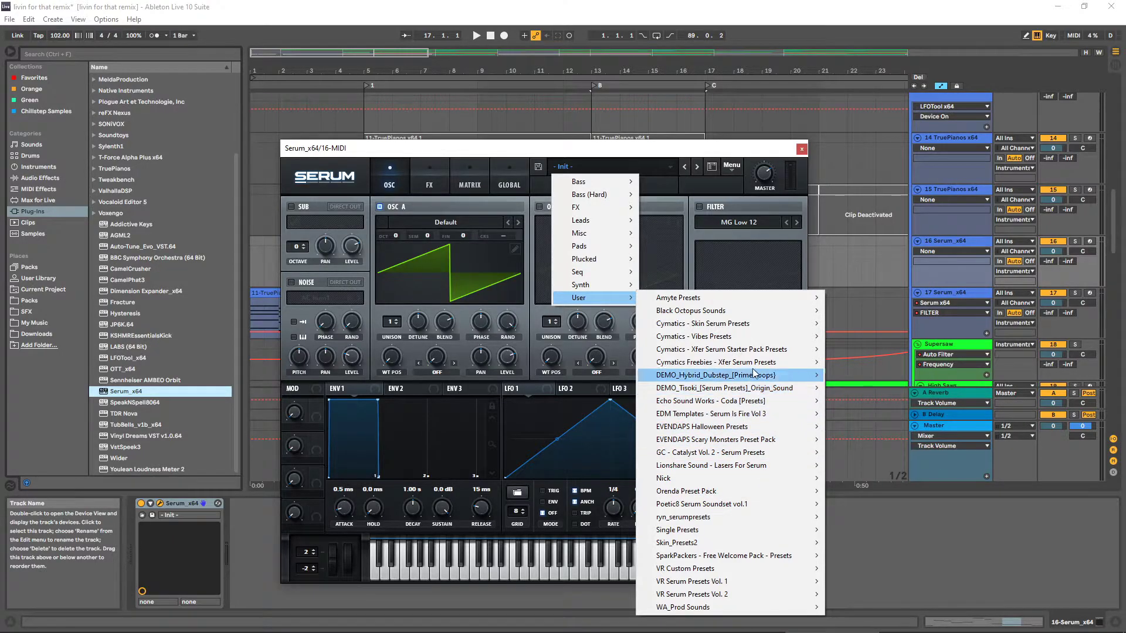
mouse_move(739, 336)
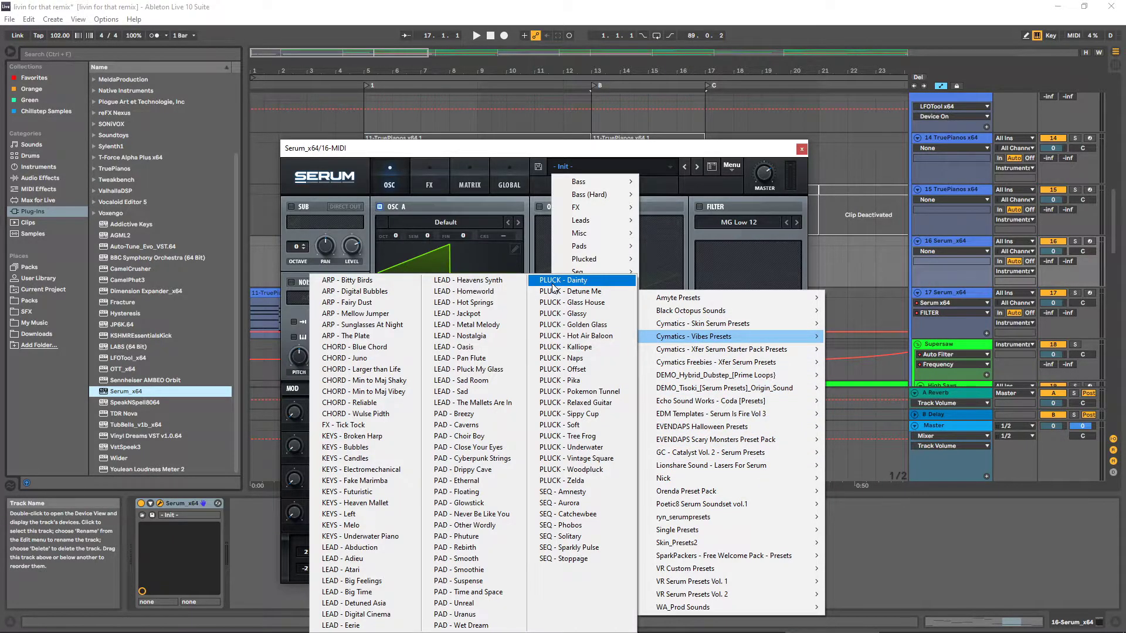
click(553, 287)
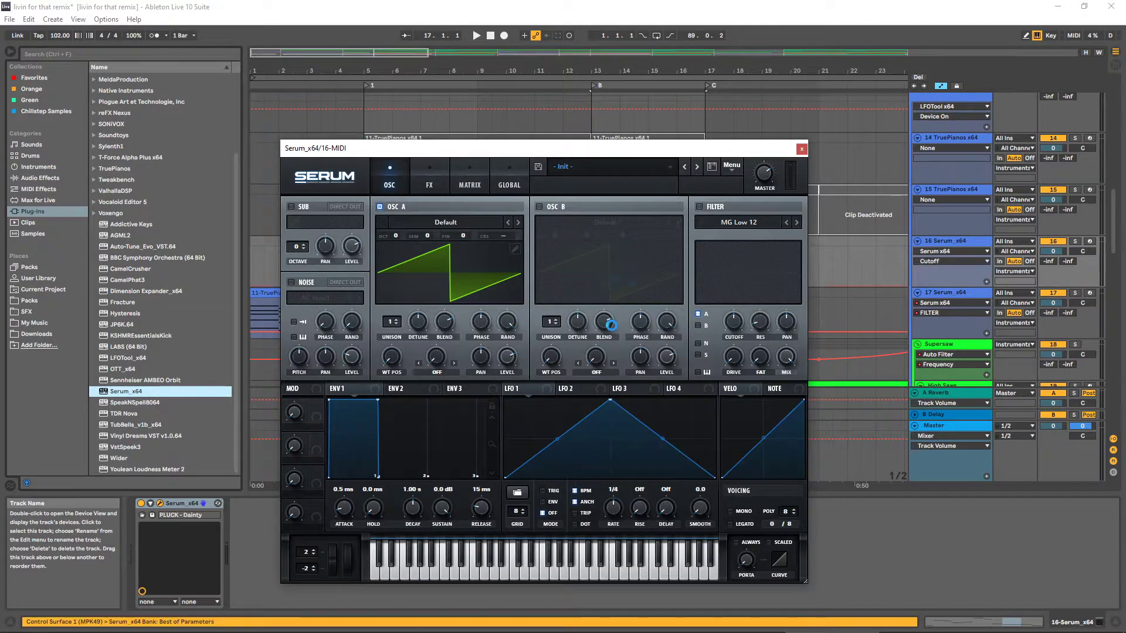
drag(500, 156, 542, 169)
Play the melody from bar 13 while changing Serum presets, choosing KY String Keys, and close the plug-in window
key(space)
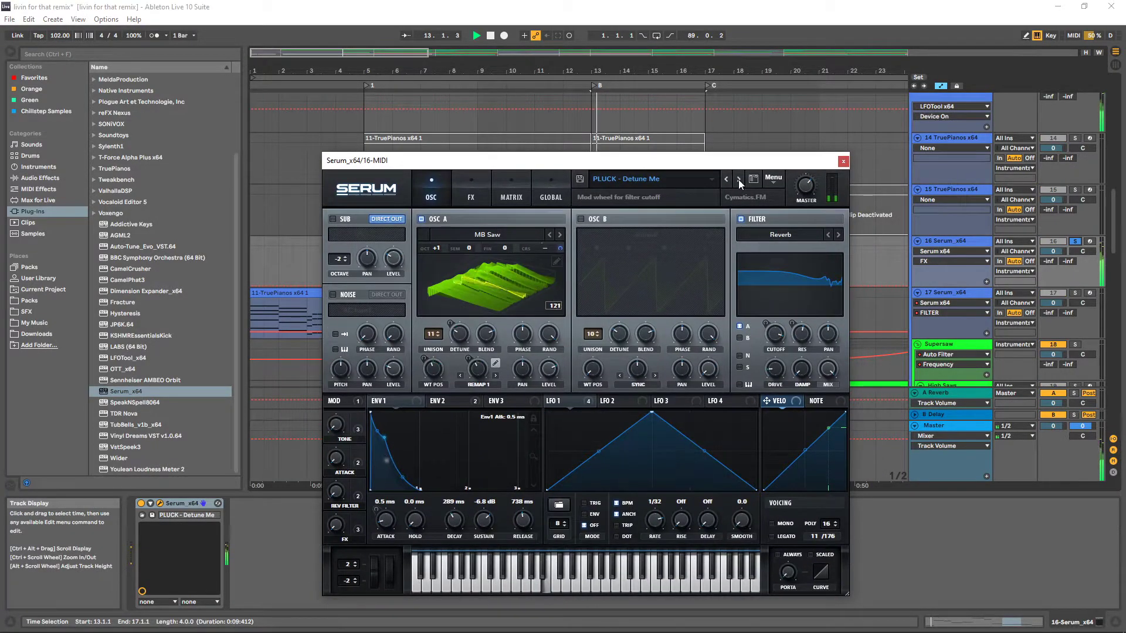
click(738, 178)
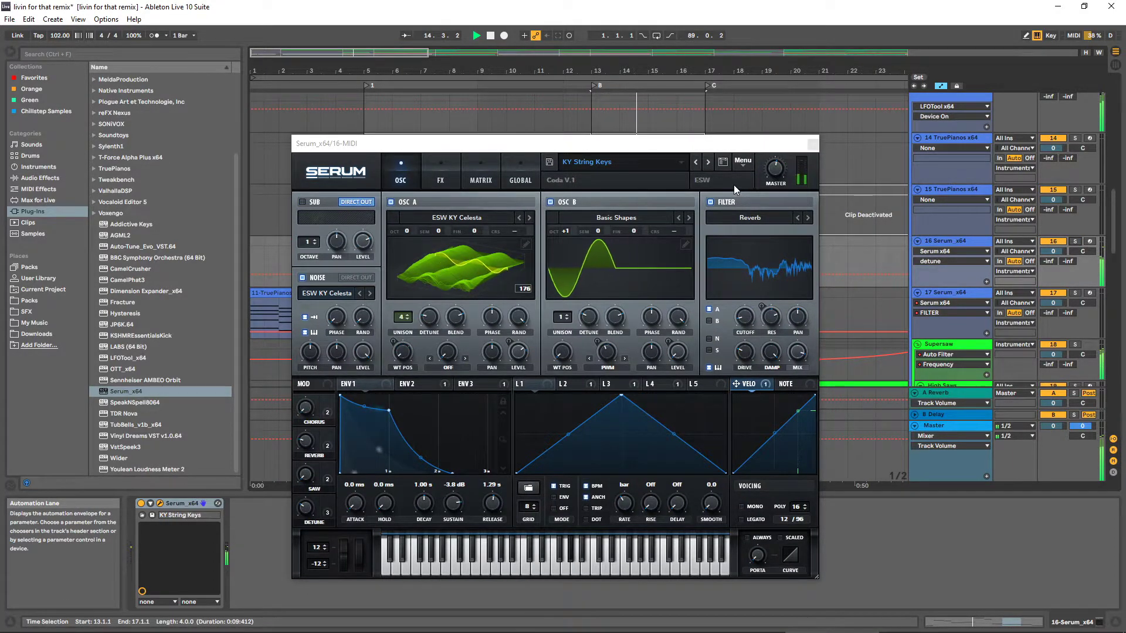
key(space)
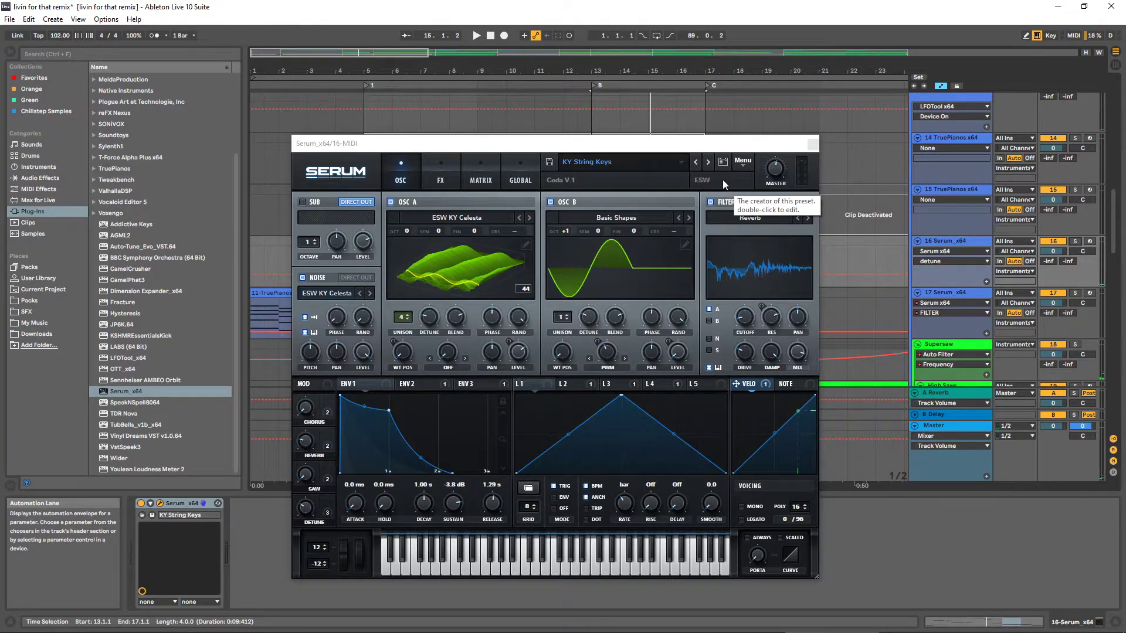
click(812, 144)
Duplicate the 16 Serum_x64 track with its melody clip and deactivate the duplicate
click(960, 242)
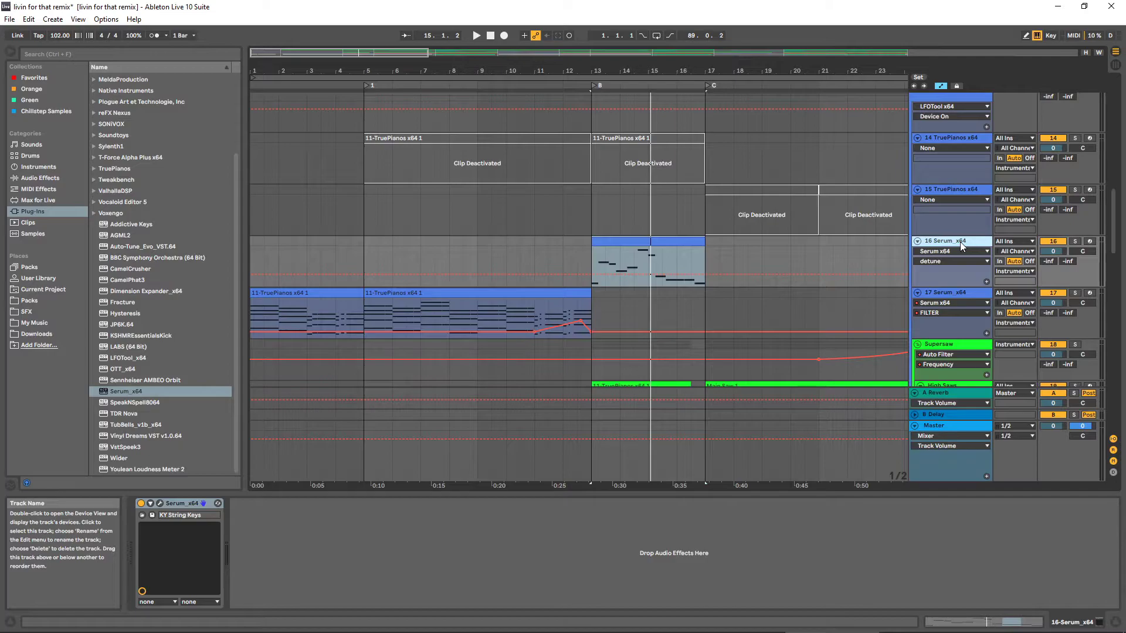
key(ctrl+d)
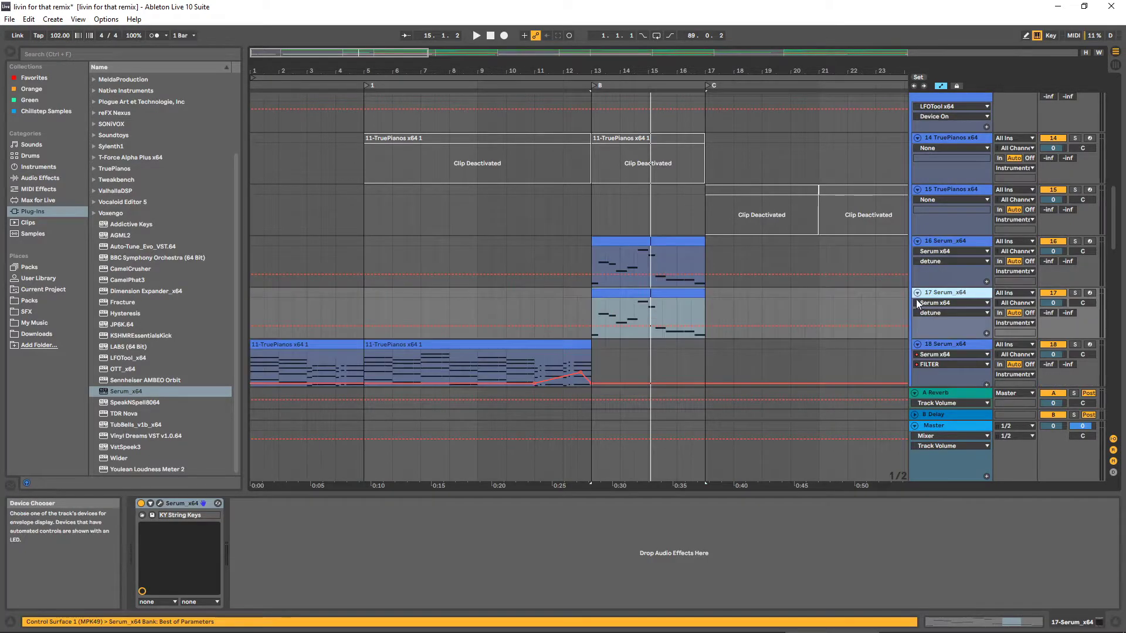
click(945, 246)
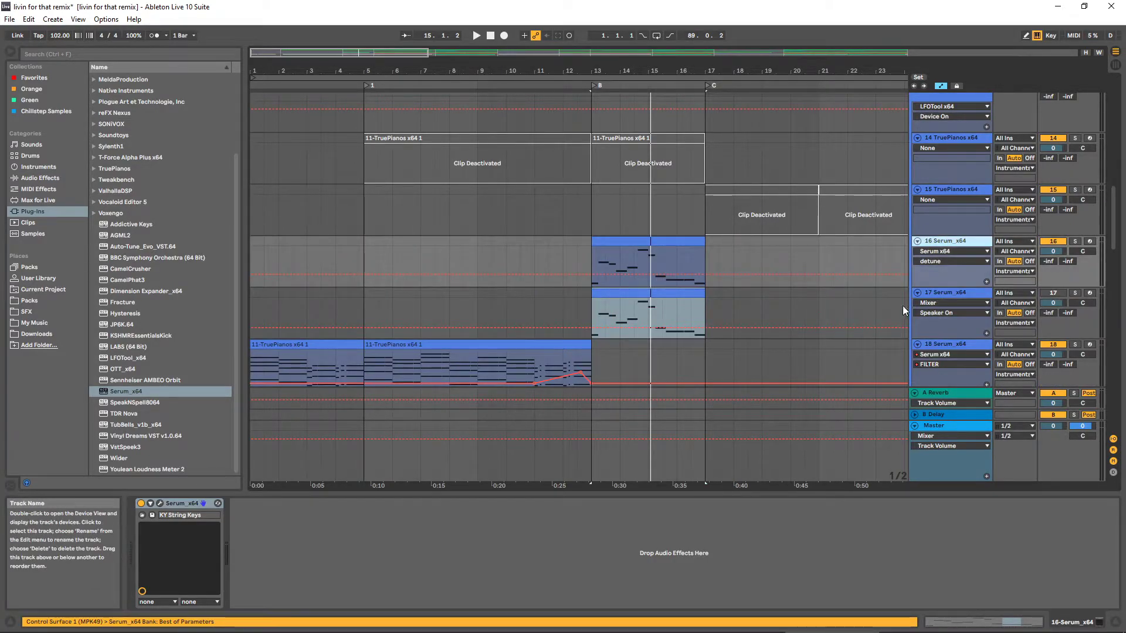
Solo the 16 Serum_x64 track and audition other Serum presets, including Pluck Bass, on the bar 13 melody
click(160, 503)
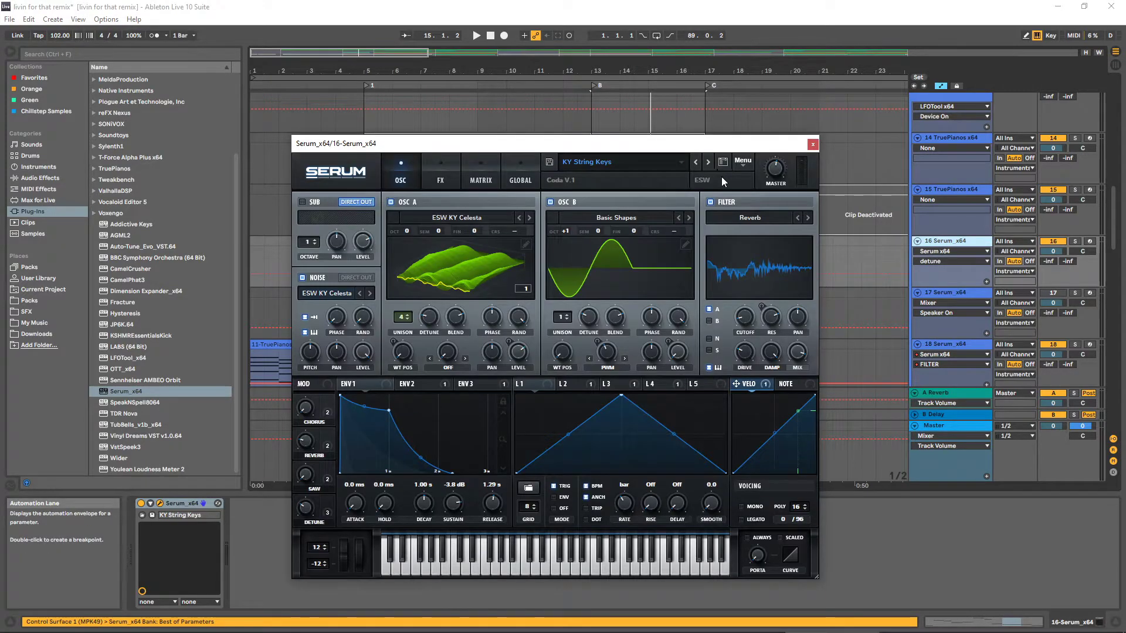
click(1075, 241)
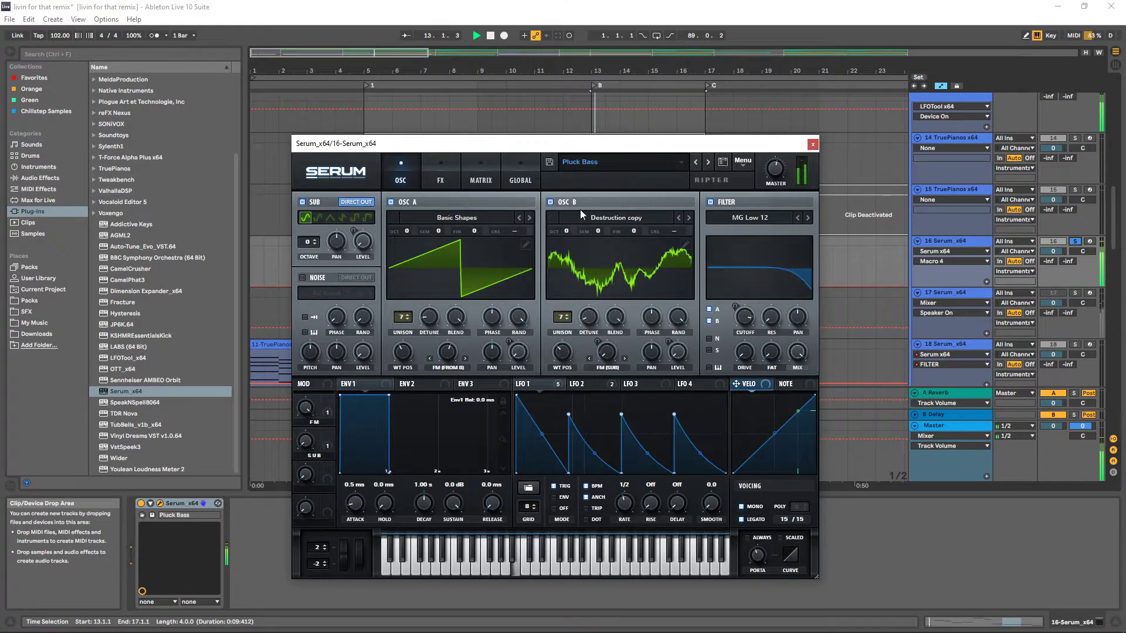
click(609, 162)
mouse_move(629, 294)
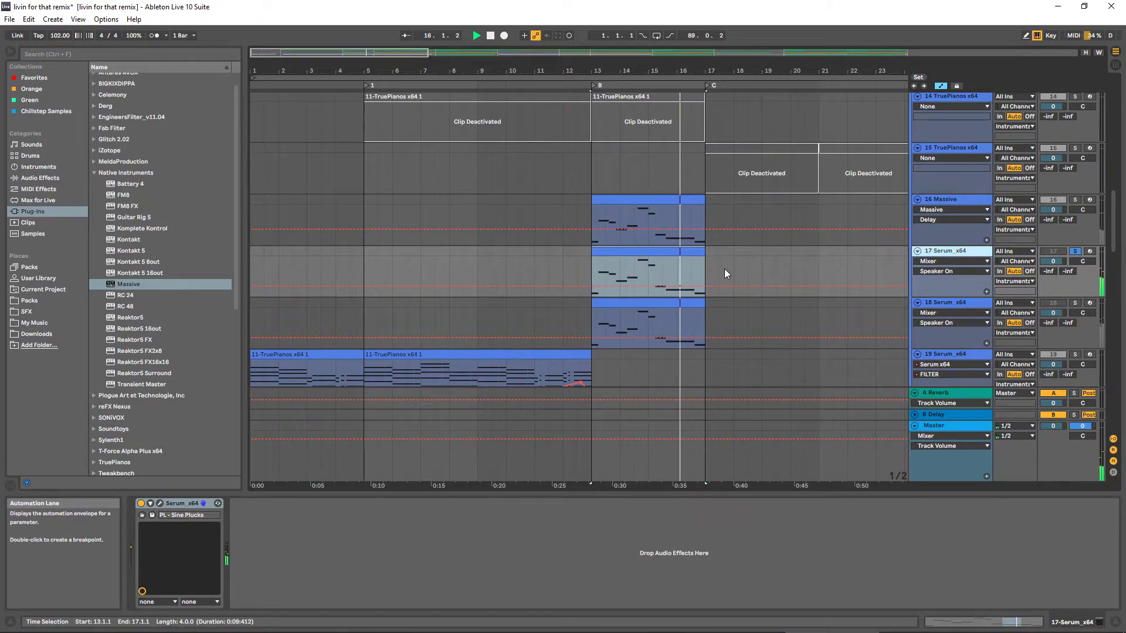
Stop playback and look over the PL - Sine Plucks preset in the 17 Serum_x64 plug-in window
key(space)
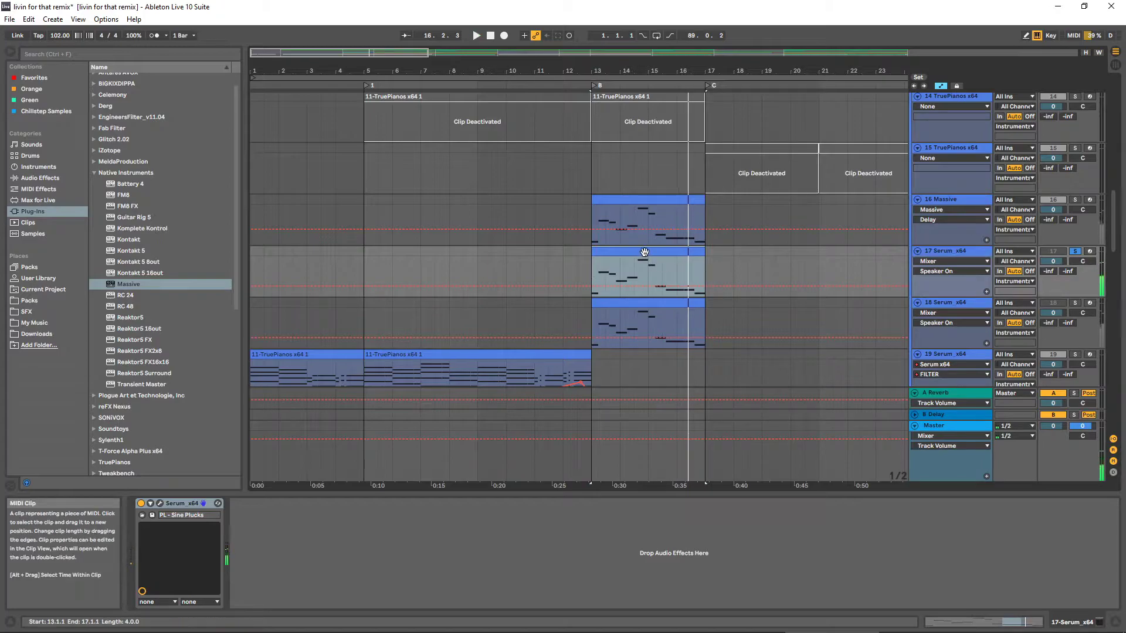
click(162, 502)
drag(688, 145, 705, 156)
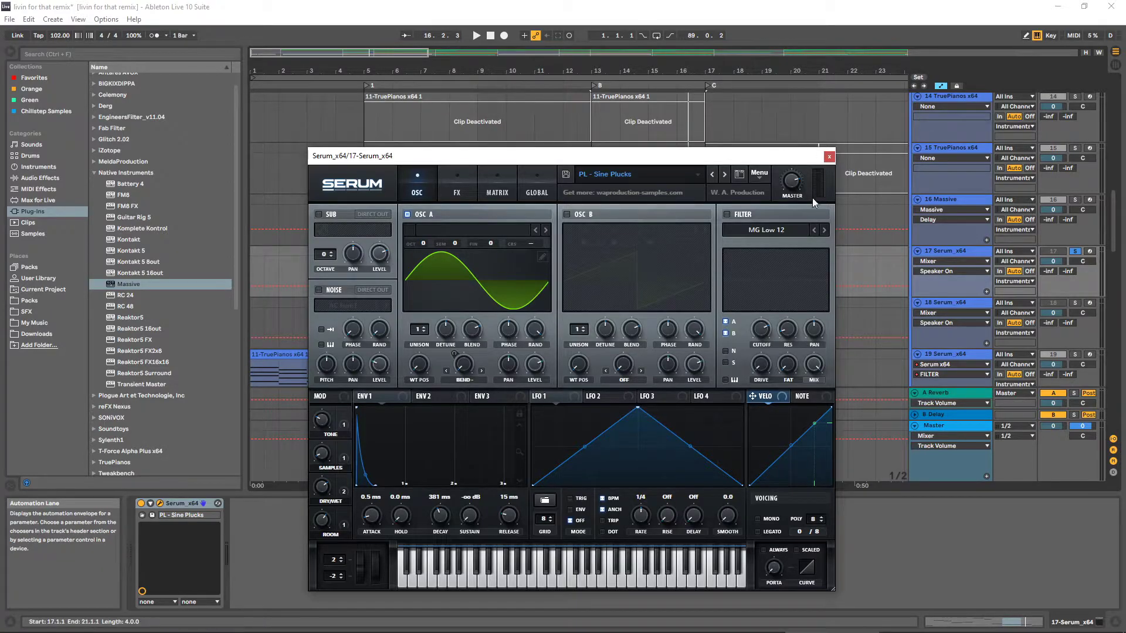
drag(761, 159, 617, 126)
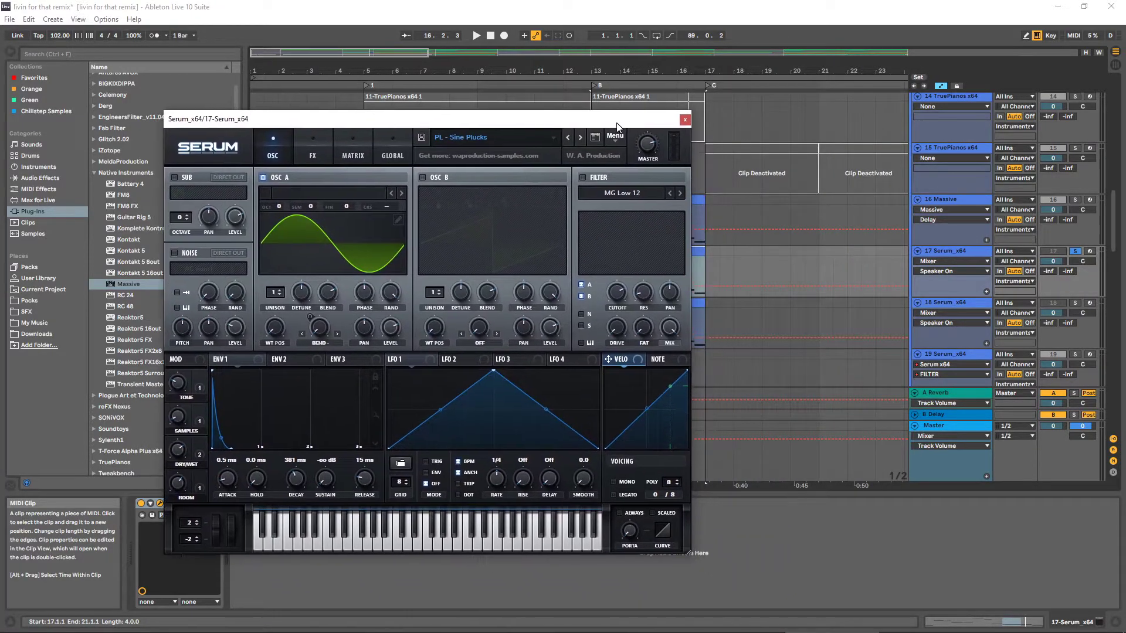
click(685, 119)
Close the KY String Keys Serum window, add an Auto Filter with a 3.32 kHz cutoff to the 17 Serum_x64 track, and play it
scroll(687, 259, up, 2)
click(623, 237)
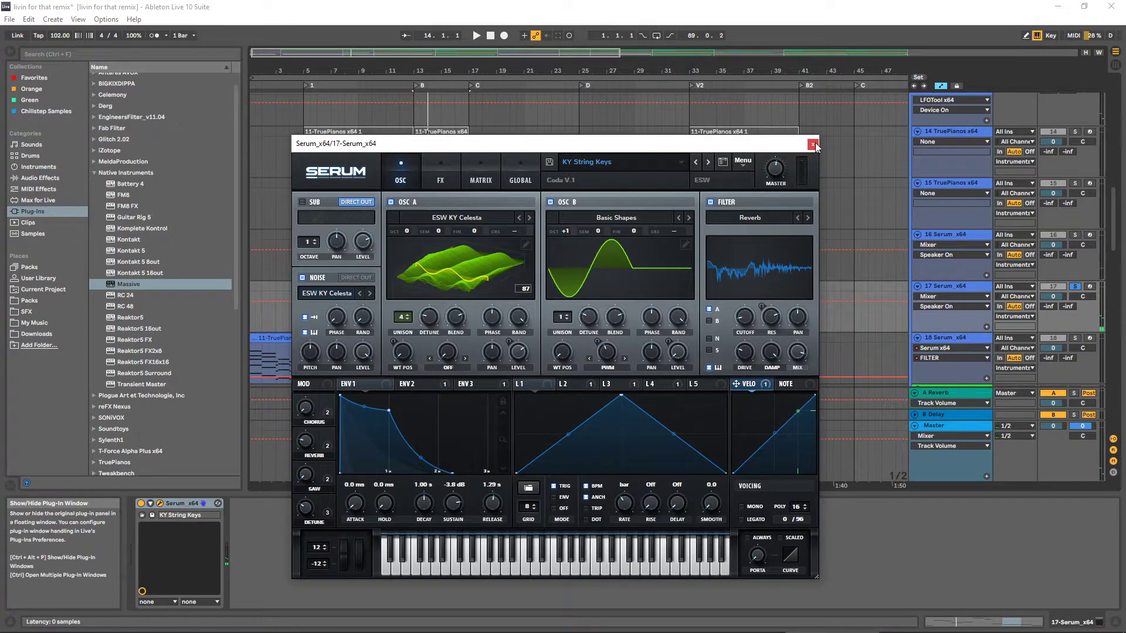
click(812, 144)
click(150, 269)
click(28, 178)
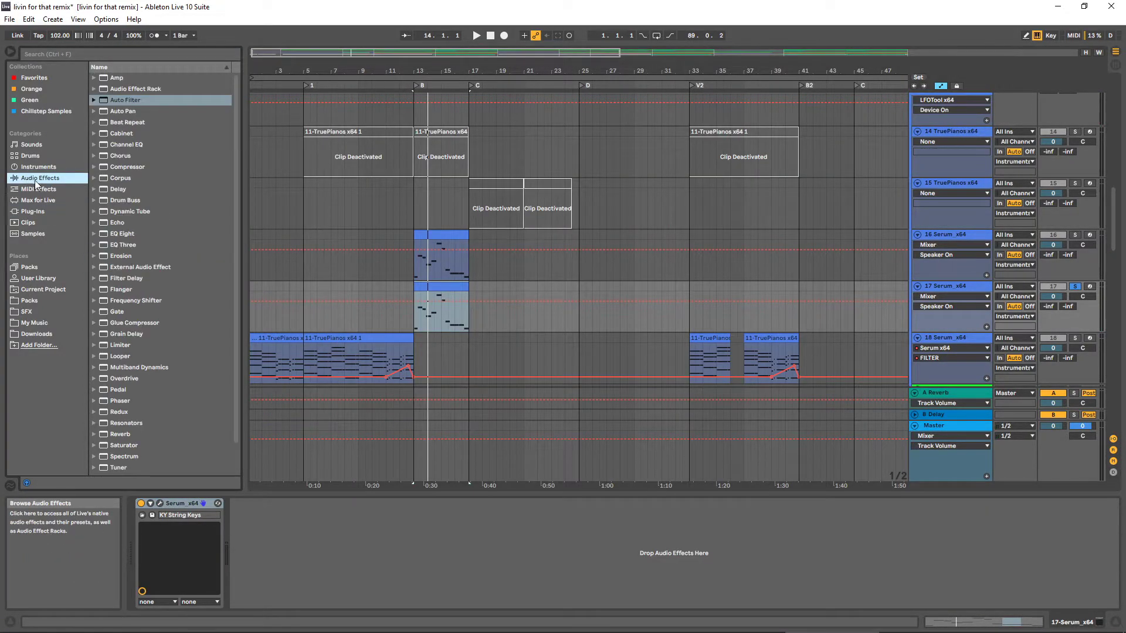
scroll(124, 259, up, 3)
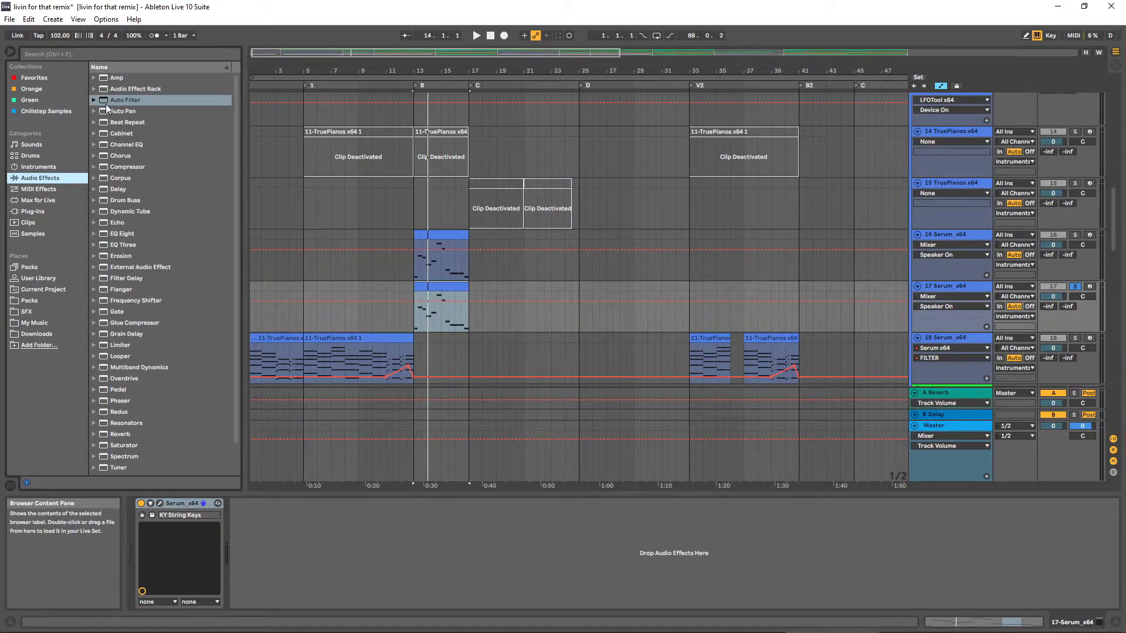
drag(107, 104, 333, 548)
key(space)
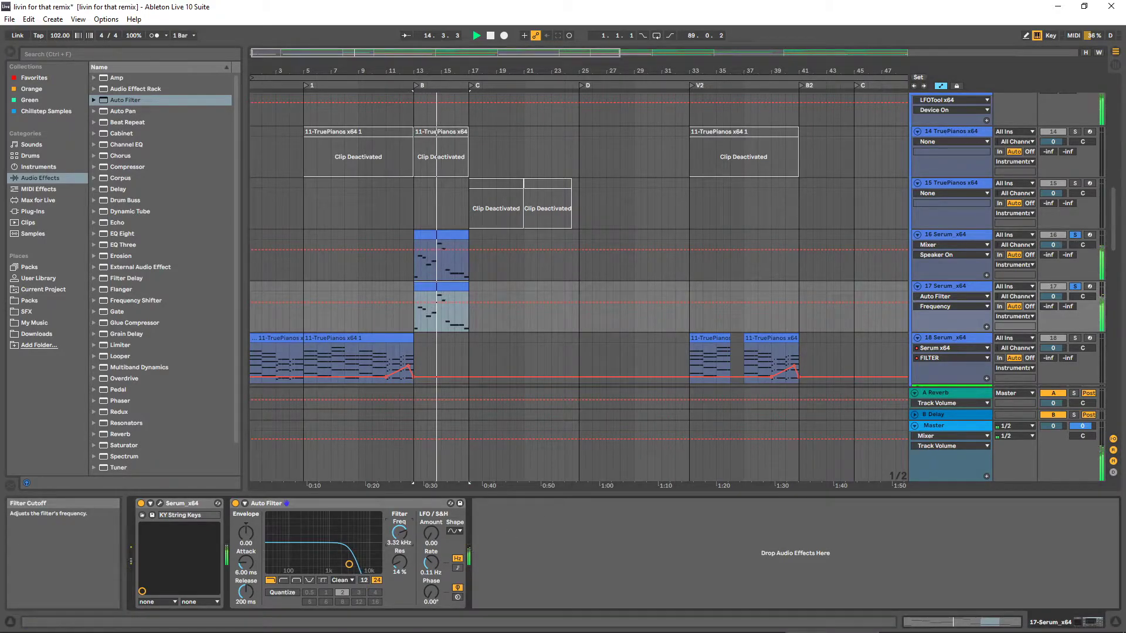
scroll(392, 288, down, 2)
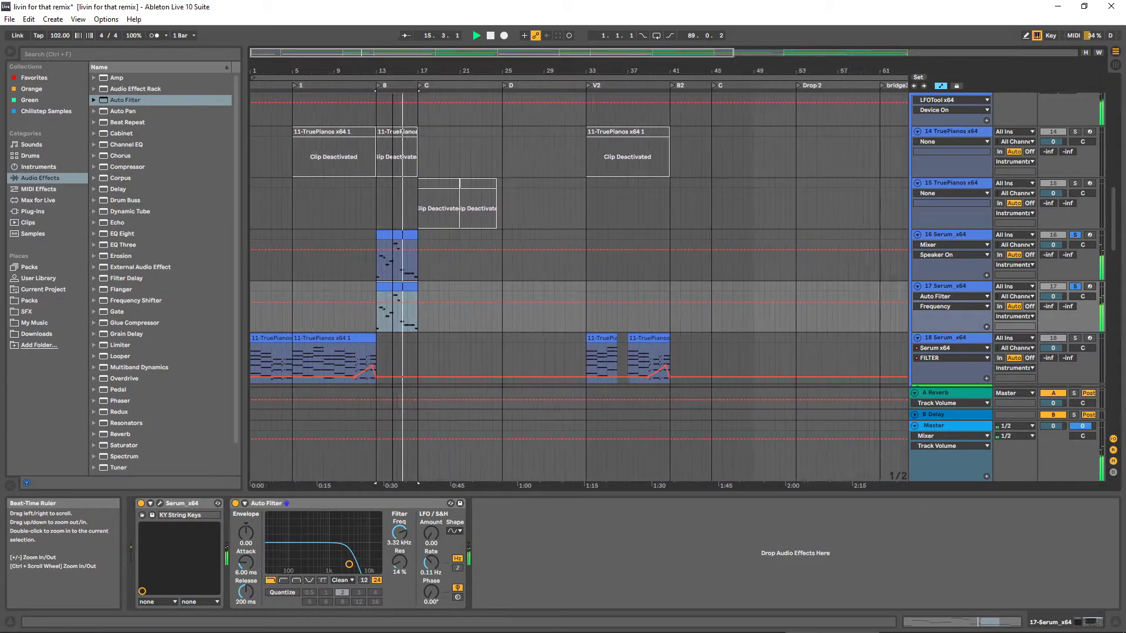
Solo the 16 Serum_x64 track and open its bar 5 melody clip in the note editor during playback
click(328, 238)
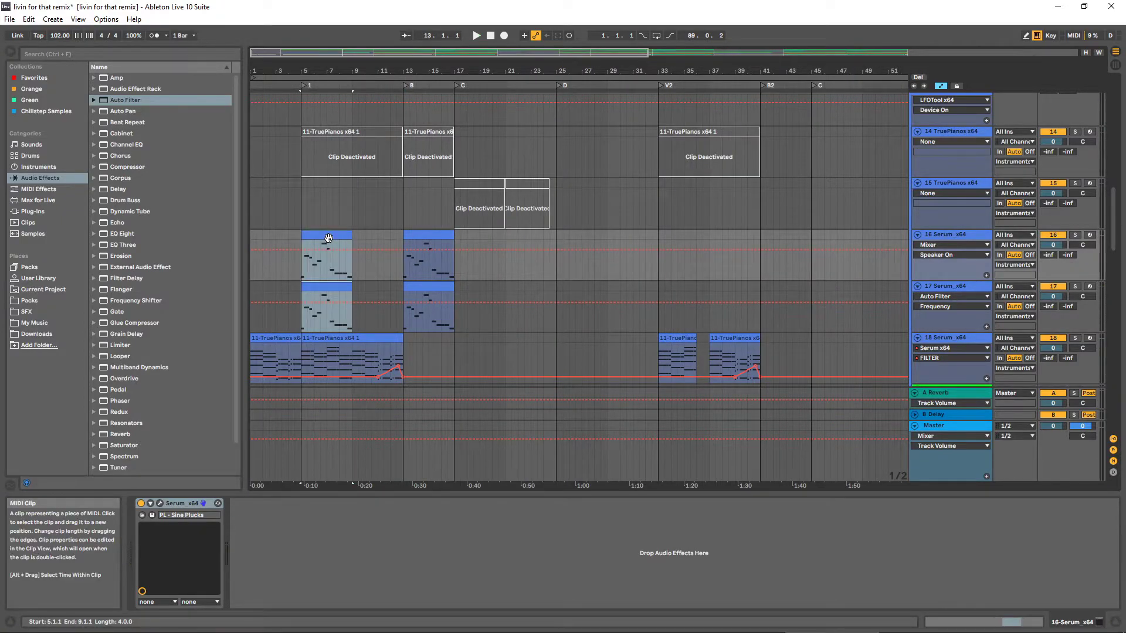
click(372, 287)
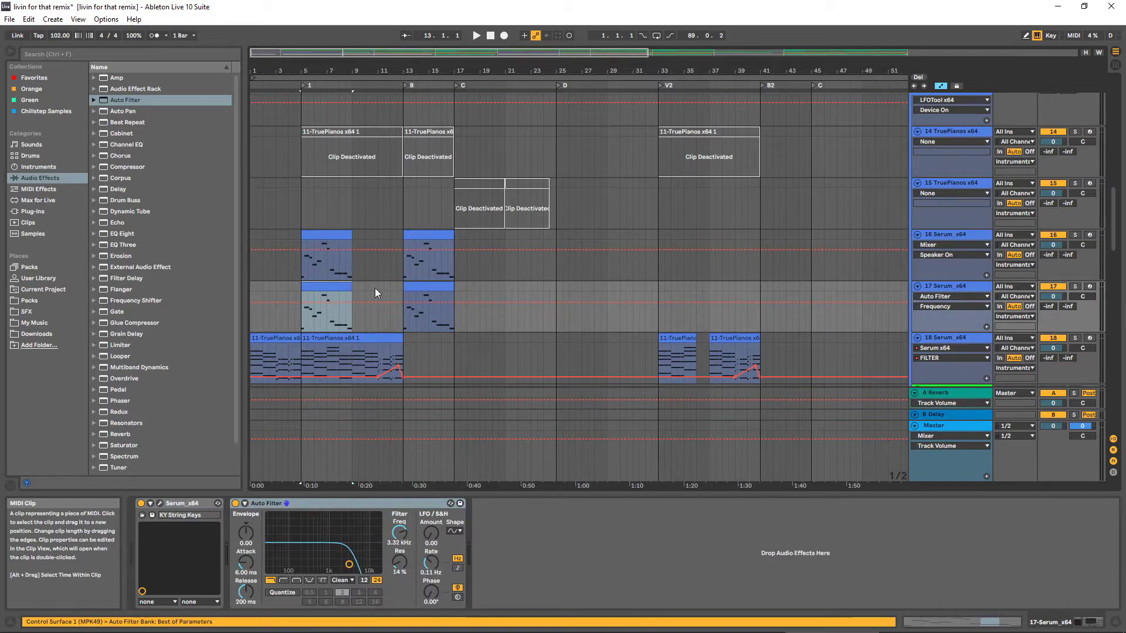
click(1075, 237)
double_click(328, 258)
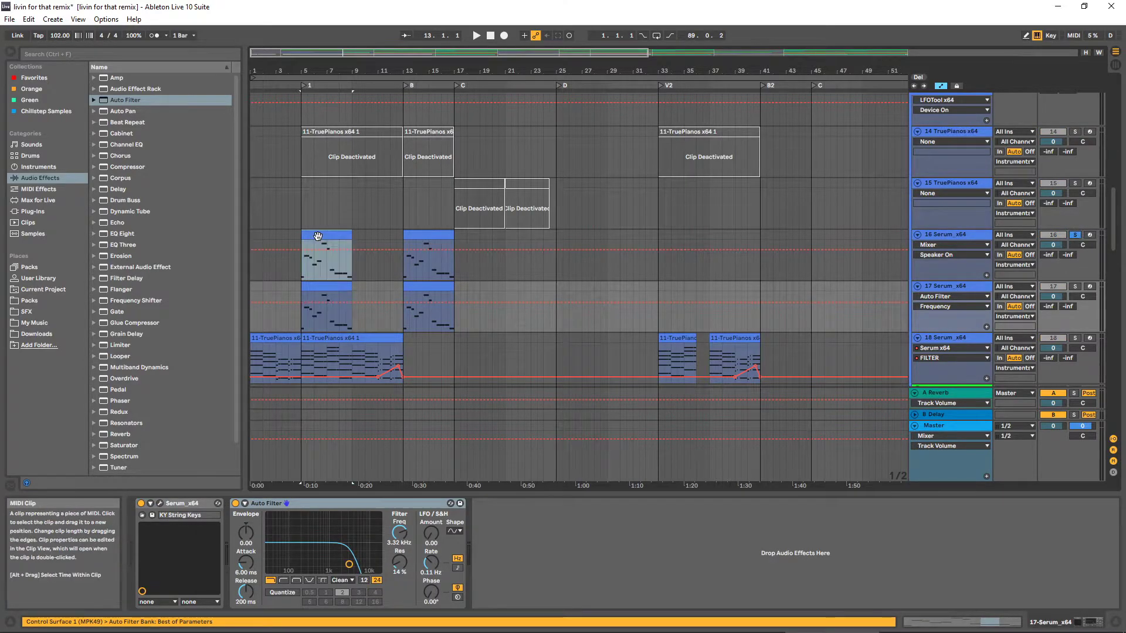
key(space)
scroll(351, 466, down, 2)
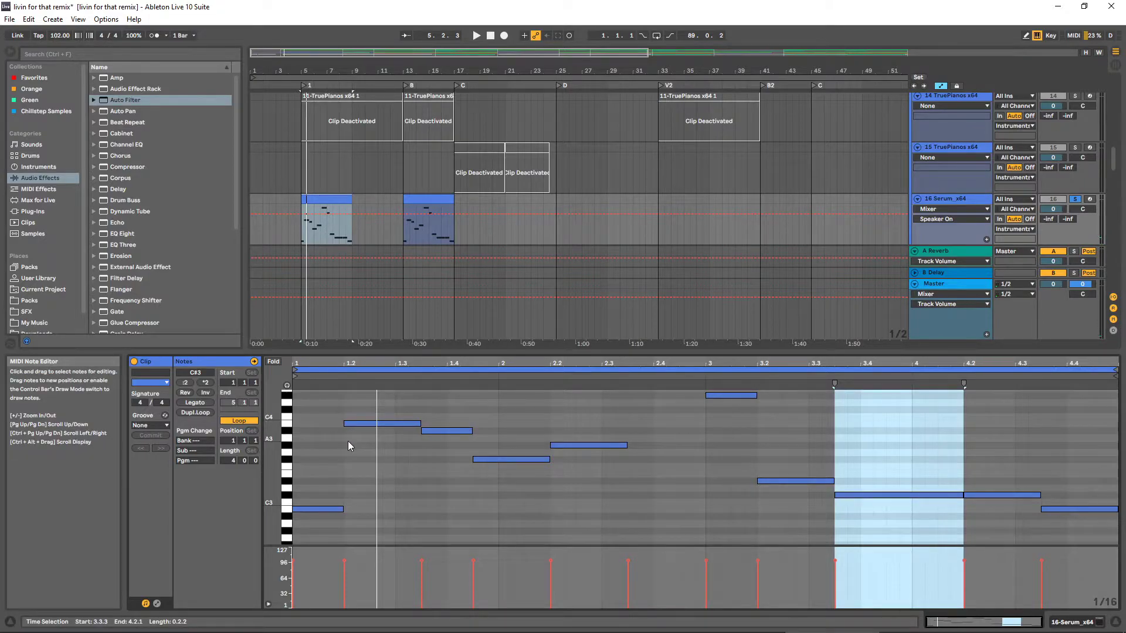
Add harmony notes to the bar 5 melody clip, starting with the note at beat 1.2
double_click(345, 445)
drag(355, 446, 382, 482)
key(space)
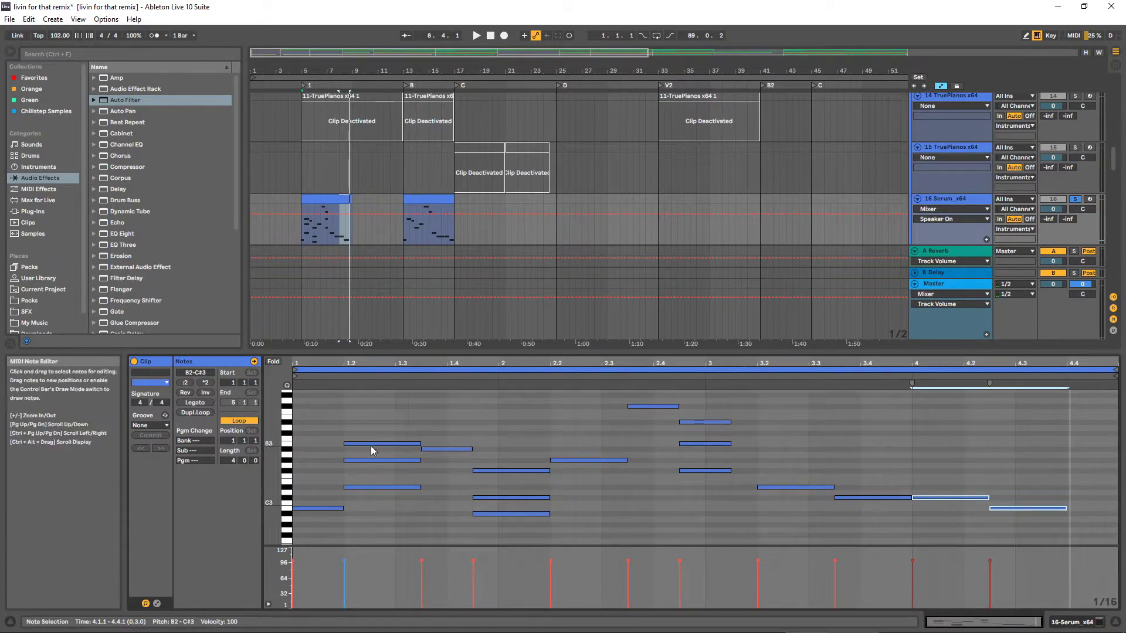
Shift the starts of the two upper chord notes at beat 1.2 slightly later and play the clip
key(plus)
click(416, 443)
click(411, 460)
key(space)
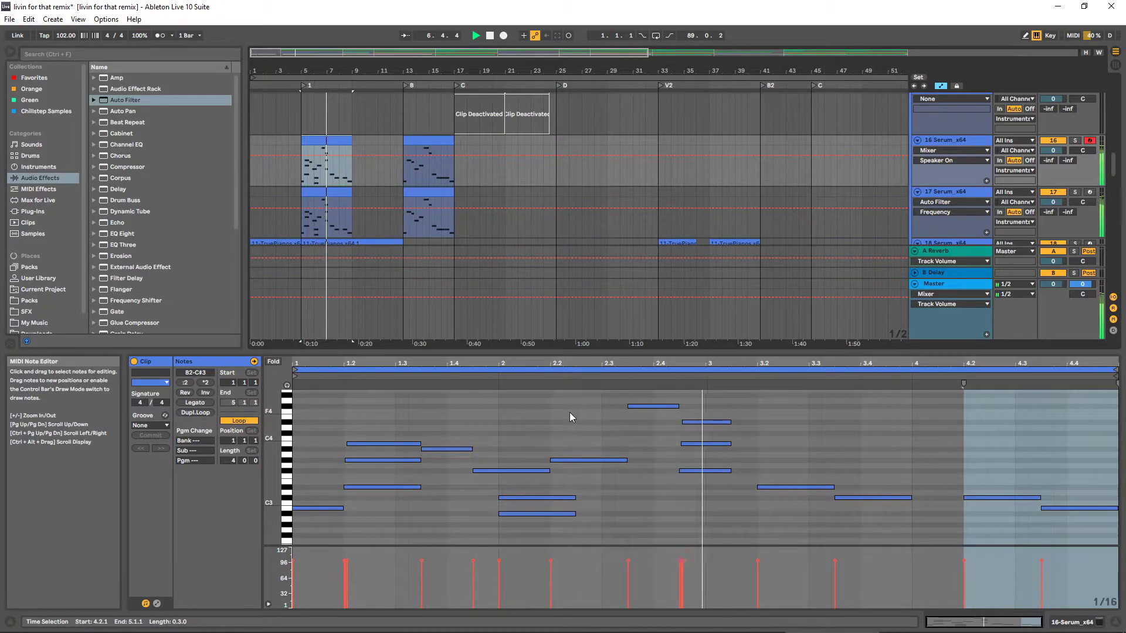
Move the last two notes of the 16 Serum_x64 bar 5 clip one beat earlier, starting at beat 4
click(855, 430)
drag(962, 460, 1052, 521)
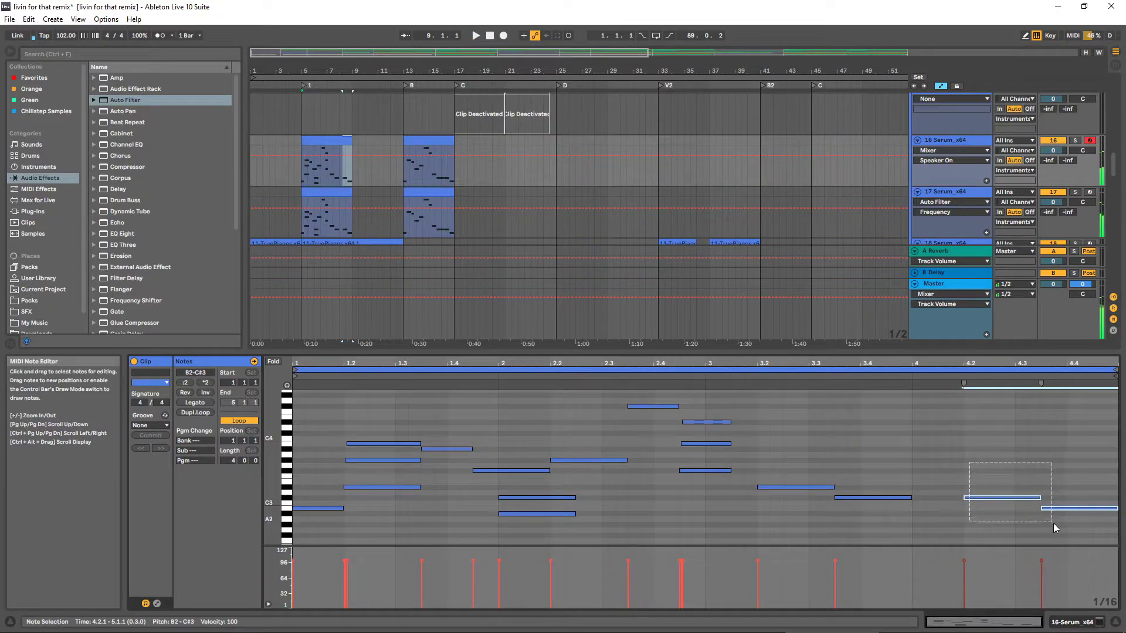
key(Left)
key(Left)
key(Left)
key(Left)
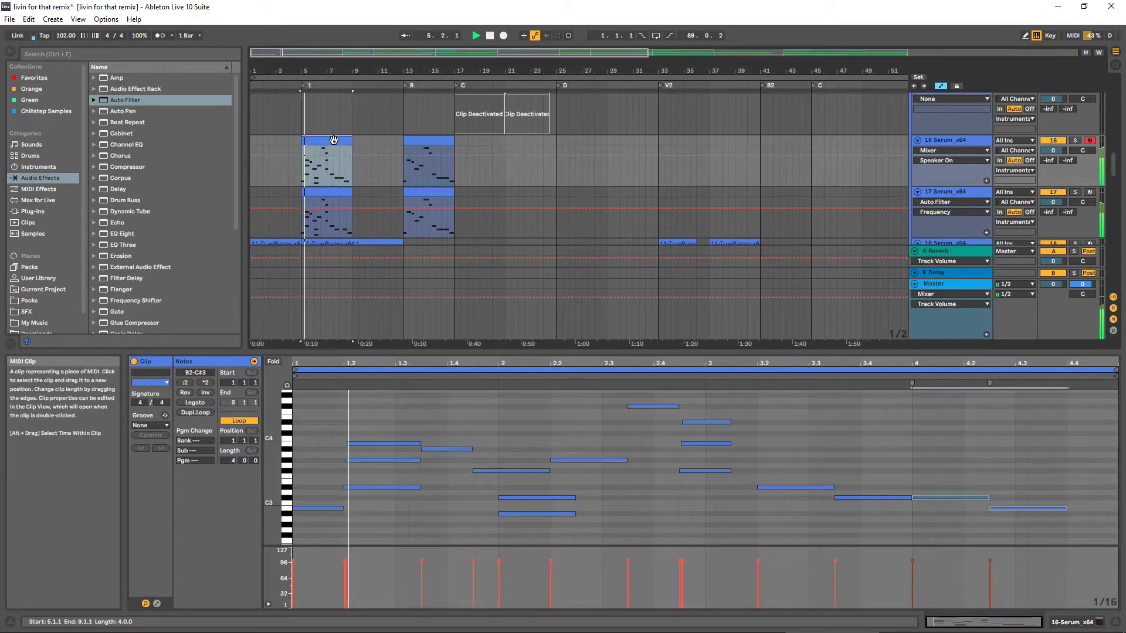
Shift the last two notes of the matching 17 Serum_x64 bar 5 clip earlier so they start at beat 4
drag(949, 458, 1081, 524)
click(343, 192)
key(Left)
key(Left)
key(Left)
click(1011, 463)
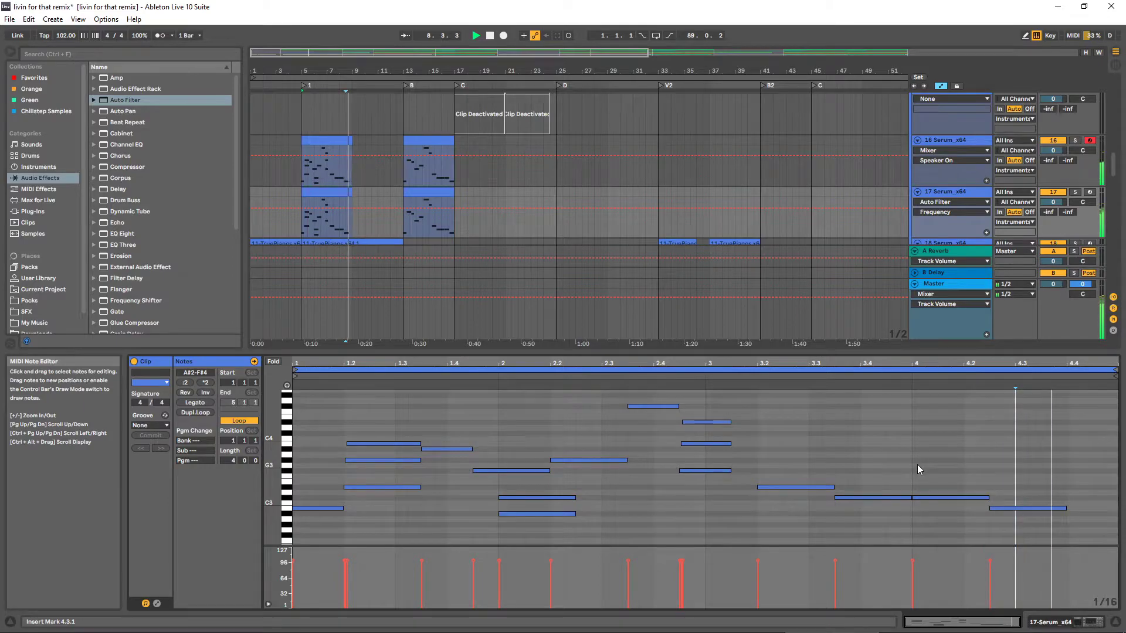
Play the layered Serum clips from bar 5 and save the project
click(310, 196)
key(space)
key(ctrl+s)
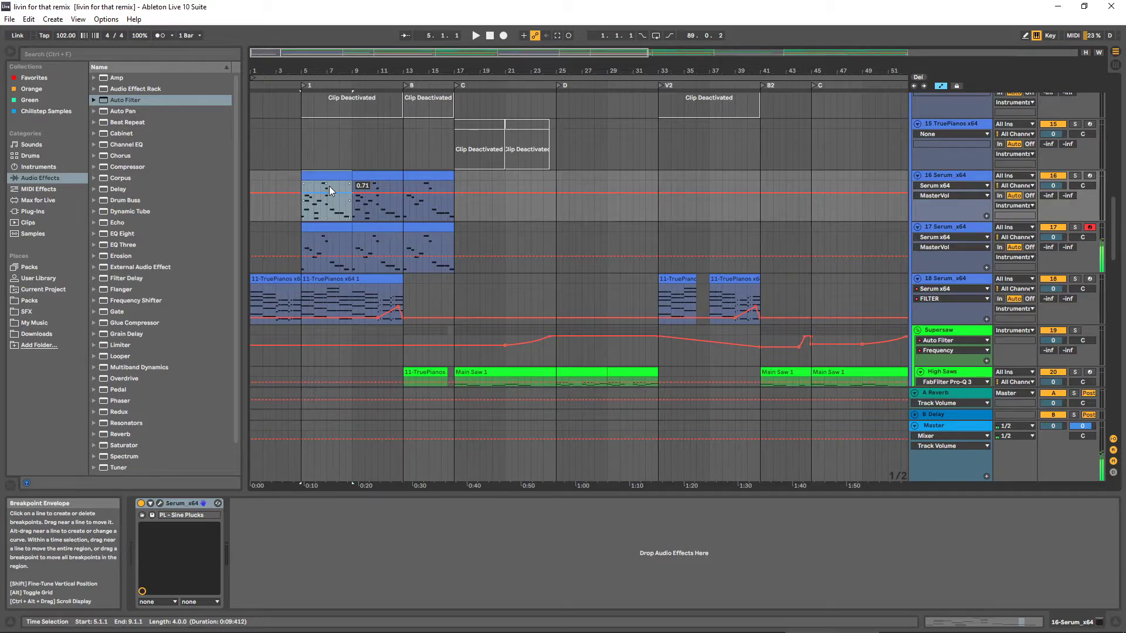
Examine the effects, modulation matrix and global settings of the 16 Serum_x64 preset, including the Macro 2 destination
click(160, 503)
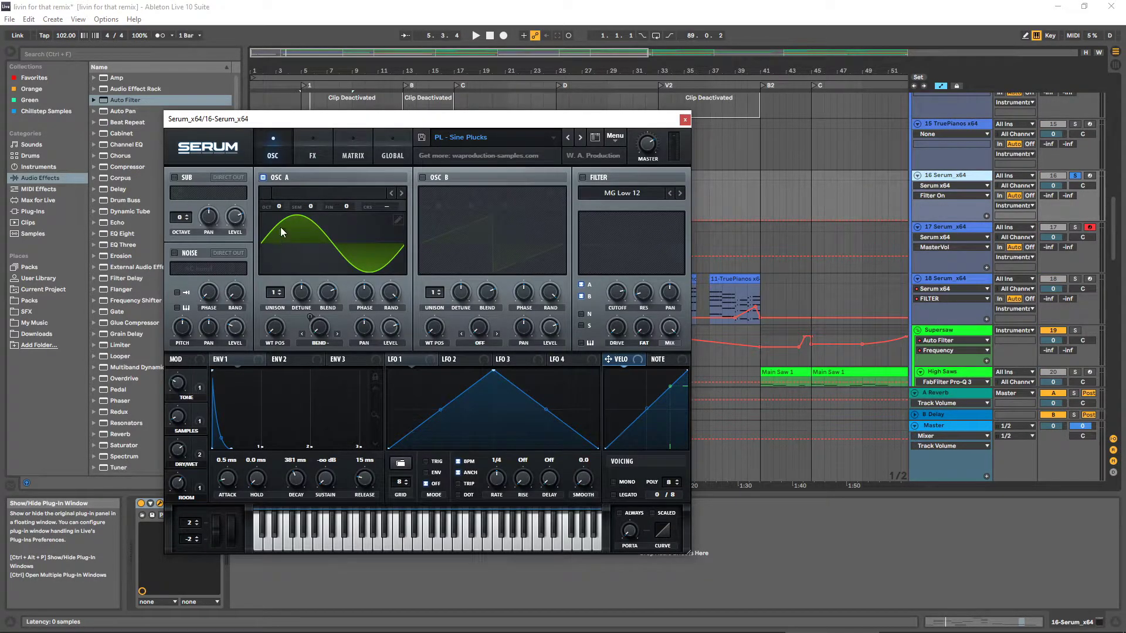
click(306, 149)
click(355, 150)
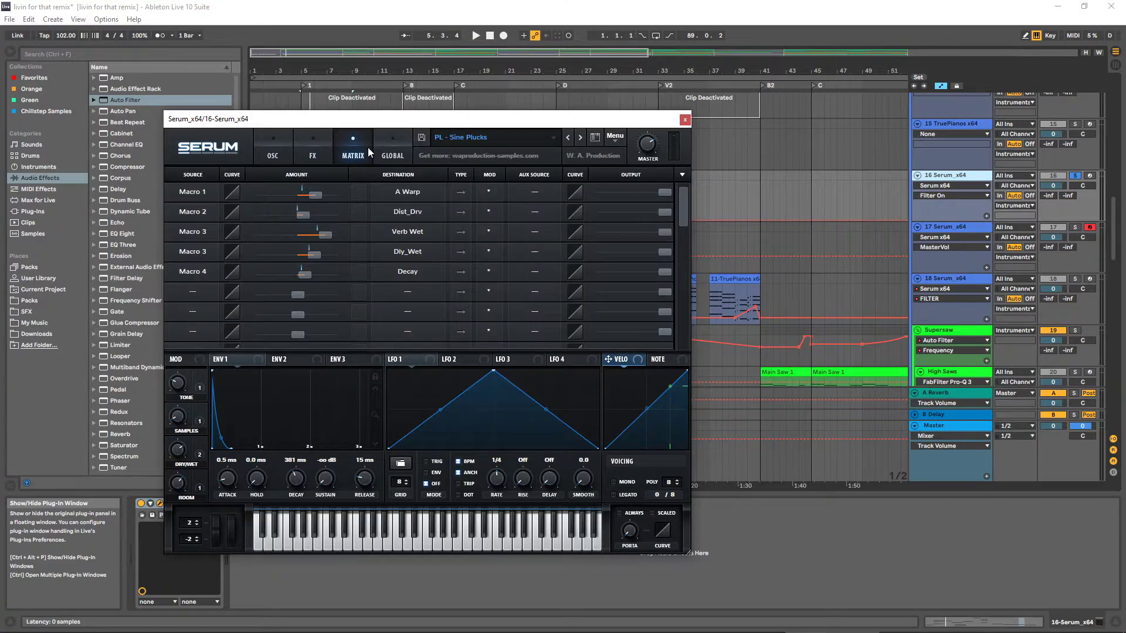
click(374, 148)
click(349, 151)
click(280, 159)
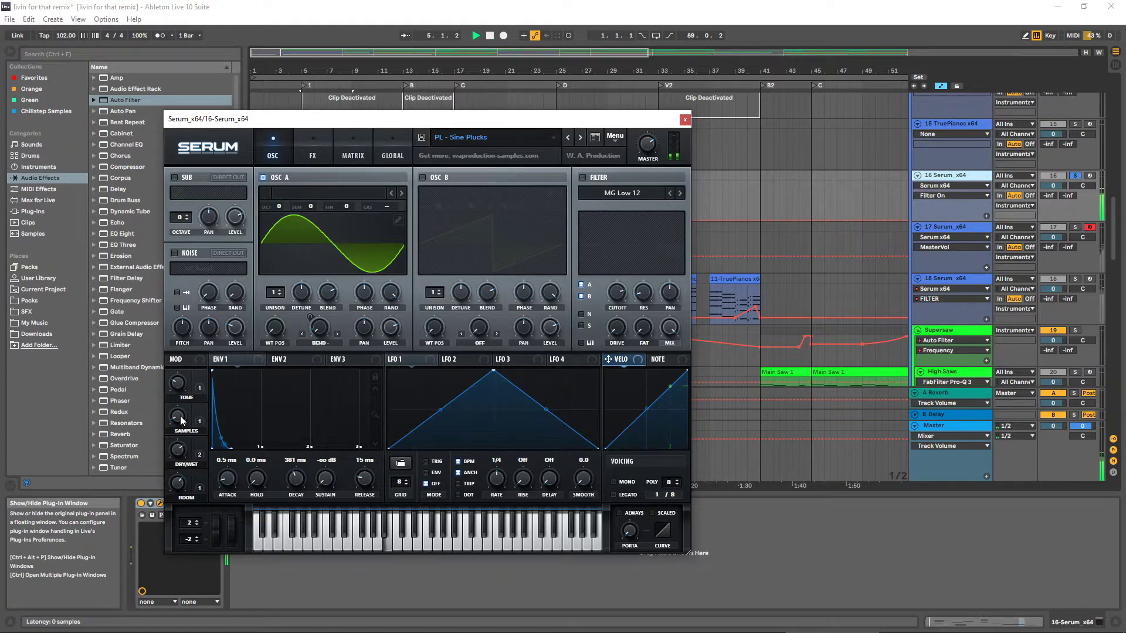
click(347, 150)
click(375, 216)
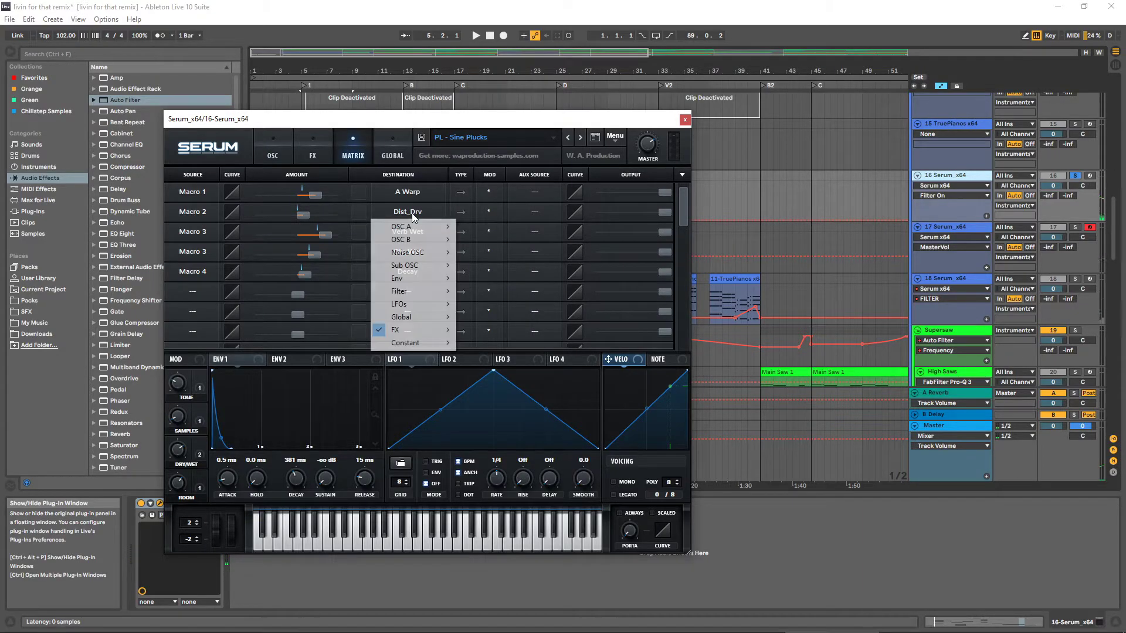
mouse_move(425, 330)
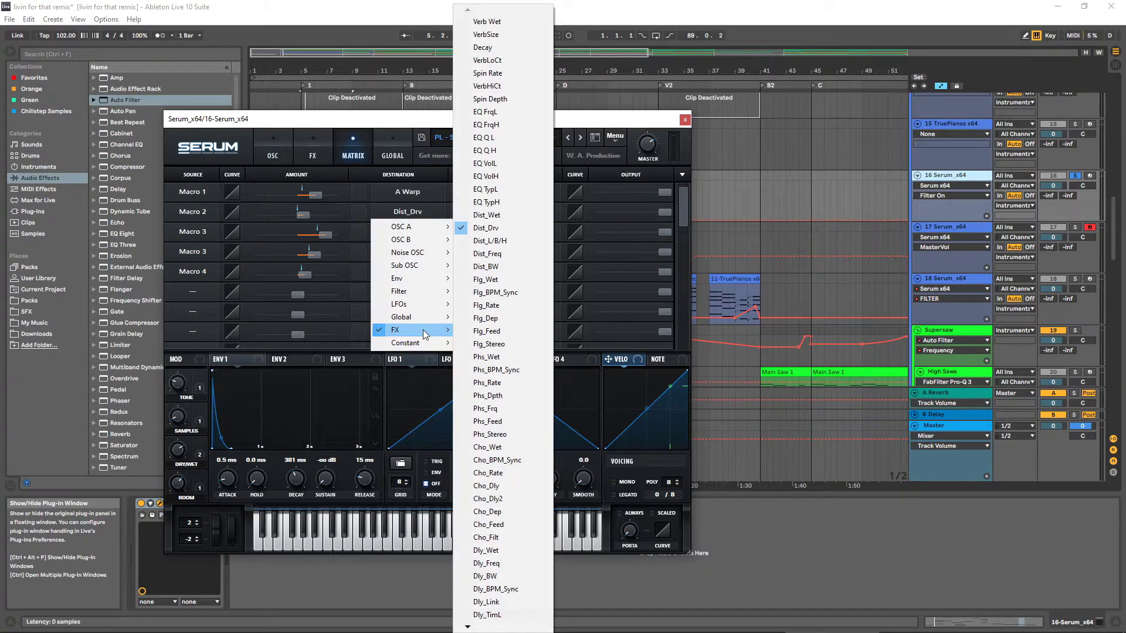
click(313, 151)
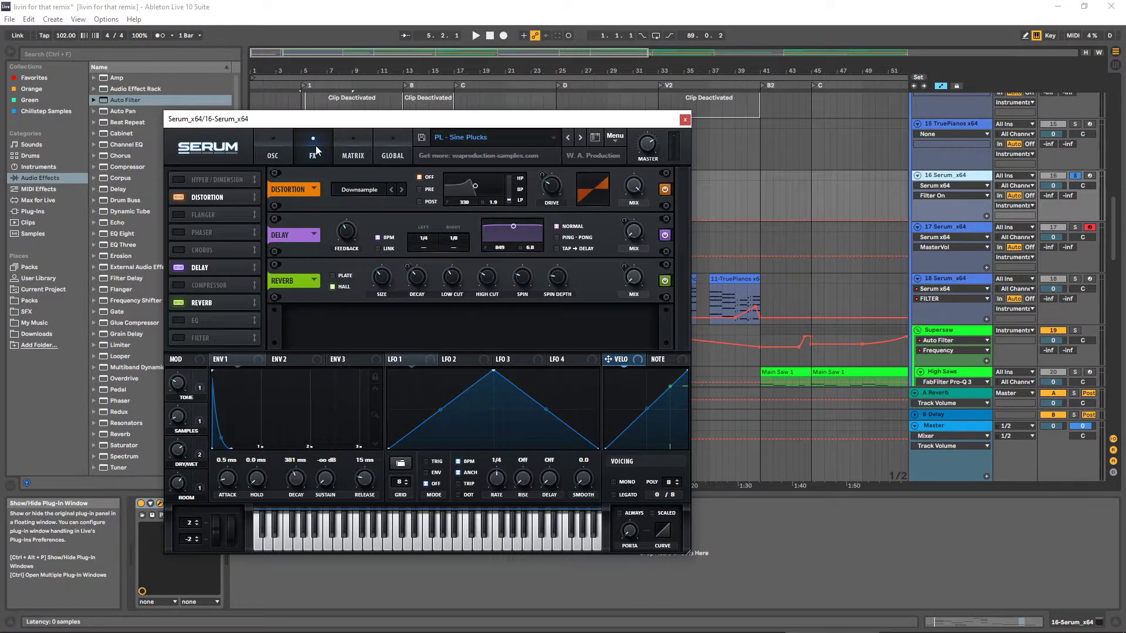
Compare the melody with Serum's distortion bypassed and re-enabled, and turn down the distortion mix
click(663, 188)
key(space)
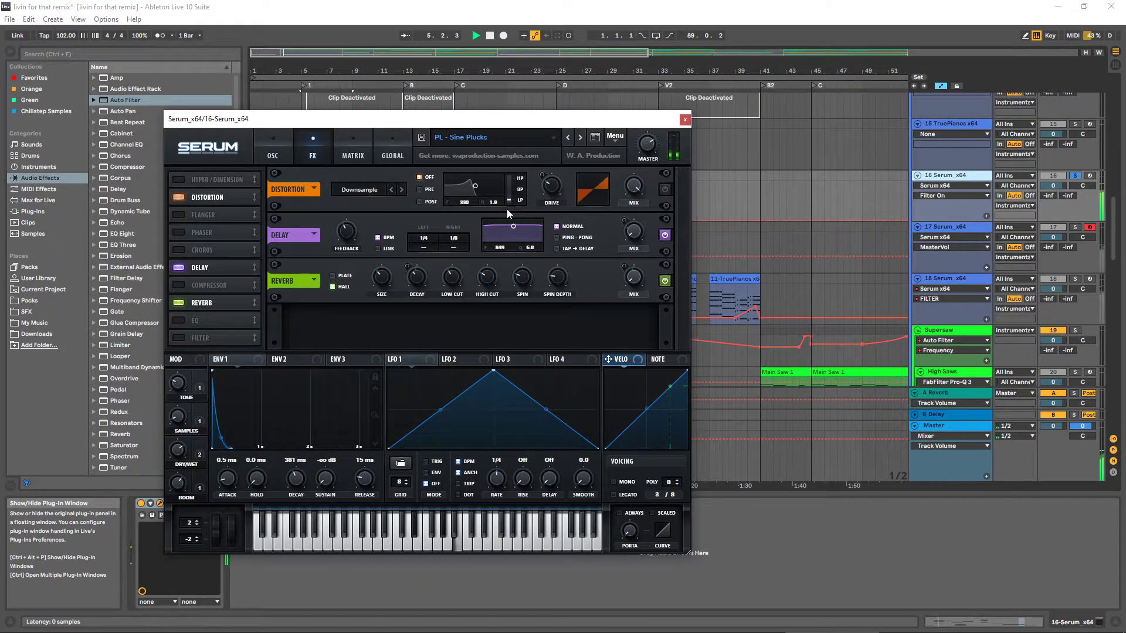
click(665, 188)
drag(633, 187, 638, 258)
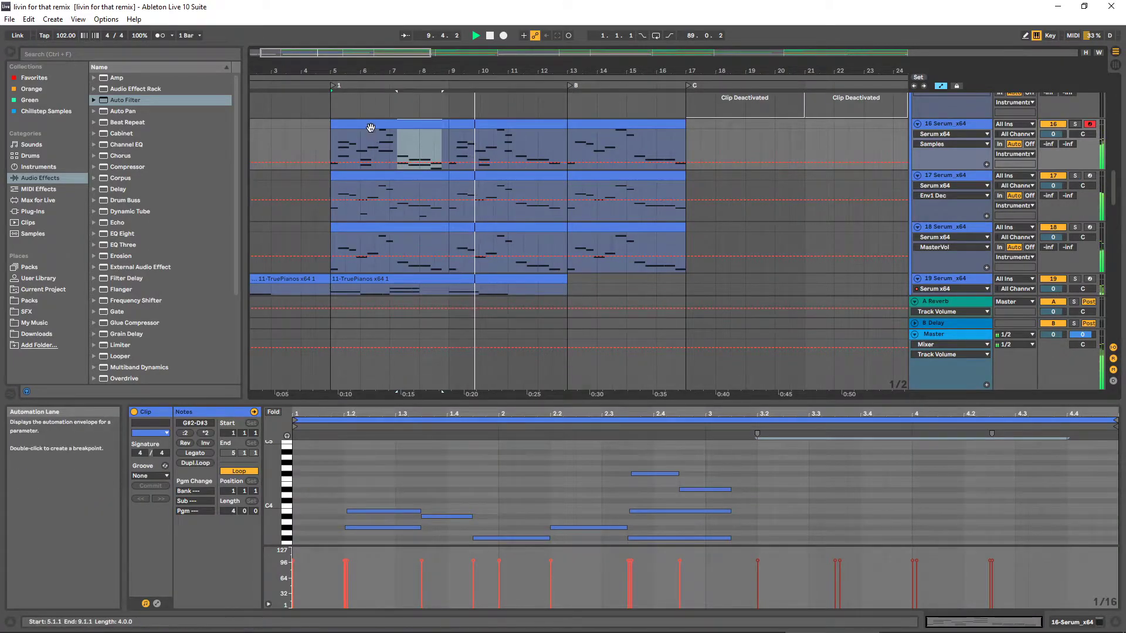
Listen to the layered Serum melody from the bar 5 clip and stop playback with the insert mark at bar 18
click(387, 142)
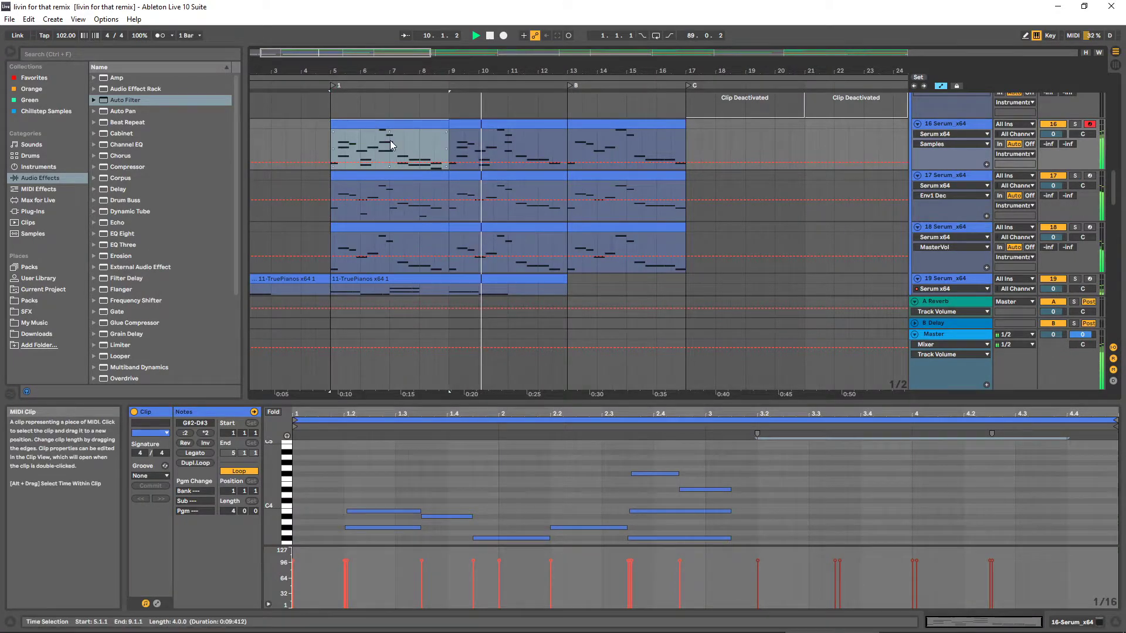
drag(441, 71, 441, 59)
click(613, 152)
key(space)
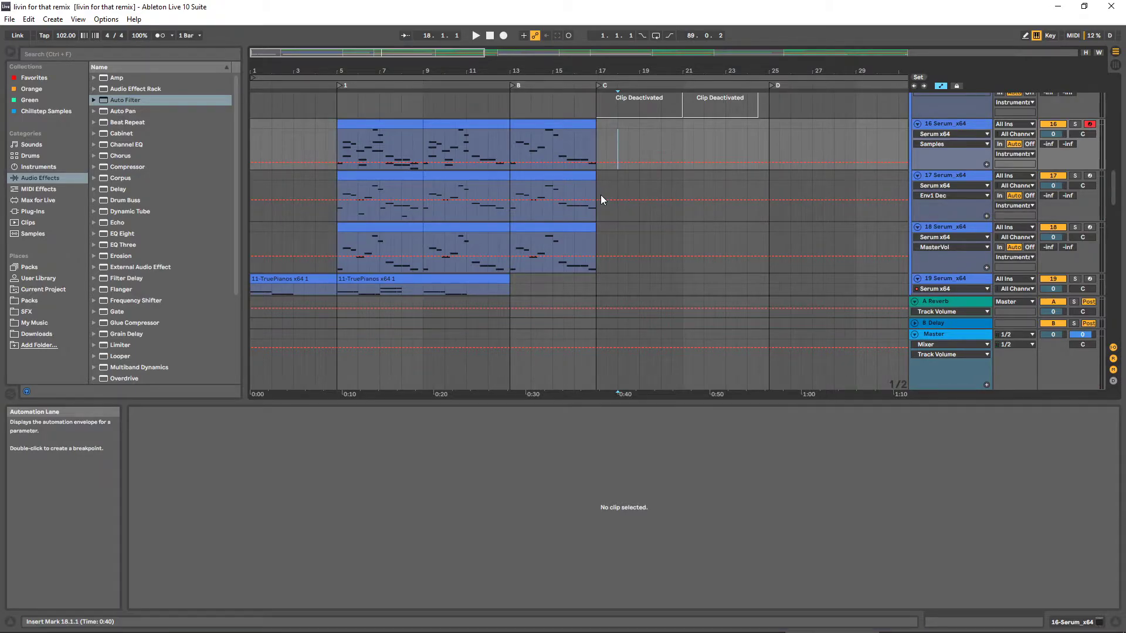
Look through the arrangement from the Serum layers and the track 19 TruePianos clip to the Supersaw, bass and Pluck tracks
scroll(621, 239, down, 2)
drag(450, 72, 451, 52)
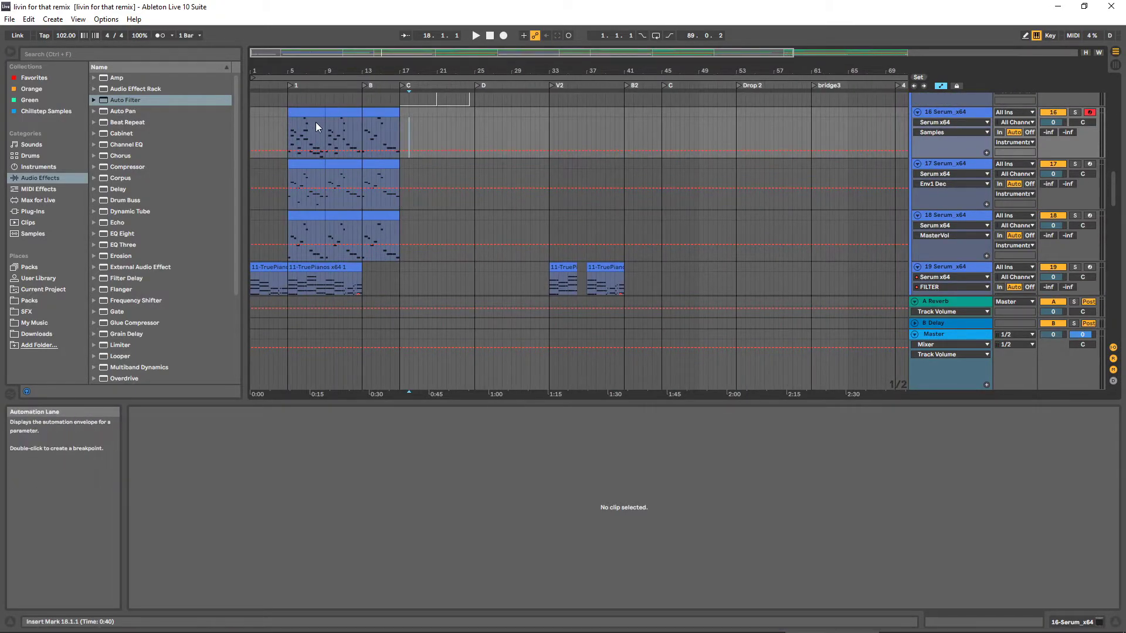
scroll(370, 164, down, 2)
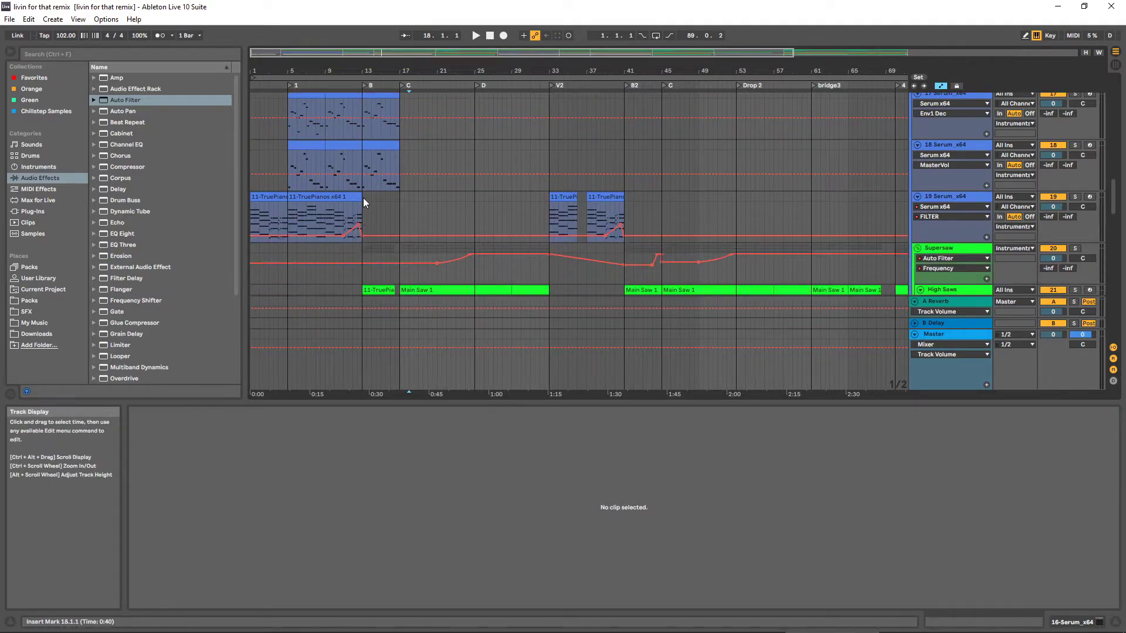
click(360, 200)
scroll(372, 205, down, 10)
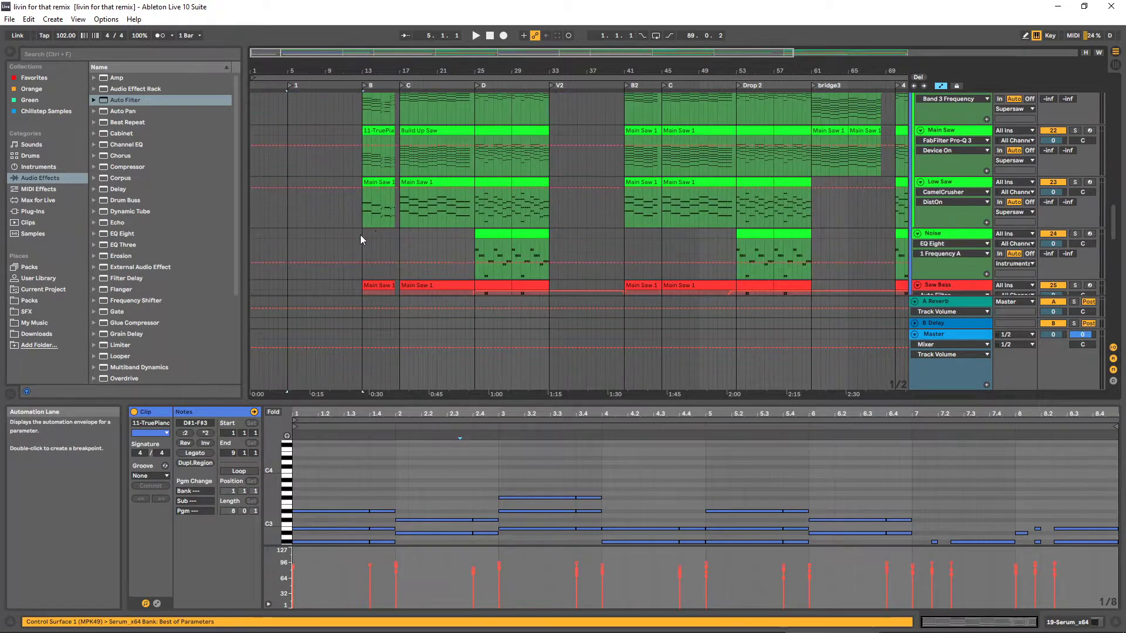
scroll(347, 223, up, 2)
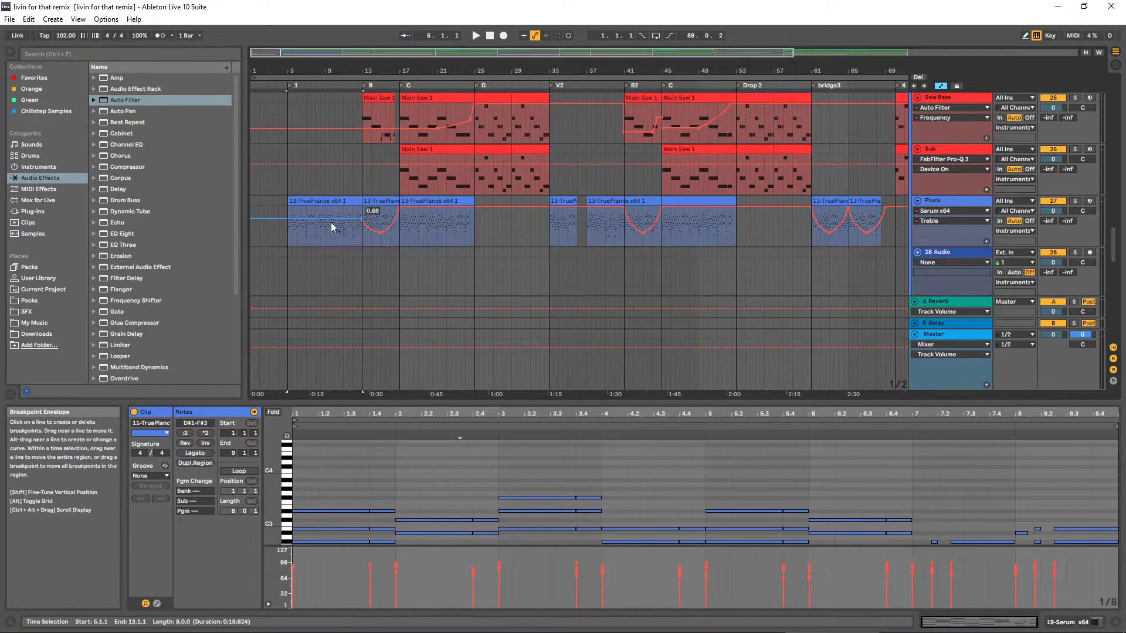
Examine the notes of the Pluck track's clip and of the 18 Serum_x64 clip at bar 5
click(330, 223)
scroll(321, 199, up, 6)
scroll(321, 199, up, 6)
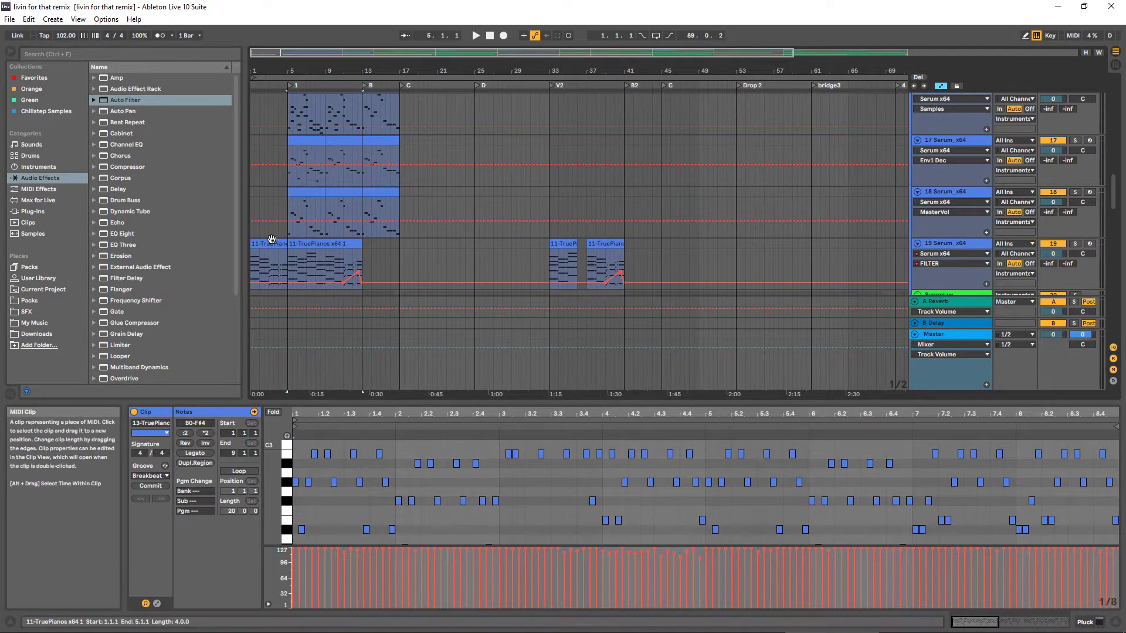
click(306, 195)
scroll(399, 217, up, 1)
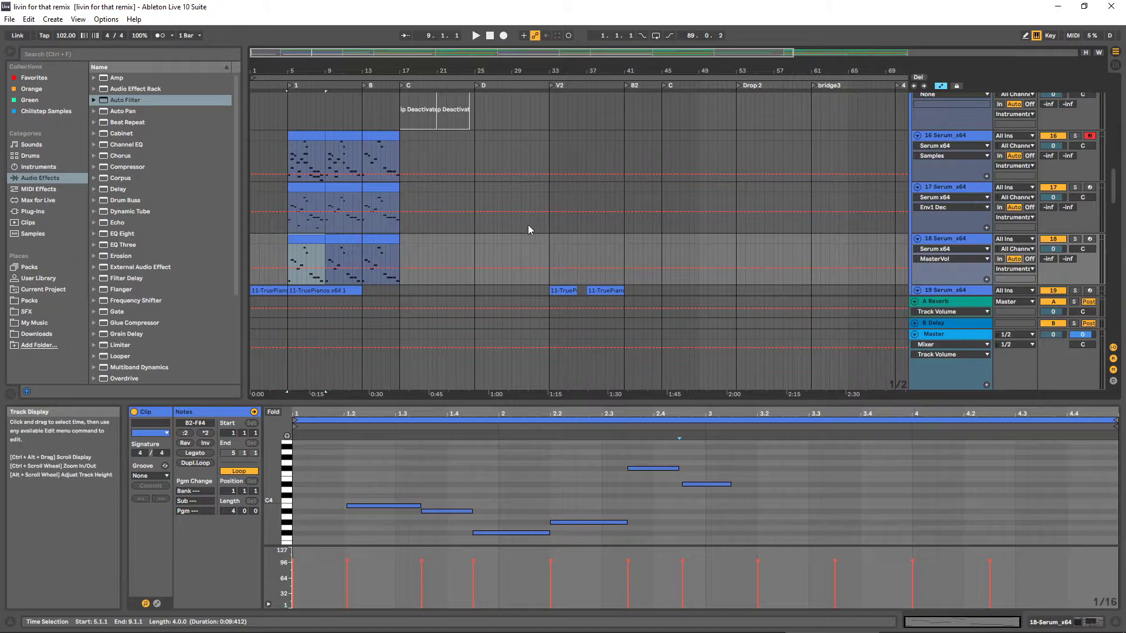
Listen to the layered Serum melodies and save the set
scroll(694, 198, up, 1)
scroll(706, 181, down, 1)
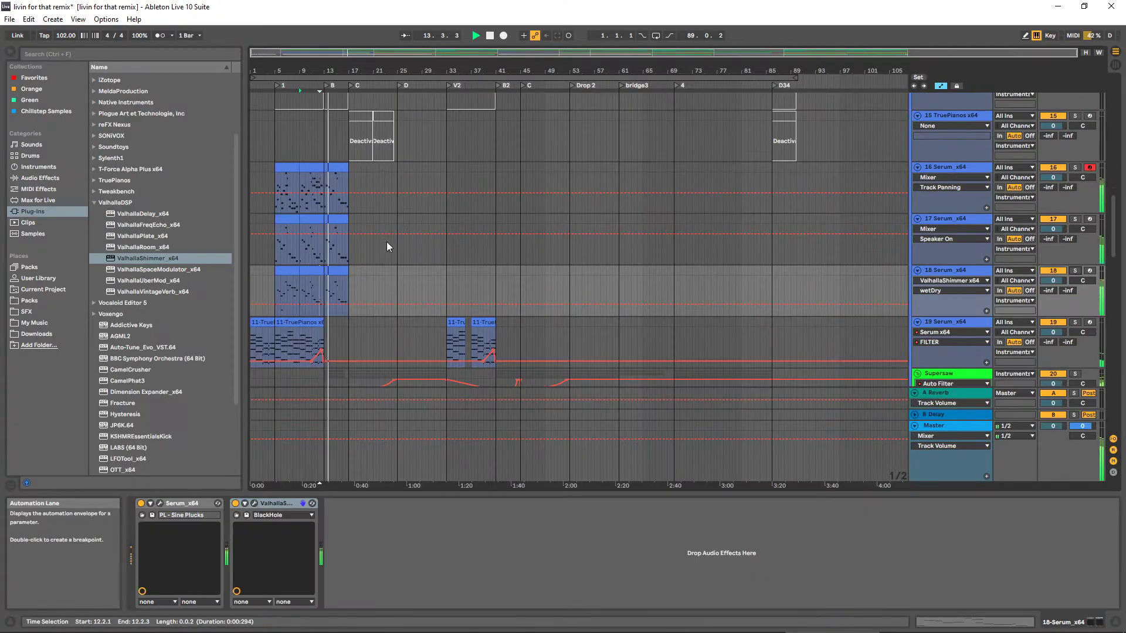
scroll(472, 286, up, 1)
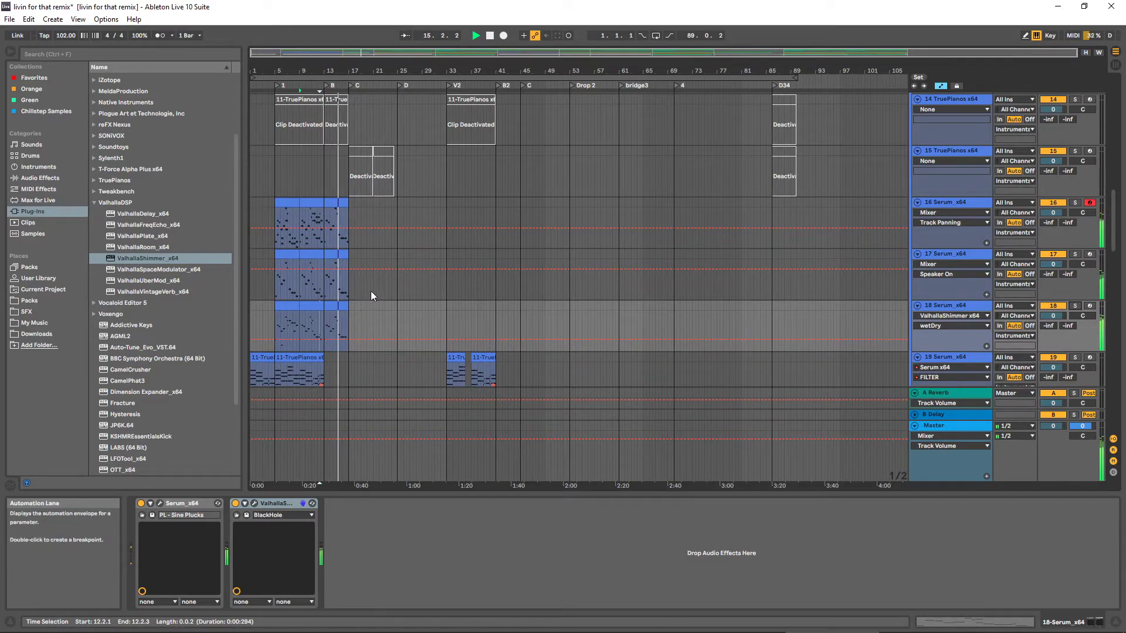
key(ctrl+s)
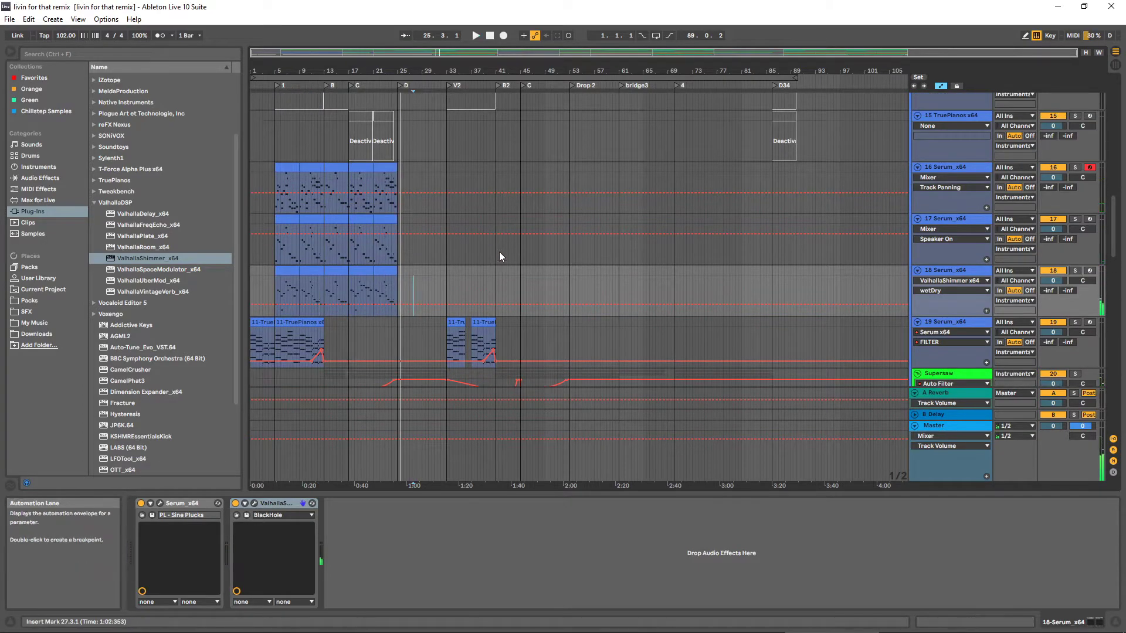
Look through the arrangement from the Supersaw and Serum layers to the drum, crash and riser tracks
scroll(501, 245, up, 2)
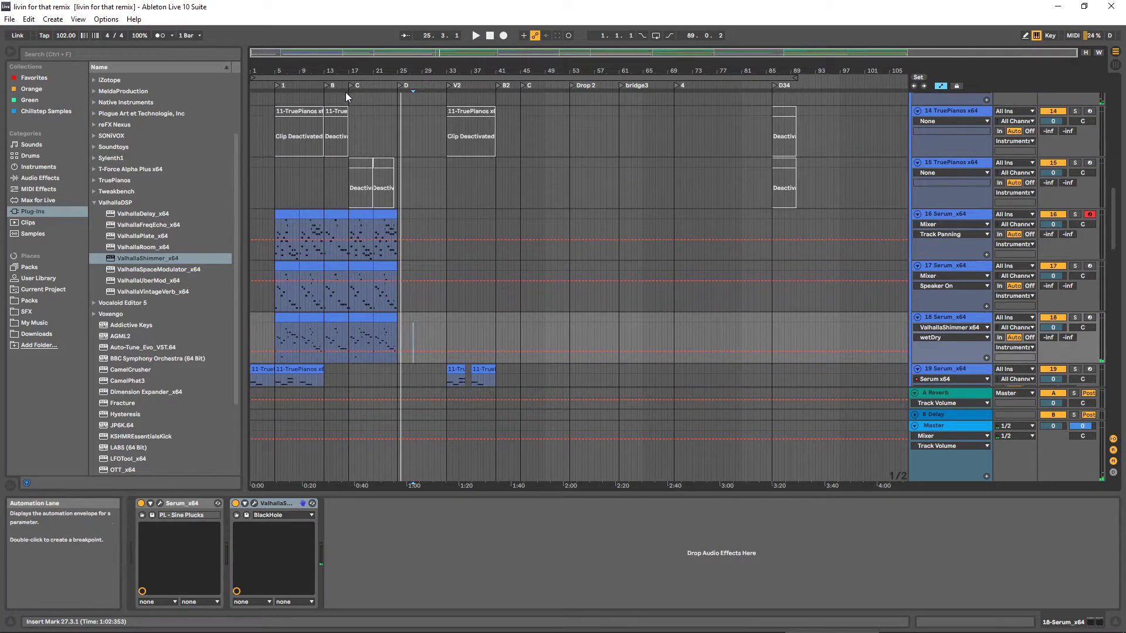
scroll(494, 280, down, 4)
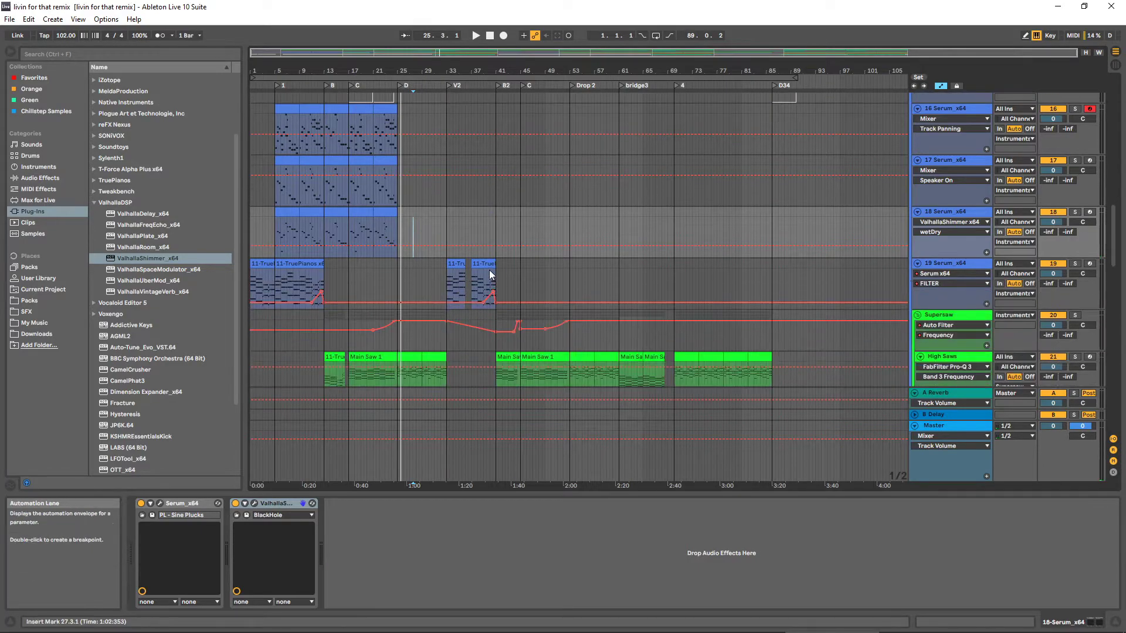
scroll(469, 281, down, 4)
scroll(453, 288, up, 4)
drag(355, 62, 446, 73)
scroll(582, 216, up, 7)
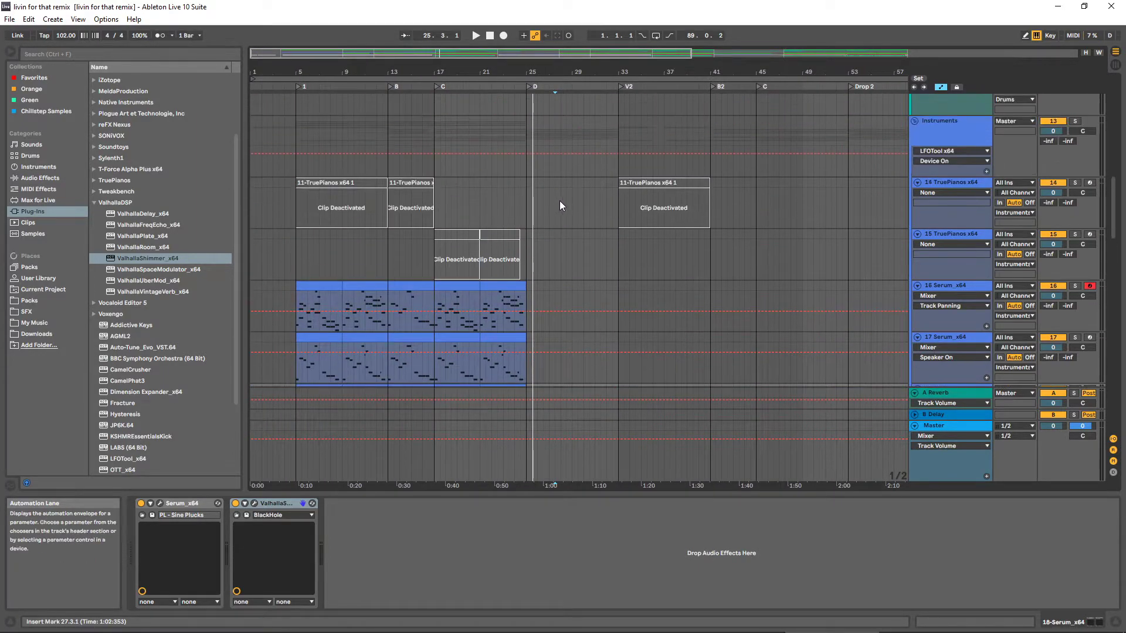
scroll(561, 199, up, 10)
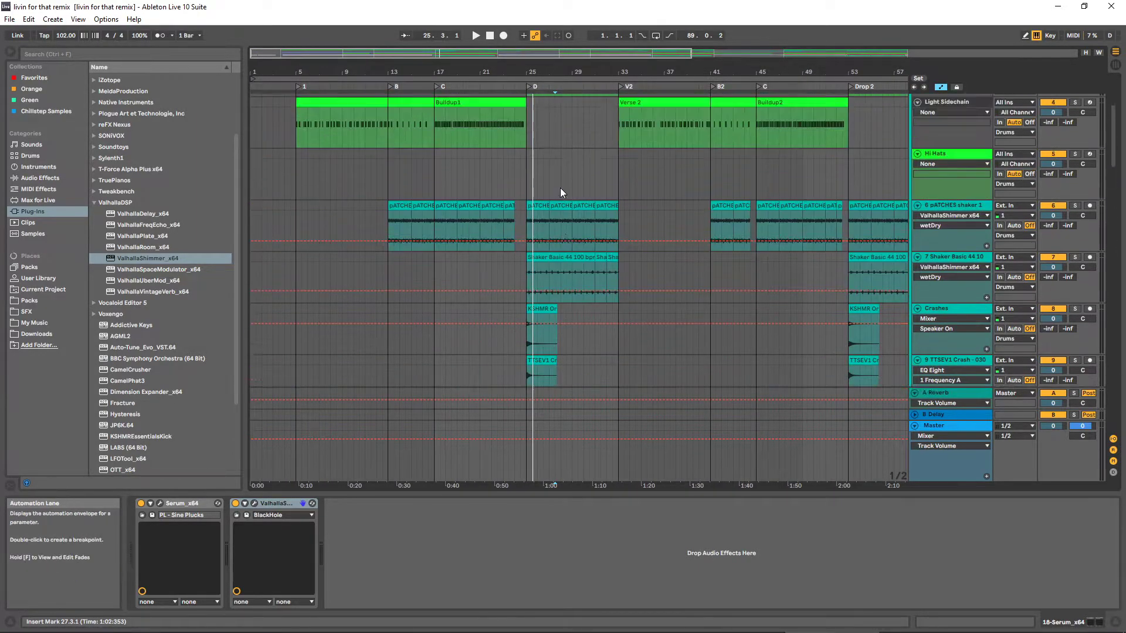
scroll(557, 188, up, 3)
scroll(551, 199, down, 6)
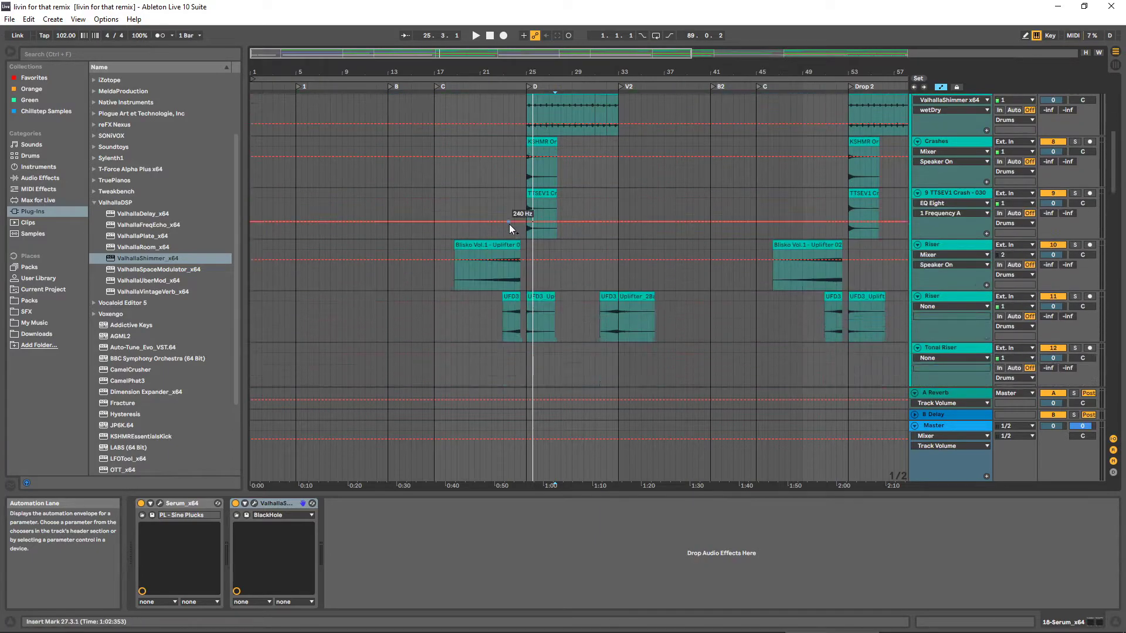
scroll(499, 226, down, 7)
Select the first 16 Serum_x64 clip at bar 5 and review the Serum layers against the Supersaw tracks
click(322, 247)
drag(504, 72, 504, 36)
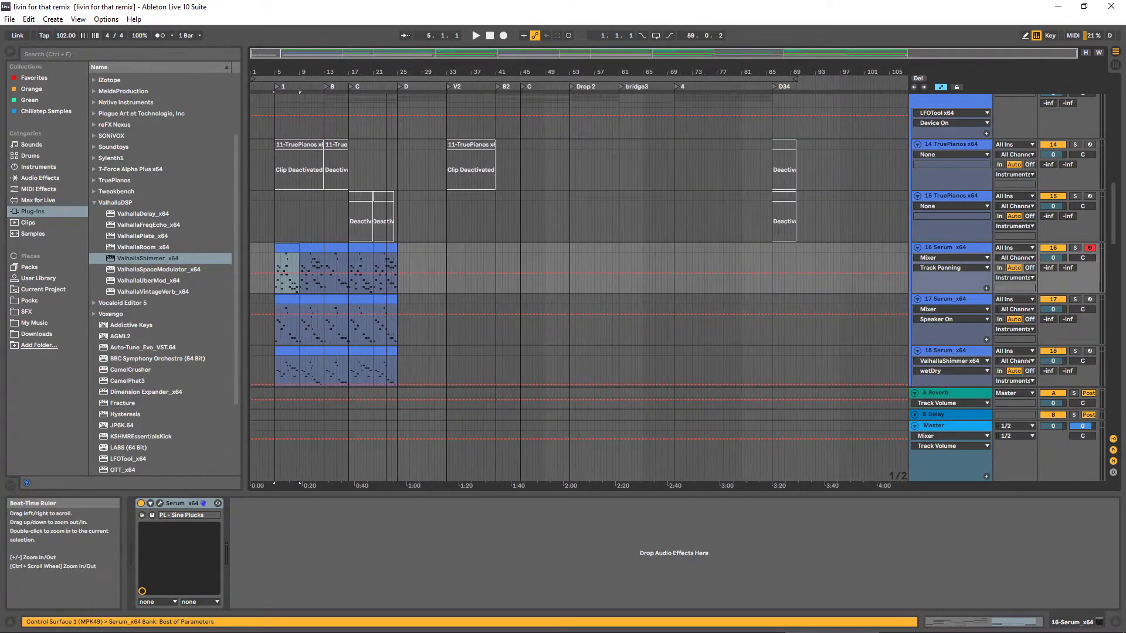
scroll(411, 223, down, 3)
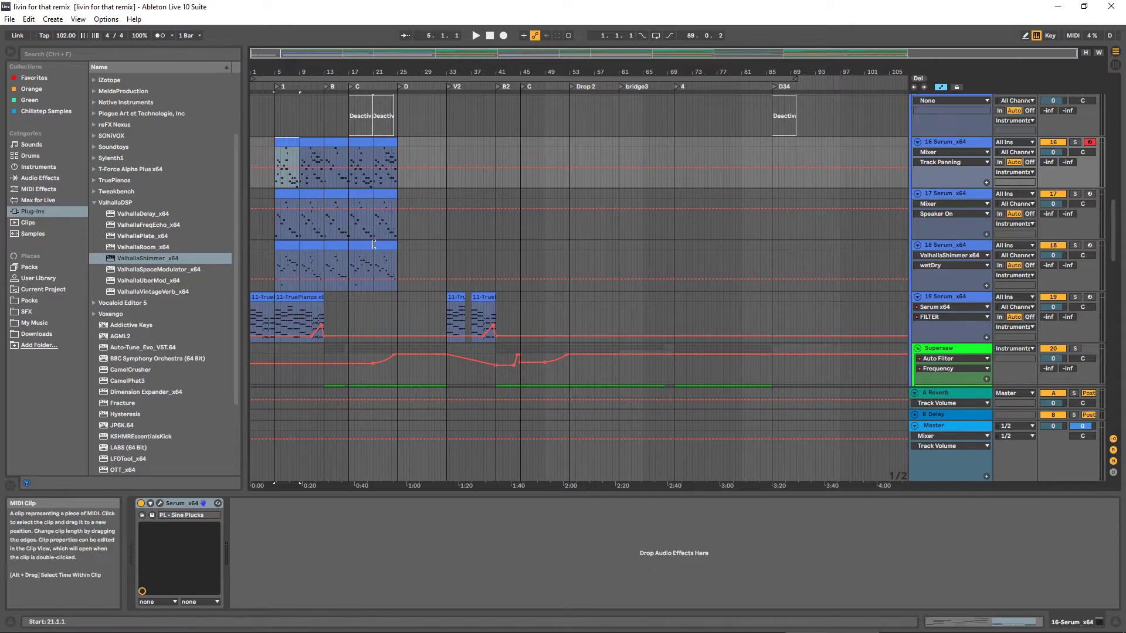
scroll(352, 205, down, 1)
scroll(389, 138, up, 3)
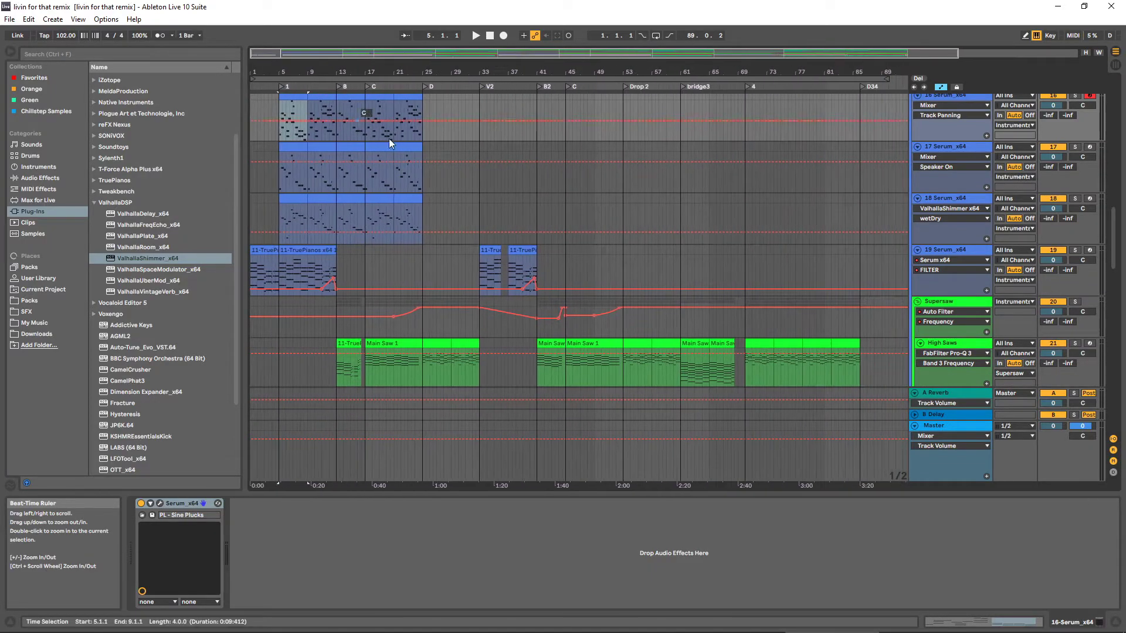
scroll(449, 206, up, 1)
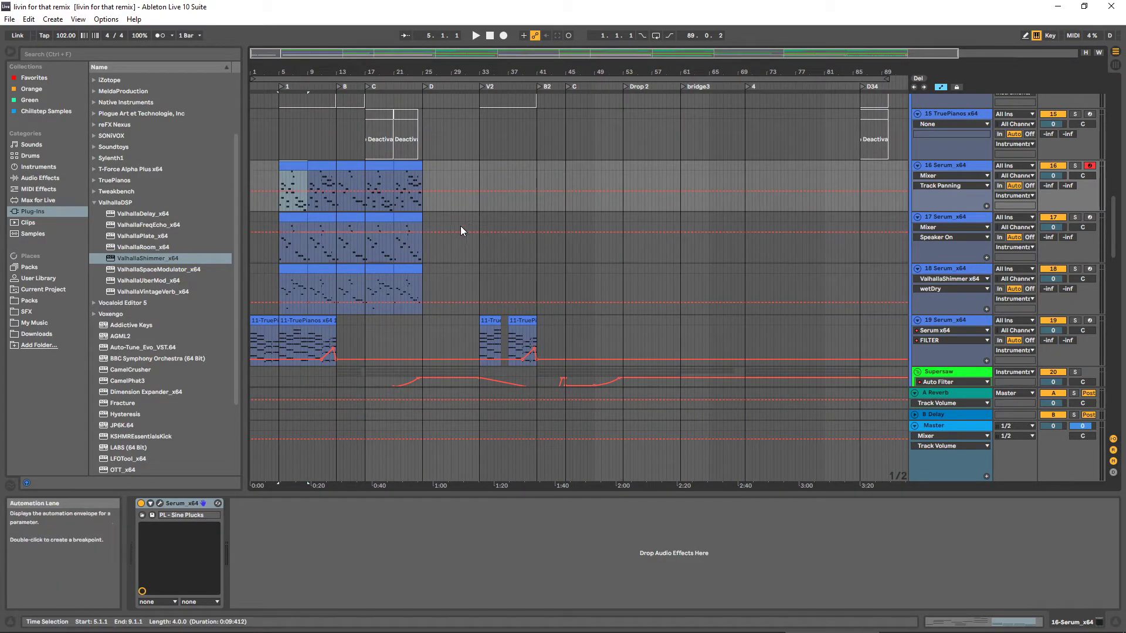
click(459, 250)
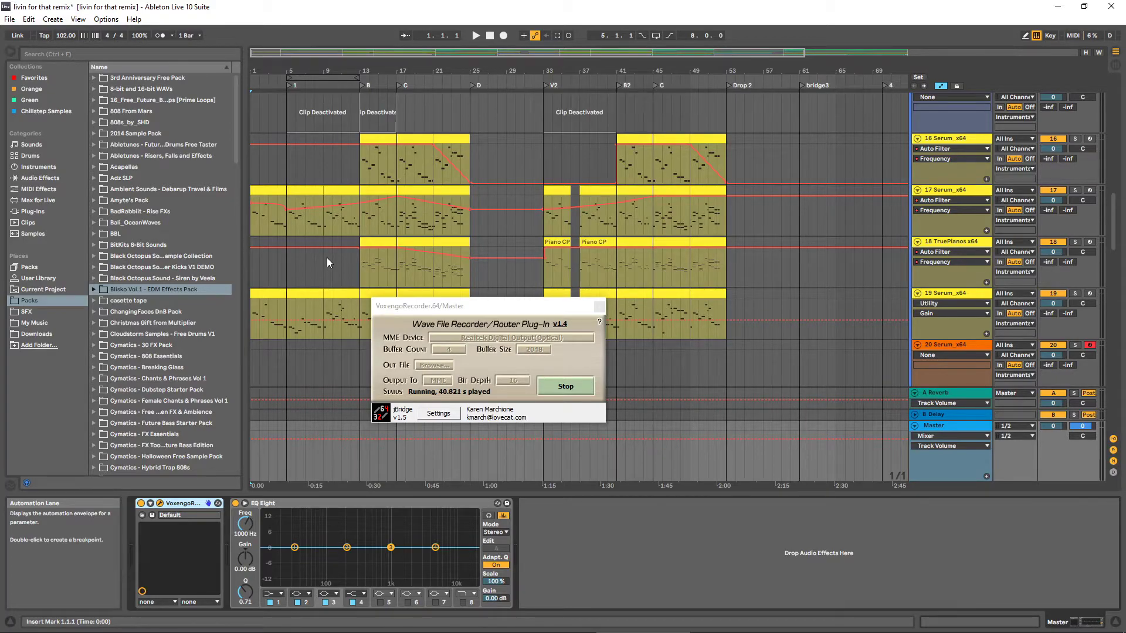
Return the song position to 1.1.1 and save the set
click(314, 261)
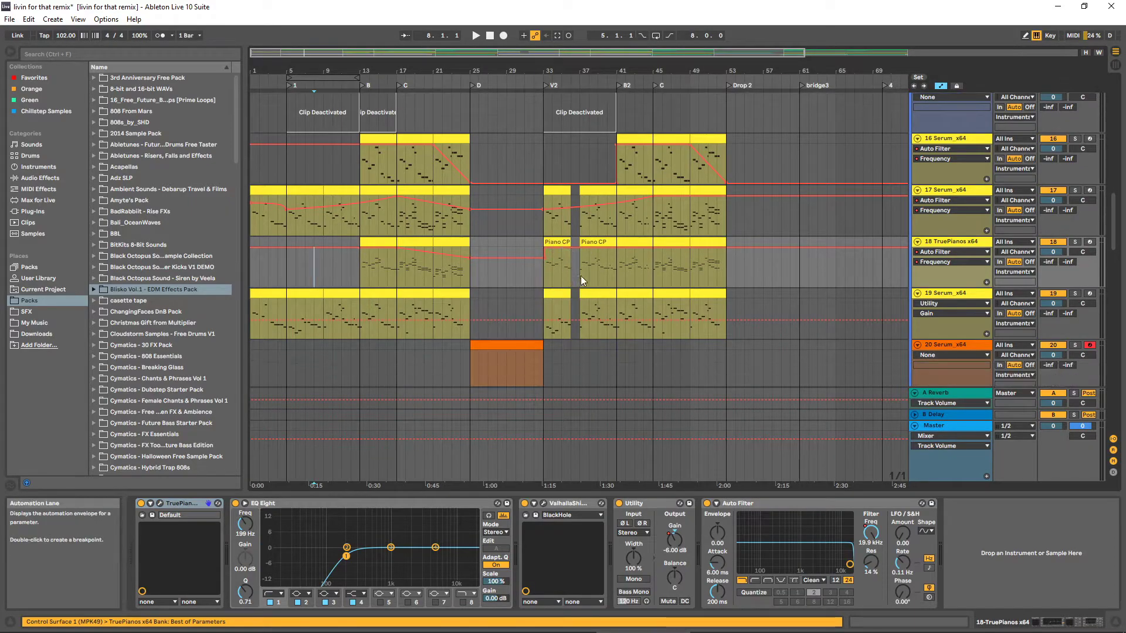
scroll(778, 262, up, 1)
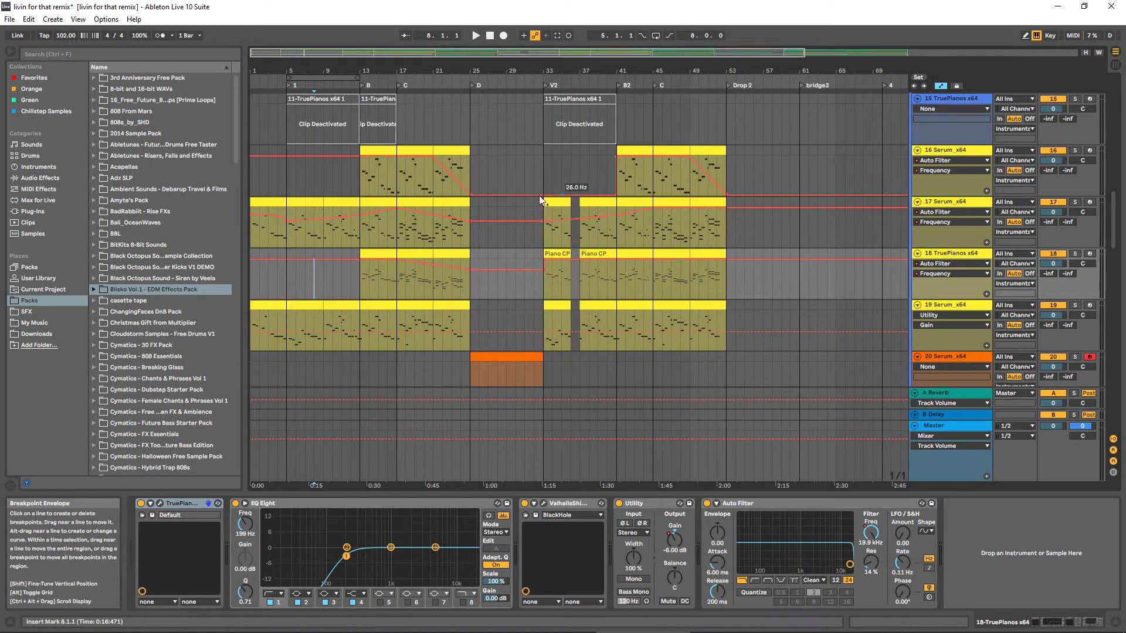
double_click(489, 36)
key(ctrl+s)
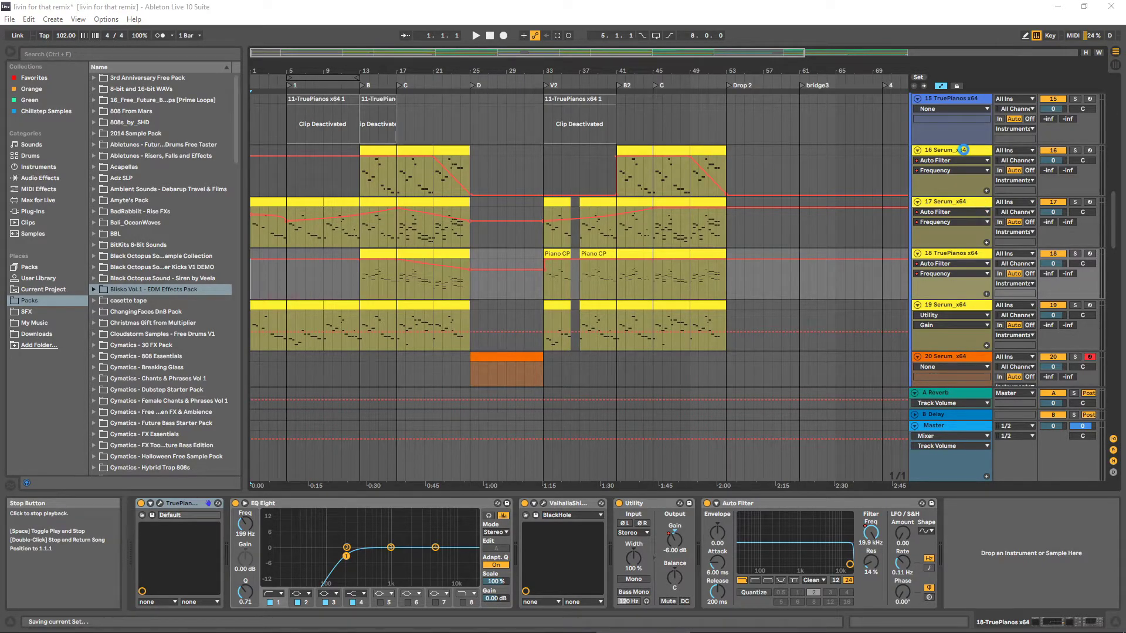
Inspect the Serum plug-in settings of the 17 Serum_x64 and 19 Serum_x64 tracks
click(959, 202)
click(165, 505)
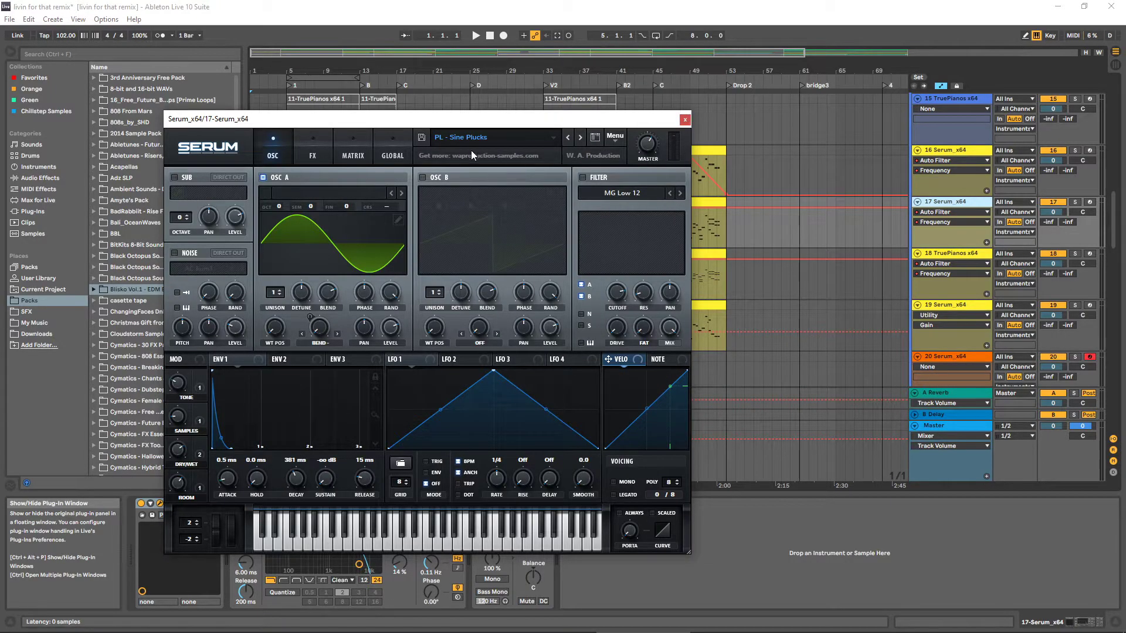
click(684, 121)
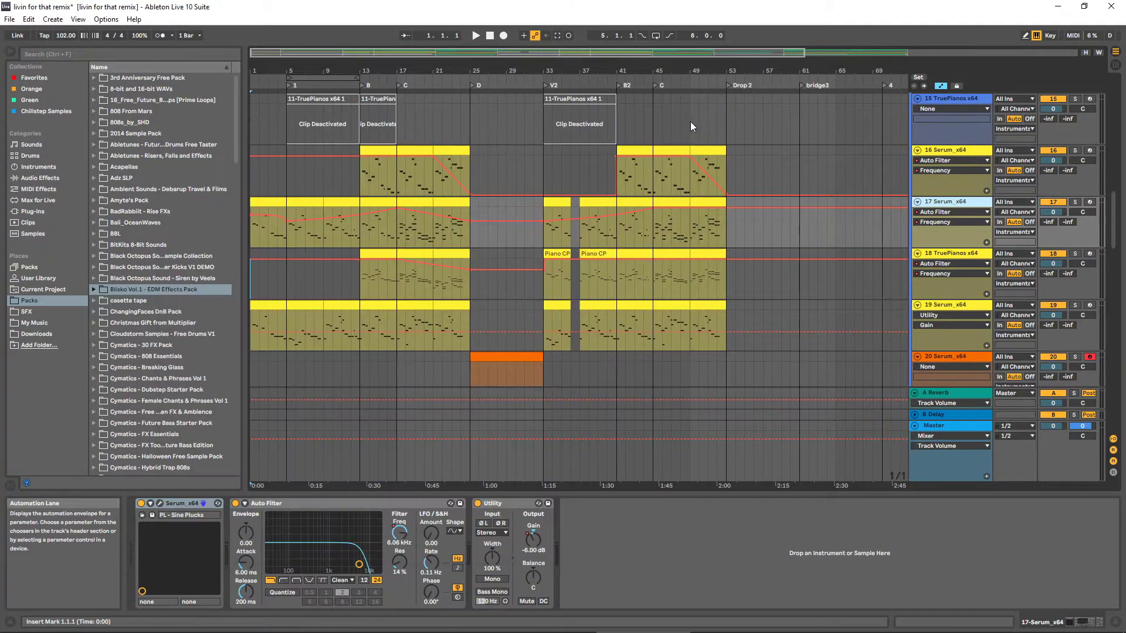
click(973, 310)
click(161, 504)
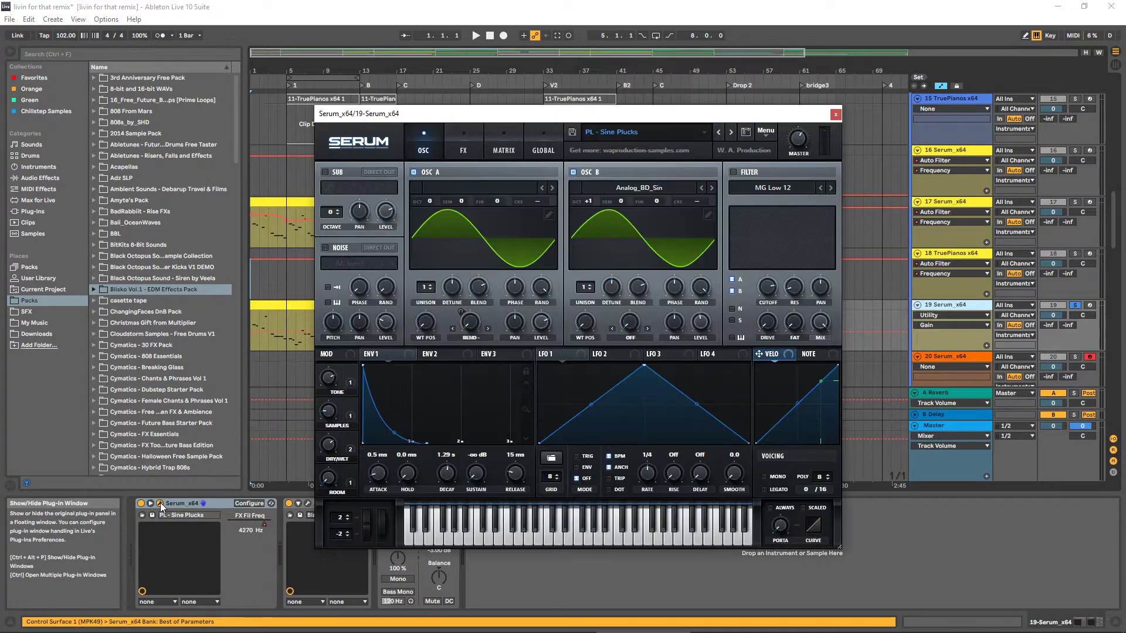
click(835, 115)
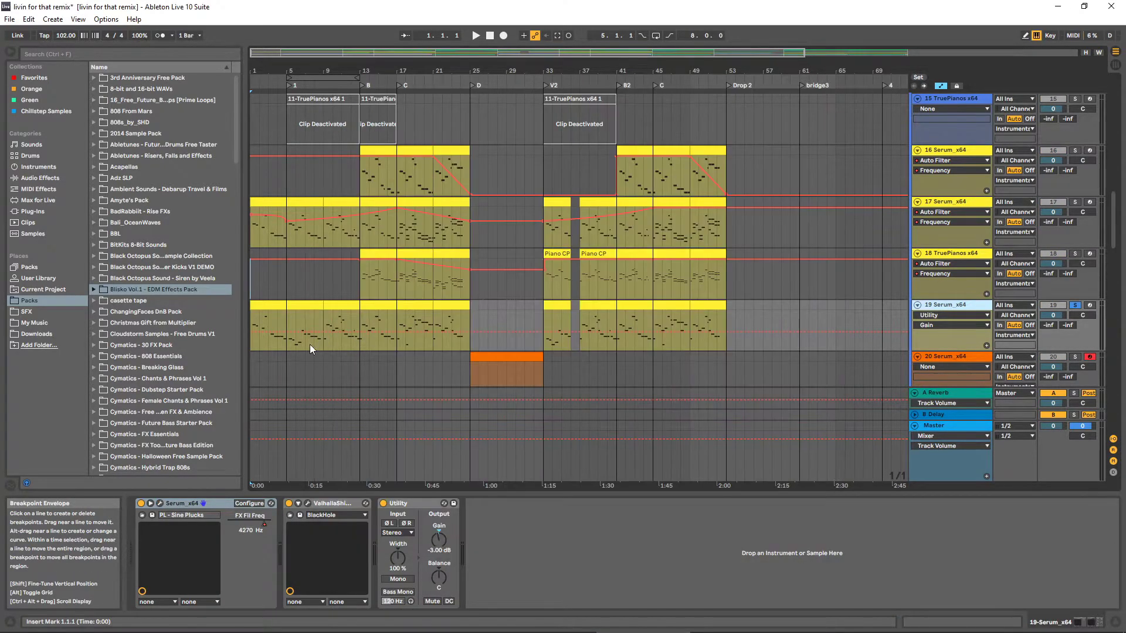
Select the first 19 Serum_x64 clip and show that track's Serum FX Fil Freq automation
click(281, 321)
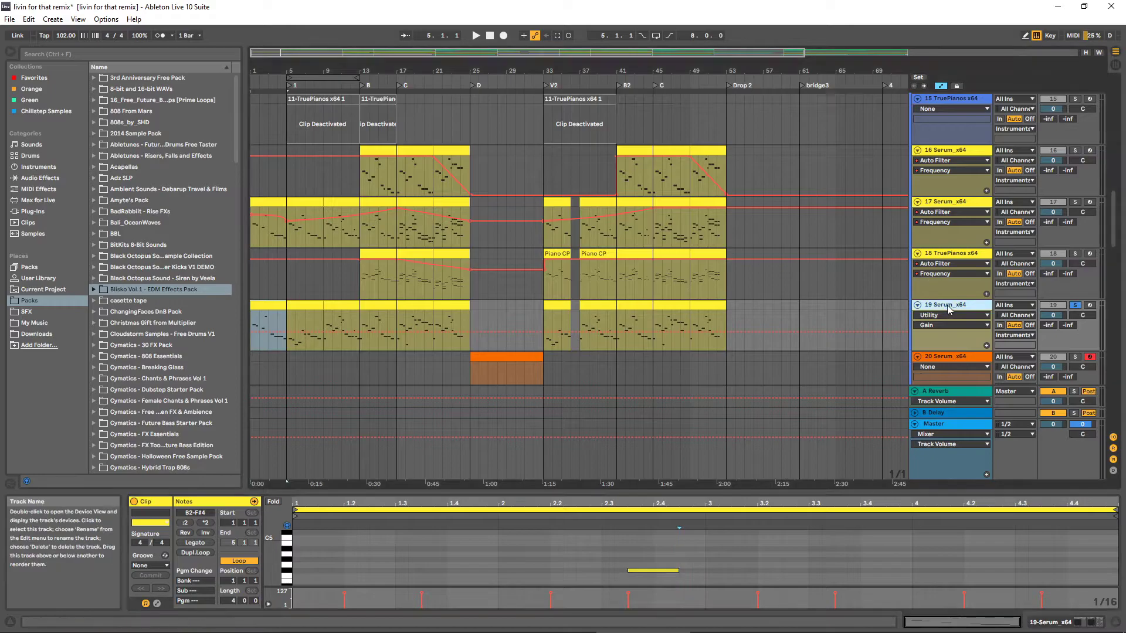
click(968, 316)
click(935, 333)
click(938, 325)
click(933, 344)
Solo the 18 TruePianos x64 track and inspect its bar 13 clip and its TruePianos plug-in window
click(417, 269)
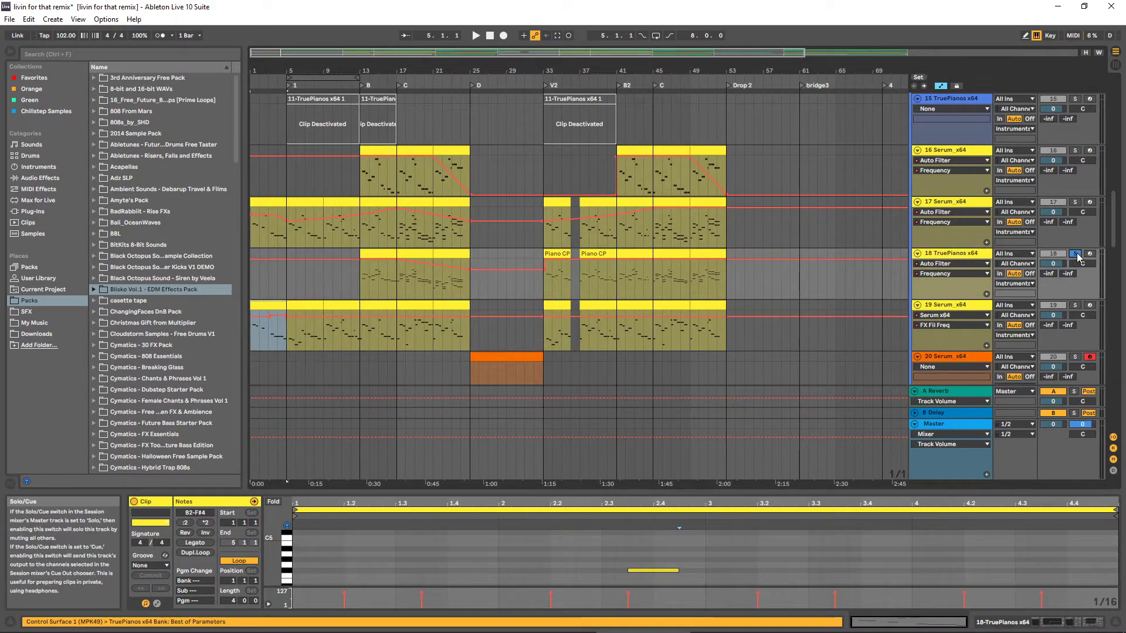
click(376, 253)
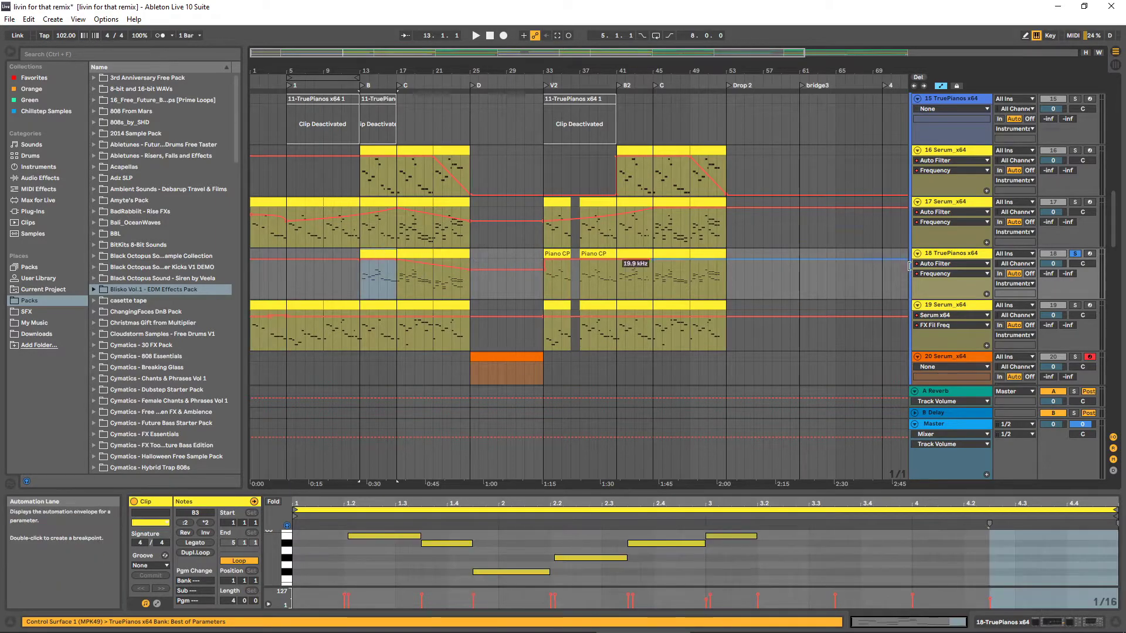
click(941, 257)
click(159, 503)
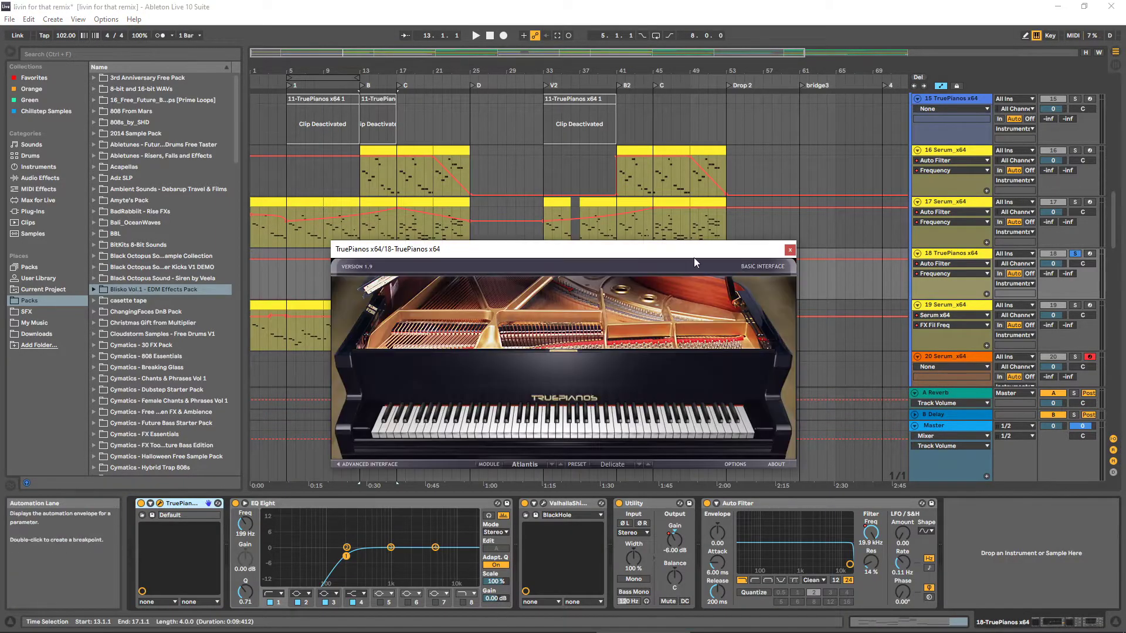
click(789, 251)
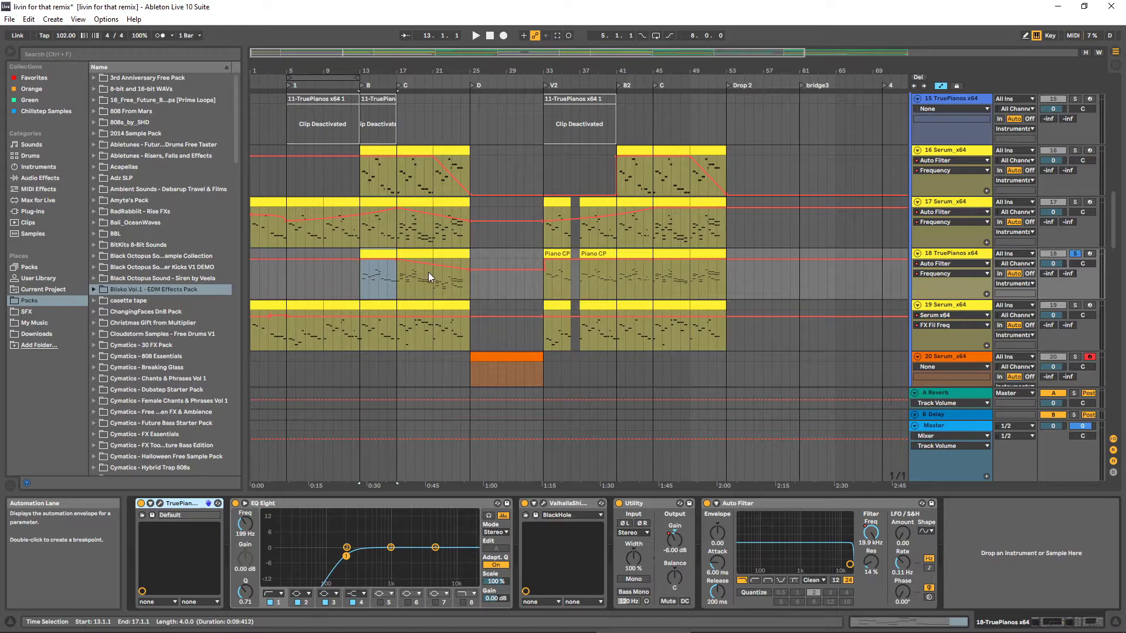
Solo the 16 Serum_x64 track and inspect its PL Big Bells [AS] preset in Serum
click(1074, 150)
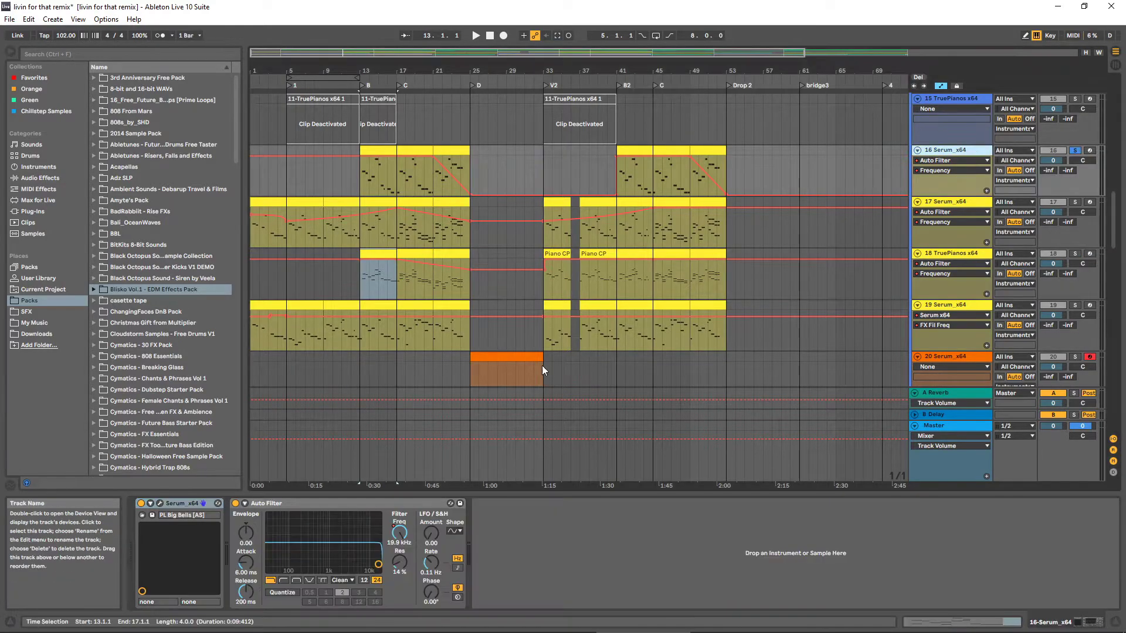
click(159, 502)
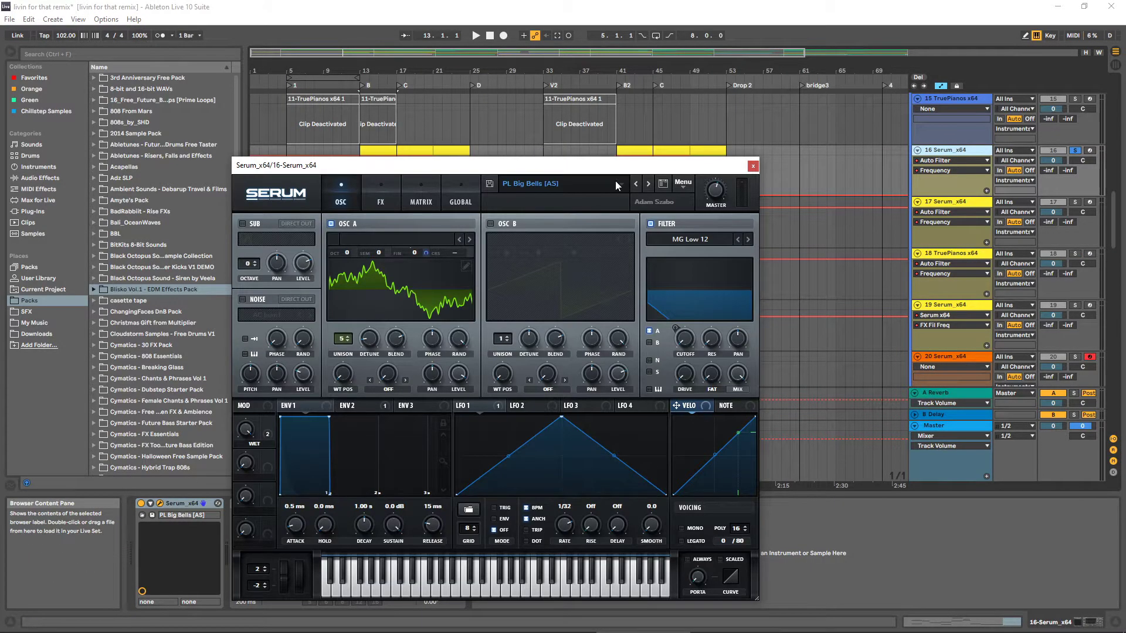
click(588, 183)
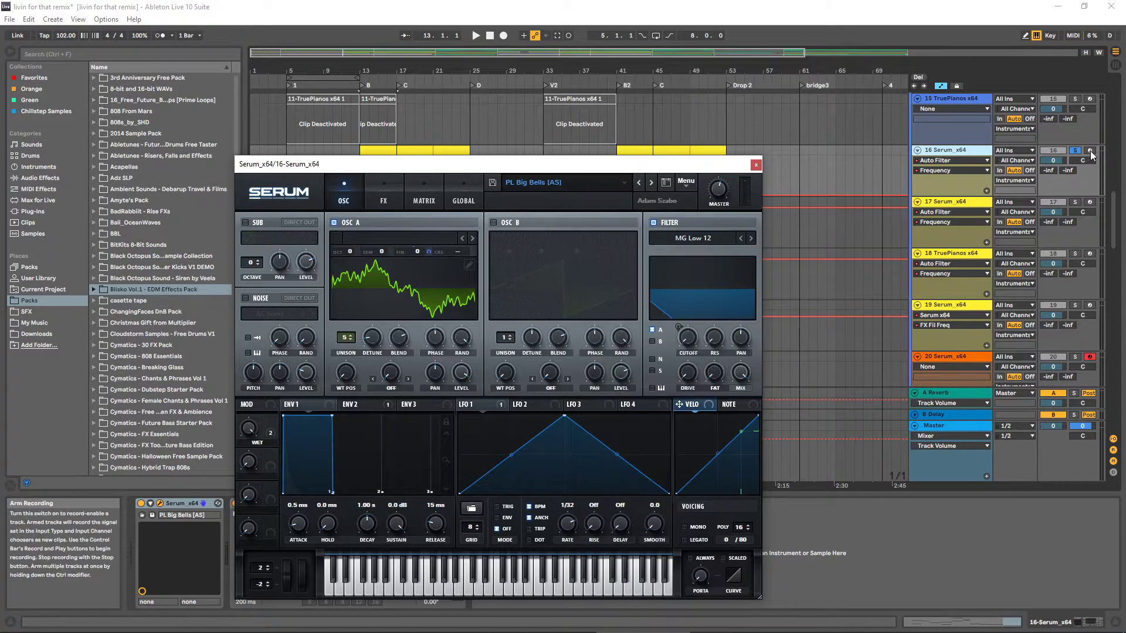
Arm the 16 Serum_x64 track to audition its bell sound, hide the Serum window and save the set
click(1089, 150)
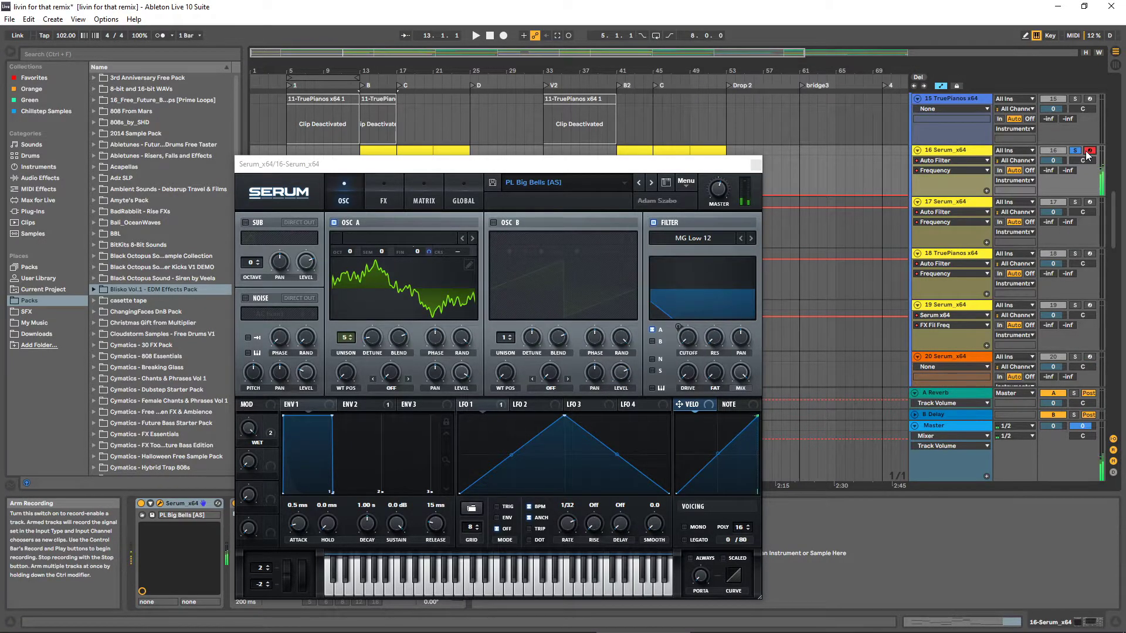
key(ctrl+alt+p)
key(ctrl+s)
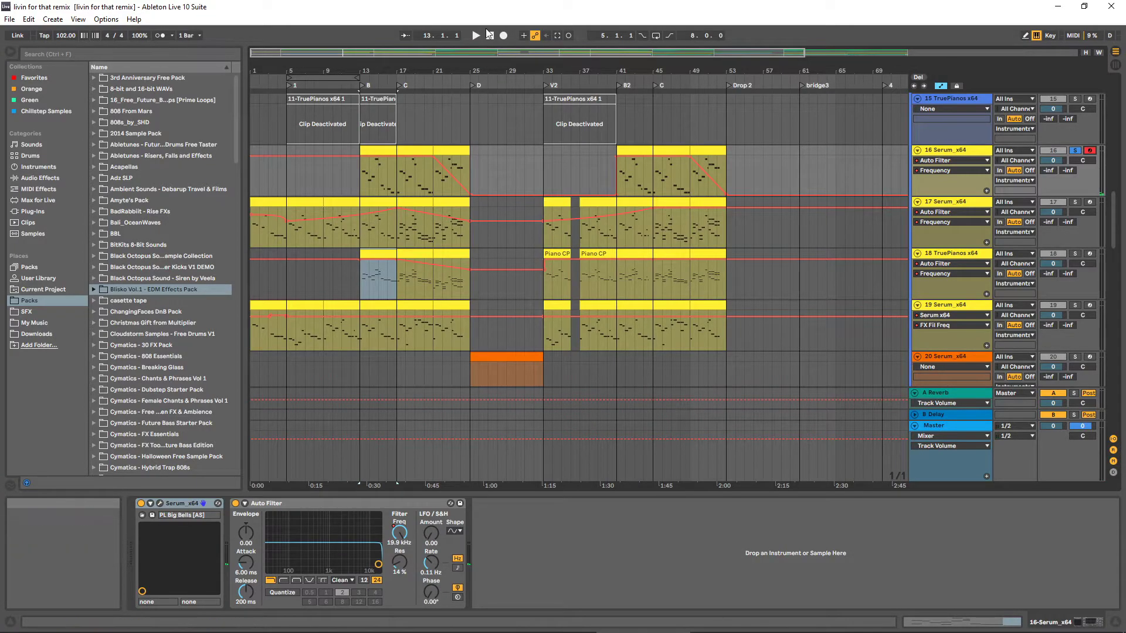
Unsolo the 16 Serum_x64 track and listen to the layered melodies from the start of the song
key(Home)
scroll(484, 193, down, 1)
scroll(484, 194, down, 1)
scroll(487, 196, up, 1)
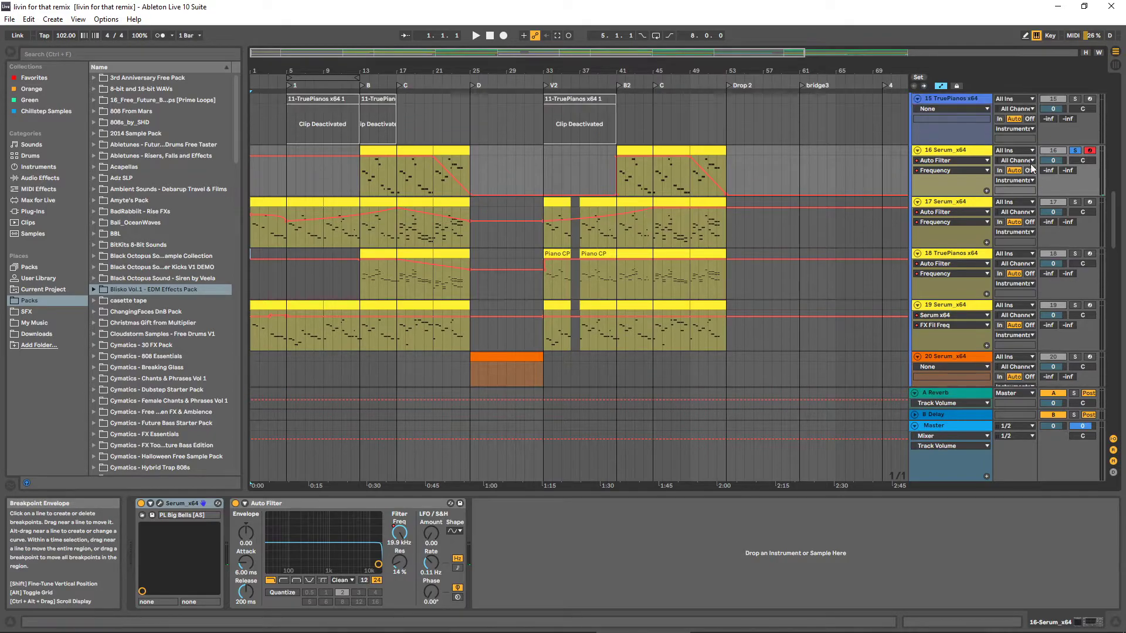
scroll(512, 220, down, 1)
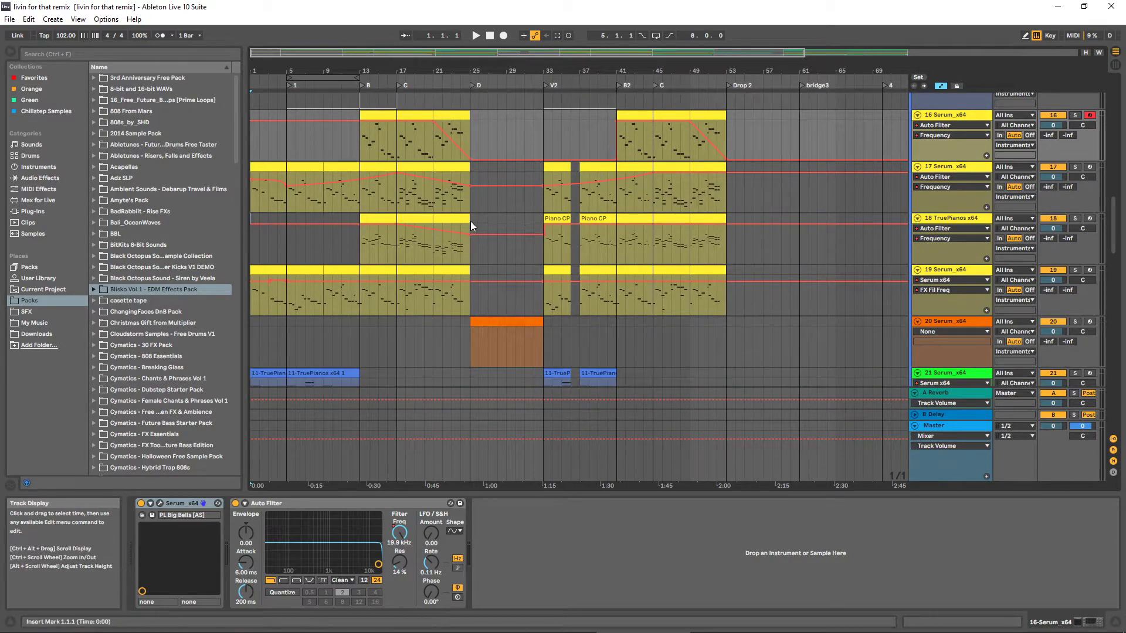
scroll(470, 220, down, 1)
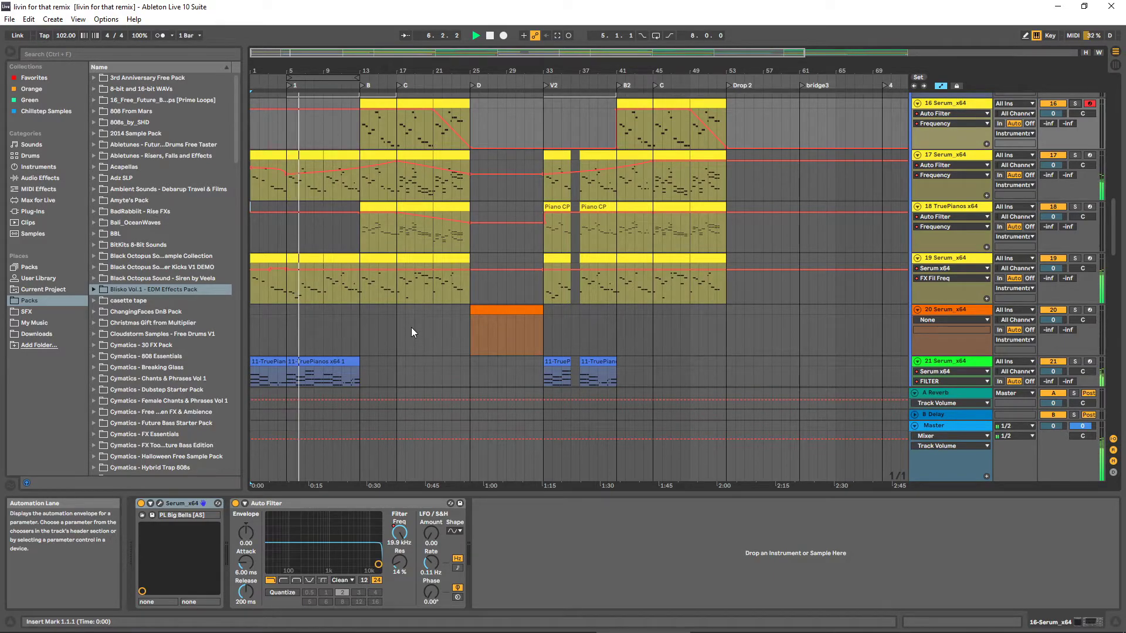
Listen to the layered melodies up to bar 25, then check the 18 TruePianos x64 devices and the orange 20 Serum_x64 clip
scroll(411, 332, up, 1)
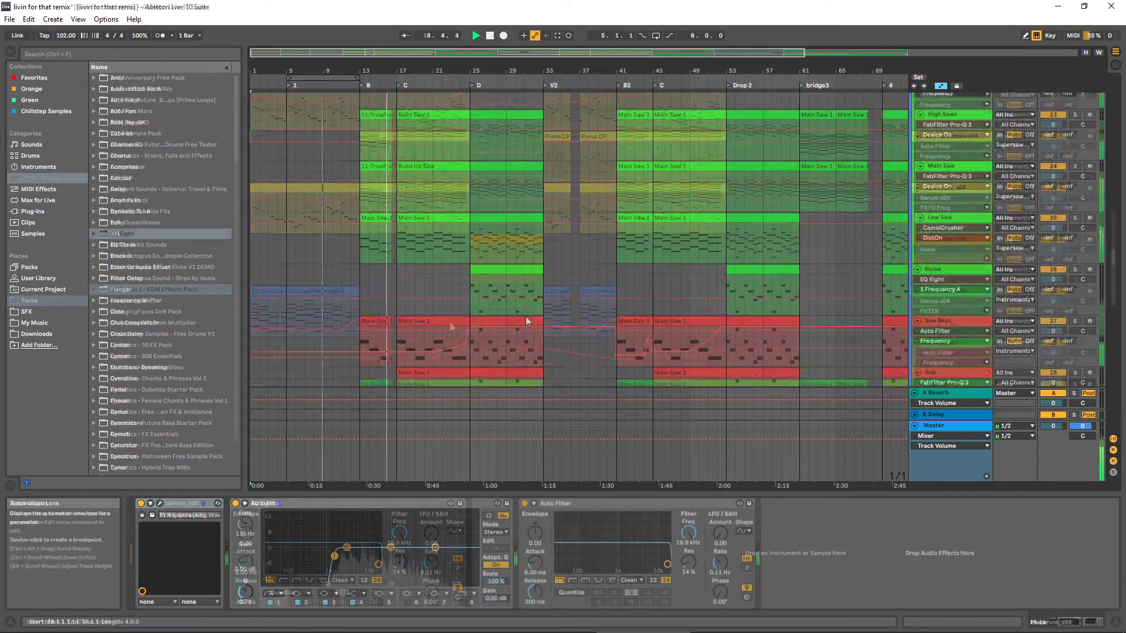
scroll(505, 290, up, 10)
scroll(499, 258, up, 5)
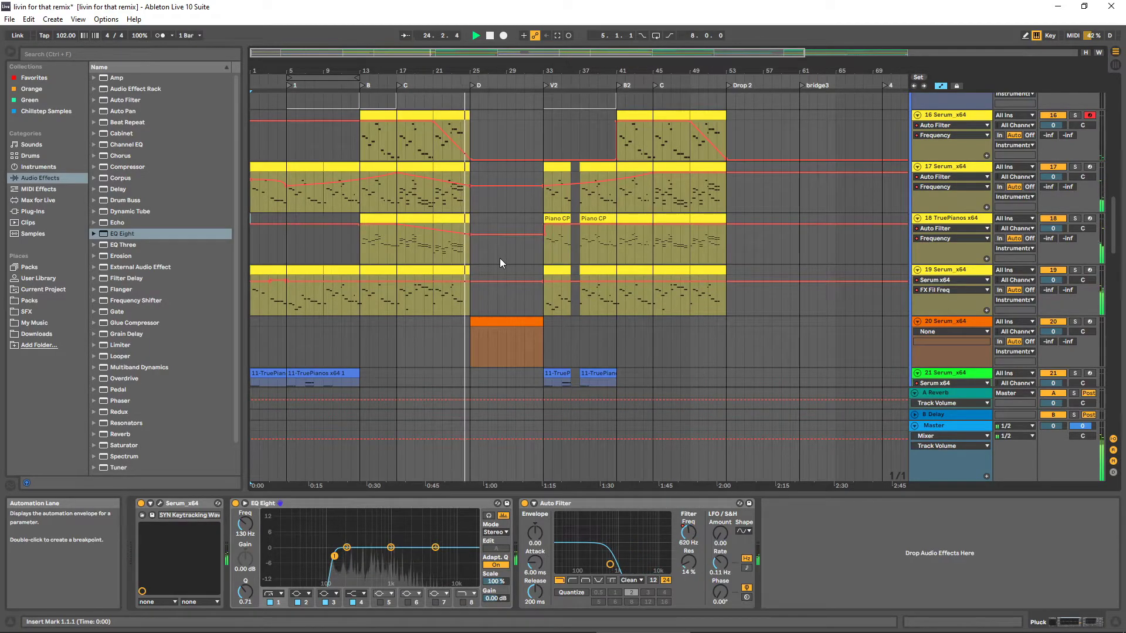
key(space)
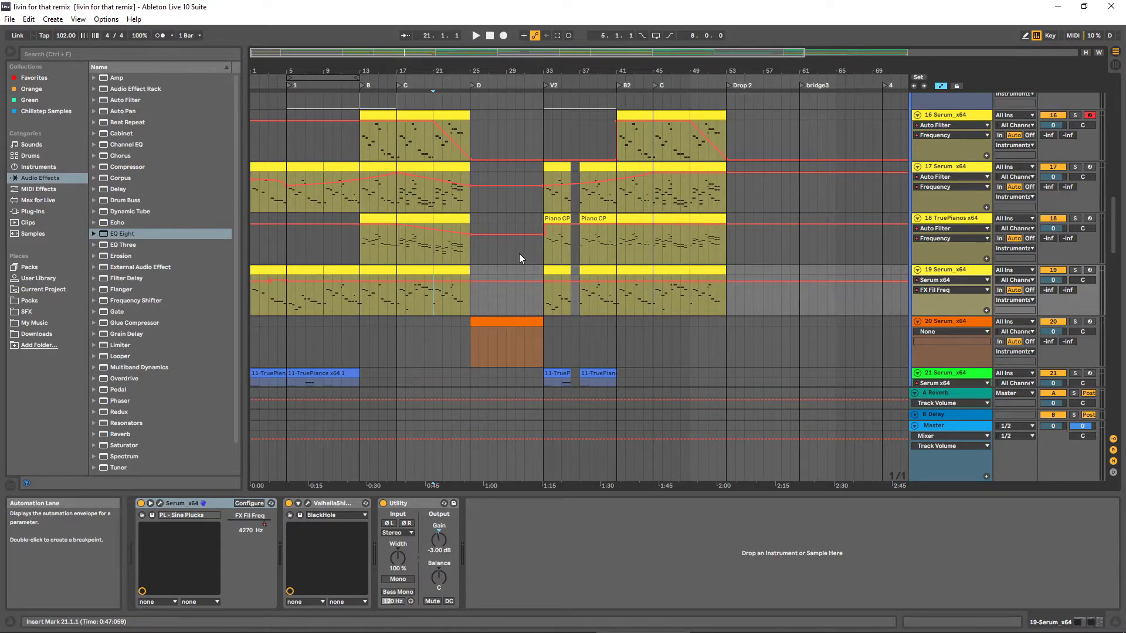
click(434, 256)
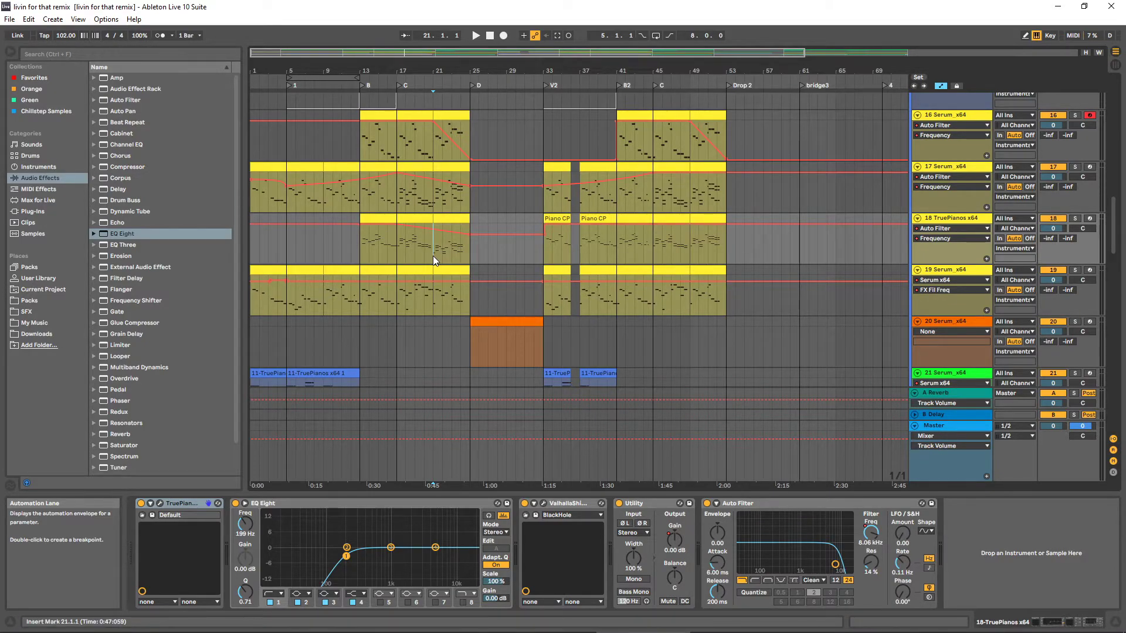
click(487, 322)
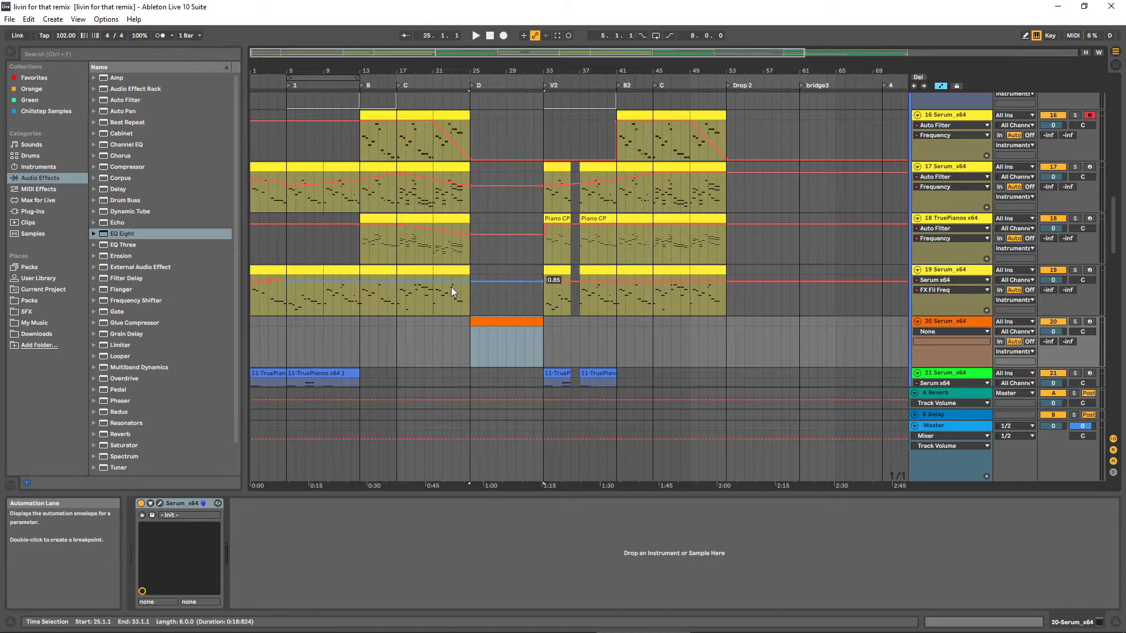
Group the four yellow melody tracks, 16 to 19, and add an Auto Filter to the group
scroll(452, 287, up, 1)
click(942, 290)
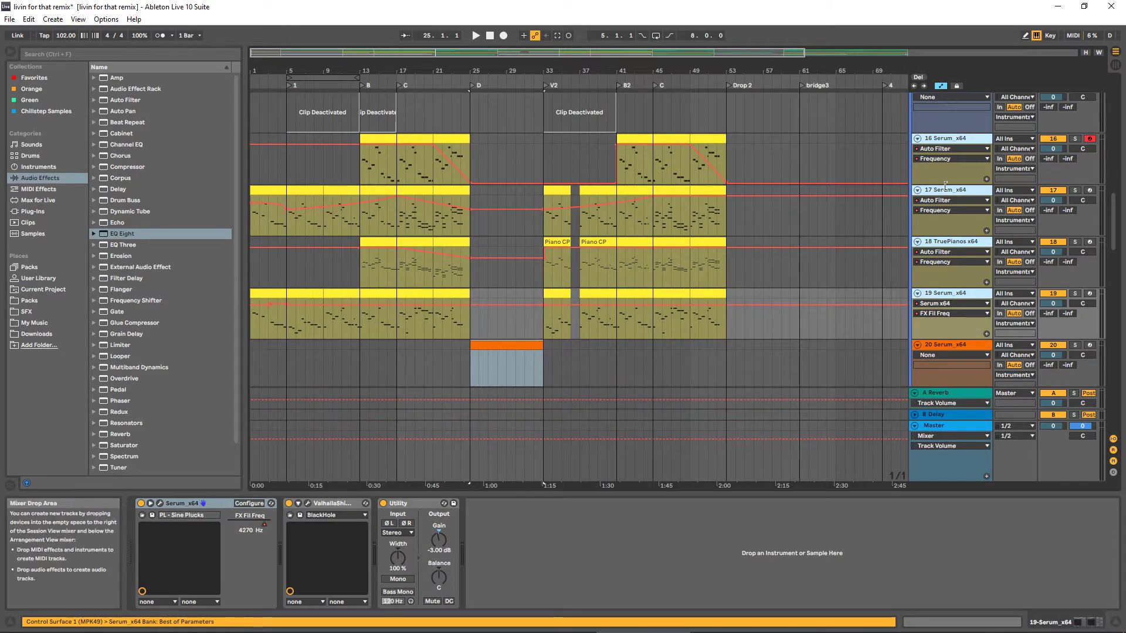
key(ctrl+g)
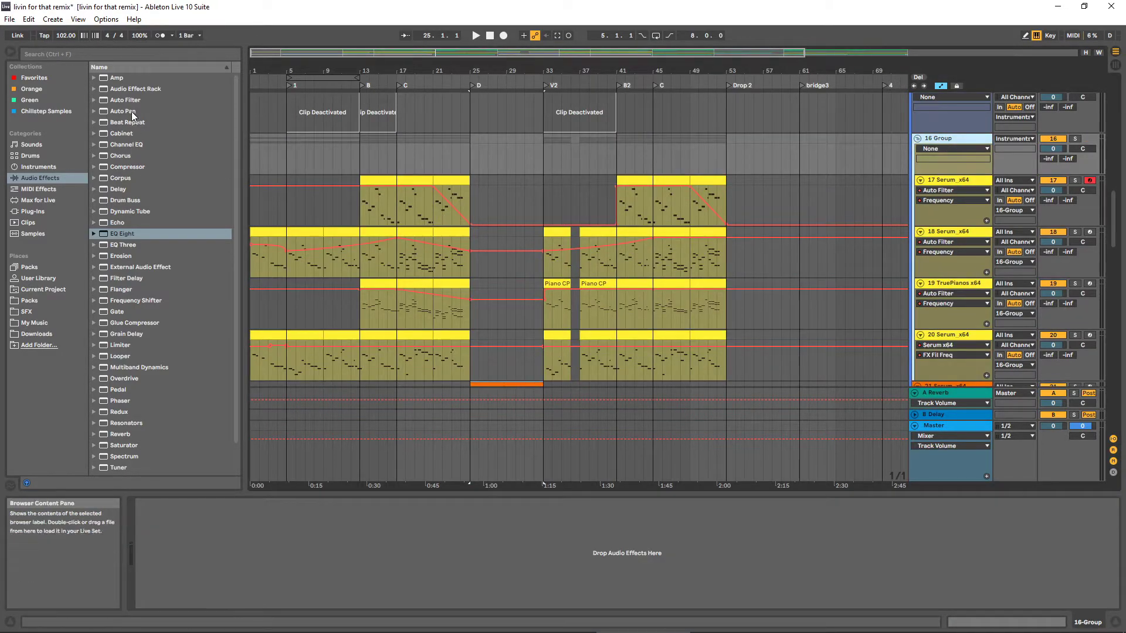
click(125, 99)
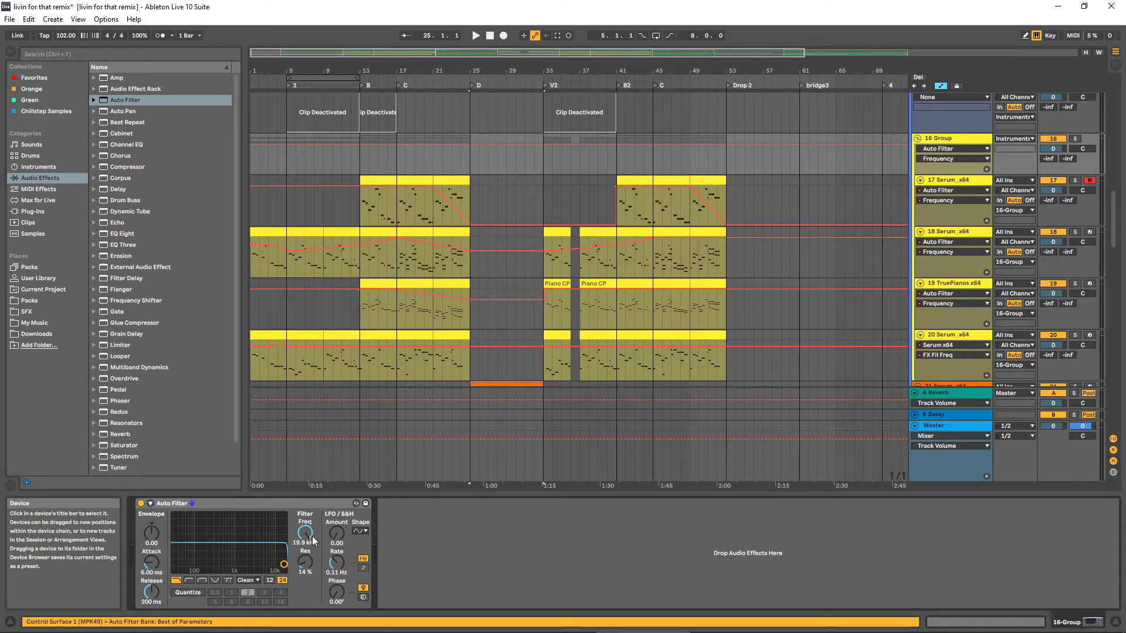
Automate the group's filter frequency down to 1.60 kHz from bar 21, play it, and insert an EQ Eight before the Auto Filter
click(432, 144)
mouse_move(455, 145)
mouse_down()
mouse_move(460, 157)
mouse_move(452, 155)
mouse_up()
click(435, 163)
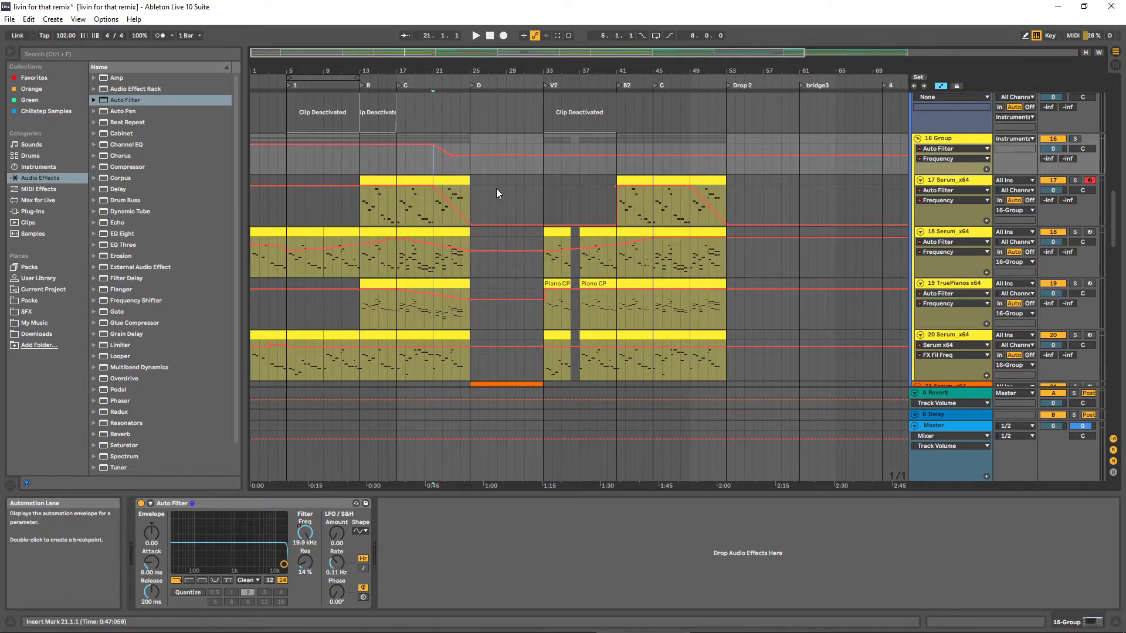
key(space)
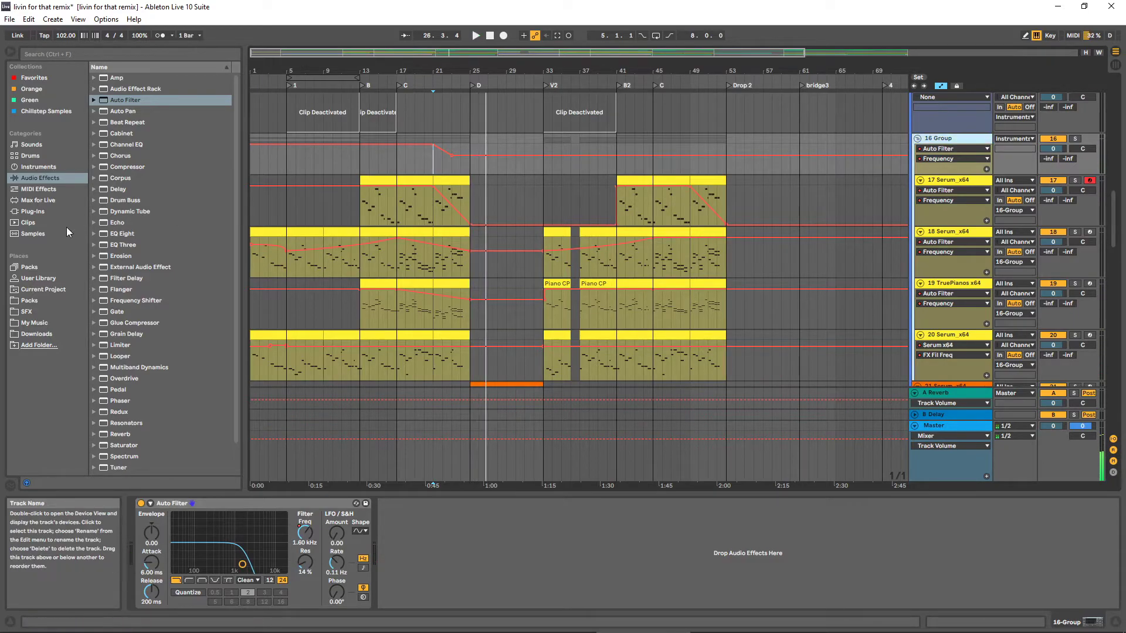
click(122, 233)
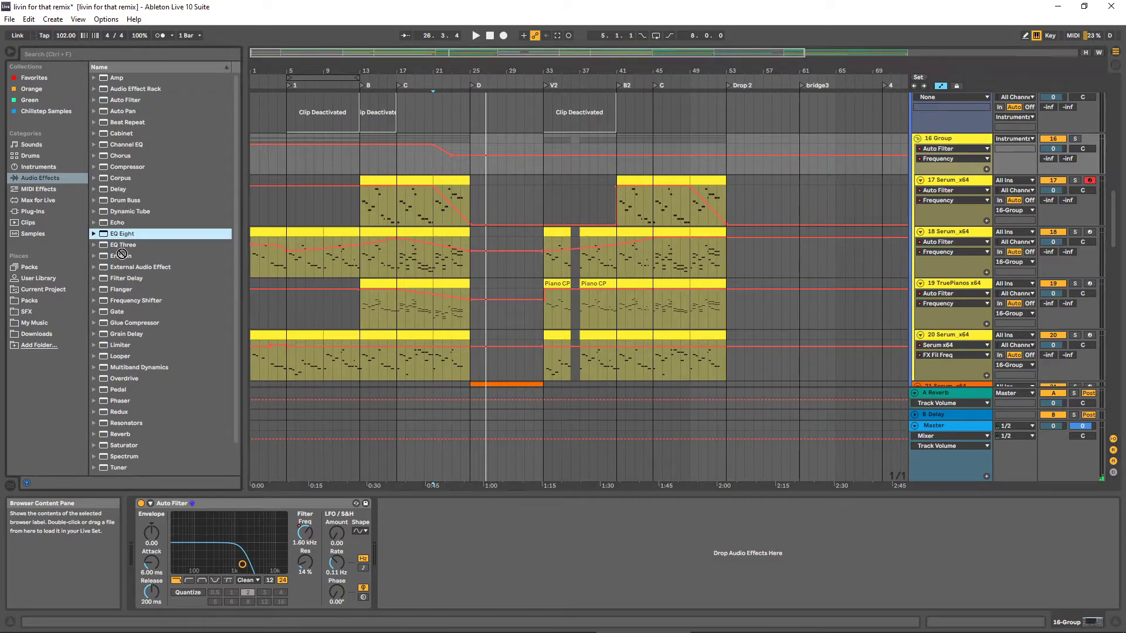
drag(147, 513, 149, 516)
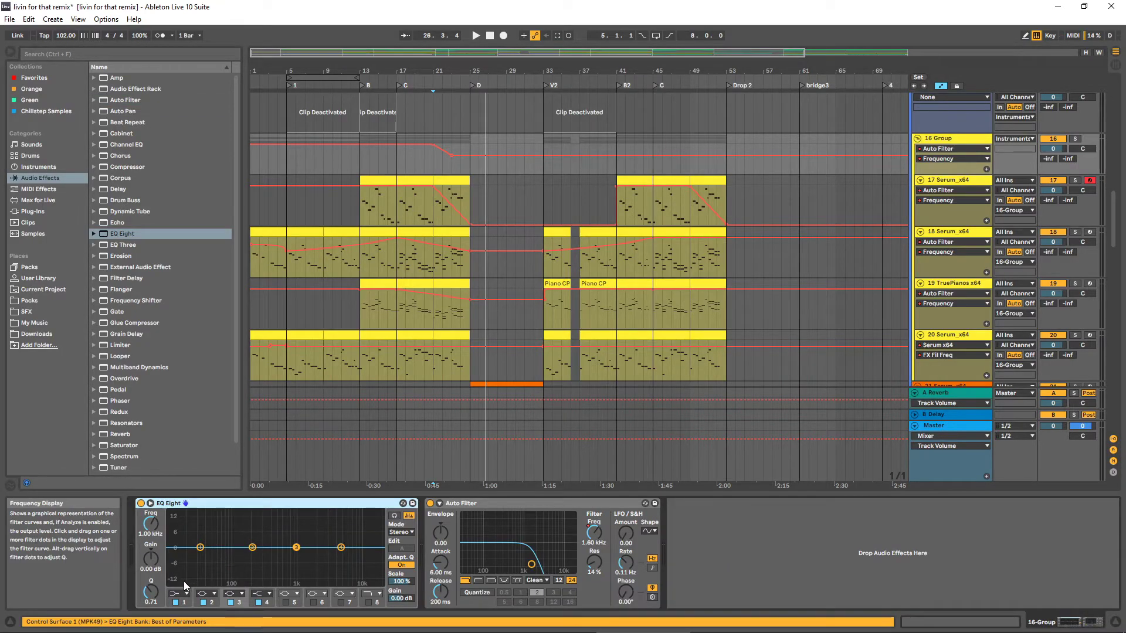
Select all notes in the 19 TruePianos x64 clip at bar 21 and listen to that passage
drag(463, 305, 433, 304)
drag(528, 497, 528, 351)
key(ctrl+a)
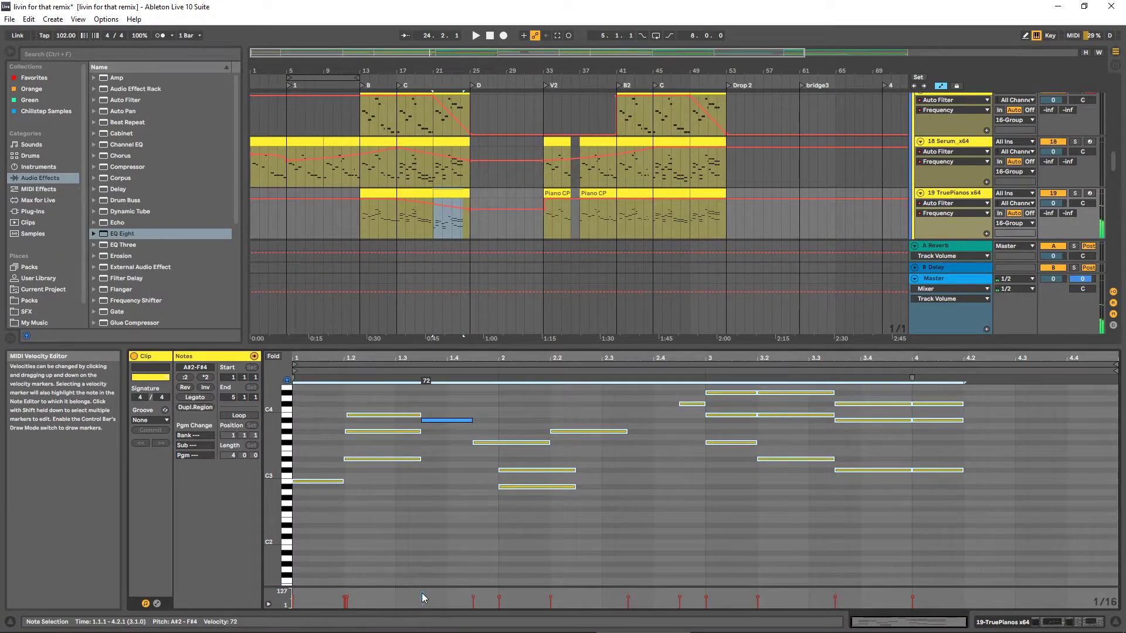
key(space)
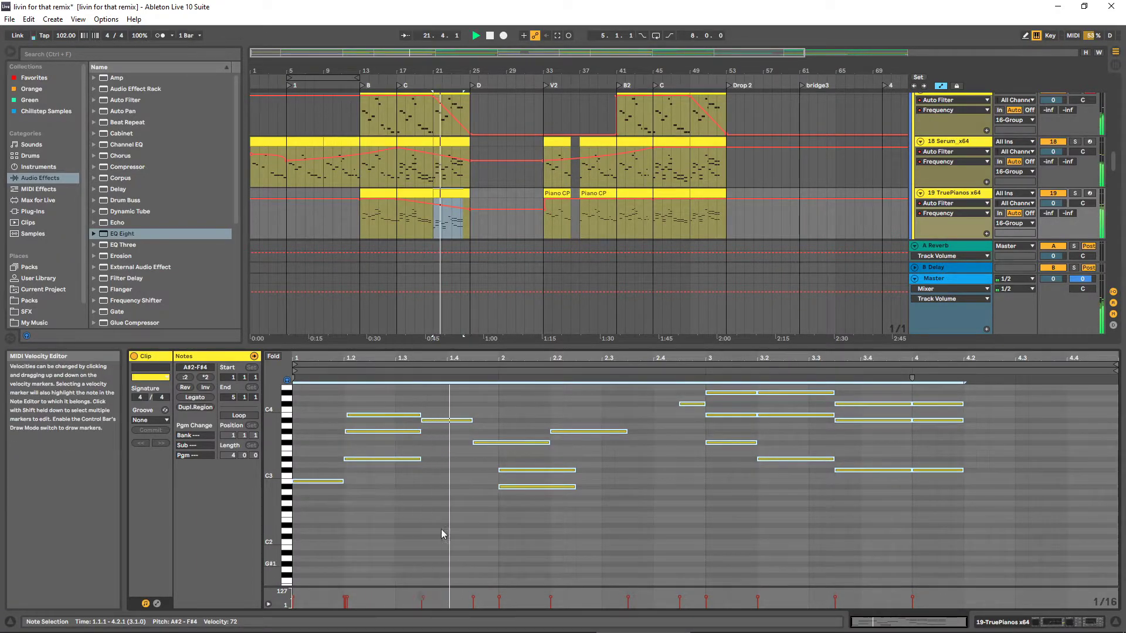
drag(507, 347, 509, 407)
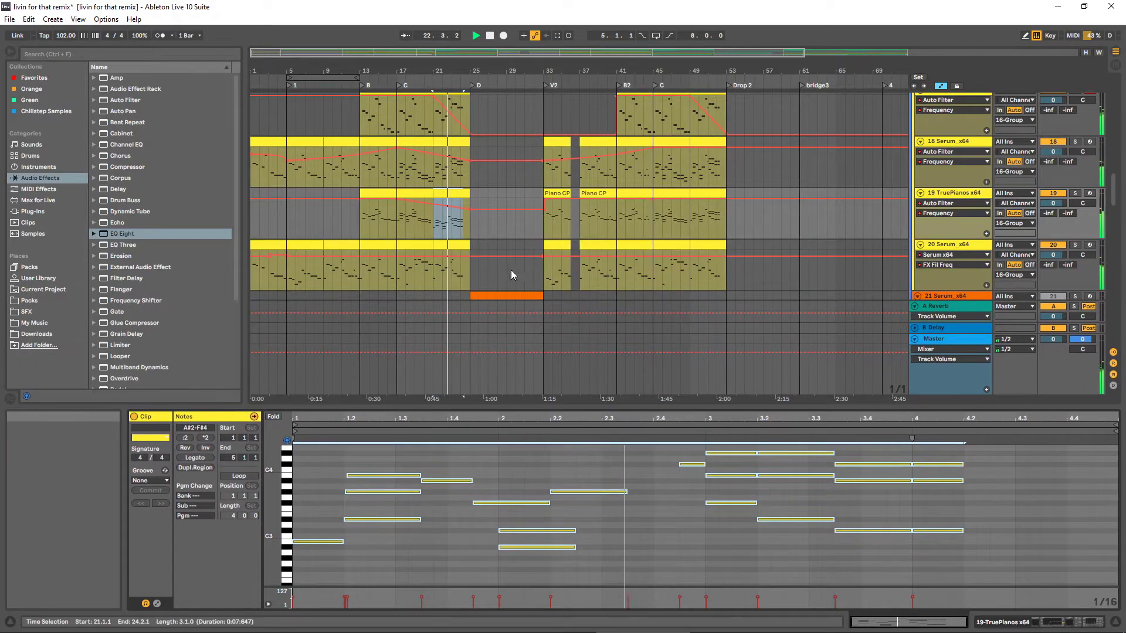
scroll(508, 276, up, 1)
key(space)
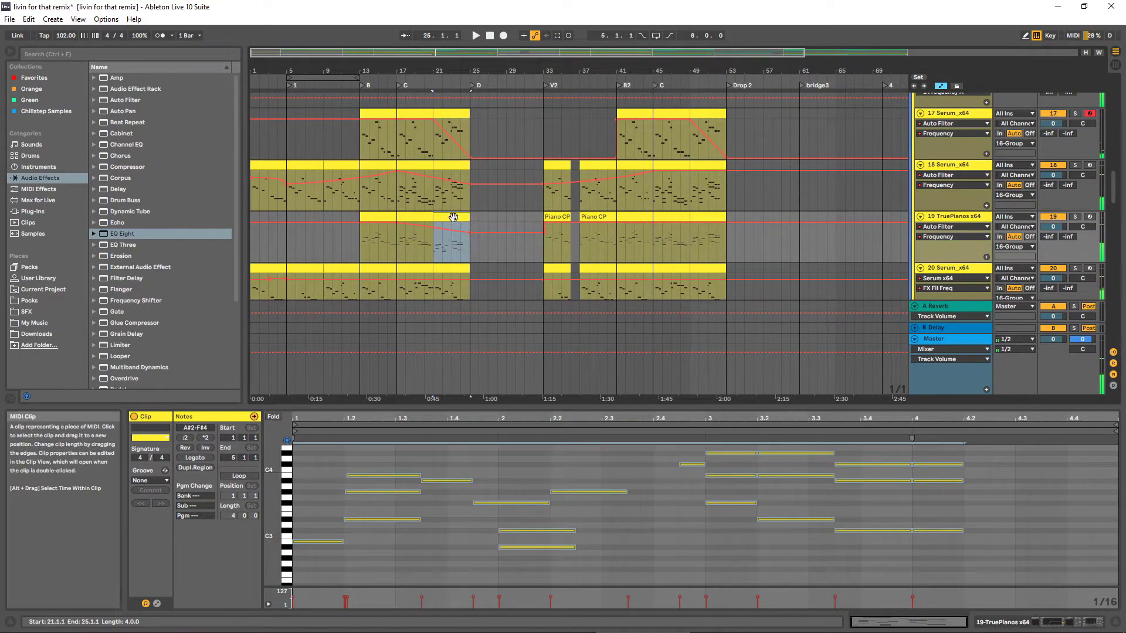
Delete the 19 TruePianos x64 clips at bars 21 and 17, playing from bar 17 to check the section
click(459, 216)
key(Delete)
click(398, 248)
key(space)
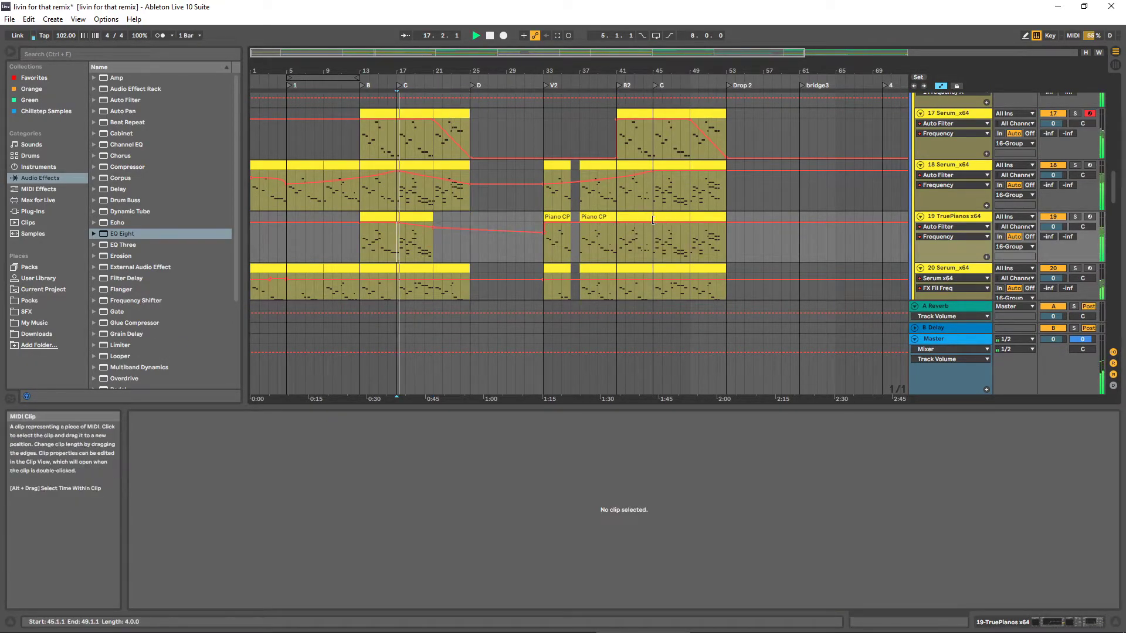
click(419, 216)
key(Delete)
key(space)
Delete the two 19 TruePianos x64 clips spanning bars 45 to 53
click(382, 242)
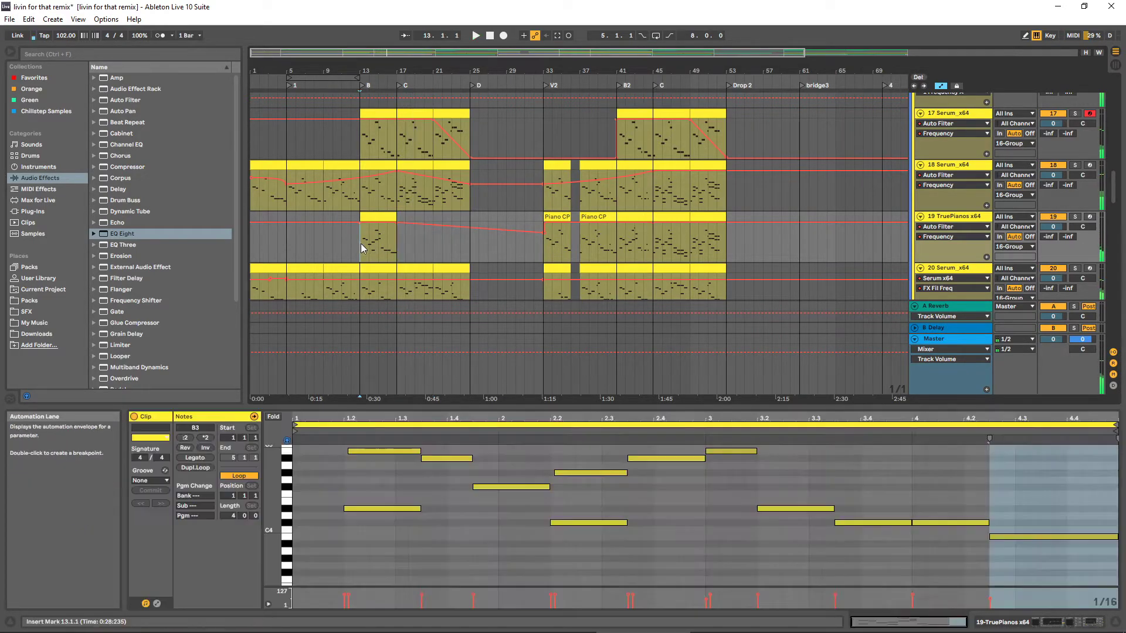
click(673, 225)
shift+click(689, 218)
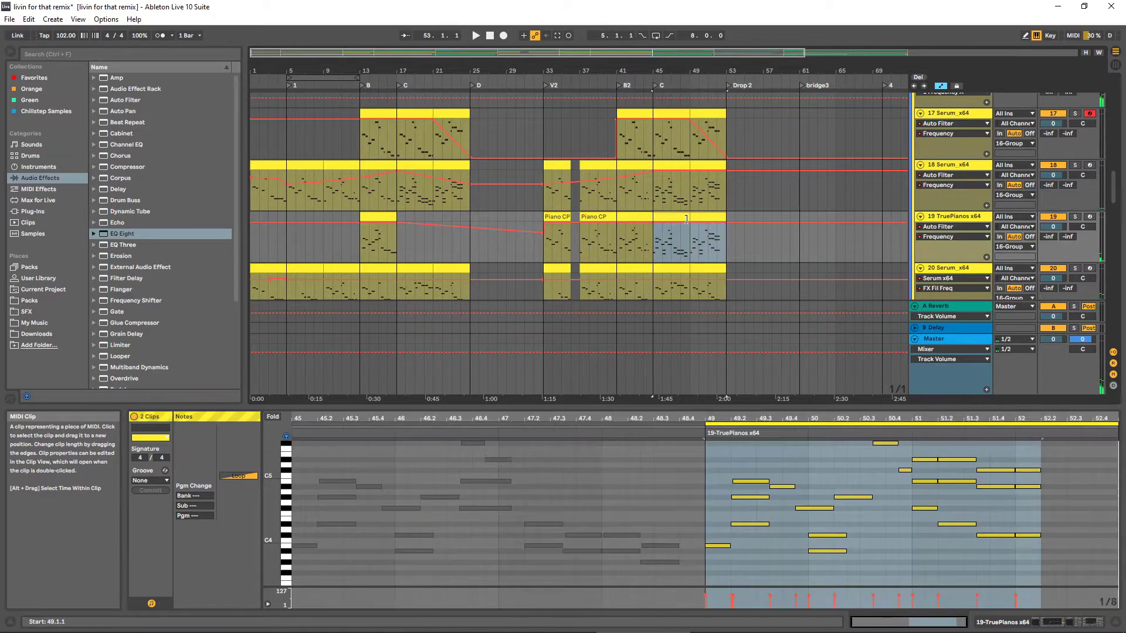
key(Delete)
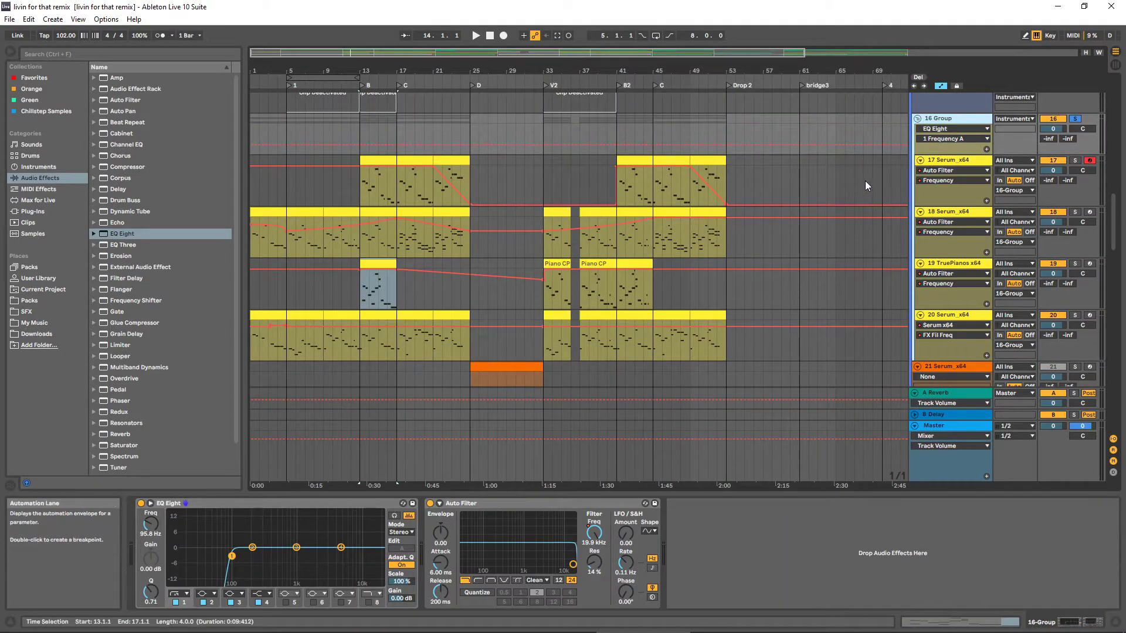
Look over the soloed melody group's tracks and play its layers from bar 13
scroll(858, 193, up, 4)
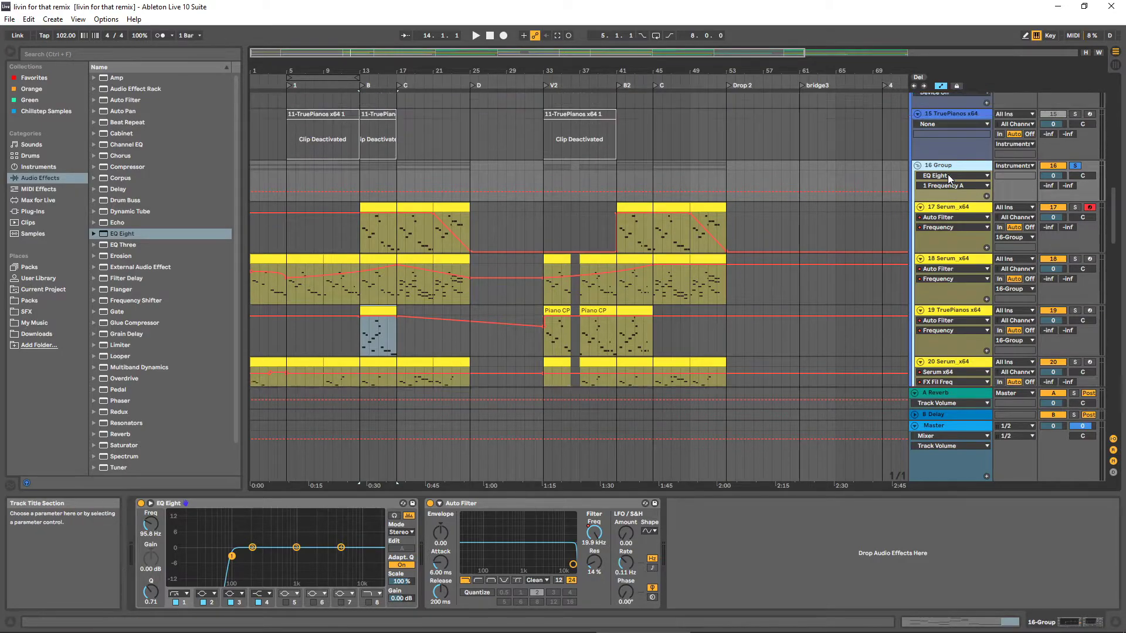
scroll(944, 190, up, 5)
scroll(948, 196, down, 8)
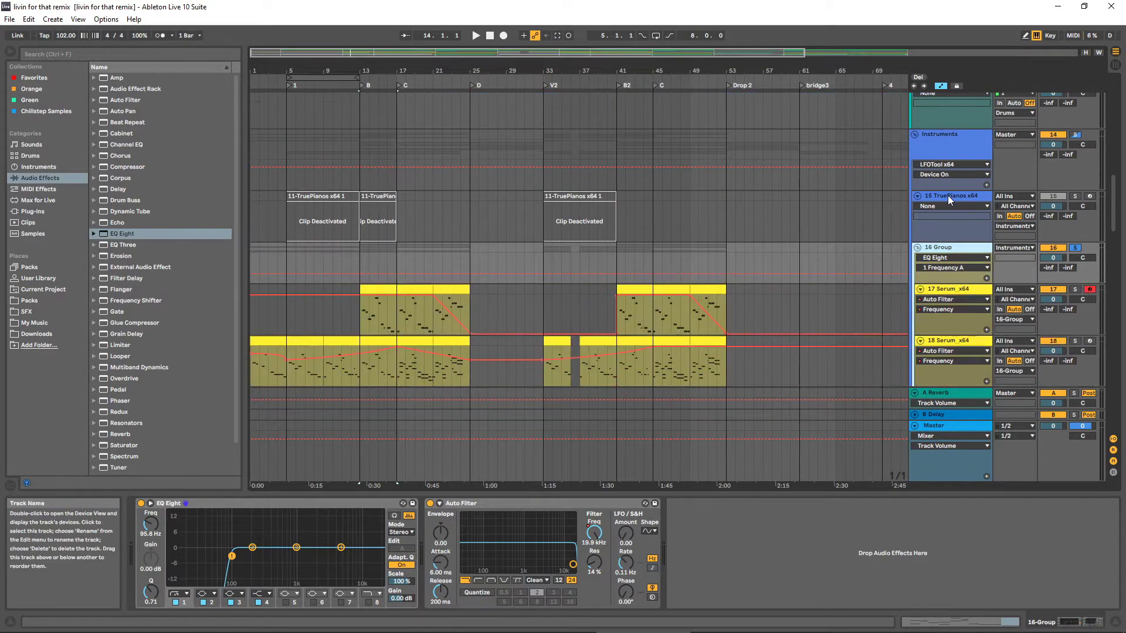
scroll(948, 195, down, 3)
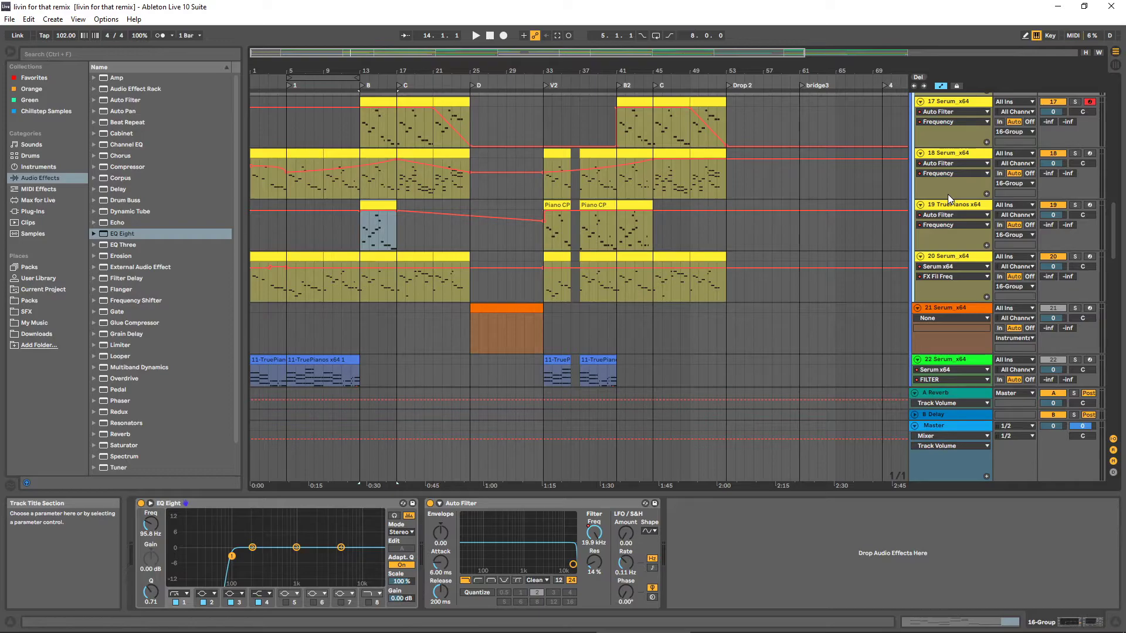
scroll(507, 253, up, 1)
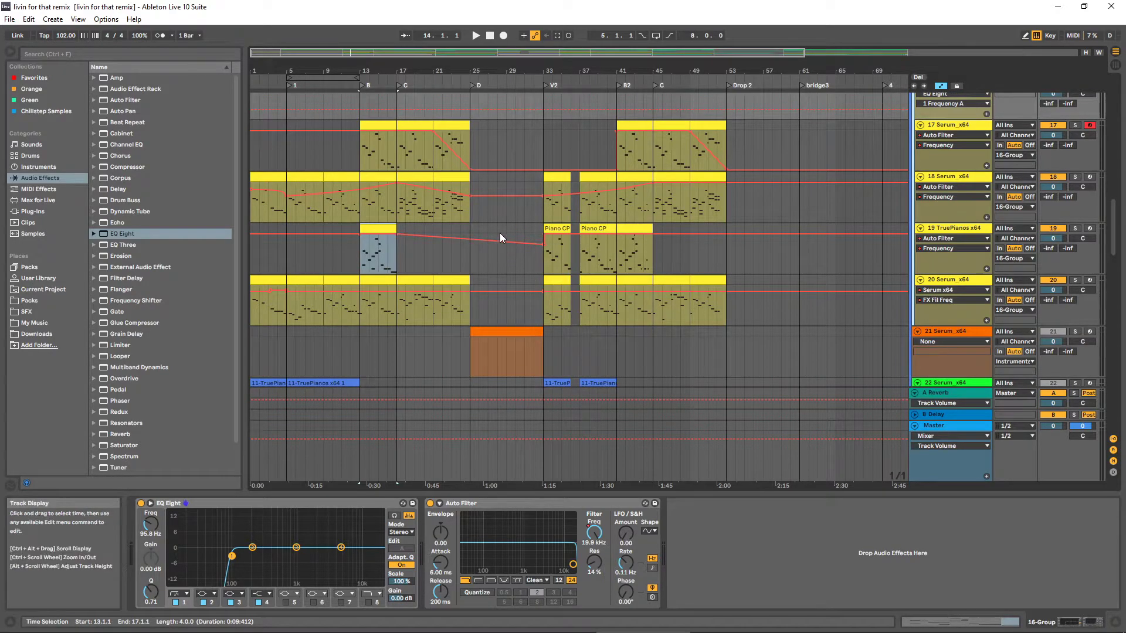
scroll(499, 234, up, 1)
key(Up)
key(space)
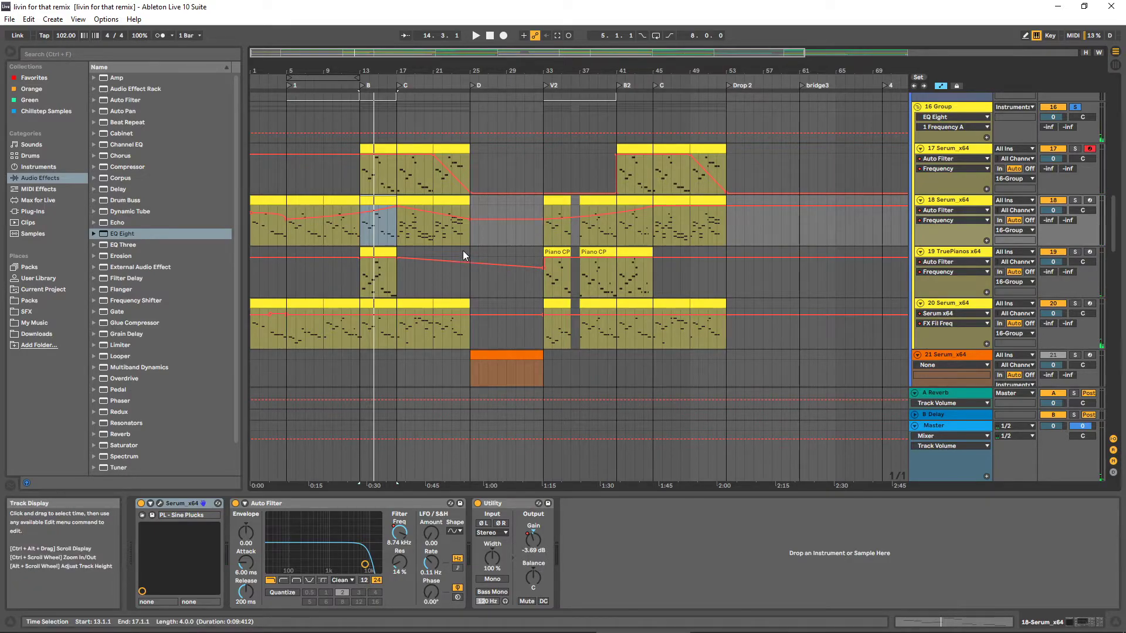
key(space)
key(ctrl+z)
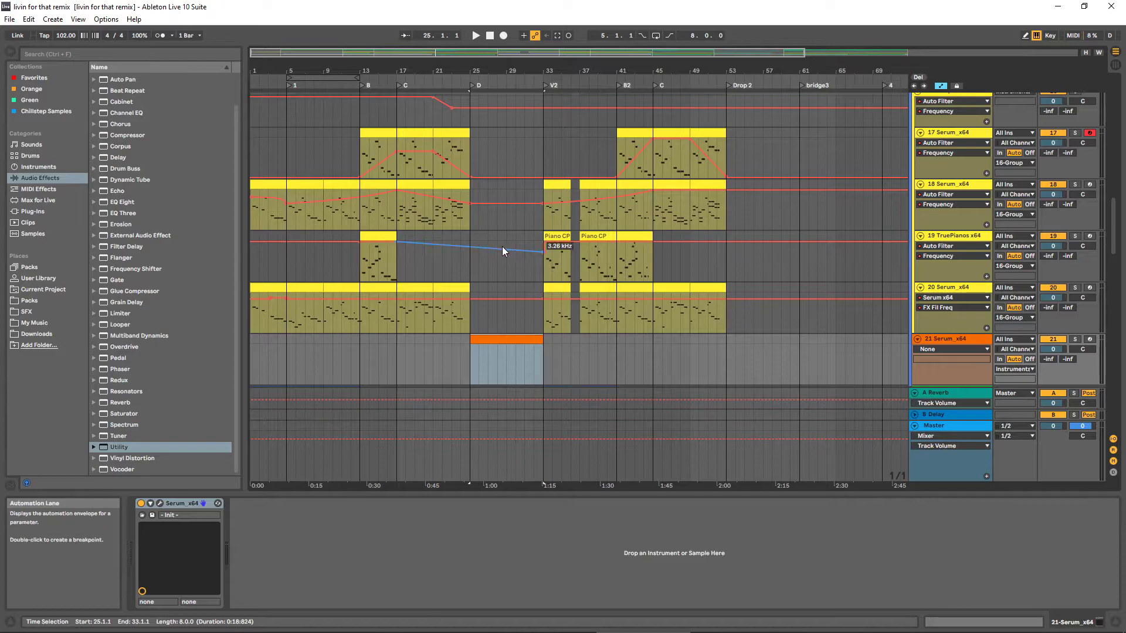
Arm the 21 Serum_x64 track and look over the tracks below it down to the vocals
scroll(502, 245, down, 3)
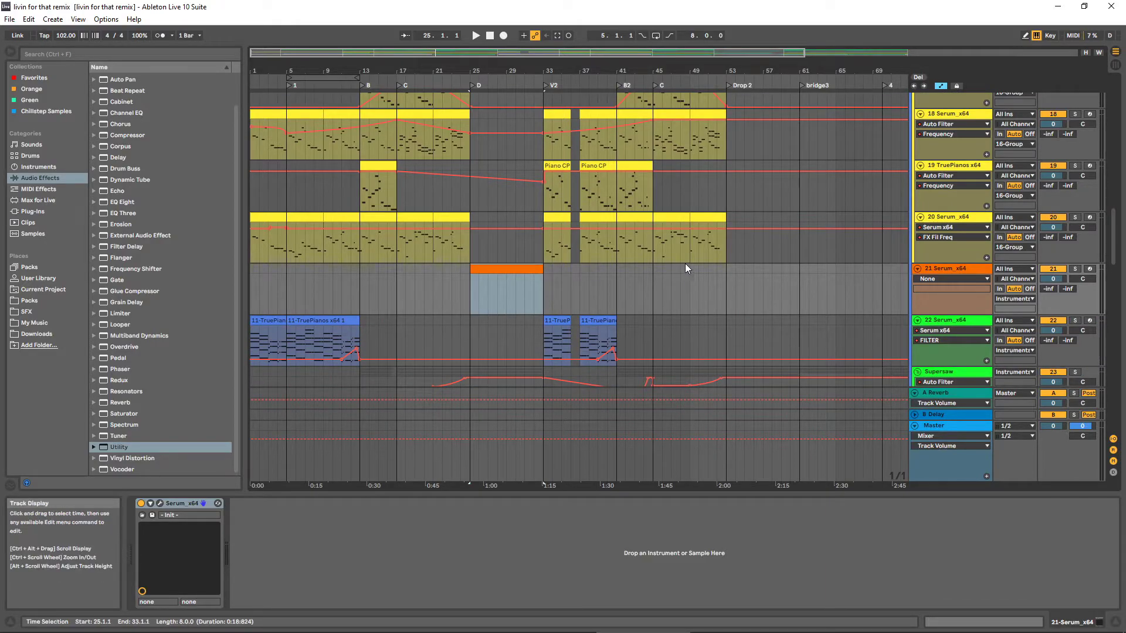
click(1089, 269)
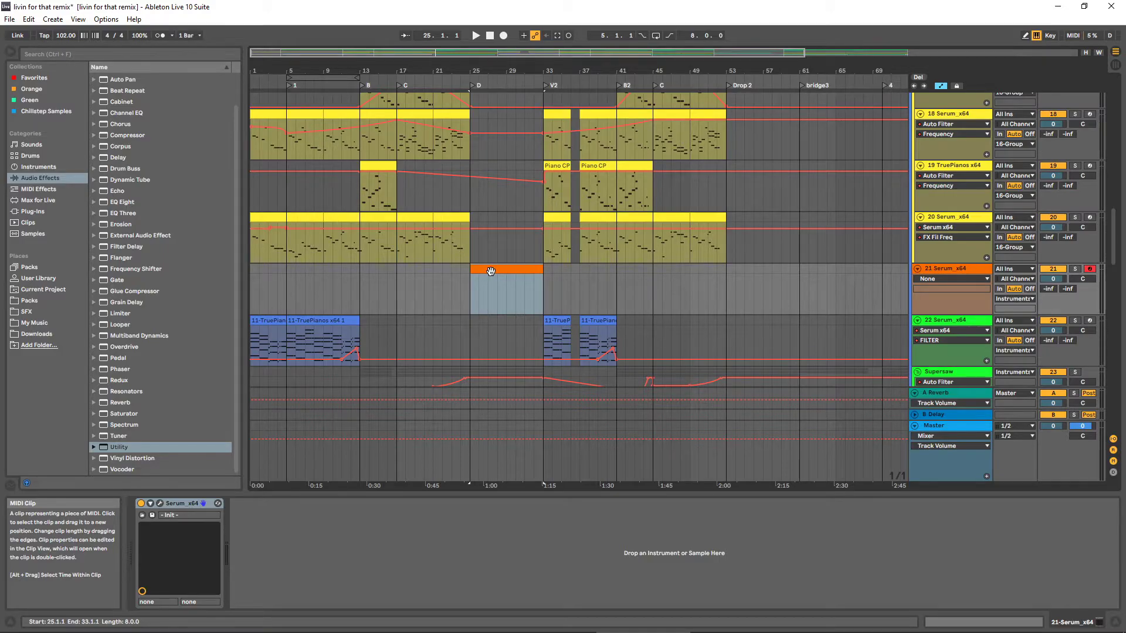
scroll(533, 263, down, 20)
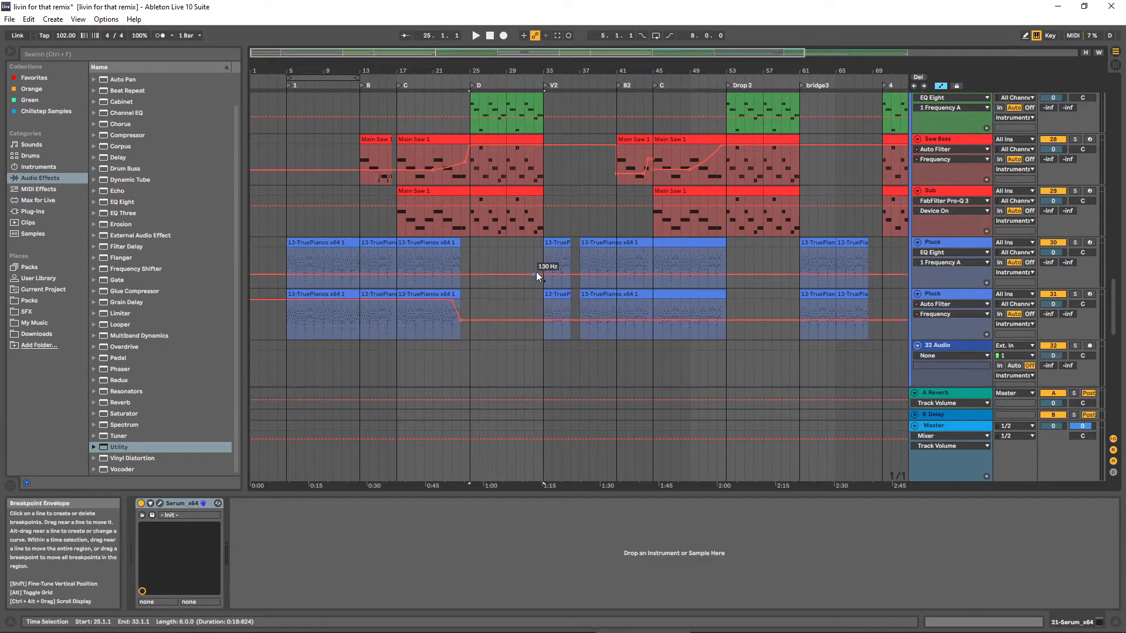
scroll(530, 273, down, 8)
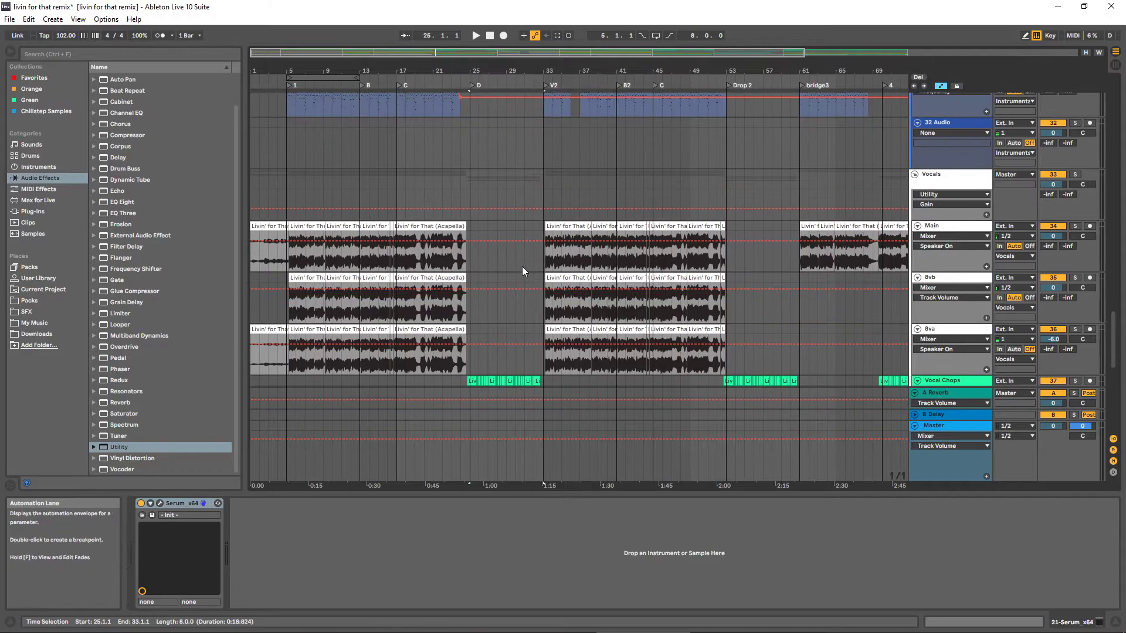
scroll(521, 266, up, 12)
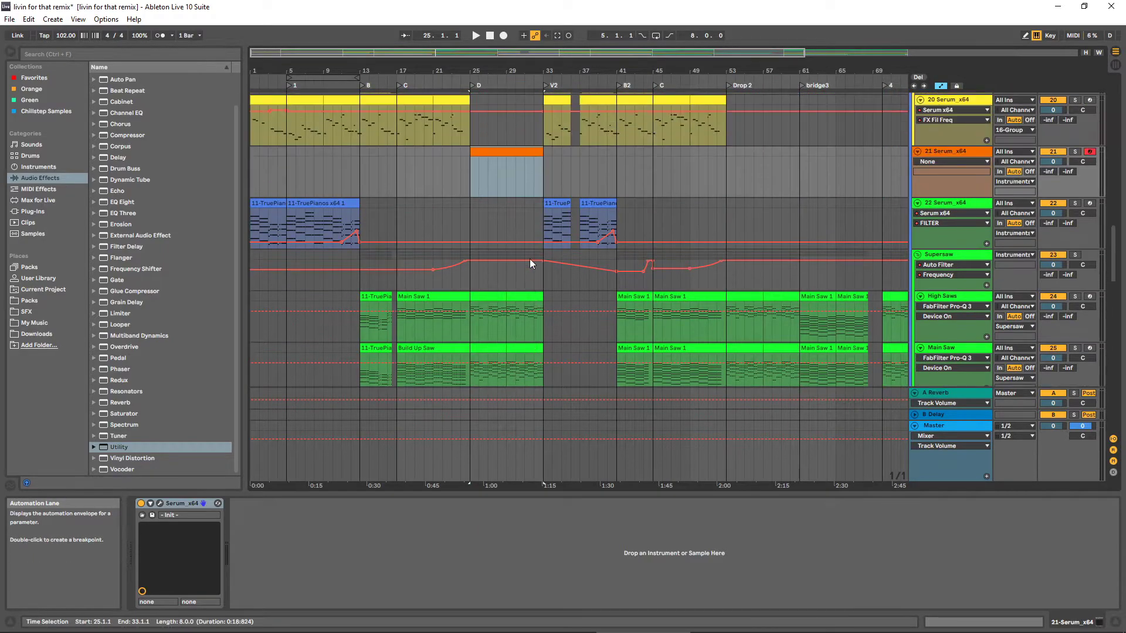
scroll(529, 258, up, 3)
Save the set and play the orange 21 Serum_x64 clip from bar 25
key(space)
click(163, 505)
click(753, 199)
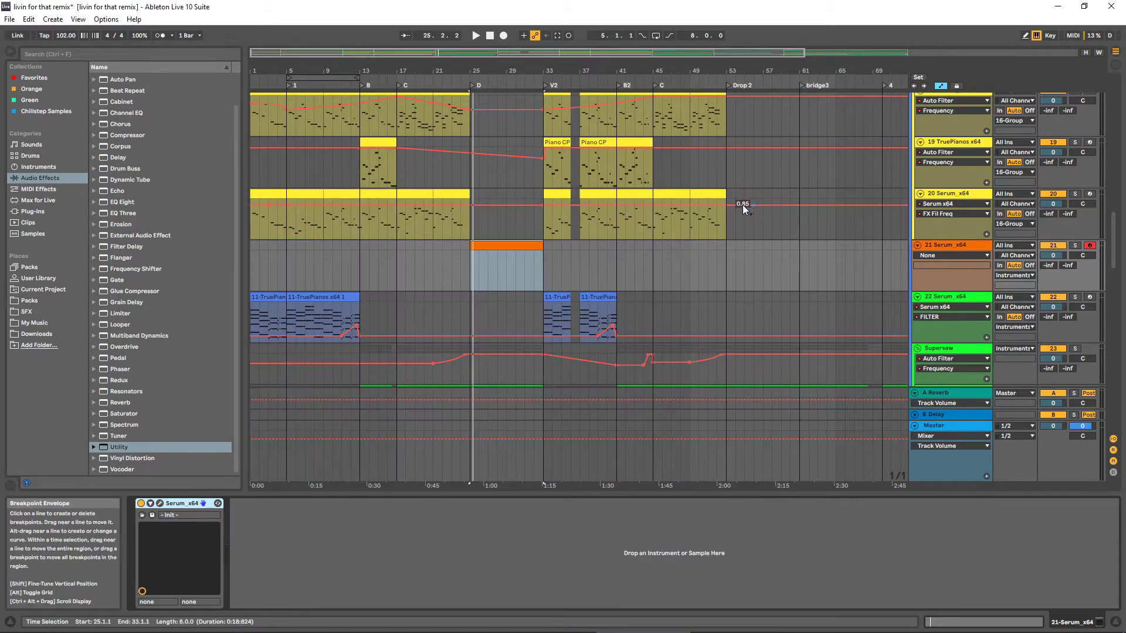
click(403, 258)
key(ctrl+s)
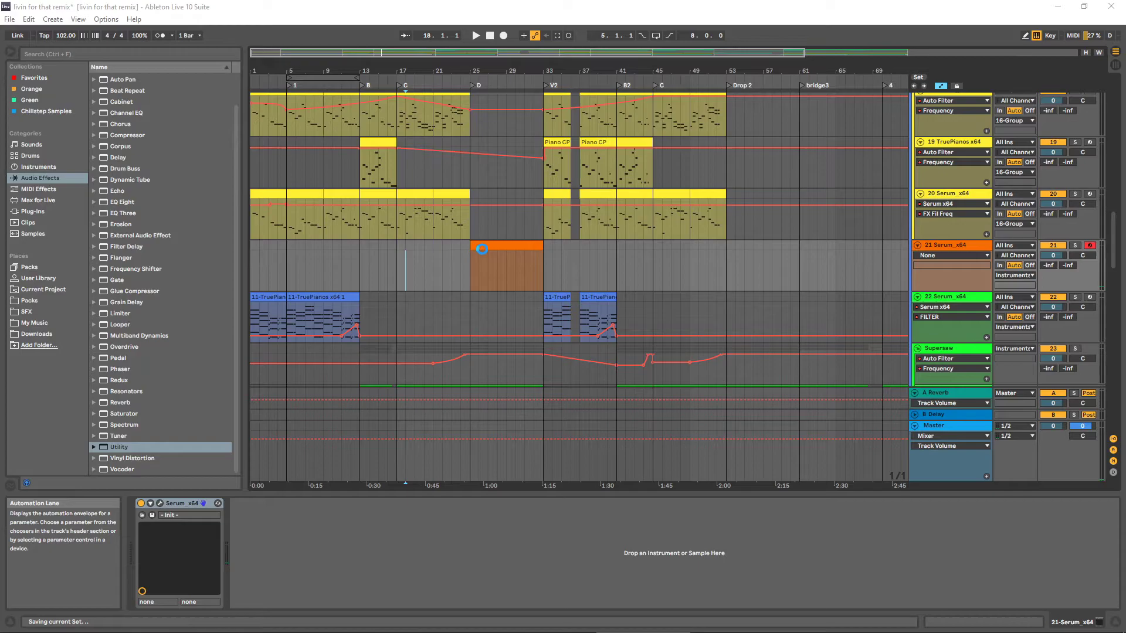
click(486, 246)
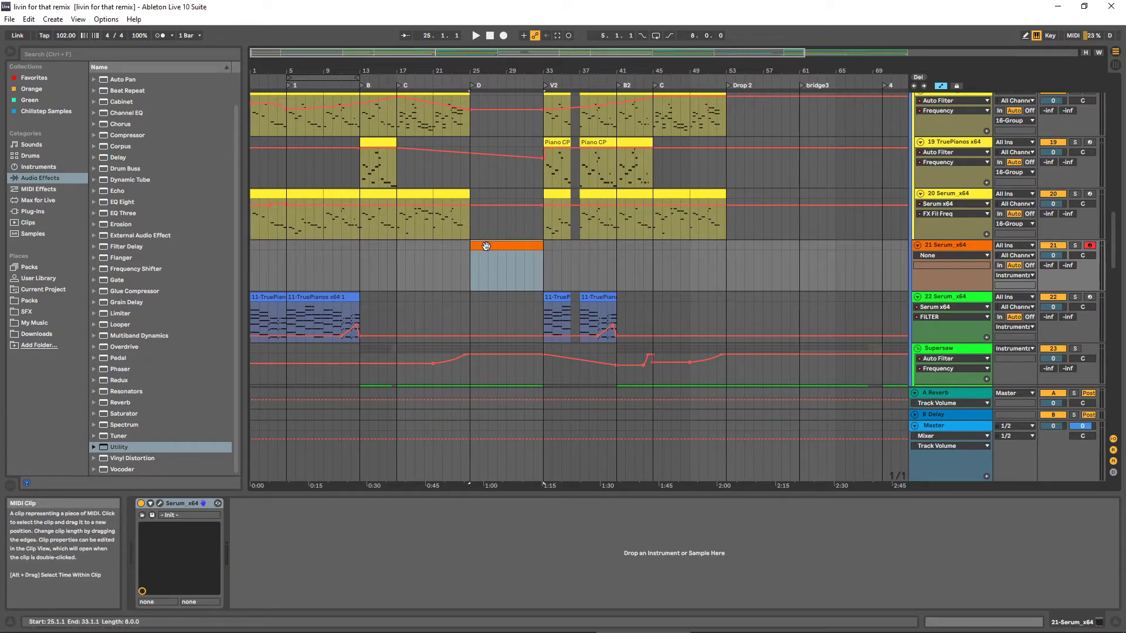
key(space)
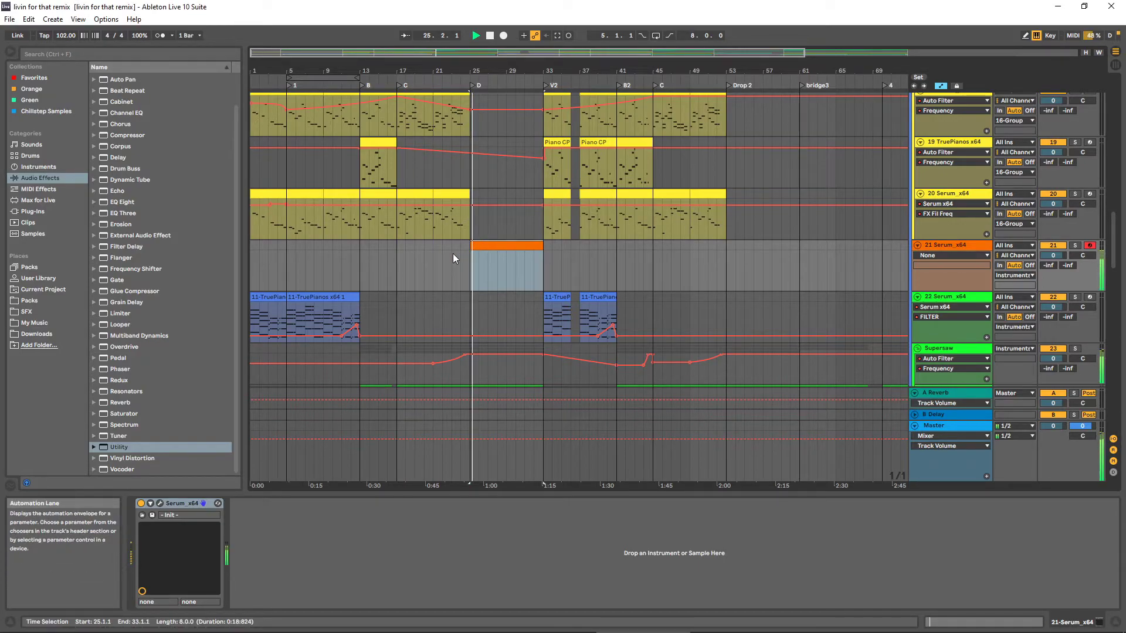
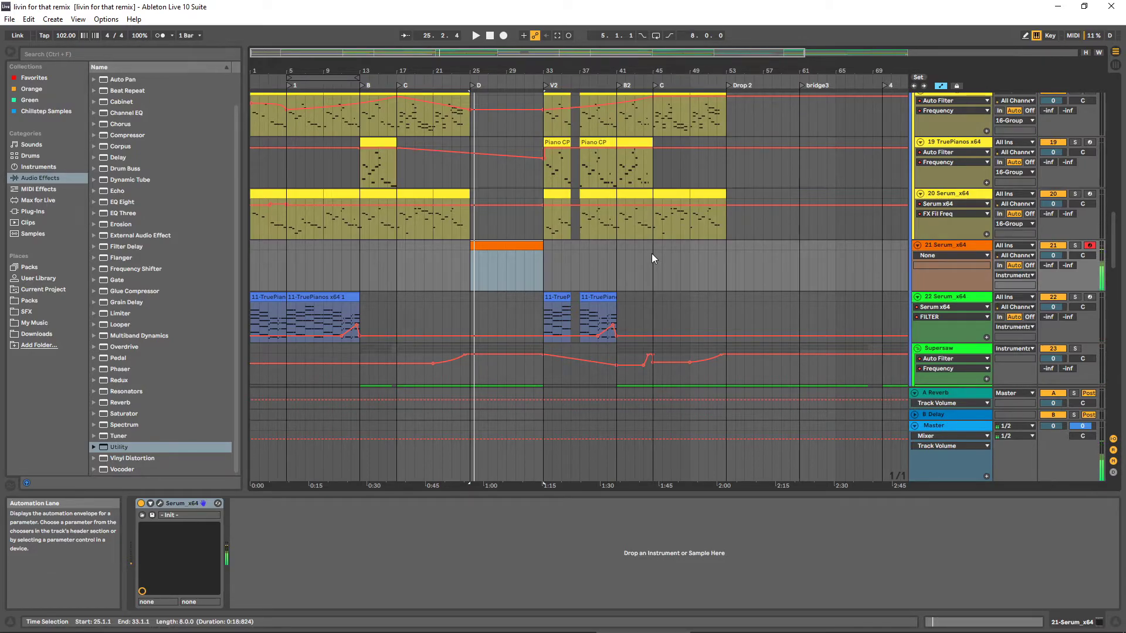
Open Serum on the 21 Serum_x64 track and set its LFO 1 to a sine shape
scroll(652, 253, down, 1)
click(160, 503)
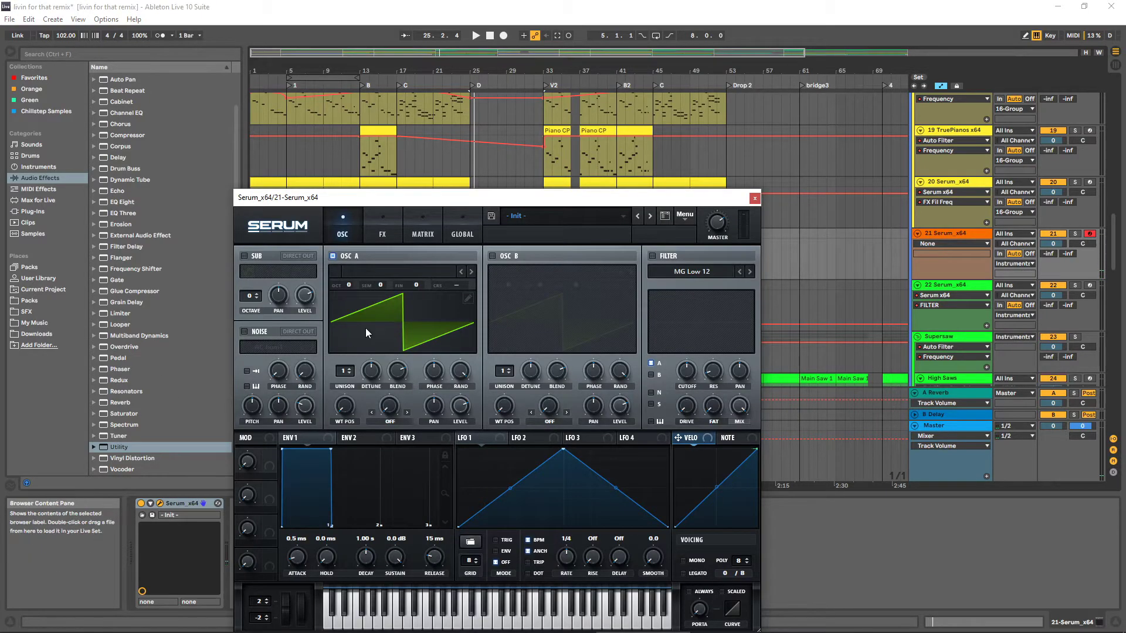
right_click(461, 538)
mouse_move(504, 545)
click(576, 520)
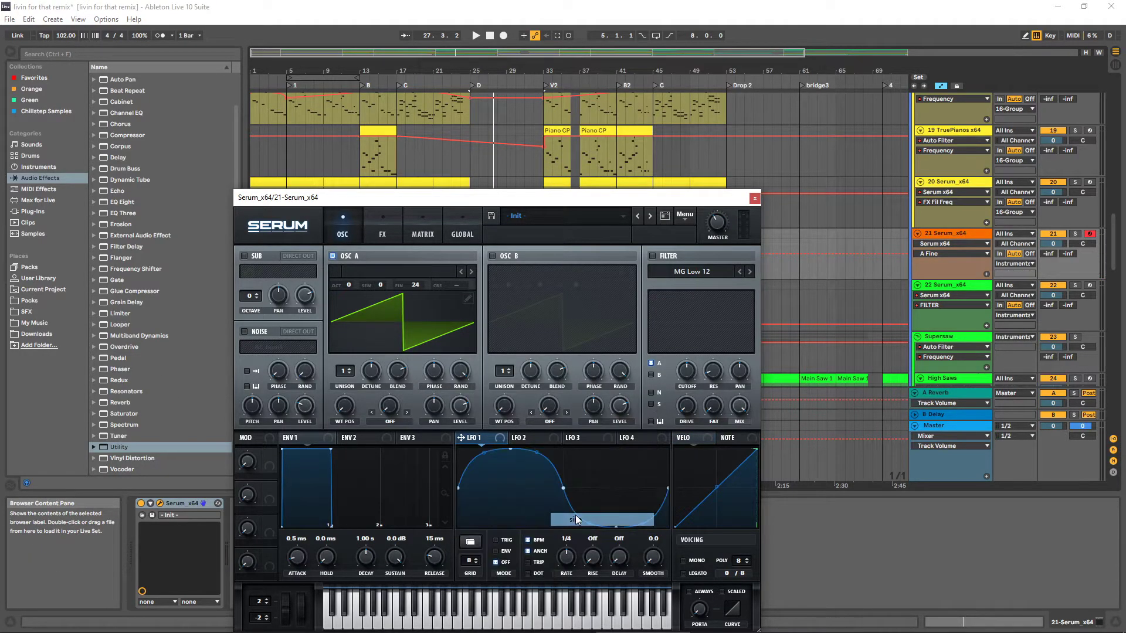
Modulate oscillator A's fine tuning with LFO 1, check the modulation matrix and set the LFO rate to 1/128
mouse_move(413, 287)
mouse_down()
mouse_move(414, 311)
mouse_move(414, 290)
mouse_up()
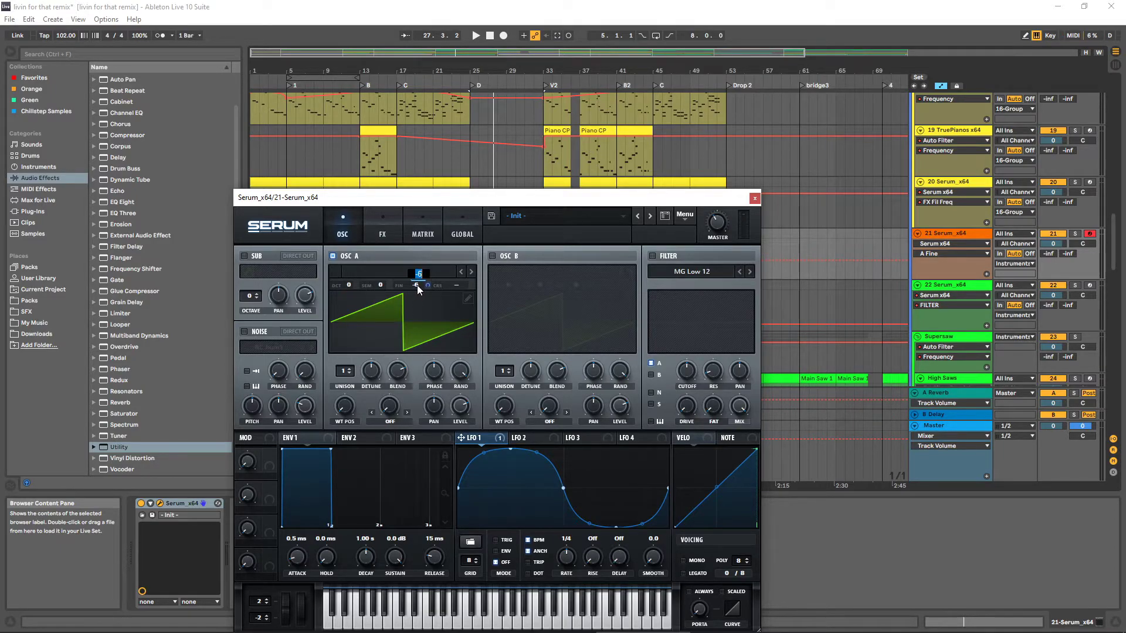
click(422, 232)
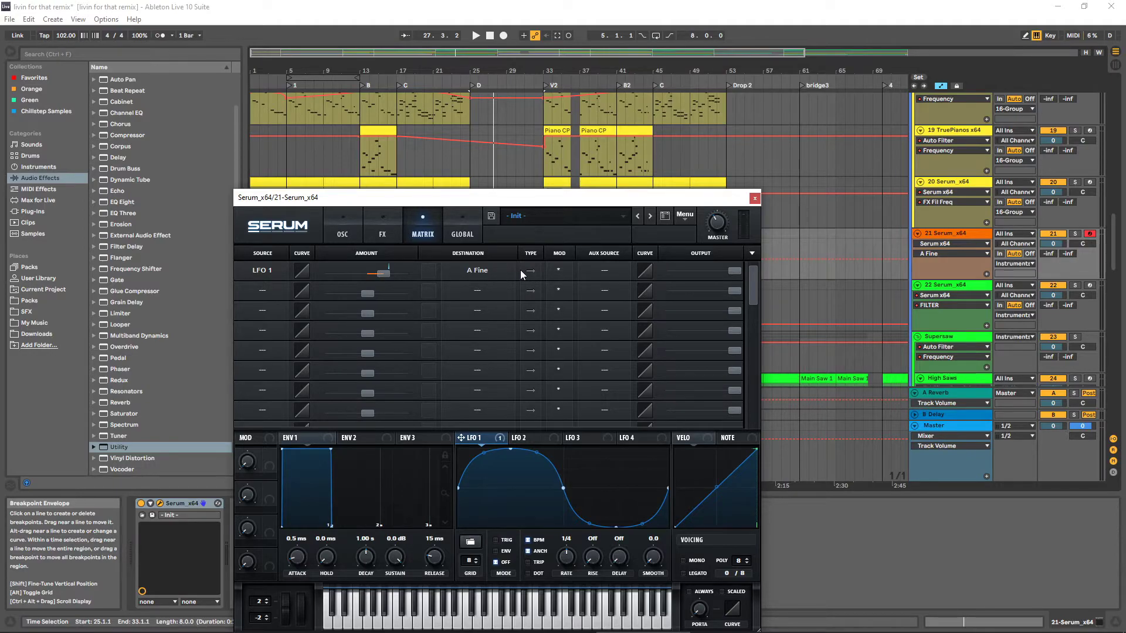
click(343, 233)
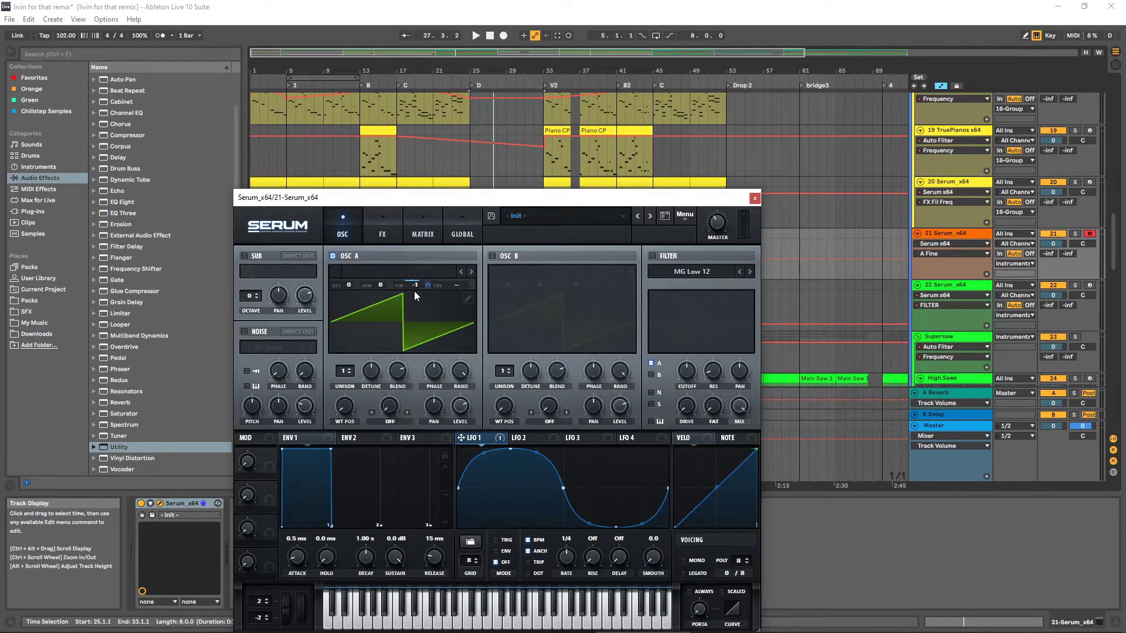
drag(566, 556, 570, 534)
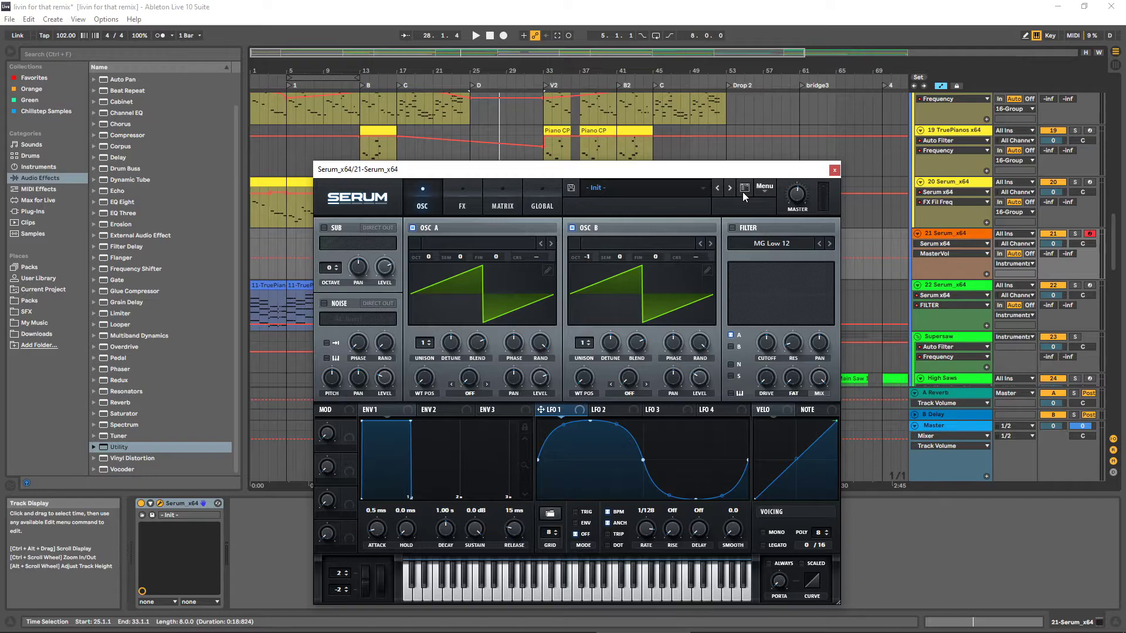
Search Serum's presets for "ARP", load ARP - ASOT and play it over the drop
click(742, 192)
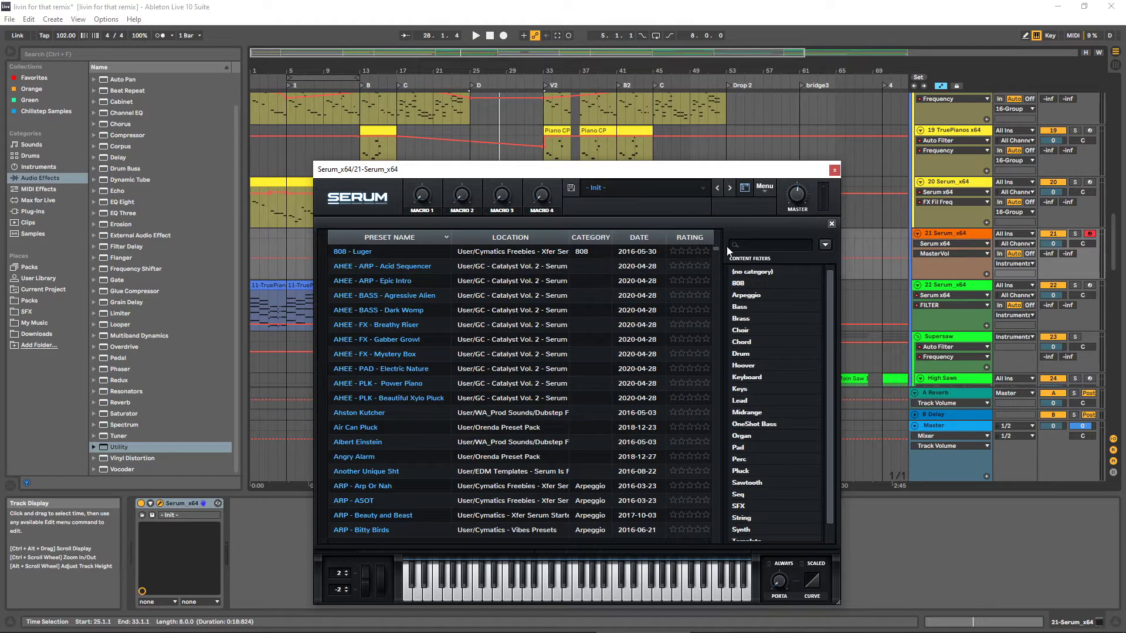
click(749, 245)
text(ARP)
key(Down)
key(Down)
key(Down)
key(Down)
key(space)
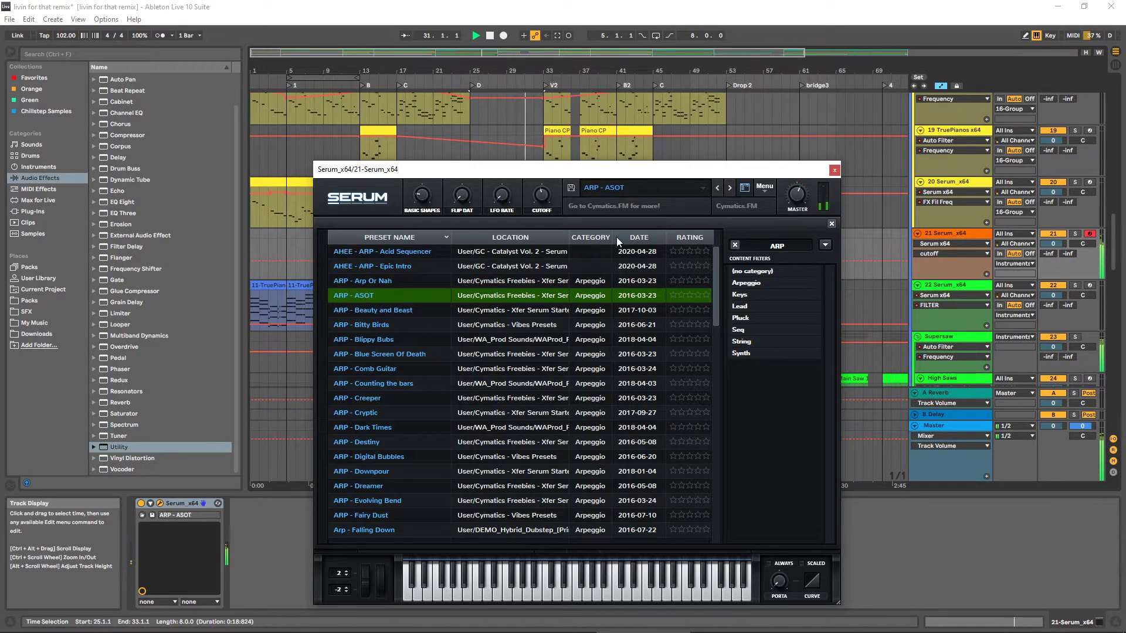
Load the PL - Cool Pluck For Arps preset, audition it and return to the oscillator view
key(space)
key(space)
key(p)
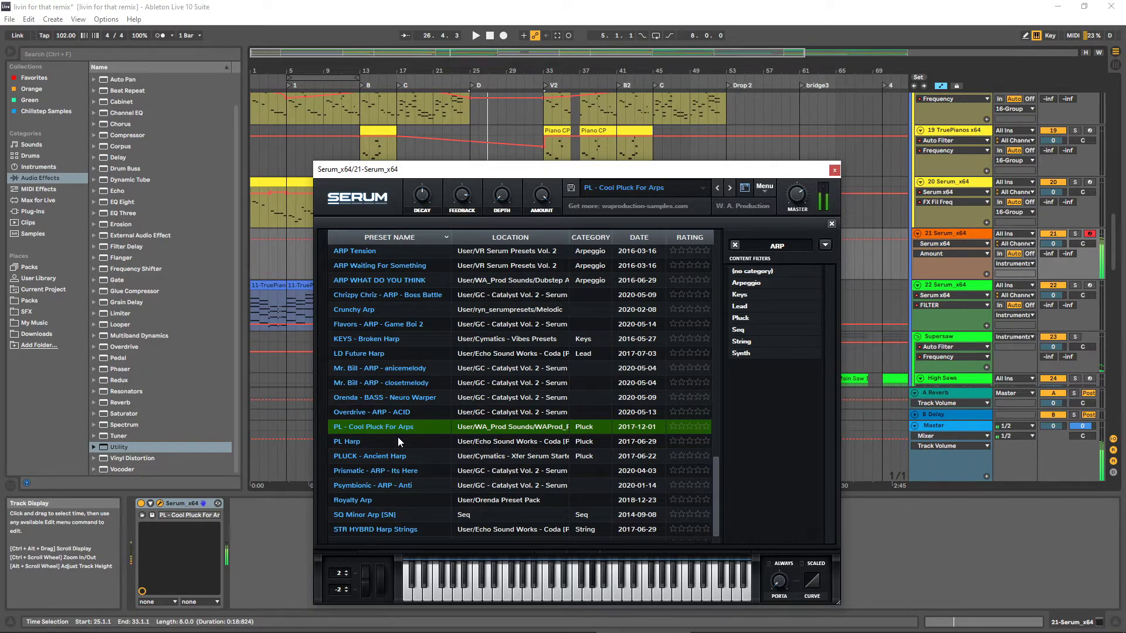
click(744, 191)
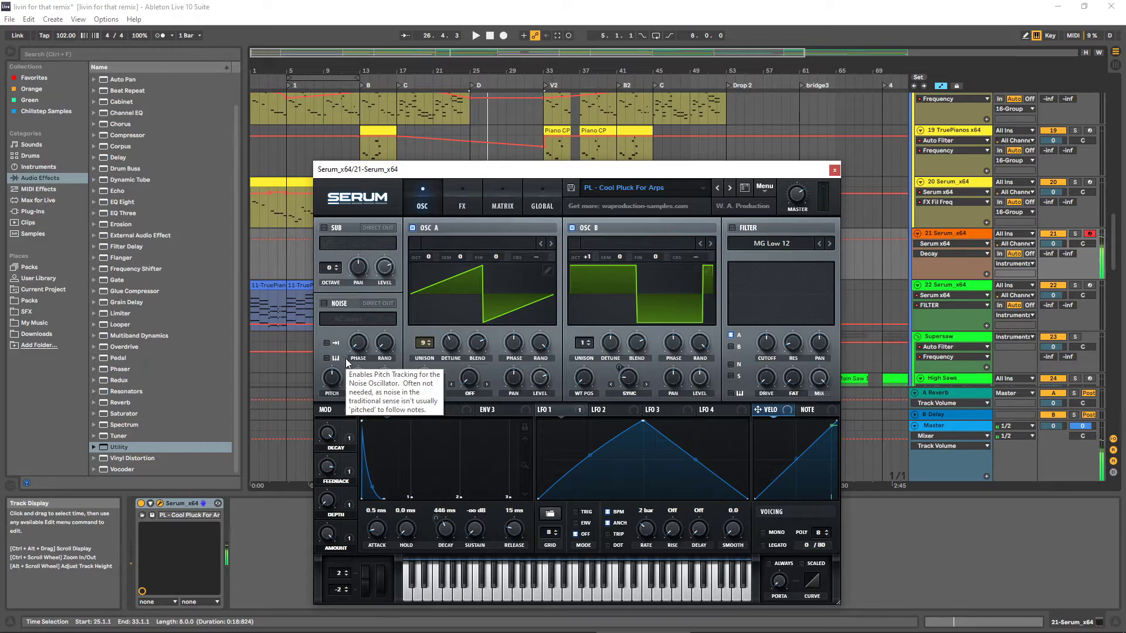
Duplicate the 21 Serum_x64 track and replace the copy's Serum with Native Instruments Massive
key(ctrl+d)
click(33, 211)
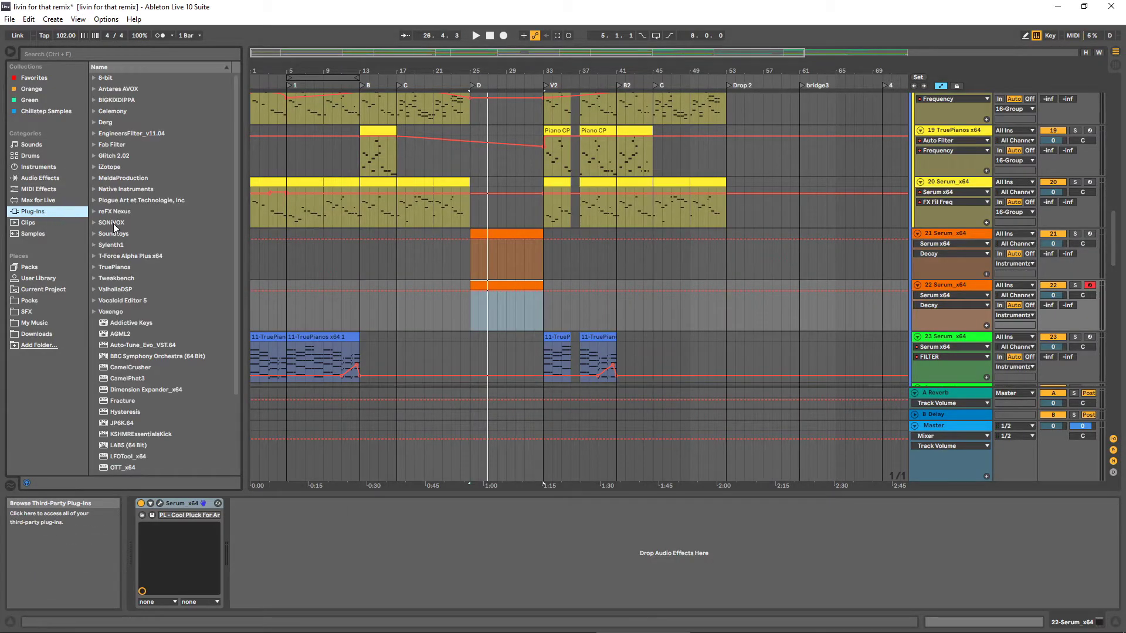
scroll(149, 230, down, 1)
click(93, 166)
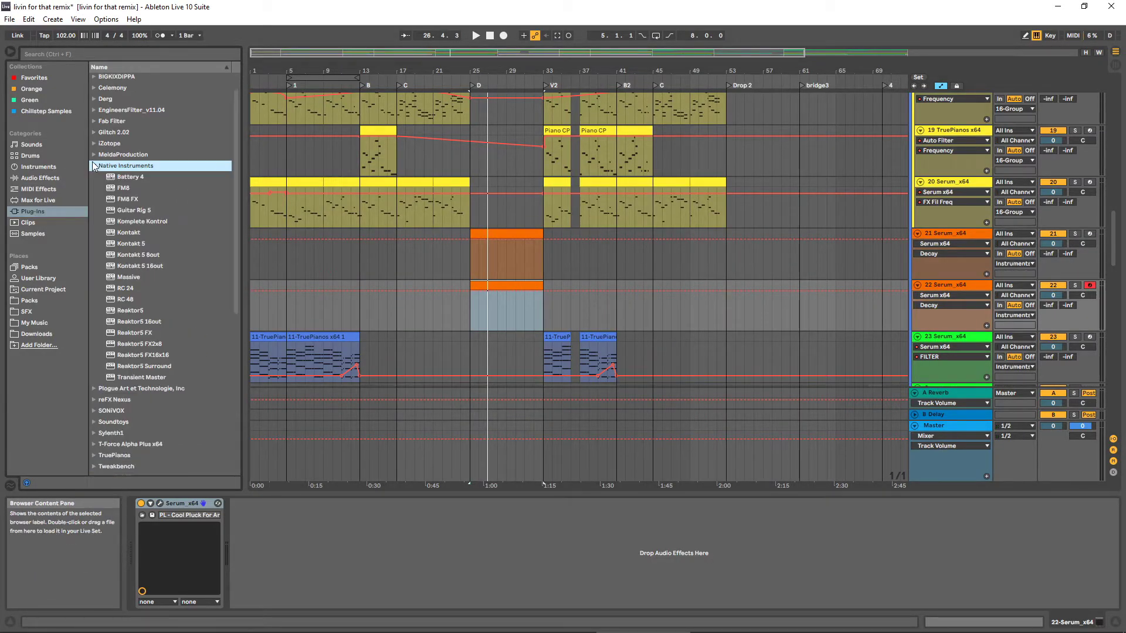
double_click(127, 278)
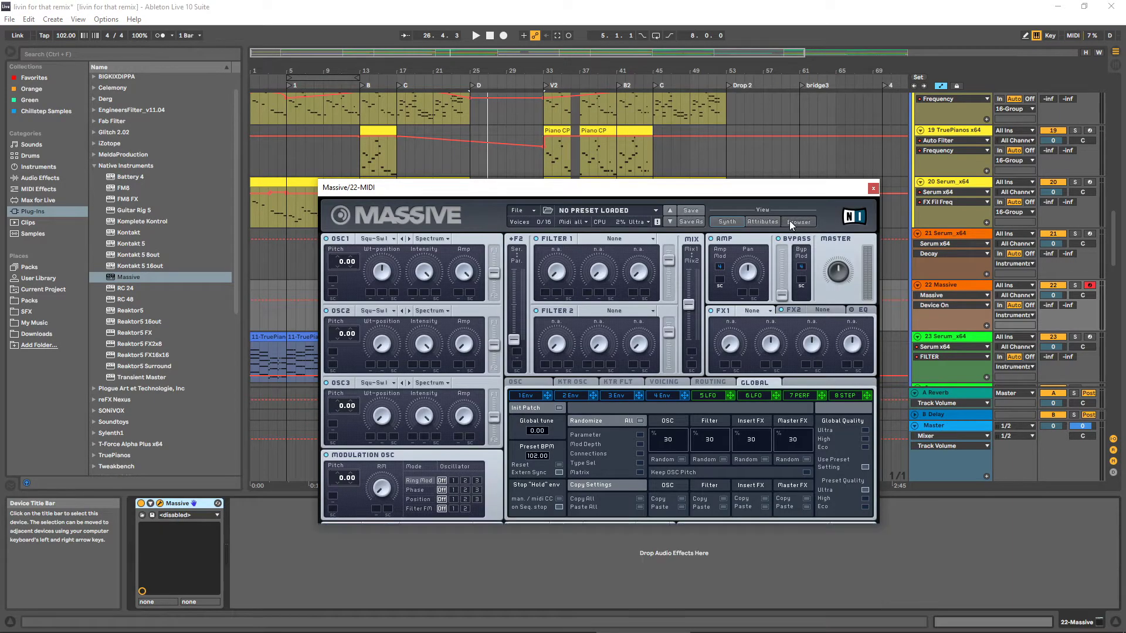
Load the LANGUAGE preset in Massive and audition it from bar 25
click(720, 352)
click(873, 188)
key(space)
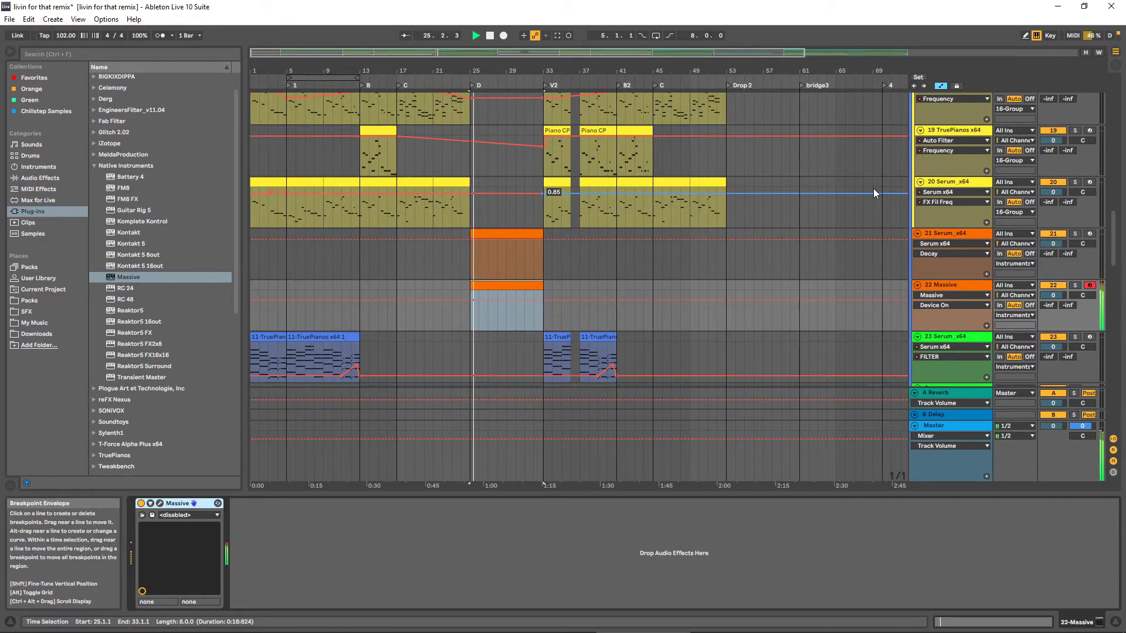
key(space)
click(160, 503)
key(space)
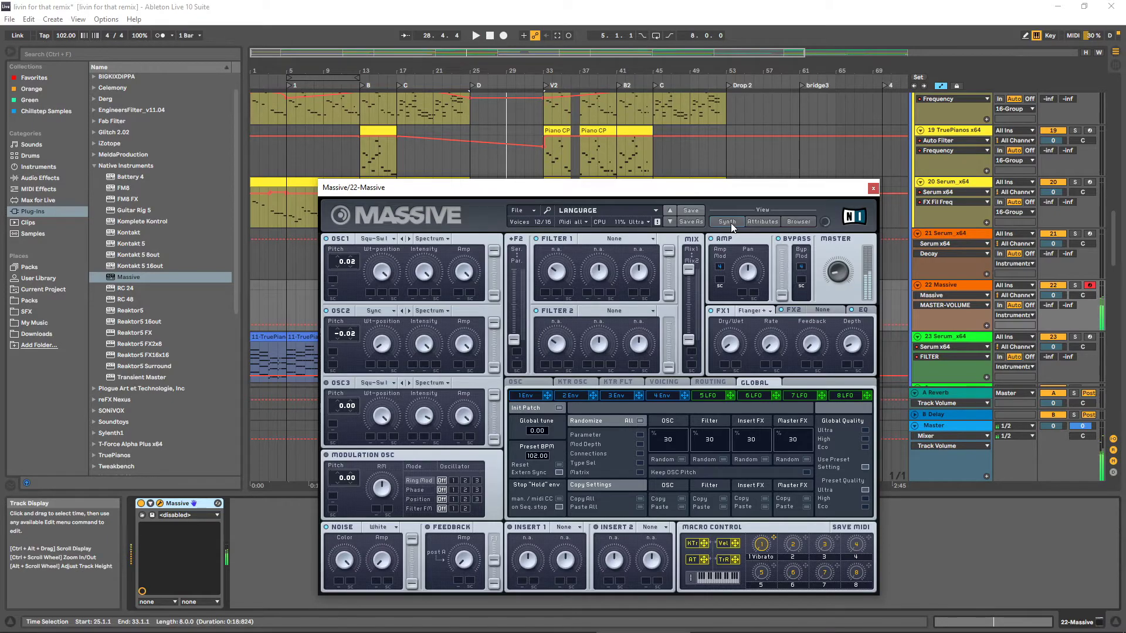
Close Massive and delete the duplicated 22 Massive track
click(872, 188)
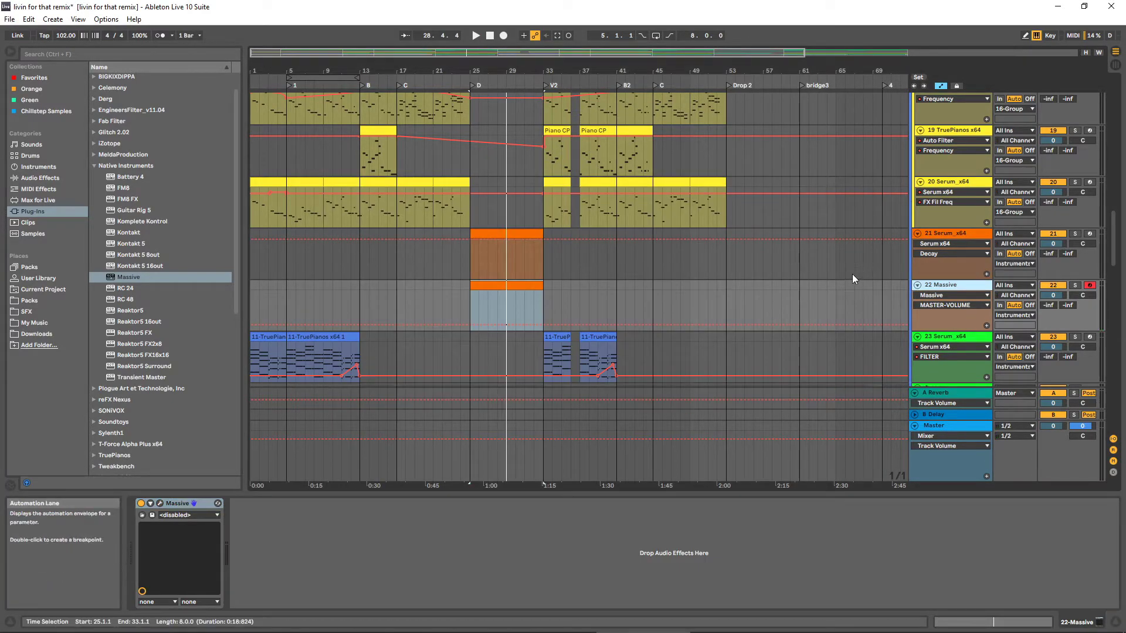
key(Delete)
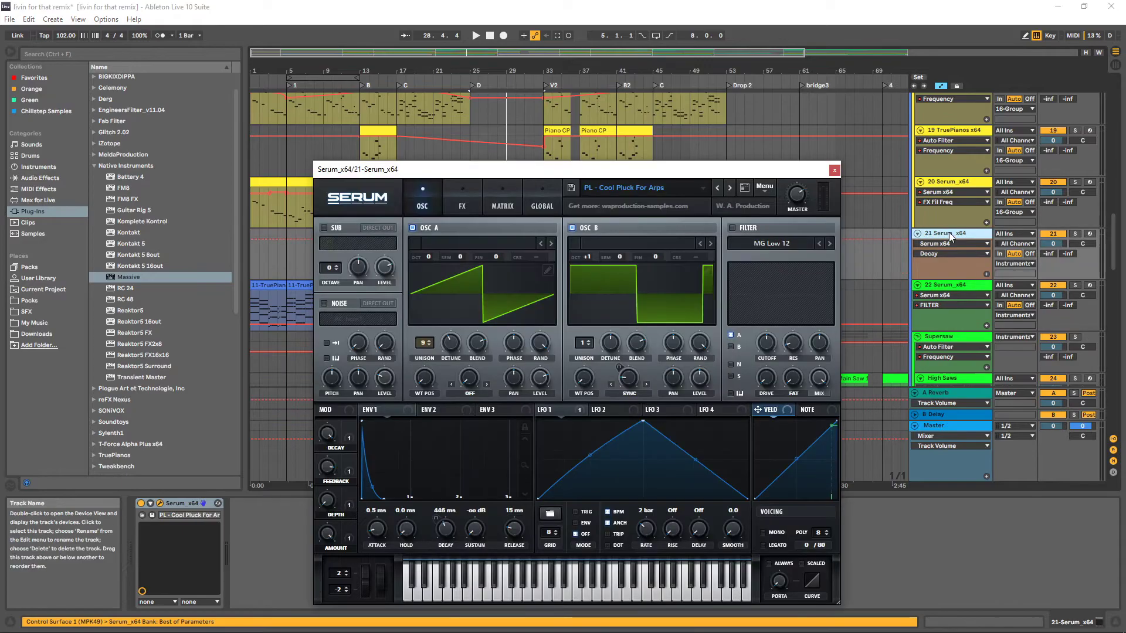
Load the ARP - ASOT preset in track 21's Serum, arm the track and audition it over the drop
click(691, 193)
mouse_move(621, 318)
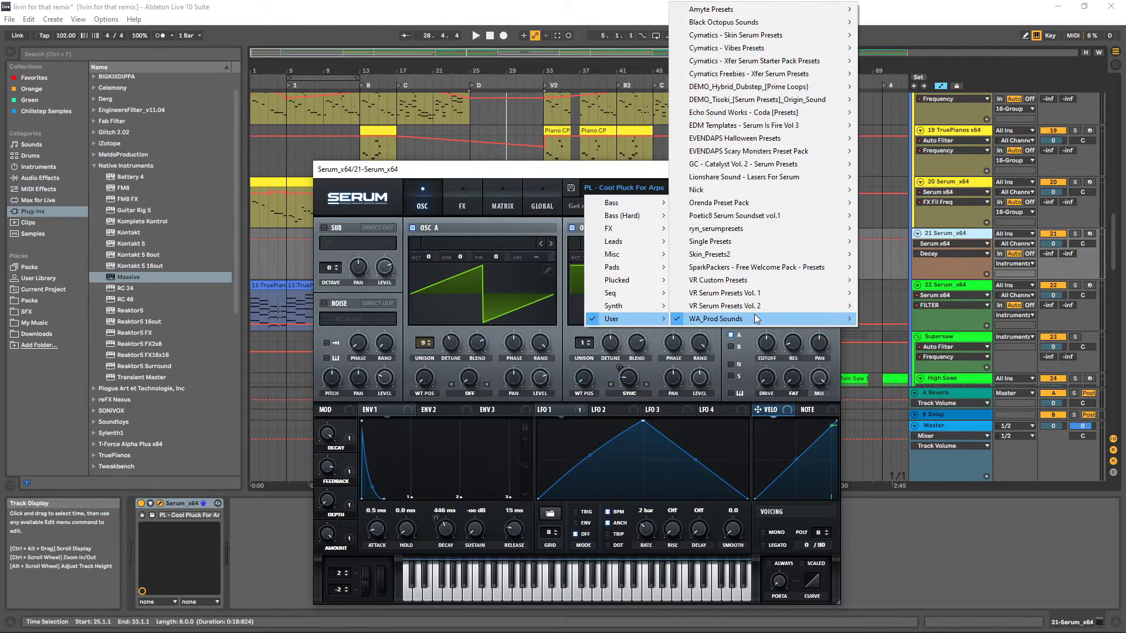
click(602, 169)
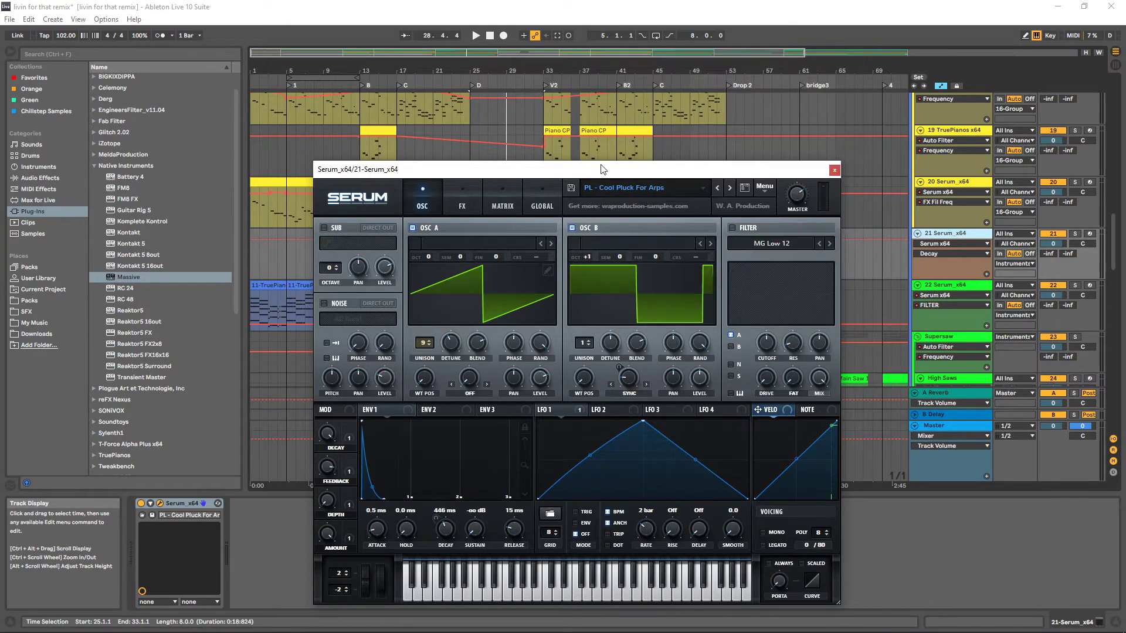
click(743, 188)
click(404, 298)
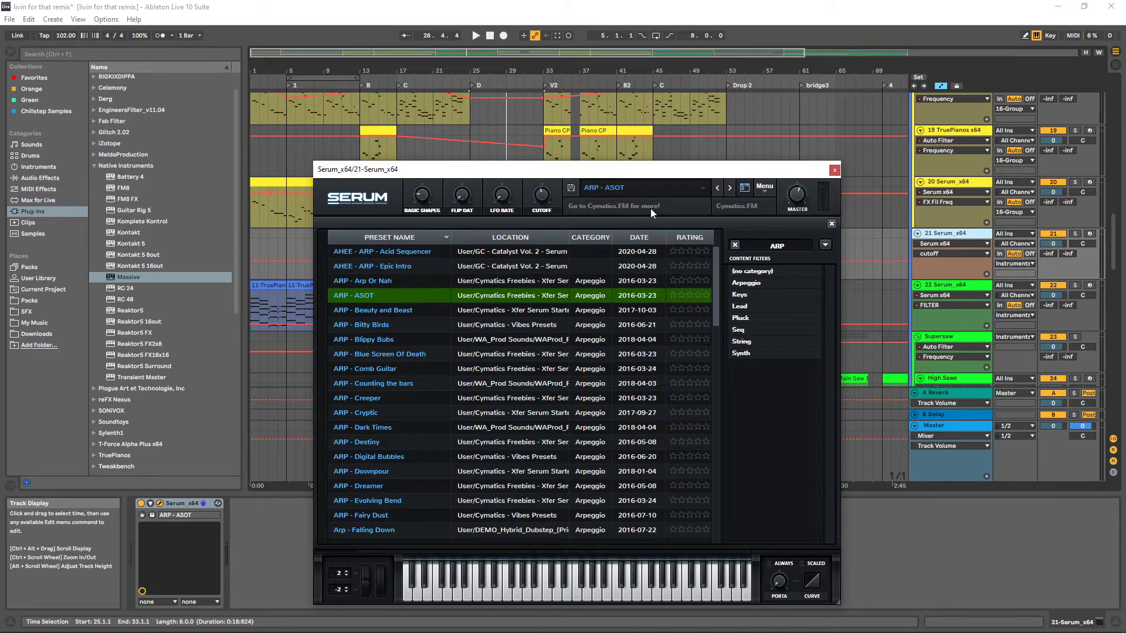
click(744, 188)
key(space)
click(1089, 234)
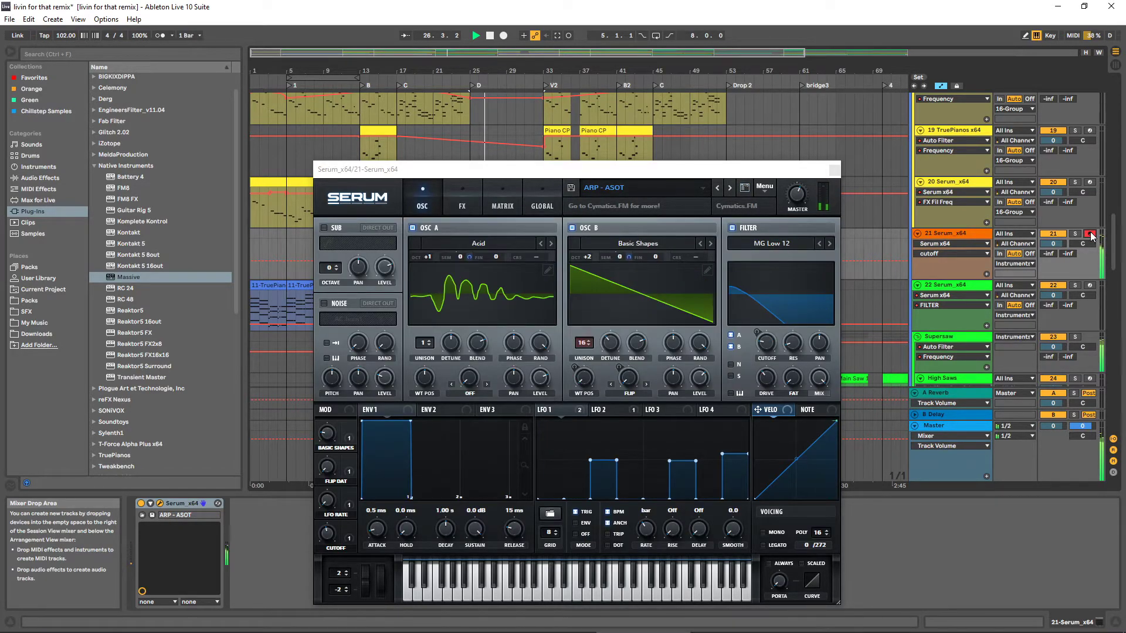
key(space)
click(833, 169)
Open the empty orange 21 Serum_x64 clip and write the descending eighth notes F#4, D#4, B3 and G#3 from its start
click(517, 236)
double_click(517, 236)
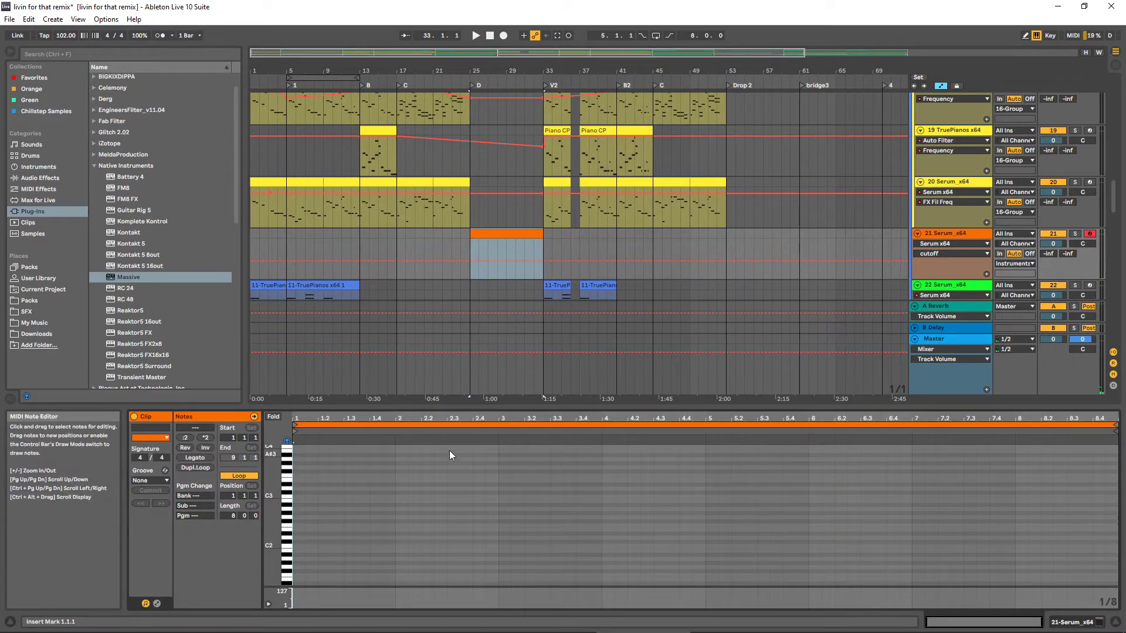
drag(449, 410, 387, 292)
scroll(350, 433, up, 2)
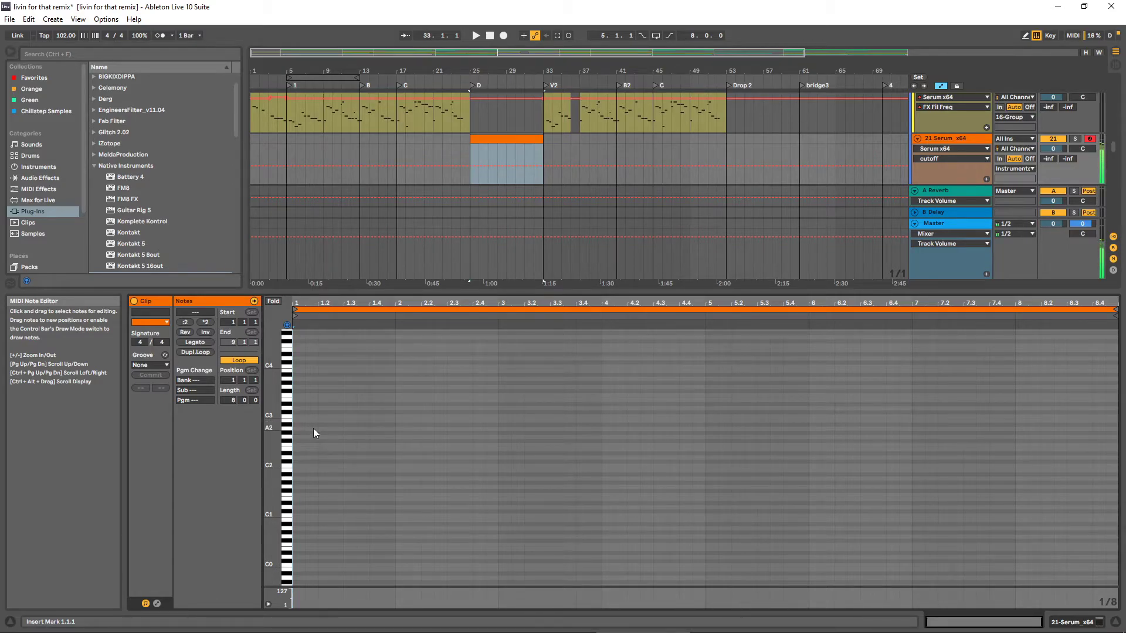
drag(271, 400, 309, 400)
scroll(308, 399, up, 3)
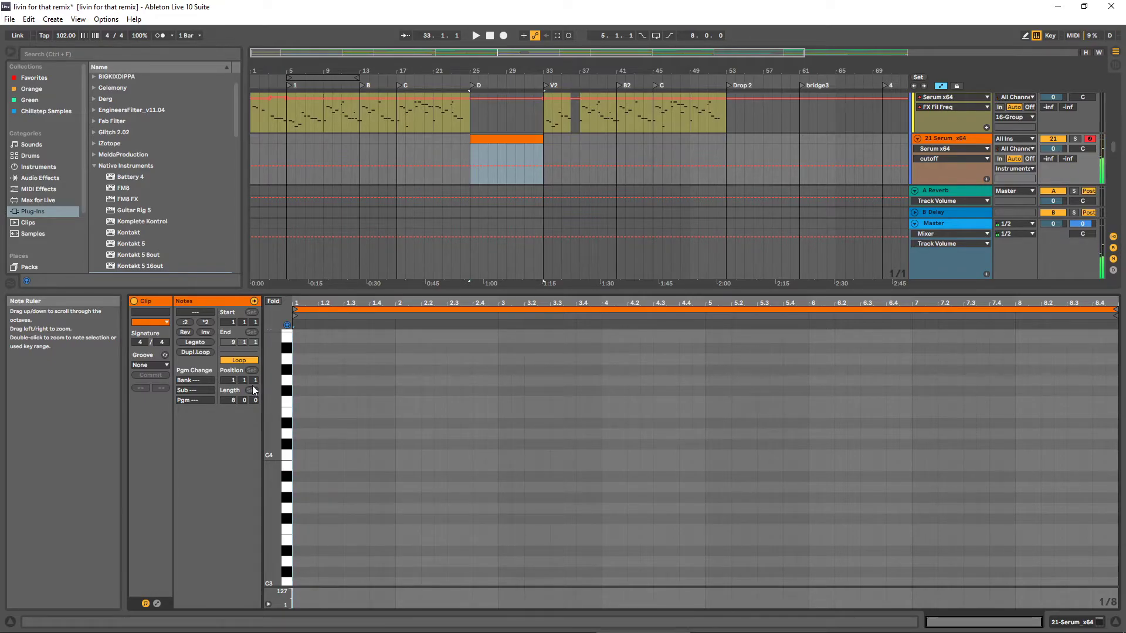
key(ctrl+shift+c)
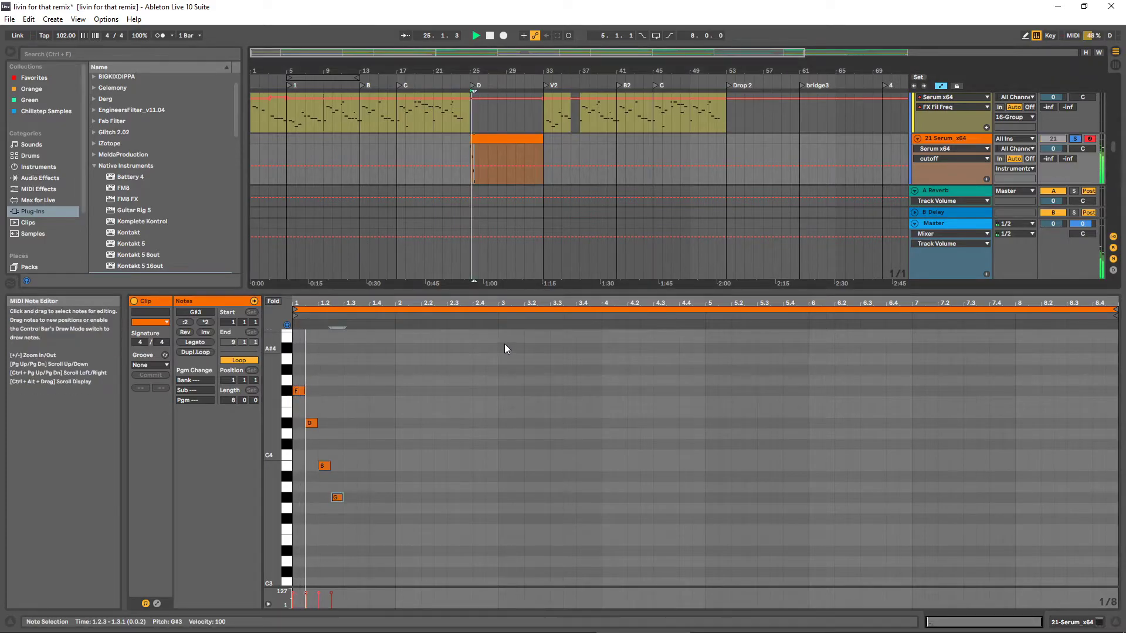
key(space)
Halve the timing of the four-note run twice, duplicate it directly after itself and play it
drag(298, 374, 337, 509)
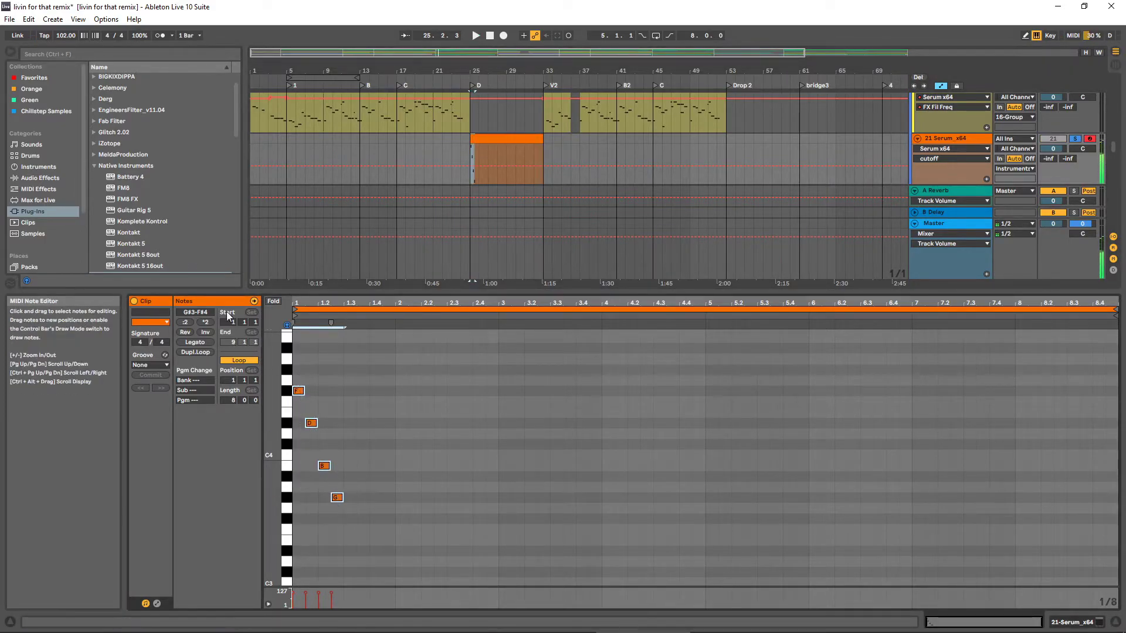
click(188, 323)
click(188, 322)
key(space)
key(plus)
key(ctrl+d)
key(space)
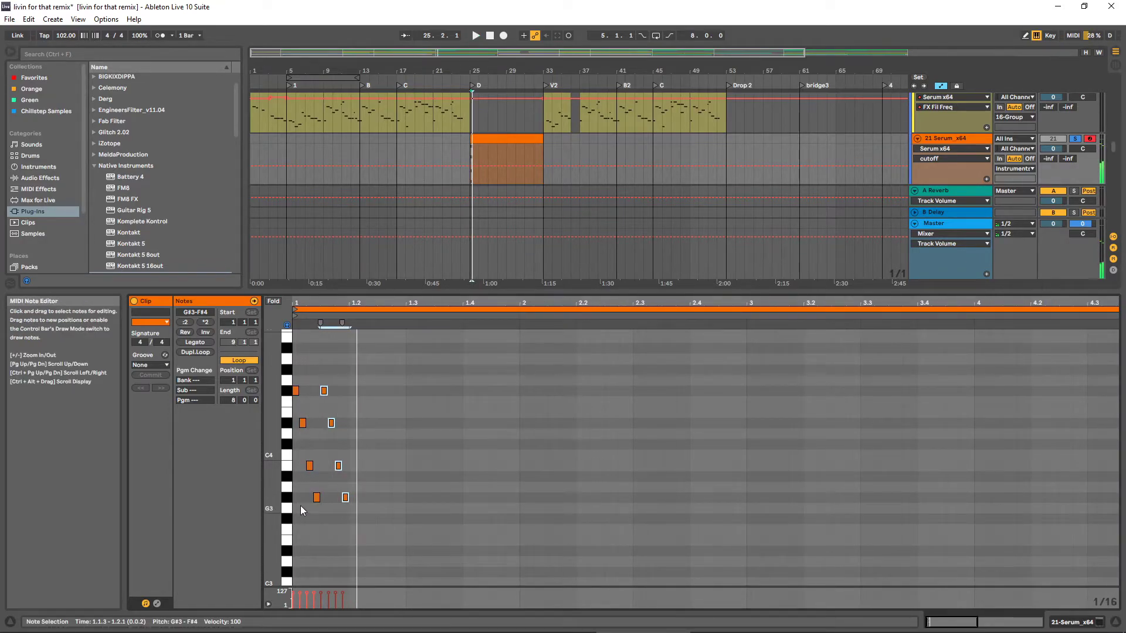
Halve the run's timing again, repeat it to fill the clip's first beat and duplicate that beat onto beat two
click(307, 396)
drag(292, 373, 321, 504)
click(186, 323)
key(space)
mouse_move(322, 376)
mouse_down()
mouse_move(360, 552)
mouse_move(351, 544)
mouse_up()
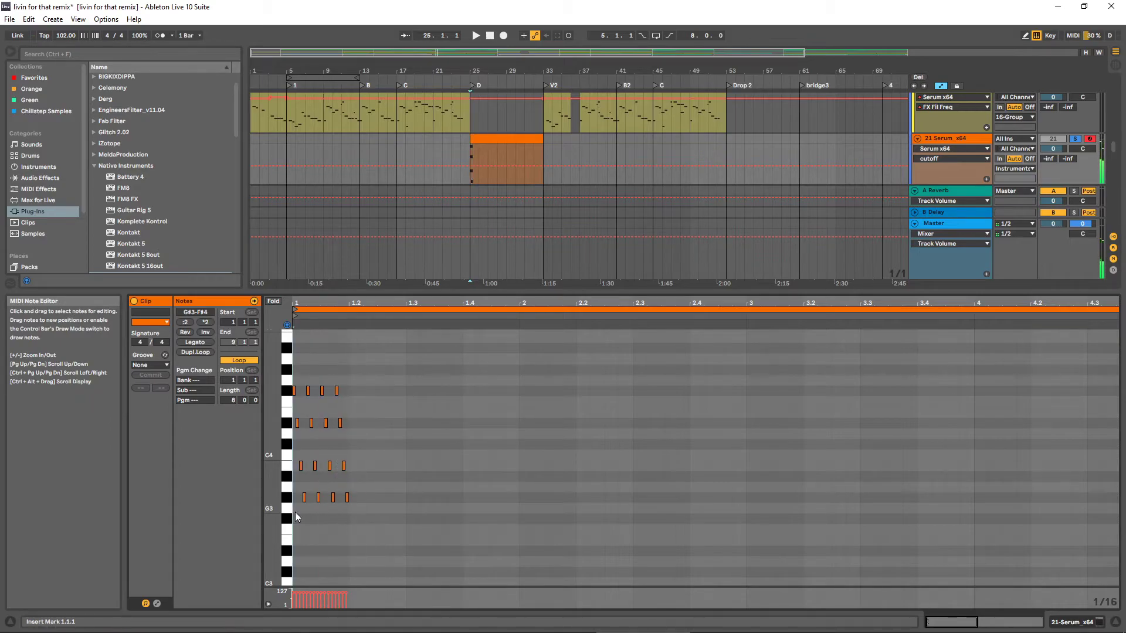
drag(294, 512, 346, 366)
key(ctrl+d)
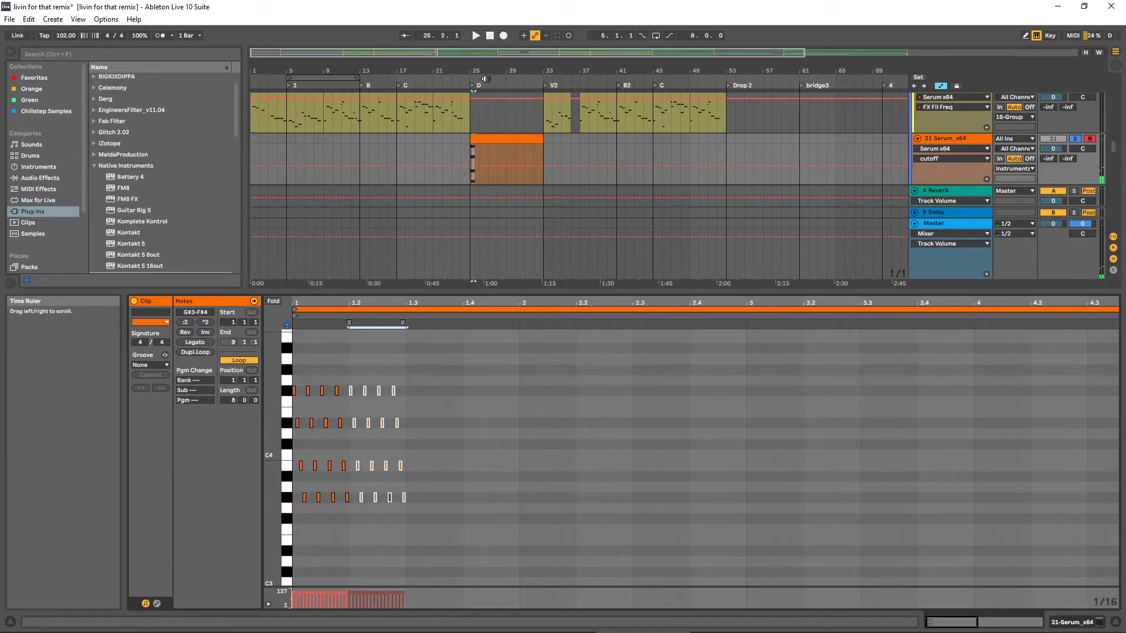
Move the orange 21 Serum_x64 clip from the drop so it starts at bar 60
drag(485, 78, 273, 82)
click(496, 145)
key(space)
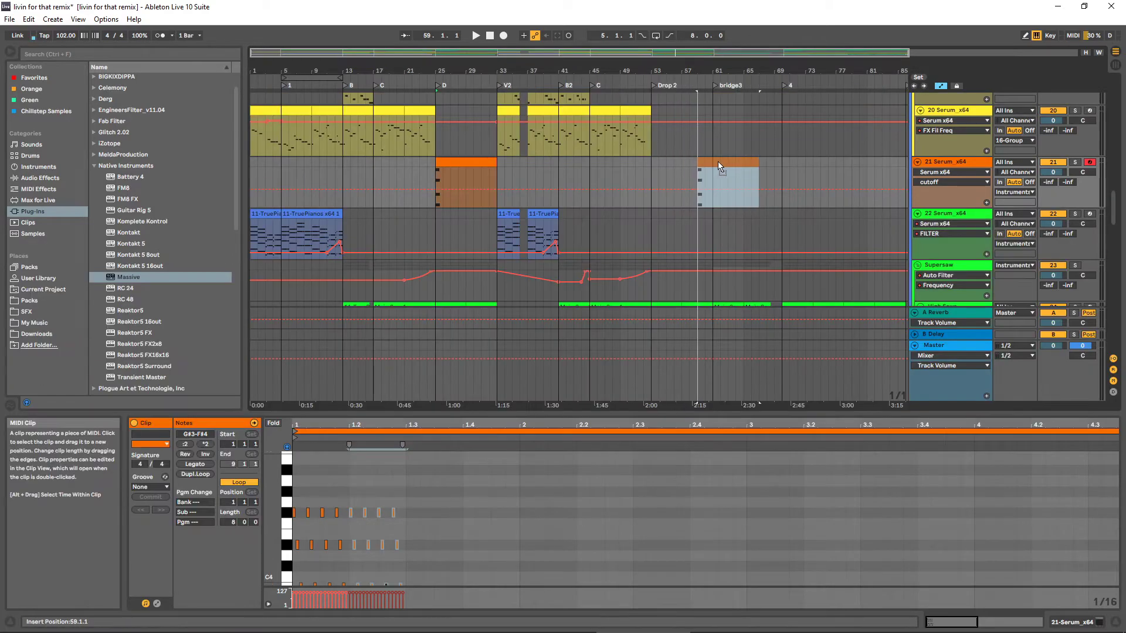
drag(717, 166, 725, 166)
ctrl+scroll(687, 166, up, 3)
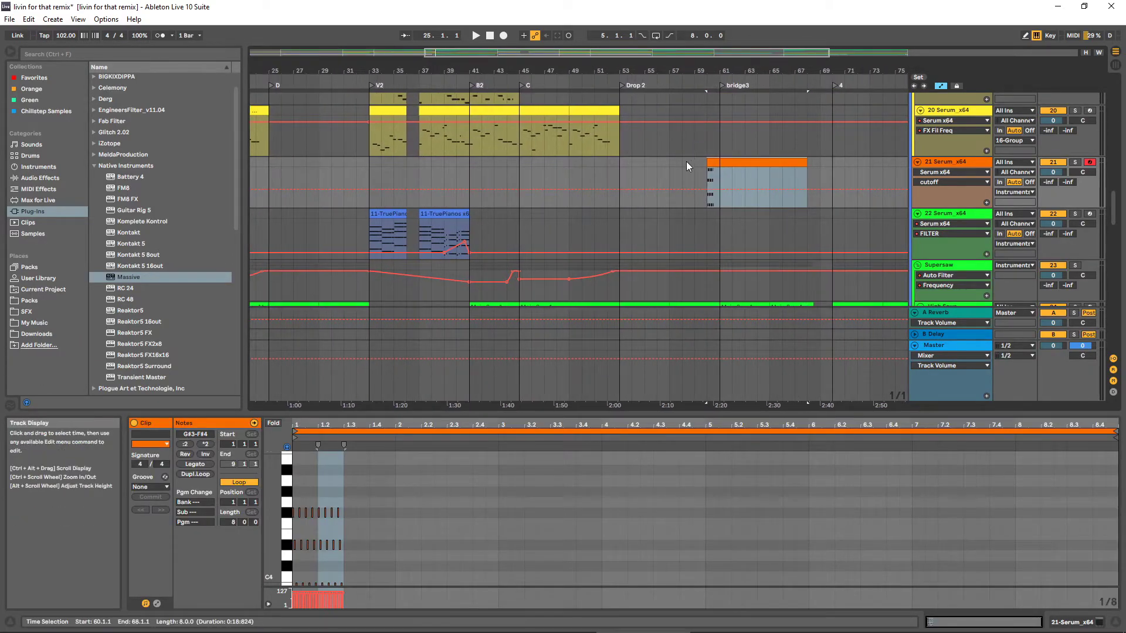
Play the arrangement from bar 58 and adjust the master volume of the Serum instrument on track 21
click(685, 160)
key(space)
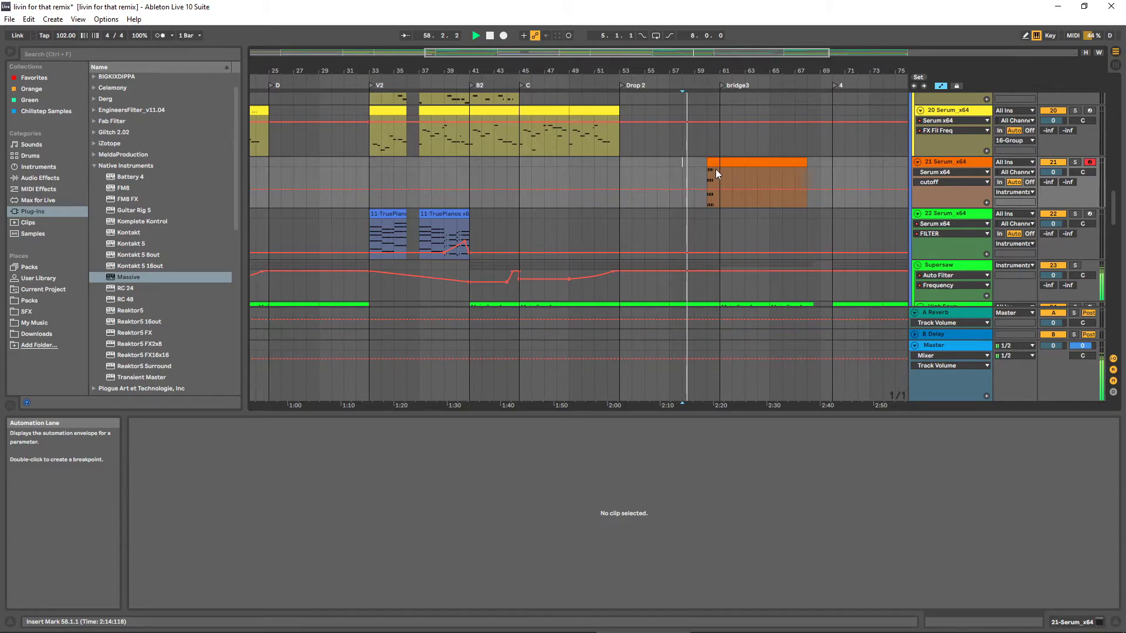
click(938, 161)
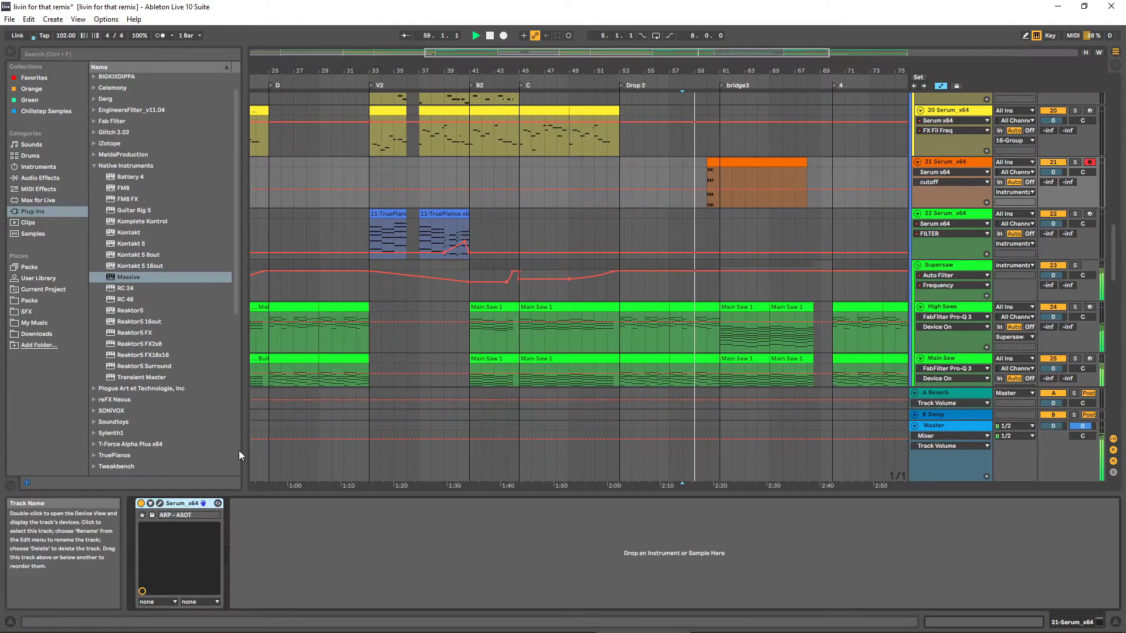
click(159, 503)
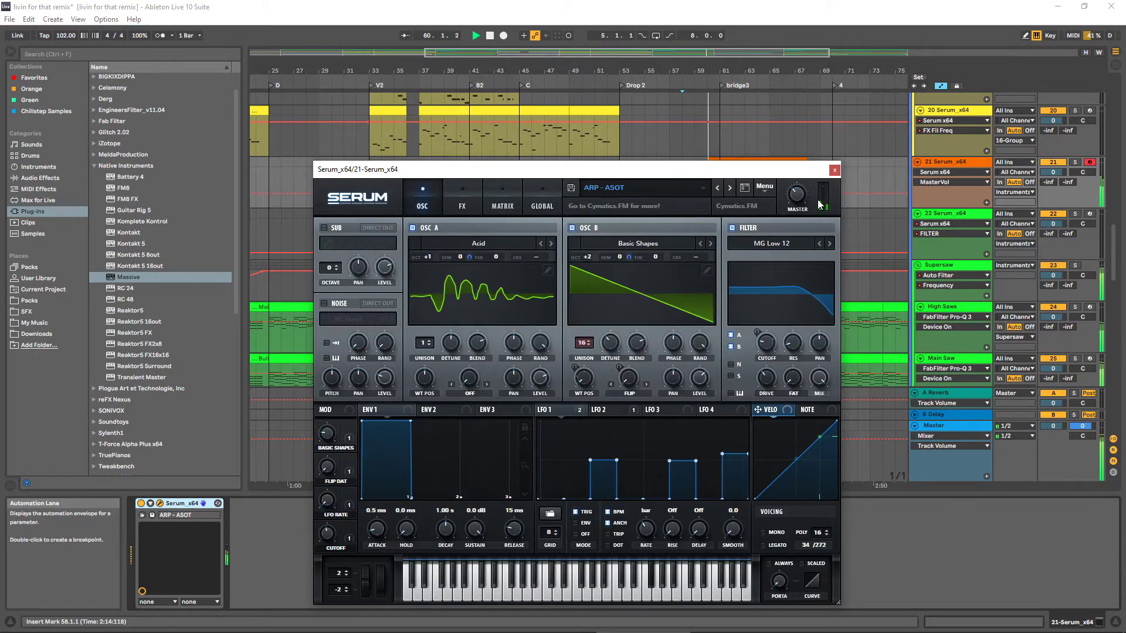
click(834, 170)
Repeat the fast run to fill the first bar of the orange bar 60 clip and play it from bar 59
double_click(710, 159)
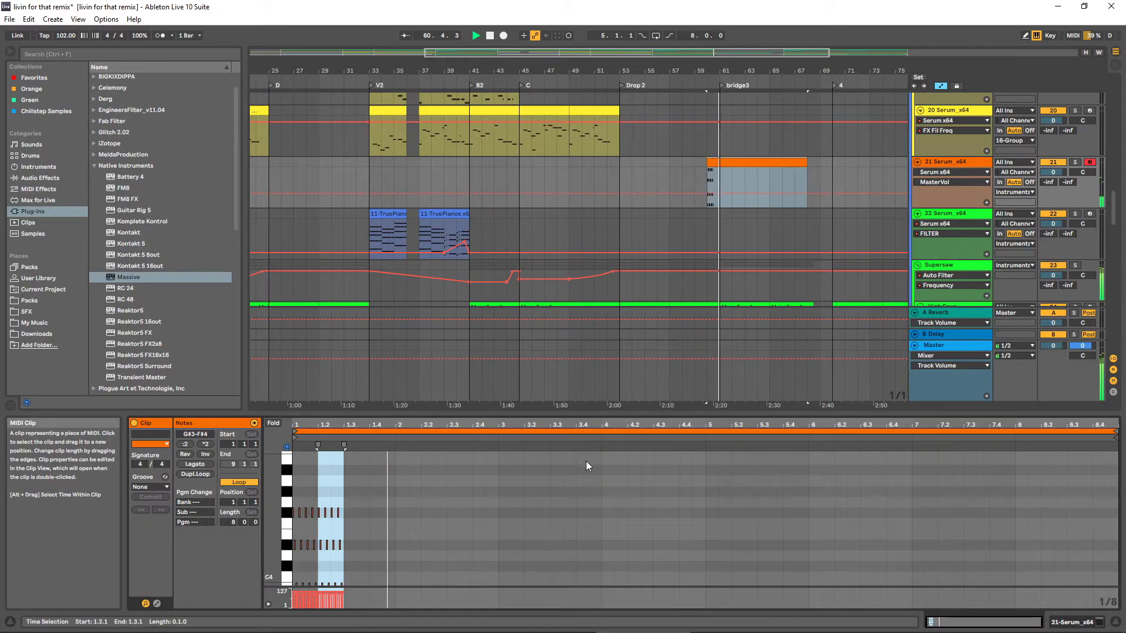
key(space)
drag(370, 412, 370, 314)
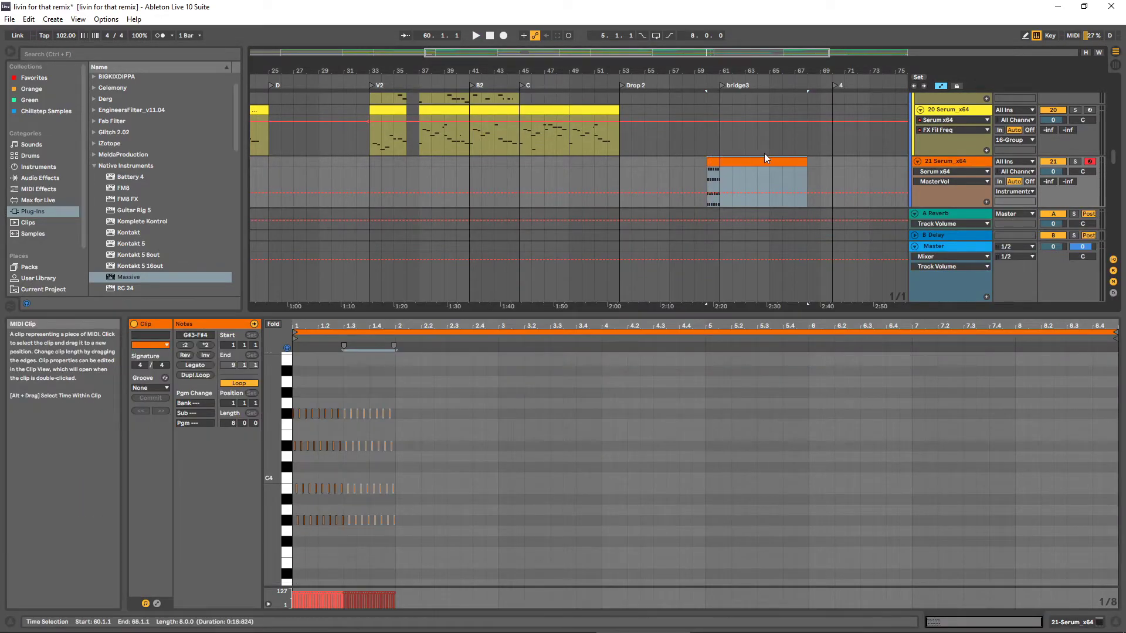
click(688, 173)
key(space)
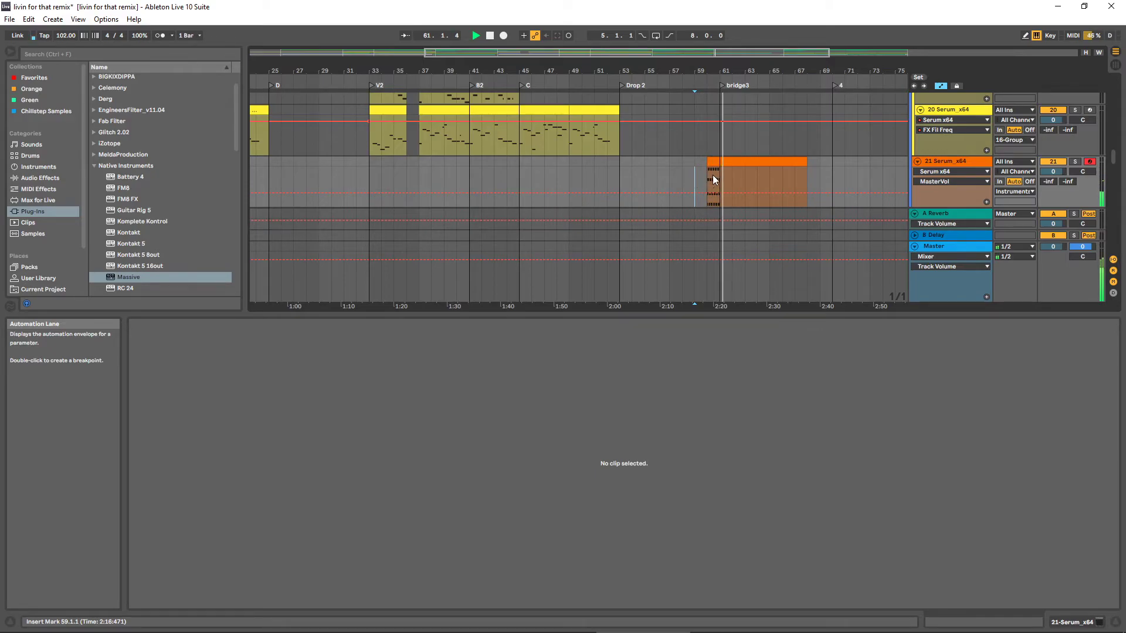
Copy the orange clip to bar 25 in section D, double the timing of all its notes and play it
click(713, 175)
key(space)
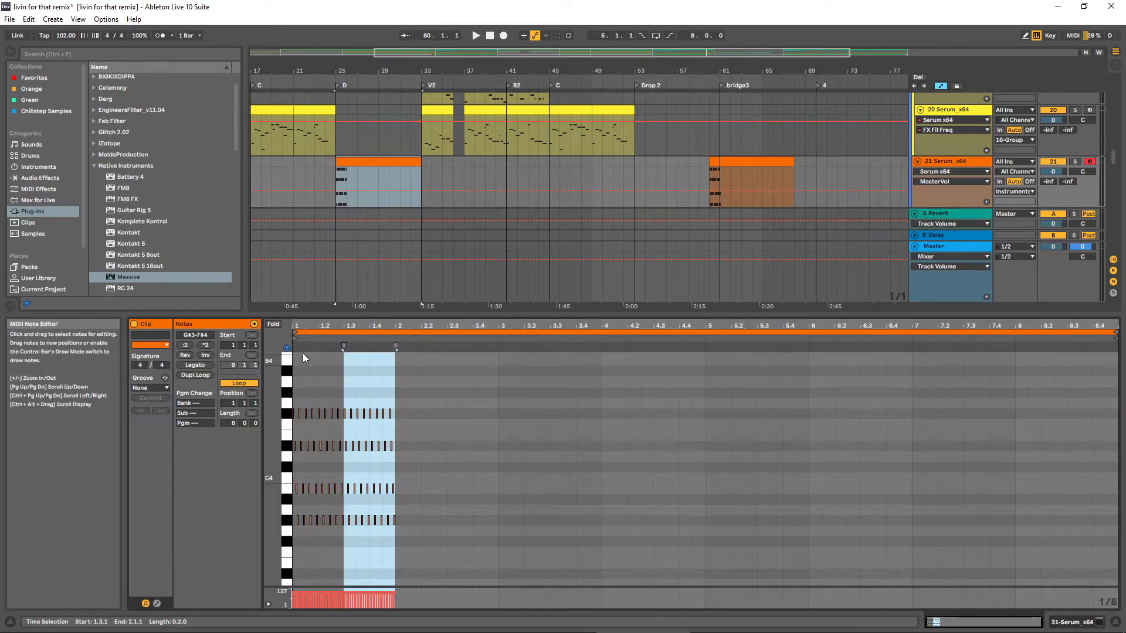
scroll(302, 353, up, 3)
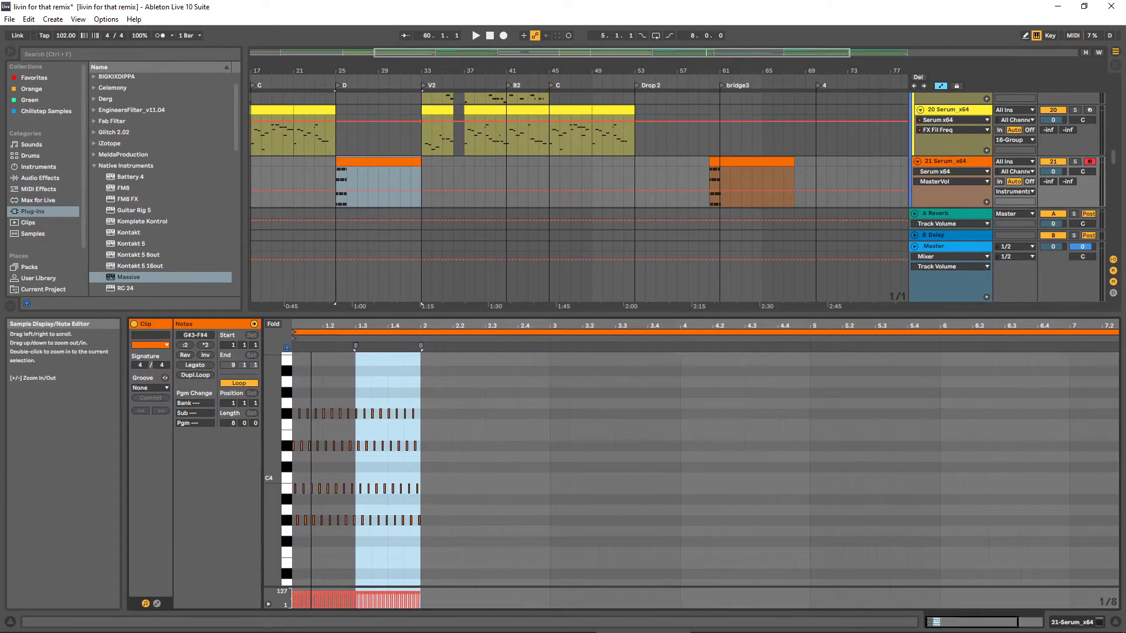
drag(464, 392, 447, 418)
key(ctrl+a)
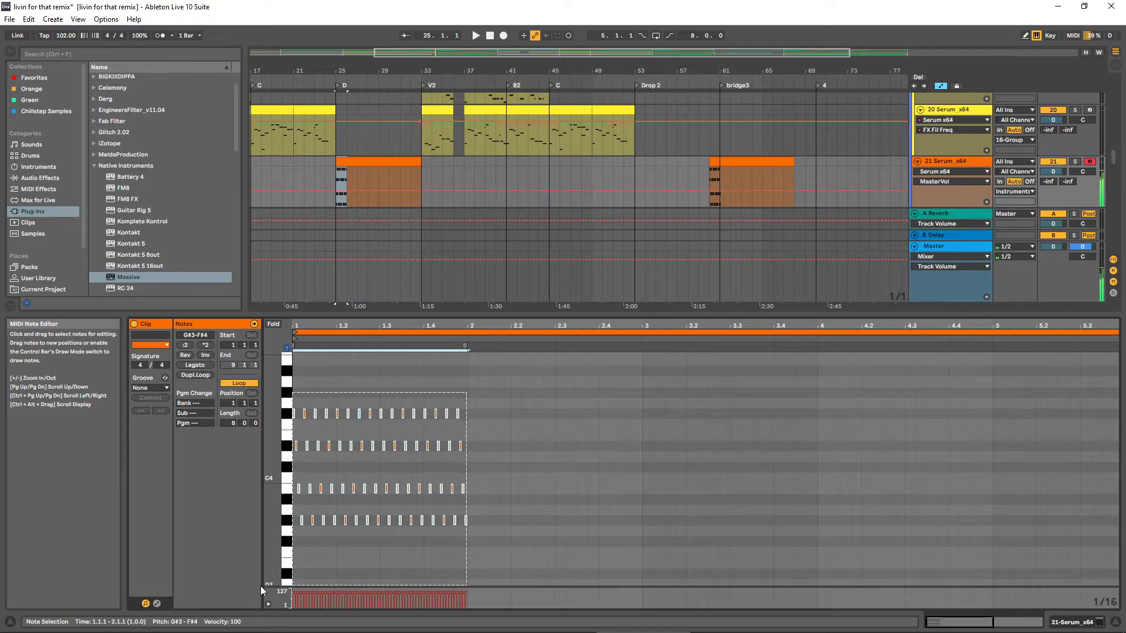
click(205, 344)
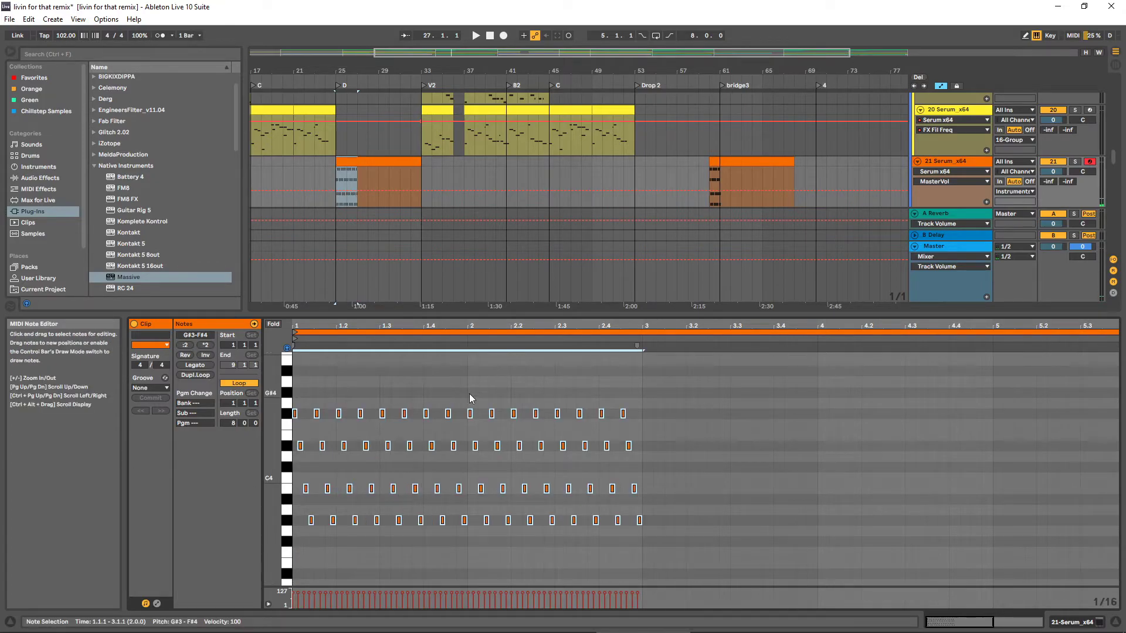
key(space)
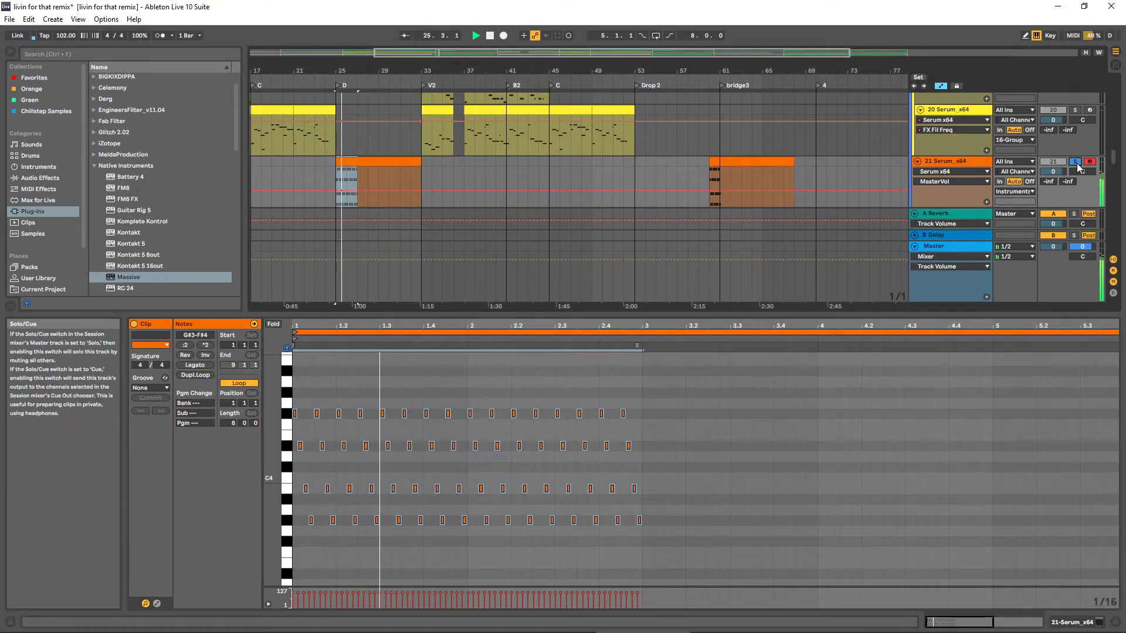
Duplicate the two-bar note pattern repeatedly until it fills the eight-bar clip at bar 25
click(632, 396)
key(ctrl+a)
key(ctrl+d)
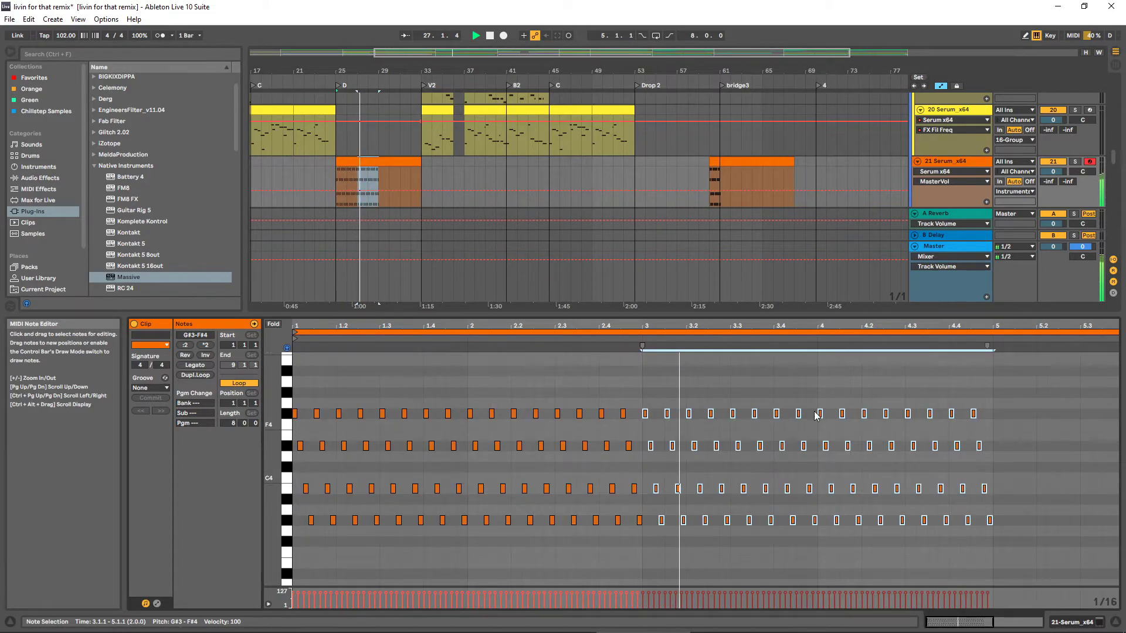
key(minus)
key(ctrl+d)
key(ctrl+d)
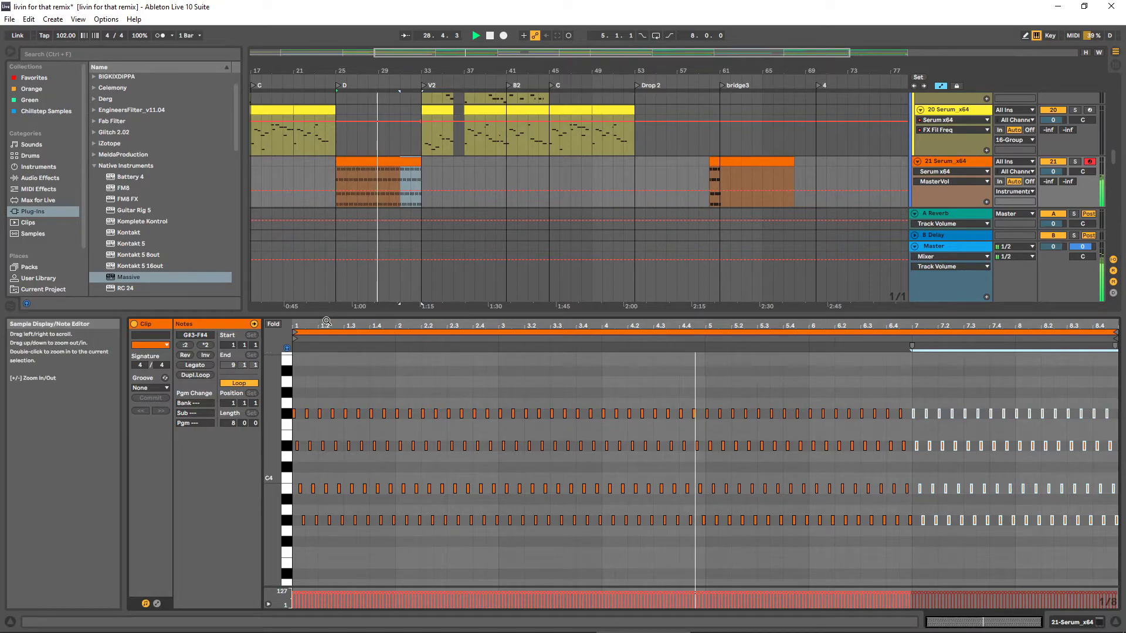
Delete all notes in the first beat of the bar 25 clip
key(plus)
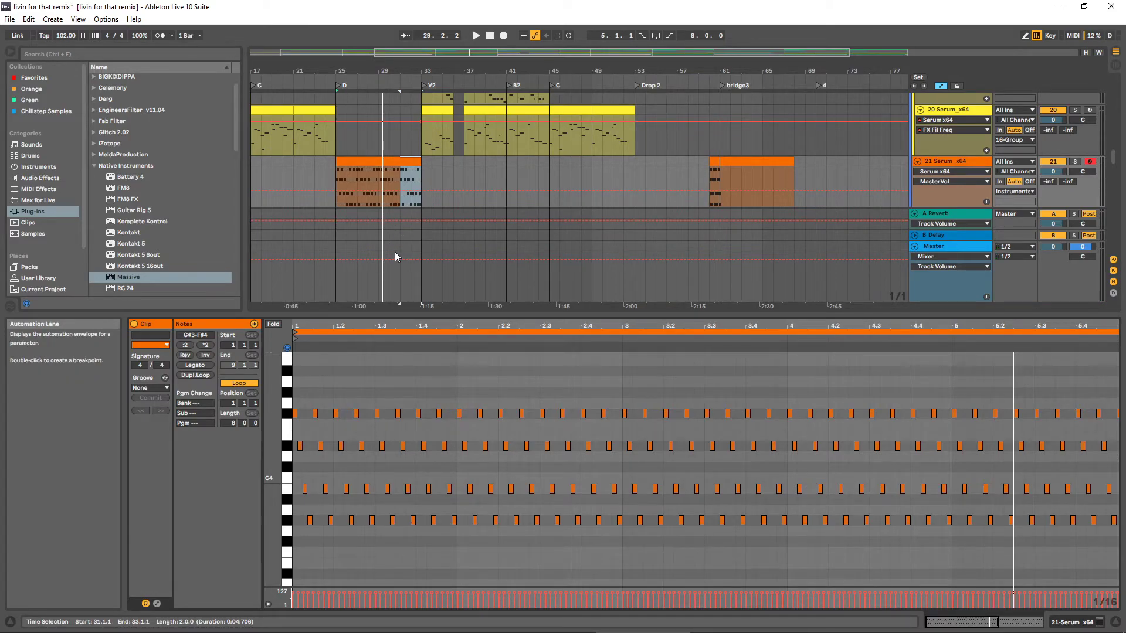
drag(295, 399, 313, 532)
key(Delete)
key(space)
drag(305, 393, 329, 522)
key(Delete)
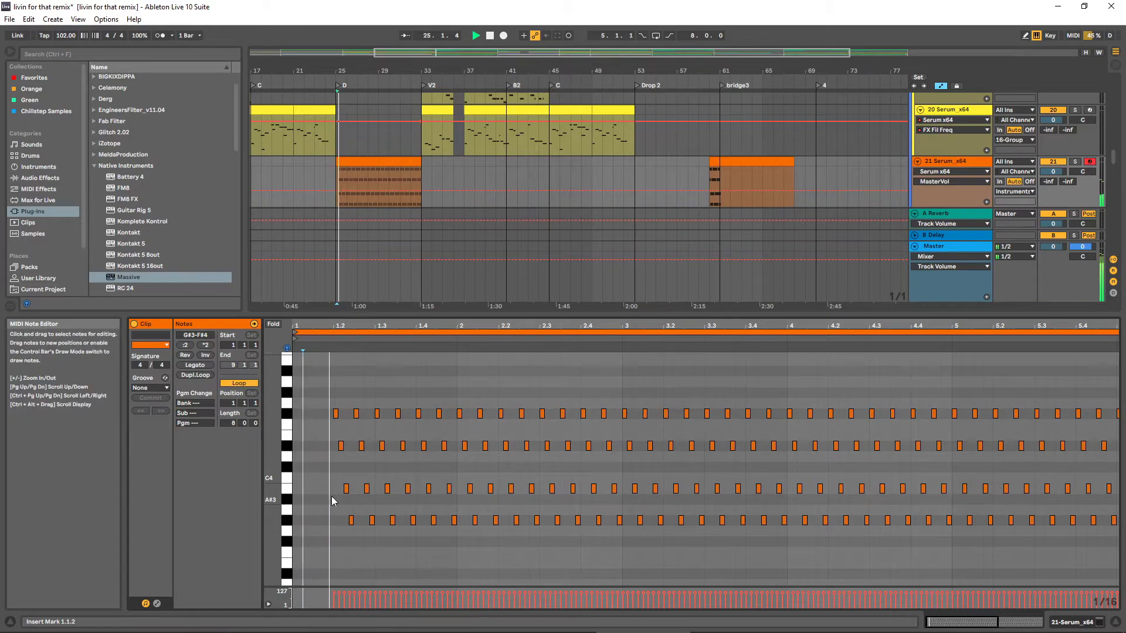
Delete the third-beat notes in the clip's first bar and all notes from its second bar onward
key(space)
drag(377, 401, 412, 534)
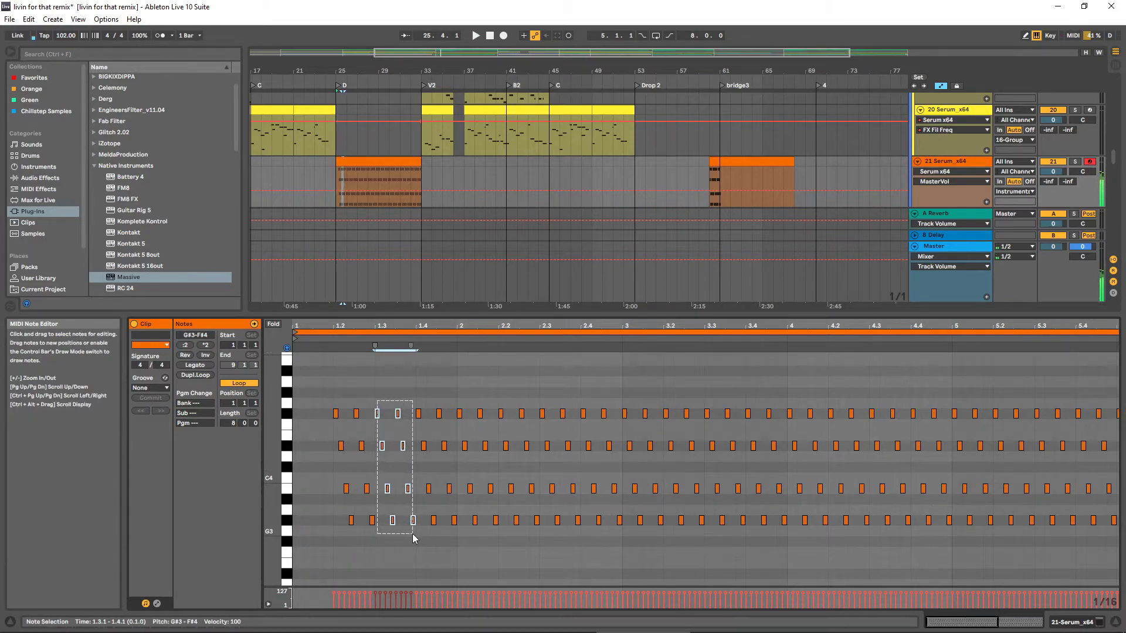
key(Delete)
drag(459, 389, 1083, 566)
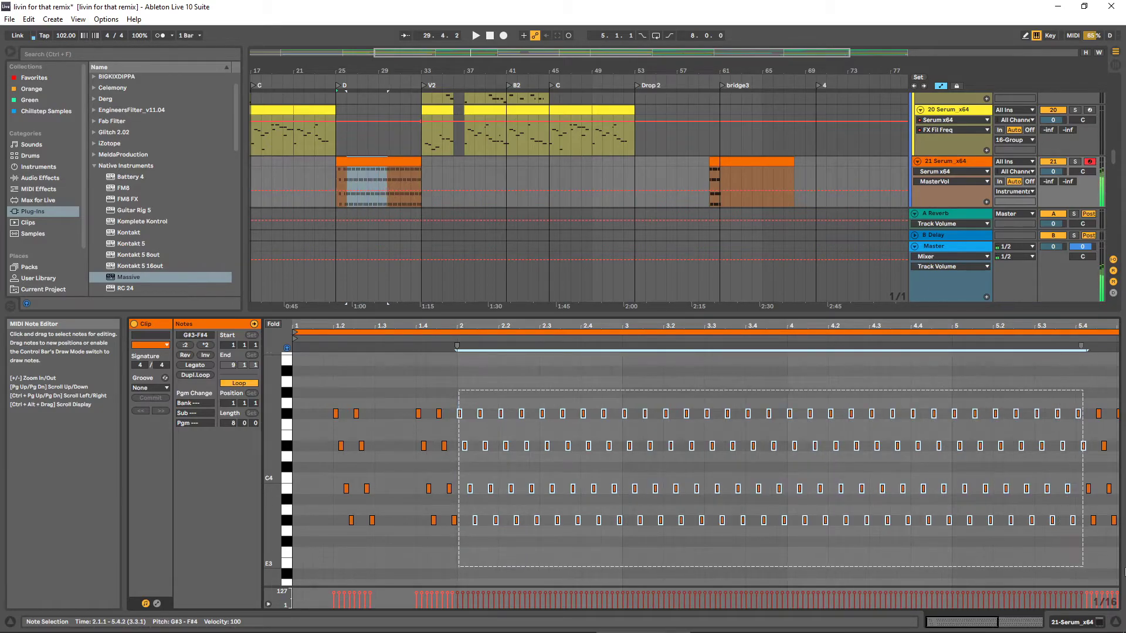
key(Delete)
Duplicate the clip's first-bar rhythm through all eight bars and play it
drag(513, 490, 406, 472)
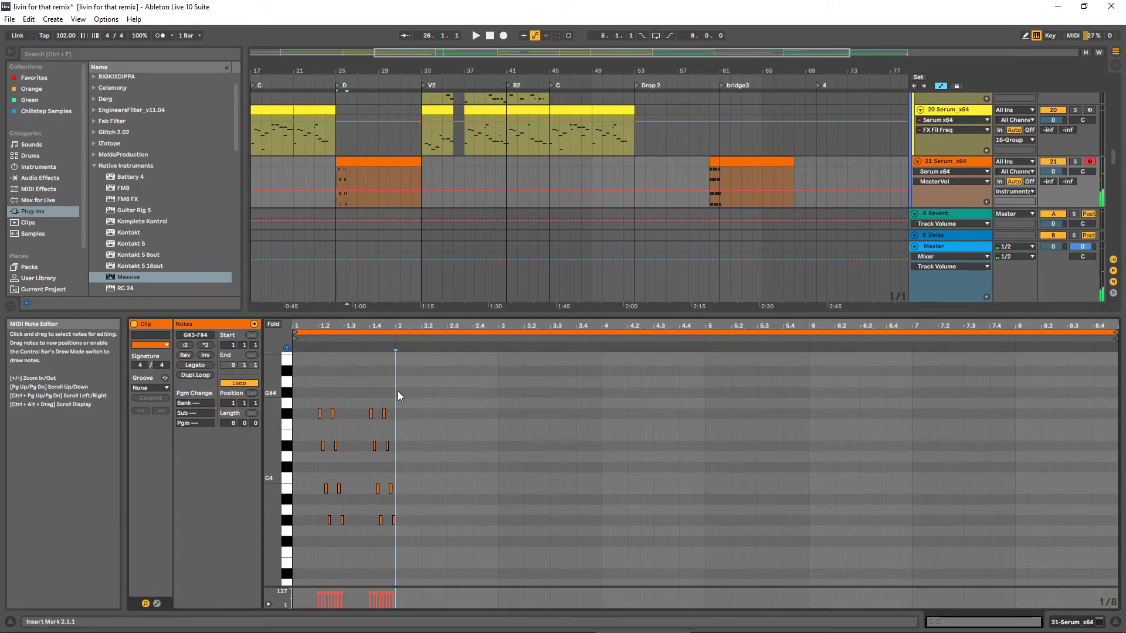
drag(293, 352, 395, 532)
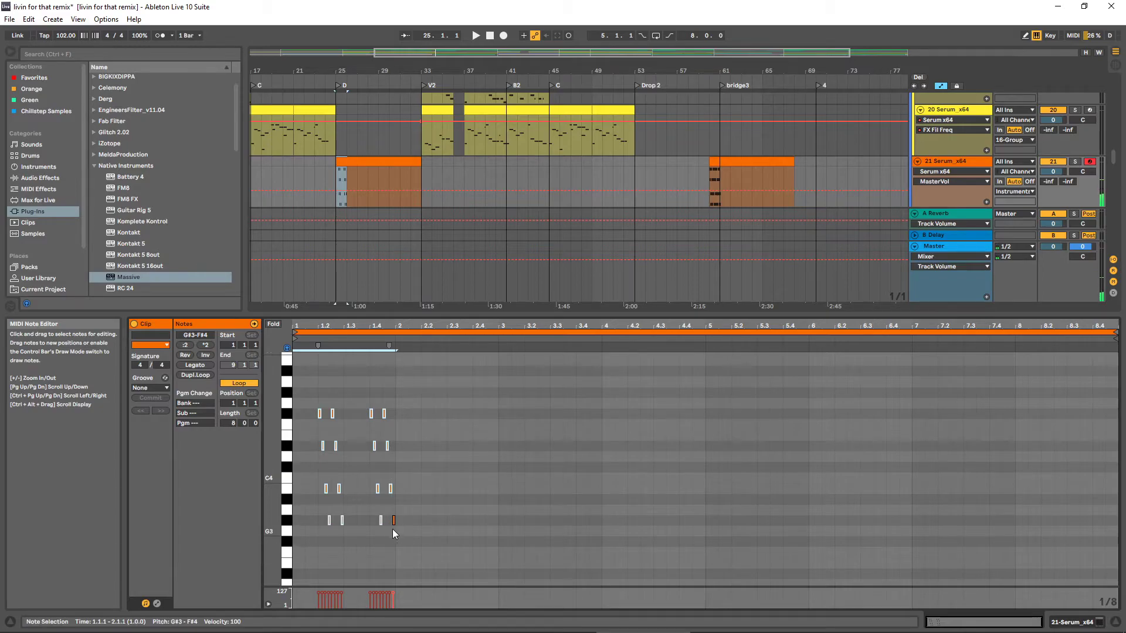
key(ctrl+d)
key(ctrl+d)
key(ctrl+d)
key(ctrl+d)
key(ctrl+d)
key(ctrl+d)
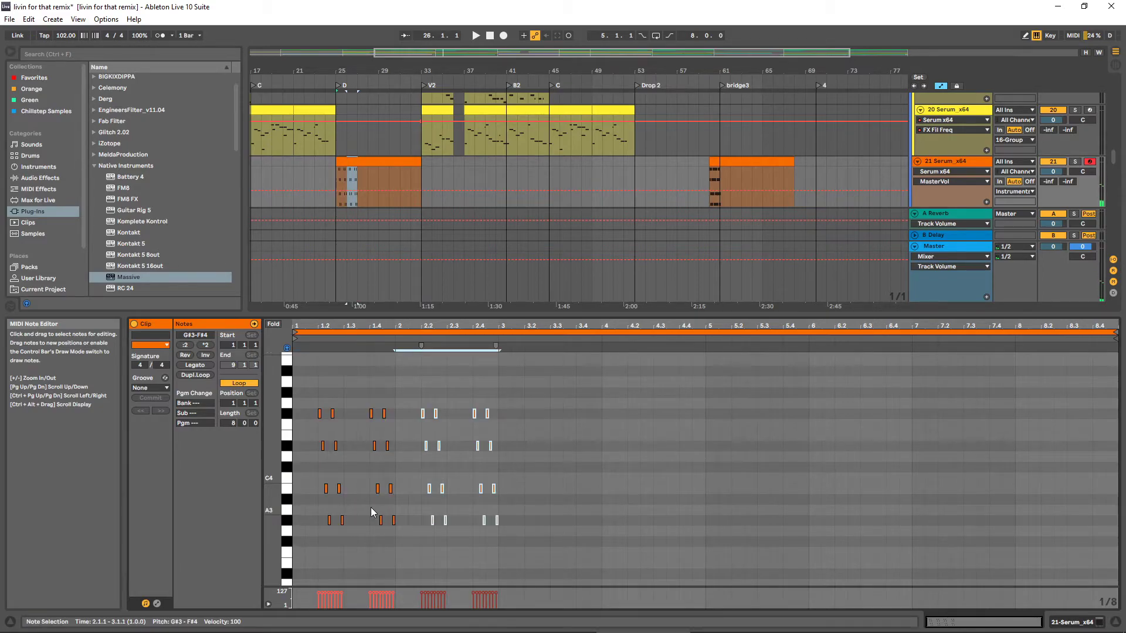
key(ctrl+d)
key(space)
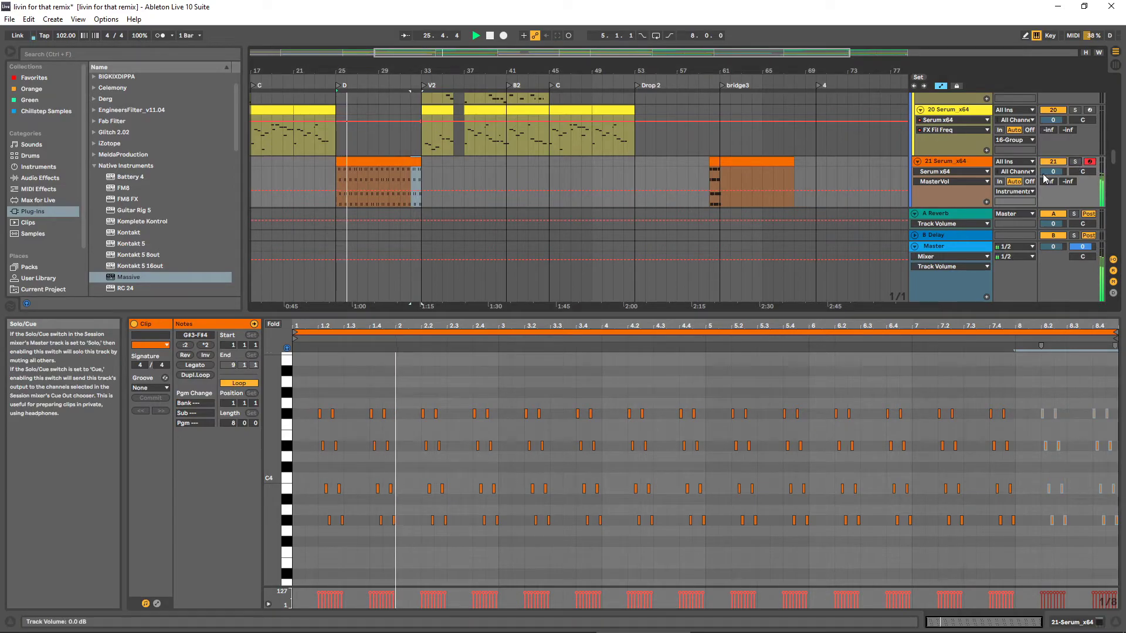
Copy the orange bar 25 clip to Drop 2 at bar 53 and trim the bar 60 clip to end at bar 61
click(940, 161)
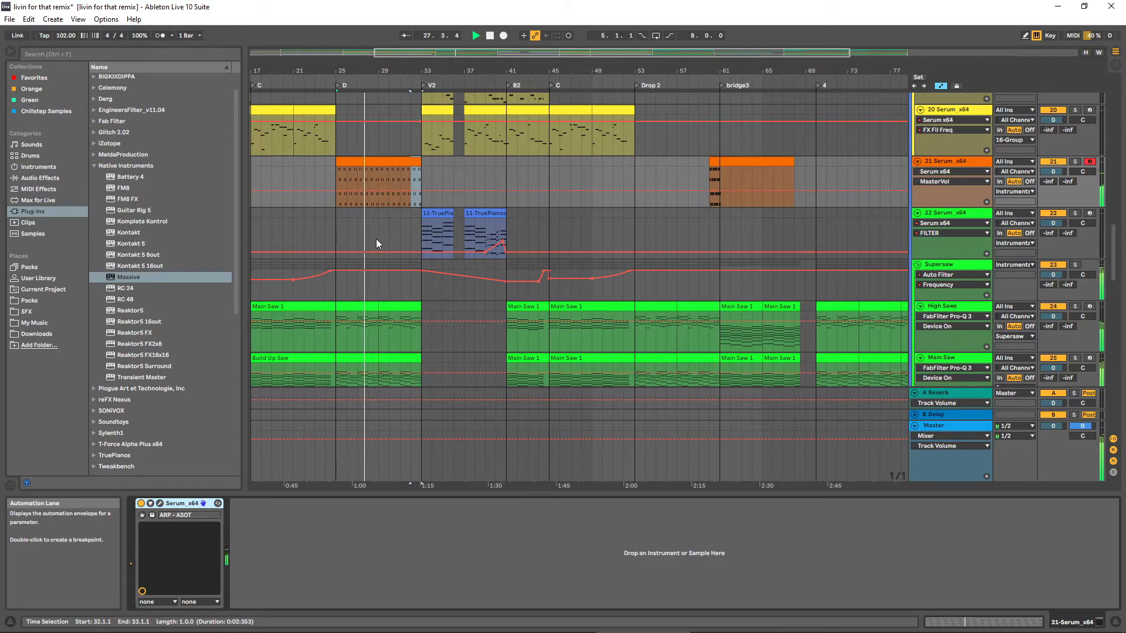
scroll(378, 237, up, 2)
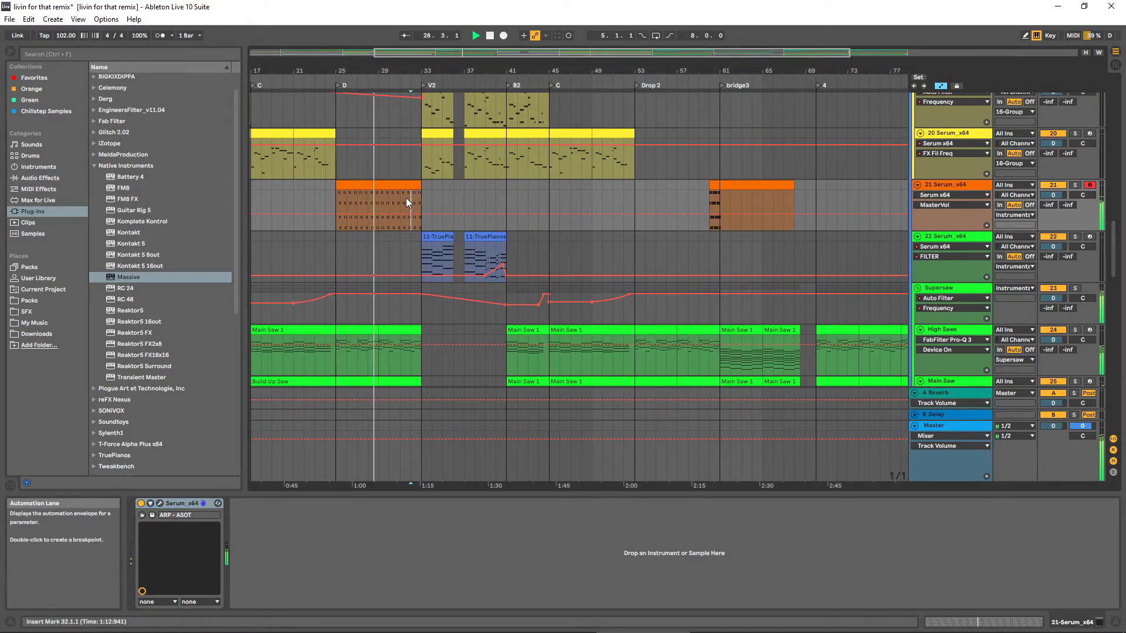
drag(410, 197, 328, 186)
drag(338, 189, 647, 194)
click(713, 187)
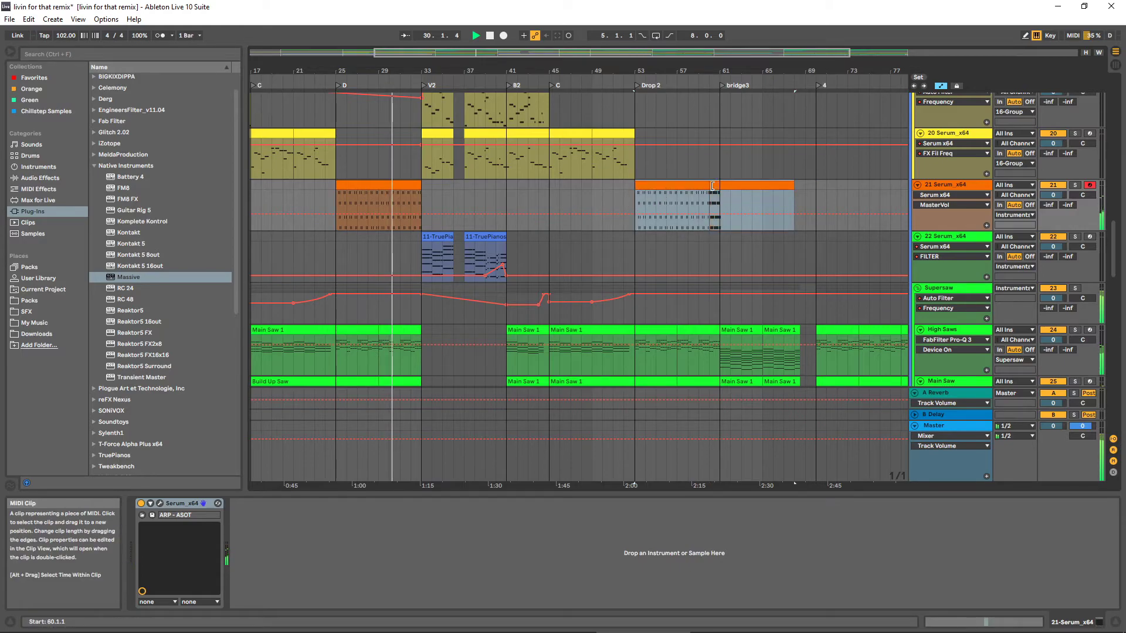
drag(787, 184, 713, 187)
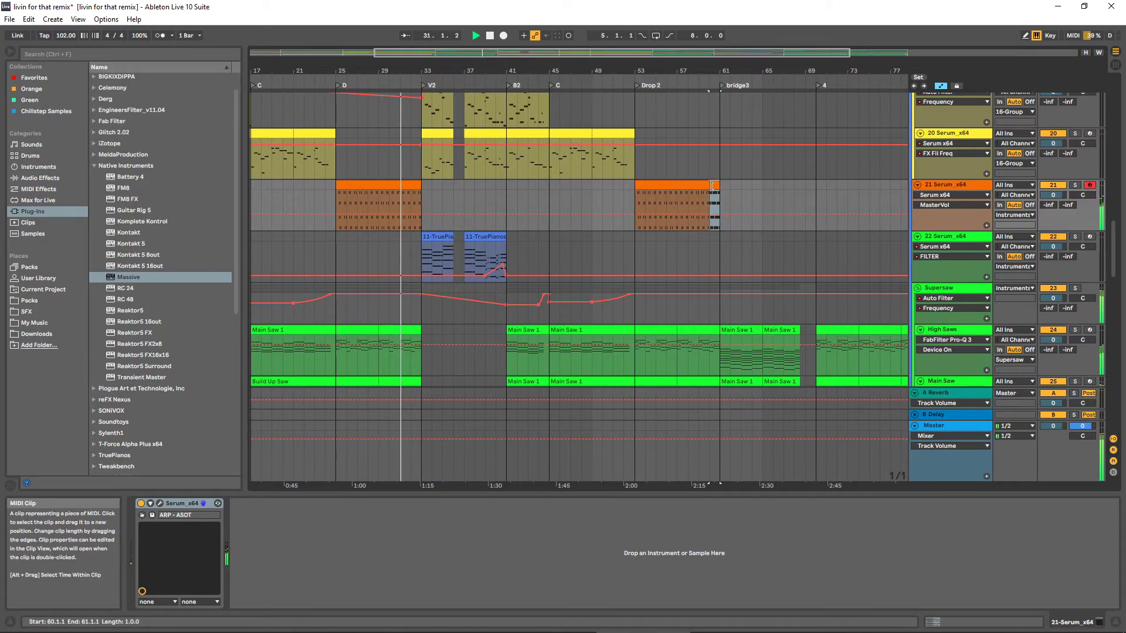
click(678, 186)
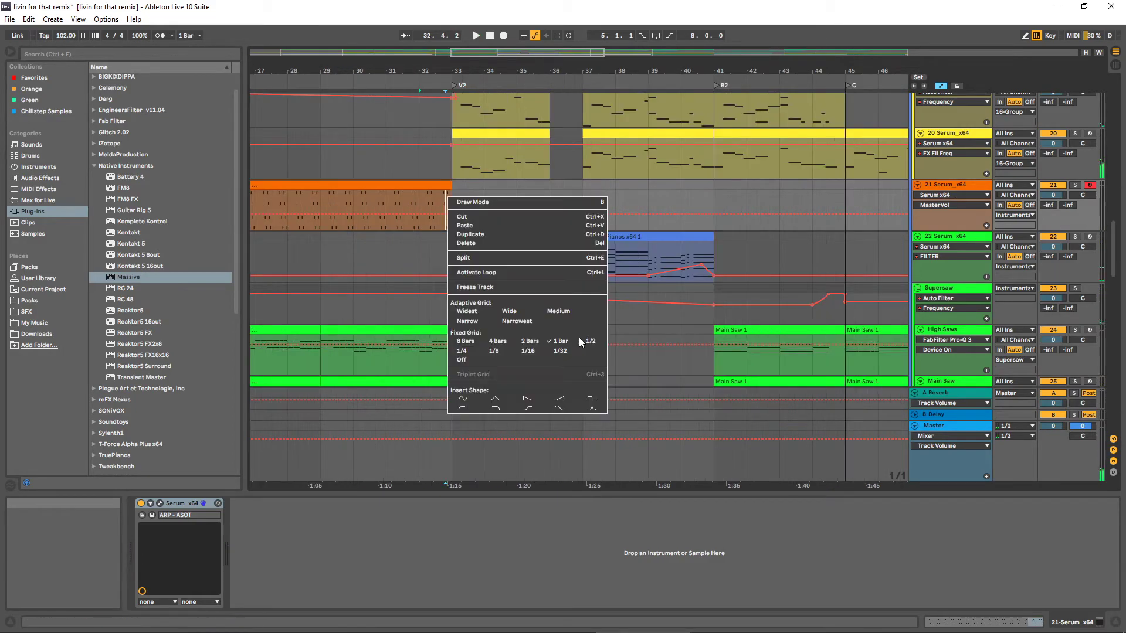
Set the arrangement grid to 1/2, shorten the bar 25 clip by half a bar to end at 32.3, and play its ending
click(442, 179)
right_click(462, 199)
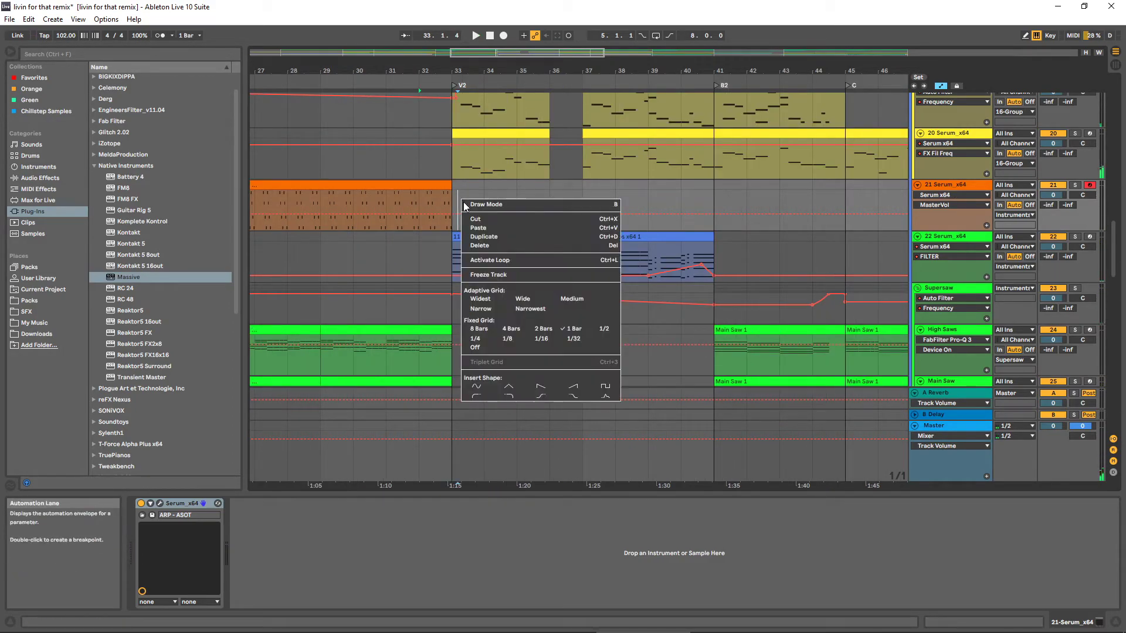
click(602, 329)
drag(450, 194, 435, 196)
click(404, 200)
key(space)
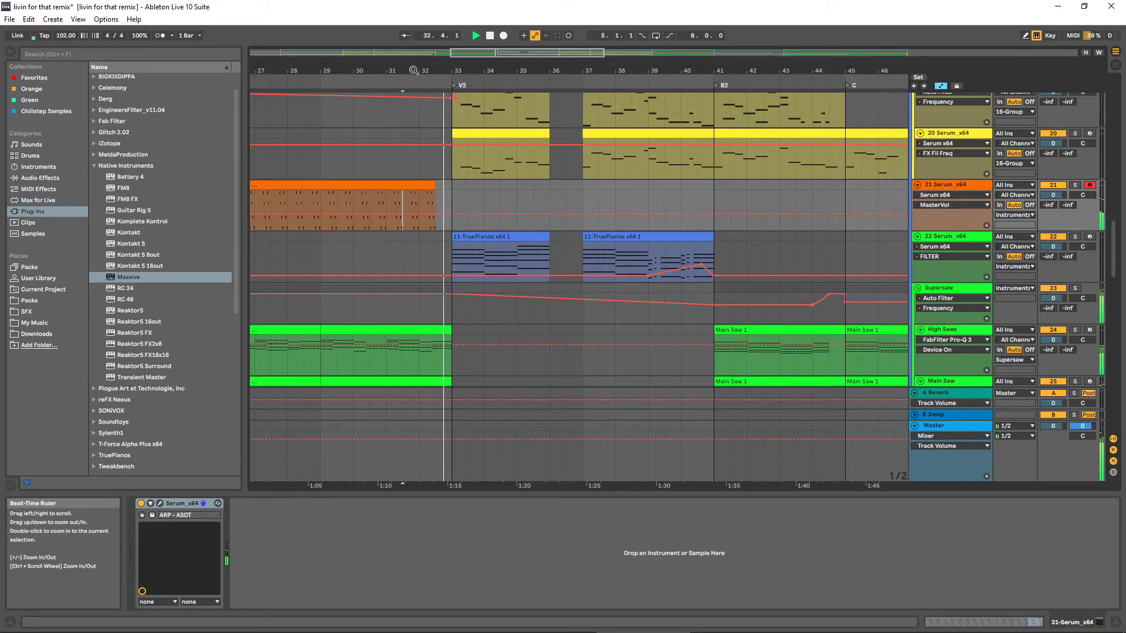
Insert an empty clip from 32.3 to bar 33, consolidate it with the orange clip before it, and play from bar 25
ctrl+scroll(469, 189, down, 3)
drag(473, 187, 465, 179)
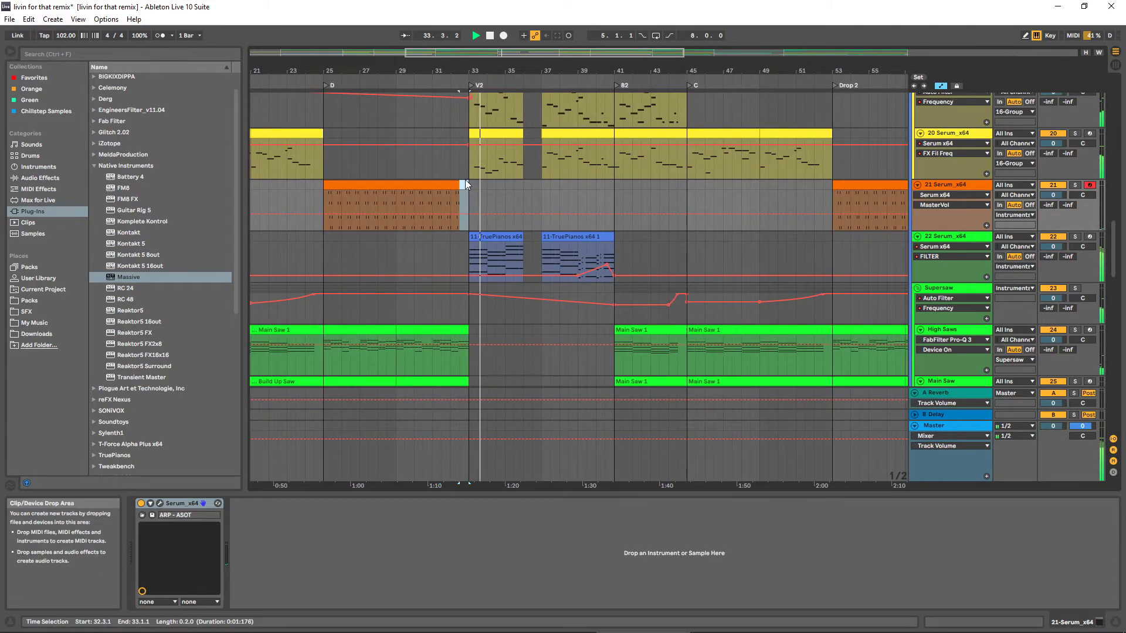
key(ctrl+shift+m)
shift+click(430, 161)
key(ctrl+j)
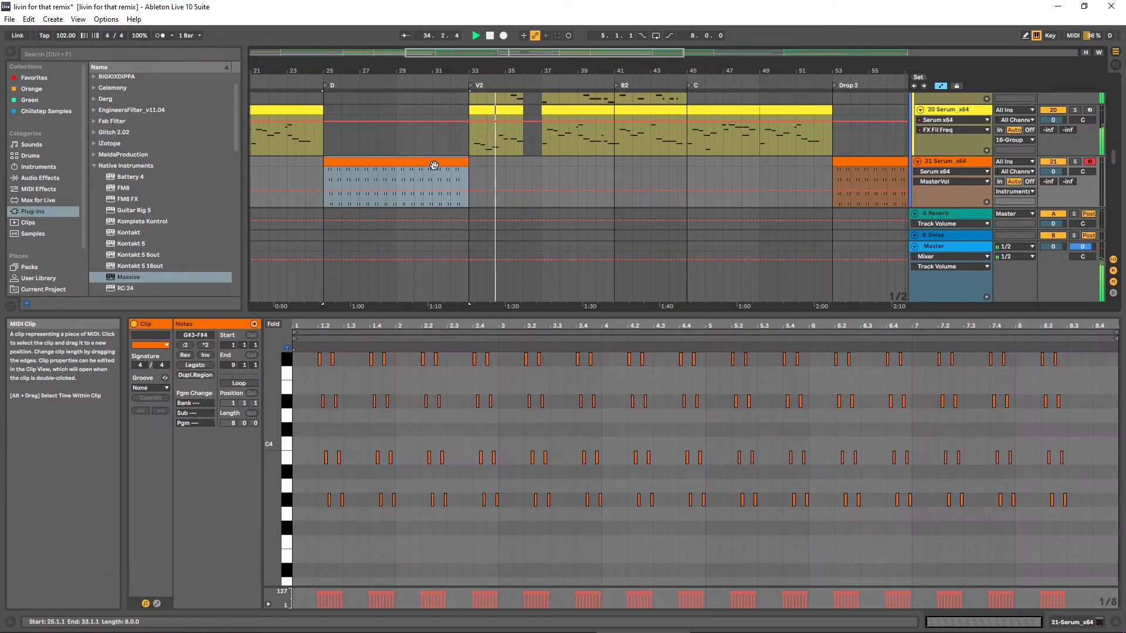
ctrl+scroll(447, 87, down, 1)
click(363, 87)
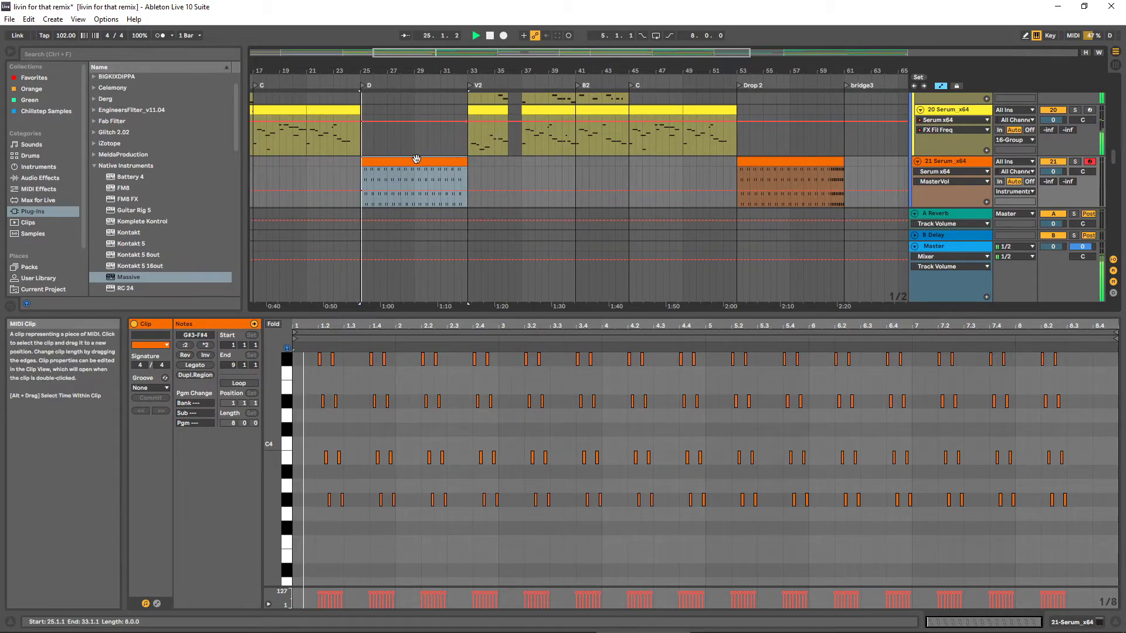
Solo track 21, add EQ Eight after Serum and set band 1 to a low cut at about 346 Hz during playback
drag(452, 298, 456, 414)
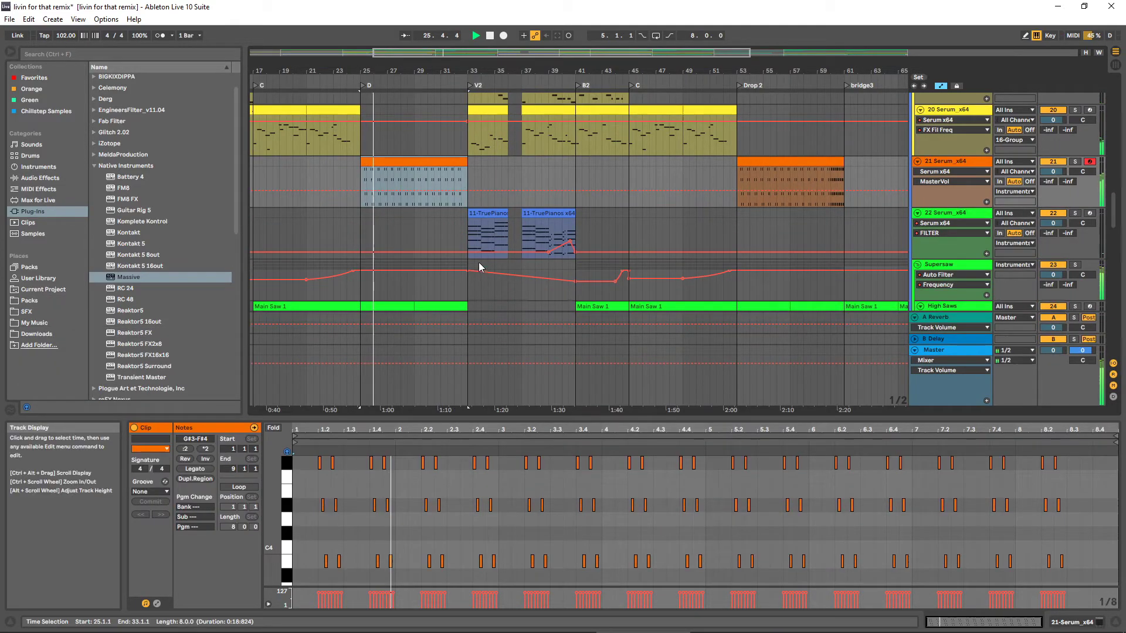
click(1053, 161)
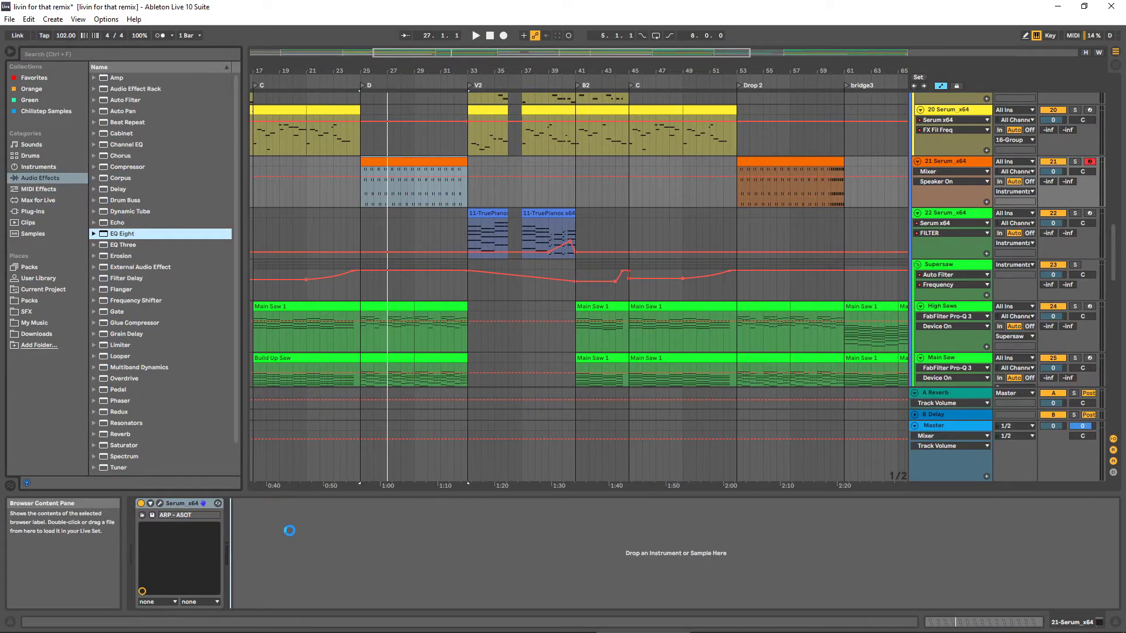
click(1074, 161)
key(space)
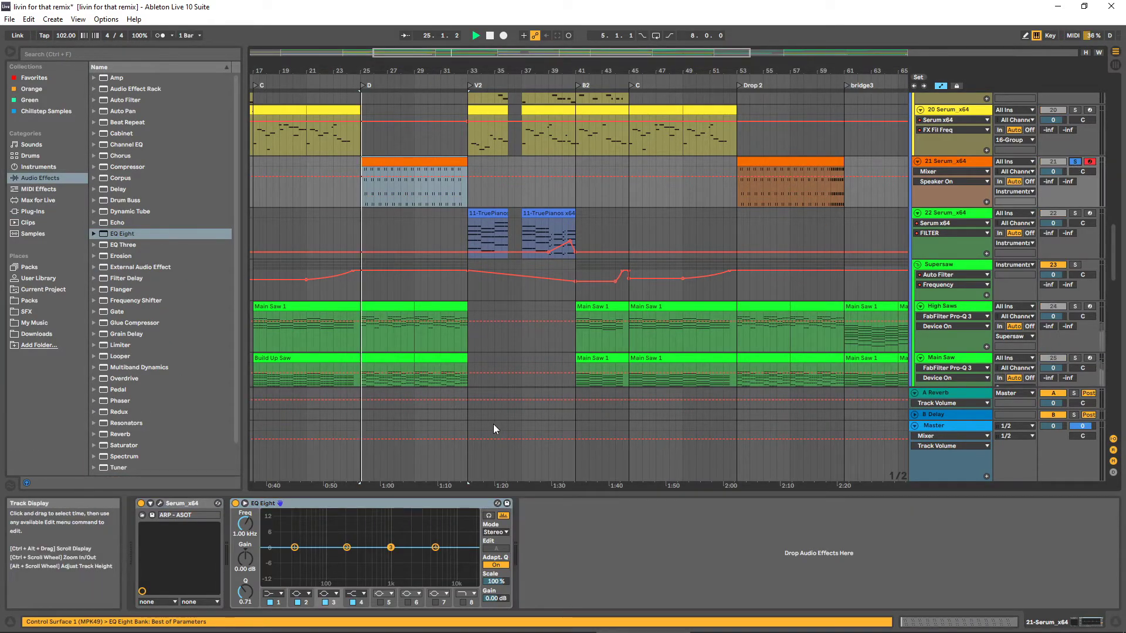
drag(294, 547, 361, 556)
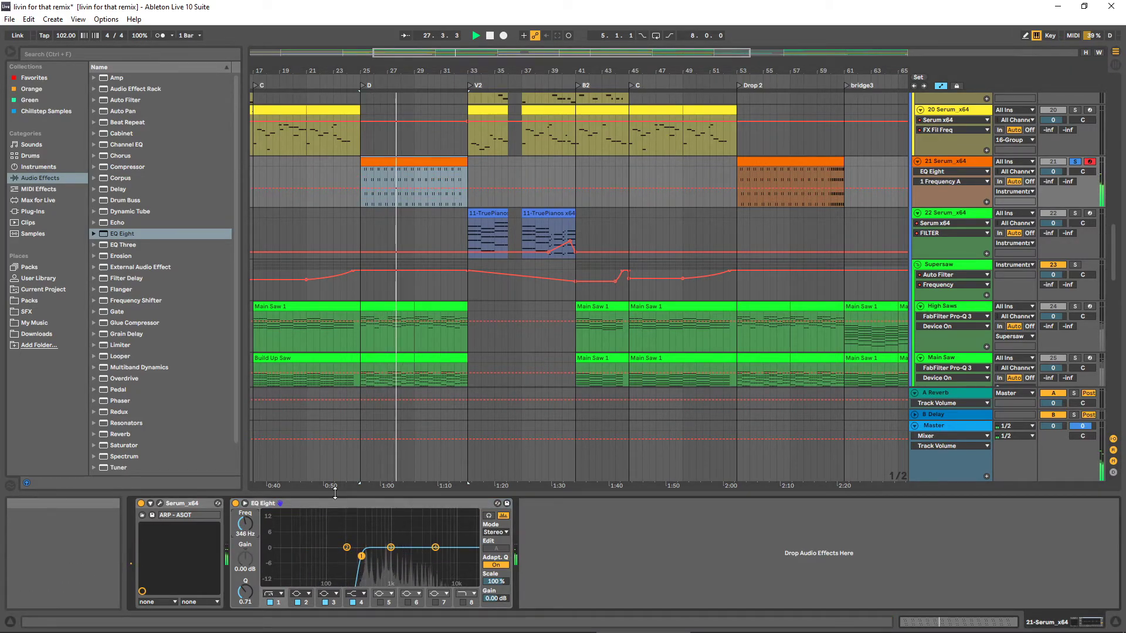
Boost EQ Eight band 4 by about 4 dB near 6.39 kHz, save the set, and compare the drop with track 21 muted and active
drag(435, 547, 441, 538)
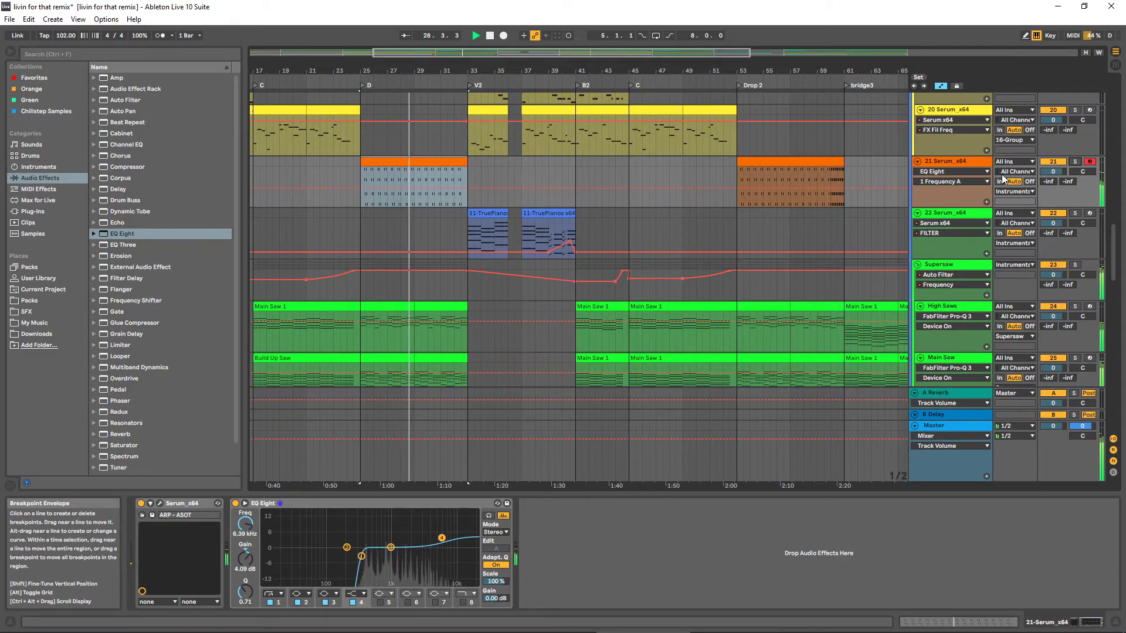
click(1050, 163)
key(ctrl+s)
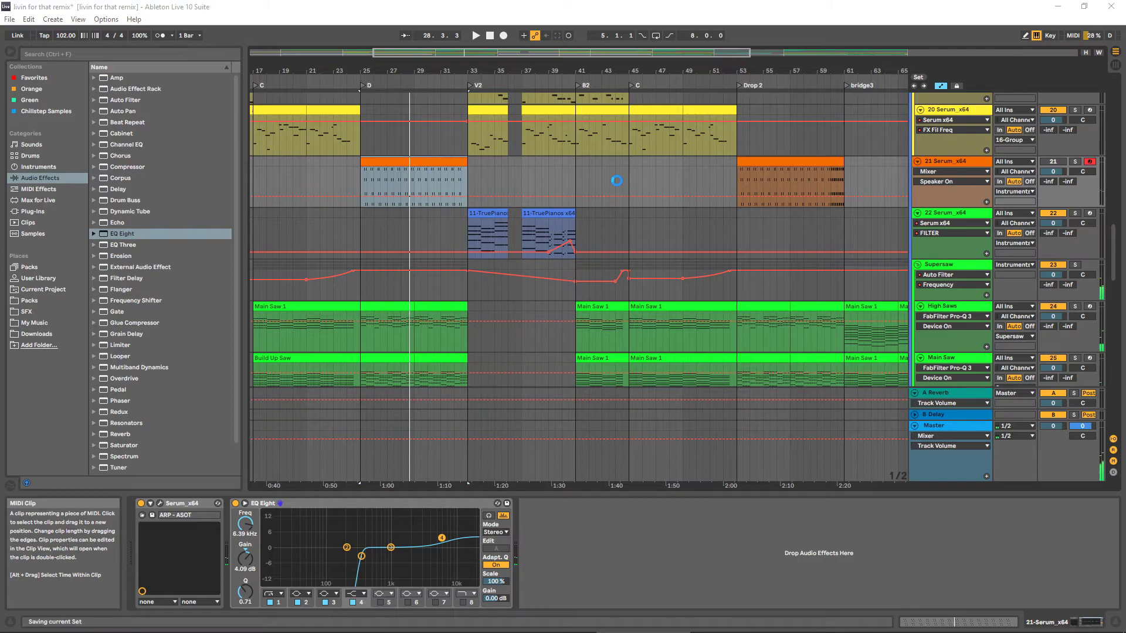
key(space)
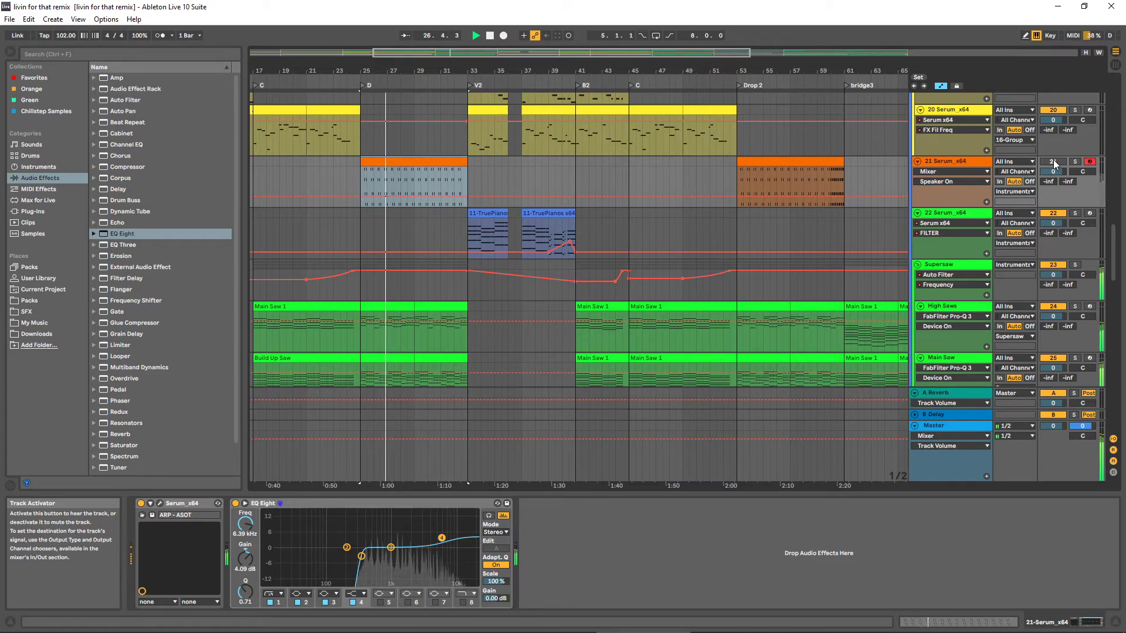
key(space)
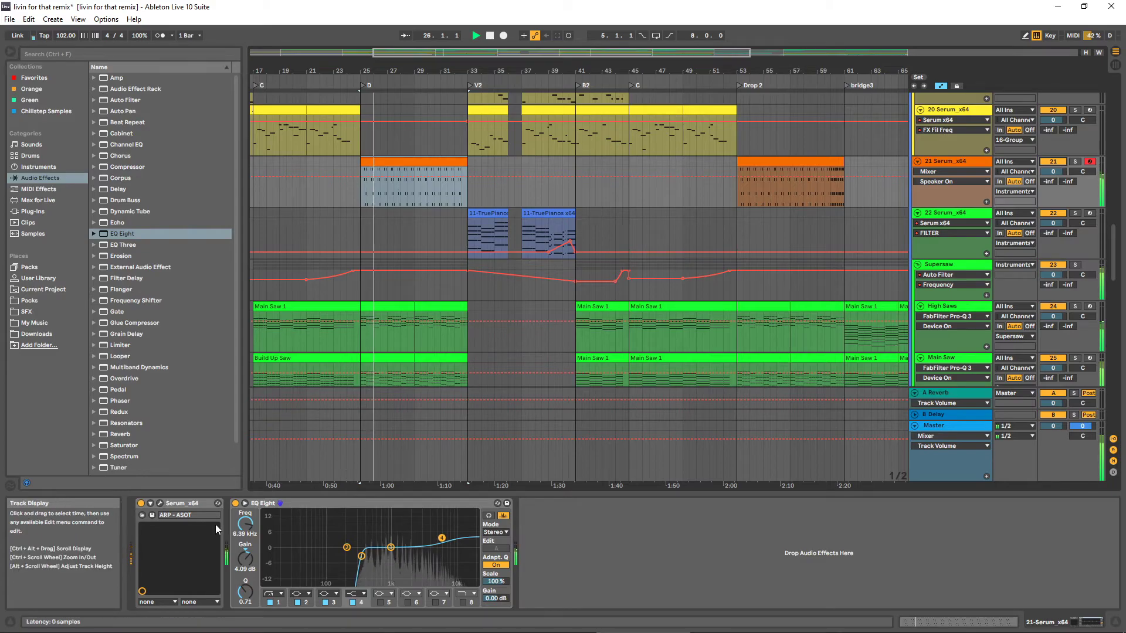
Set Serum's master volume on track 21 to 44% and add a ping-pong Delay at 21% dry/wet after EQ Eight
click(159, 503)
click(797, 196)
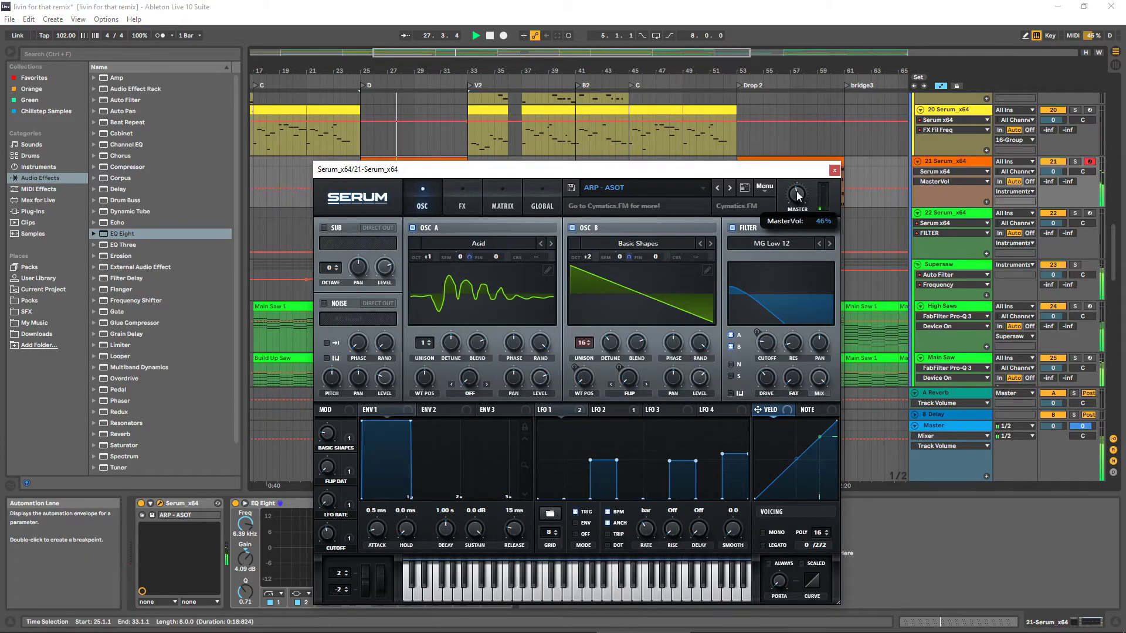
drag(797, 190, 797, 195)
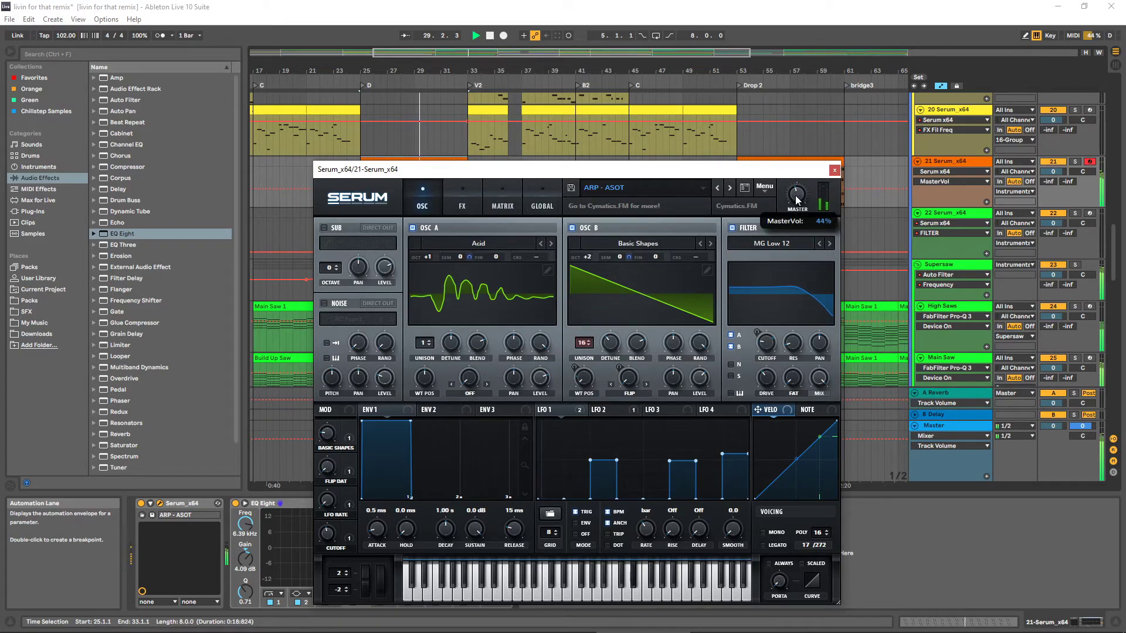
click(834, 170)
click(935, 163)
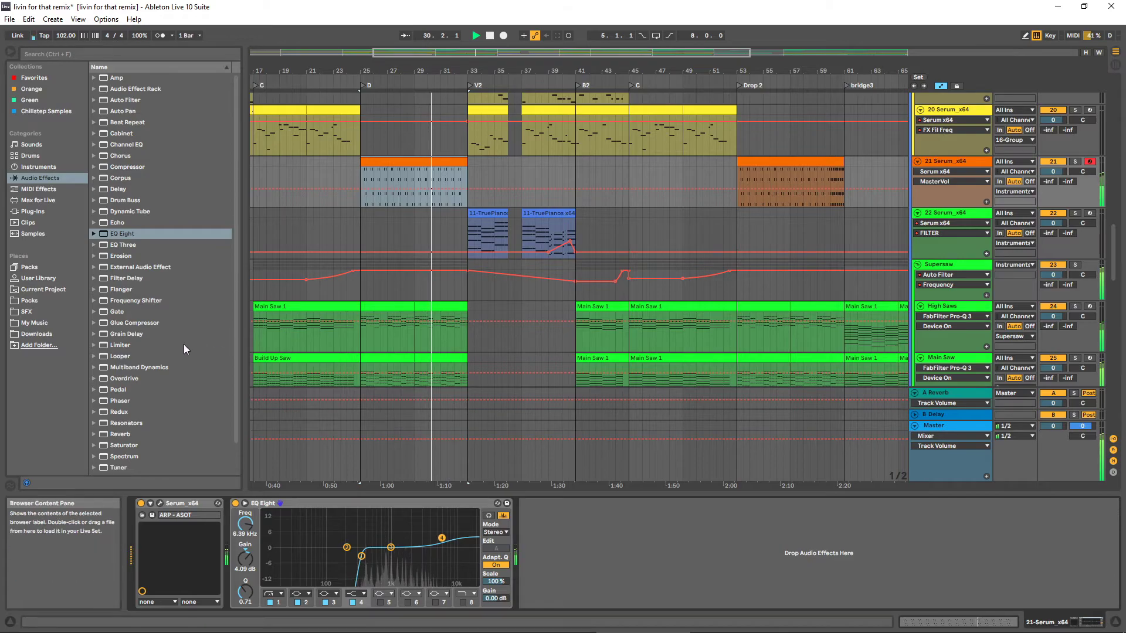
scroll(127, 392, down, 1)
click(159, 503)
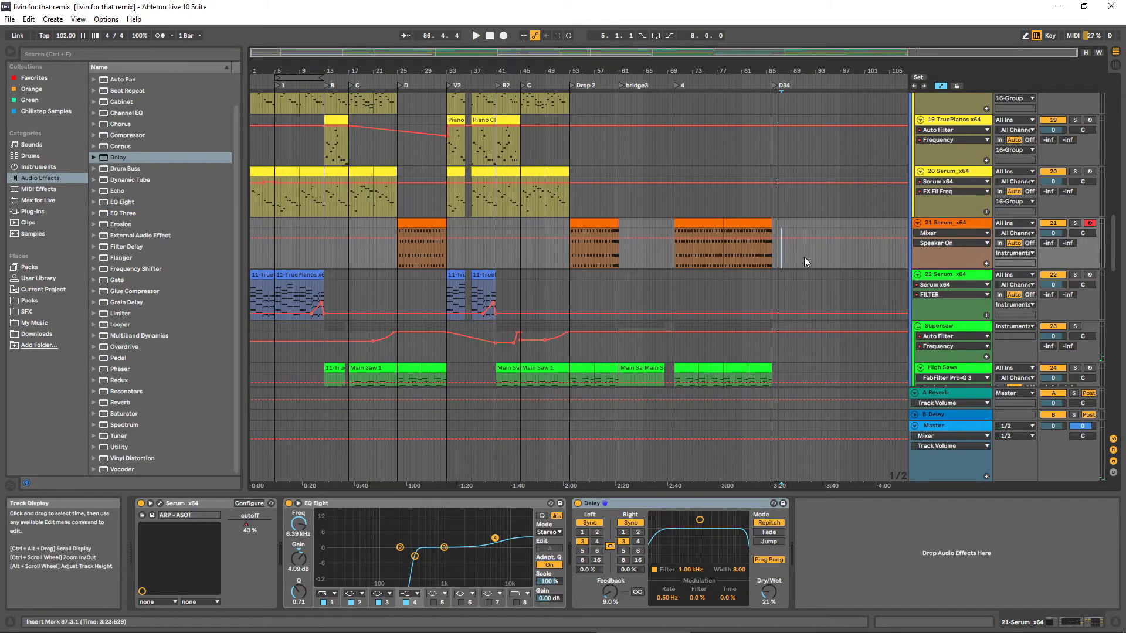
Look through the arrangement's tracks, play the Reference track from bridge3 with its group soloed, and unsolo the group
scroll(835, 258, up, 3)
click(943, 268)
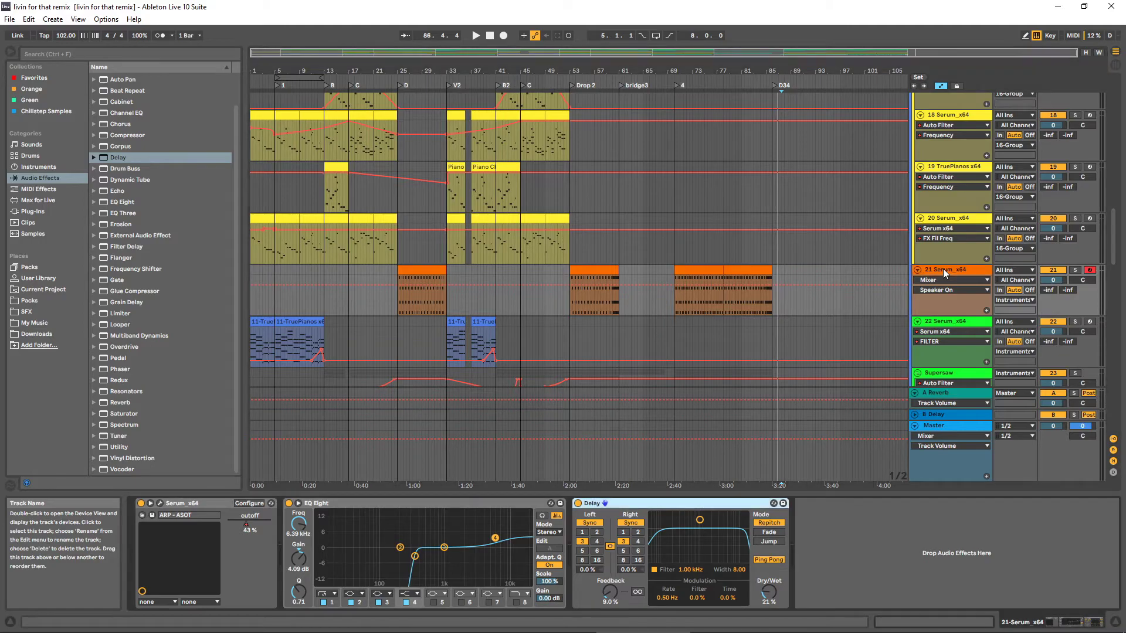
scroll(798, 287, up, 4)
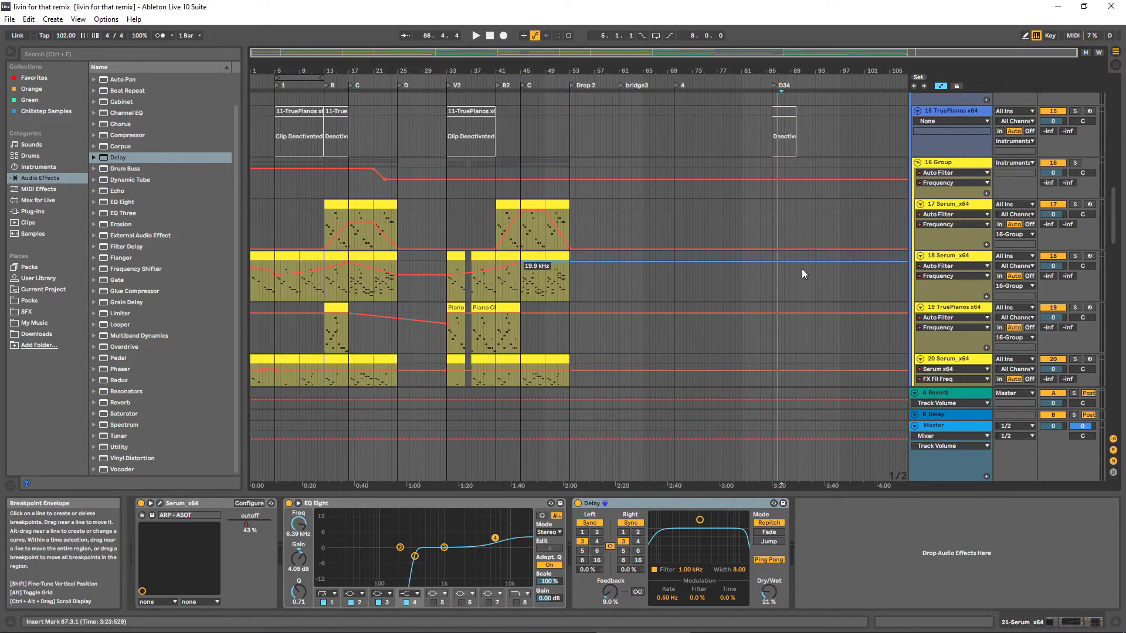
scroll(801, 270, down, 6)
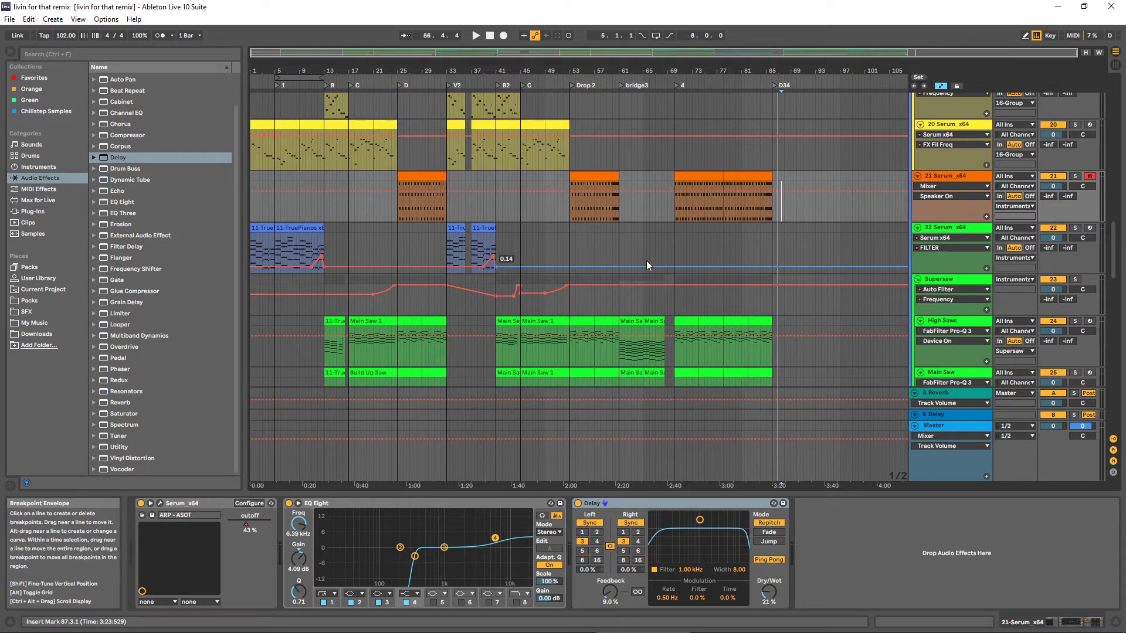
scroll(645, 260, up, 4)
scroll(797, 286, down, 3)
scroll(798, 287, down, 10)
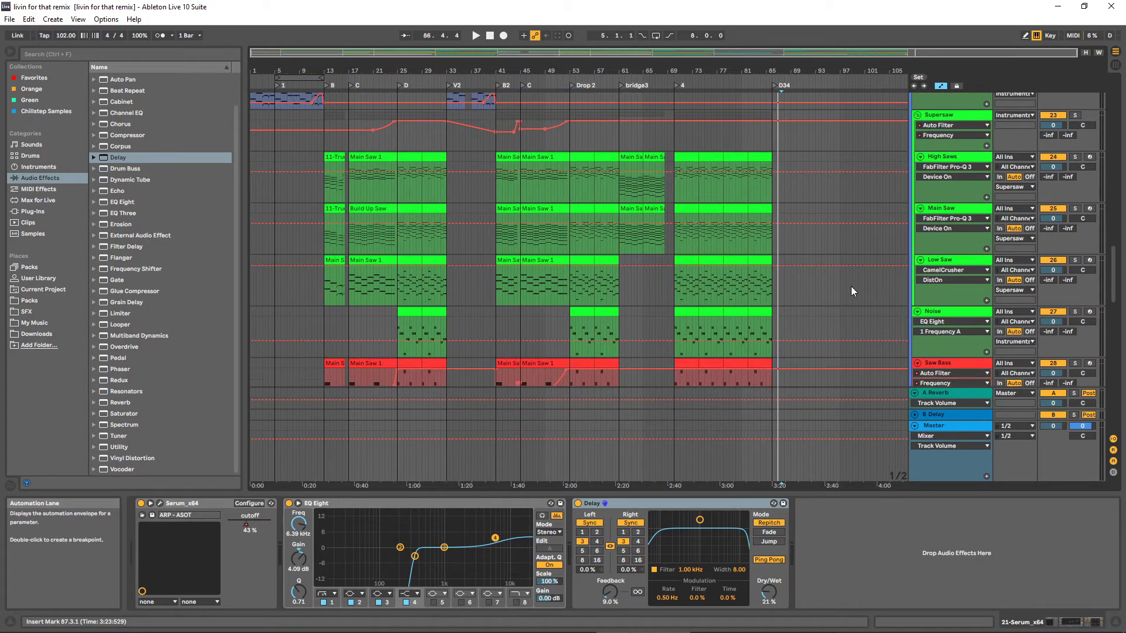
drag(1114, 310, 1114, 350)
drag(1113, 351, 1114, 402)
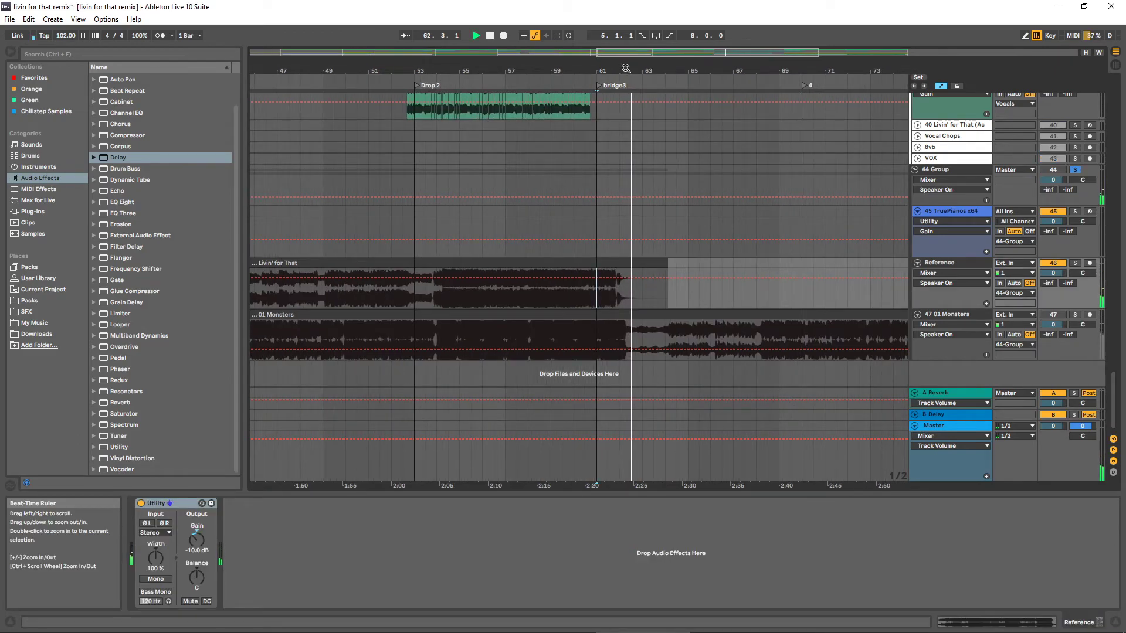
drag(598, 71, 598, 35)
scroll(851, 199, up, 2)
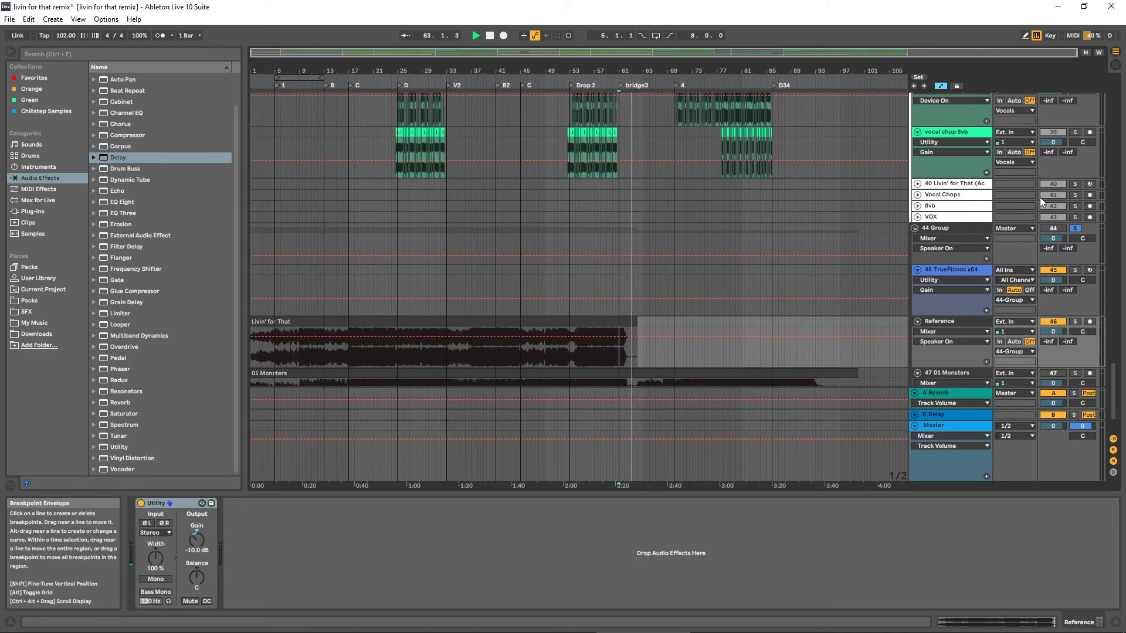
click(1074, 229)
key(space)
Copy the bar 1 clips of tracks 20 and 22 to D34 at bar 86 and trim two bars off their starts
scroll(867, 209, up, 2)
scroll(679, 168, up, 8)
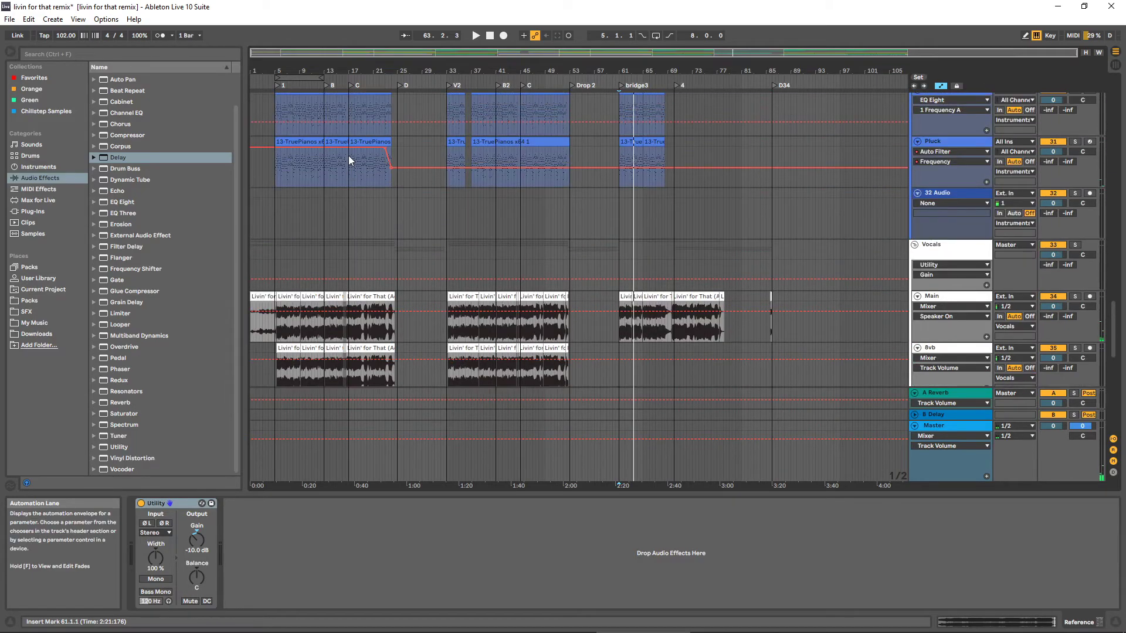
scroll(319, 171, up, 10)
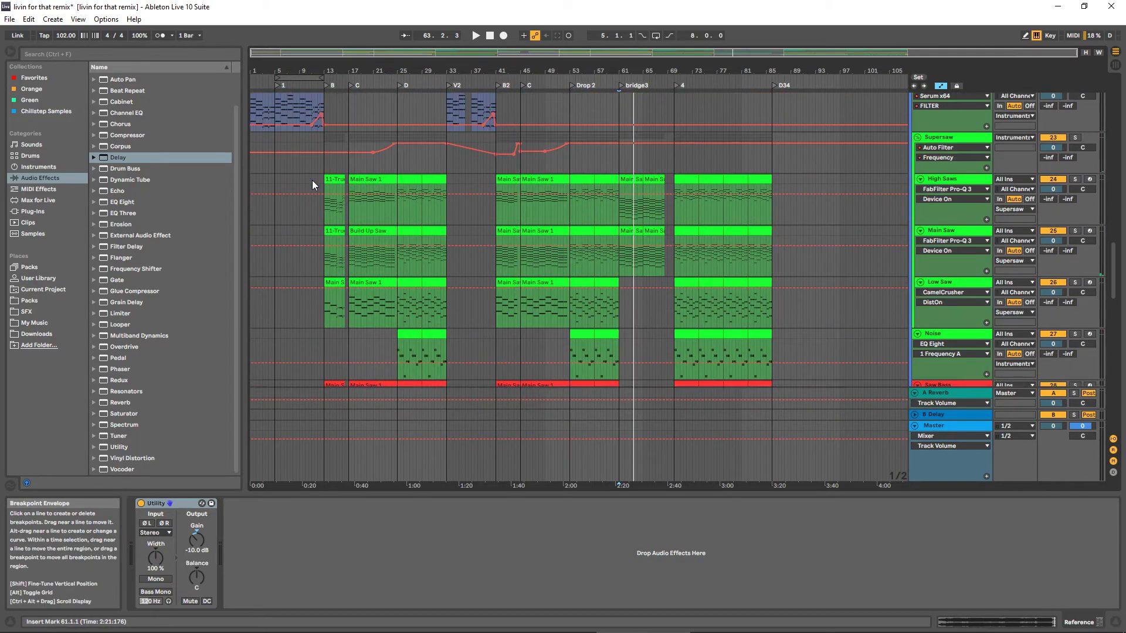
scroll(305, 184, up, 2)
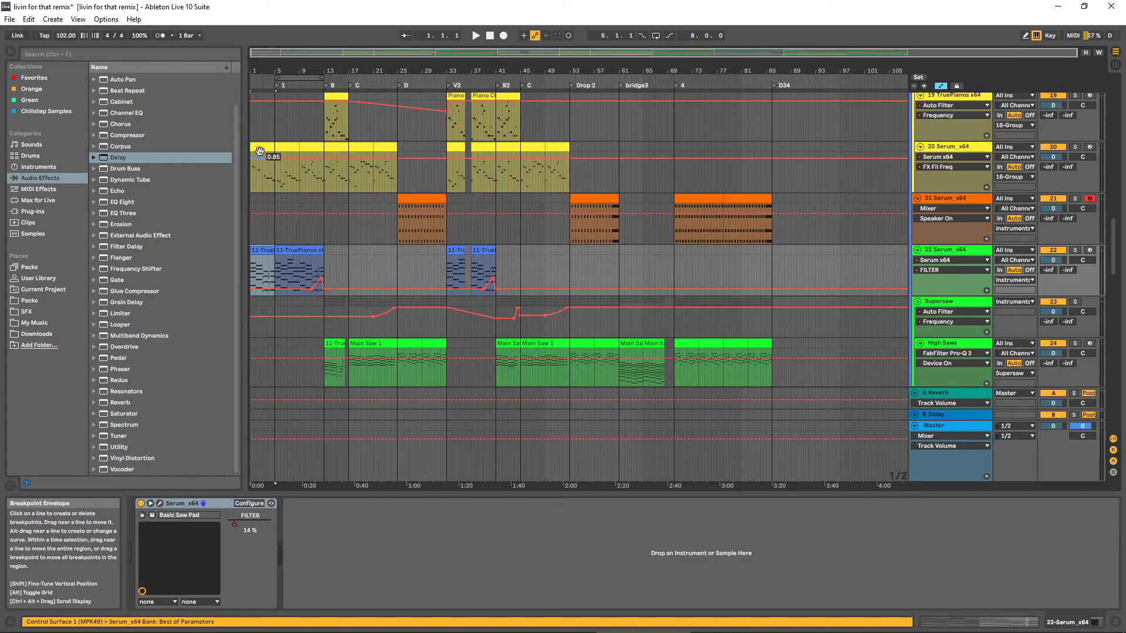
click(260, 149)
double_click(259, 149)
drag(259, 146, 785, 167)
key(space)
drag(785, 70, 786, 94)
drag(759, 162, 783, 163)
drag(758, 266, 781, 267)
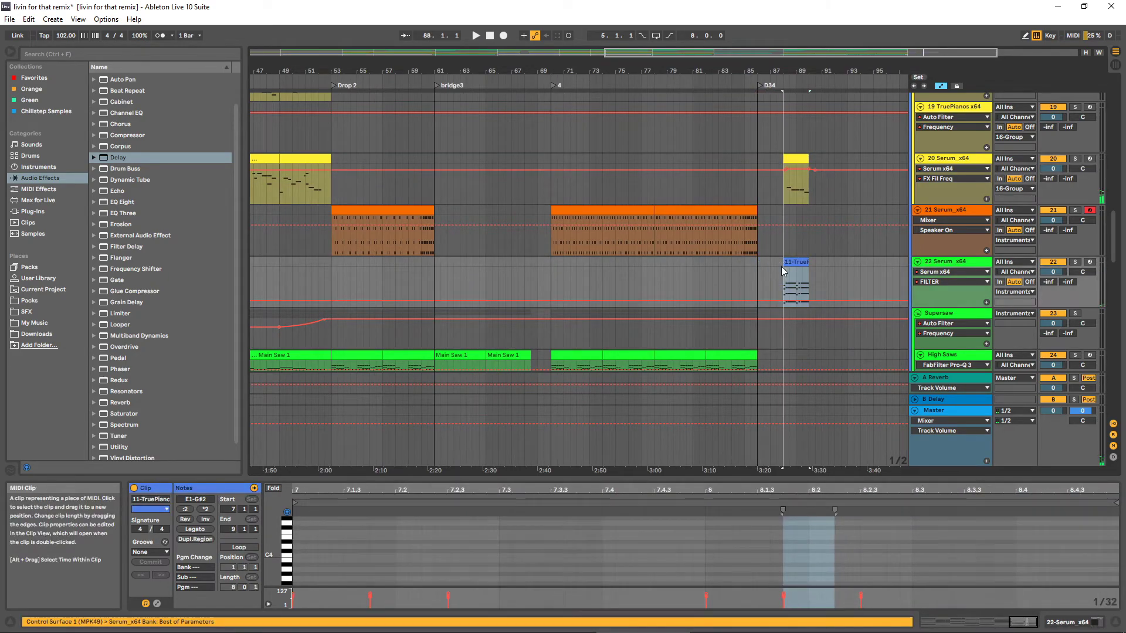
Copy the two trimmed clips on tracks 20 and 22 back to bar 86 and delete the ones at bar 88
shift+click(799, 161)
drag(798, 160, 772, 163)
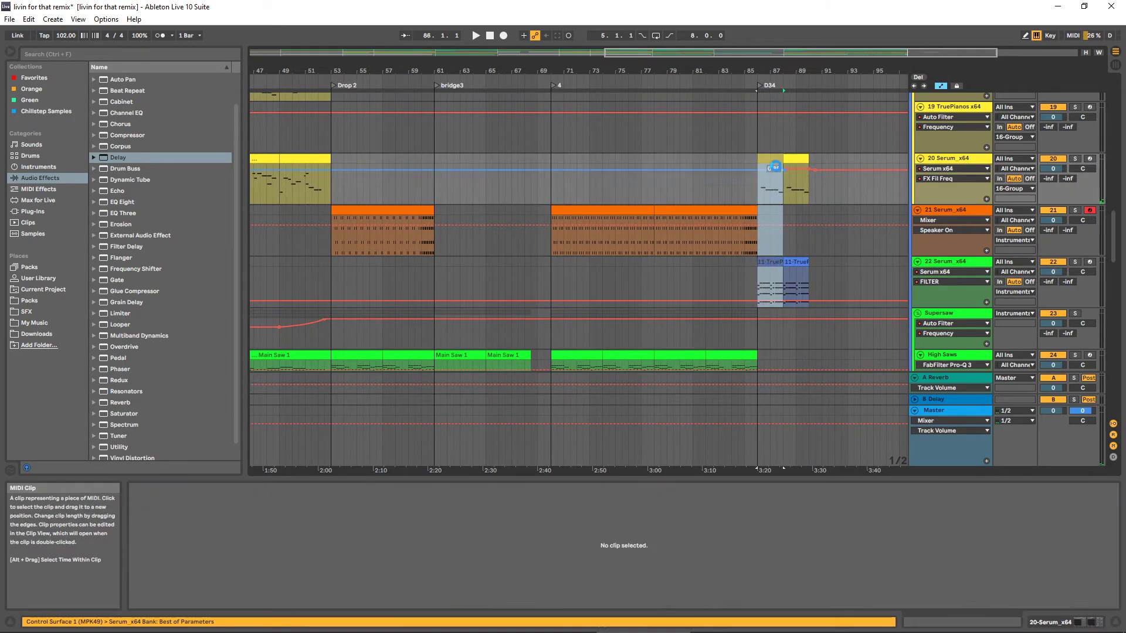
click(796, 262)
key(Delete)
click(794, 160)
key(Delete)
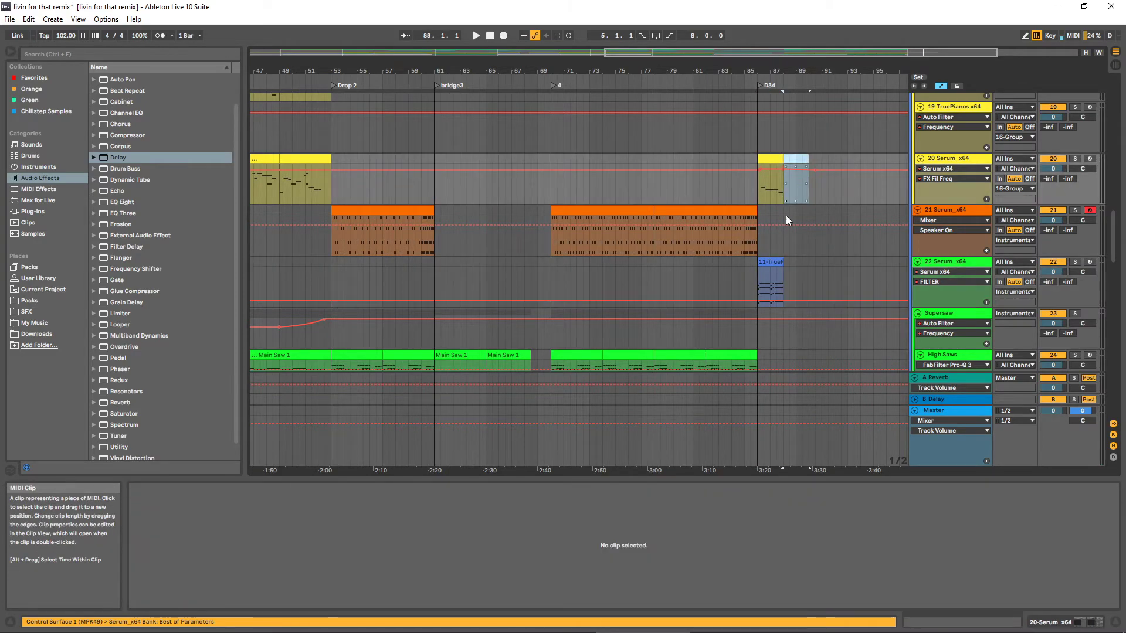
Play the transition into D34 and try removing the track 22 clip at bar 86
click(753, 266)
key(space)
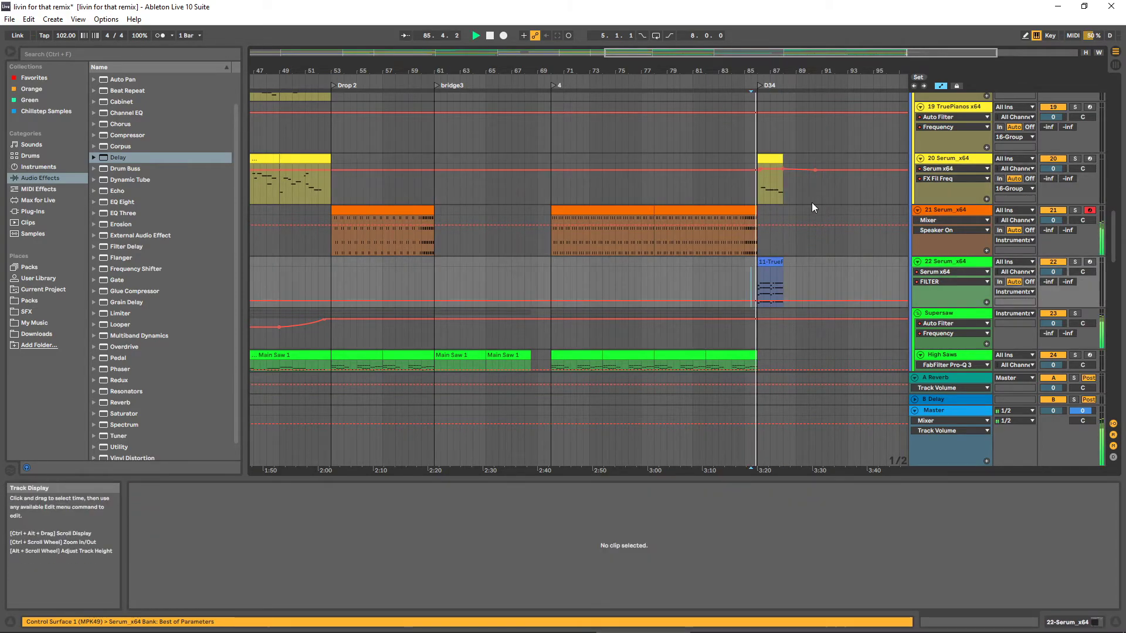
click(768, 265)
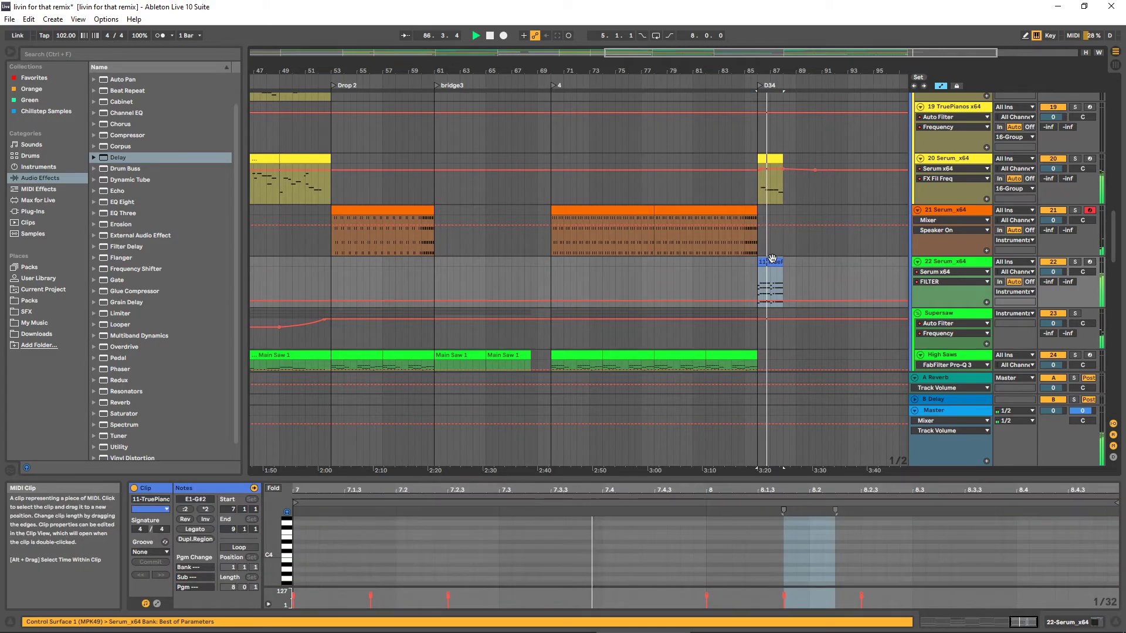
key(Delete)
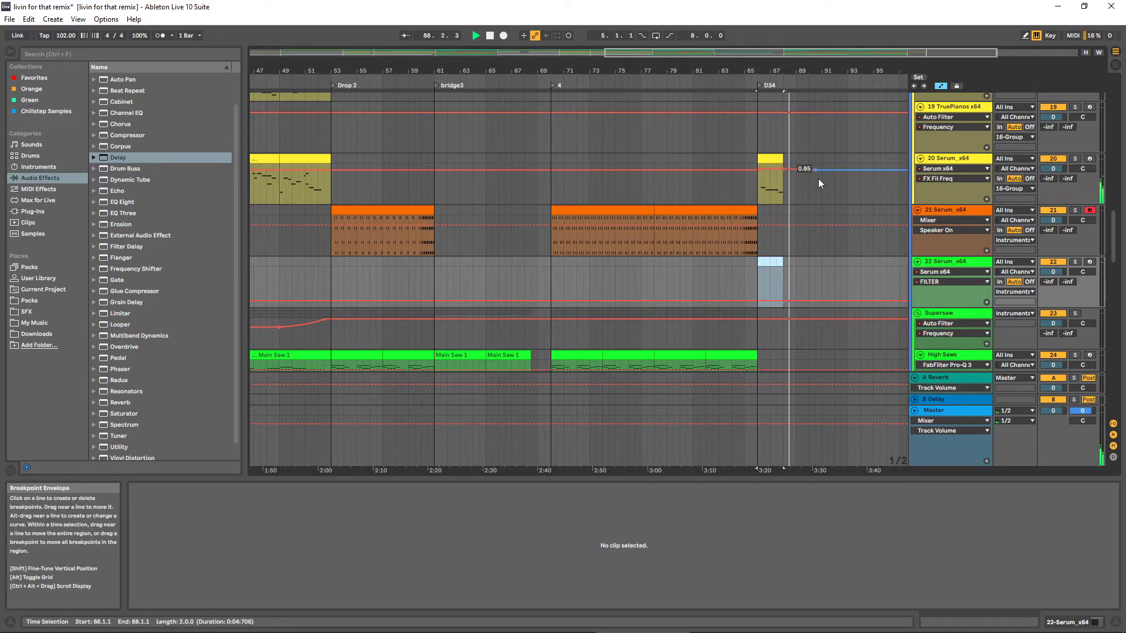
Set the arrangement's fixed grid to 1 Bar and select bars 7 to 9 of the track 18 clip
drag(761, 71, 761, 17)
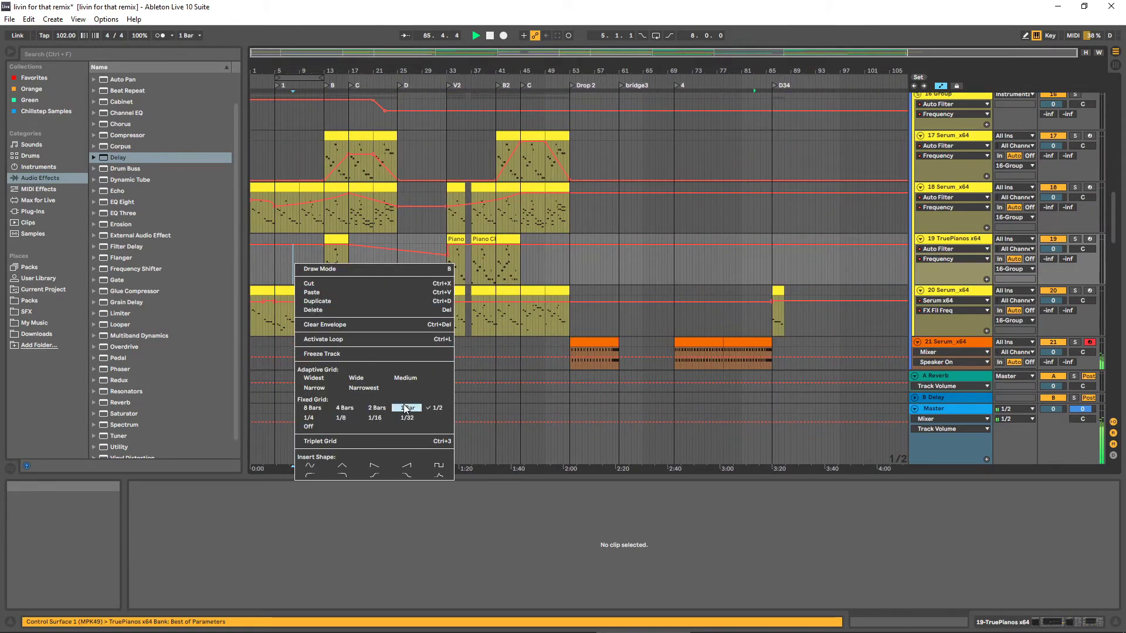
click(405, 409)
click(298, 188)
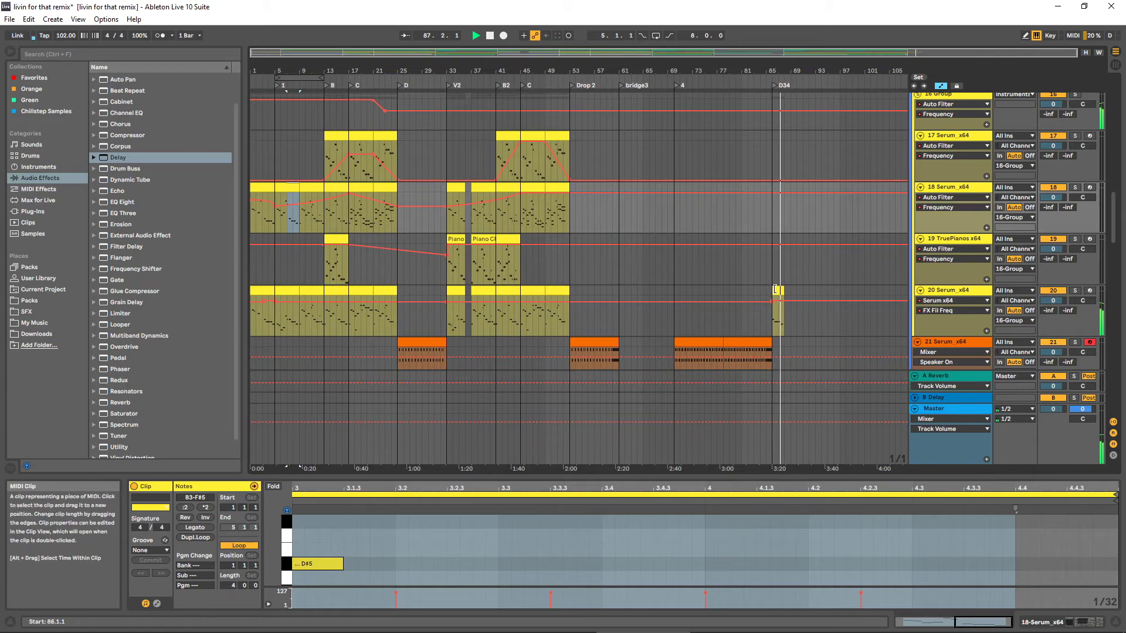
Add Utility to track 21, automate its gain to rise from -6 dB at bar 25 through the drop, and save the set
scroll(811, 280, down, 3)
click(404, 262)
key(space)
right_click(405, 262)
key(Escape)
drag(404, 268, 397, 262)
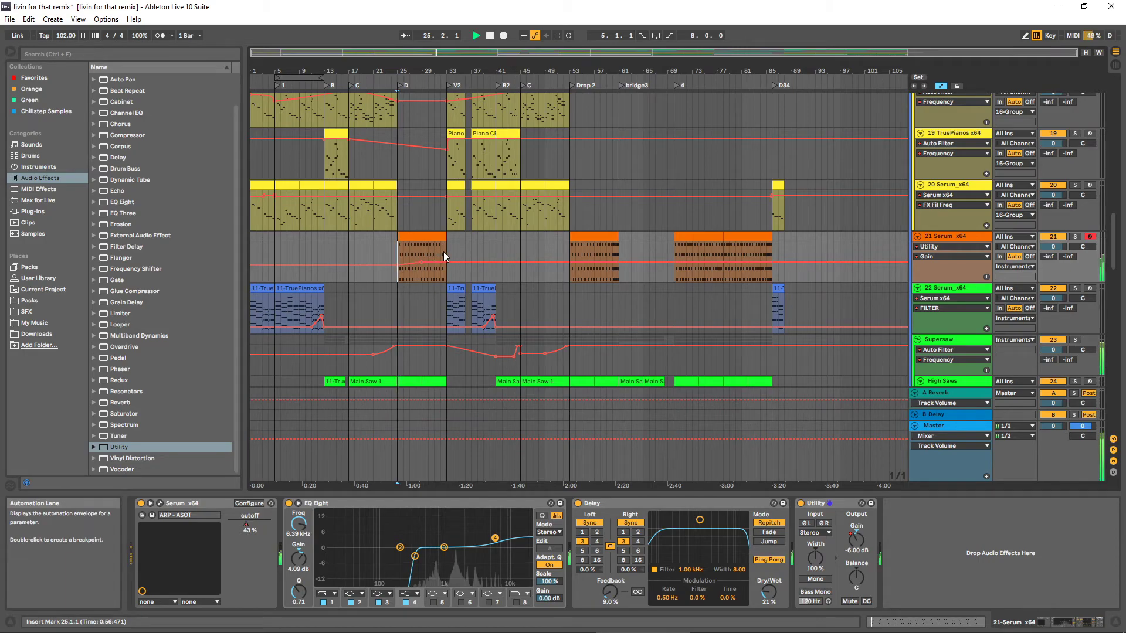
key(ctrl+s)
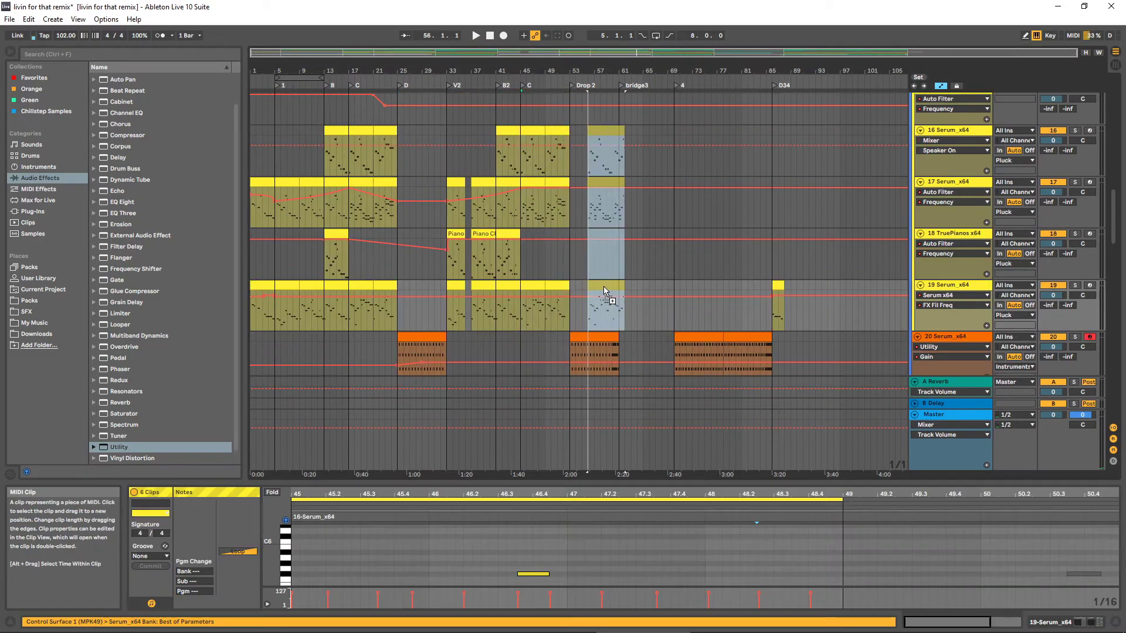
Copy the Pluck group clips on tracks 16, 17 and 19 from the second C section to bridge3 at bar 61
drag(604, 287, 636, 287)
click(636, 288)
key(space)
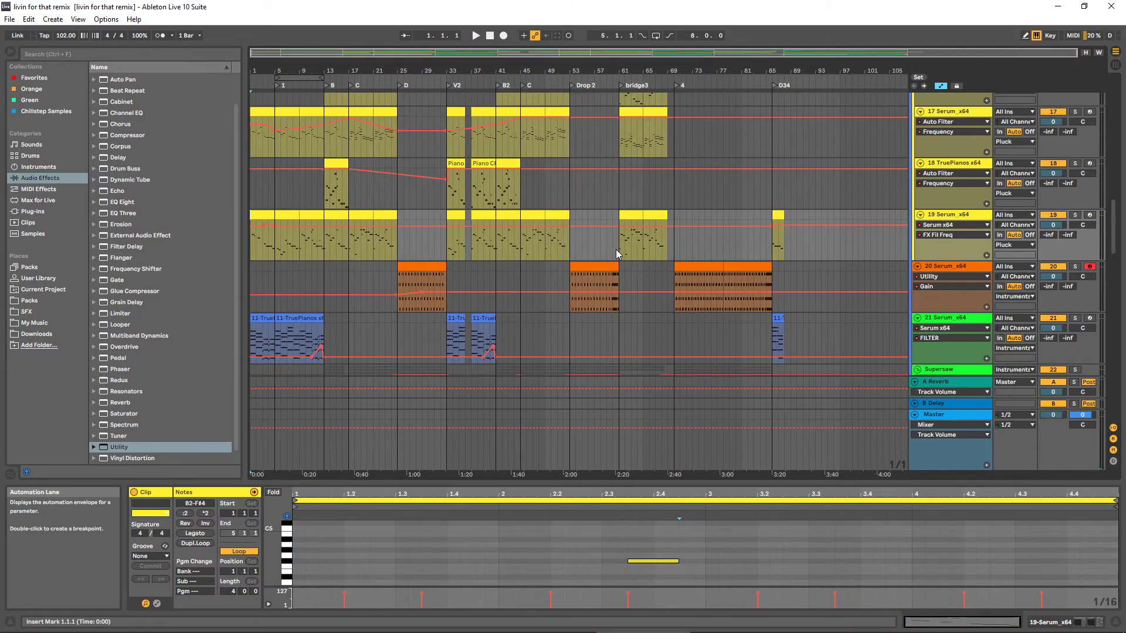
Review the arrangement, close the VoxengoRecorder window, and play from bar 13 in Session view to check the mixer levels
scroll(616, 253, up, 5)
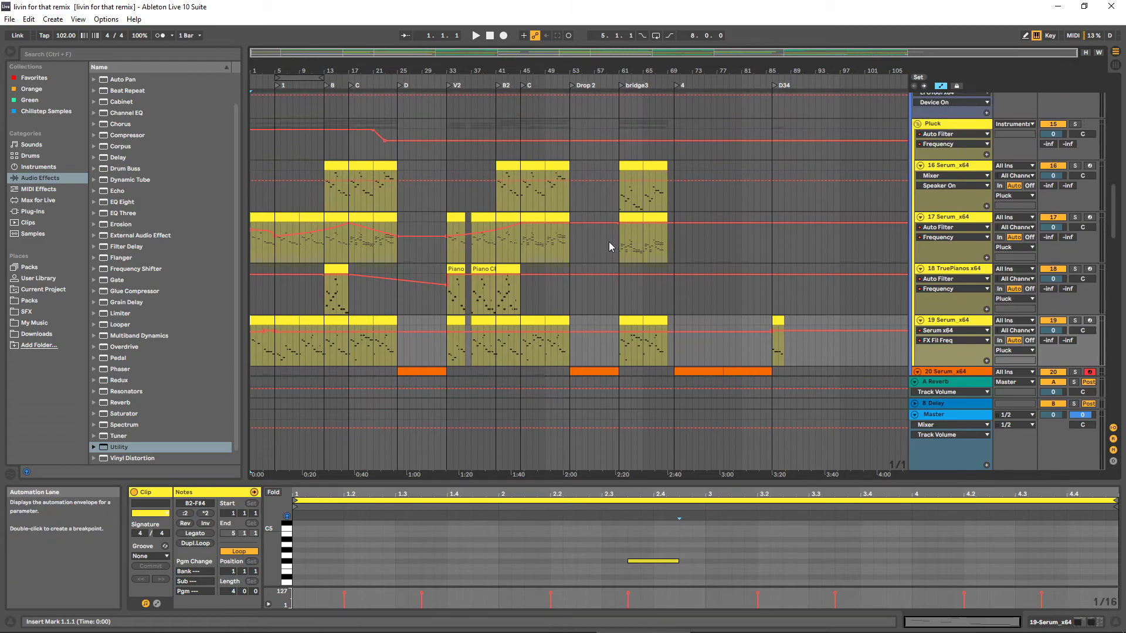
scroll(609, 241, down, 3)
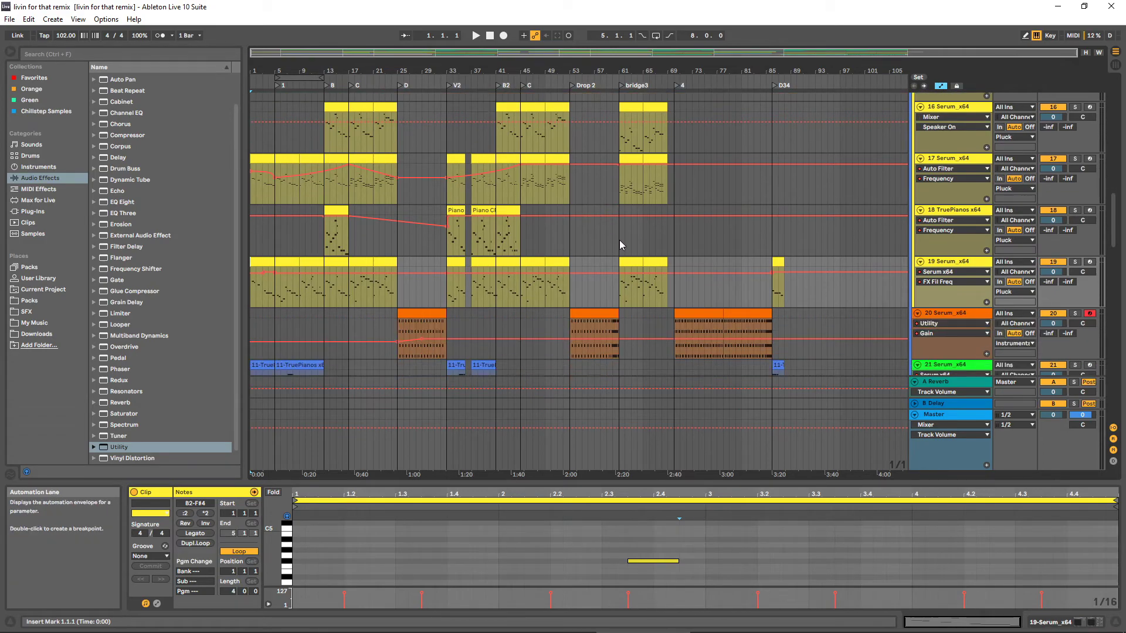
scroll(634, 260, down, 6)
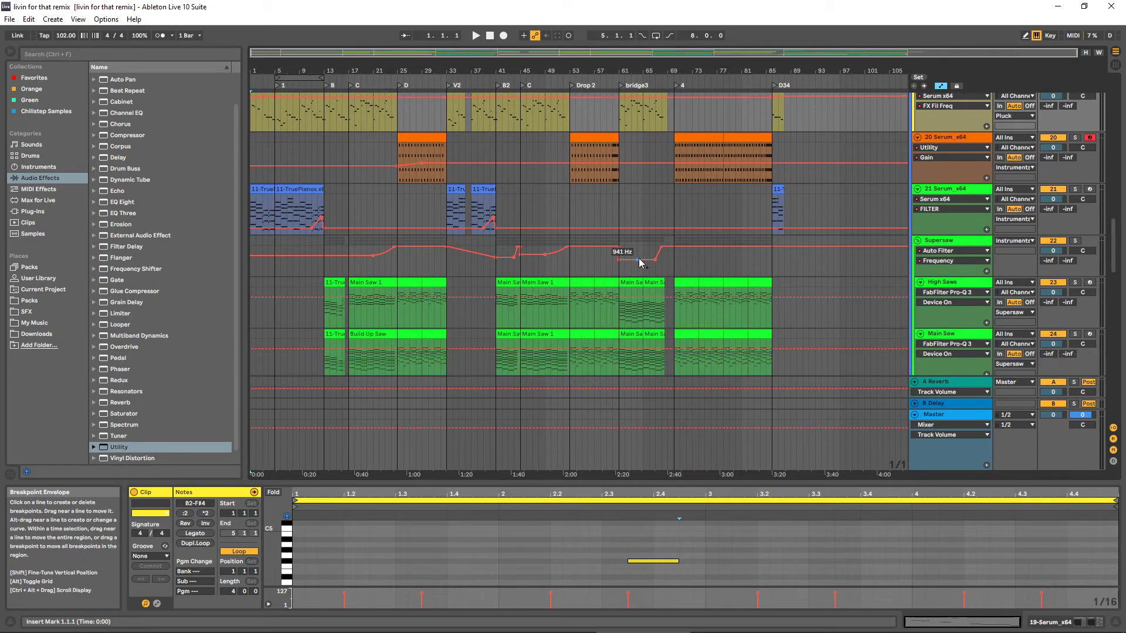
click(868, 418)
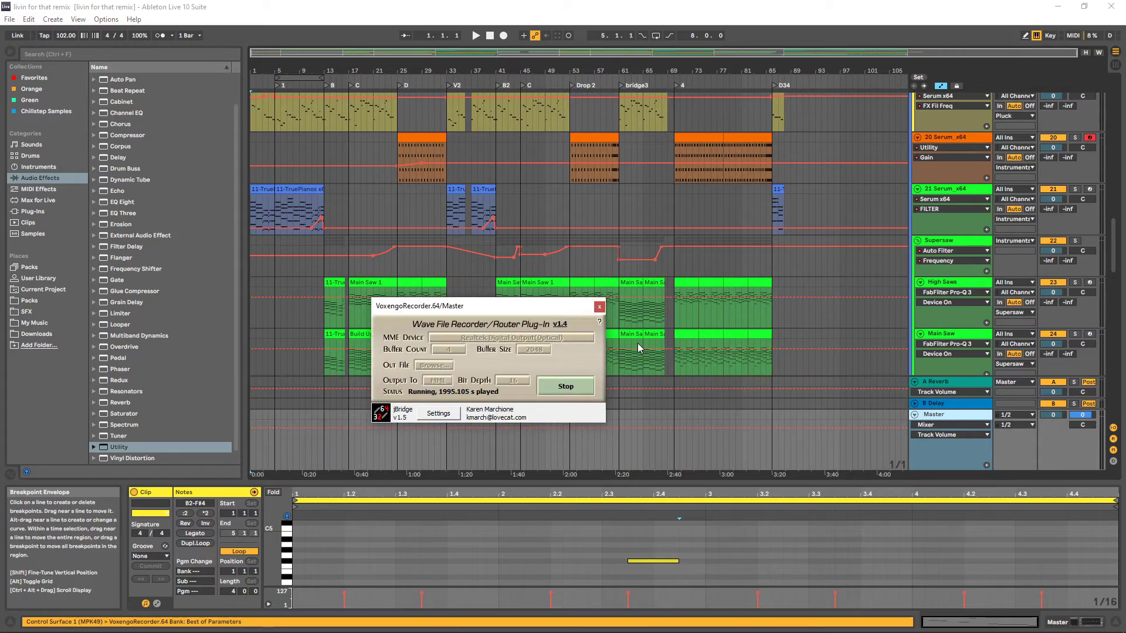
click(599, 306)
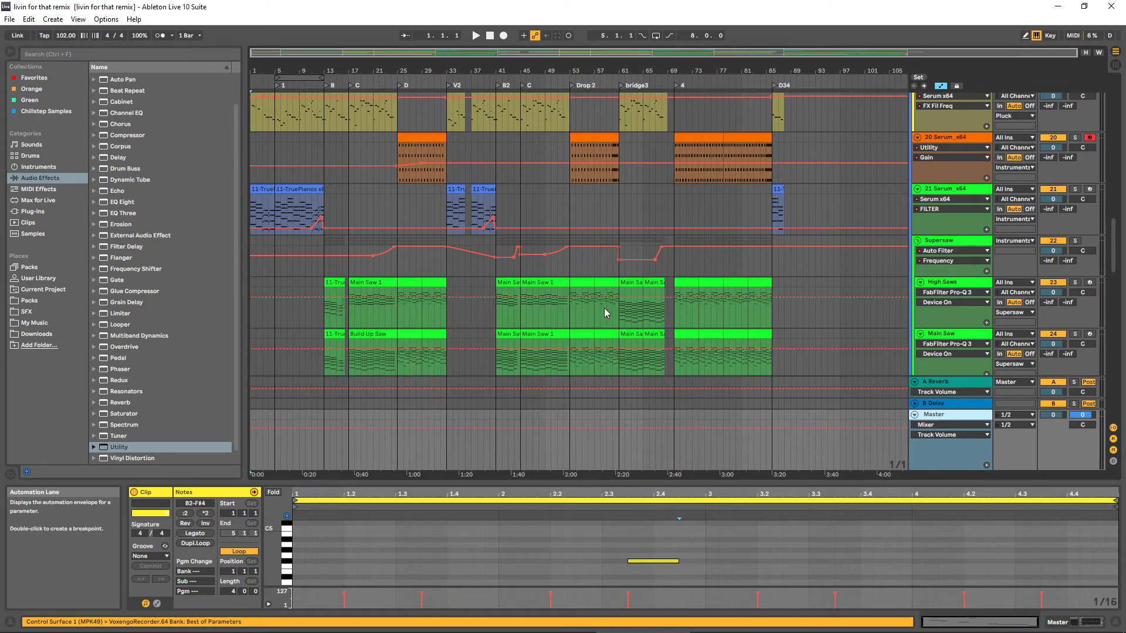
click(323, 269)
key(Tab)
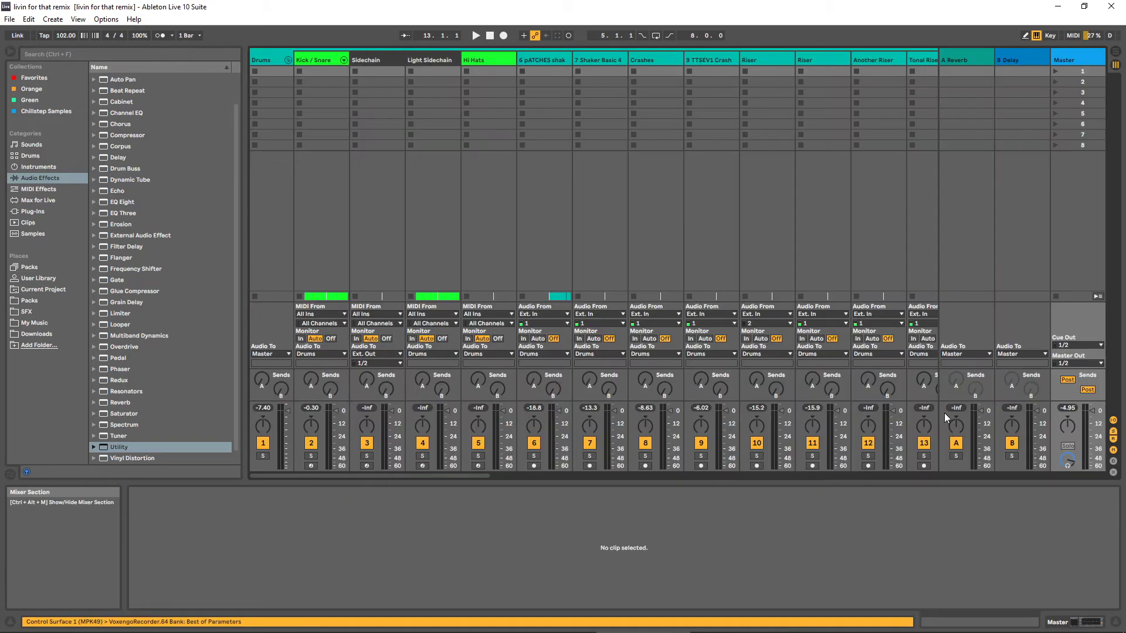
key(space)
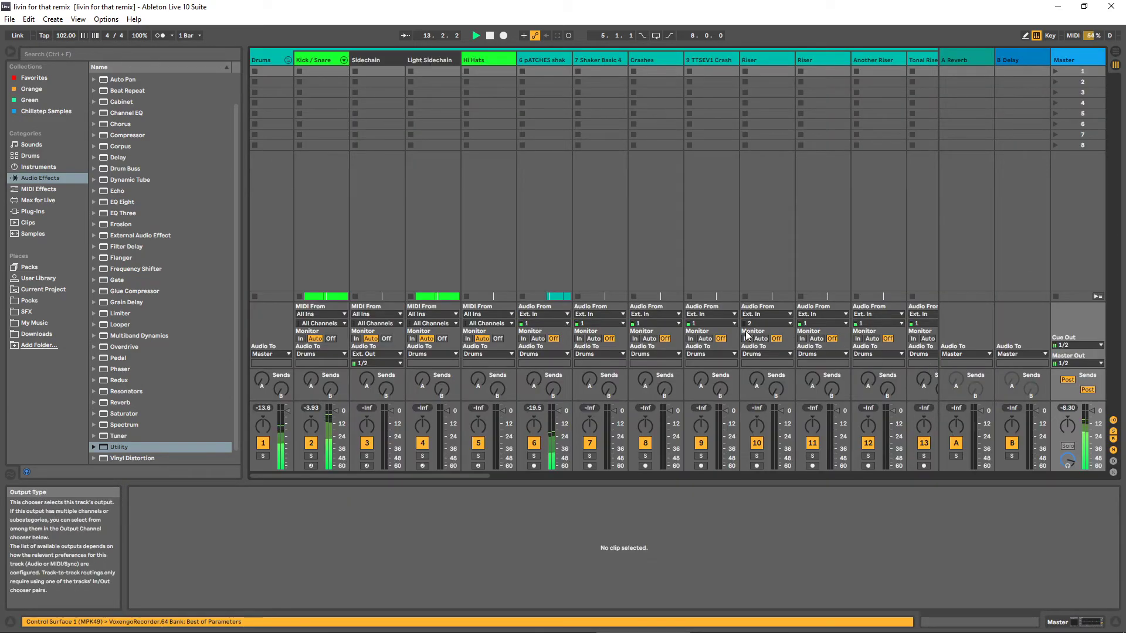
Play the arrangement from bar 17 and from the drop at bar 25, checking the track and Master peak levels in the mixer
key(Tab)
key(Tab)
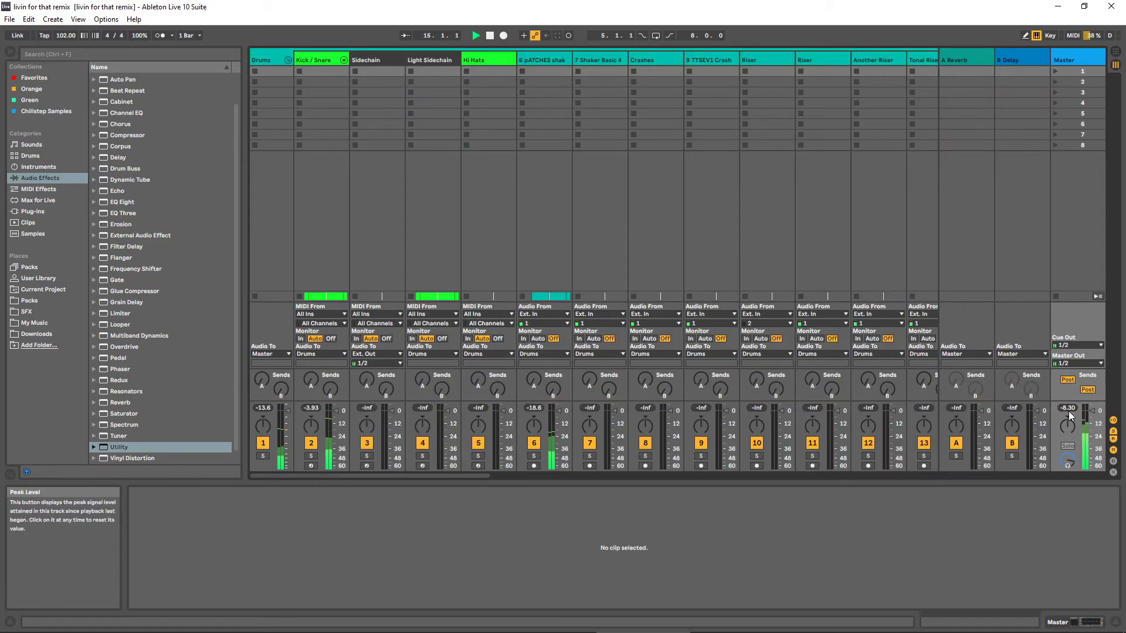
key(Tab)
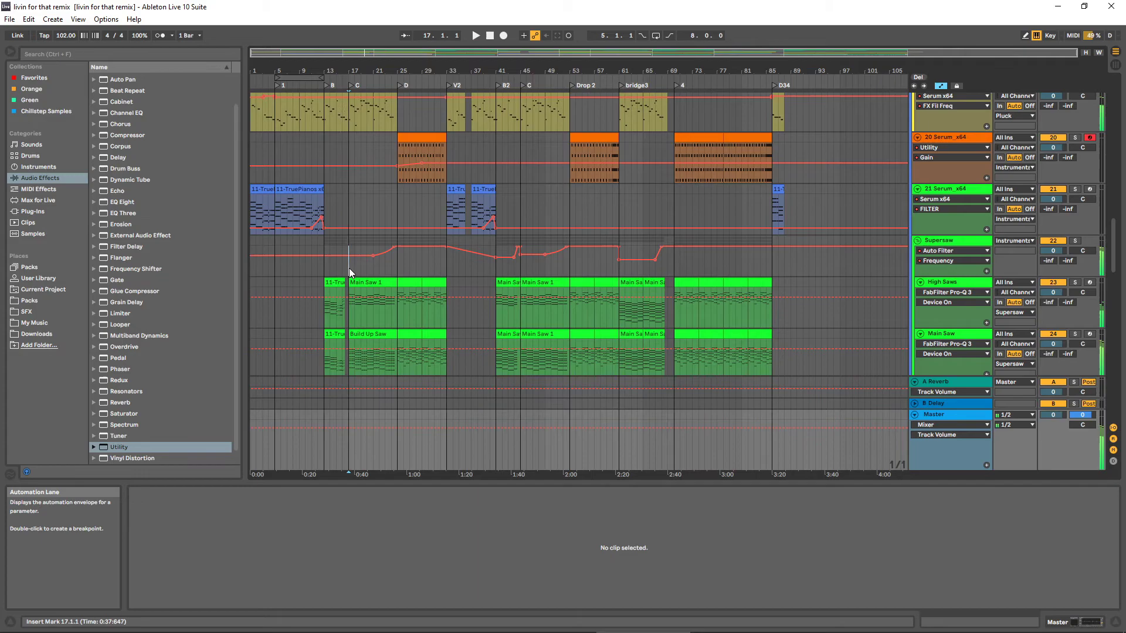
key(space)
key(Tab)
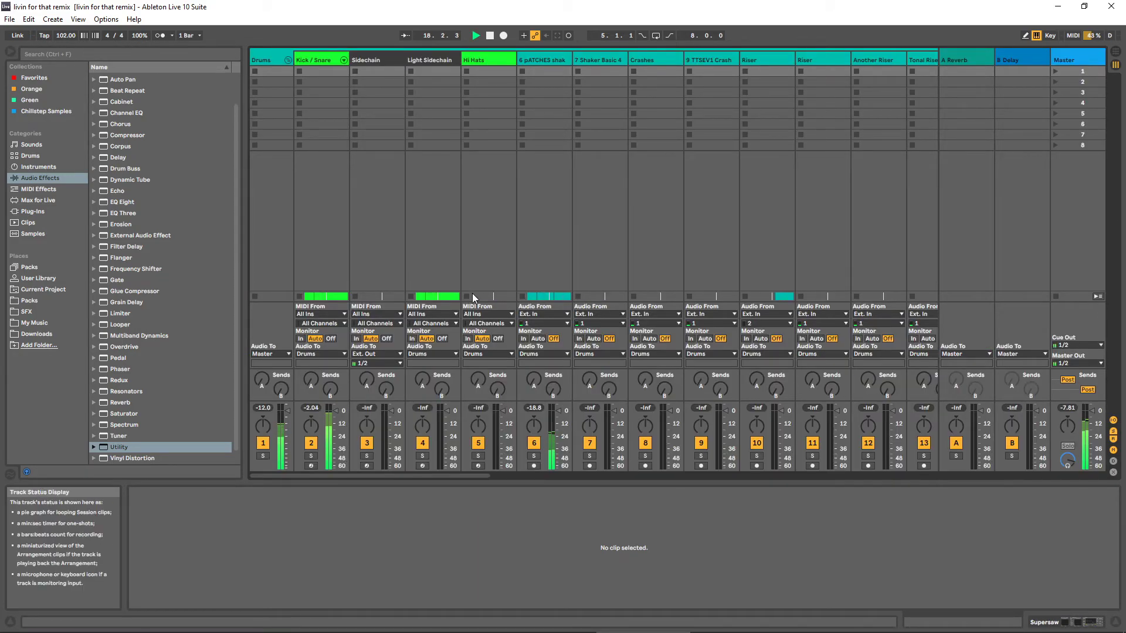
key(Tab)
click(397, 273)
key(space)
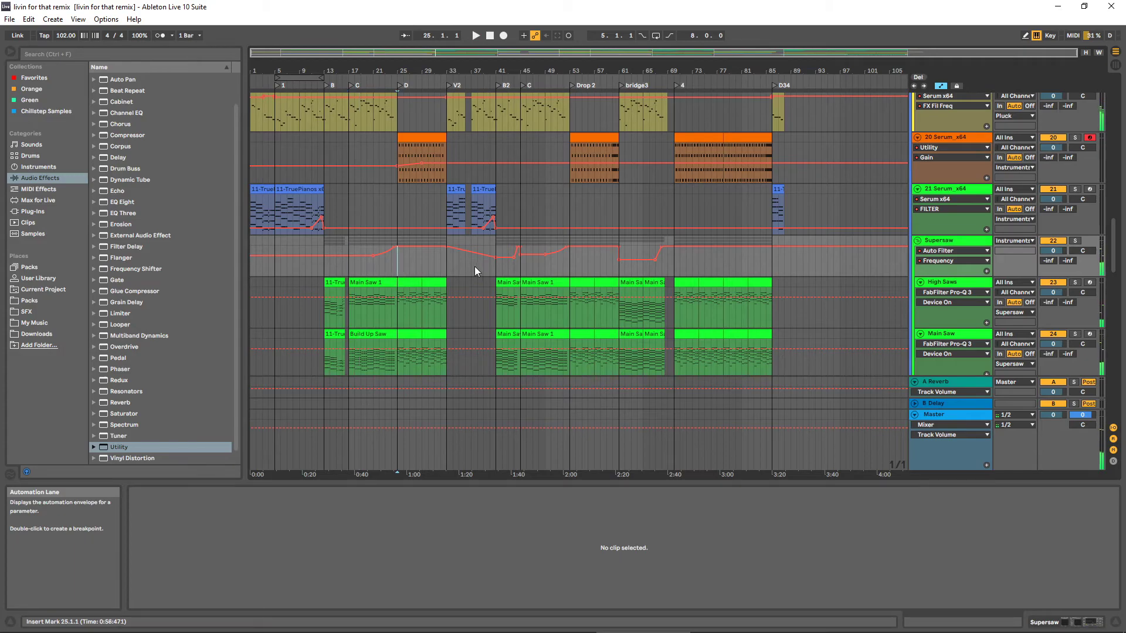
key(space)
key(Tab)
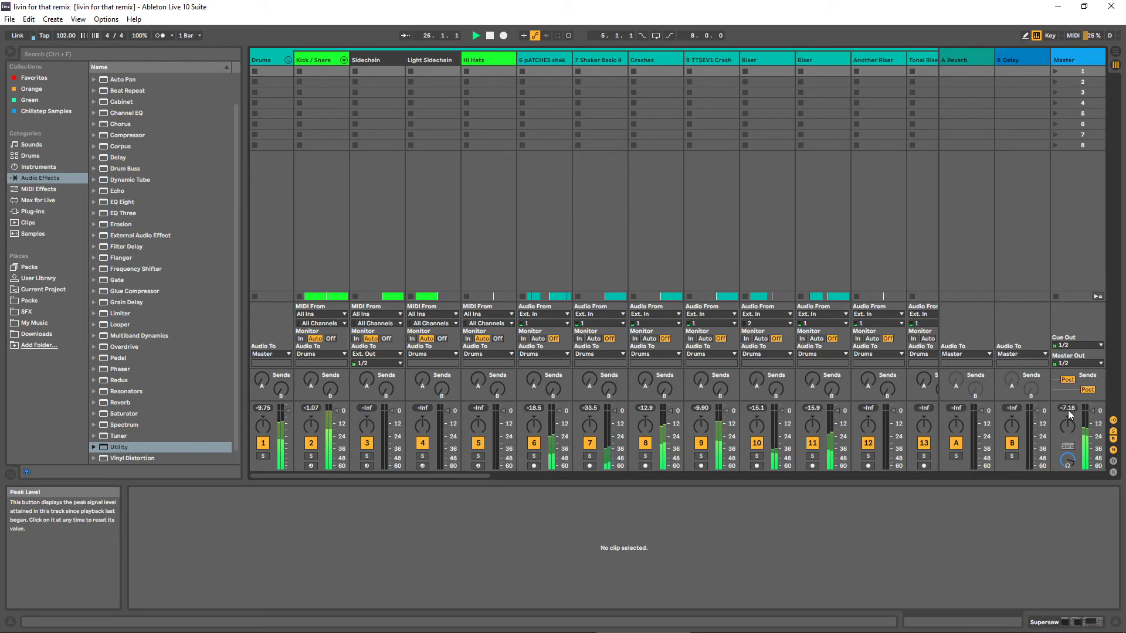
key(Tab)
key(space)
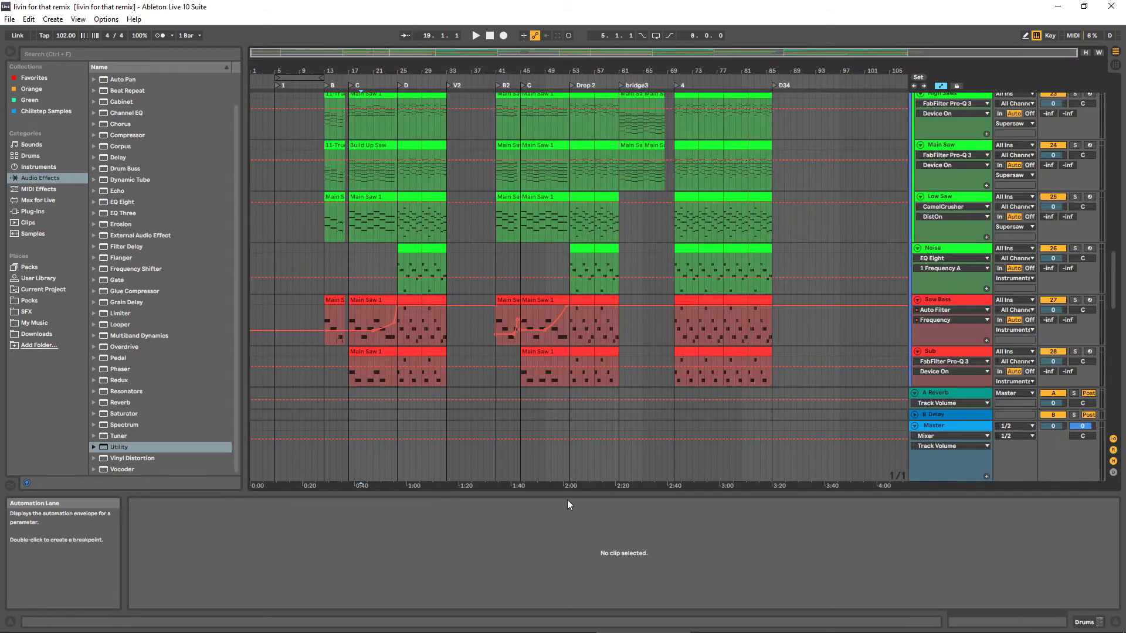
Review the clips and automation on the Pluck, Serum, Supersaw and bass tracks across the whole arrangement
scroll(598, 349, down, 5)
scroll(645, 309, up, 10)
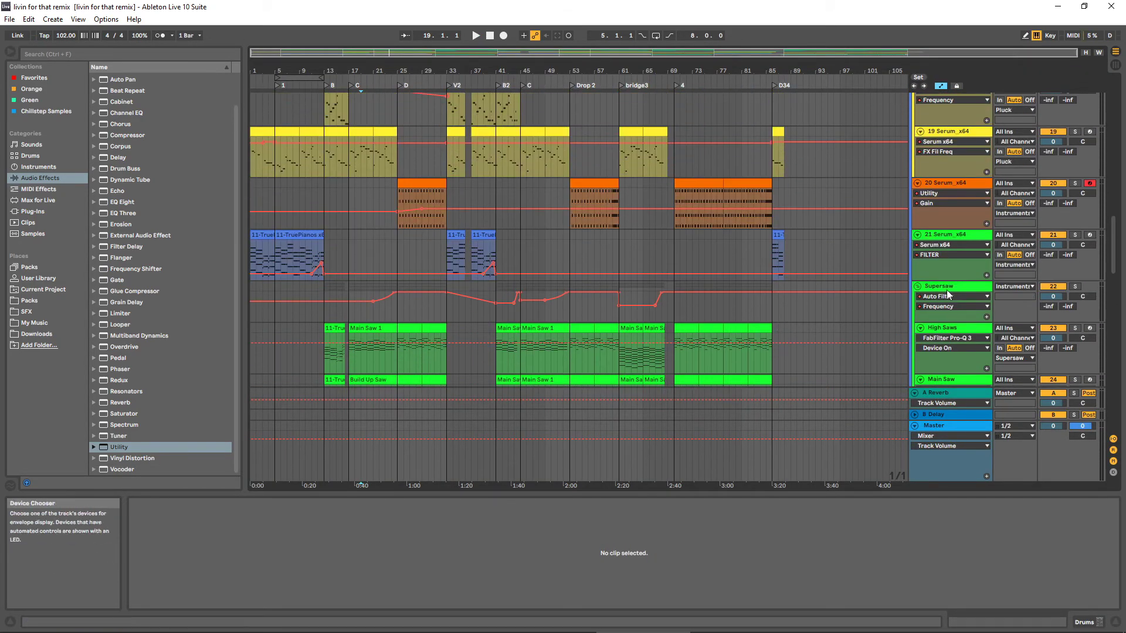
scroll(748, 230, up, 5)
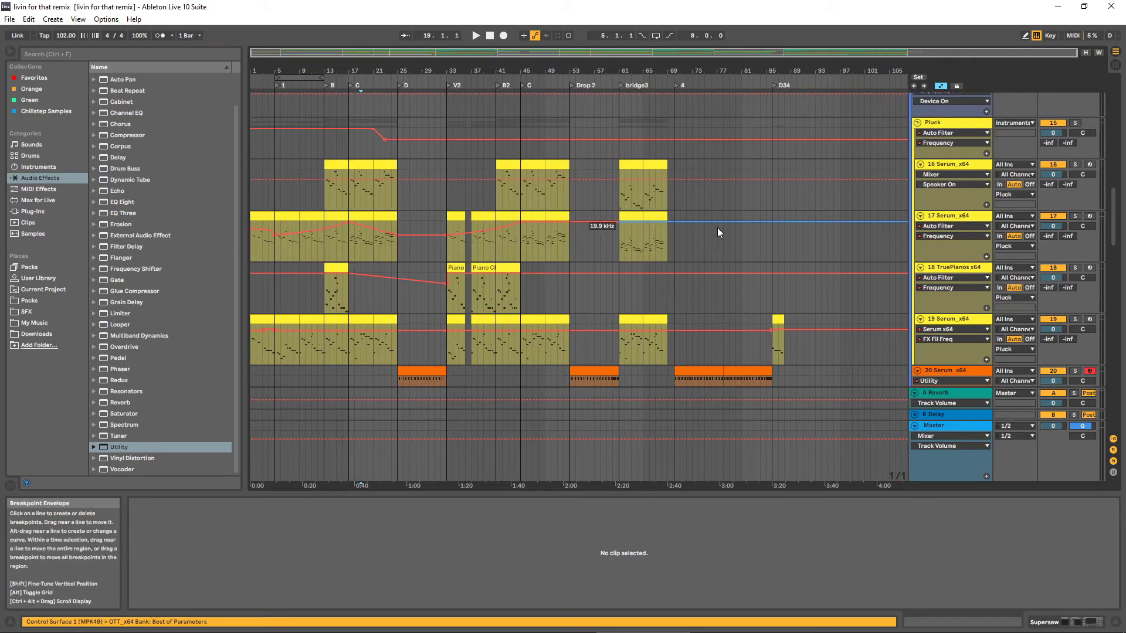
scroll(716, 231, up, 5)
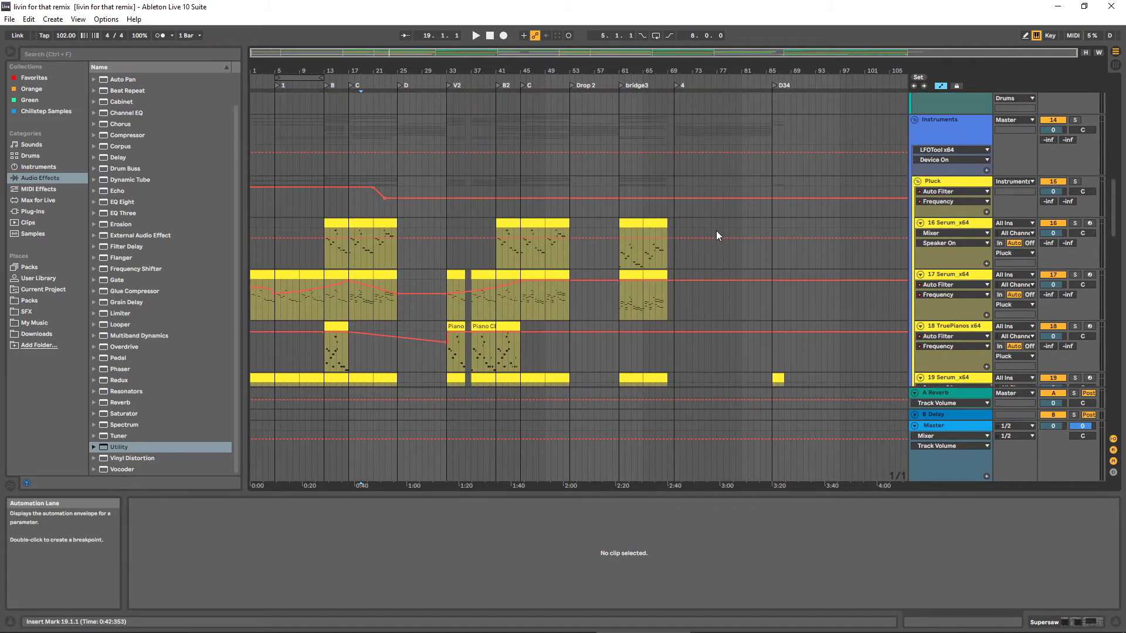
scroll(715, 223, down, 10)
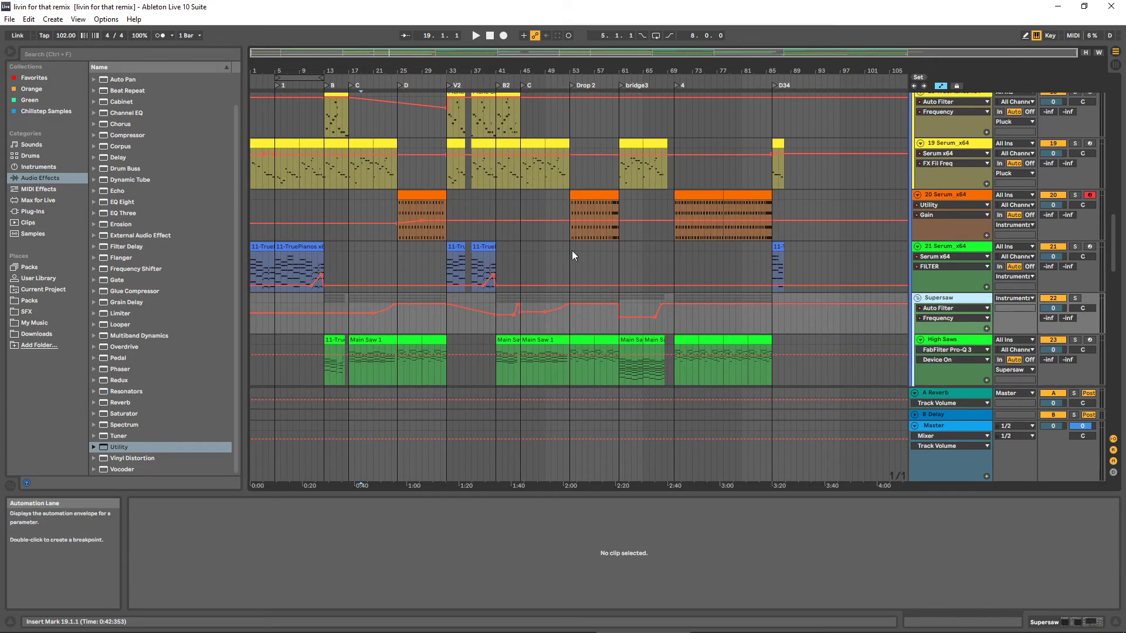
scroll(518, 251, down, 9)
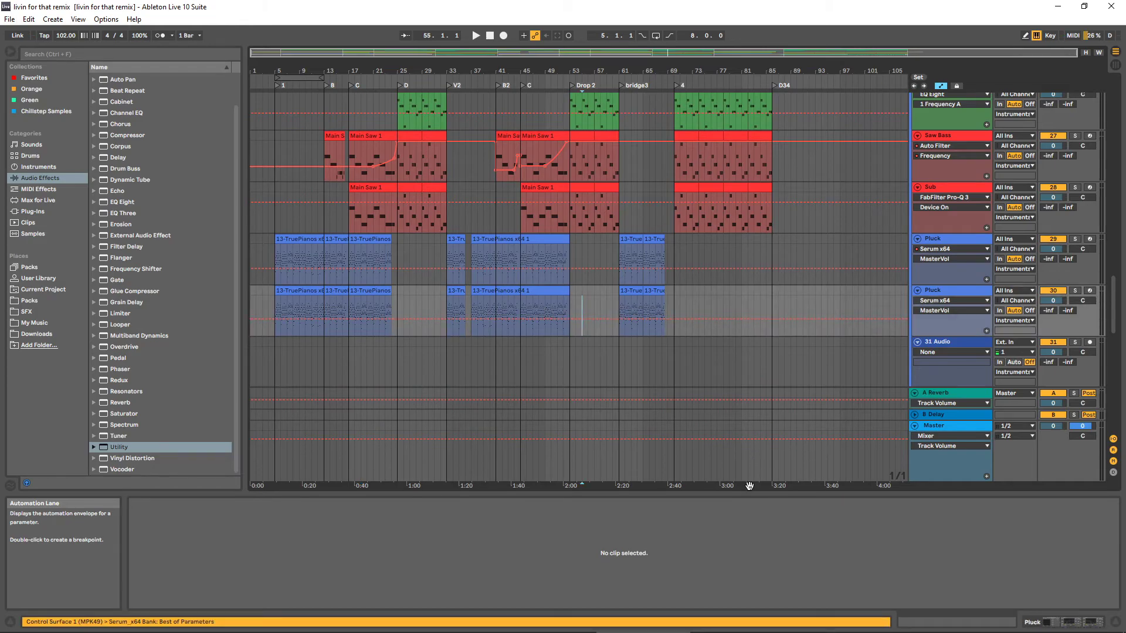
scroll(666, 264, up, 15)
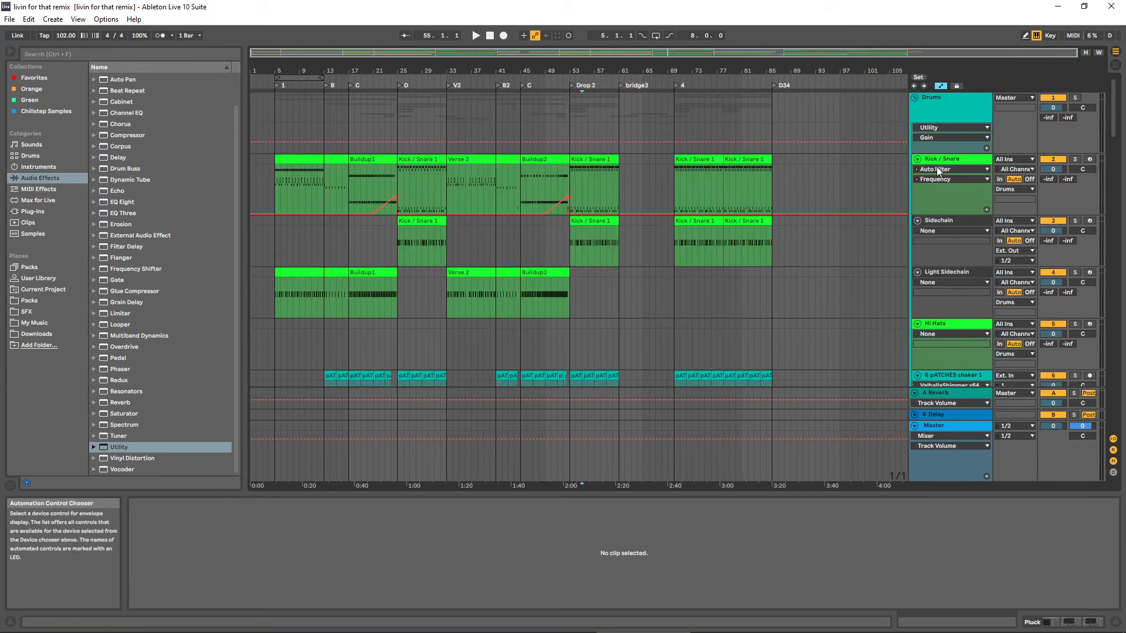
Examine the drum tracks around the V2 section, highlighting bars 33 to 41 on the empty Hi Hats track
click(799, 176)
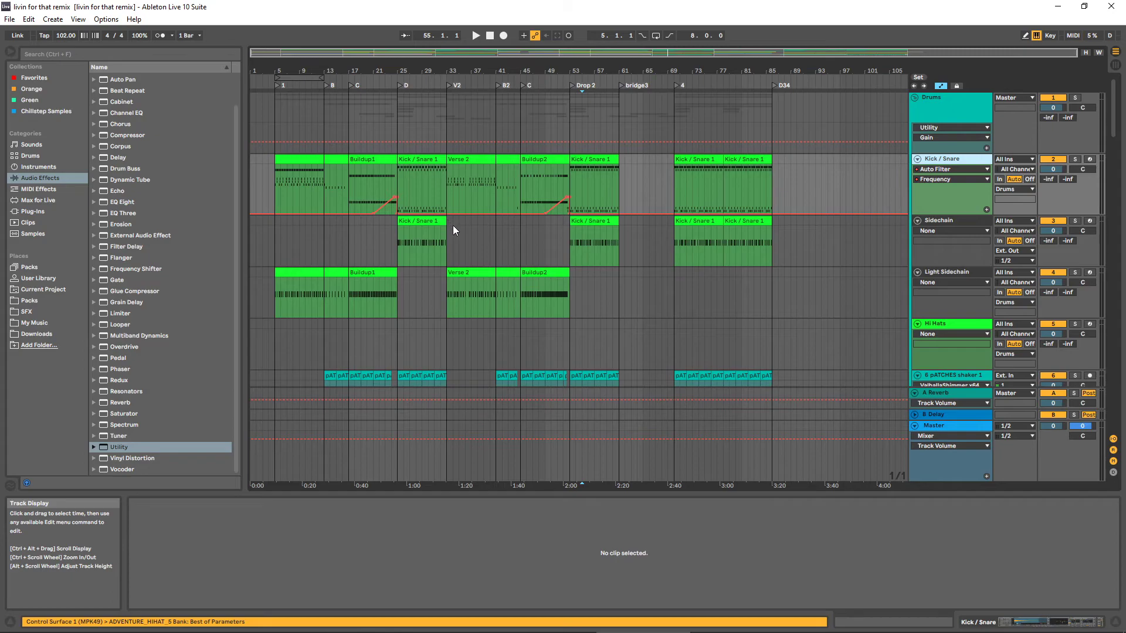
scroll(469, 253, down, 3)
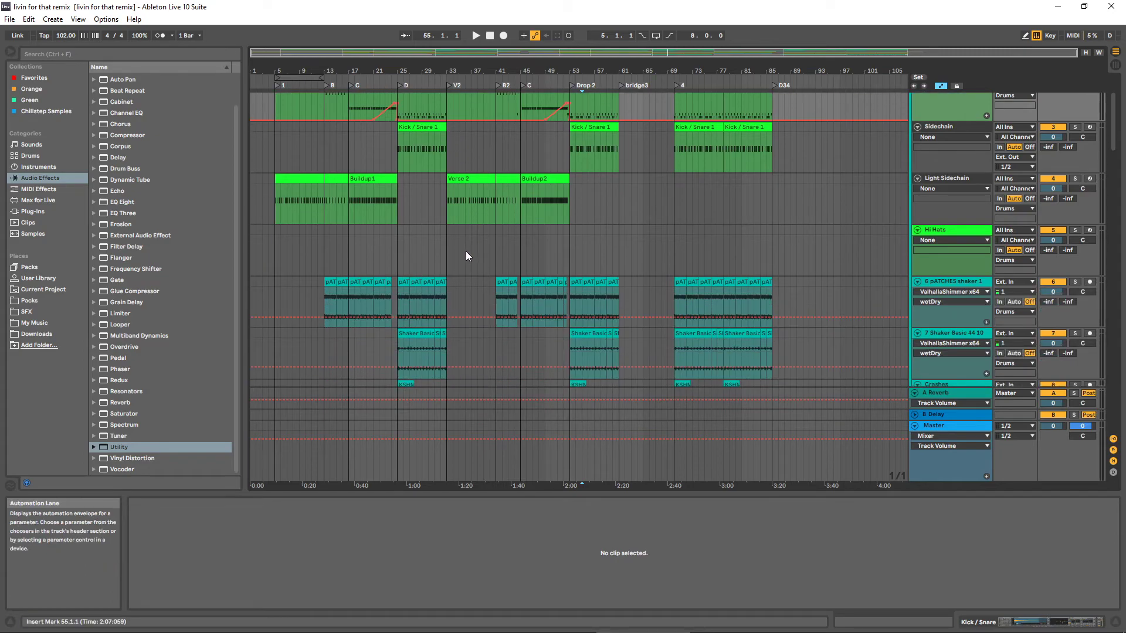
scroll(465, 251, up, 2)
click(452, 220)
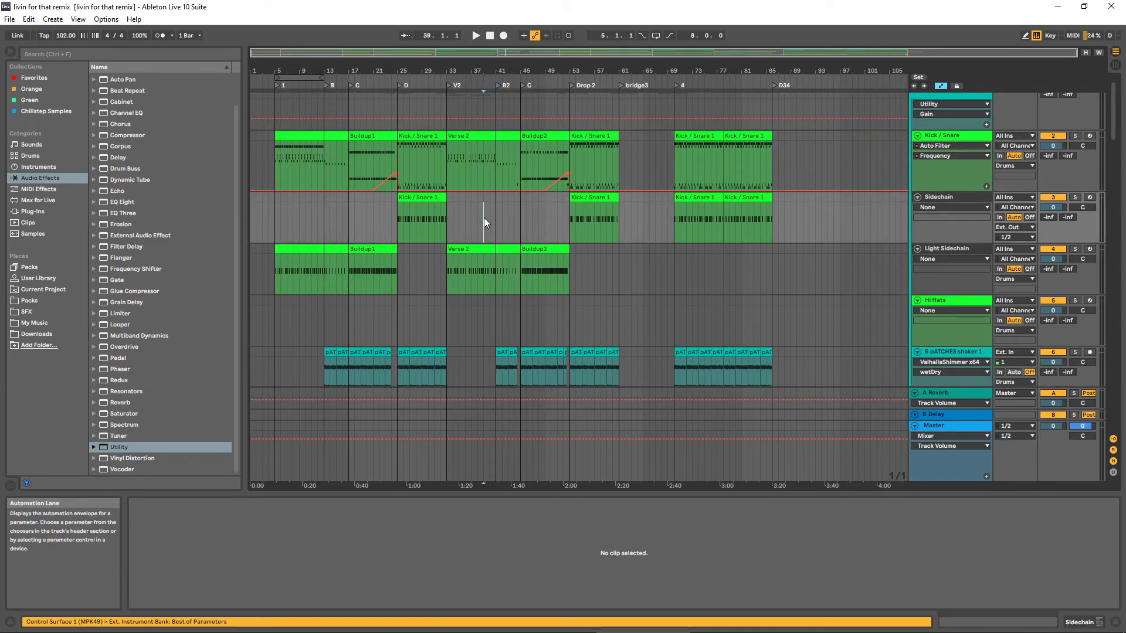
scroll(484, 220, down, 3)
click(475, 230)
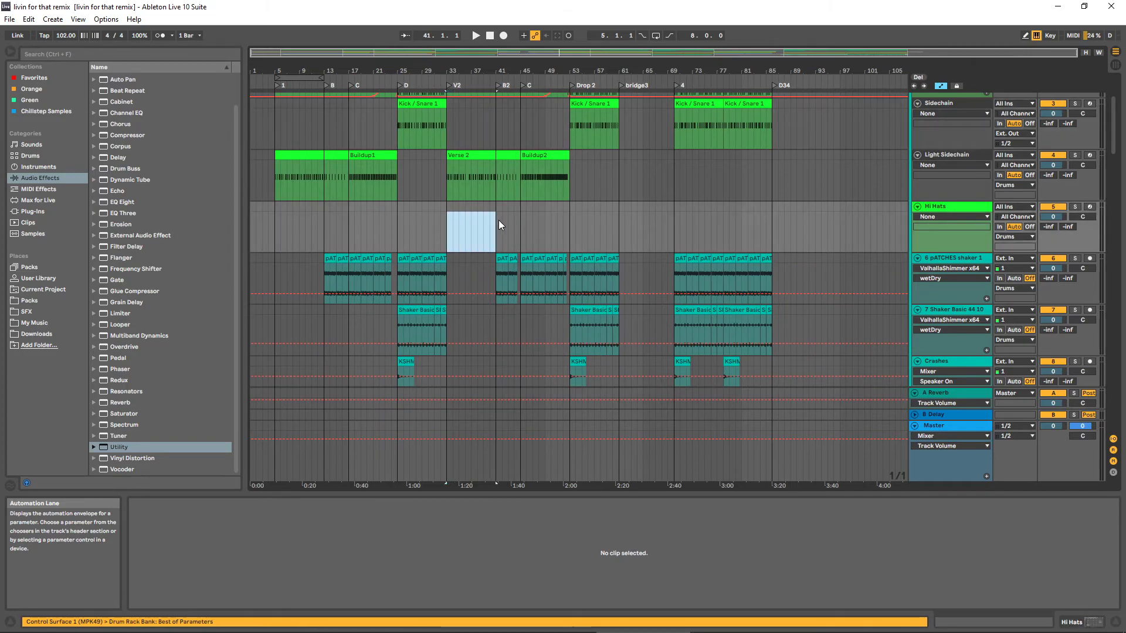
scroll(519, 218, down, 1)
click(448, 232)
Look through the riser, instrument and vocal tracks around V2 and B2 for gaps in the arrangement
scroll(444, 265, down, 5)
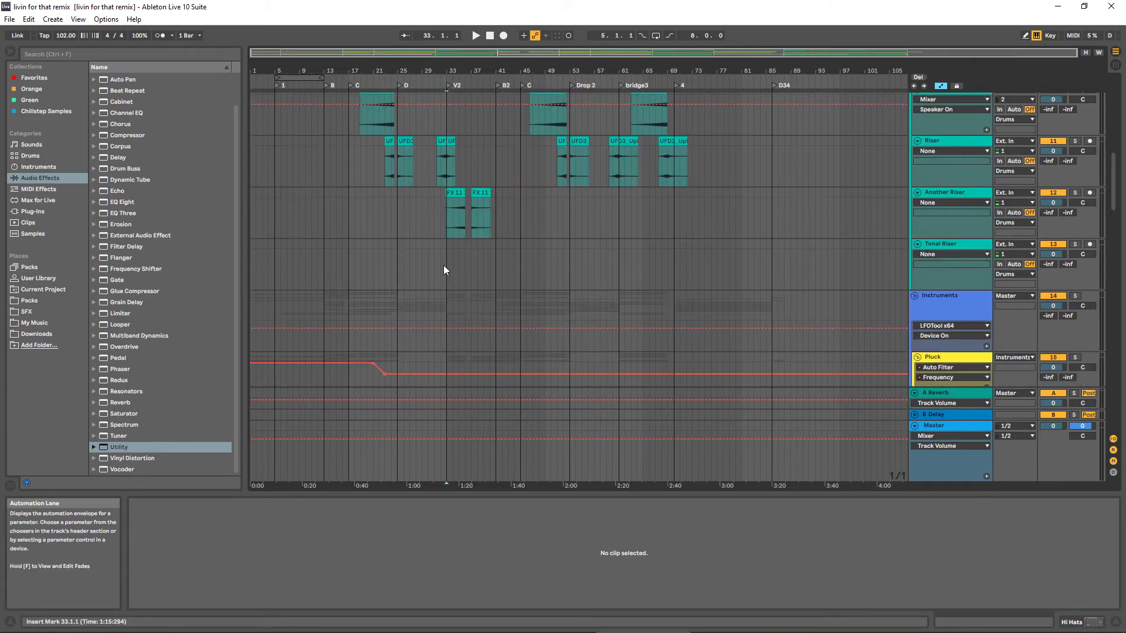
scroll(446, 266, down, 8)
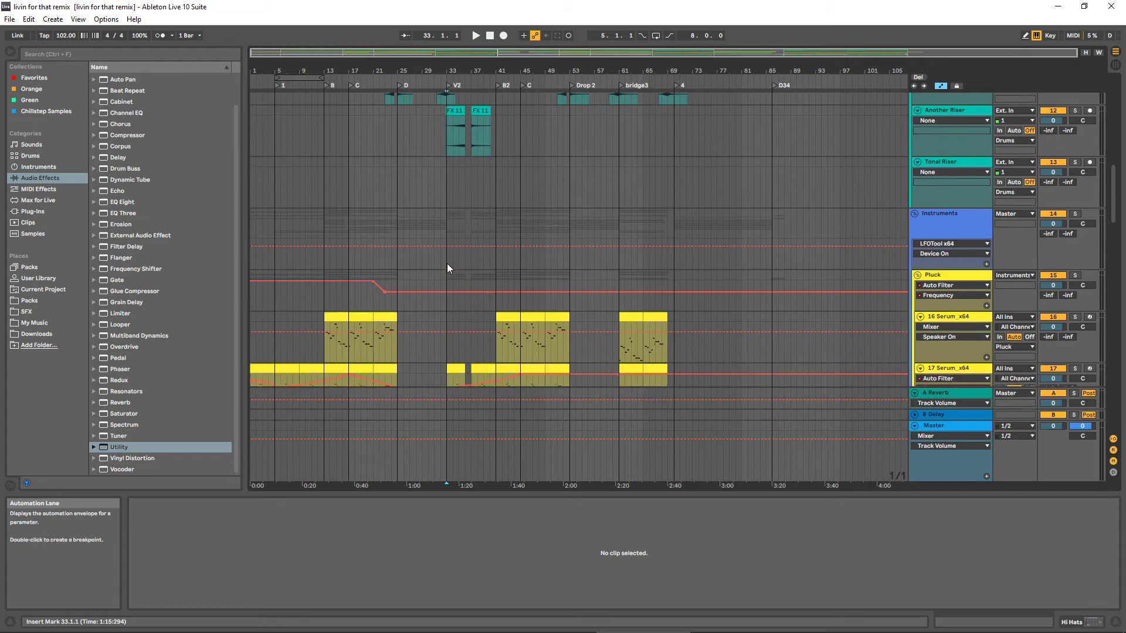
scroll(431, 254, down, 10)
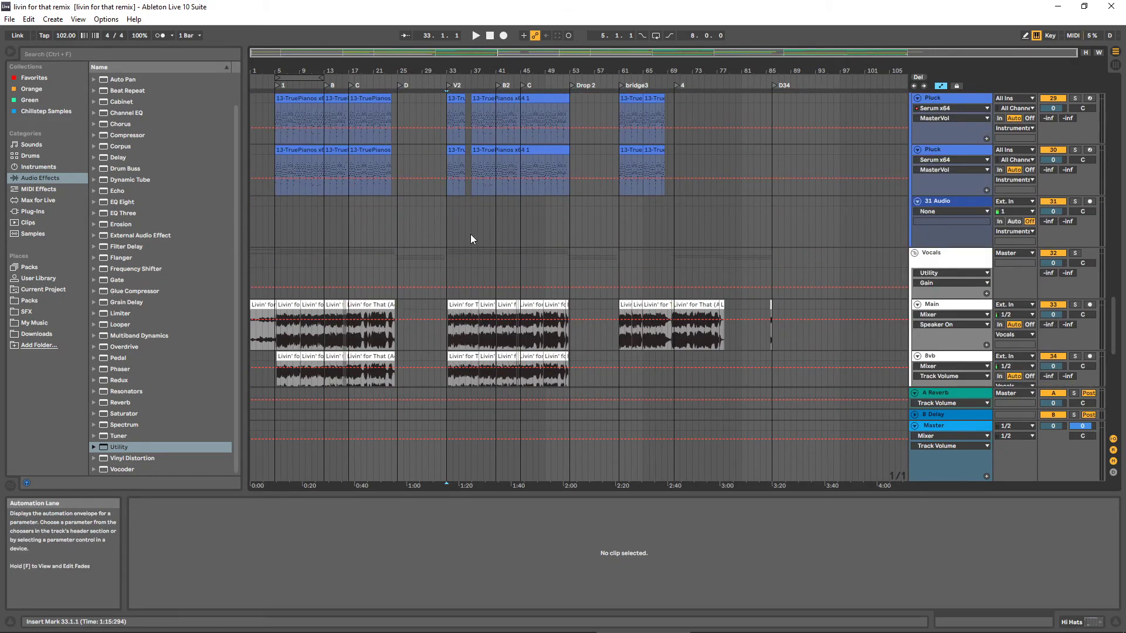
scroll(490, 230, up, 2)
scroll(490, 229, up, 2)
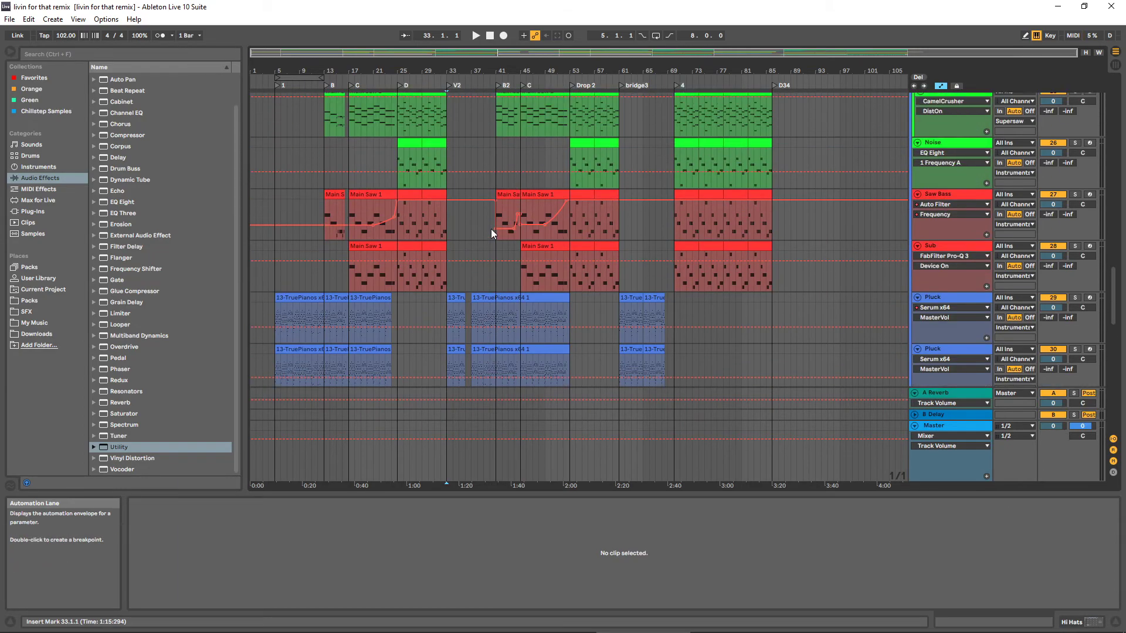
scroll(491, 229, up, 6)
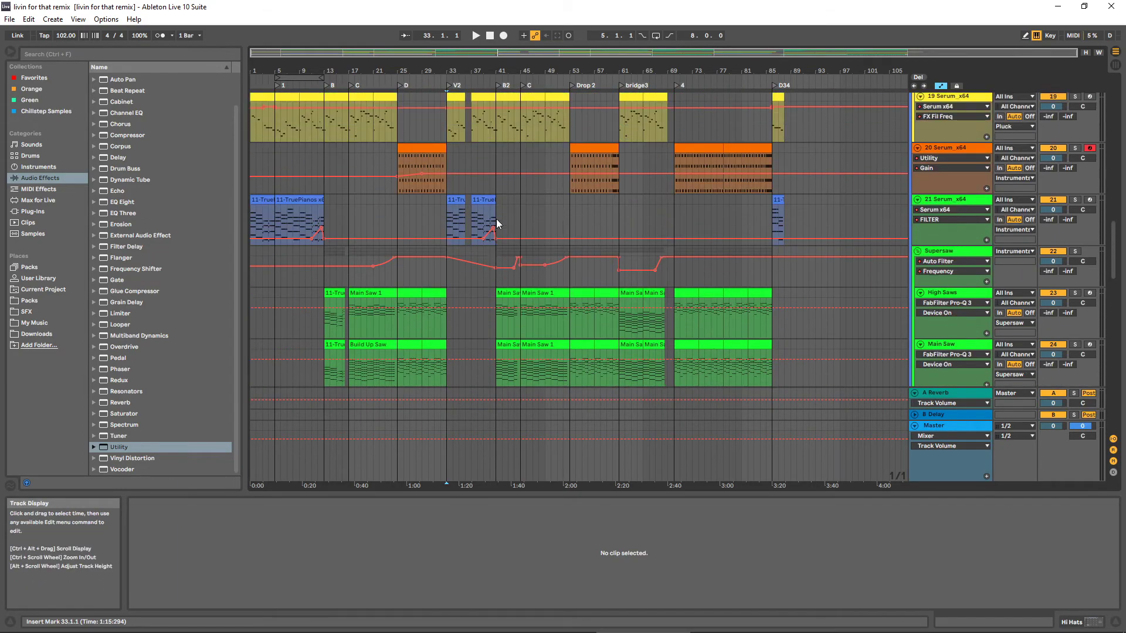
scroll(496, 219, up, 4)
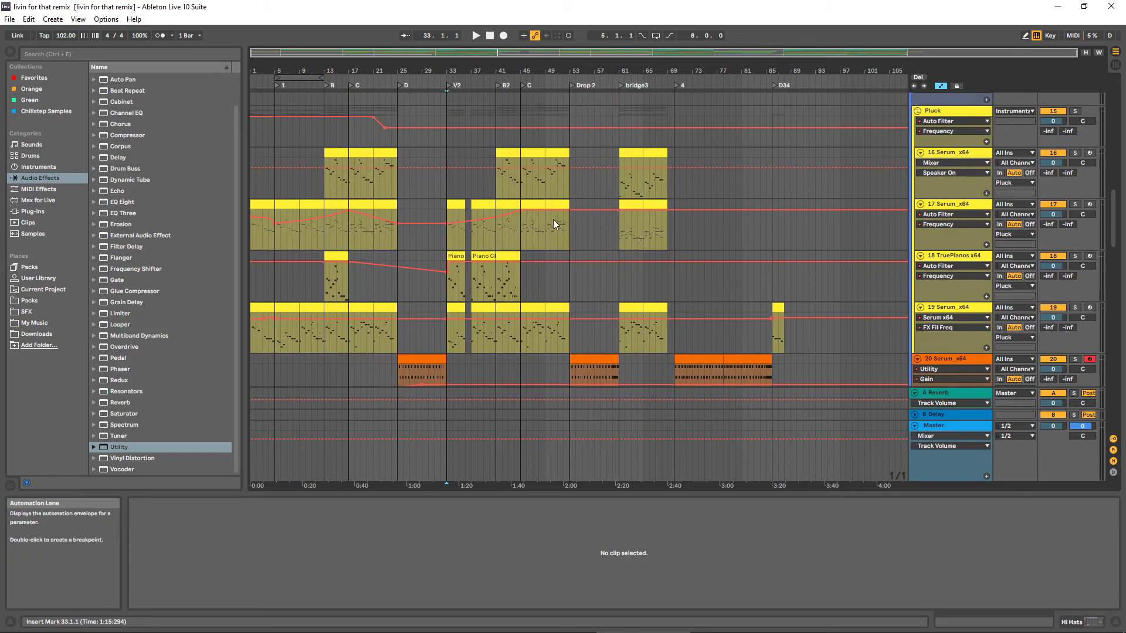
scroll(596, 224, up, 6)
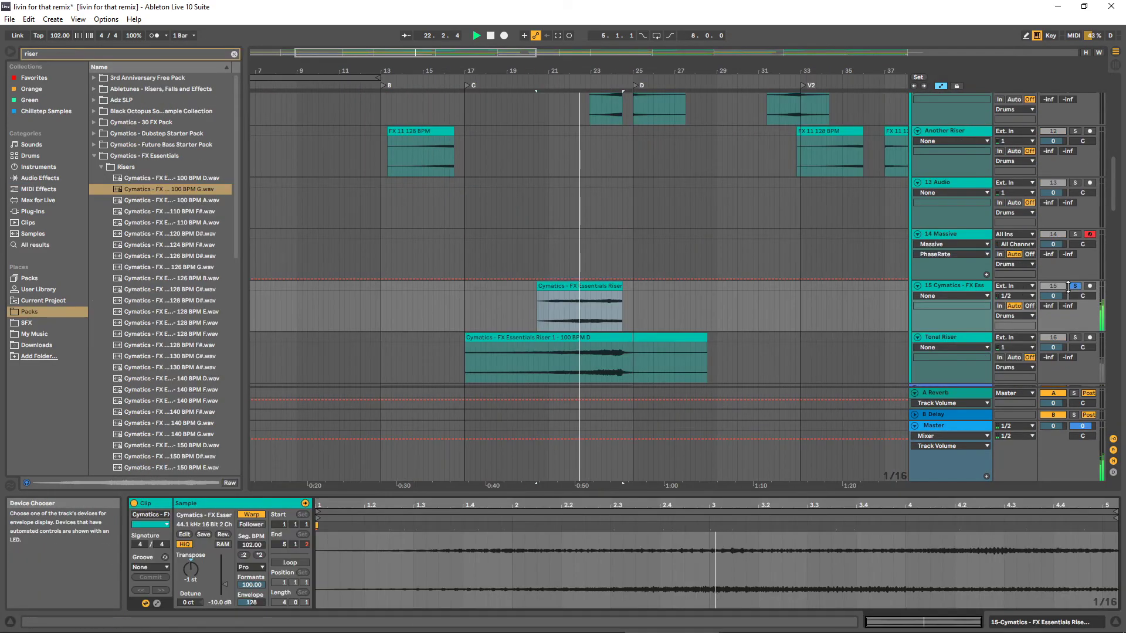
Review the risers leading into the first drop and through bridge3, along with the crash and shaker tracks, during playback
scroll(657, 320, up, 5)
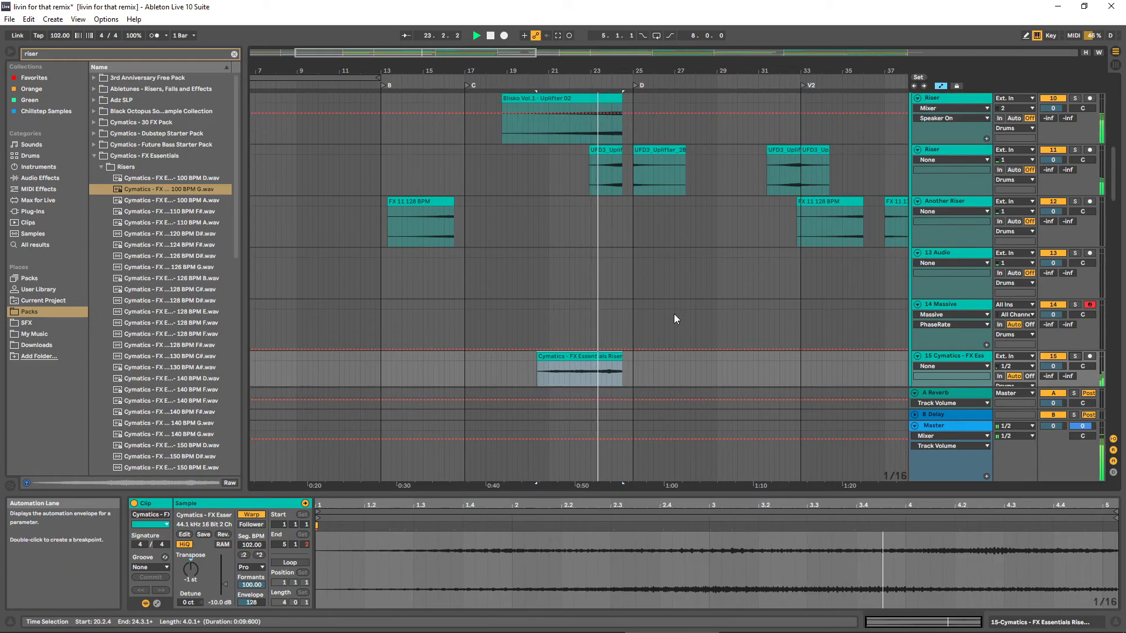
scroll(653, 311, up, 1)
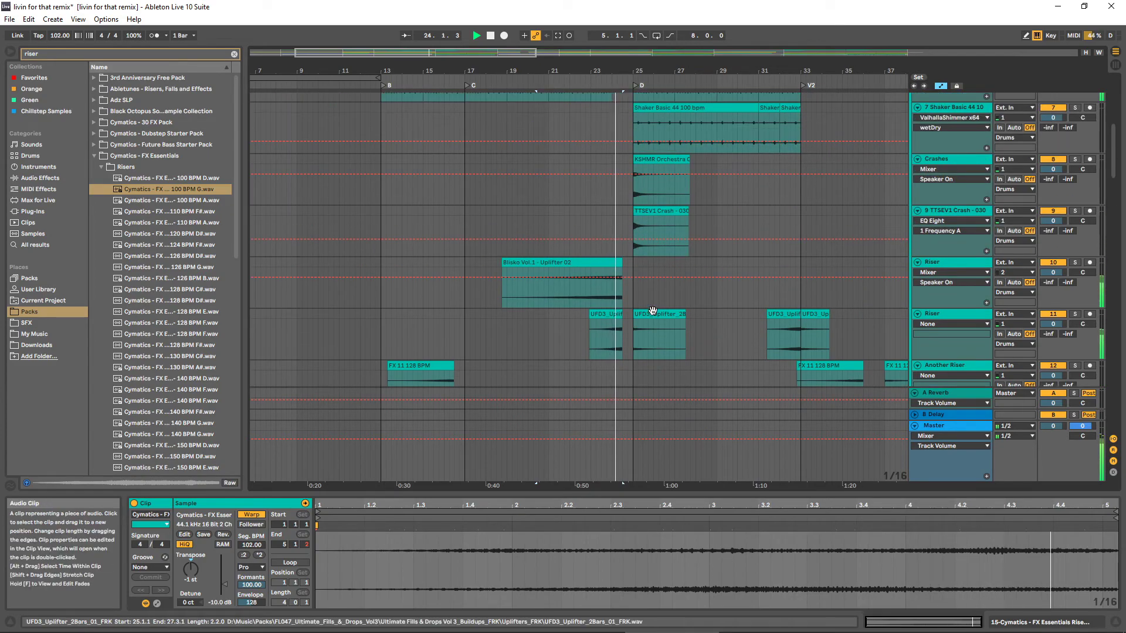
scroll(653, 314, up, 1)
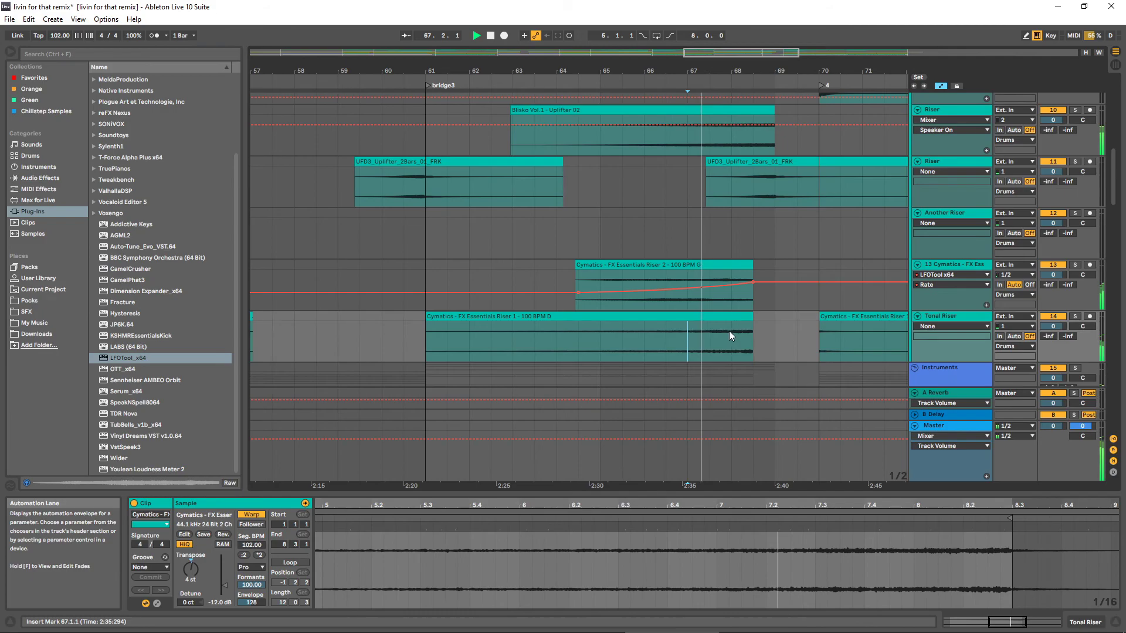
drag(733, 71, 733, 23)
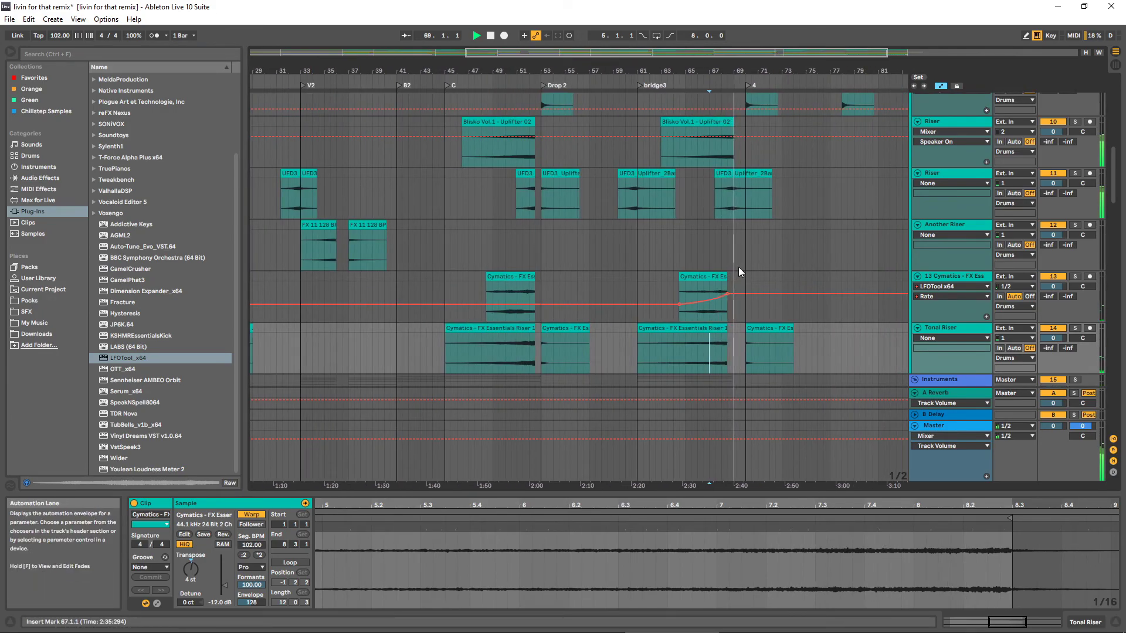
scroll(741, 262, up, 1)
scroll(740, 262, up, 5)
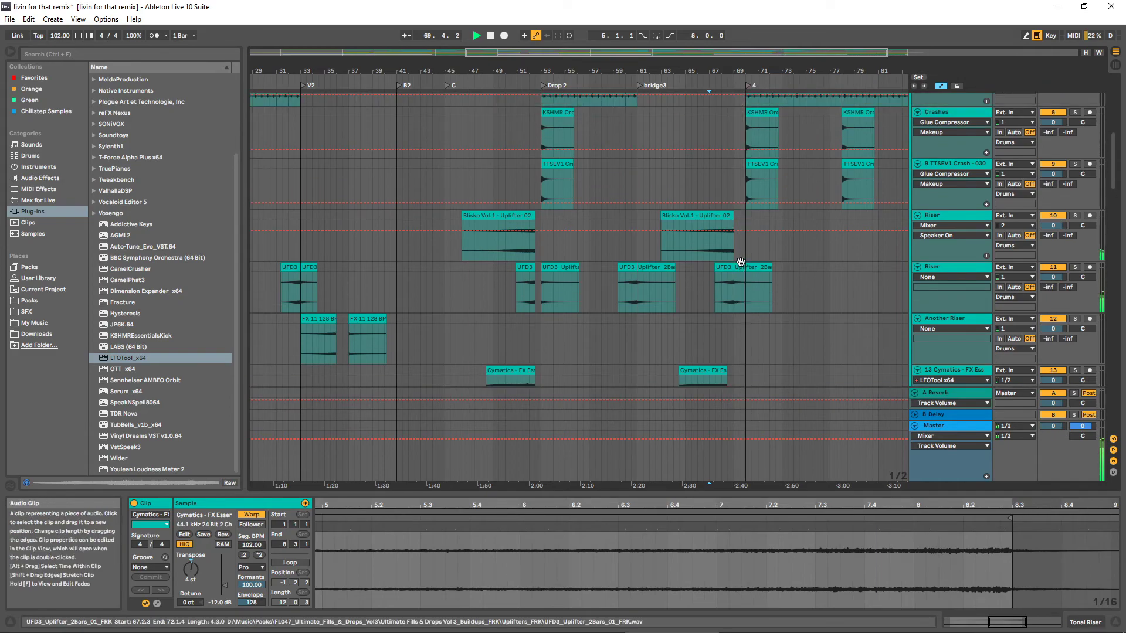
scroll(734, 231, up, 1)
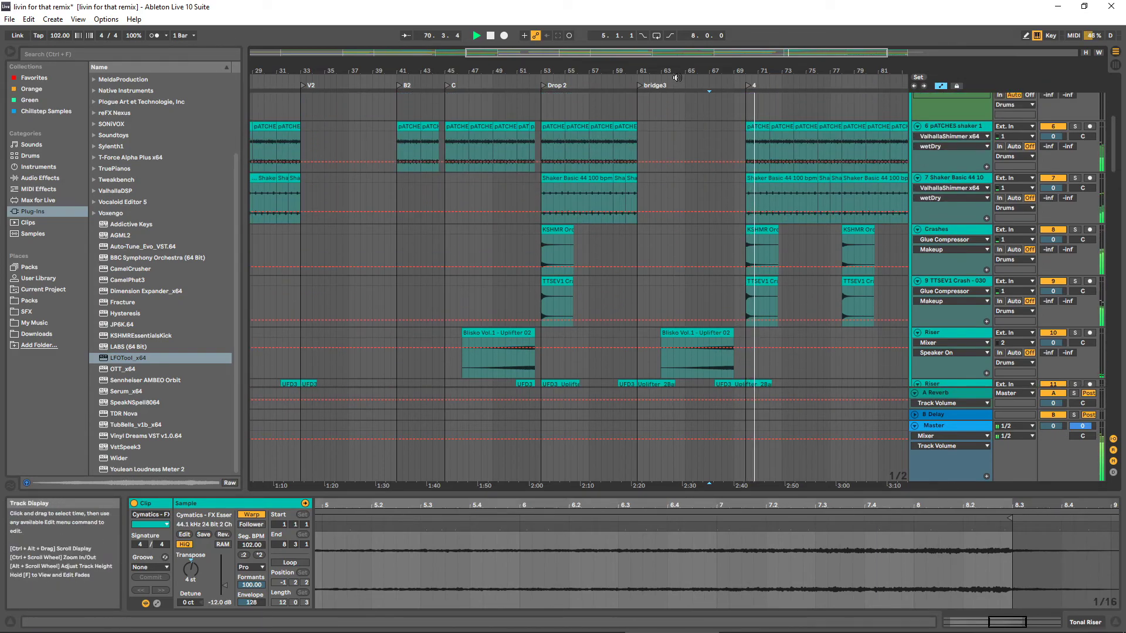
drag(724, 71, 724, 35)
scroll(712, 246, up, 7)
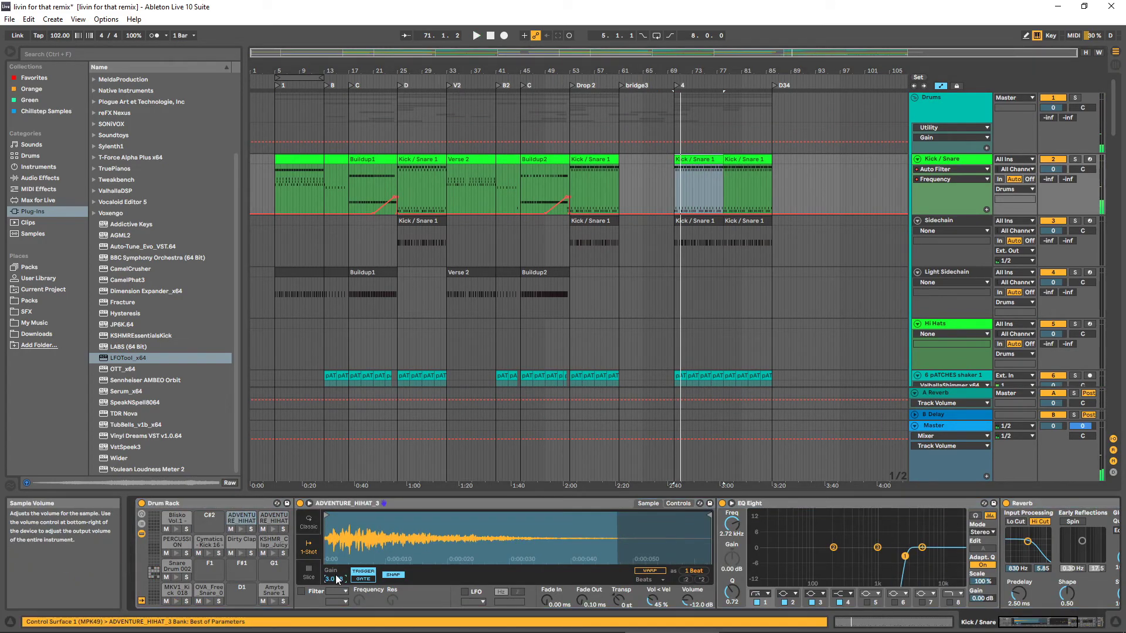
Adjust the Kick / Snare rack's hi-hat sample gains during playback, with ADVENTURE_HIHAT_5 at 3 dB and ADVENTURE_HIHAT_3 at 2 dB
drag(337, 578, 336, 569)
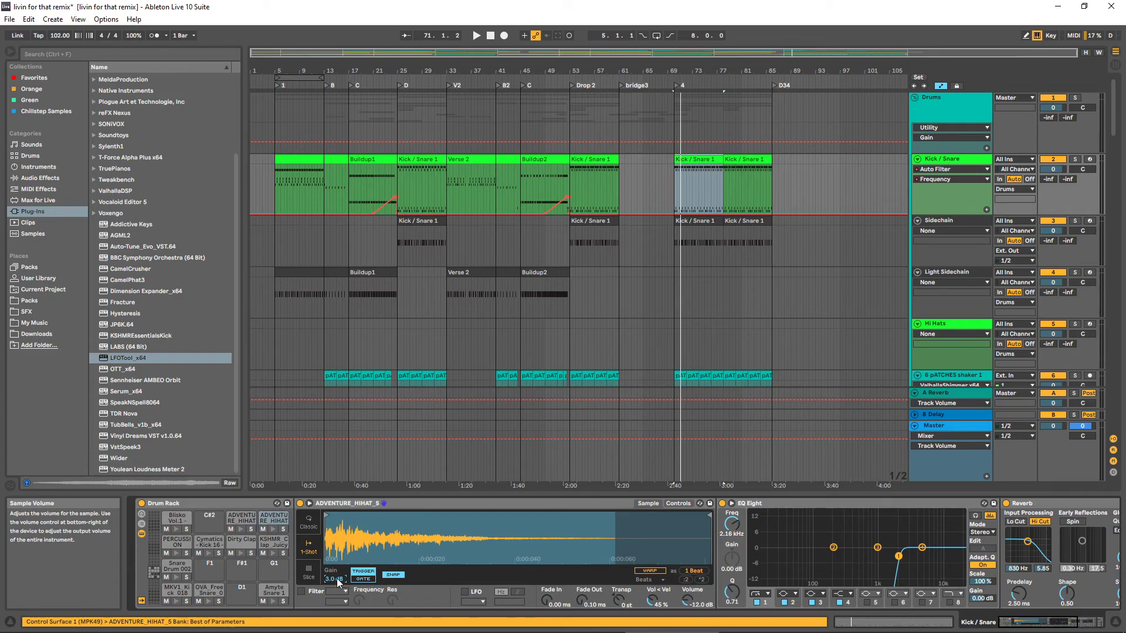
key(space)
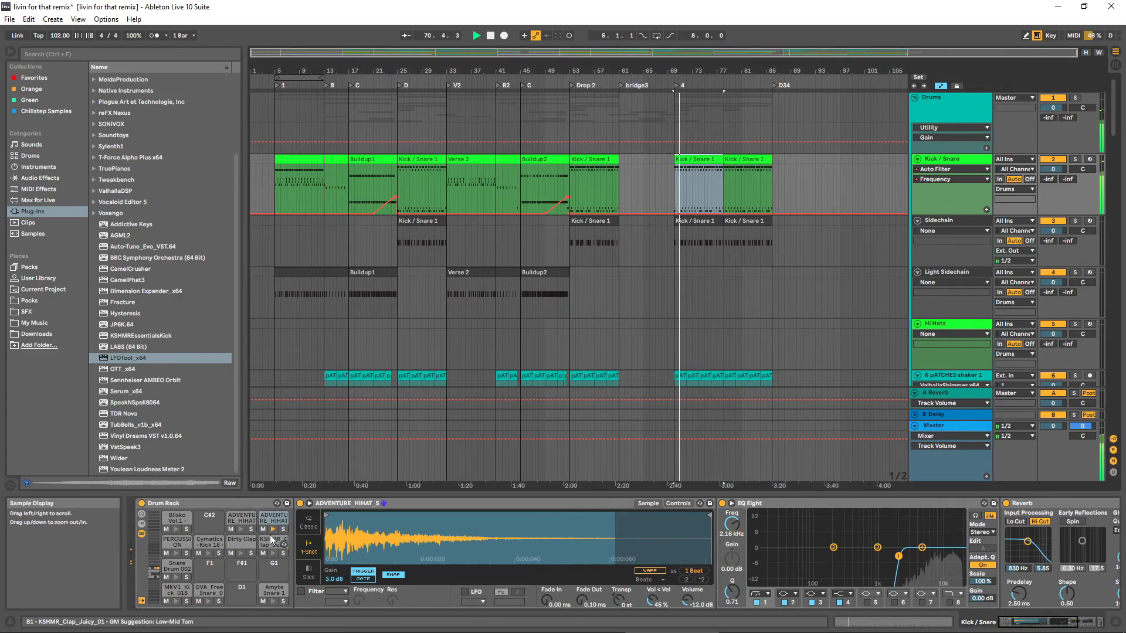
drag(331, 578, 331, 583)
click(234, 521)
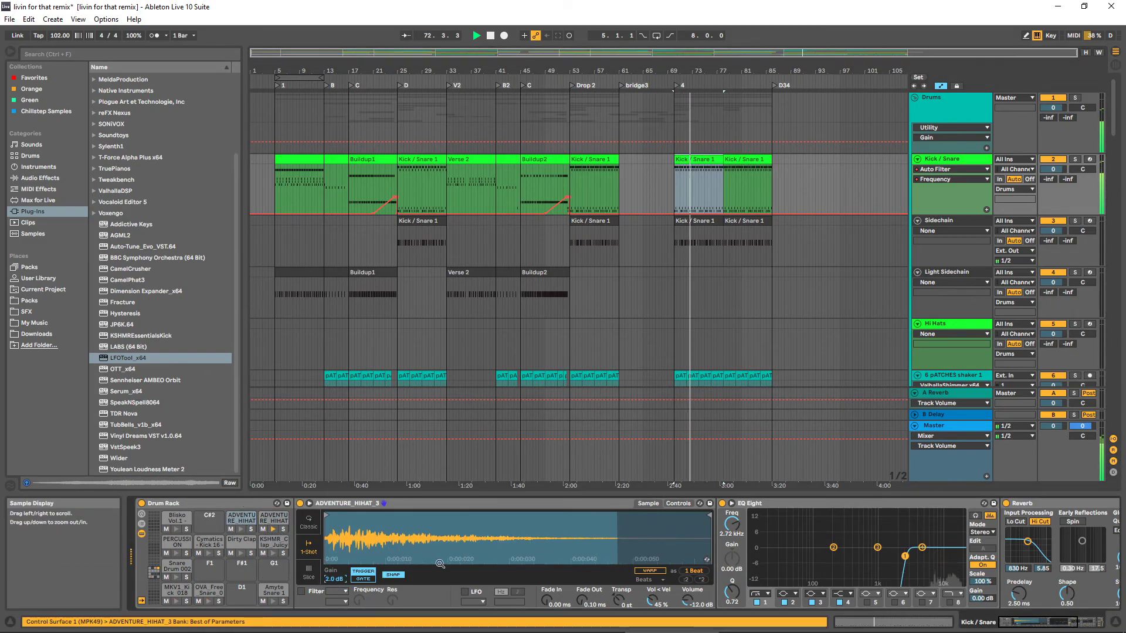
drag(1037, 622, 1070, 622)
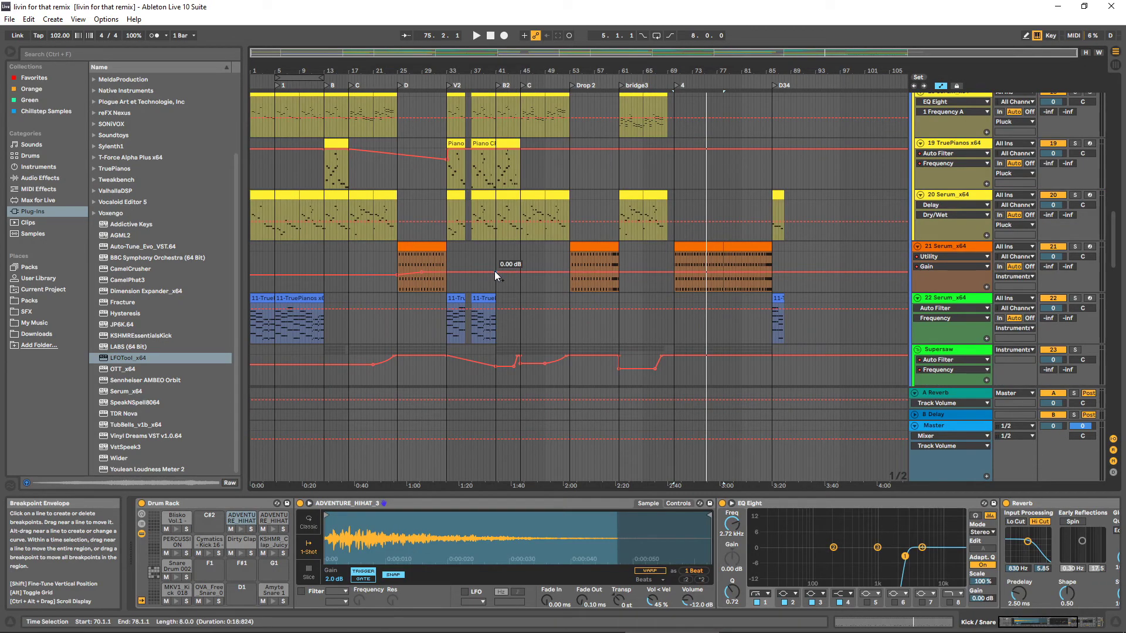
scroll(495, 271, up, 1)
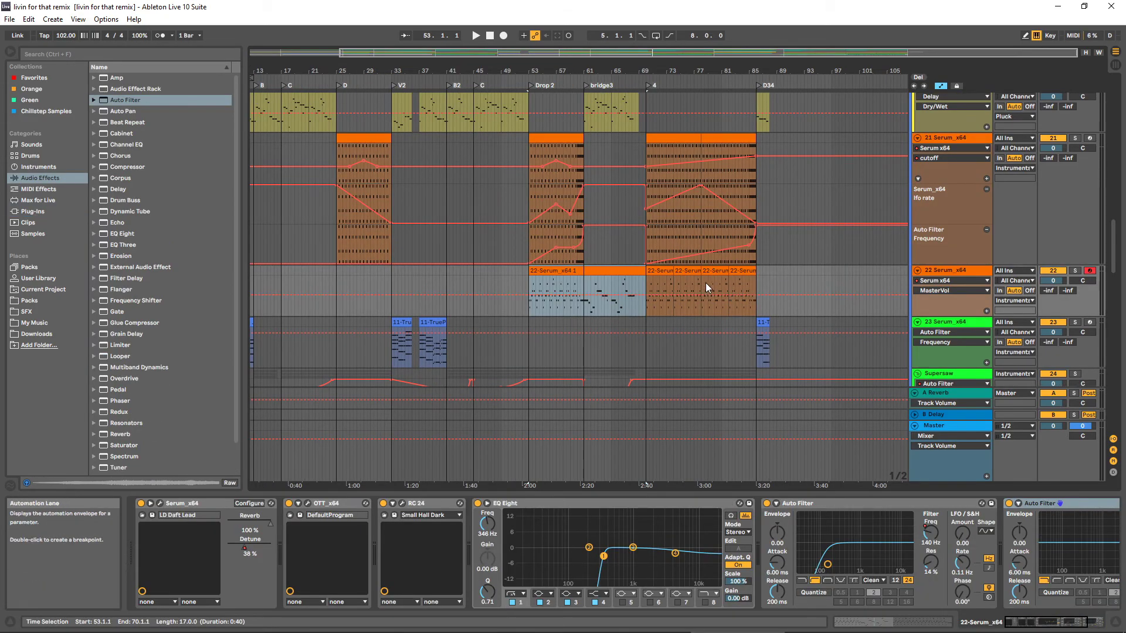
Play Drop 2 with the 22 Serum track soloed and compare it with the full mix into bridge3
scroll(609, 285, up, 1)
scroll(610, 285, down, 2)
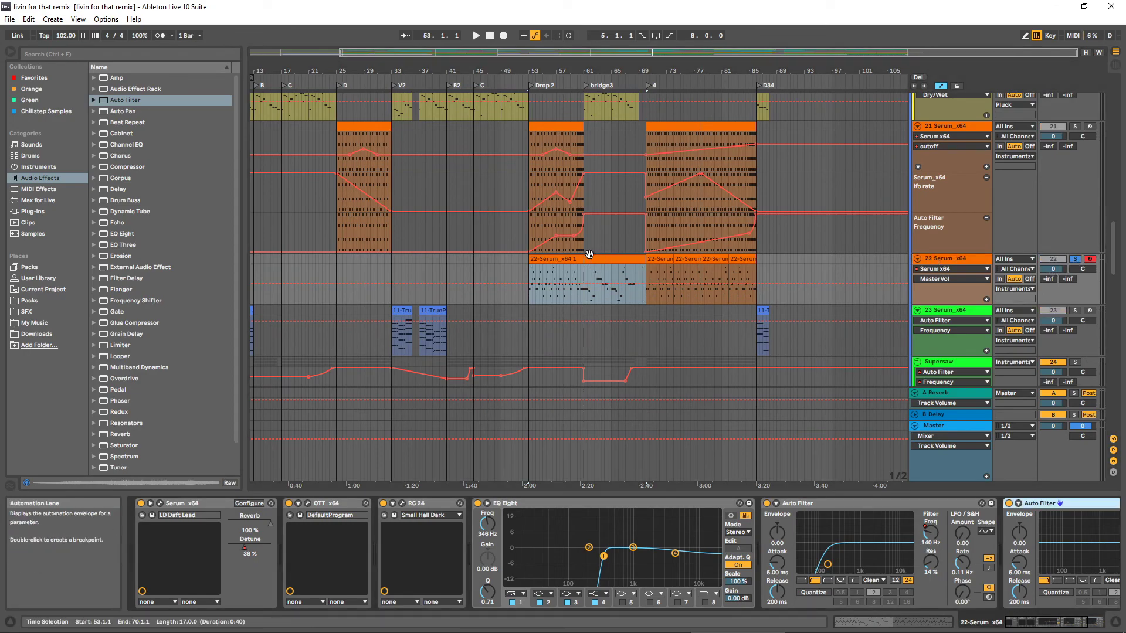
key(space)
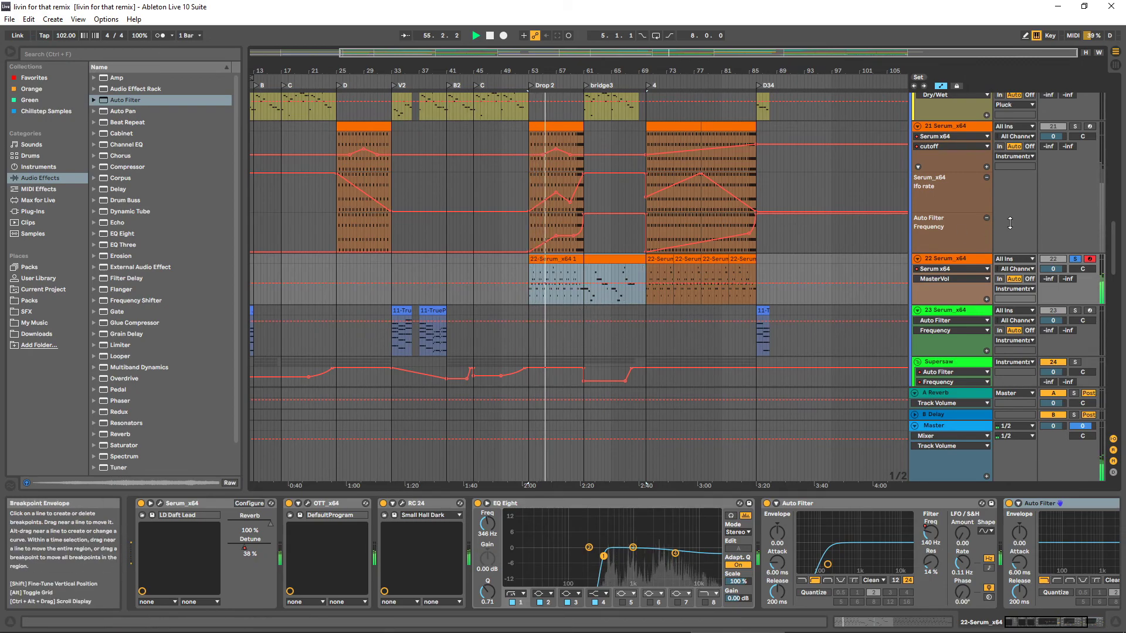
scroll(1078, 166, up, 1)
scroll(827, 291, up, 1)
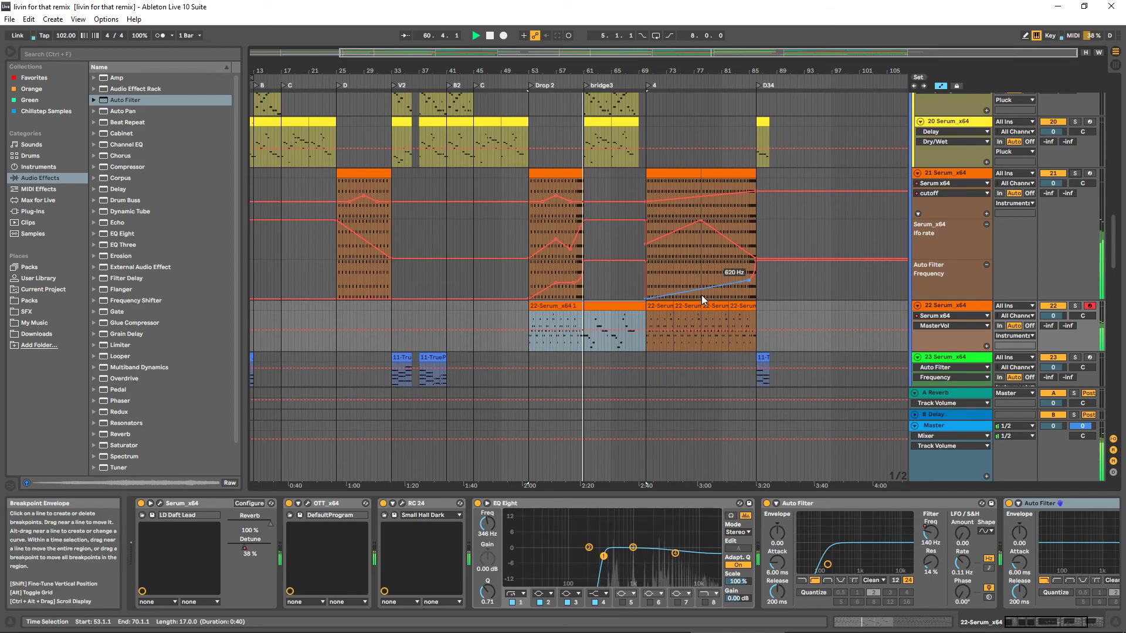
scroll(657, 301, down, 1)
click(548, 284)
key(space)
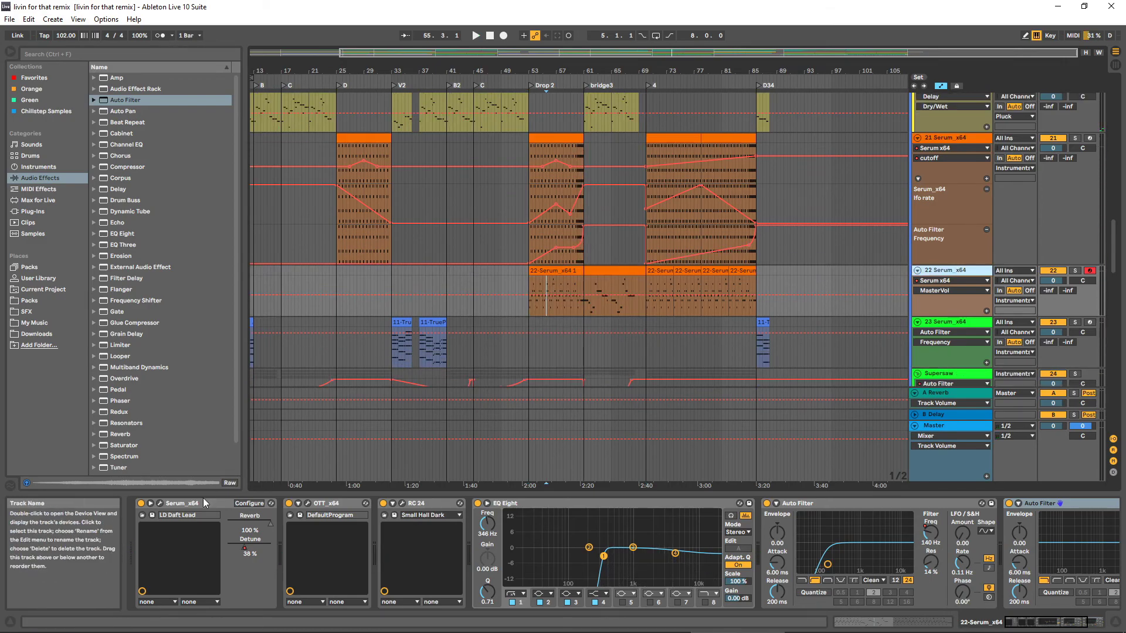
Check the master volume of the Serum instrument on track 22 and its automation in Drop 2, and save the set
click(158, 505)
mouse_move(809, 184)
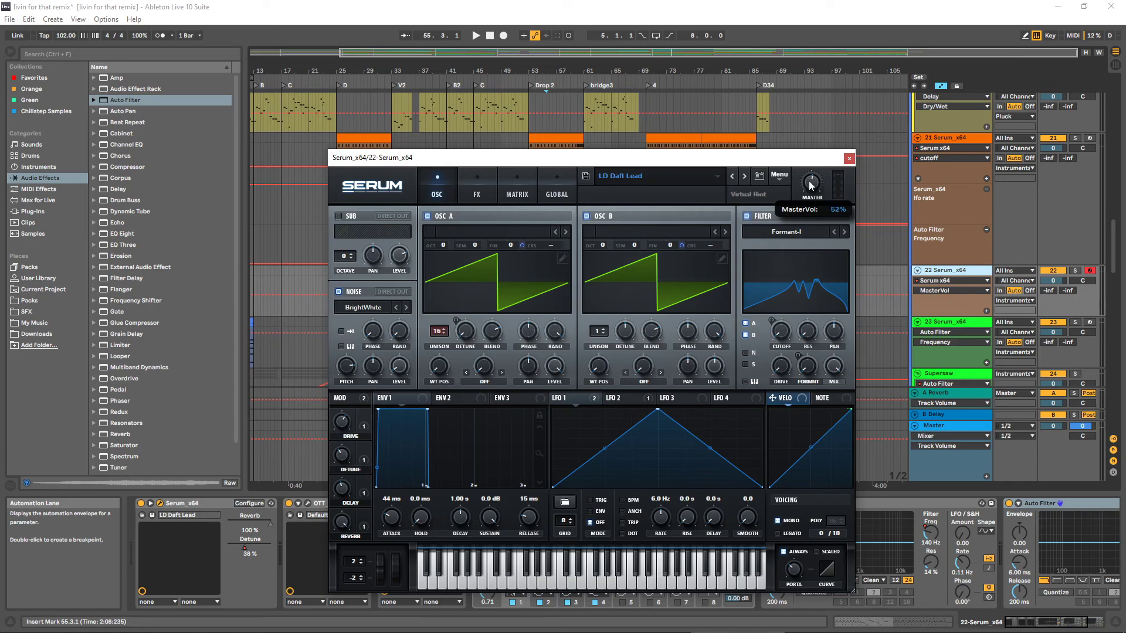
click(848, 158)
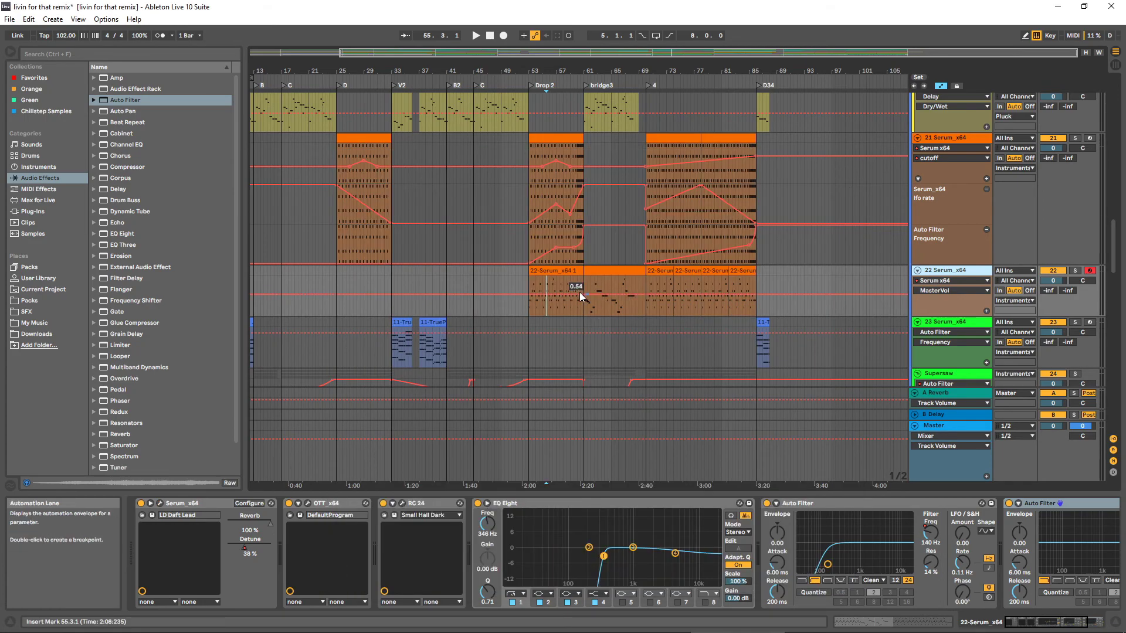
click(565, 273)
click(574, 288)
key(ctrl+s)
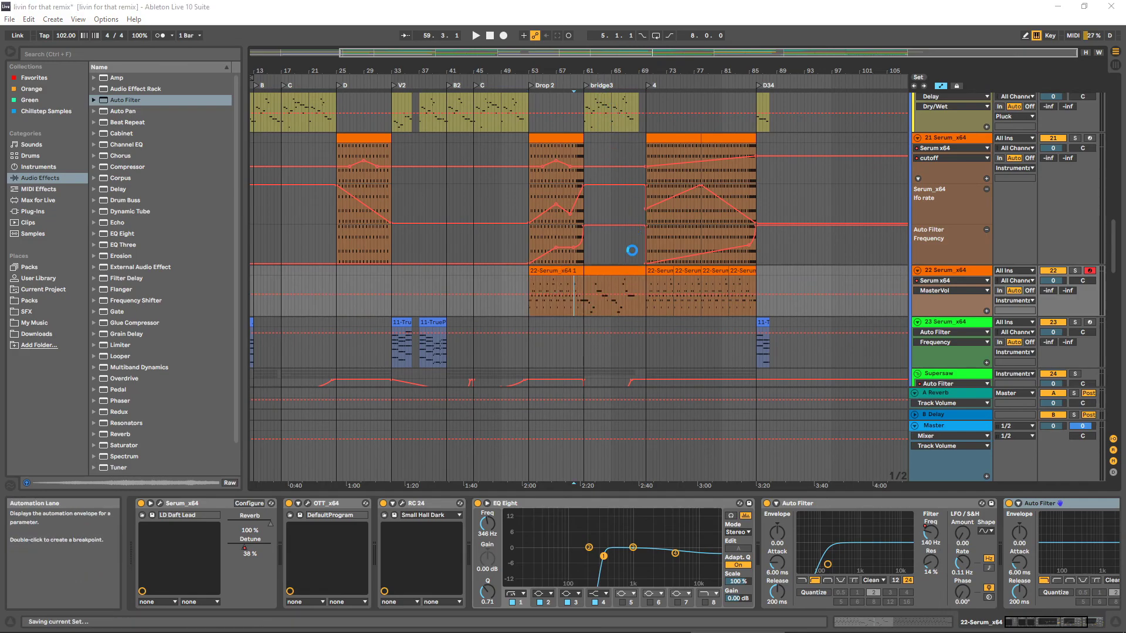
Solo and audition the 21 Serum track from section D, and bend its falling lfo rate automation in section 4 into a curve
scroll(625, 252, up, 3)
scroll(610, 277, down, 4)
click(543, 260)
scroll(366, 157, up, 2)
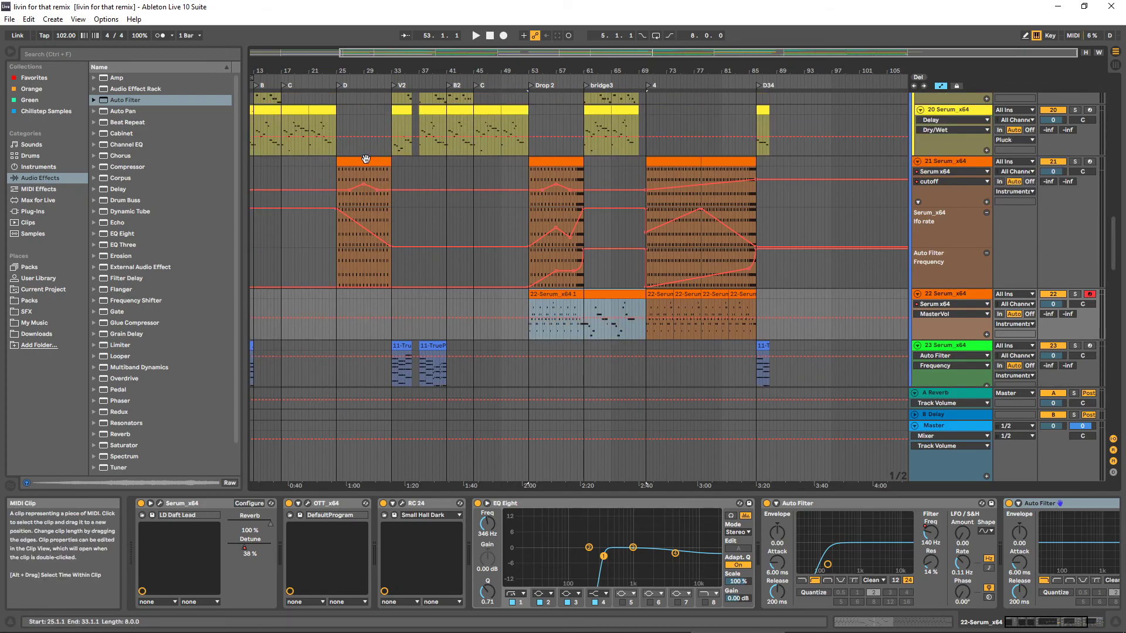
click(366, 158)
click(1074, 161)
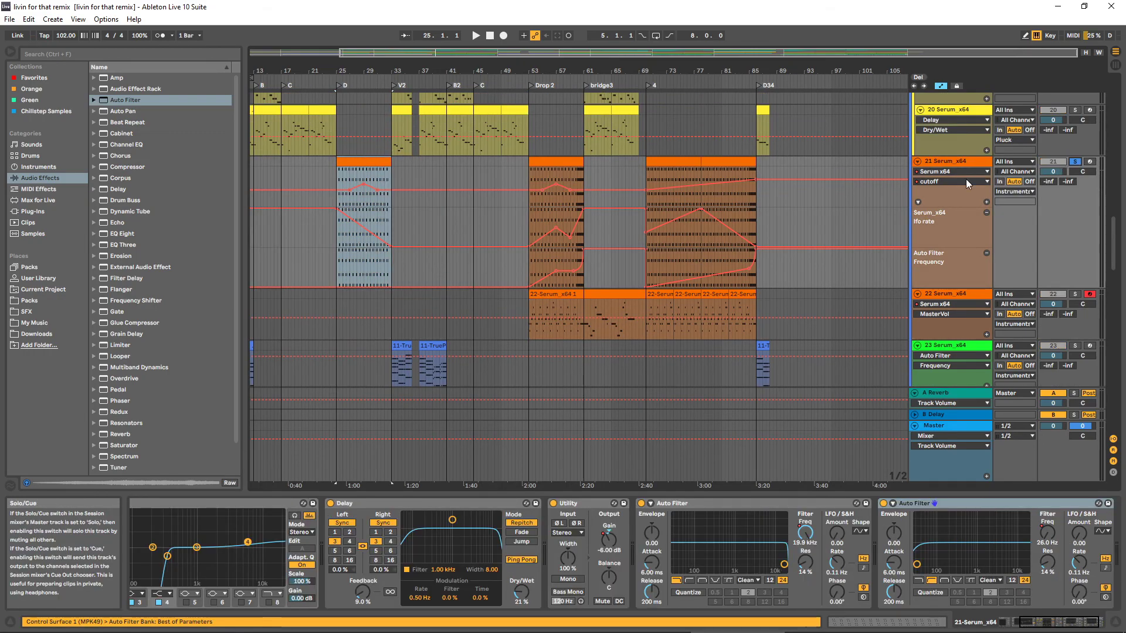
click(355, 177)
key(space)
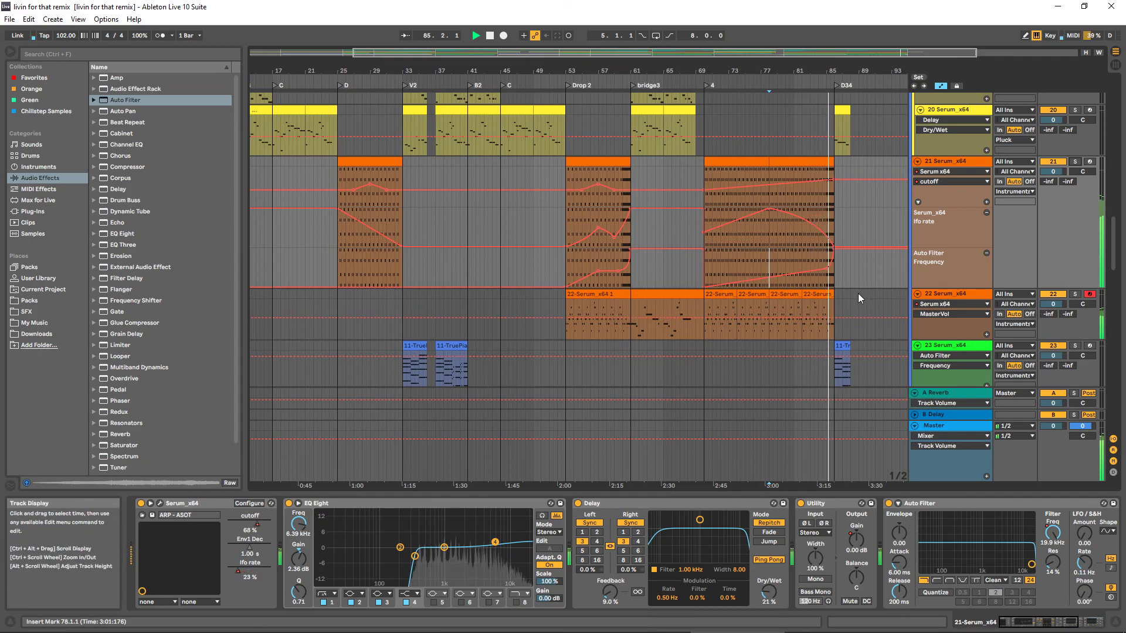
Open the 11-TruePiano clip at D34 and extend the chord starting at 4.1.1 so its notes end at 4.2.3
scroll(857, 293, down, 2)
scroll(870, 291, up, 1)
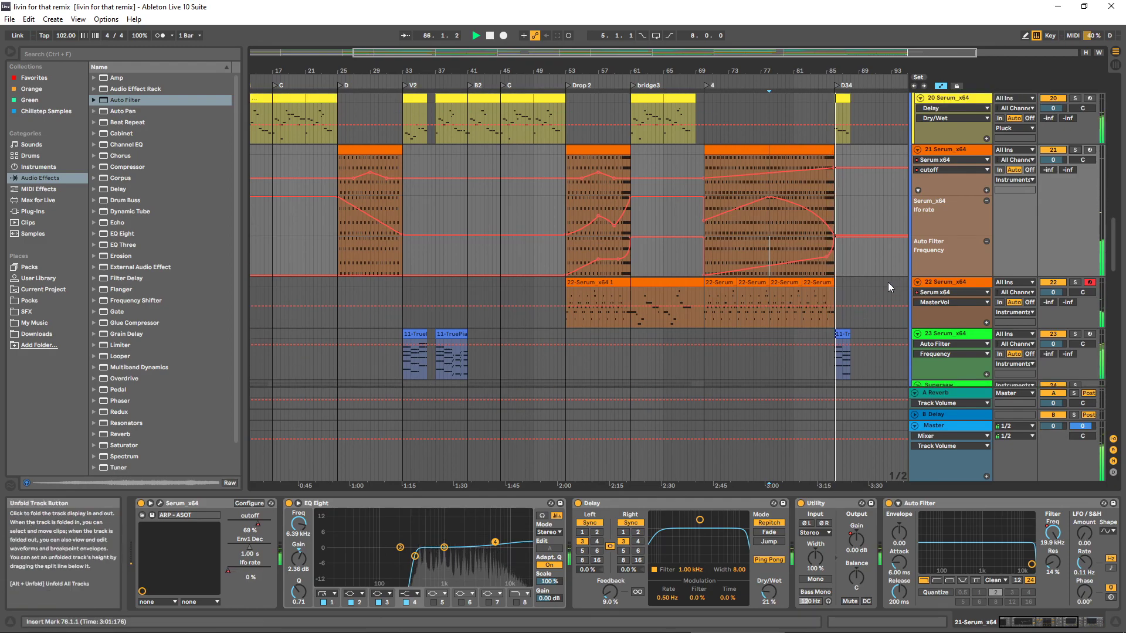
double_click(842, 355)
key(space)
click(510, 356)
drag(508, 356, 478, 371)
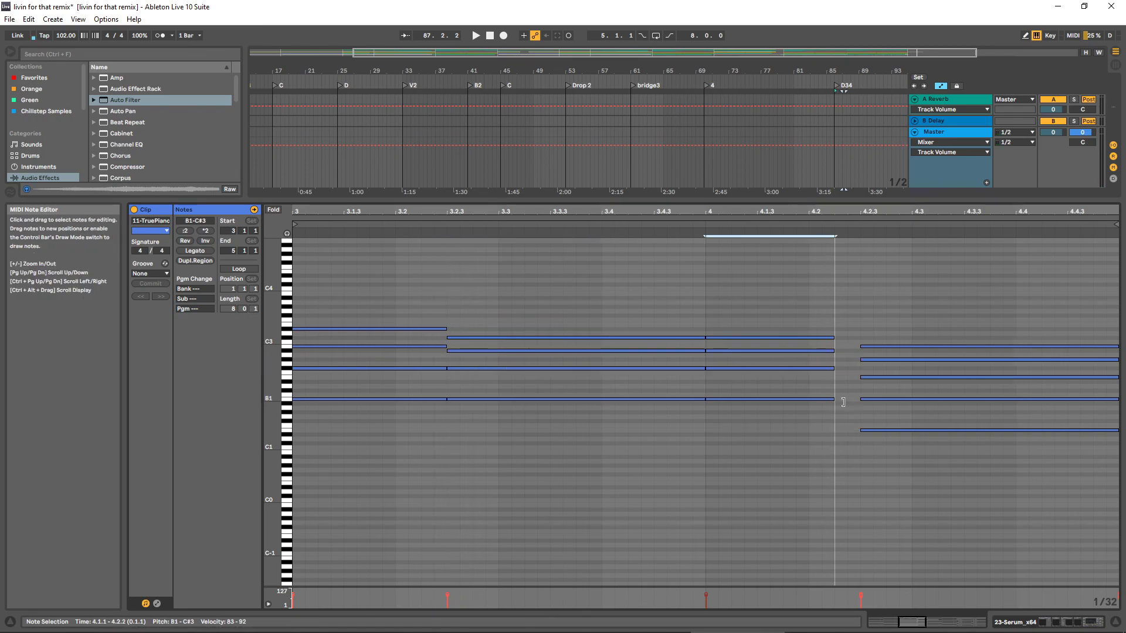
drag(842, 399, 860, 401)
Play the piano chords at D34 and move the lowest note of the chord at 4.1.1 to D#1
key(space)
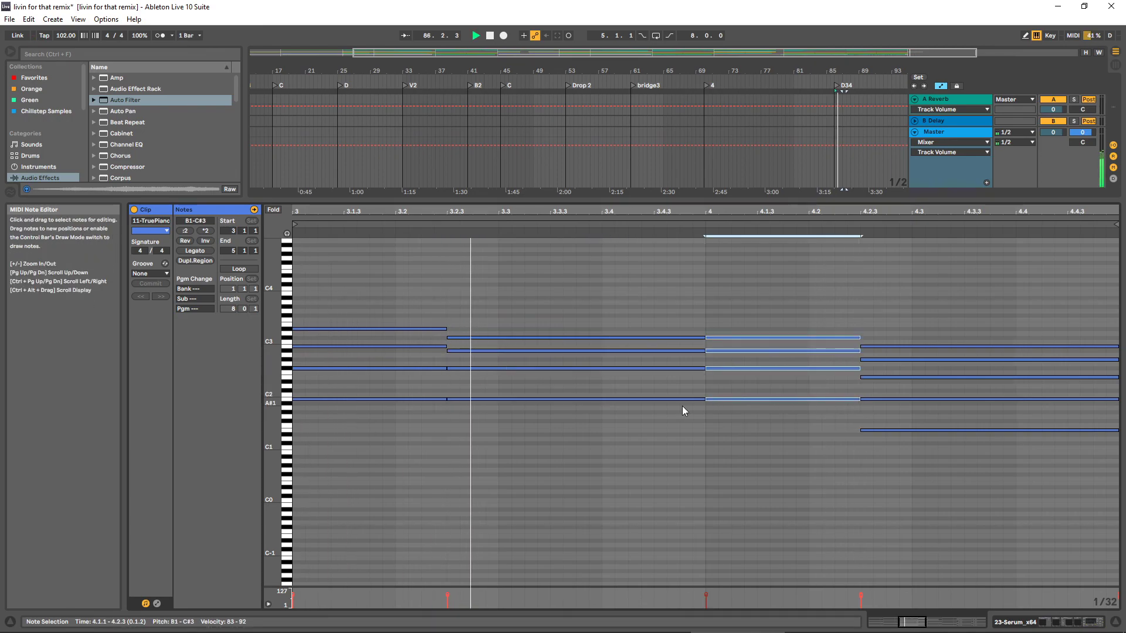
click(759, 412)
drag(762, 400, 775, 435)
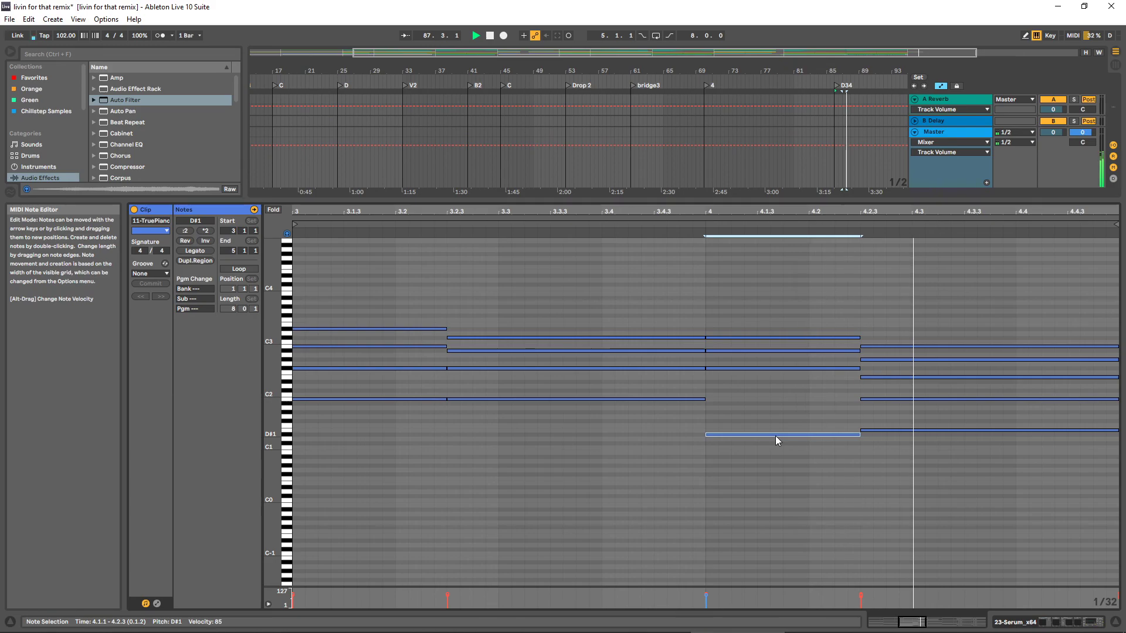
key(space)
Shrink the note editor and show the notes of the first 22-Serum clip in section 4
drag(765, 202, 774, 424)
scroll(808, 197, up, 3)
click(720, 138)
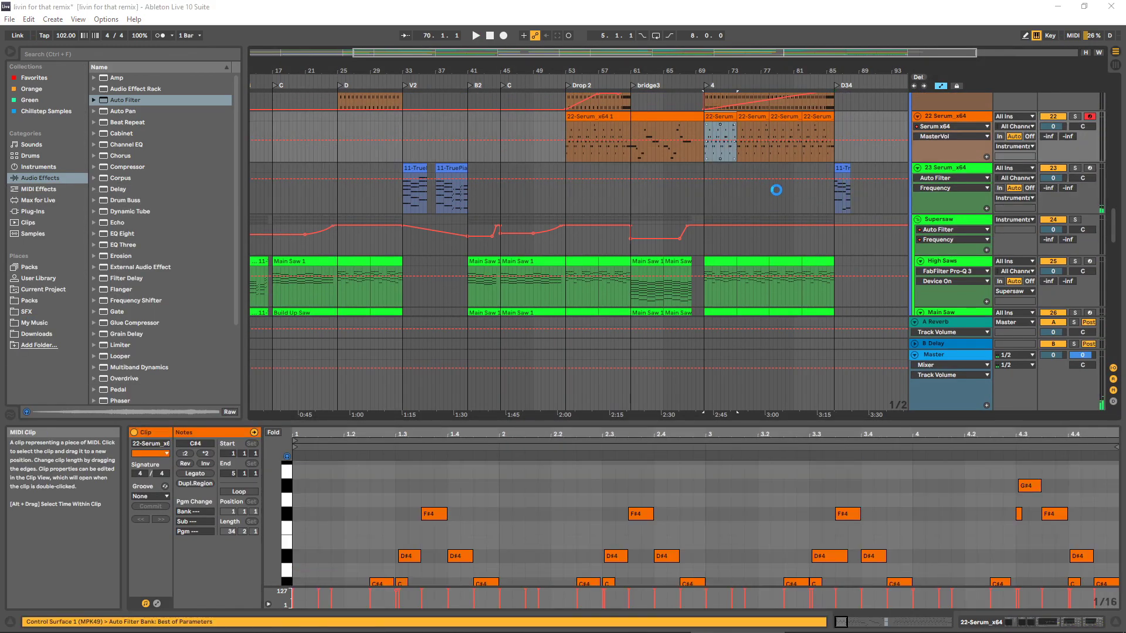